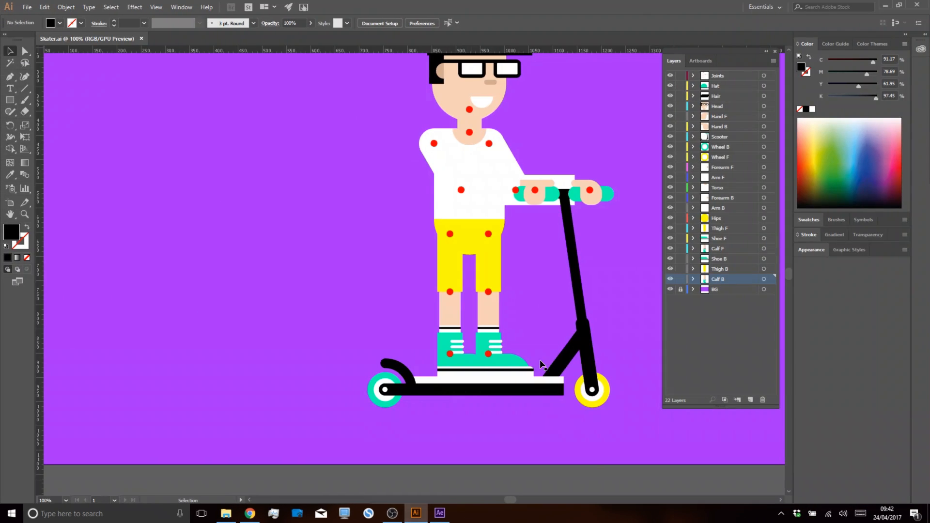
Isolate the Calf B layer over the background and briefly preview the Torso layer's artwork.
key("space")
left_click_drag(524, 158, 485, 208)
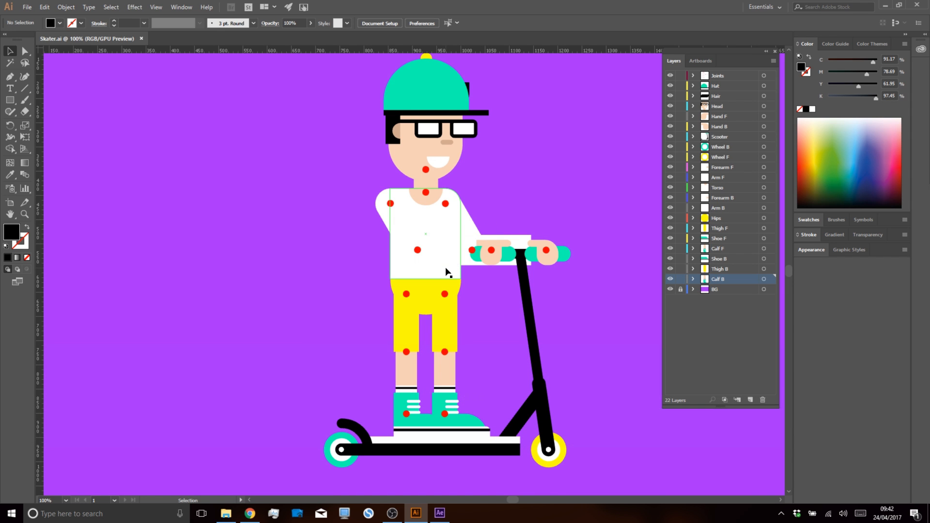
left_click(670, 279, "alt")
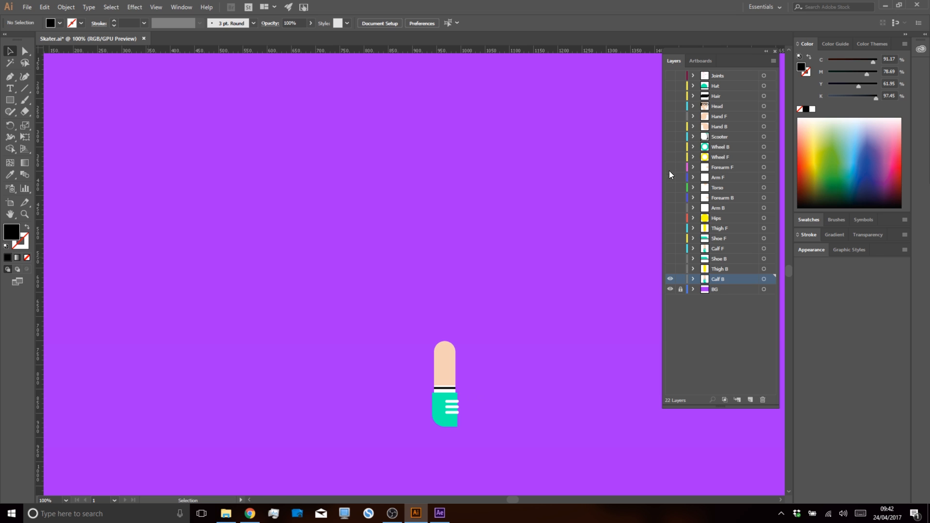
left_click(670, 188)
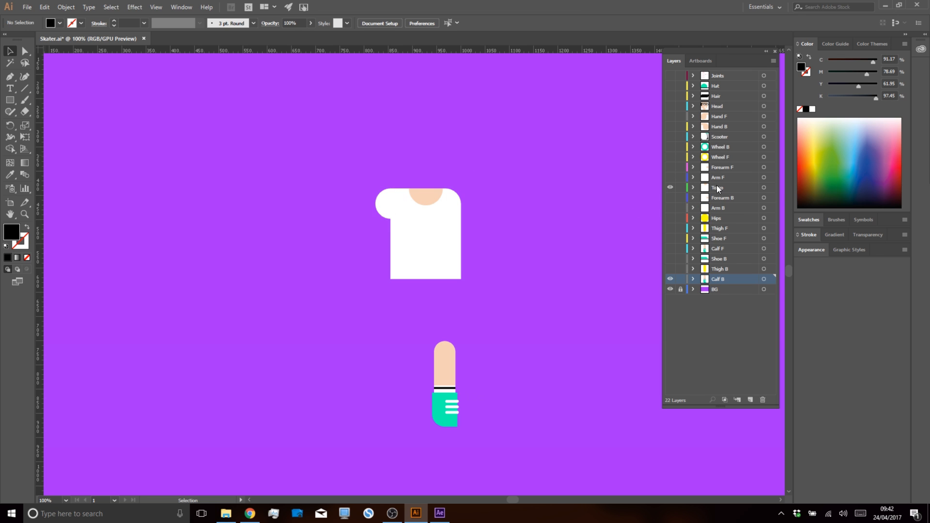
left_click(670, 187)
Preview the artwork of the Calf B, Thigh B and Shoe B layers by toggling their visibility.
left_click(671, 278)
left_click(670, 278)
left_click(670, 268)
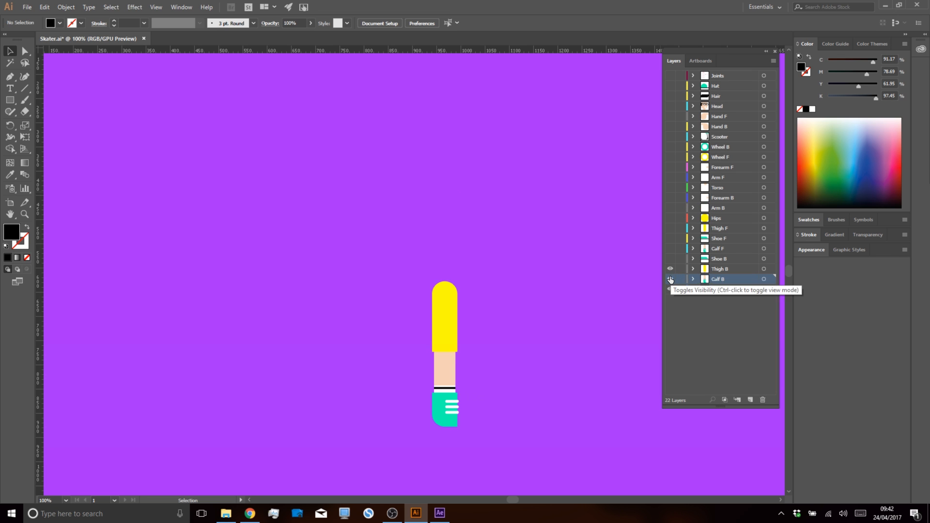
left_click(671, 279)
left_click(670, 269)
left_click(670, 259)
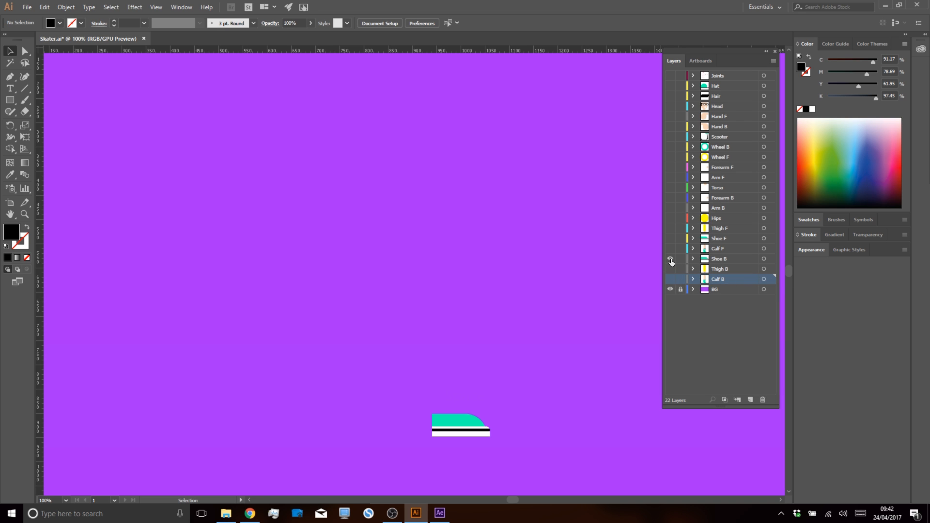
left_click(671, 259)
Make all layers from Calf B up to Joints visible again and save the Skater file.
left_click_drag(670, 279, 657, 69)
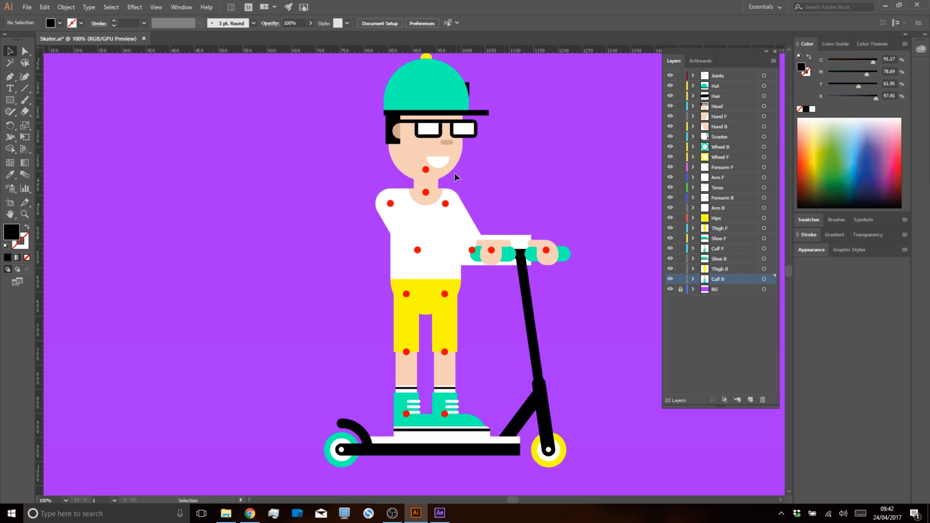
key("ctrl+s")
Switch to Chrome, search Google for "duik" and open the Duik – Rainbox page.
left_click(250, 513)
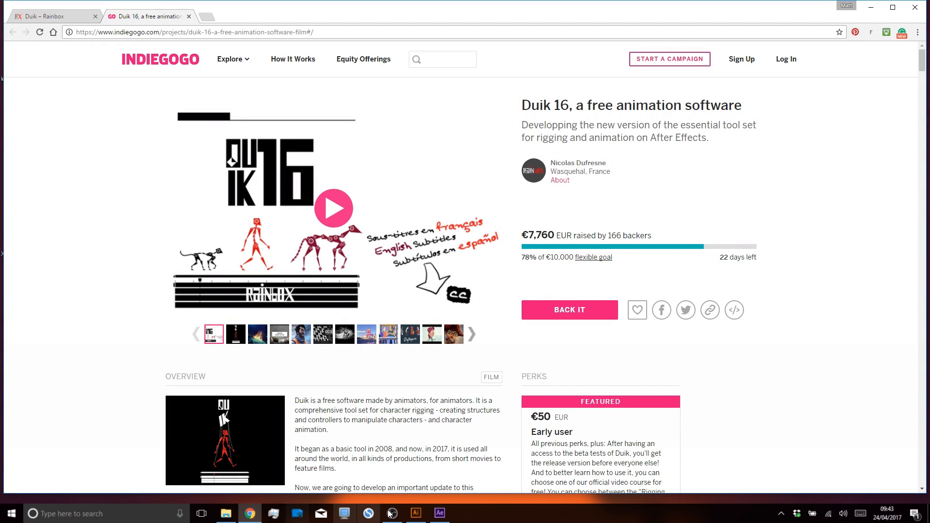
left_click(189, 16)
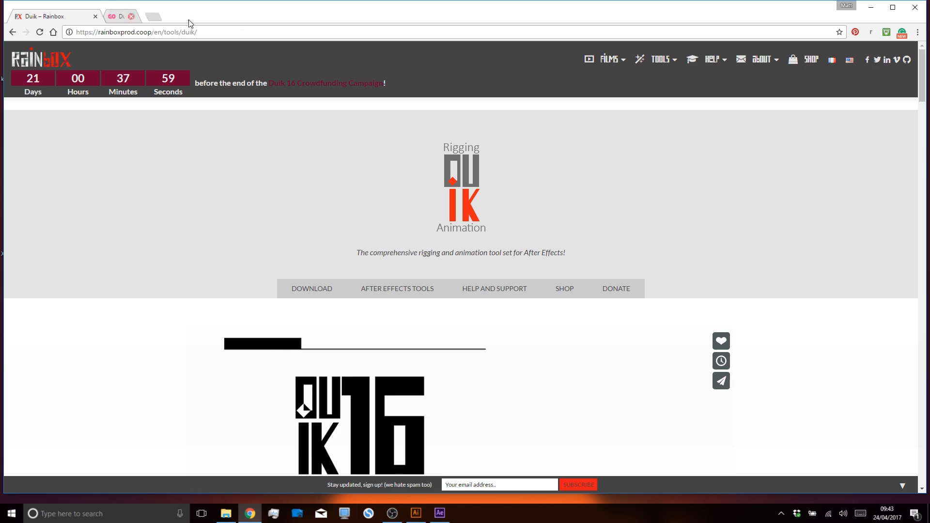
left_click(116, 19)
type("duik")
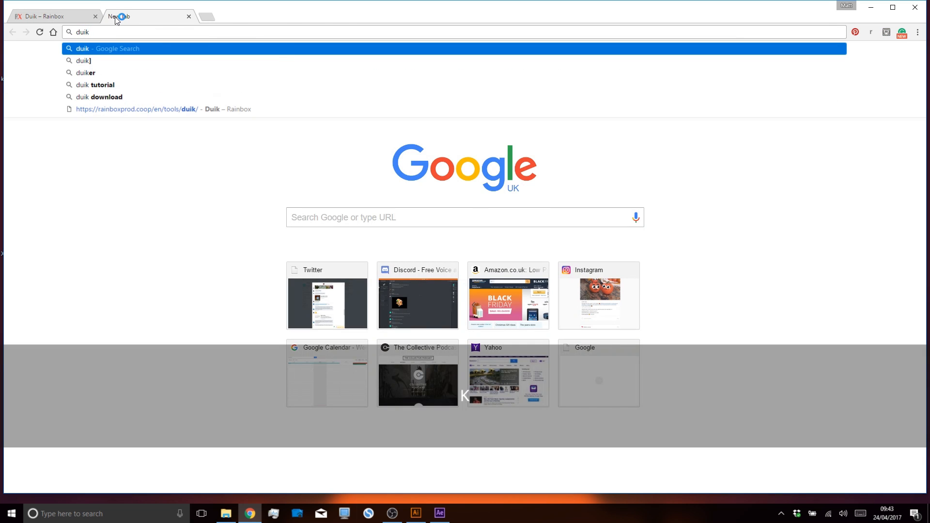
key("Return")
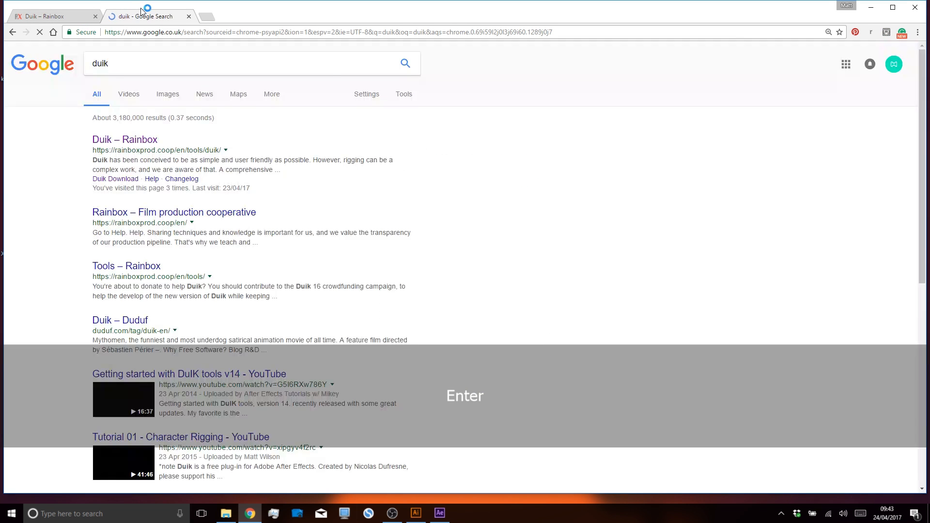
left_click(137, 141)
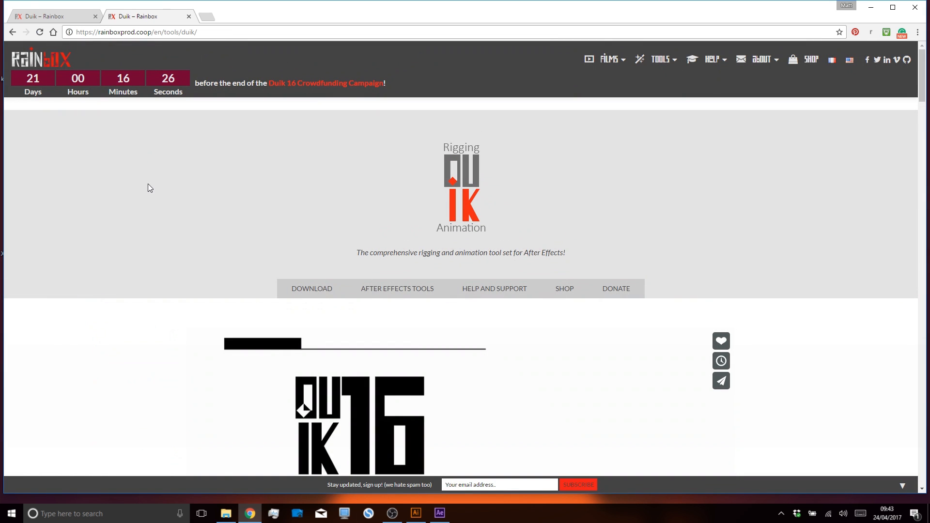
View the installer options on the Duik download page, and open the Duik 16 crowdfunding campaign page.
left_click(322, 293)
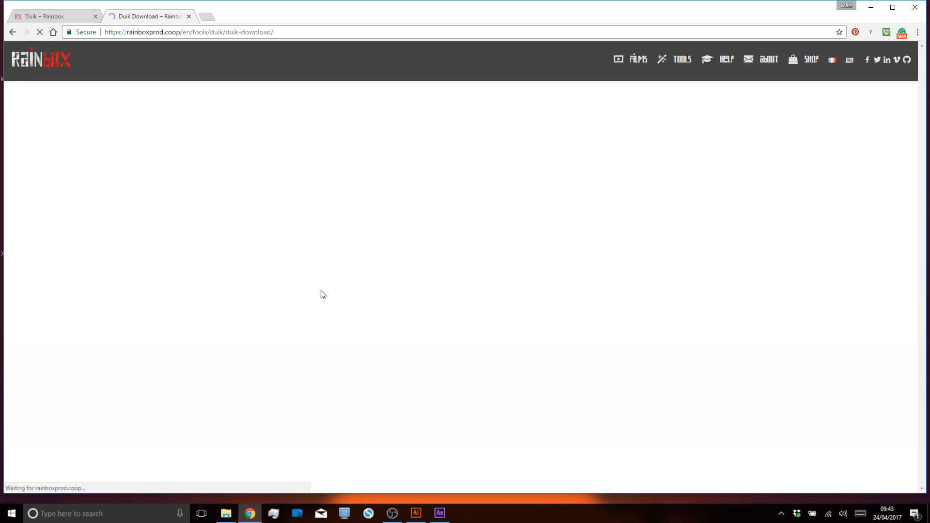
scroll(320, 287, "down", 5)
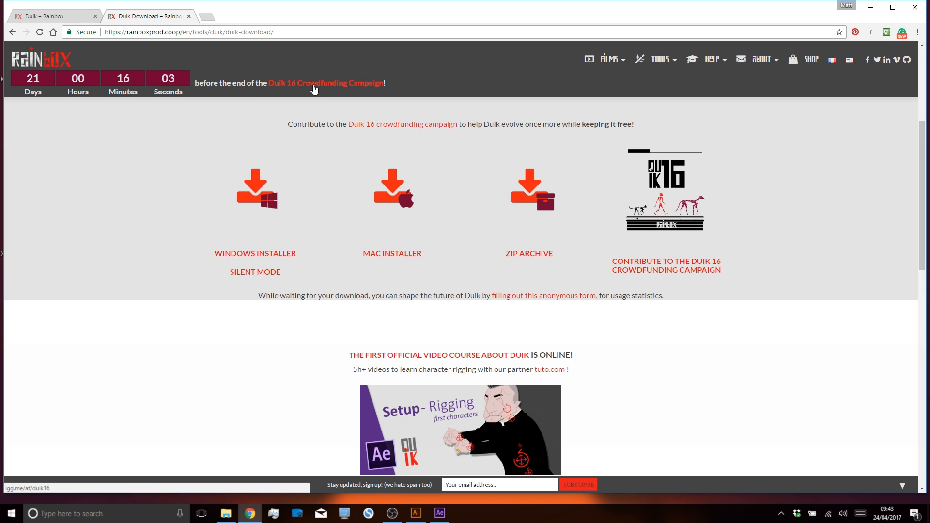
left_click(312, 87)
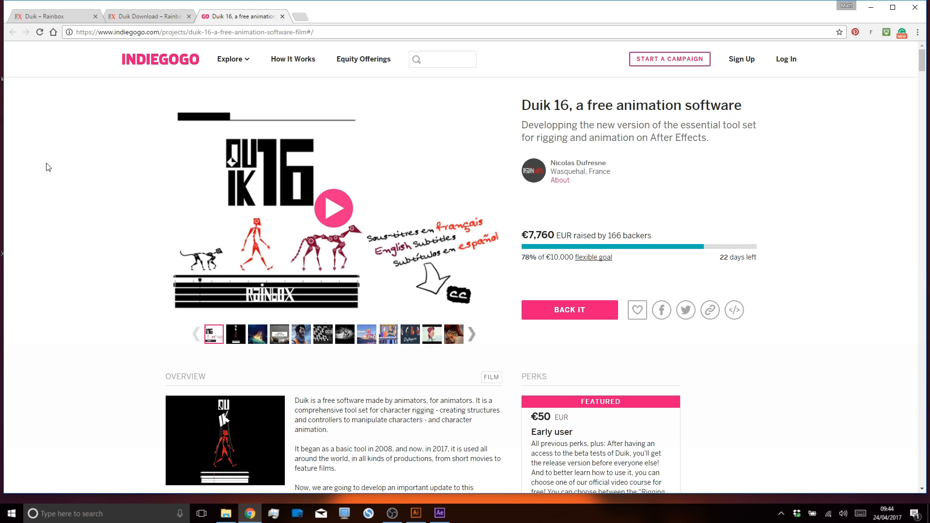
Minimize the browser, switch to After Effects and import Skater.ai as Composition - Retain Layer Sizes.
left_click(872, 8)
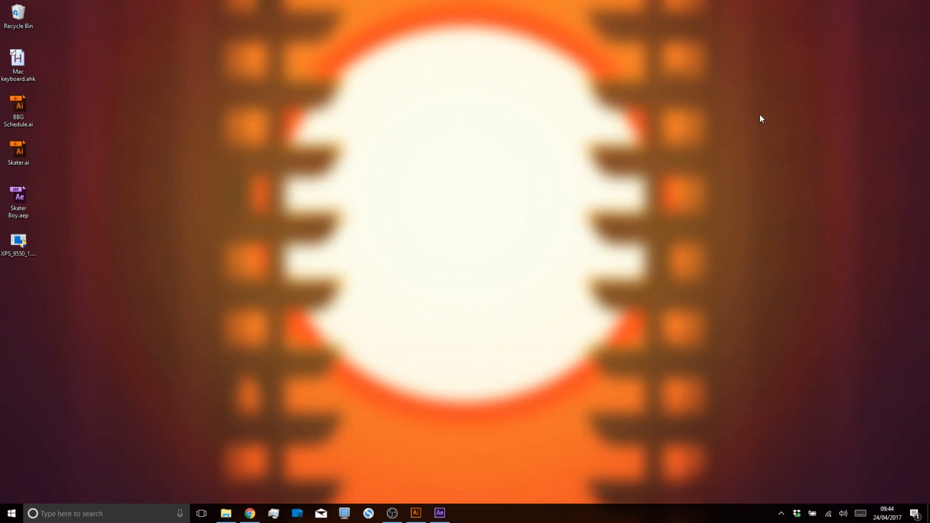
left_click(440, 513)
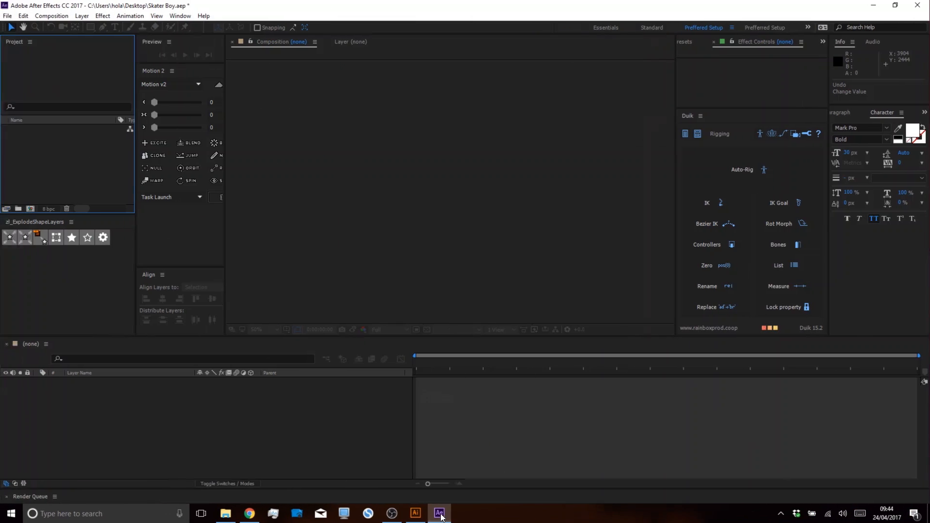
double_click(94, 152)
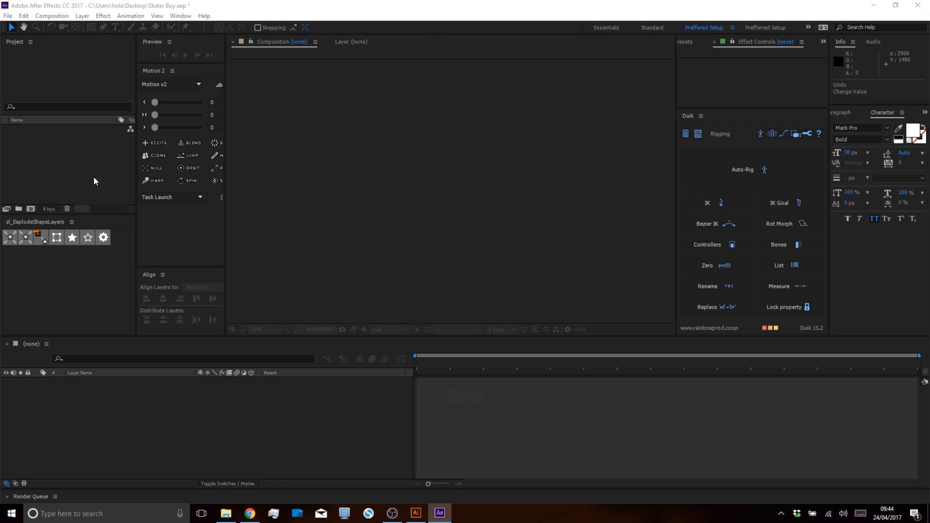
left_click(215, 124)
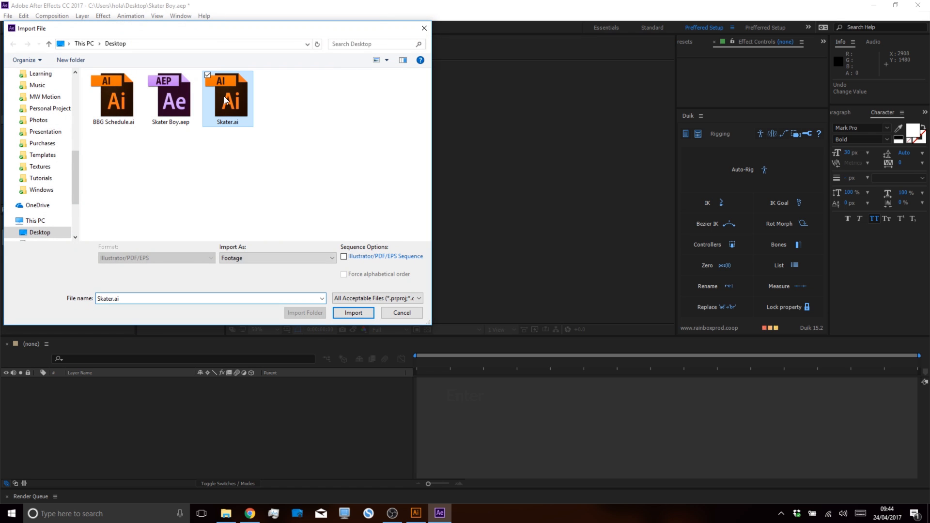
left_click(296, 258)
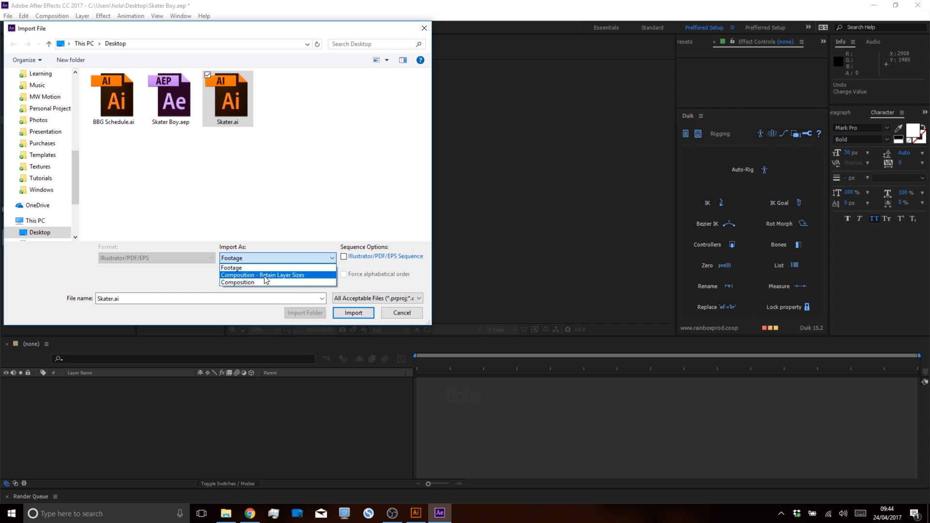
left_click(300, 275)
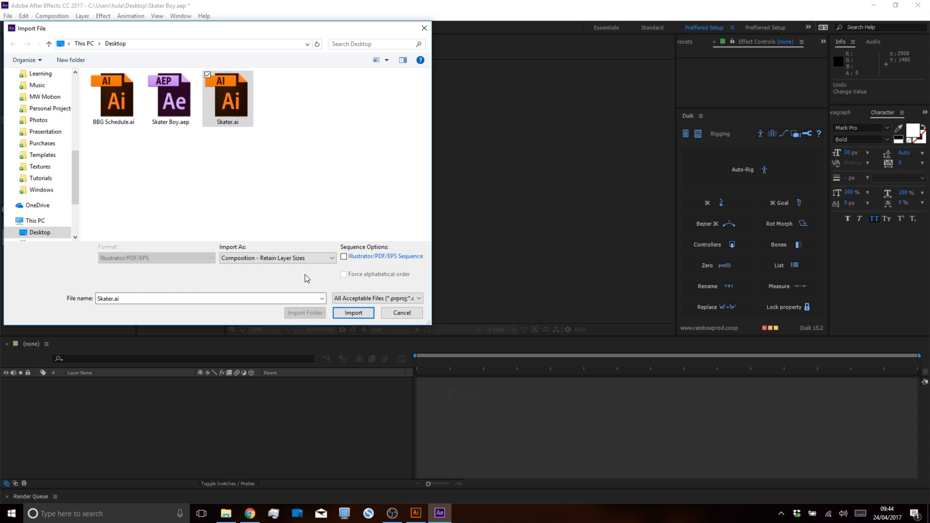
left_click(352, 313)
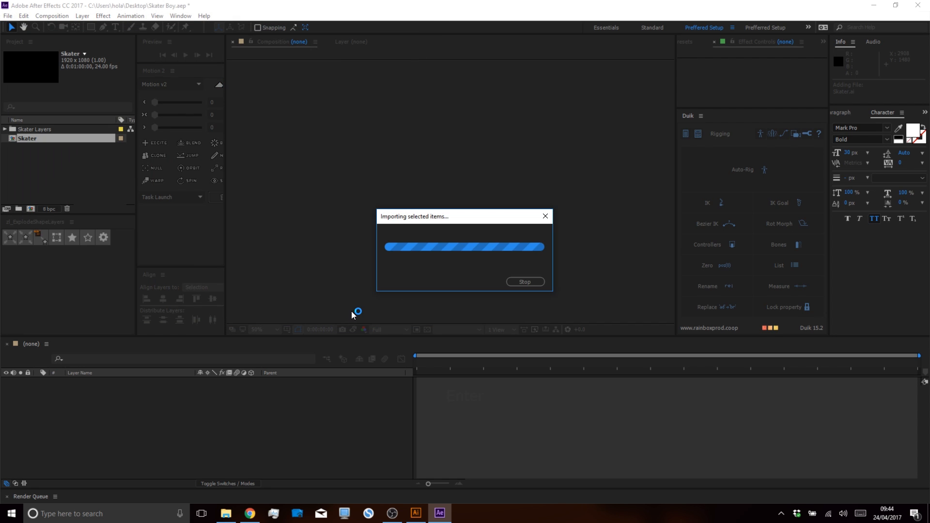
Open the Skater composition and convert its Joints layer into a shape layer with the Explode Shape Layers script.
double_click(72, 141)
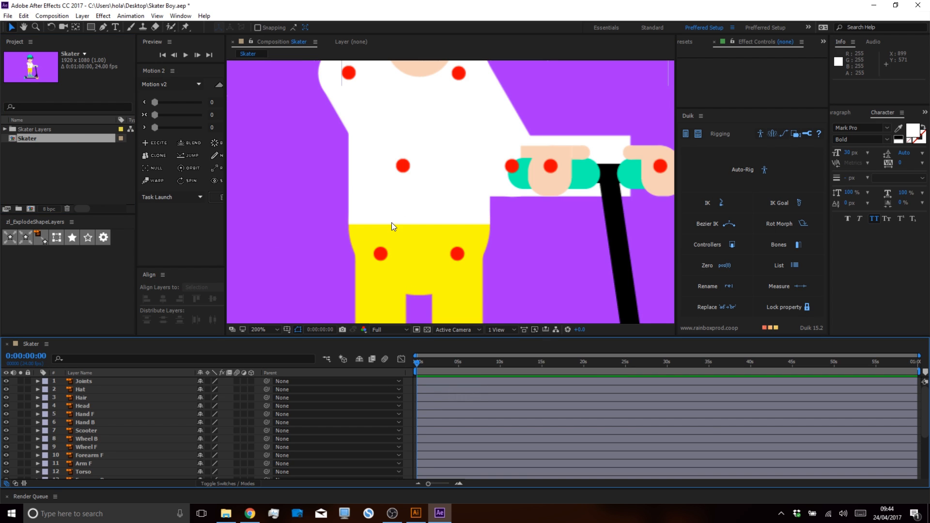
scroll(392, 222, "down", 4)
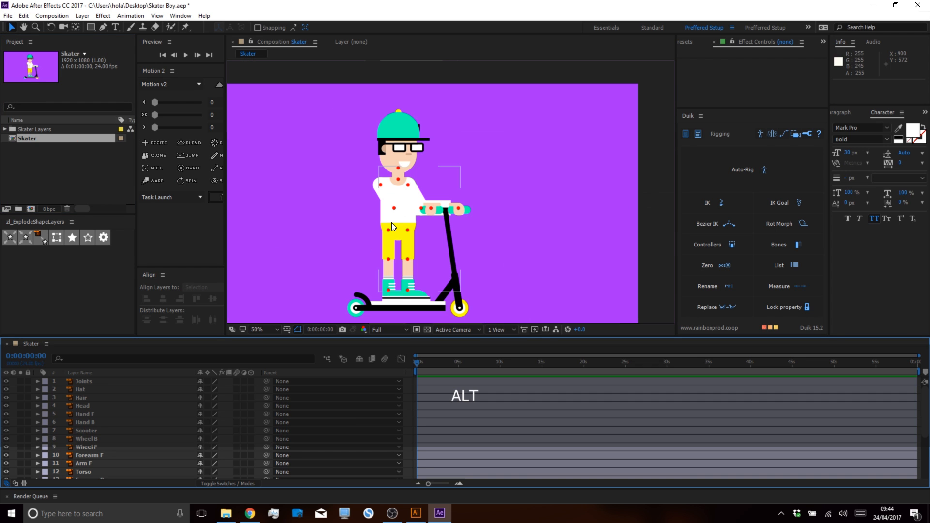
left_click(88, 381)
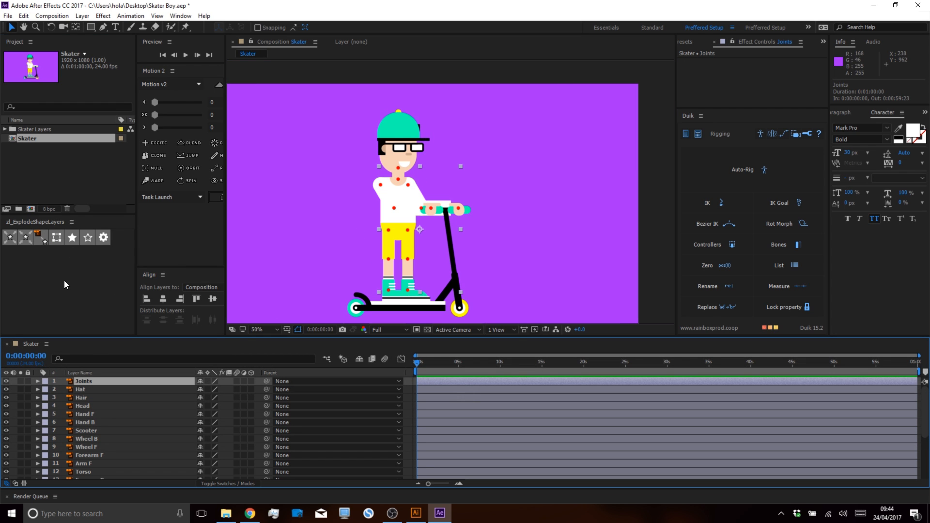
left_click(41, 239)
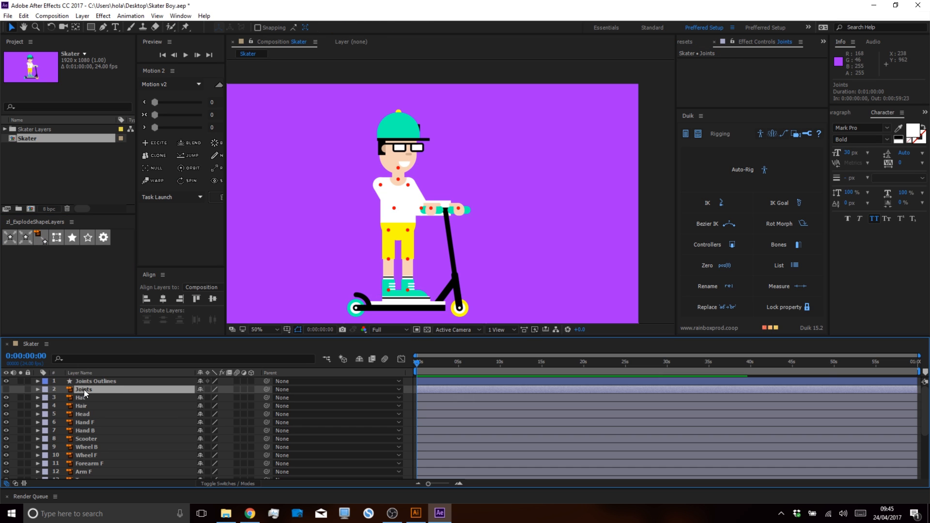
Delete the original Illustrator Joints layer, keeping its shape layer version.
left_click(88, 381)
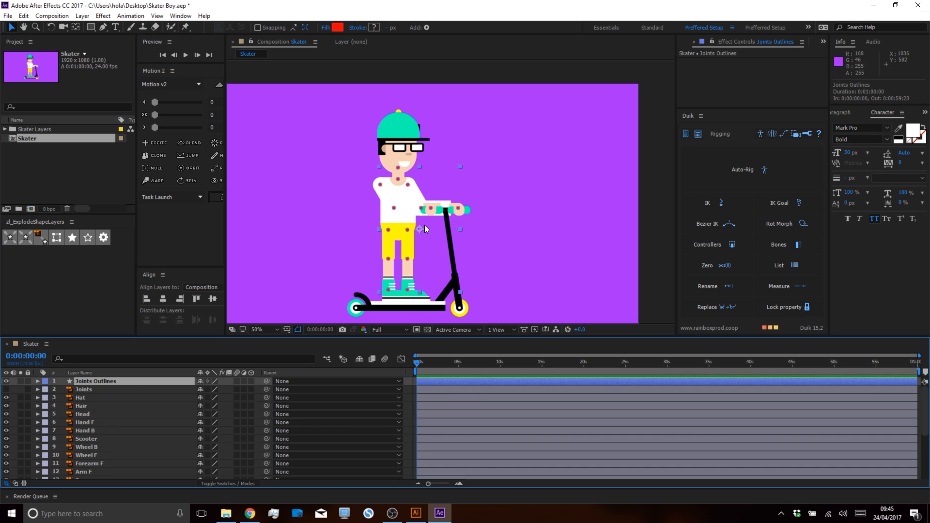
left_click(79, 390)
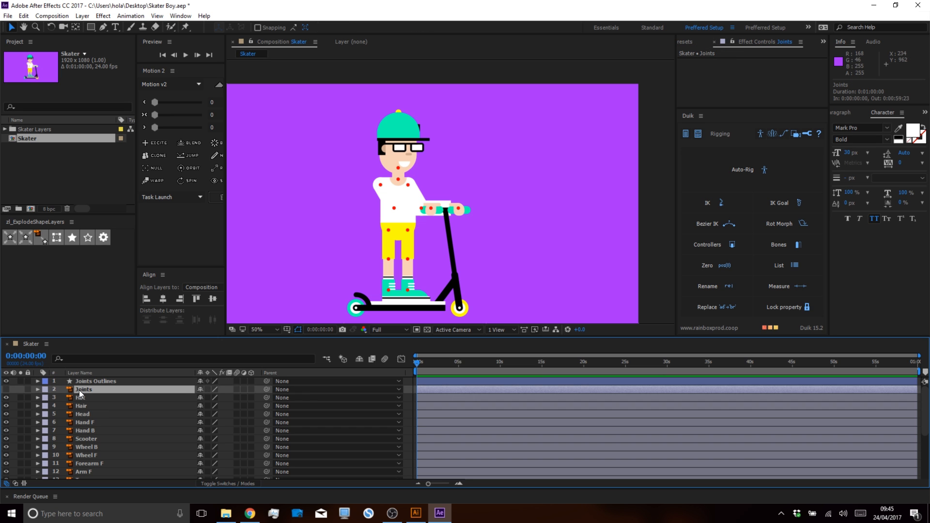
key("BackSpace")
Explode the Joints Outlines shape layer into a separate layer for each joint marker.
left_click(87, 381)
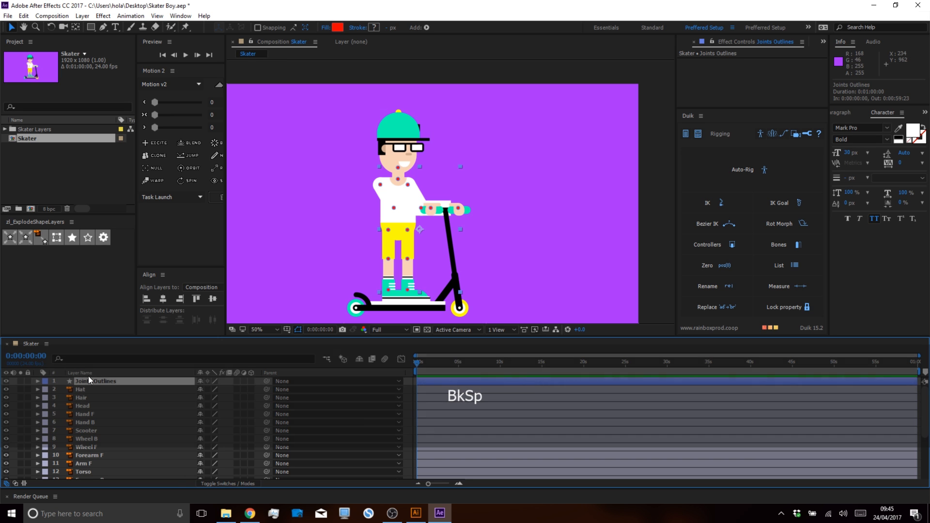
left_click(10, 238)
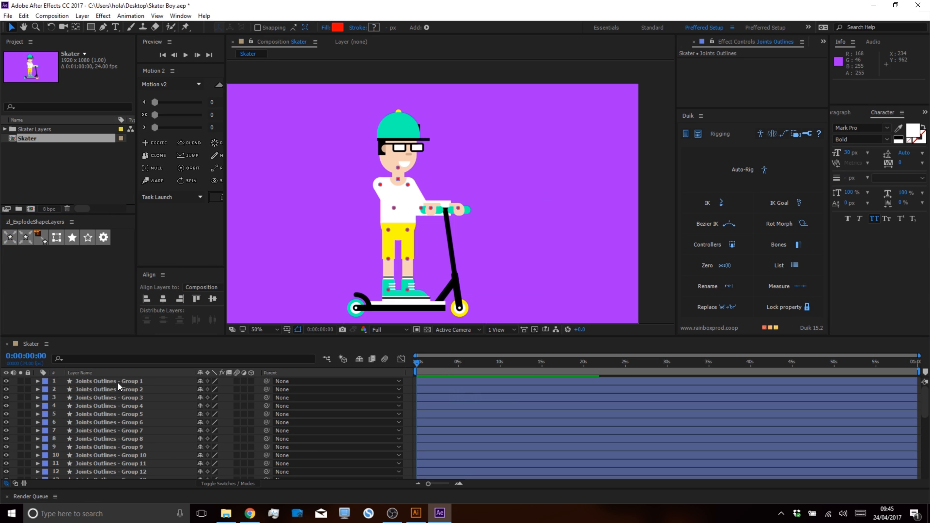
left_click(118, 382)
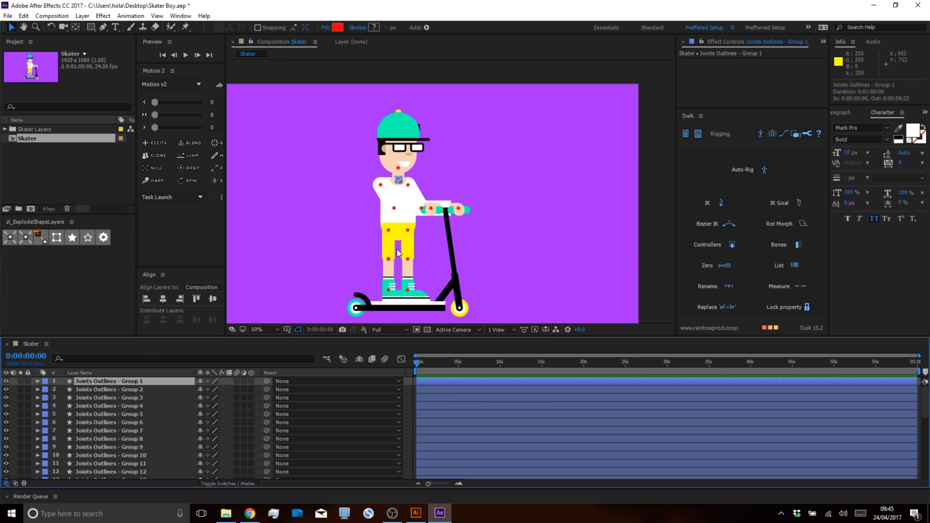
Delete the leftover combined joints shape layer that sits between the separated joint layers and Hat.
scroll(374, 132, "up", 4)
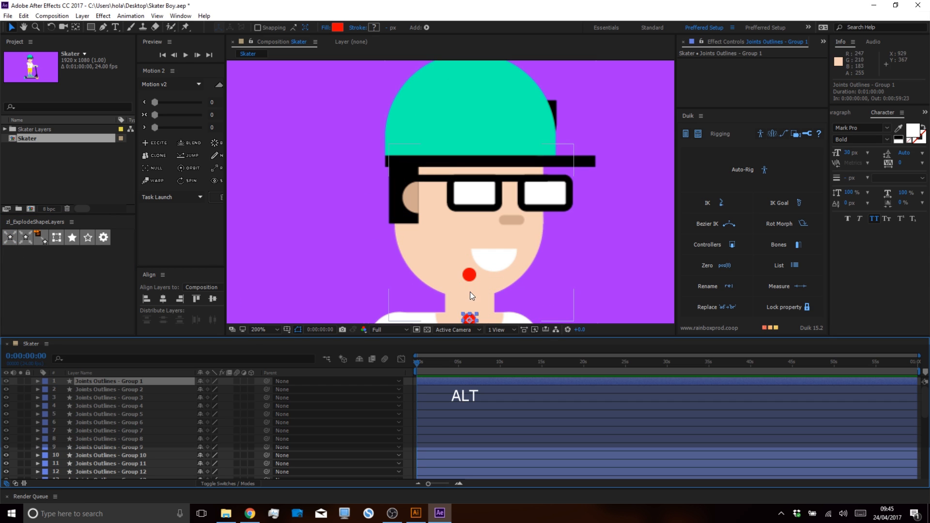
scroll(471, 295, "down", 4)
scroll(103, 419, "down", 2)
scroll(103, 420, "down", 1)
left_click(94, 423)
key("BackSpace")
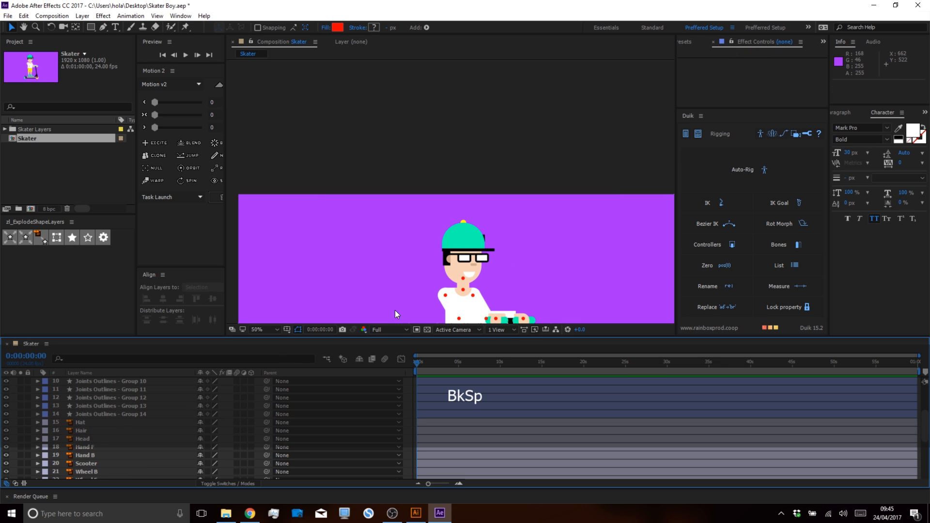
Examine the separated joint markers from the head to the knees up close, and switch back to Illustrator.
scroll(465, 283, "up", 4)
key("space")
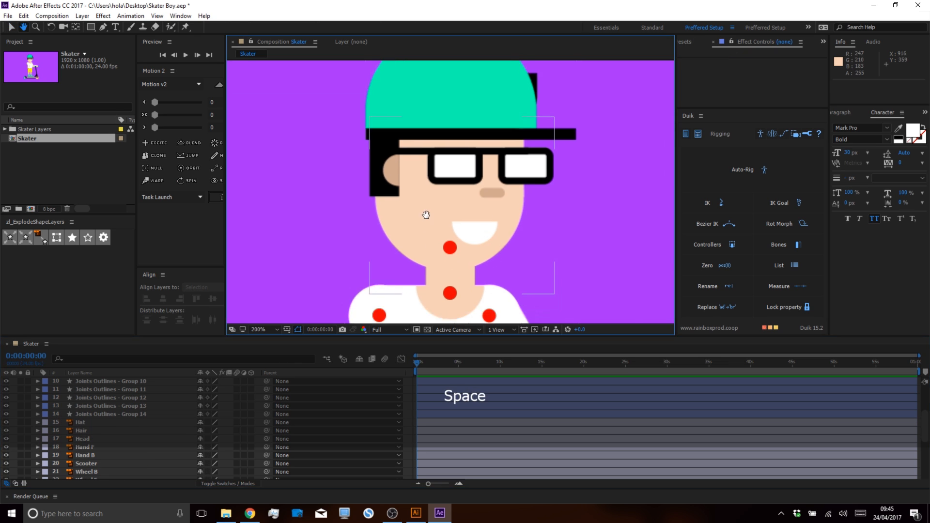
left_click_drag(425, 215, 409, 115)
left_click_drag(411, 243, 397, 131)
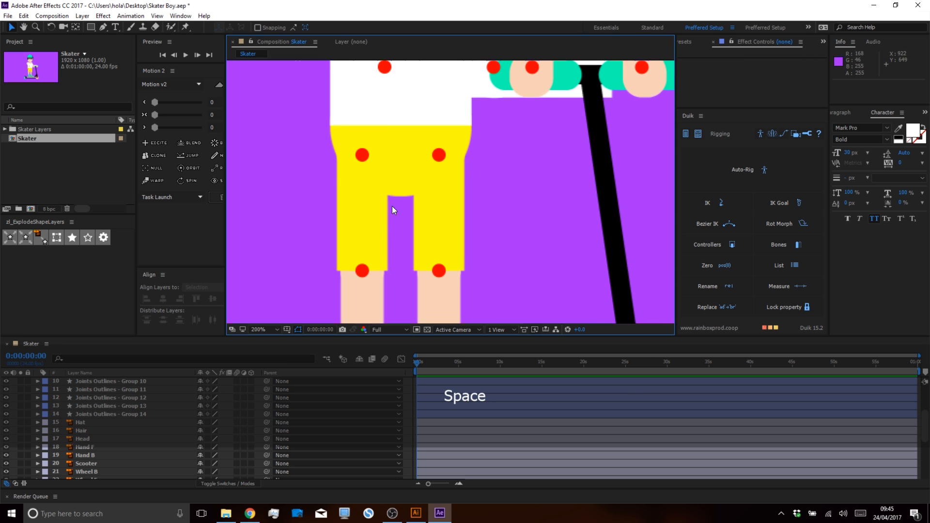
left_click(410, 513)
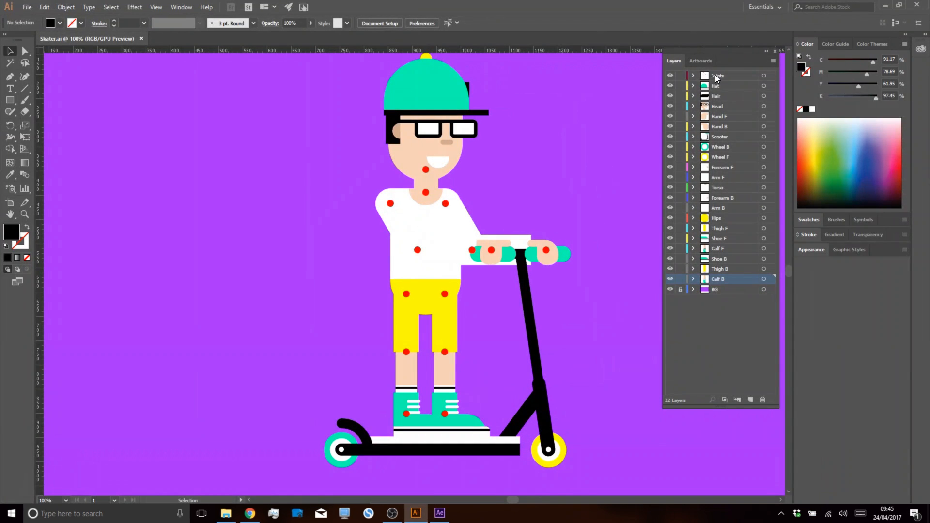
Examine the joint circles from shoulders to knees in Illustrator's outline view, and switch back to After Effects.
left_click(716, 76)
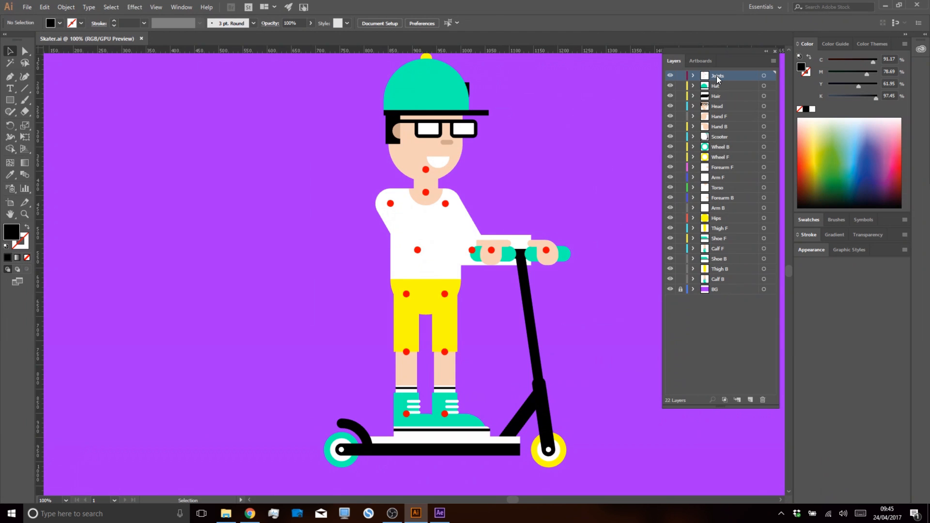
key("ctrl+y")
scroll(416, 167, "up", 2)
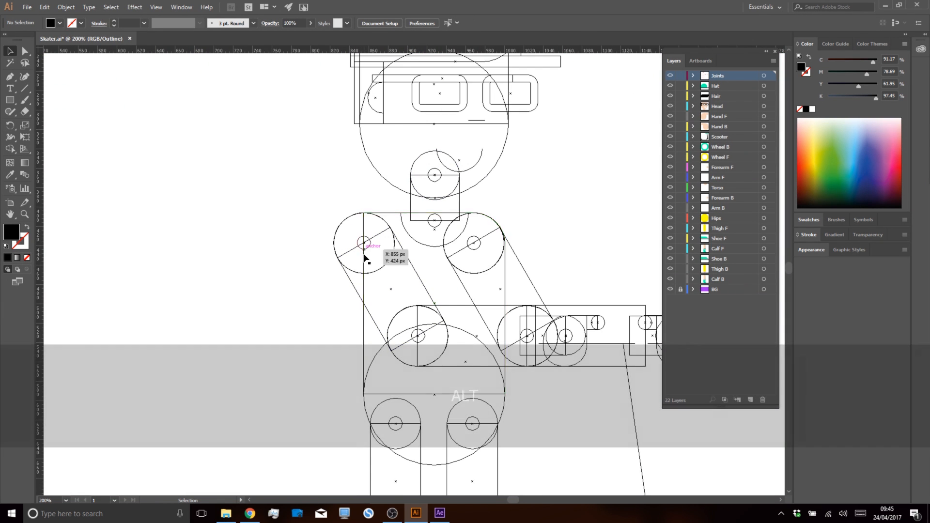
left_click_drag(467, 380, 447, 198)
left_click_drag(383, 313, 340, 157)
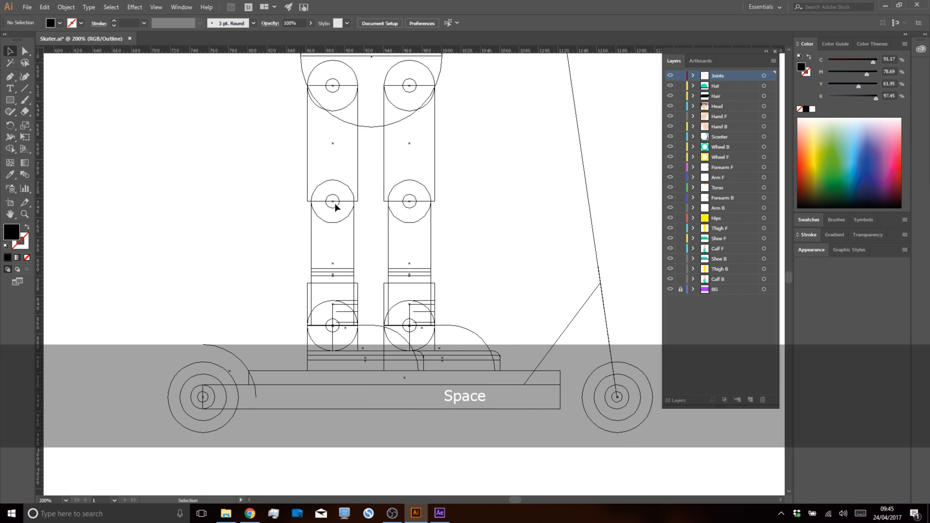
scroll(333, 208, "up", 4, "alt")
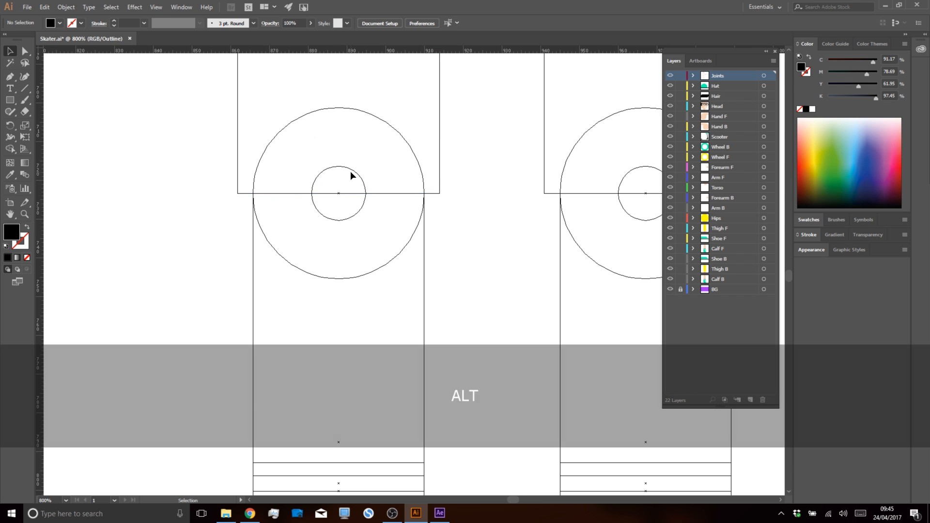
left_click(355, 175)
left_click(433, 512)
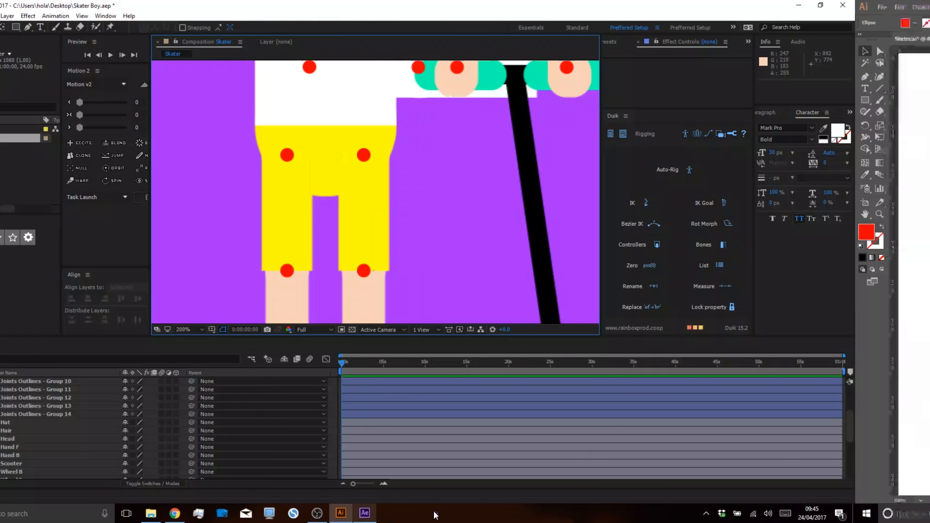
Show the rulers and place a horizontal guide and a vertical guide at about 887.9 px crossing at the back-left hip marker's centre.
left_click(365, 153)
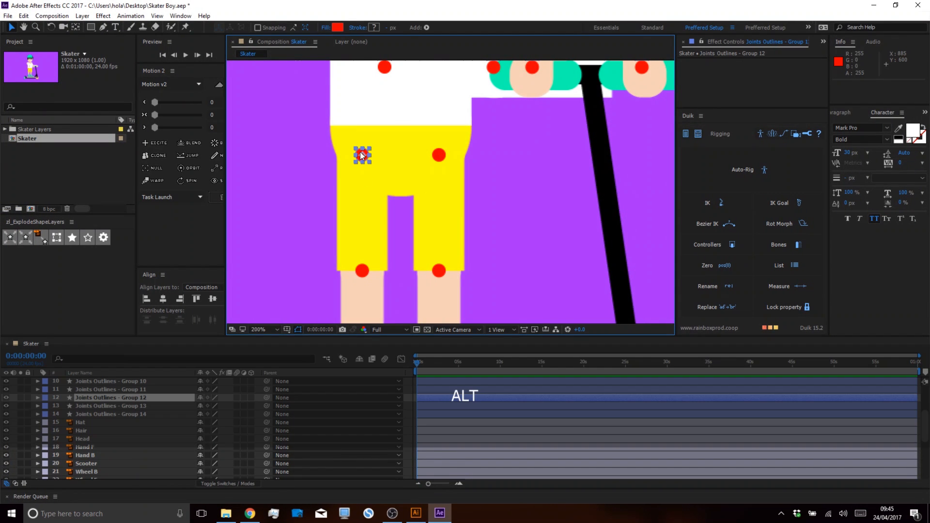
scroll(360, 152, "up", 6, "alt")
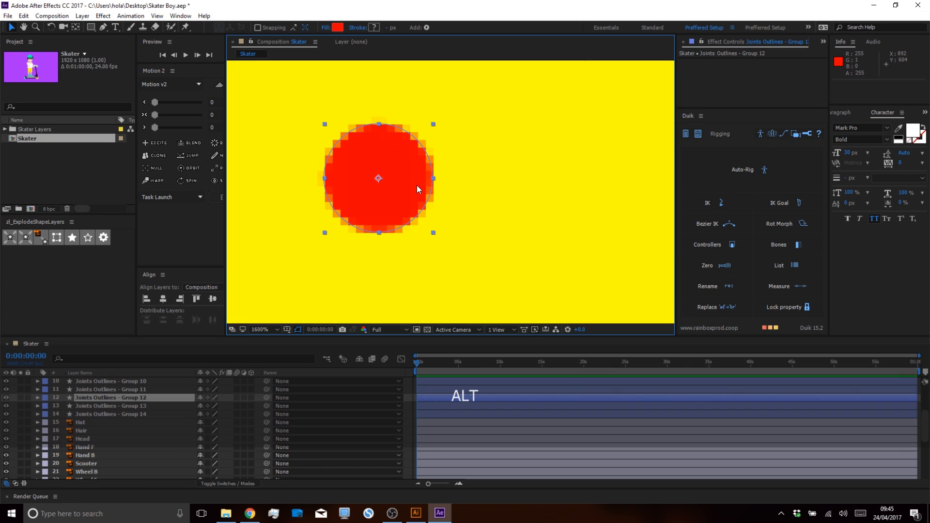
scroll(416, 183, "down", 4, "alt")
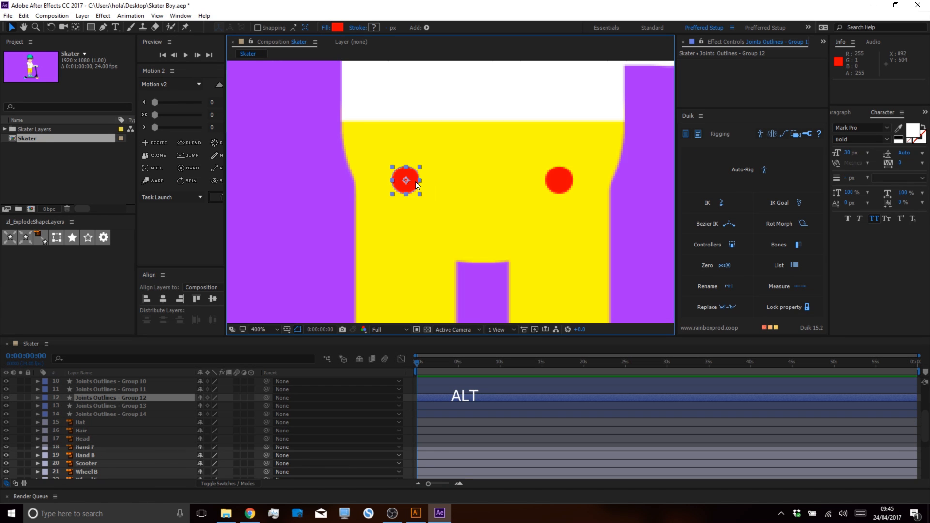
key("ctrl+r")
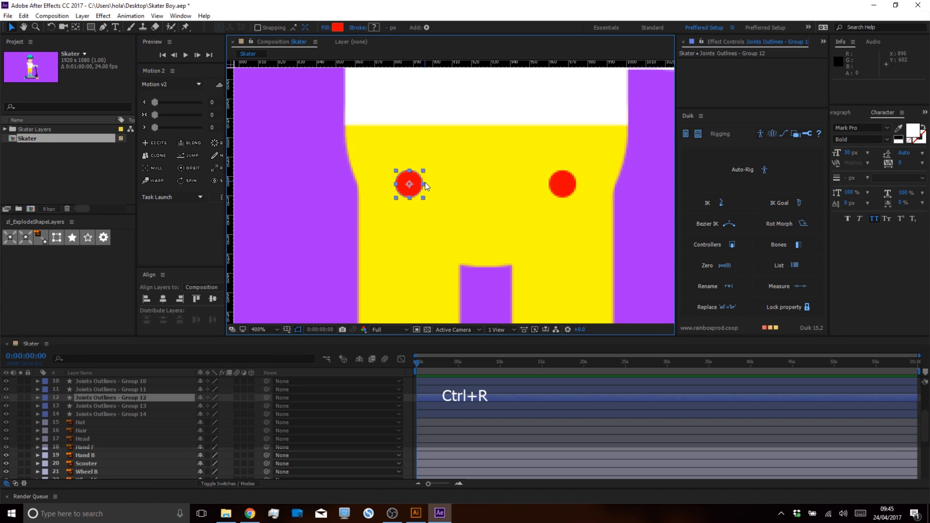
scroll(412, 181, "up", 2, "alt")
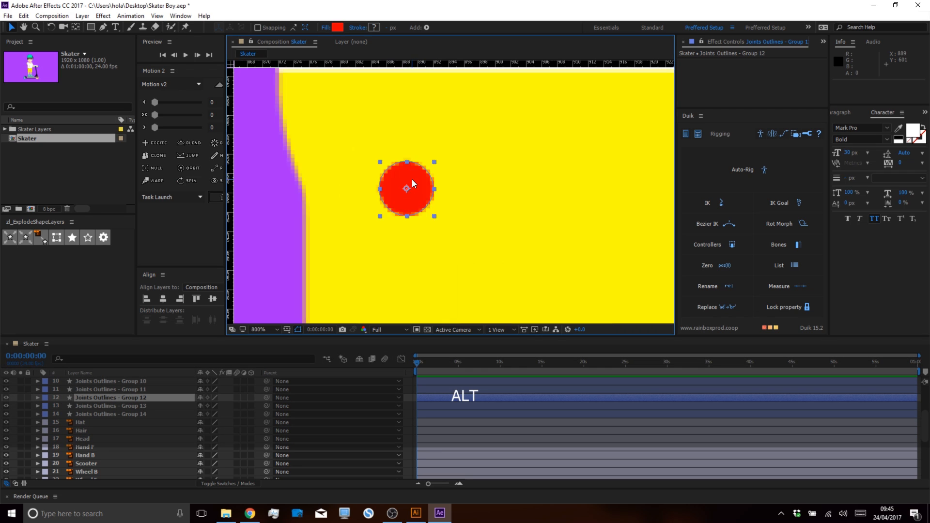
left_click_drag(412, 63, 419, 199)
left_click_drag(231, 184, 401, 213)
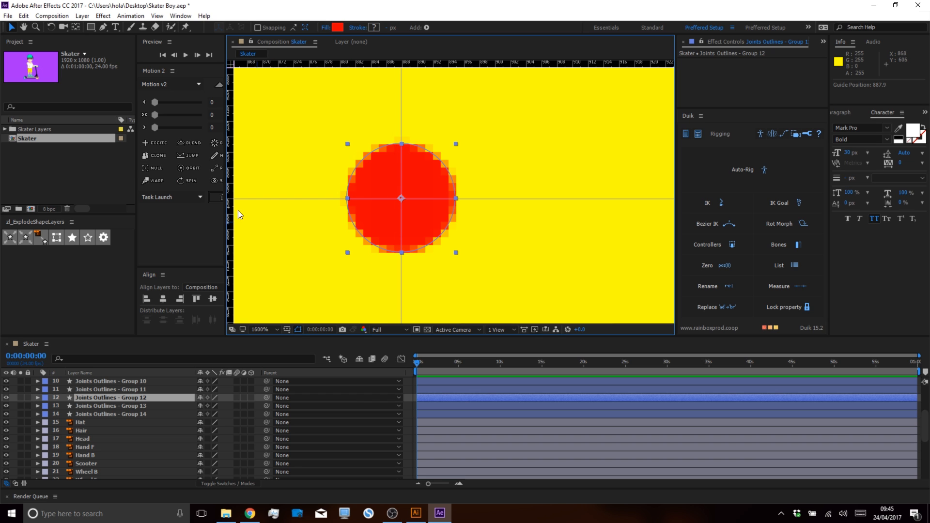
Place a vertical guide at about 967.1 px through the centre of the other hip marker.
scroll(405, 222, "down", 2)
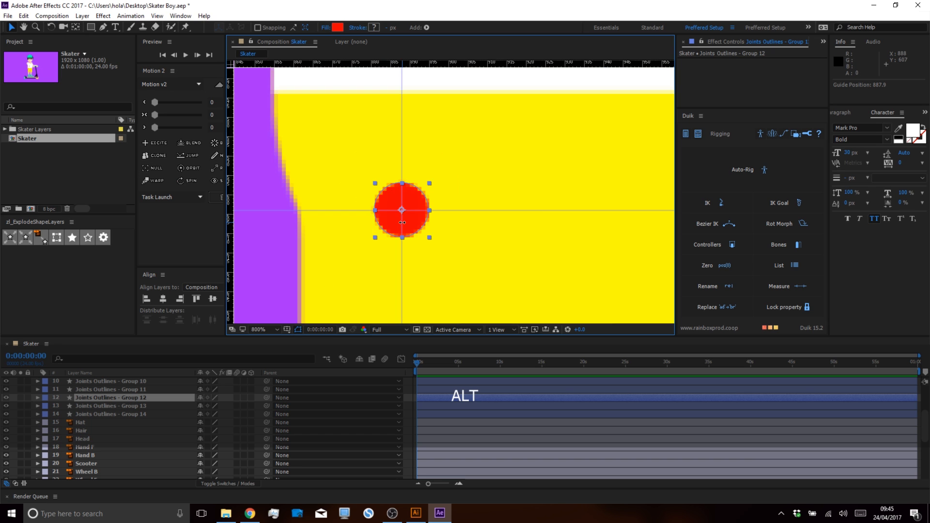
left_click_drag(514, 229, 354, 130)
left_click(416, 131)
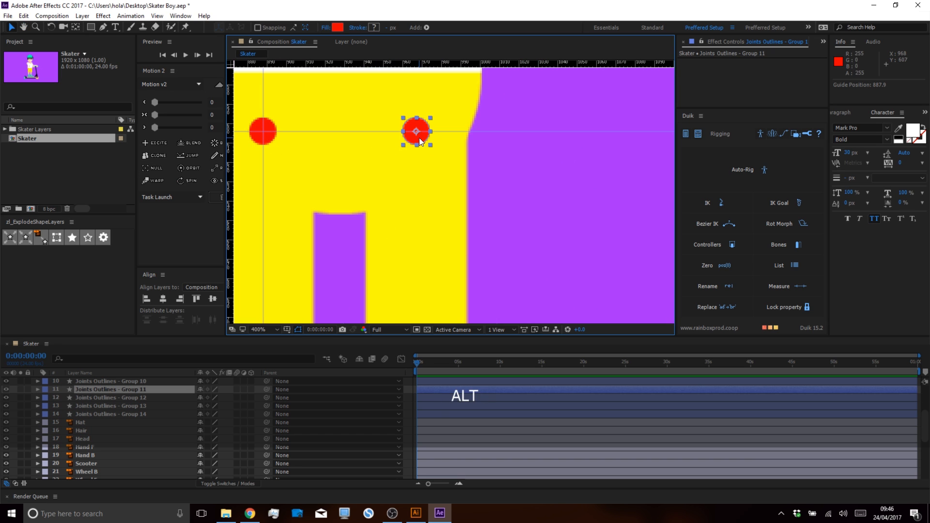
scroll(415, 131, "up", 2)
left_click_drag(227, 138, 408, 130)
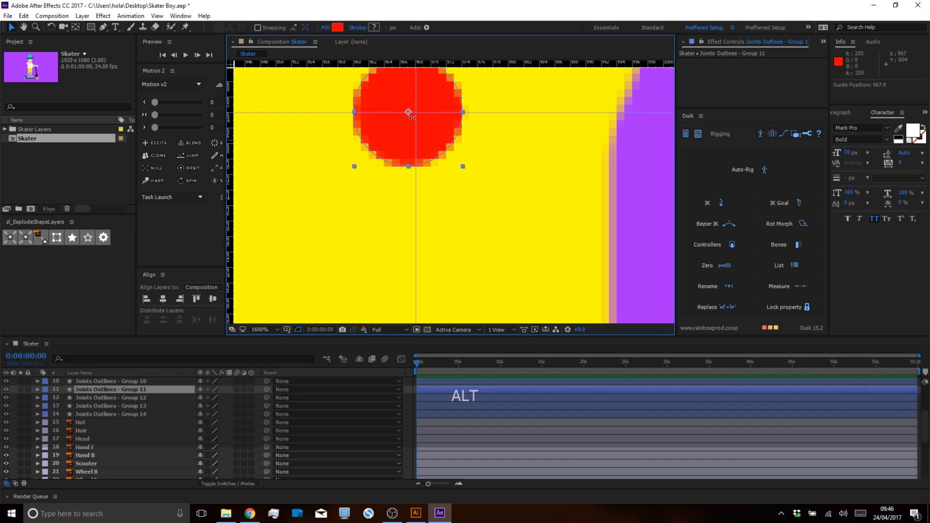
key("alt")
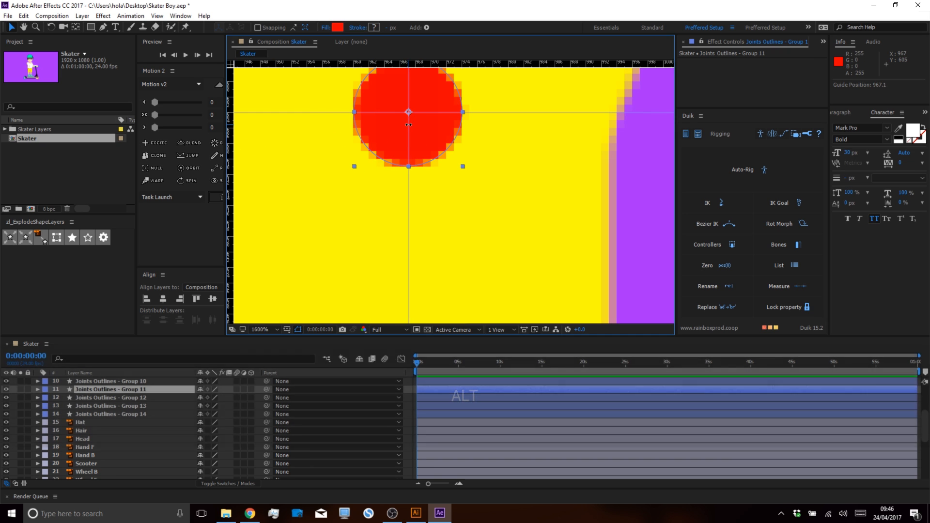
Place a horizontal guide at about 723.4 px through the centres of the knee markers.
scroll(402, 155, "down", 3)
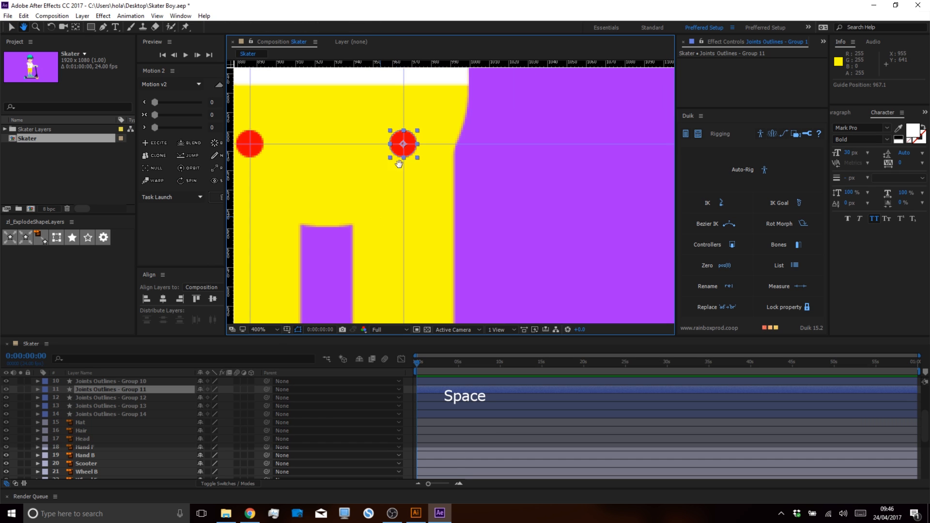
left_click_drag(394, 79, 429, 142)
left_click_drag(443, 217, 449, 158)
scroll(448, 156, "up", 2)
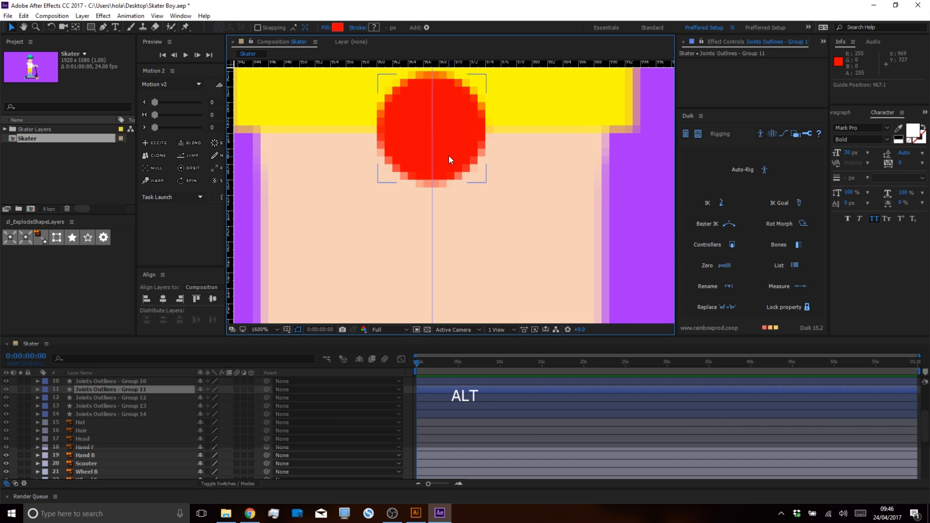
left_click(460, 132)
left_click_drag(463, 63, 474, 129)
scroll(405, 156, "down", 5)
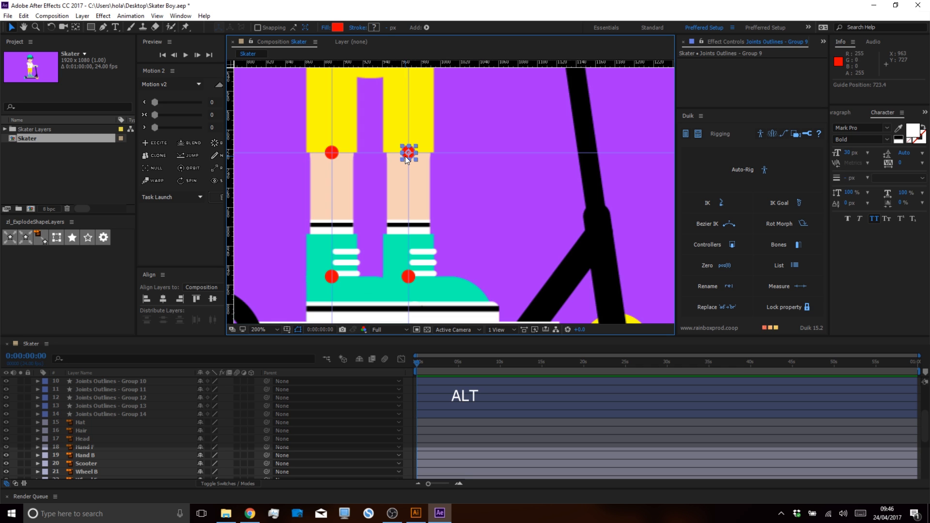
Place a horizontal guide at about 851.4 px through the centres of the ankle markers.
left_click_drag(384, 250, 403, 138)
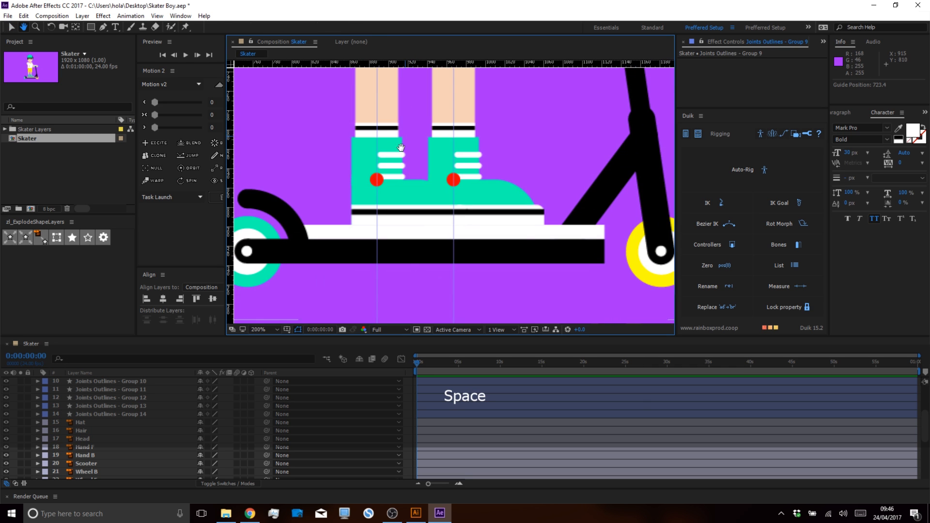
scroll(377, 179, "up", 3)
left_click(394, 188)
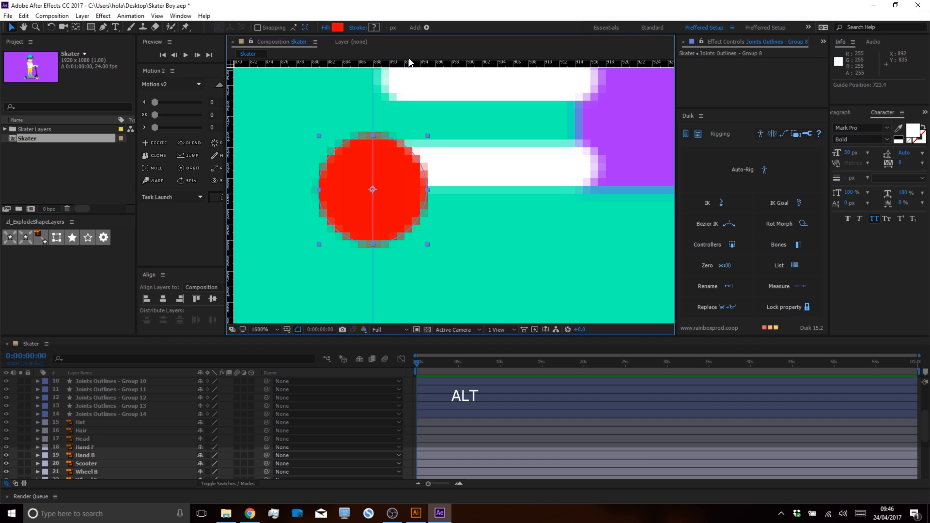
left_click_drag(411, 125, 401, 189)
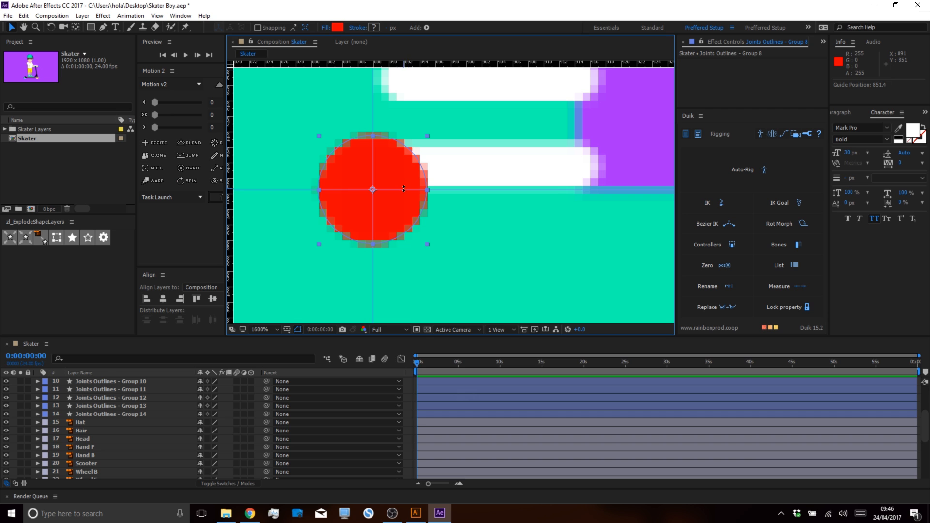
scroll(406, 183, "down", 4)
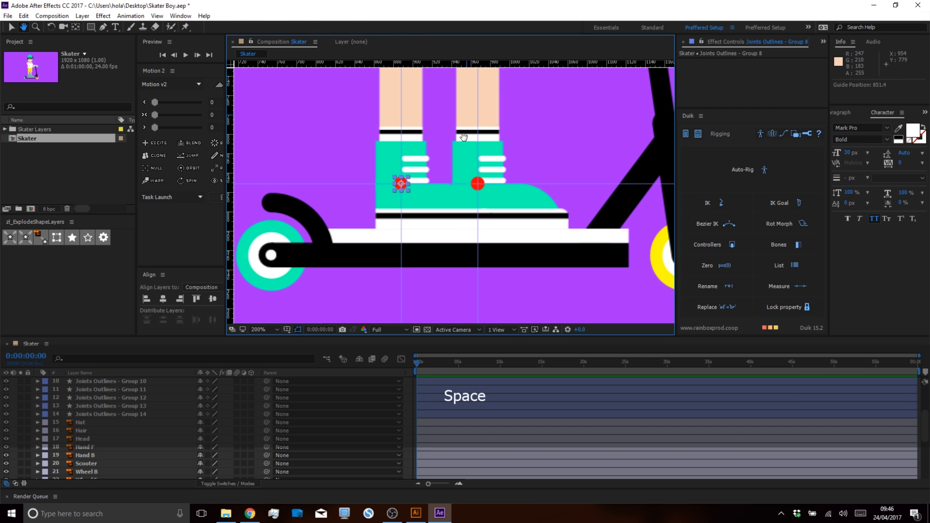
Lock the guides and test that the ankle guide cannot be grabbed.
left_click_drag(465, 118, 425, 195)
left_click_drag(388, 244, 415, 180)
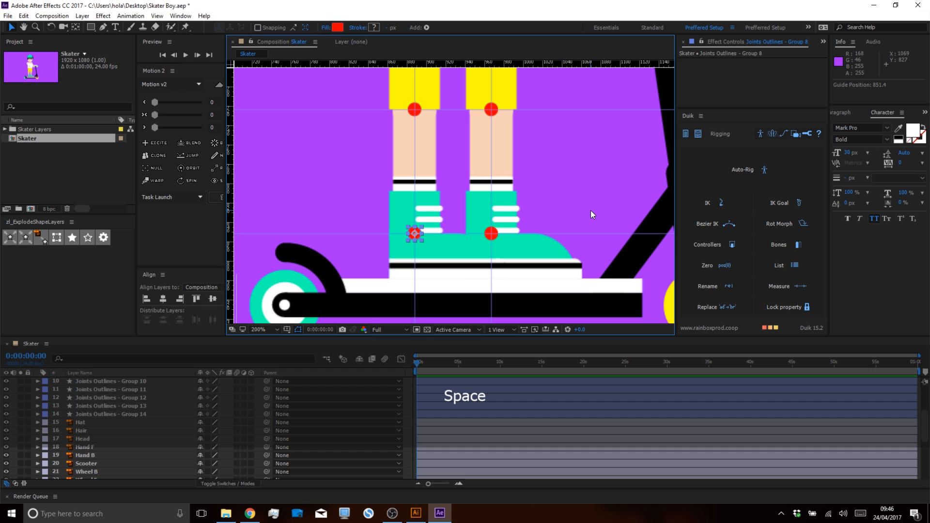
key("alt")
key("shift")
key("ctrl+alt+shift+semicolon")
key("ctrl+alt")
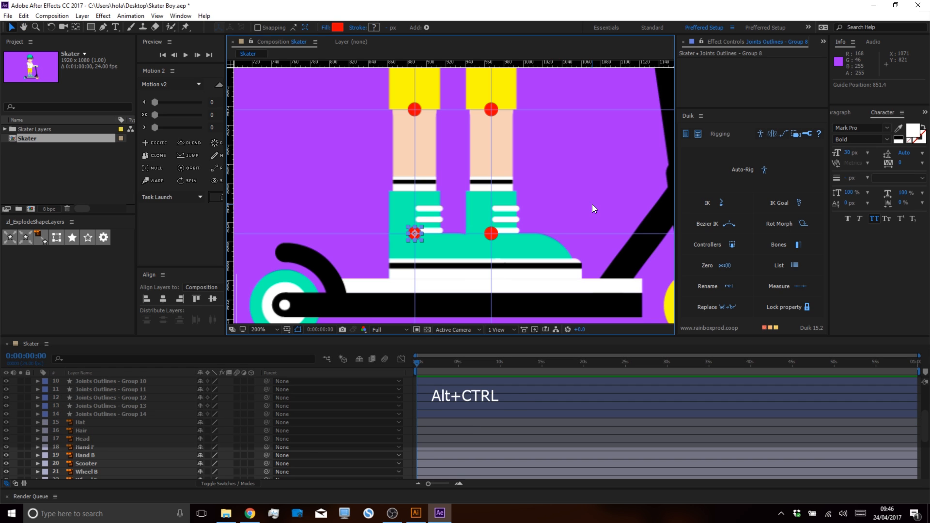
left_click(569, 231)
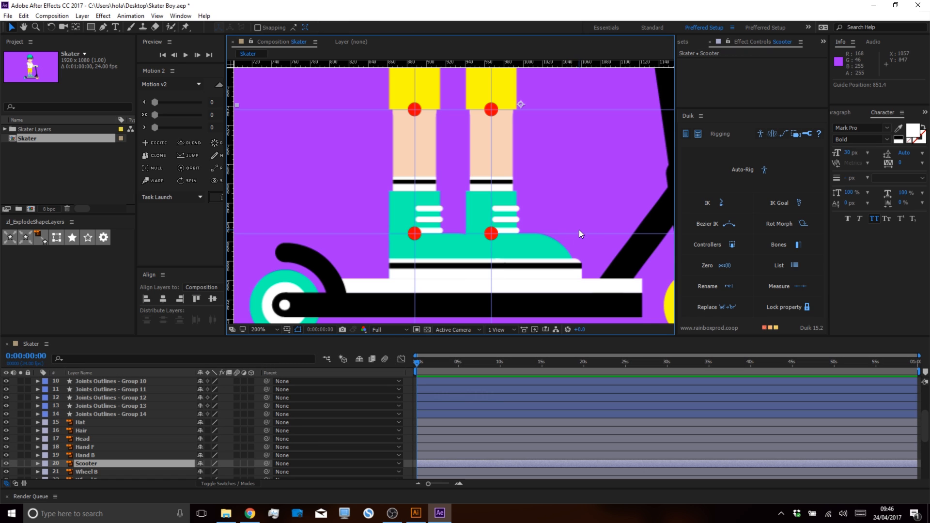
Lock the BG layer, mark it as shy and hide shy layers from the timeline.
scroll(104, 412, "down", 5)
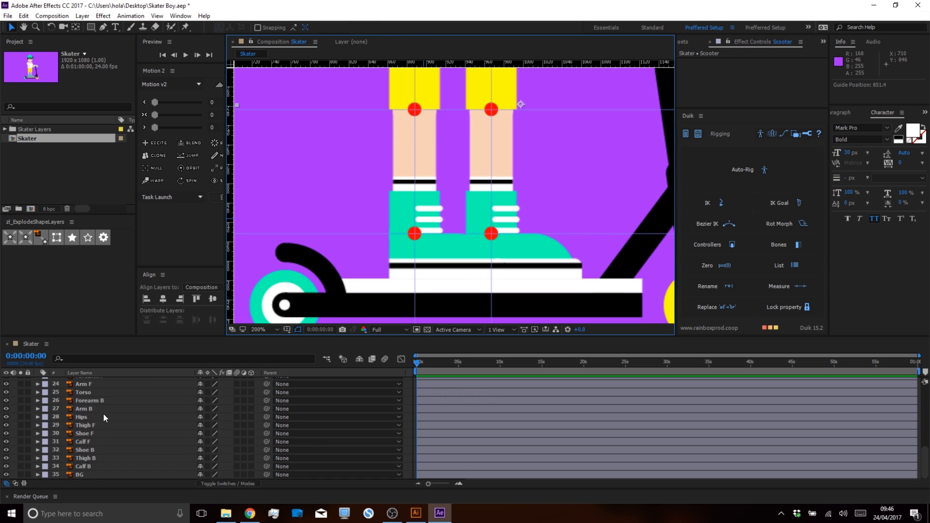
left_click(86, 475)
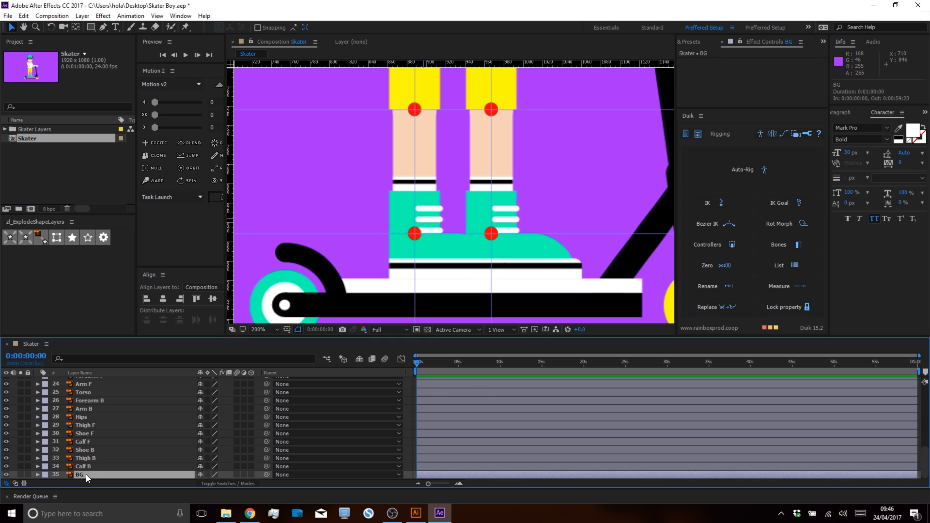
left_click(27, 474)
left_click(200, 474)
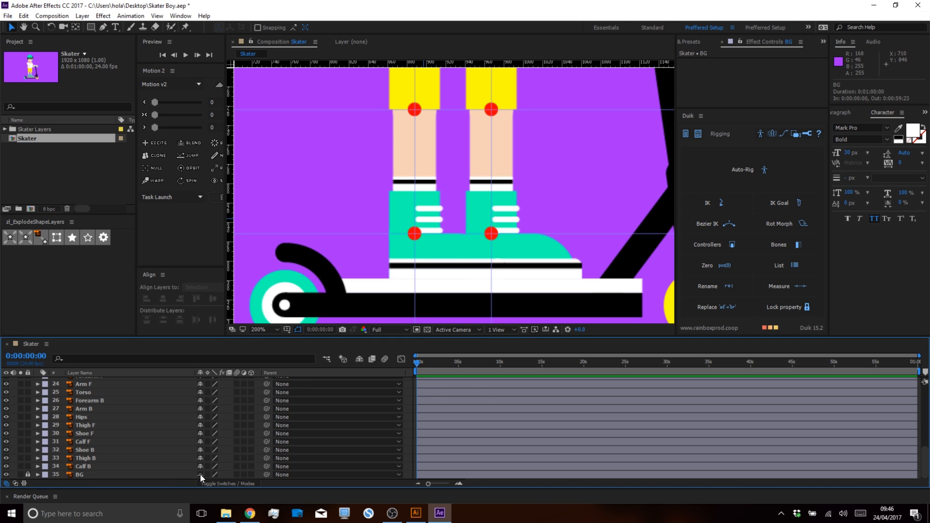
left_click(360, 359)
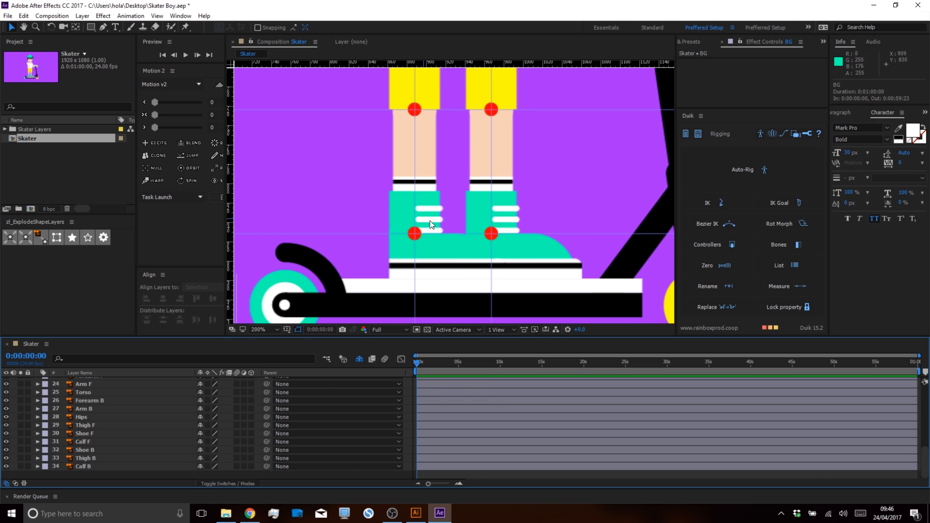
Activate the Pan Behind tool and solo the Shoe B, Thigh B and Calf B layers.
left_click(83, 466)
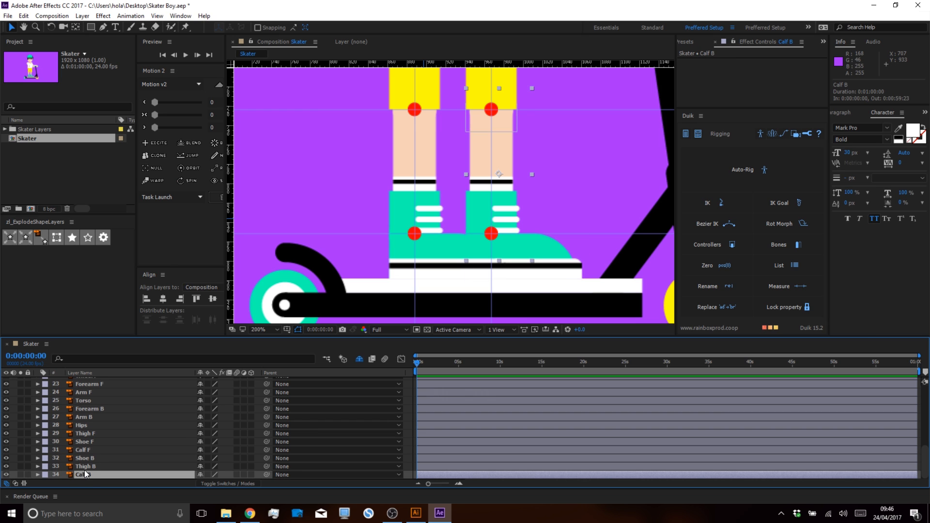
left_click(82, 449, "shift")
key("y")
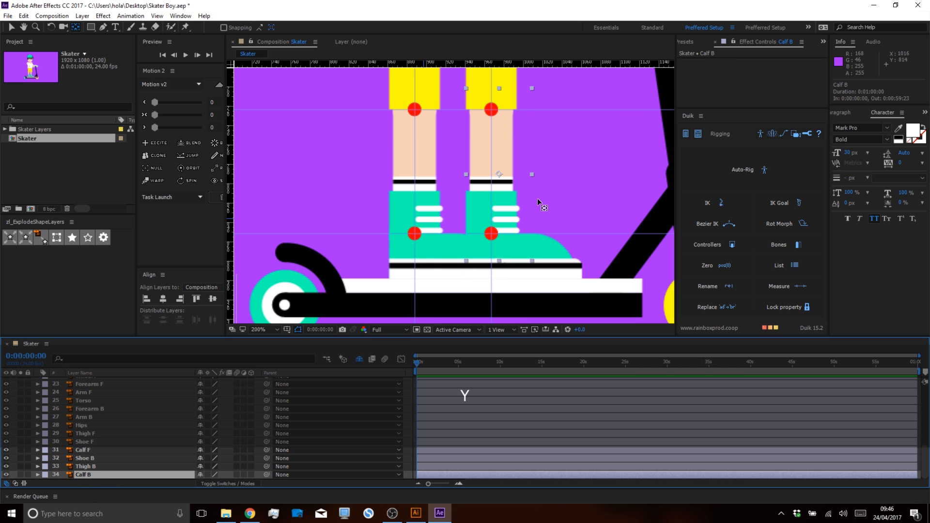
left_click(75, 473)
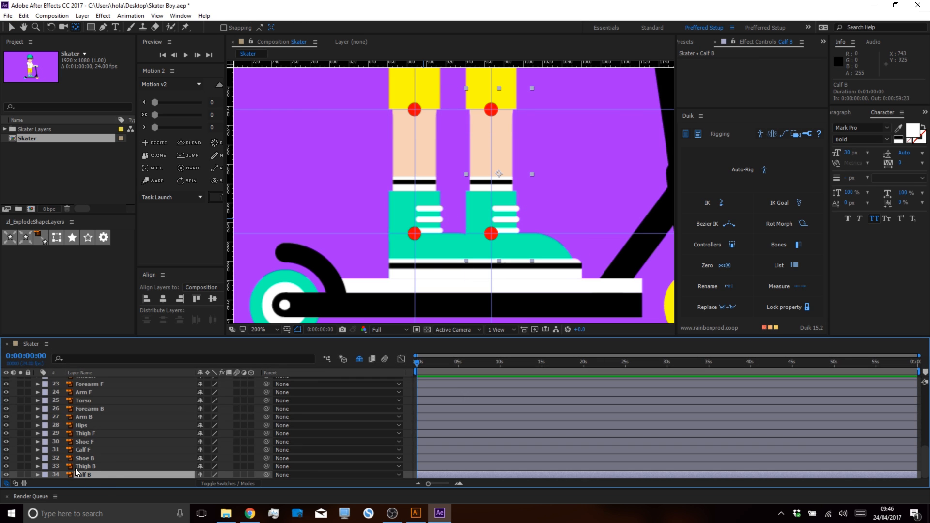
left_click(82, 458, "shift")
left_click(20, 458)
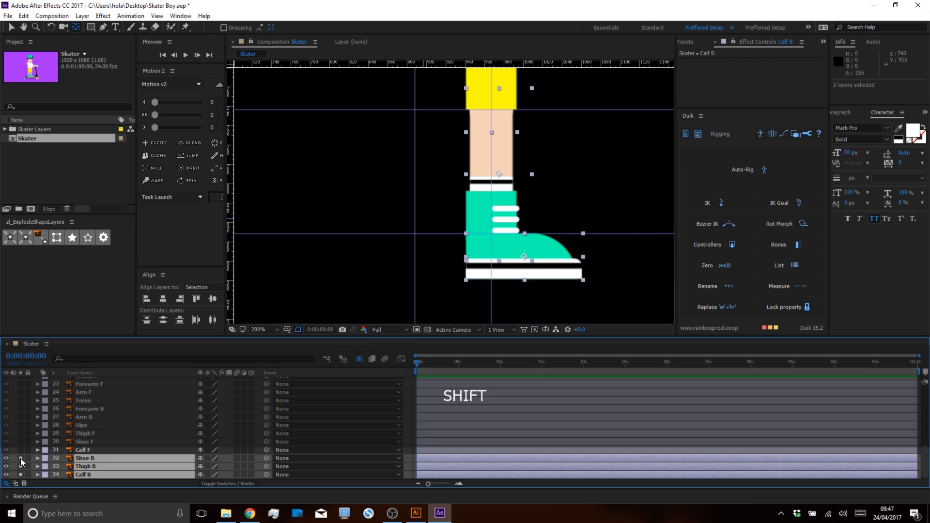
Move the anchor point of the Thigh B layer up close to the crossing of the hip guides.
left_click(95, 442)
left_click(93, 469)
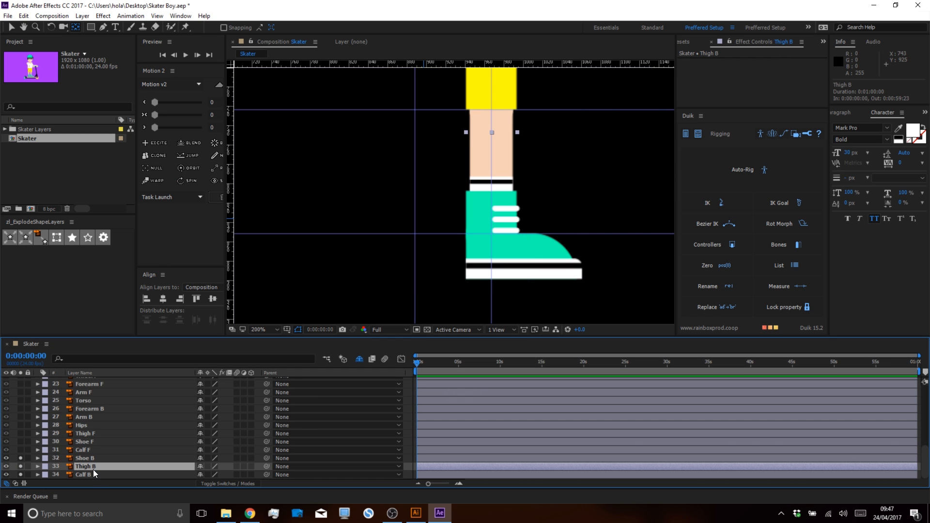
key("space")
left_click_drag(536, 170, 474, 256)
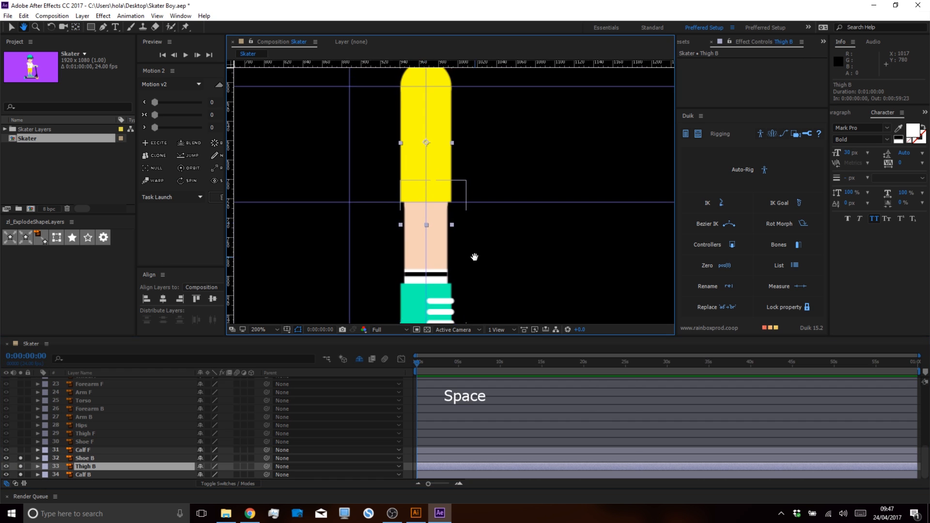
left_click_drag(446, 149, 427, 119)
scroll(428, 120, "up", 4)
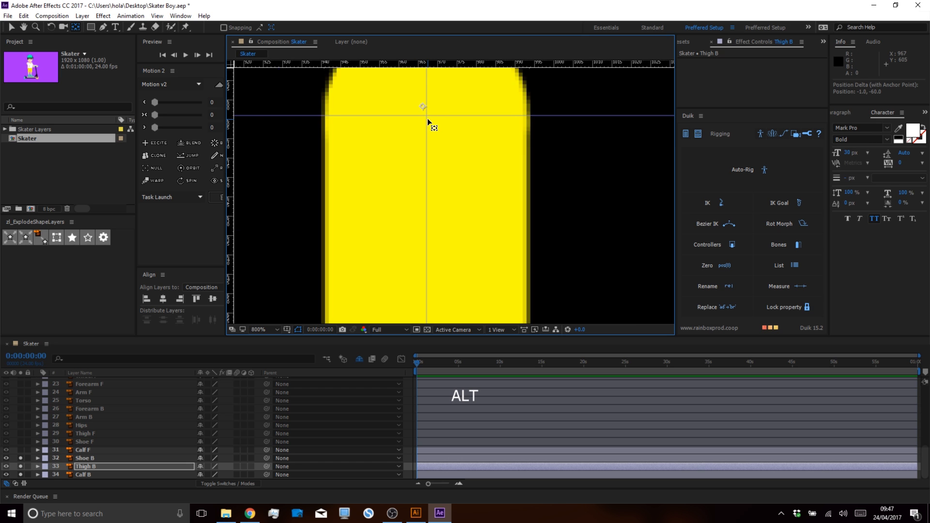
left_click_drag(426, 116, 435, 126)
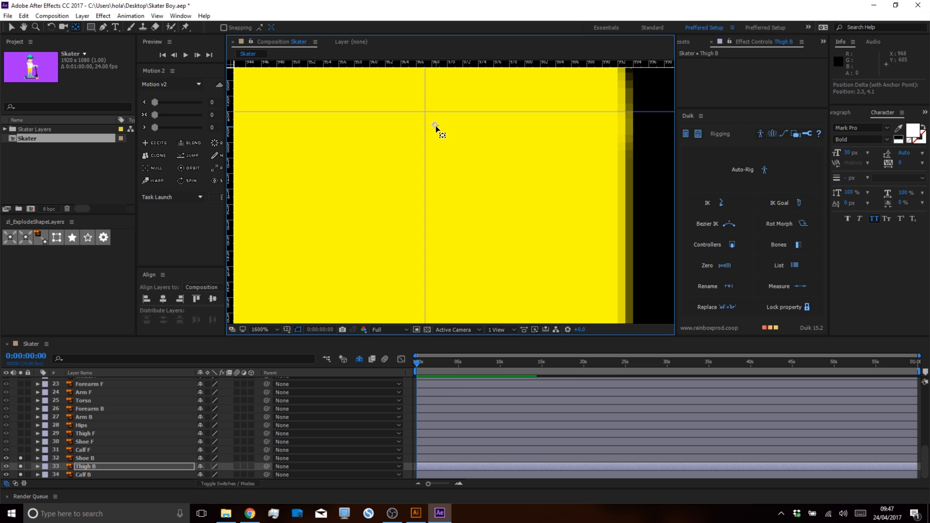
Turn on snapping to guides and snap Thigh B's anchor point onto the intersection of the hip guides.
left_click(181, 16)
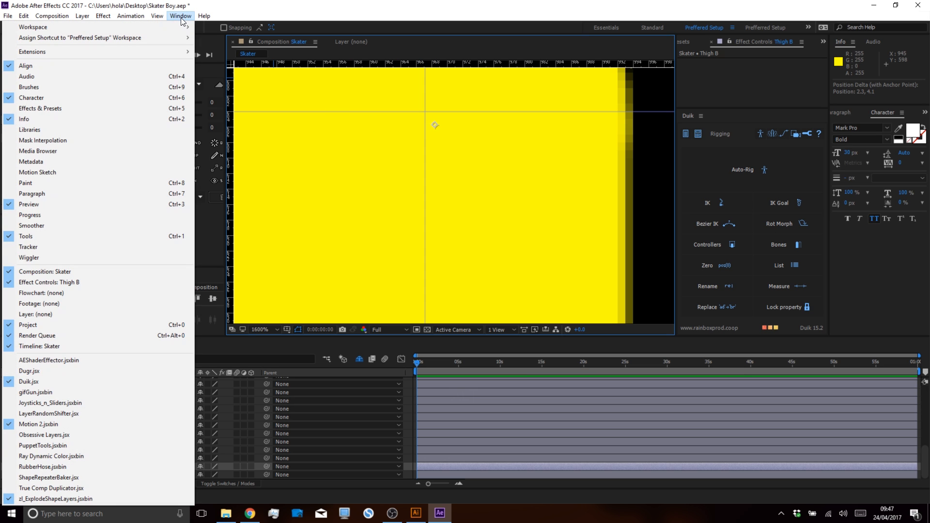
mouse_move(161, 19)
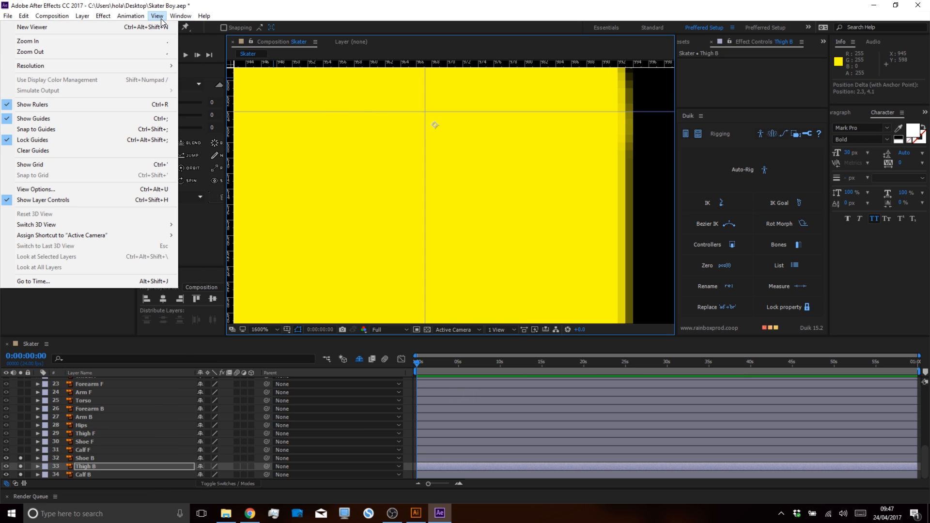
left_click(56, 129)
left_click_drag(433, 127, 425, 113)
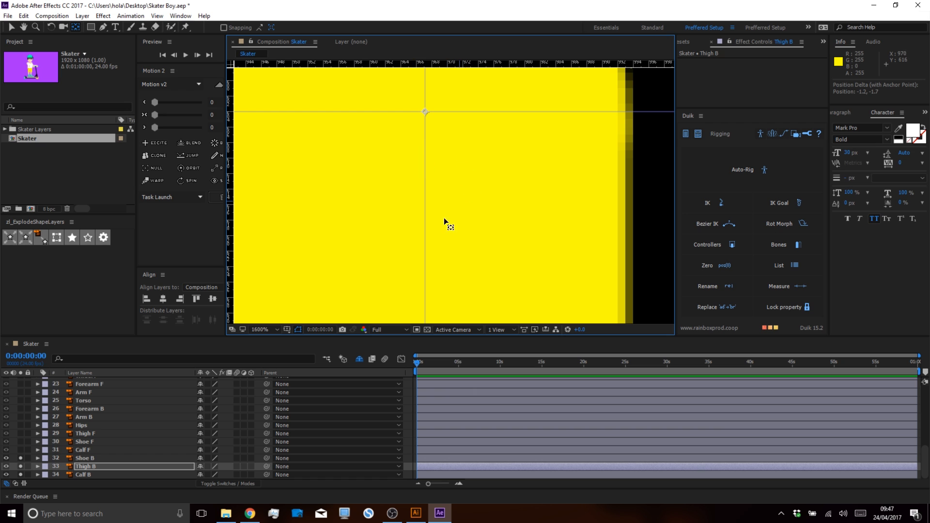
Place the anchor point of the Calf B layer on the intersection of the knee guides.
left_click(82, 474)
key("space")
left_click_drag(453, 167, 450, 146)
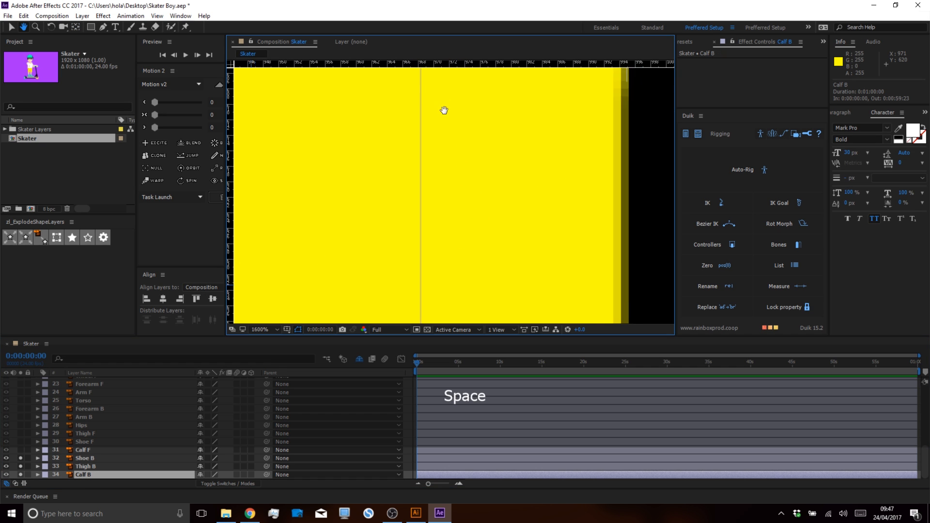
scroll(465, 187, "down", 3)
key("space")
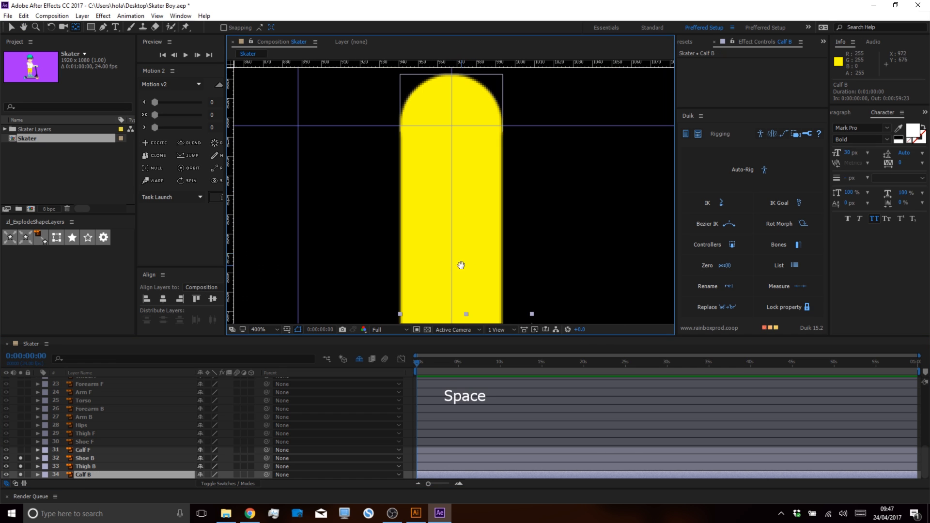
left_click_drag(461, 265, 431, 73)
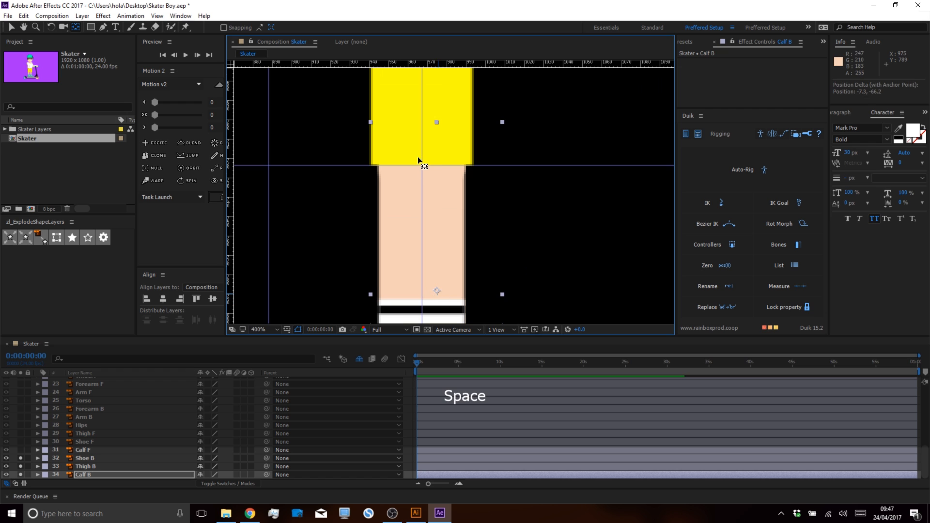
Place the anchor point of the Shoe B layer on the intersection of the ankle guides.
key("space")
left_click_drag(455, 228, 438, 104)
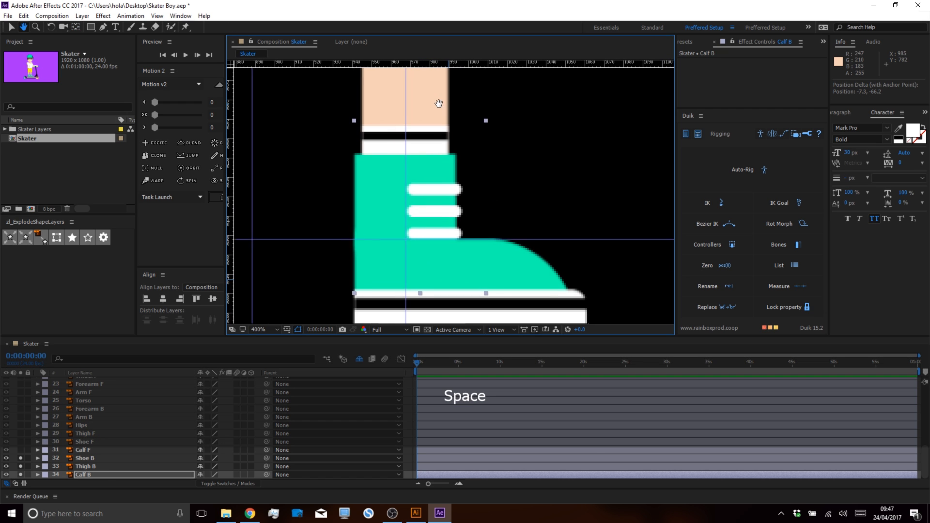
left_click(477, 279)
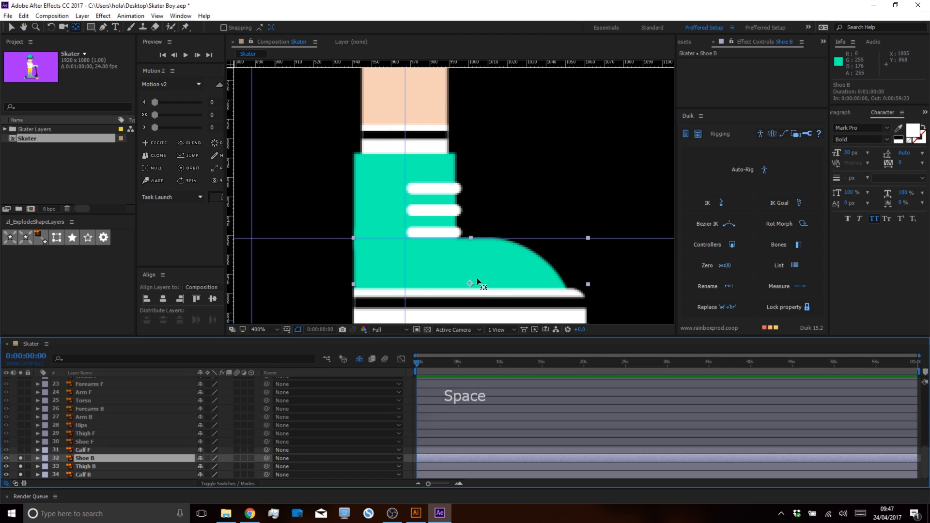
left_click_drag(469, 282, 405, 237)
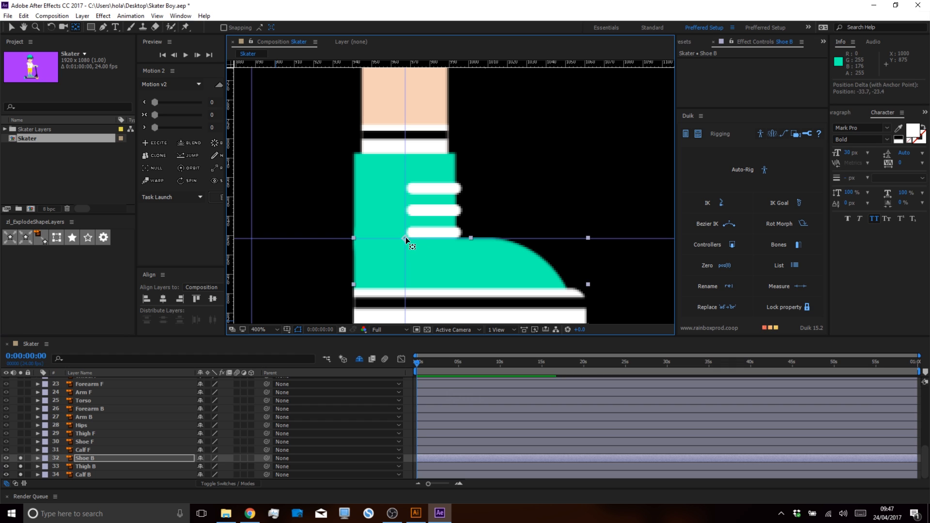
key("space")
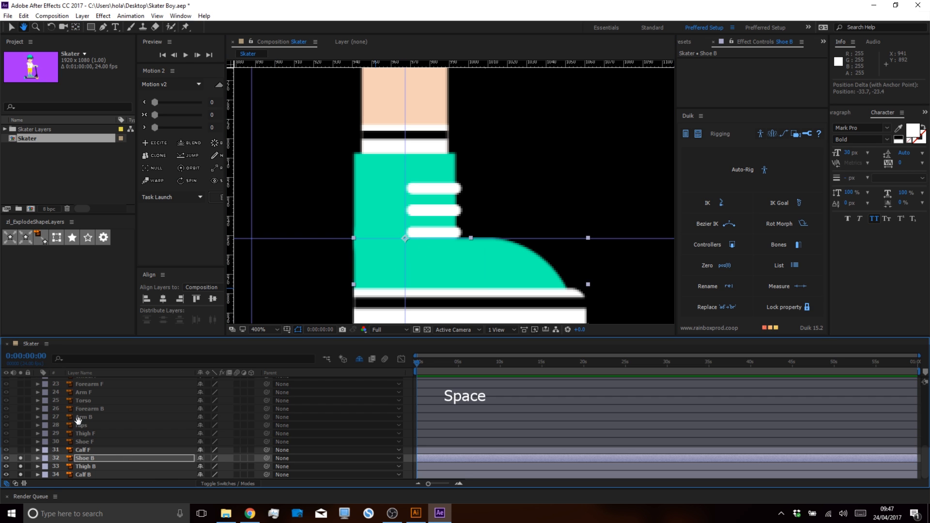
Parent the Shoe B layer to Calf B and the Calf B layer to Thigh B.
left_click(86, 458)
left_click_drag(268, 459, 86, 475)
left_click(92, 474)
left_click_drag(267, 475, 95, 464)
left_click(95, 466)
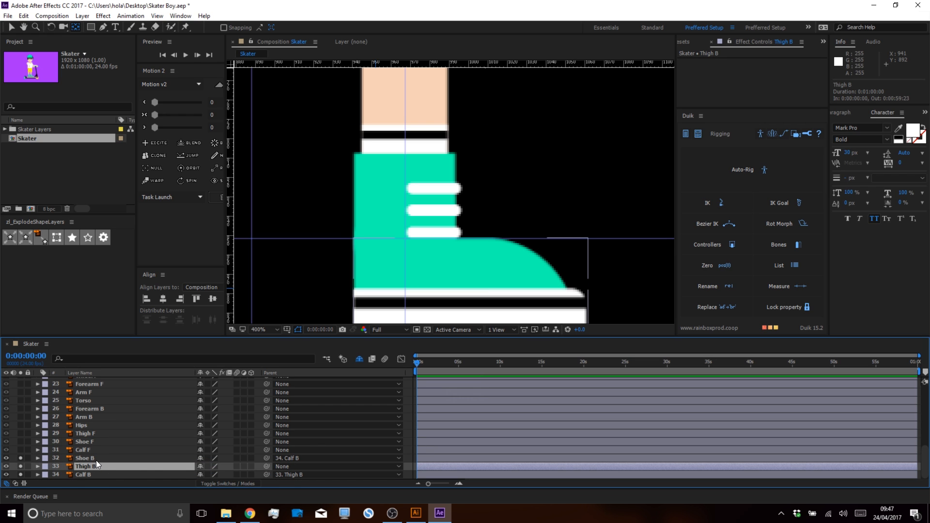
Reveal the Rotation of Shoe B, Thigh B and Calf B, test rotating them together and undo the rotation.
scroll(479, 155, "down", 4, "alt")
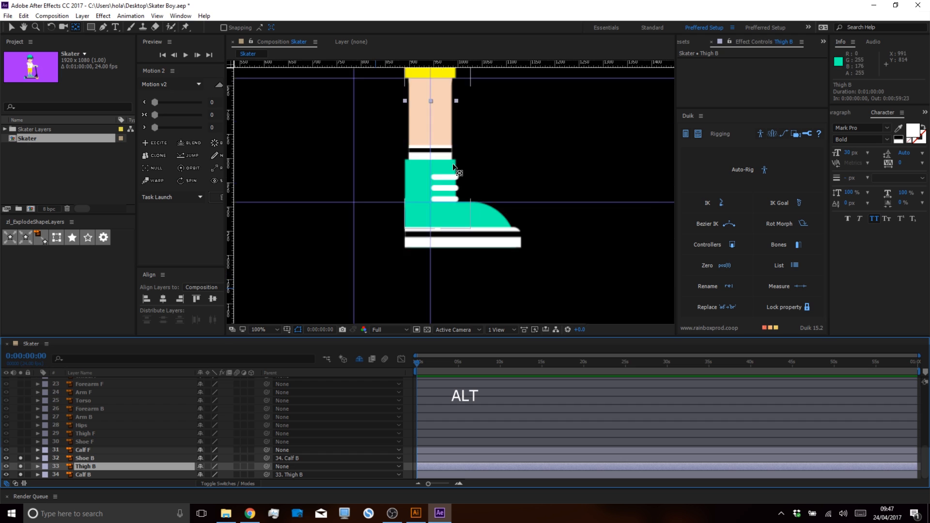
left_click(92, 458)
left_click(88, 474, "shift")
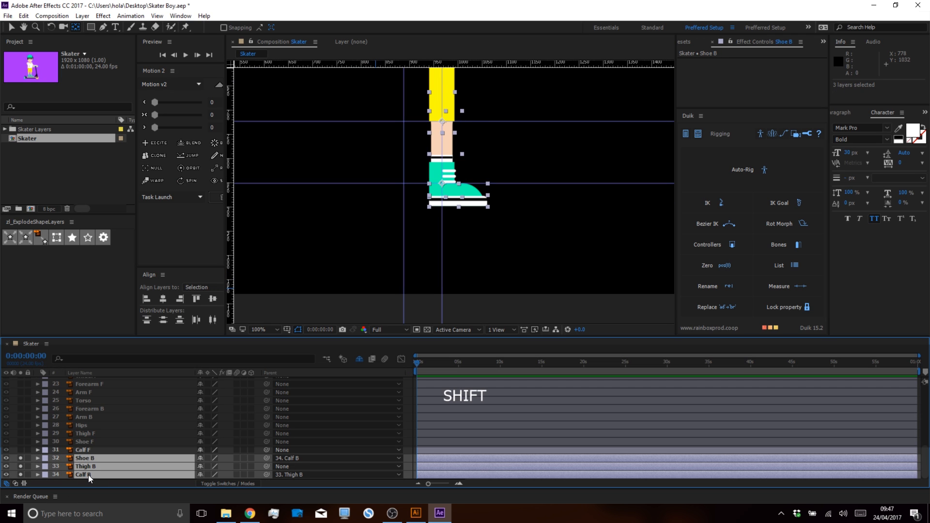
key("r")
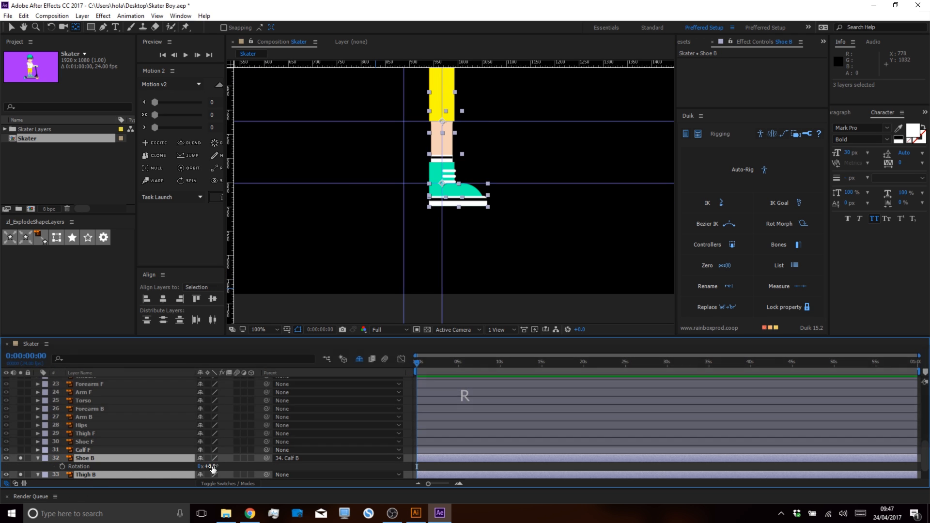
left_click_drag(214, 466, 198, 450)
key("ctrl+z")
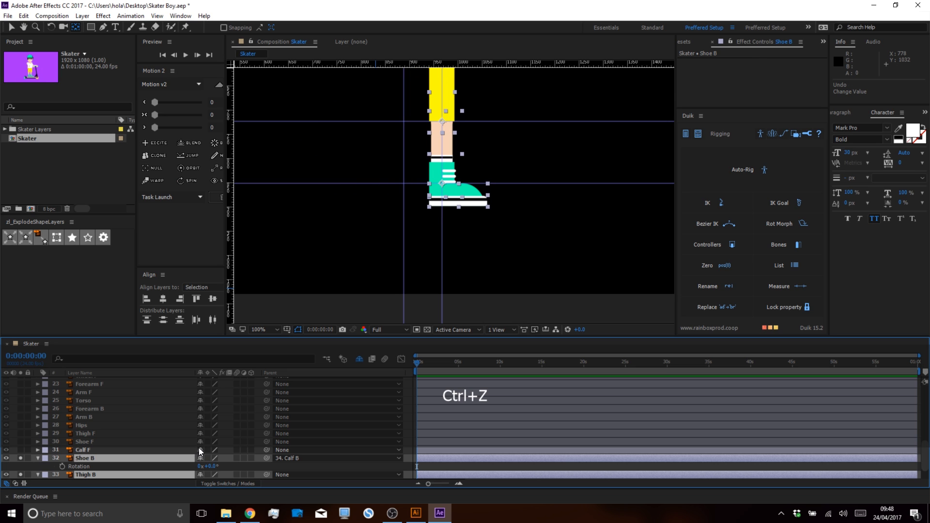
Create a medium green Duik controller for Shoe B with rotation, X position and Y position enabled.
left_click(266, 464)
key("space")
left_click_drag(101, 448, 107, 380)
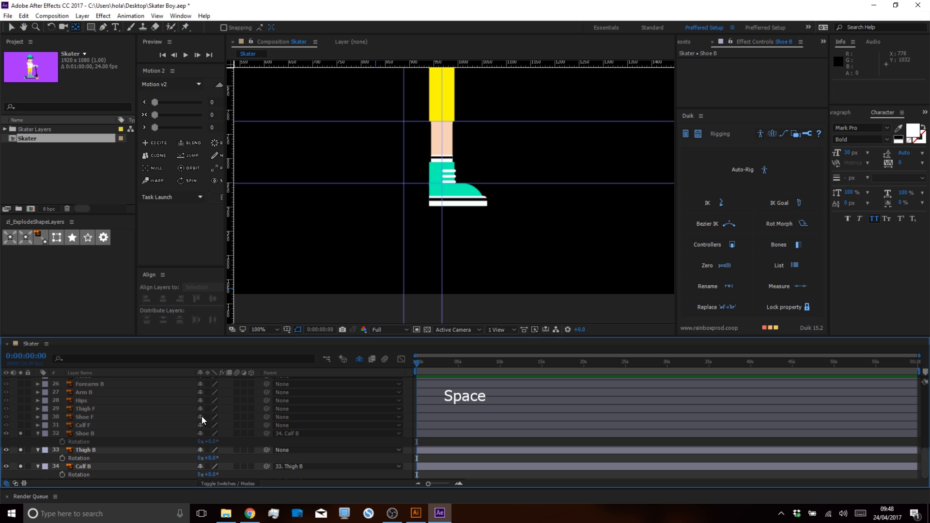
key("v")
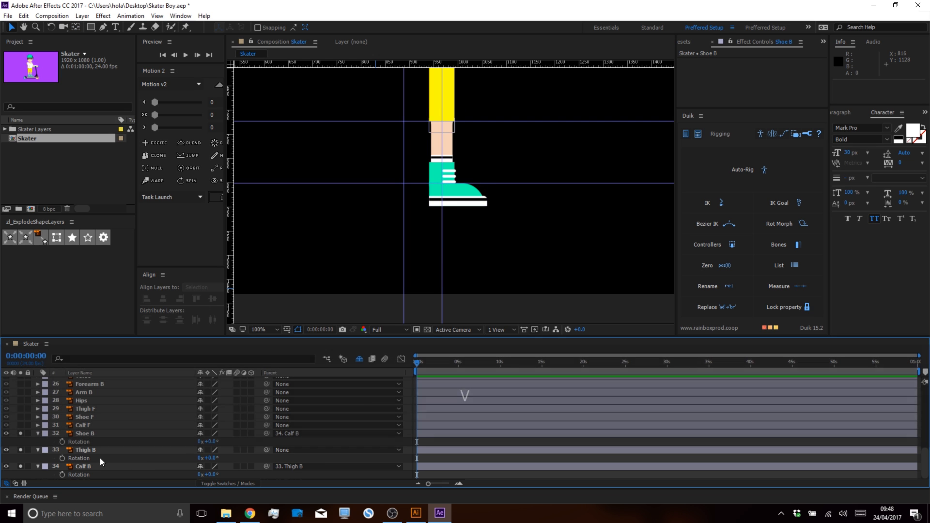
left_click(97, 437)
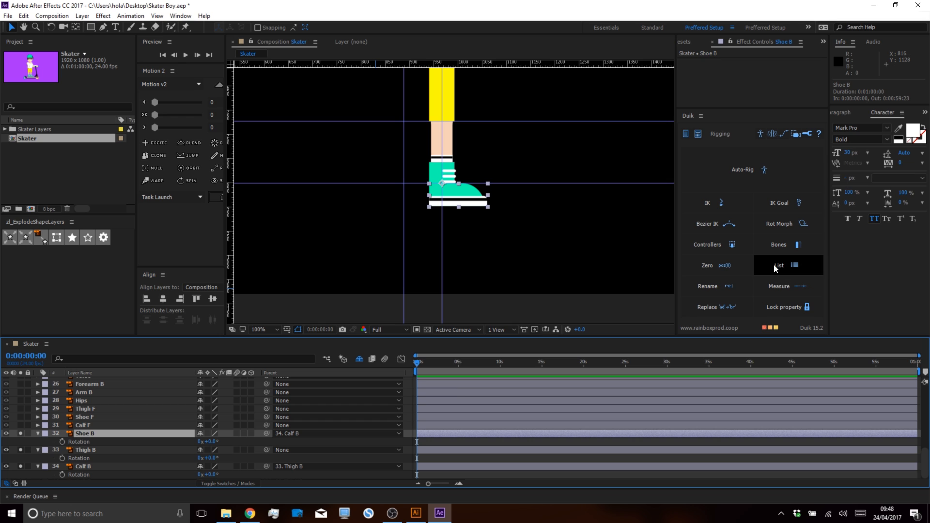
left_click(721, 244)
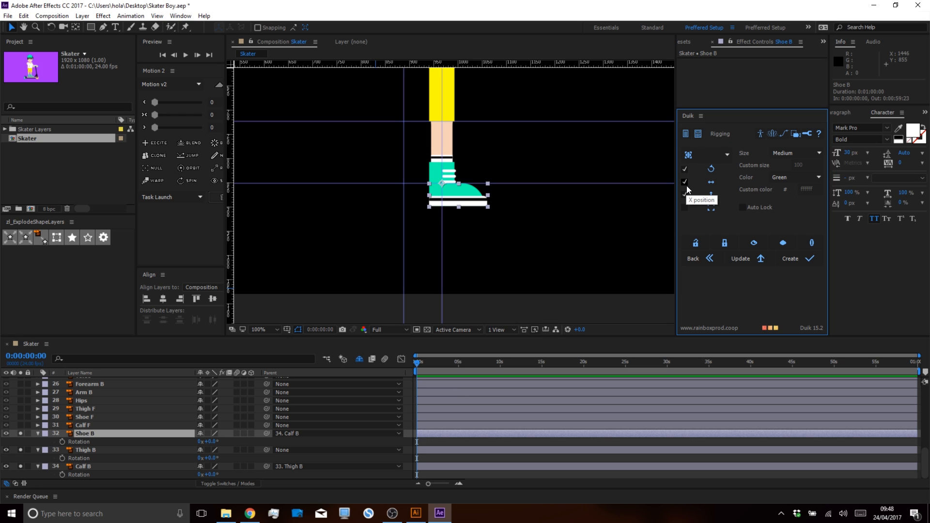
left_click(814, 153)
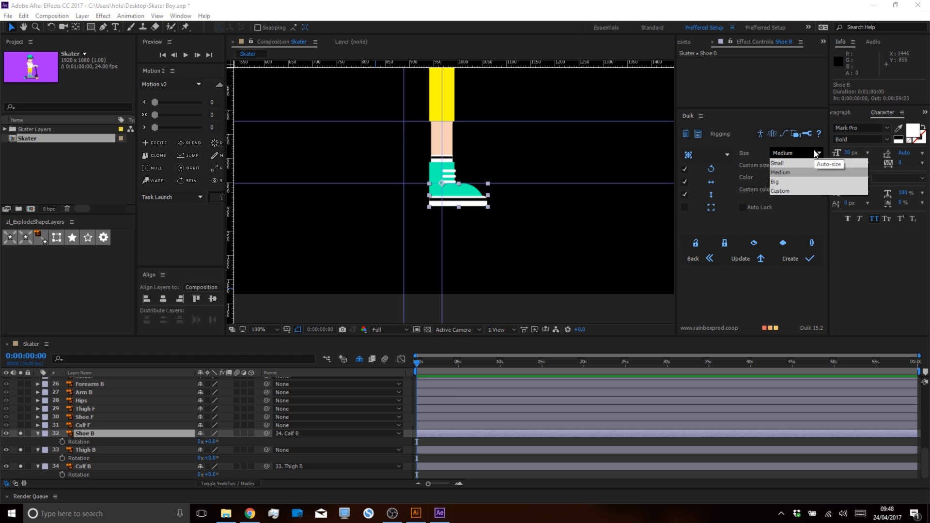
left_click(782, 171)
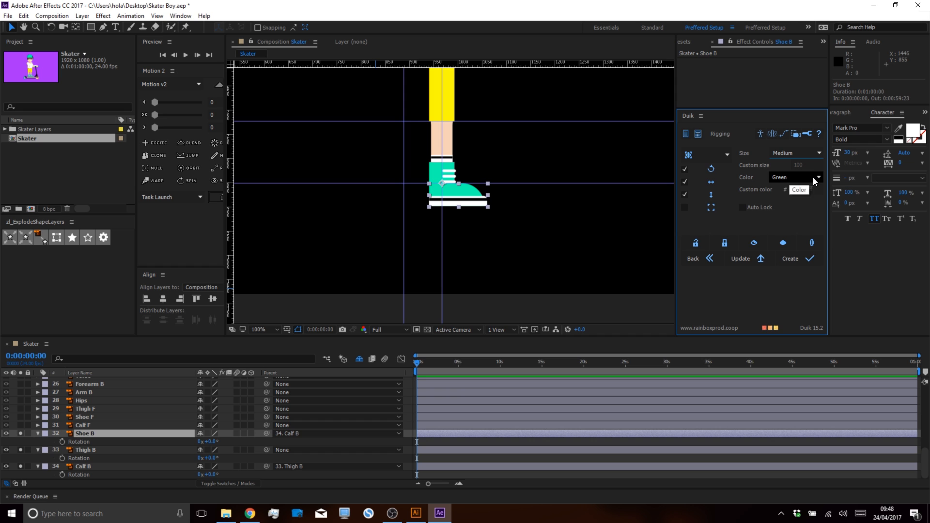
left_click(799, 259)
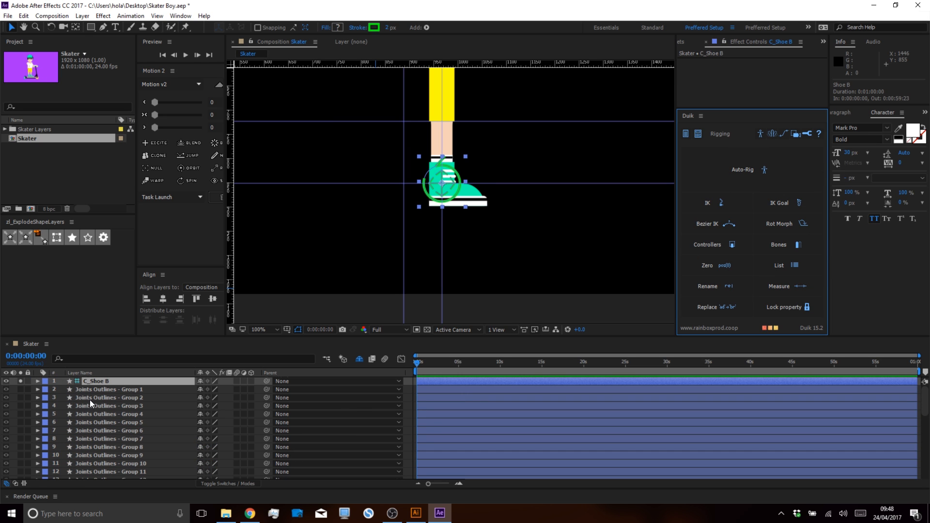
Move the C_Shoe B controller layer directly above Shoe B and rename it Leg B.
left_click(98, 378)
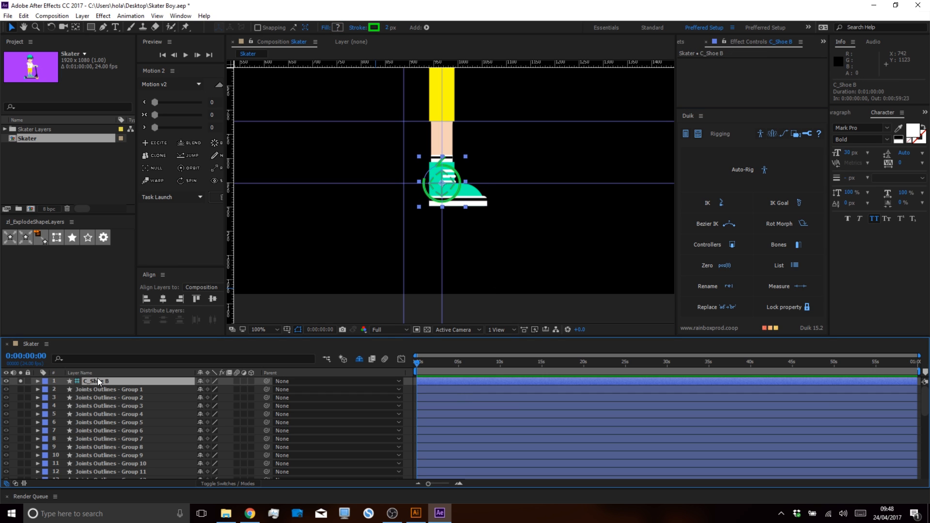
left_click_drag(97, 382, 95, 430)
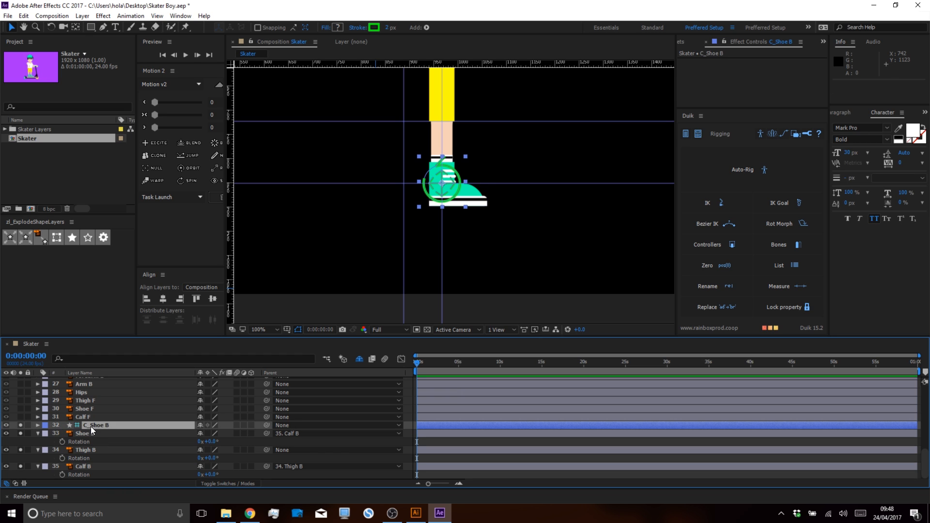
key("Return")
type("LEg B")
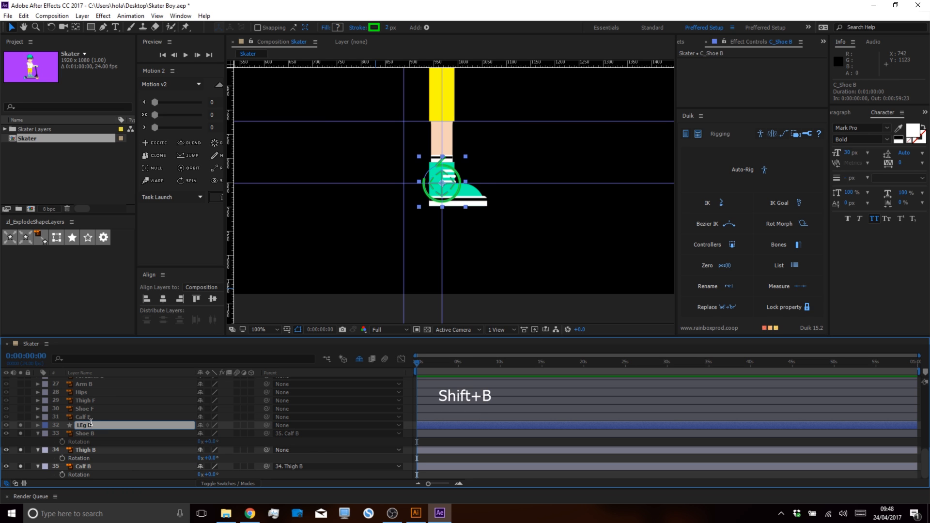
key("BackSpace")
key("BackSpace")
key("BackSpace")
key("BackSpace")
key("BackSpace")
type("e")
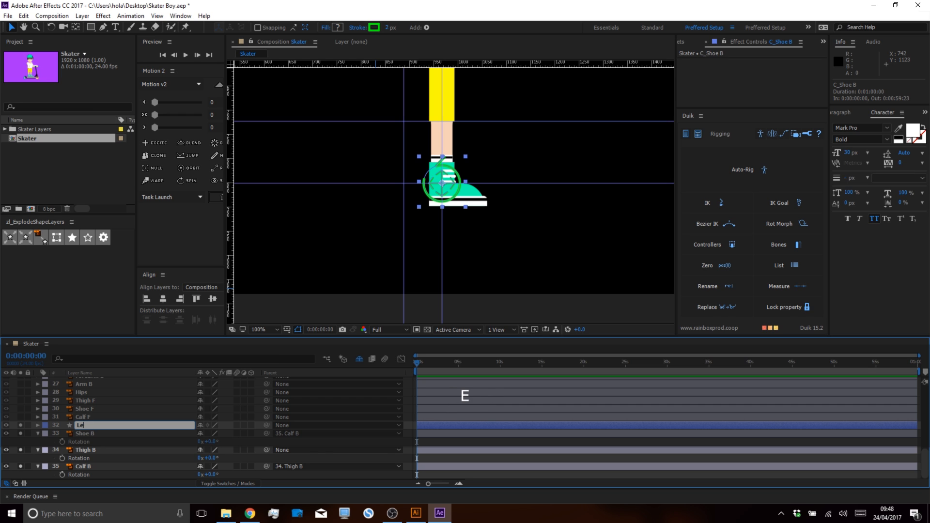
type("g B")
key("Return")
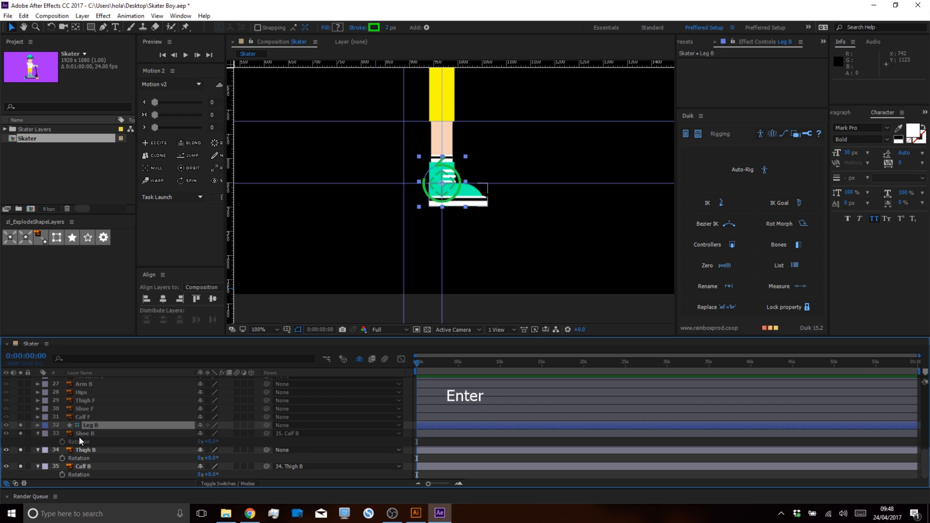
Assign the Green label to the Leg B, Shoe B, Thigh B and Calf B layers.
left_click(79, 466, "shift")
left_click(44, 449)
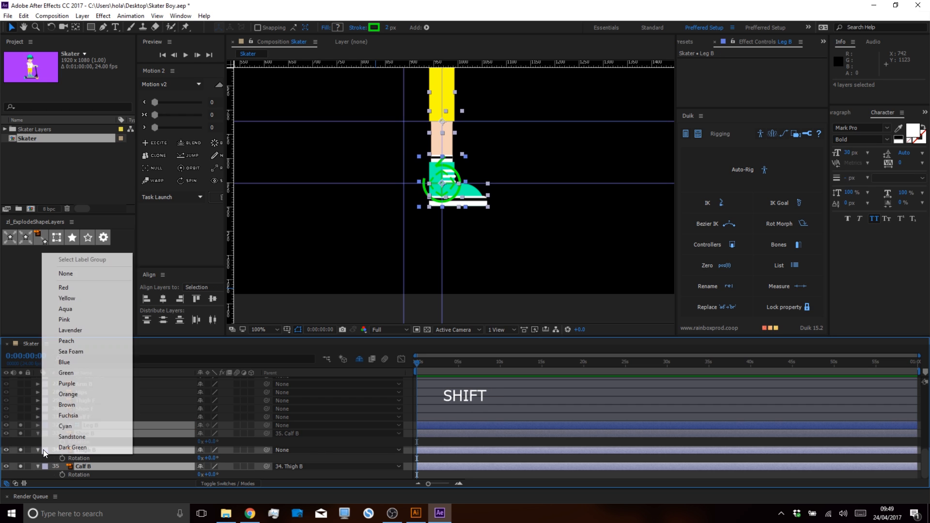
left_click(86, 372)
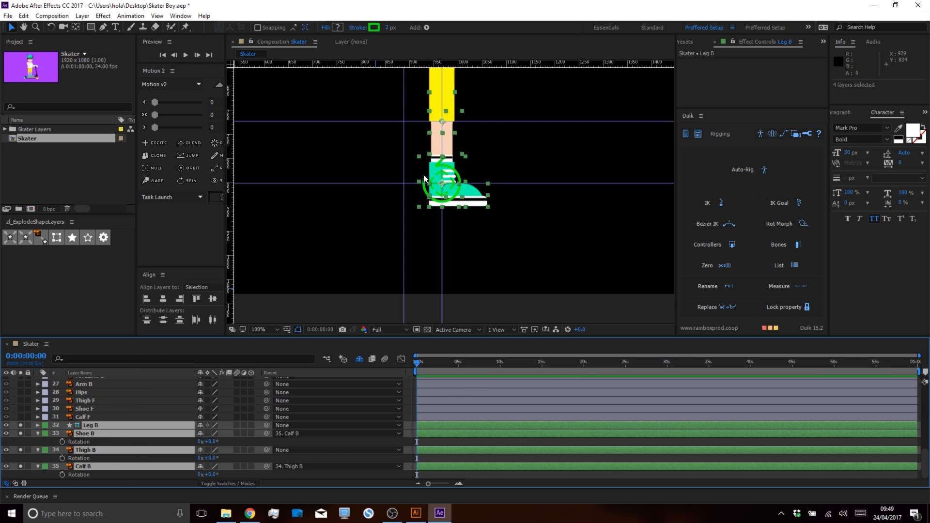
left_click(89, 415)
left_click(92, 425)
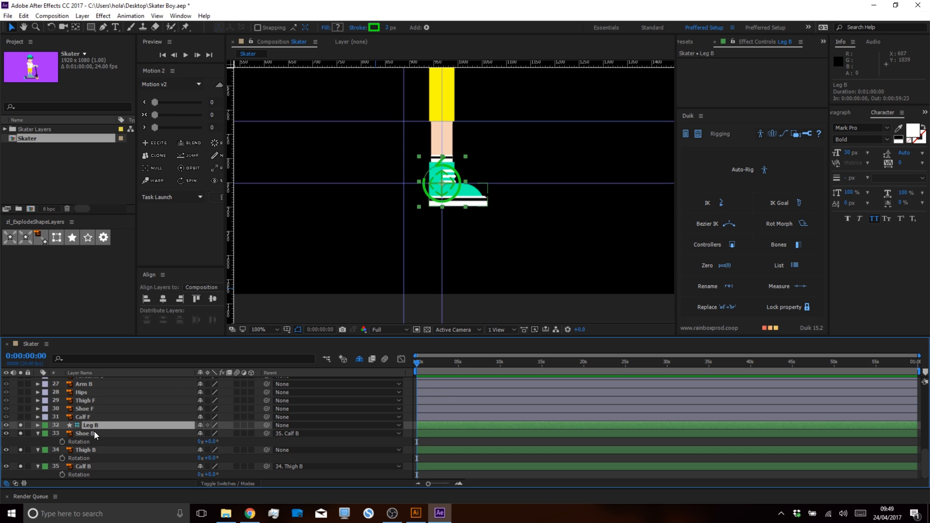
left_click(94, 415)
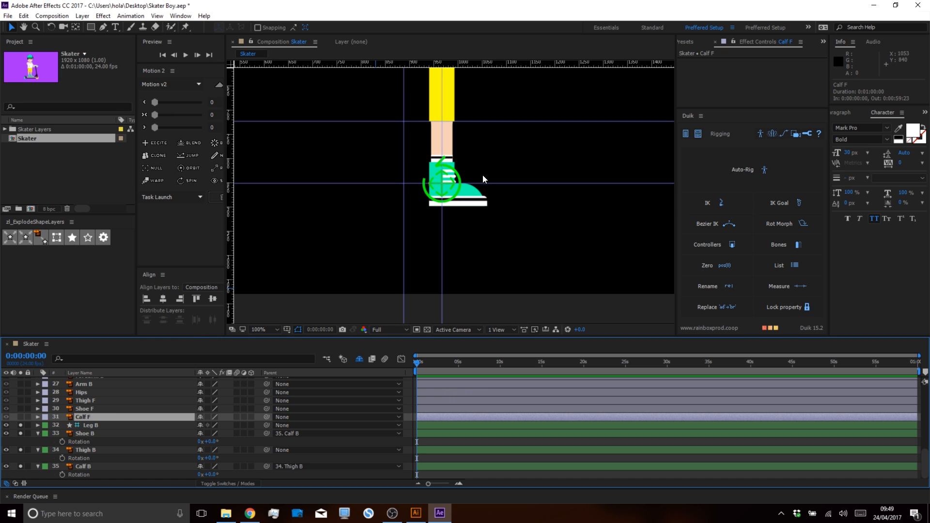
Try moving the Leg B controller away from the shoe, and undo the move.
key("v")
left_click_drag(451, 188, 588, 157)
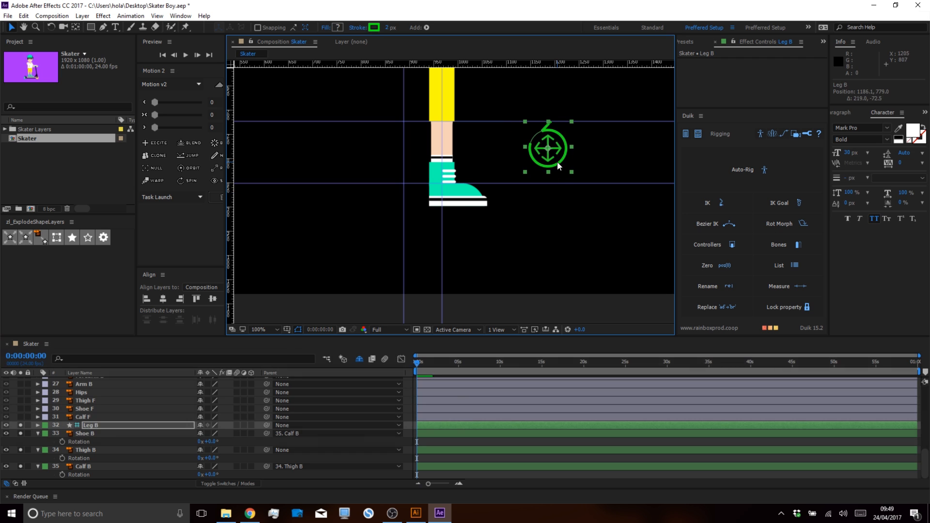
key("ctrl+z")
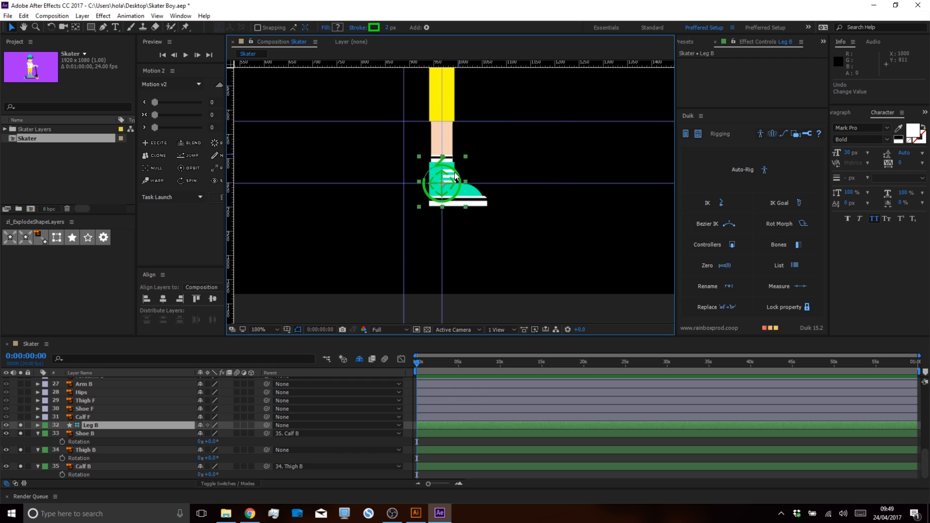
Create a Duik 2-Layer IK & Goal on Thigh B, Calf B and Shoe B with Leg B as the controller.
left_click(91, 422)
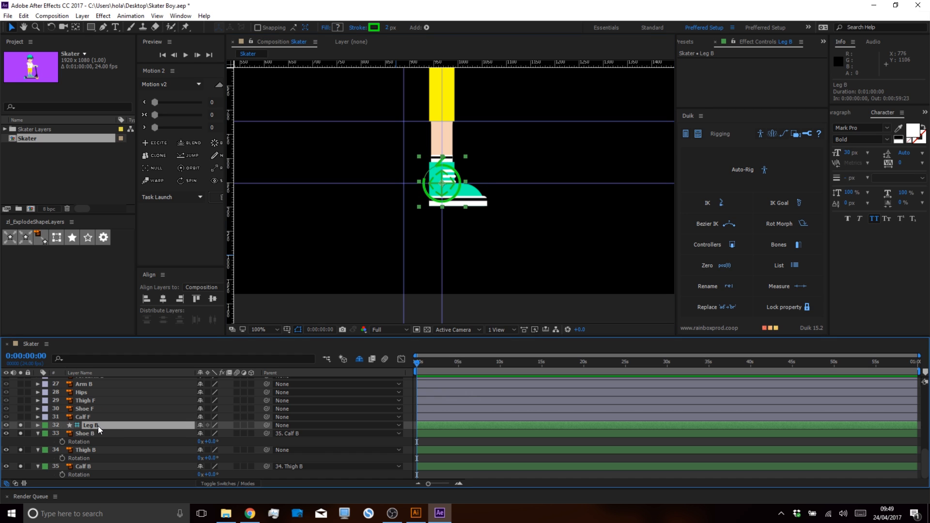
left_click(98, 429, "ctrl")
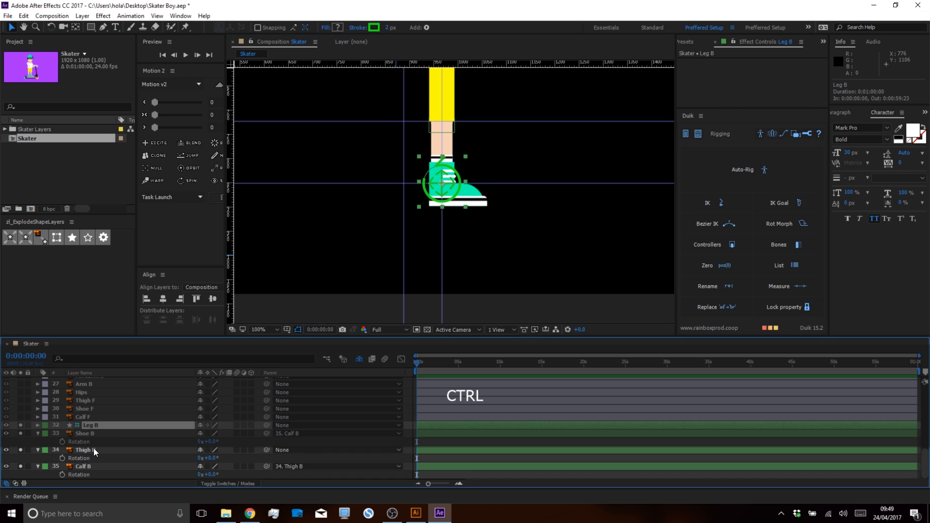
left_click(94, 450, "ctrl")
left_click(94, 464, "ctrl")
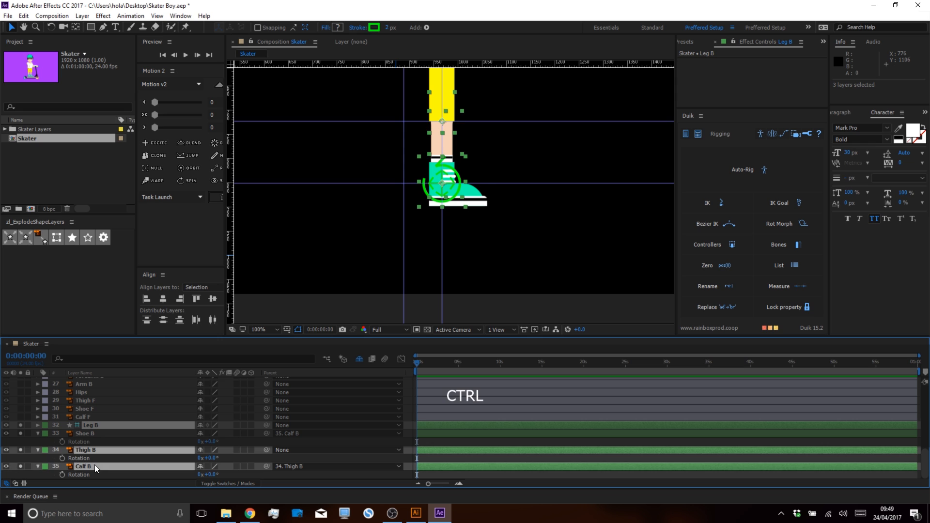
left_click(89, 431, "ctrl")
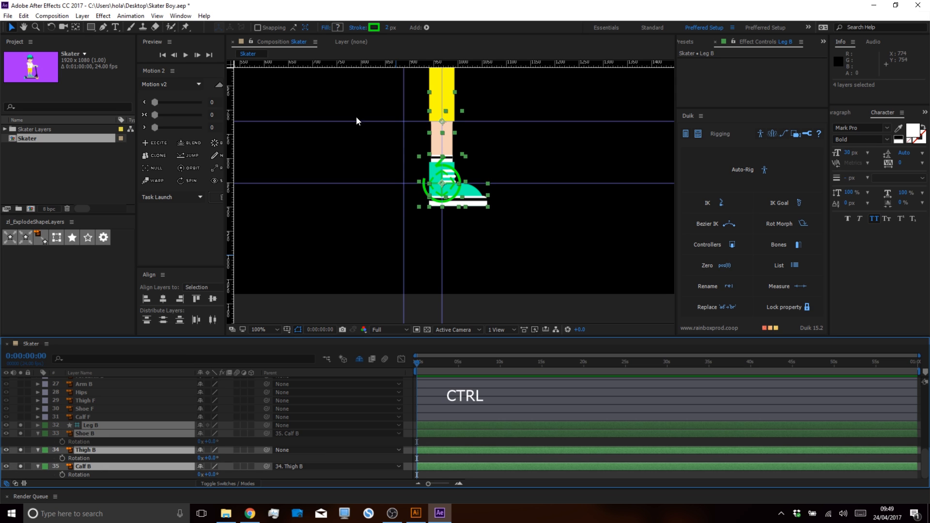
key("space")
left_click_drag(496, 128, 481, 196)
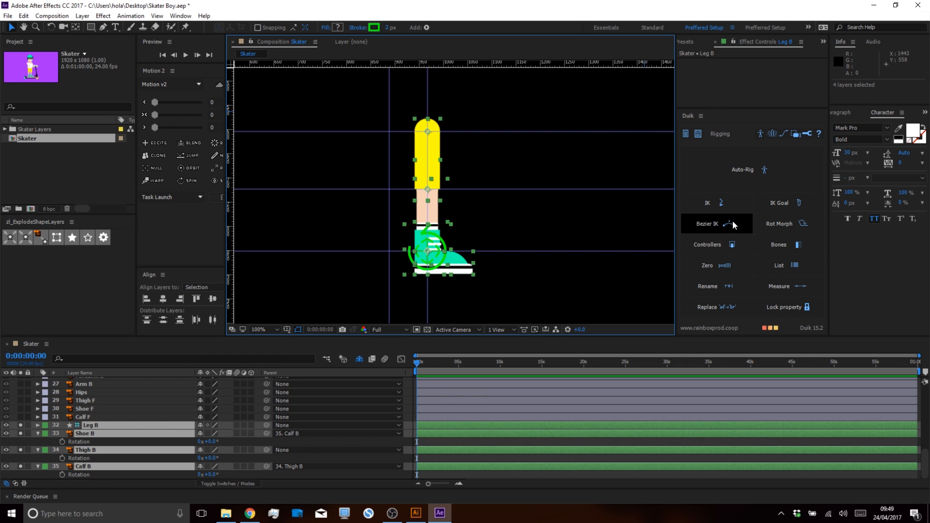
left_click(730, 202)
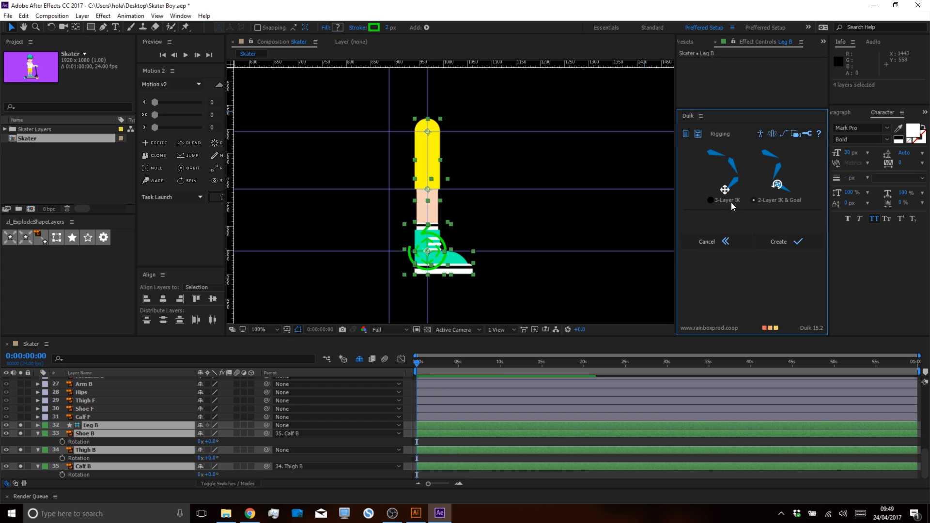
left_click(808, 244)
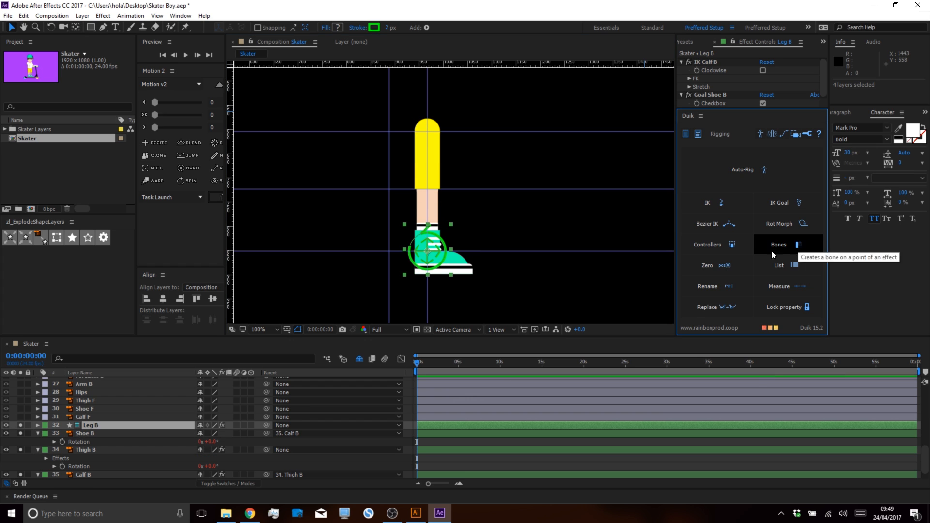
Test how the back leg follows the Leg B controller by moving it, and undo the move.
left_click(100, 416)
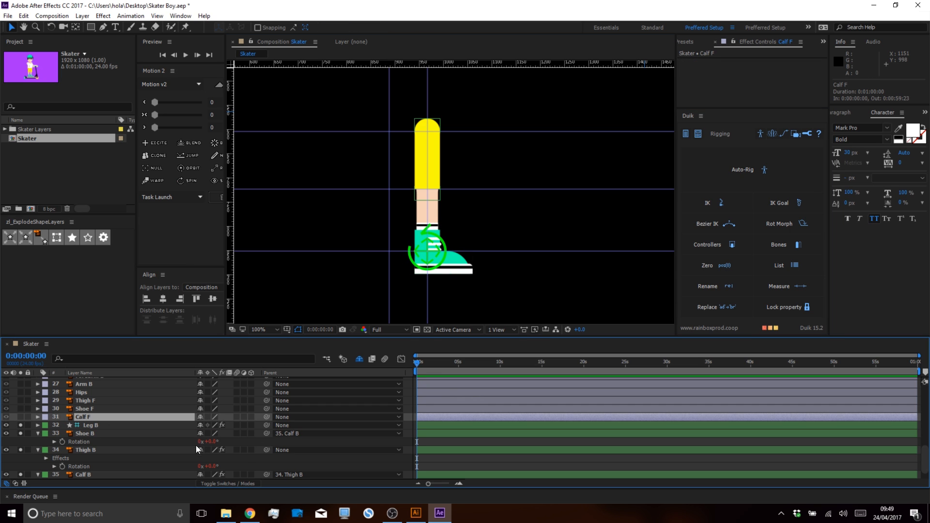
left_click(89, 425)
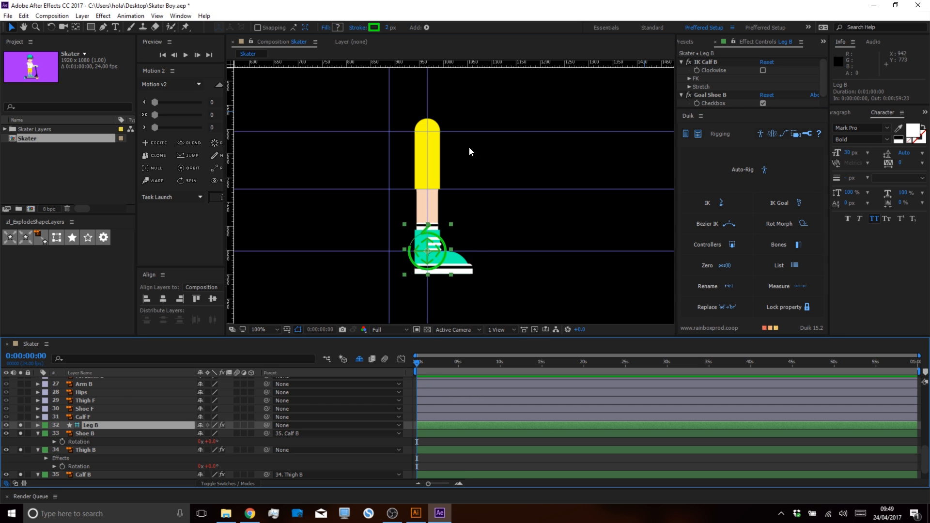
left_click_drag(438, 257, 345, 209)
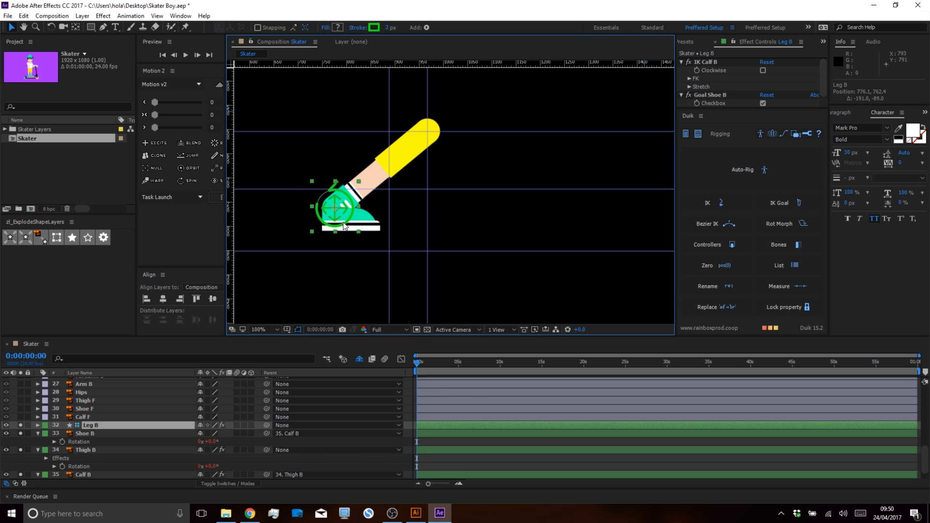
key("ctrl+z")
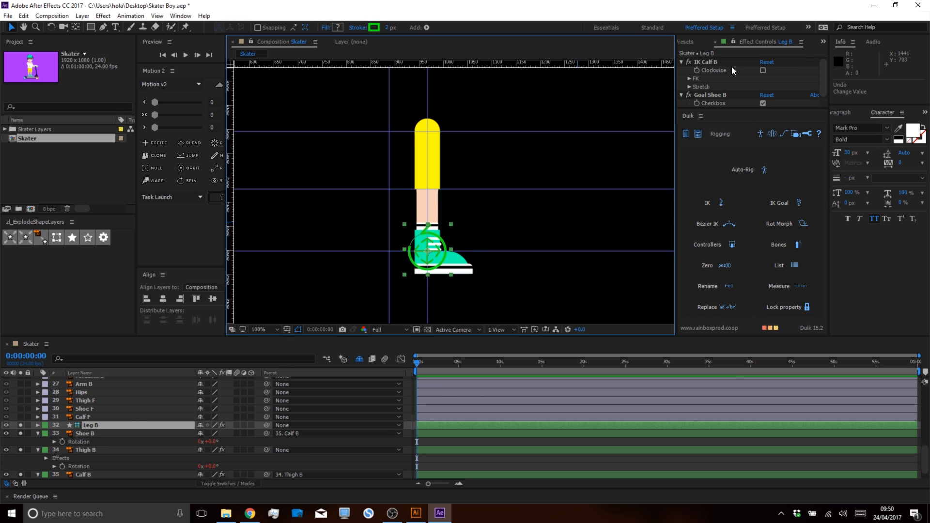
Enable Clockwise in the IK Calf B effect, then test the knee bend by moving Leg B and undo that move.
left_click(762, 70)
left_click_drag(434, 254, 449, 197)
key("ctrl+z")
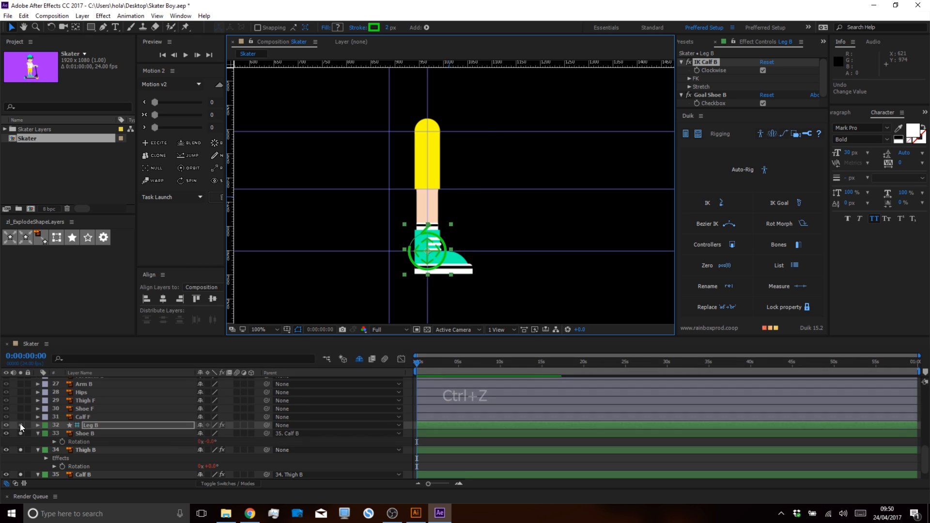
Turn off solo for the Leg B, Shoe B, Thigh B and Calf B layers and clear the layer selection.
left_click_drag(20, 433, 22, 473)
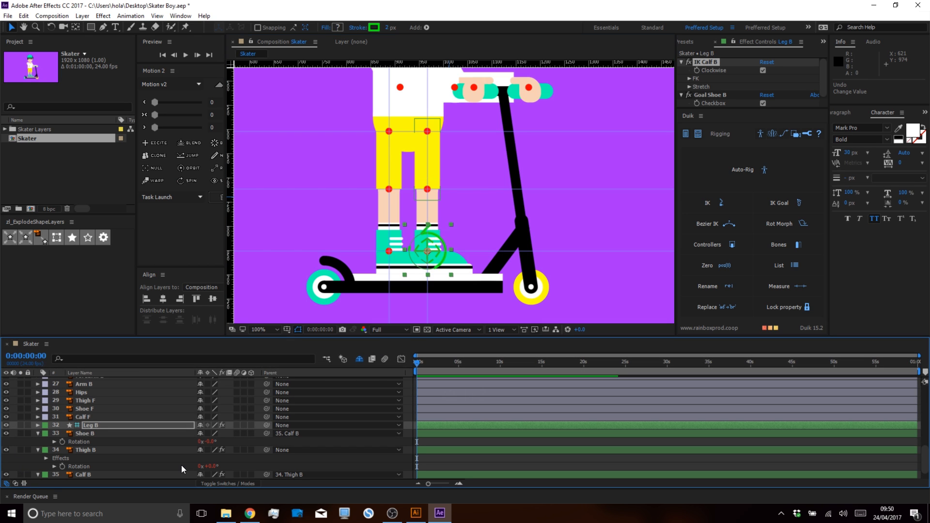
left_click(484, 460)
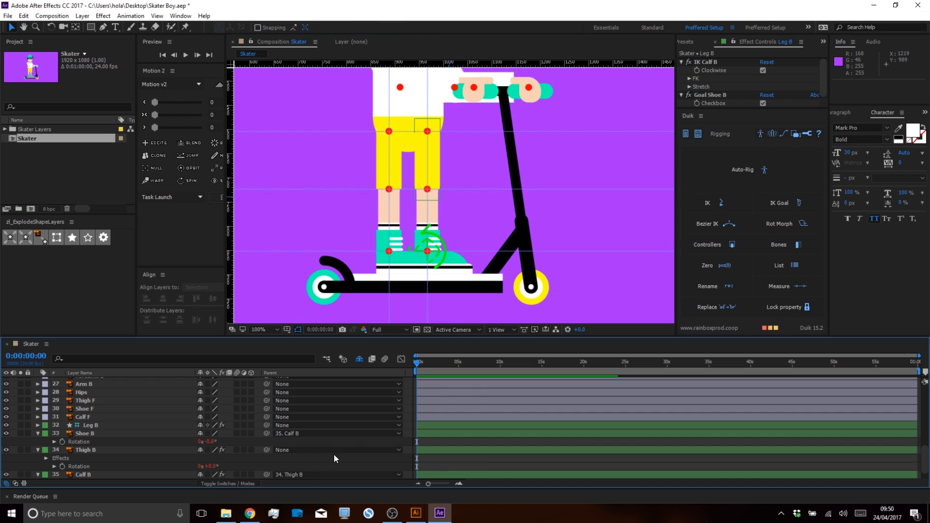
Move the anchor point of Calf F to the front knee marker and that of Thigh F to the front hip marker.
left_click(82, 417)
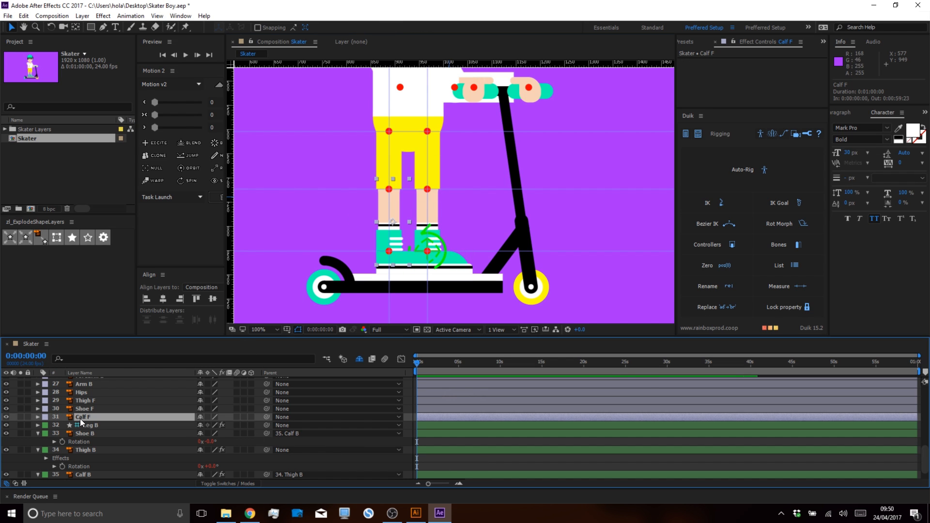
scroll(399, 224, "up", 1)
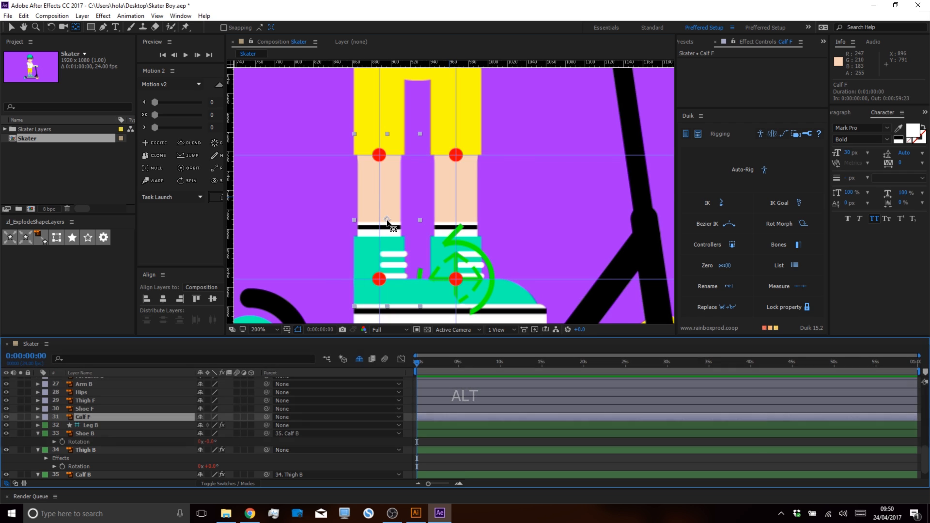
left_click_drag(387, 221, 433, 230)
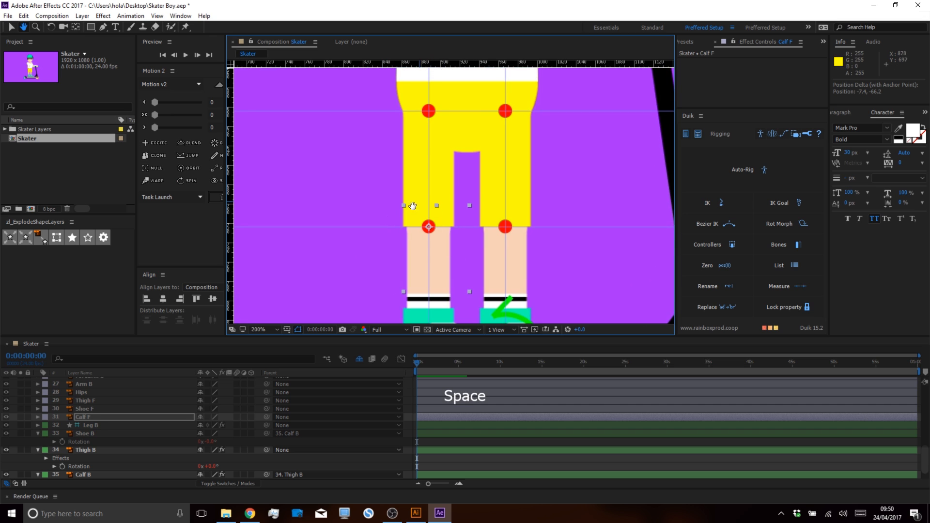
left_click(92, 401)
left_click(428, 115)
left_click_drag(428, 115, 429, 112)
Move the anchor point of Shoe F onto the front ankle marker.
key("space")
left_click_drag(424, 202, 414, 138)
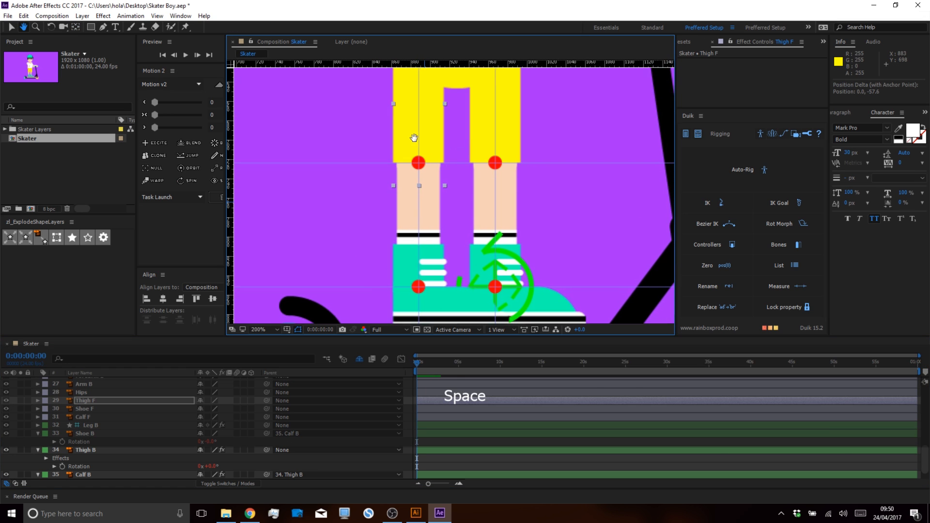
left_click(89, 410)
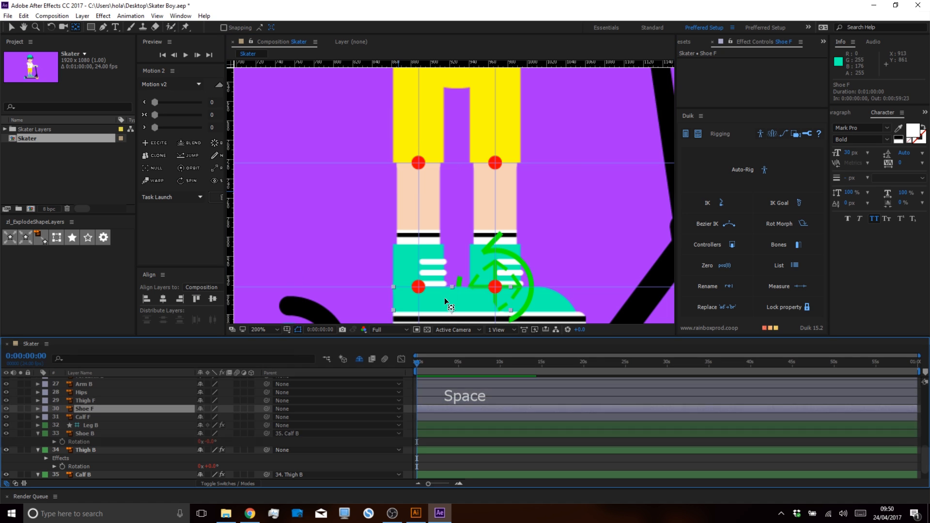
left_click_drag(454, 312, 419, 286)
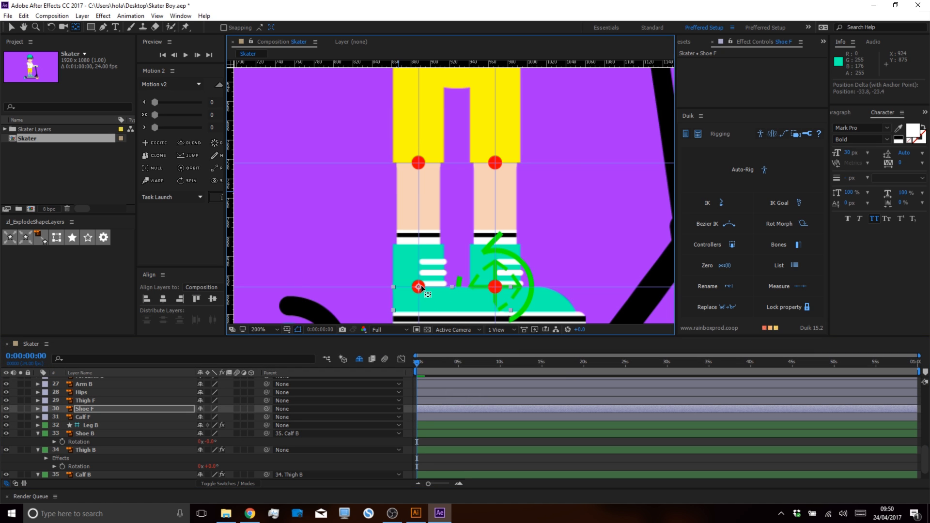
Assign the Red label to the Thigh F, Shoe F and Calf F layers.
left_click(80, 419)
key("space")
left_click_drag(96, 399, 98, 411)
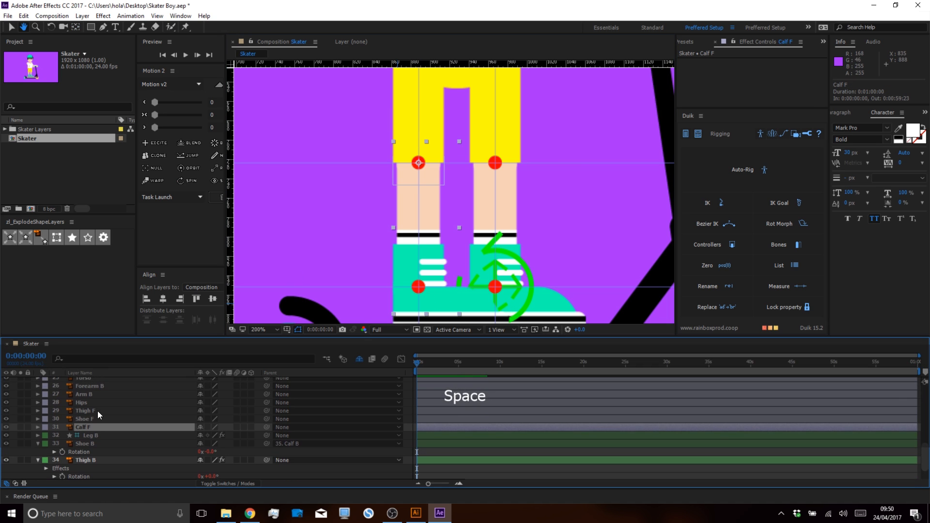
left_click(77, 411, "shift")
left_click(45, 411)
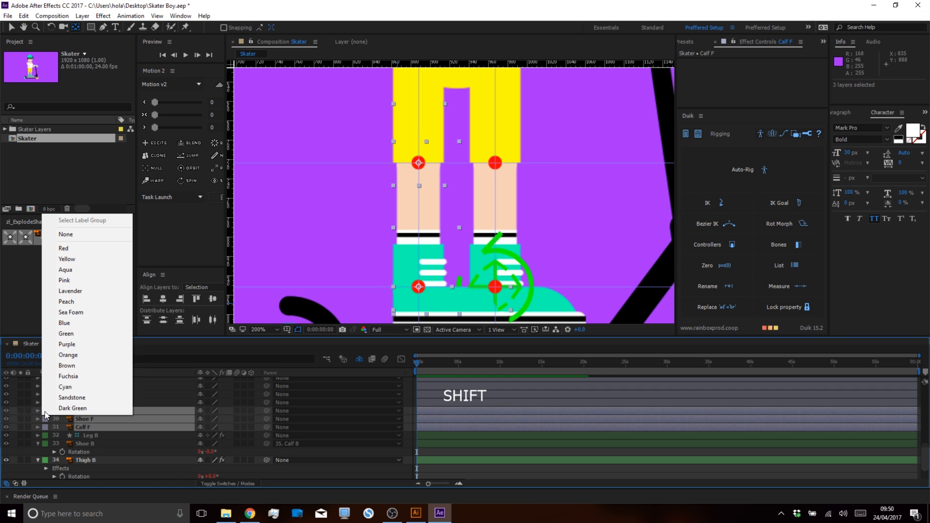
left_click(68, 251)
Parent Shoe F to Calf F and Calf F to Thigh F, and save the project.
left_click(85, 436)
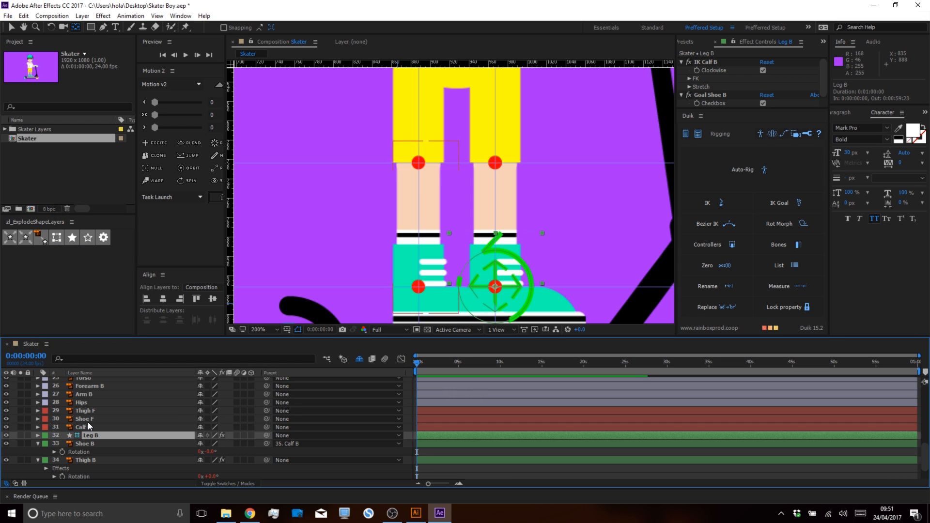
left_click(91, 411)
left_click(92, 418)
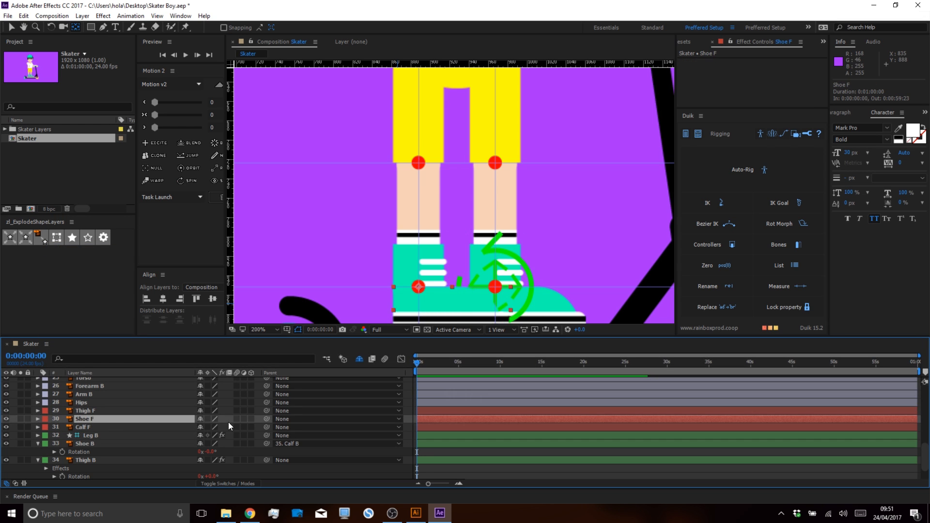
left_click_drag(267, 418, 84, 426)
left_click(85, 426)
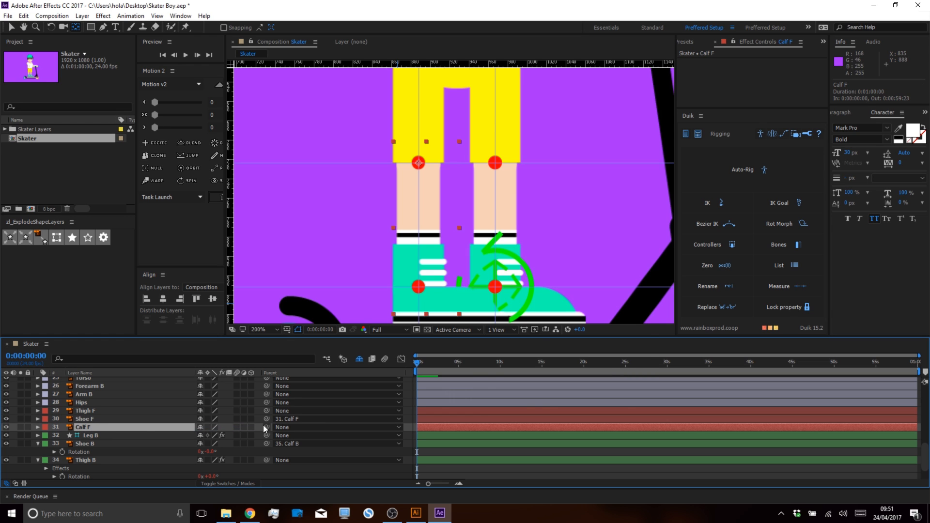
left_click_drag(169, 425, 86, 412)
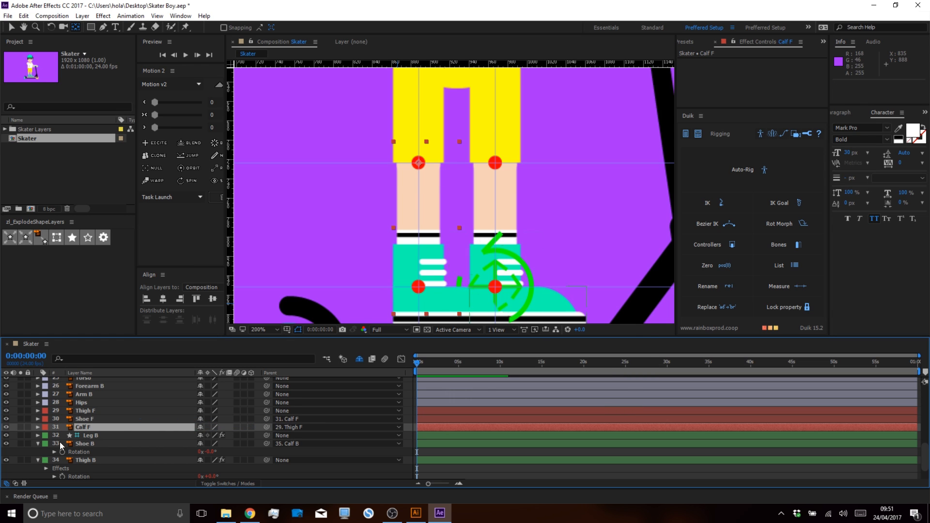
left_click(88, 410)
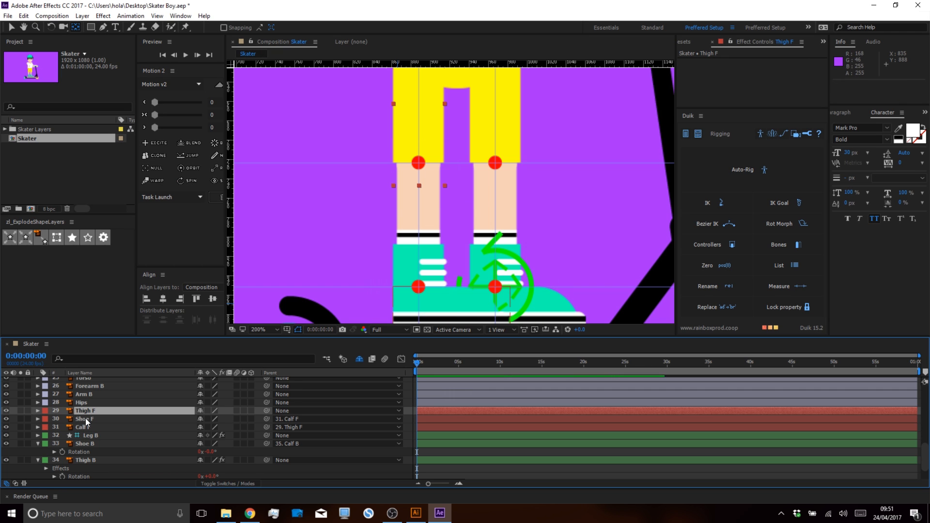
key("ctrl+s")
Create a medium red Duik controller for Shoe F with rotation, X position and Y position enabled.
left_click(85, 418)
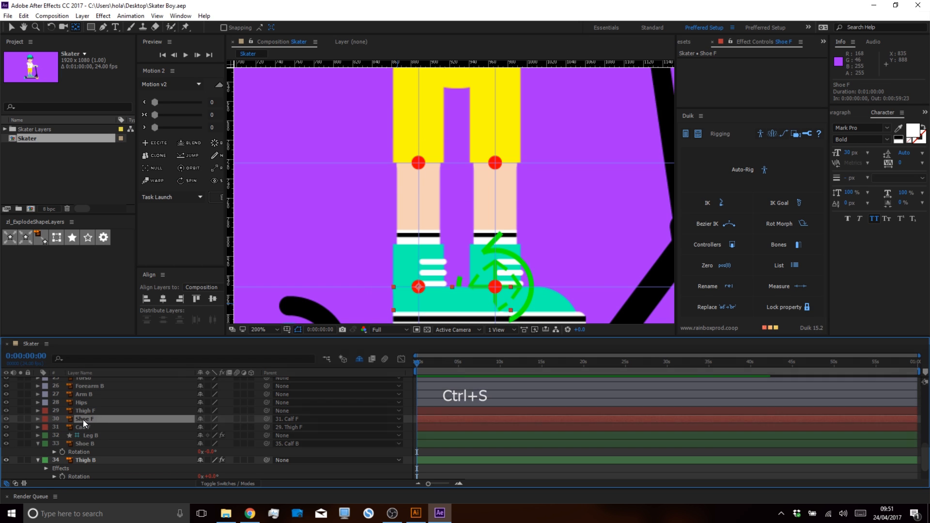
left_click(708, 244)
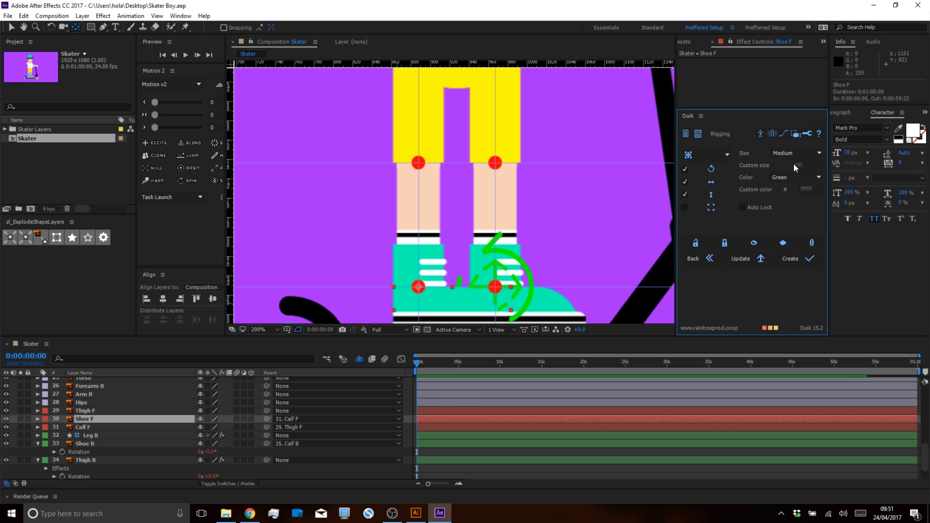
left_click(801, 178)
left_click(792, 186)
left_click(809, 260)
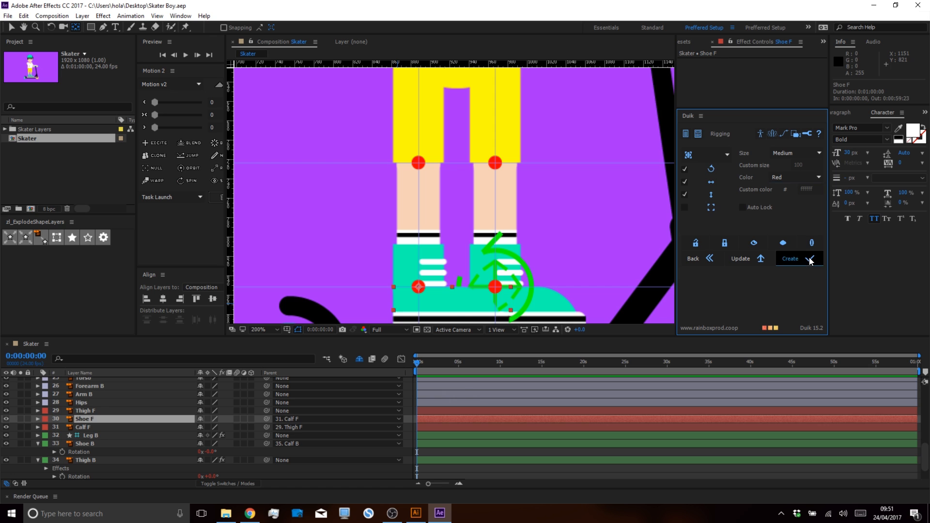
Move the C_Shoe F controller layer directly above Thigh F and assign it the Red label.
left_click_drag(108, 380, 90, 390)
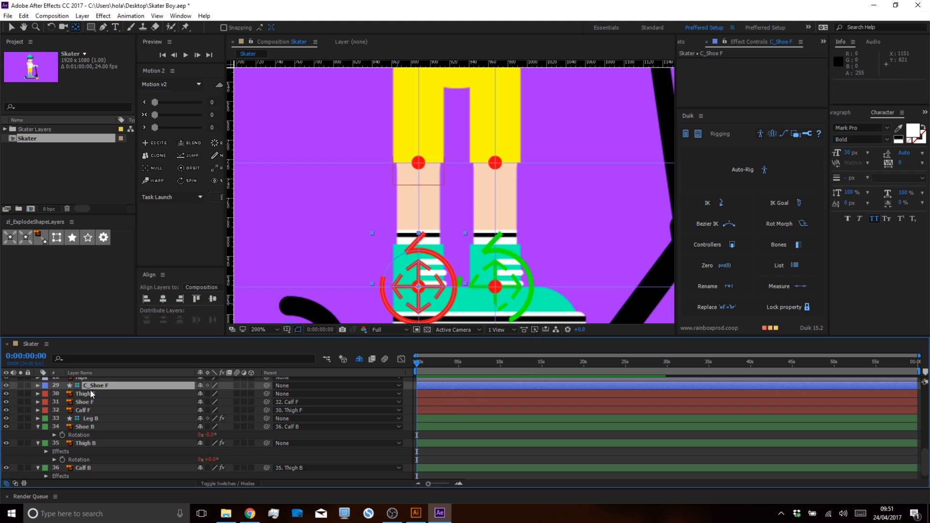
left_click(47, 388)
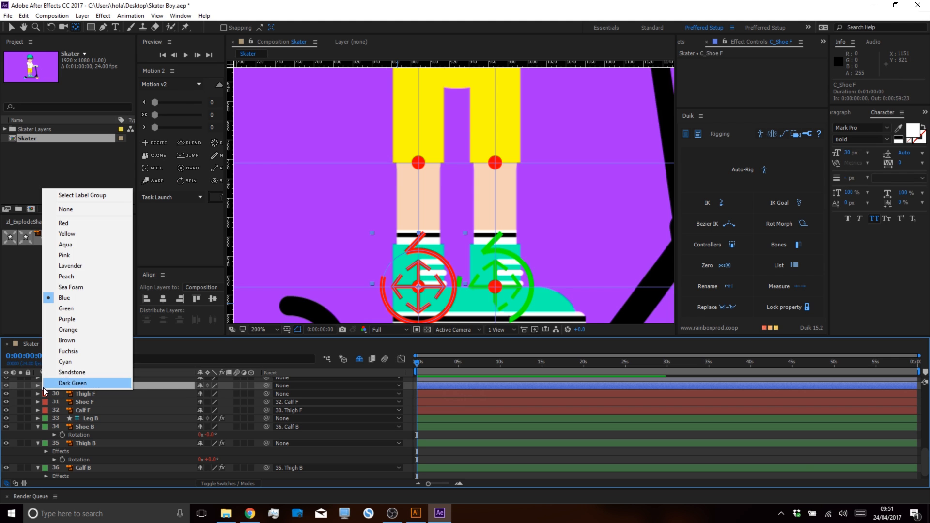
left_click(77, 227)
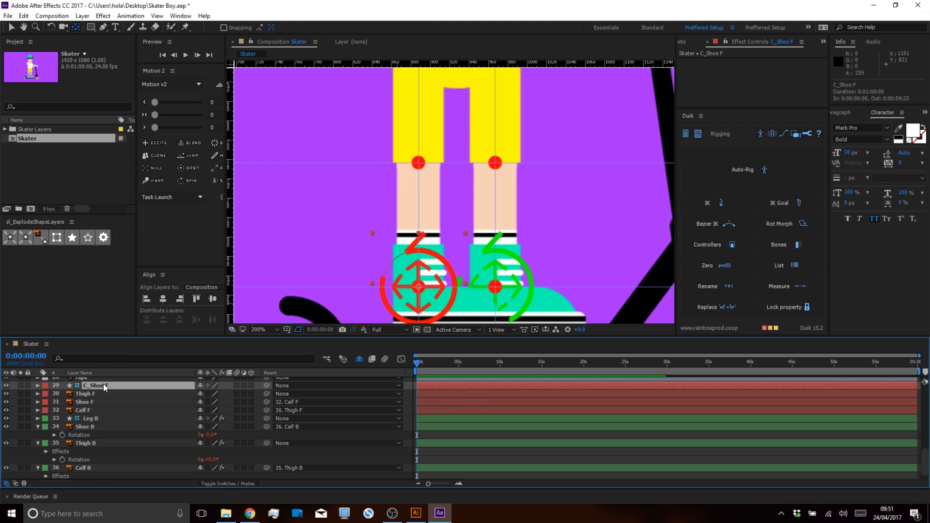
Rename the front leg's C_Shoe F controller layer to "Leg F".
key("Return")
type("Ciontr")
key("BackSpace")
key("BackSpace")
key("BackSpace")
key("BackSpace")
type("L")
key("BackSpace")
type(":")
key("BackSpace")
type("Leg")
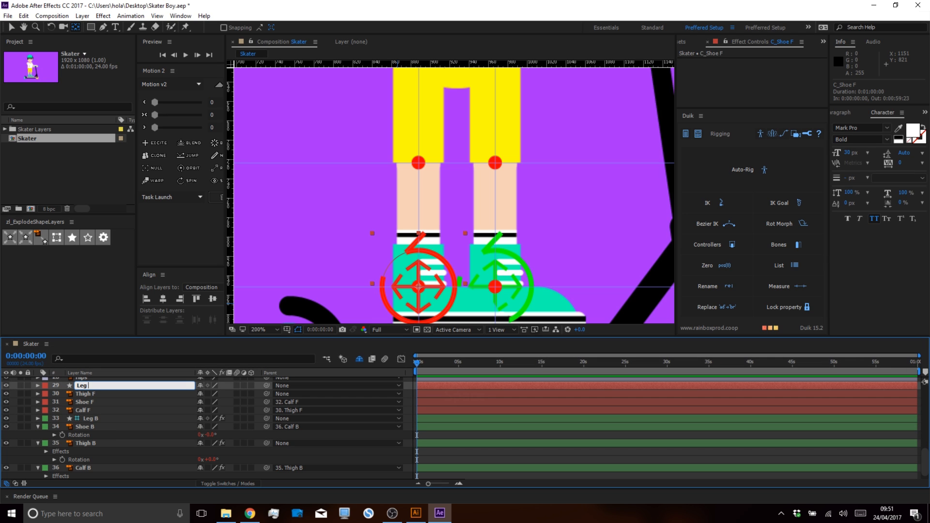
type("F")
key("Return")
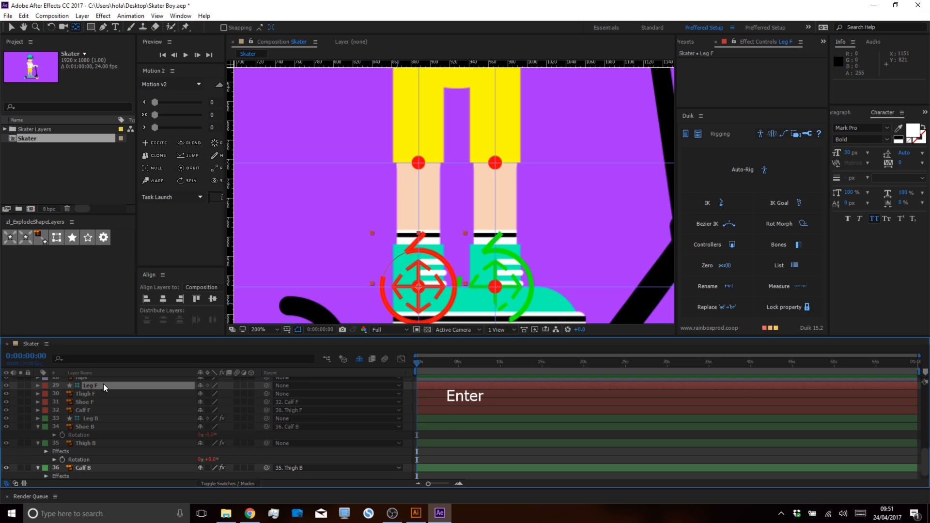
Create Duik IK for the Leg F, Thigh F, Shoe F and Calf F layers and enable Clockwise for IK Calf F.
left_click(110, 386)
key("ctrl")
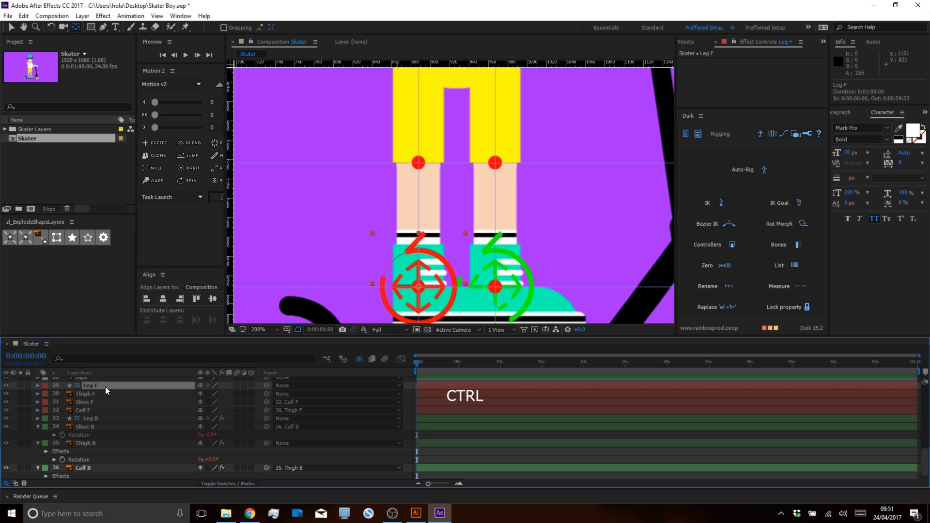
left_click(95, 394, "ctrl")
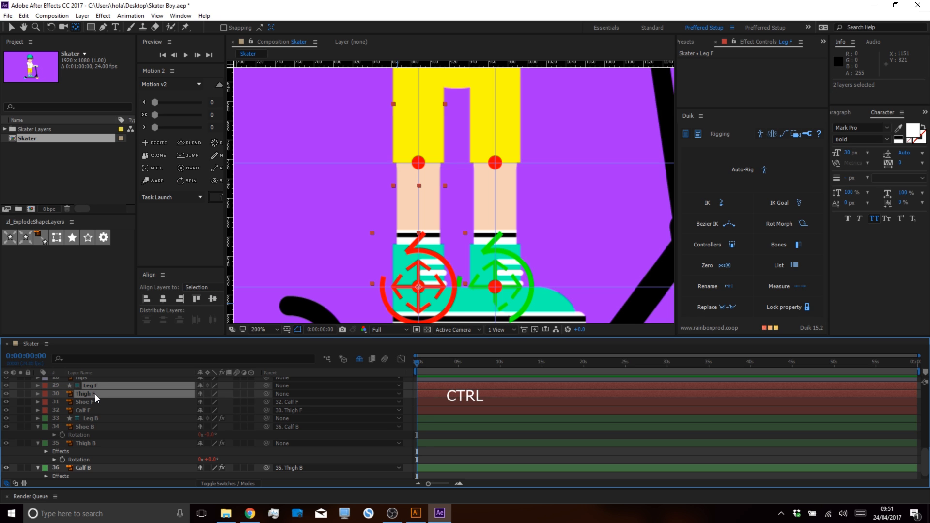
left_click(93, 410, "ctrl")
left_click(95, 401, "ctrl")
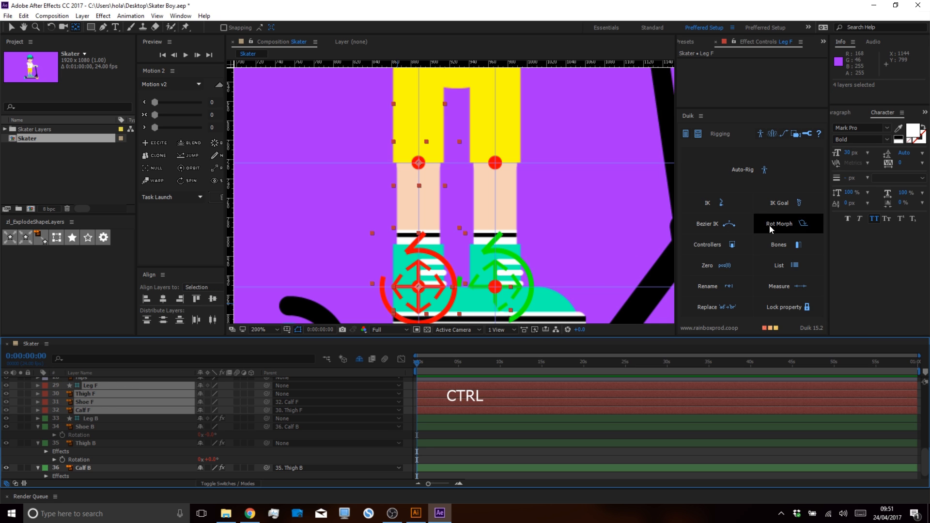
left_click(723, 208)
left_click(815, 240)
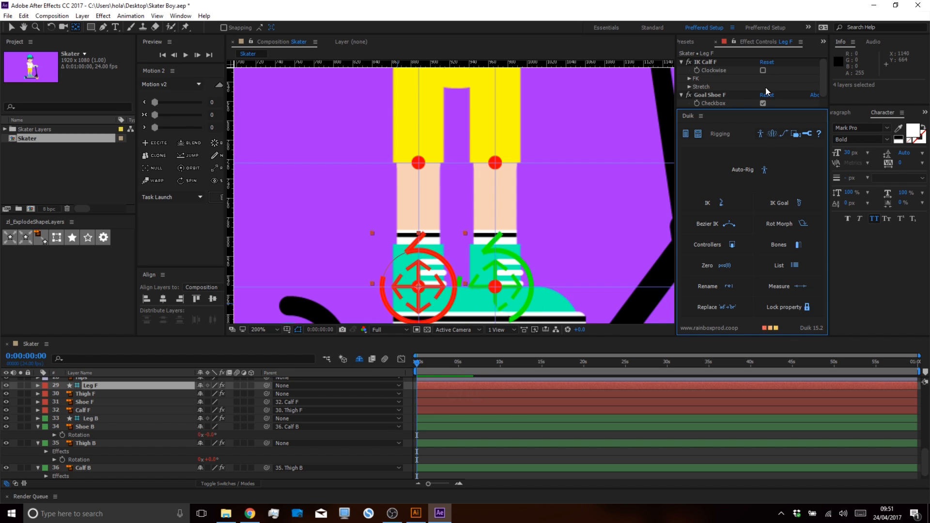
left_click(763, 71)
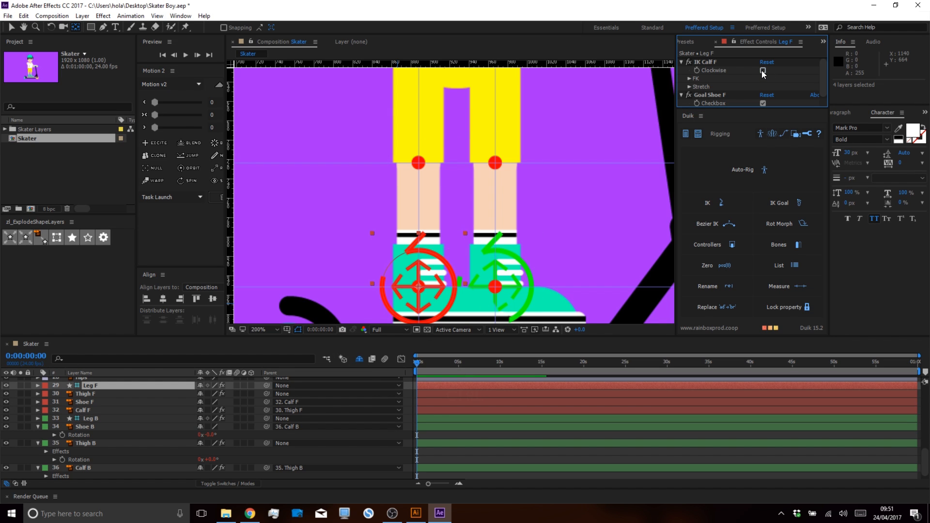
Test the front leg's bend by moving the Leg F controller, undo the move, and save the project.
left_click(88, 385)
key("v")
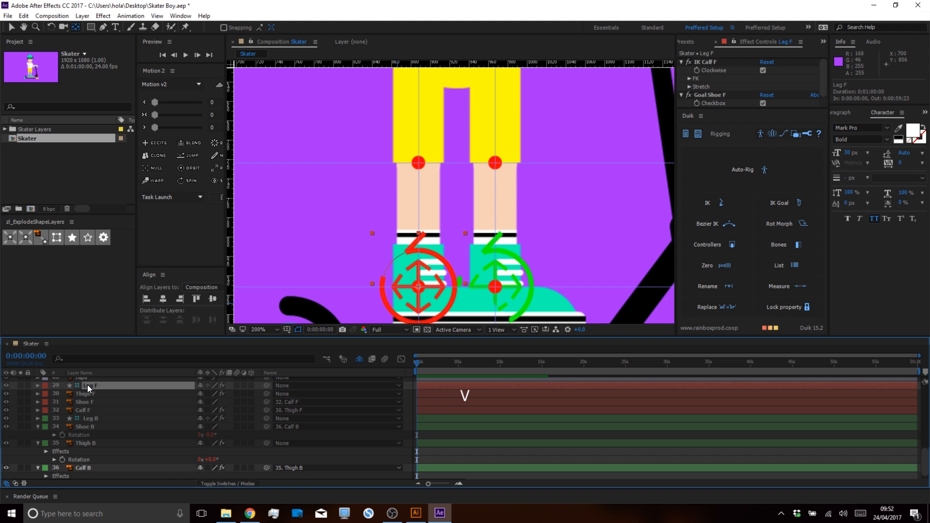
left_click_drag(438, 267, 500, 160)
key("ctrl+z")
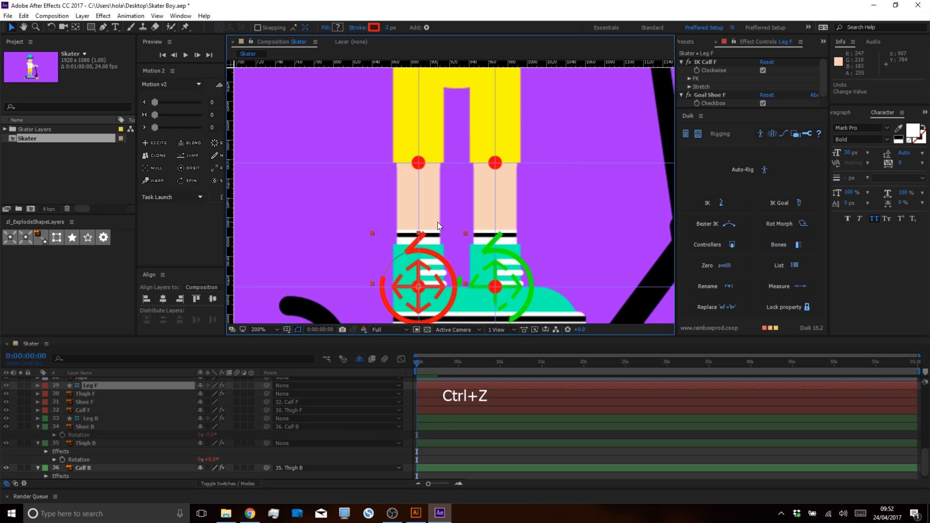
scroll(437, 222, "down", 2, "alt")
key("ctrl+s")
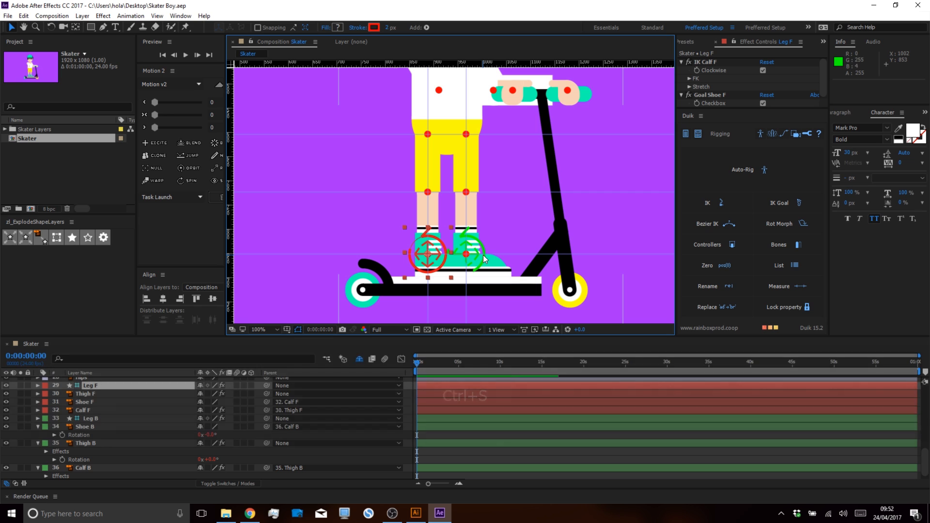
Remove all horizontal and vertical guides from the hip, knee and ankle joints in the composition.
key("shift")
key("ctrl+alt+shift+semicolon")
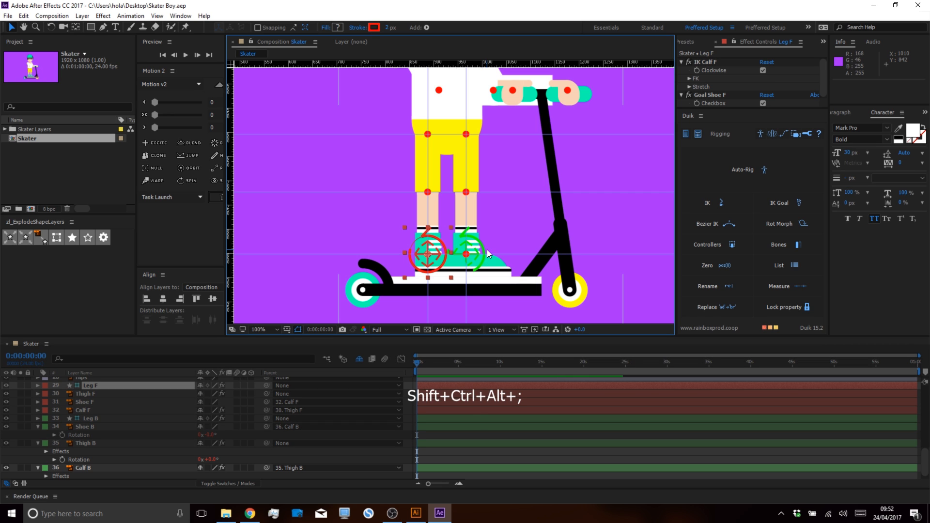
left_click_drag(502, 255, 498, 7)
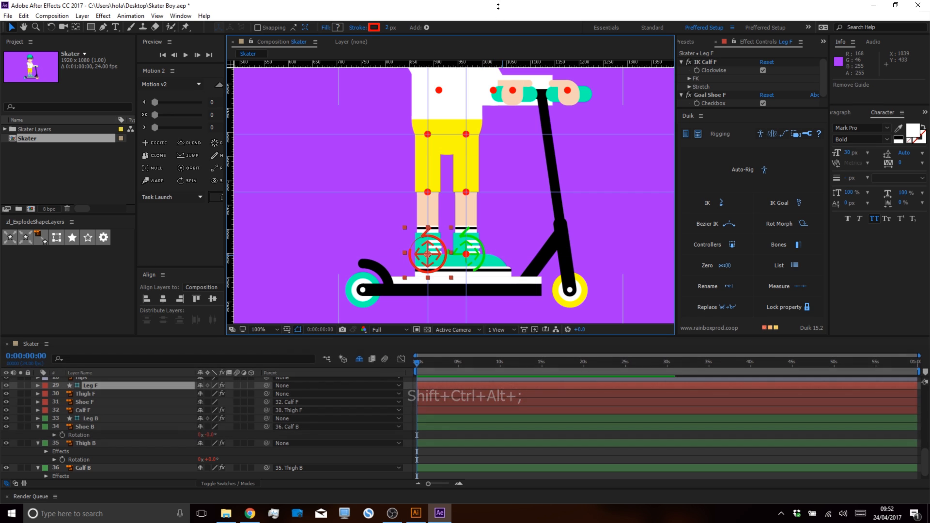
left_click_drag(500, 191, 501, 8)
left_click_drag(506, 134, 506, 9)
left_click_drag(427, 113, 229, 119)
left_click_drag(465, 120, 48, 131)
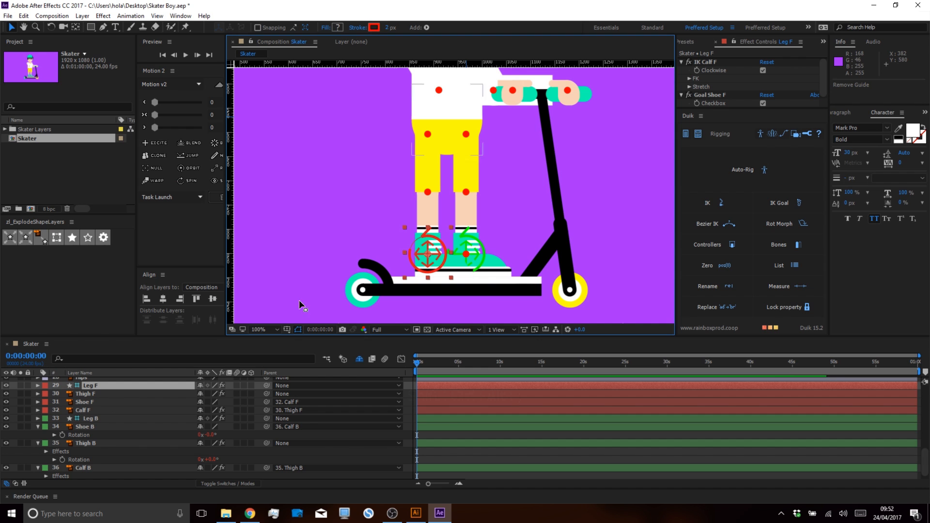
Place horizontal and vertical guides through the centre of the Group 14 shoulder joint, the vertical one at about 855.
scroll(454, 109, "up", 3)
scroll(454, 108, "down", 3)
key("space")
left_click_drag(435, 109, 413, 238)
left_click(413, 238)
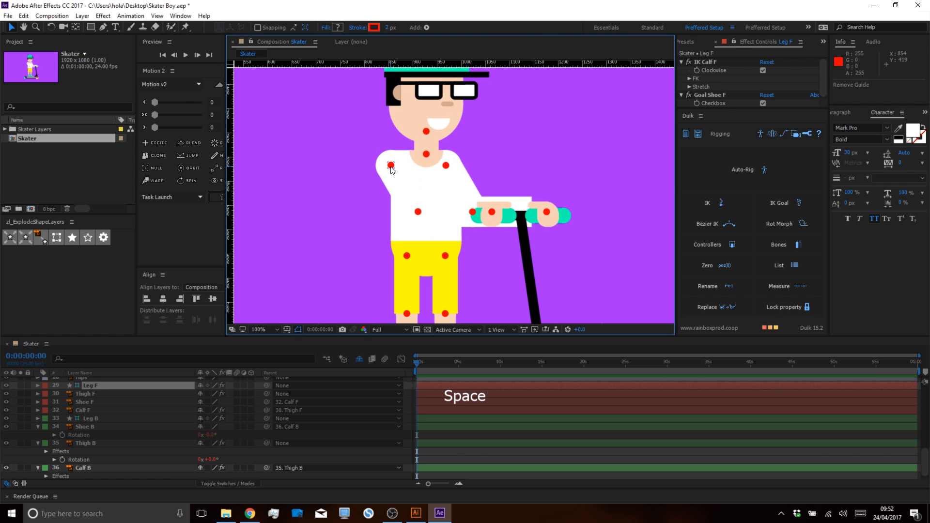
scroll(75, 420, "up", 9)
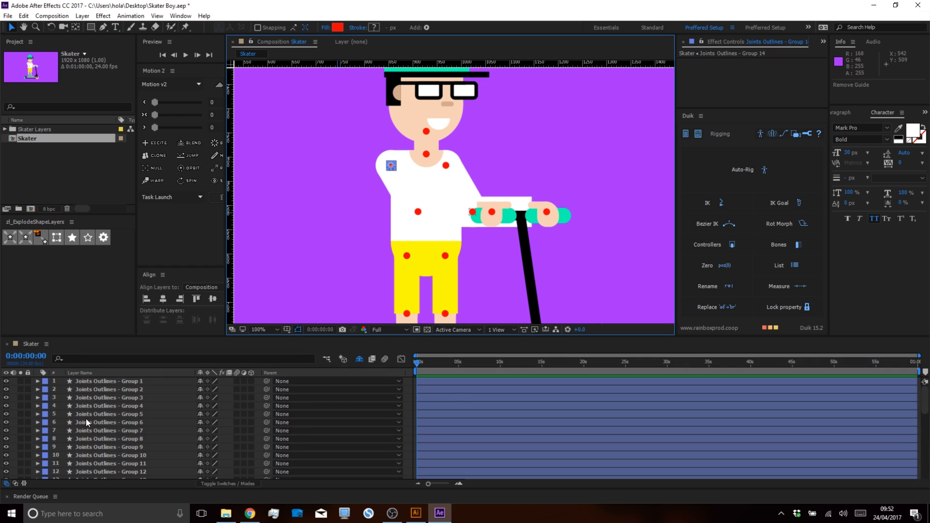
scroll(86, 418, "down", 3)
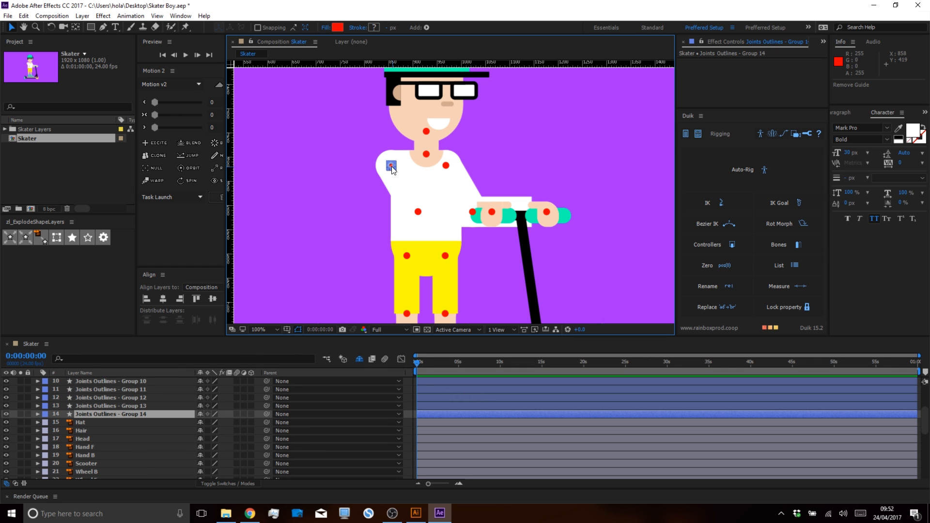
scroll(389, 166, "up", 3)
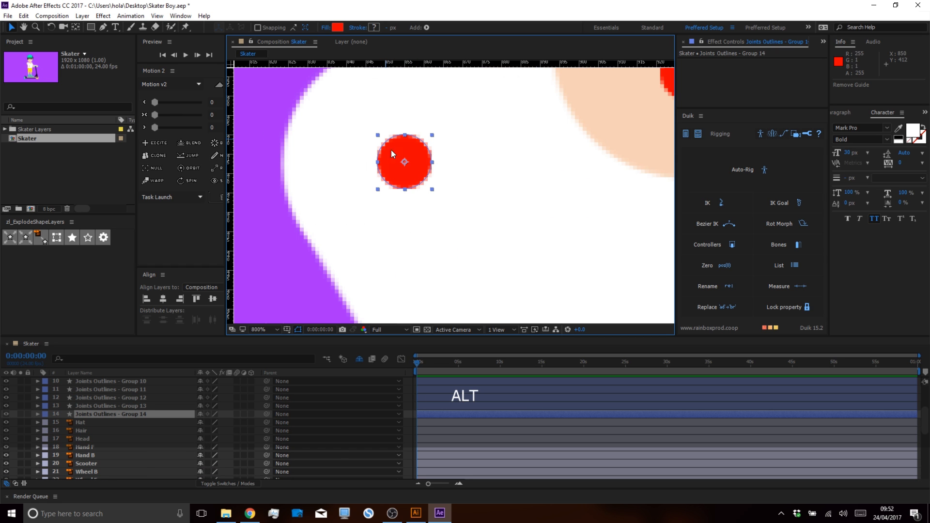
scroll(402, 142, "up", 1)
left_click_drag(416, 72, 409, 164)
left_click_drag(232, 127, 403, 141)
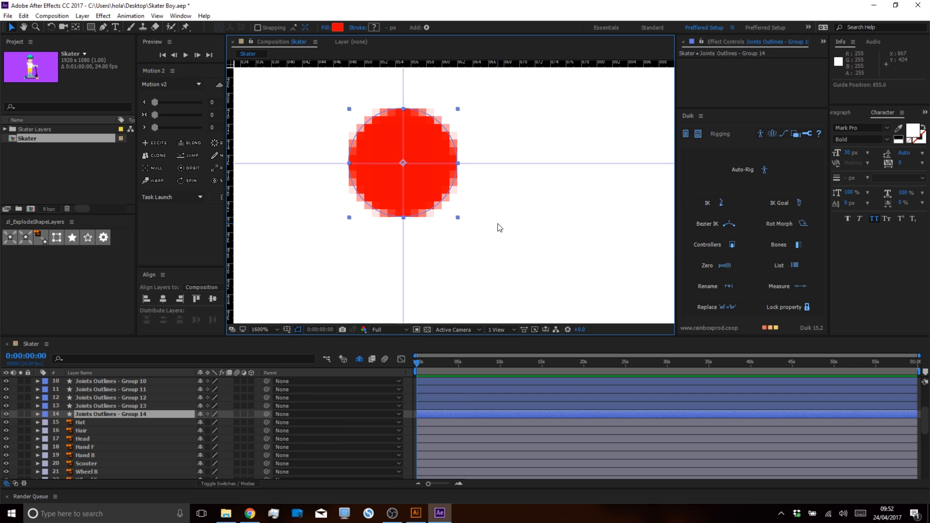
Place guides through the Group 13 elbow joint on the torso, horizontal at about 513 and vertical at about 911.
scroll(497, 224, "down", 3)
left_click_drag(533, 270, 441, 142)
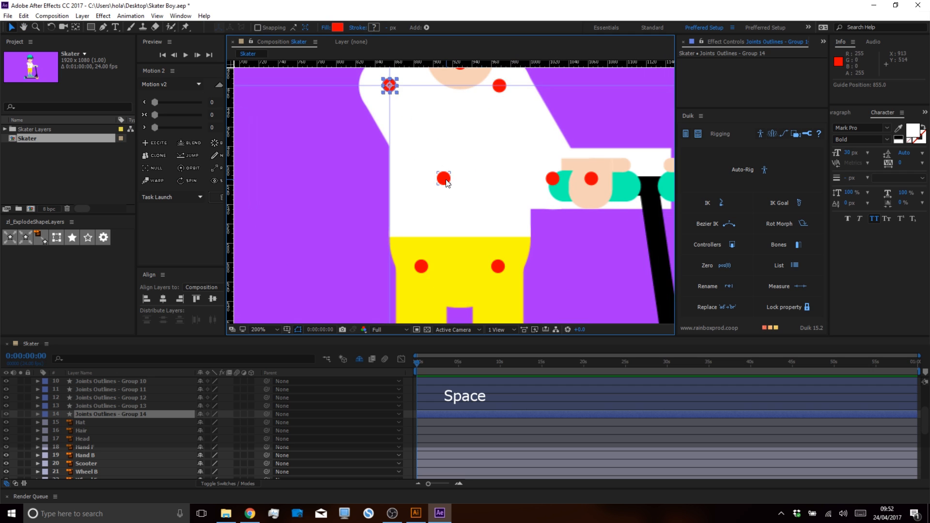
left_click(444, 179)
scroll(441, 181, "up", 4)
left_click_drag(513, 70, 532, 187)
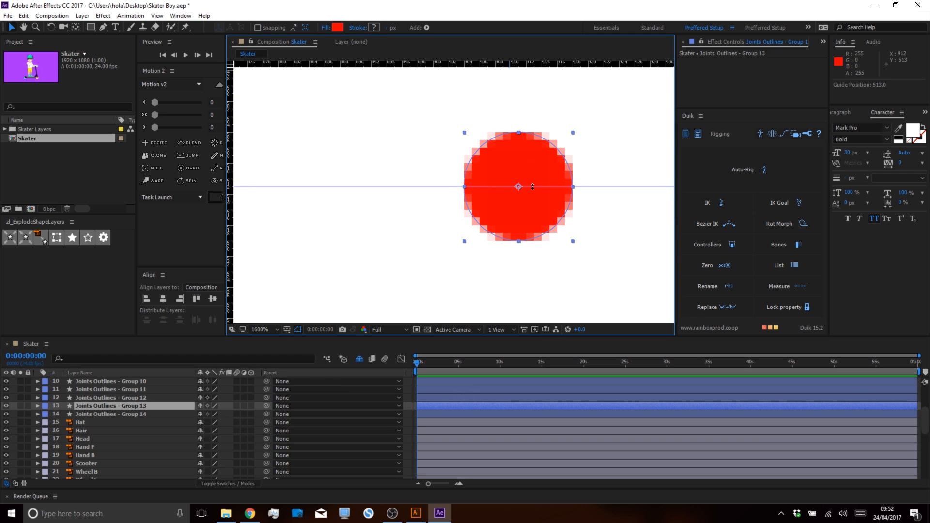
left_click_drag(231, 163, 518, 166)
Change the fill of the Group 5 elbow joint beside the nearer hand to a pale pink-red.
scroll(548, 194, "down", 2)
key("space")
left_click_drag(586, 204, 440, 216)
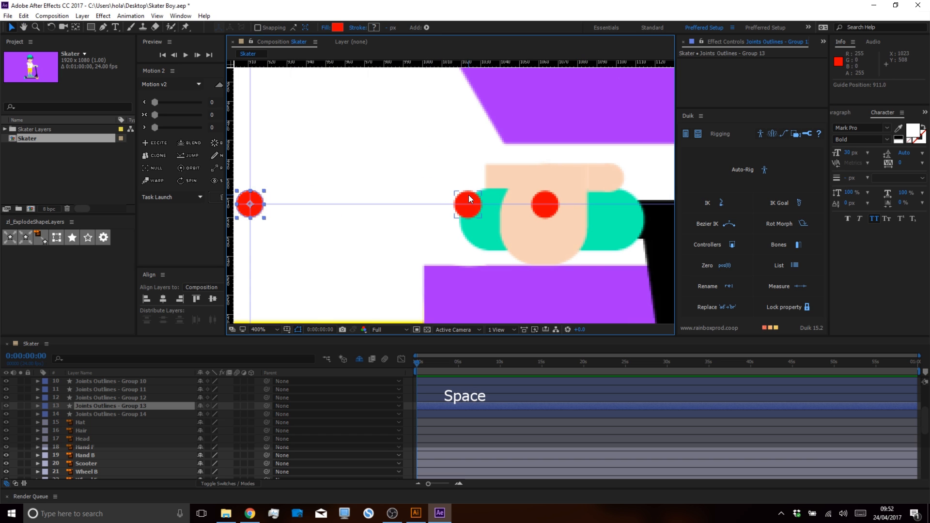
key("space")
mouse_move(535, 176)
left_mouse_down()
mouse_move(283, 170)
mouse_move(414, 170)
left_mouse_up()
left_click(416, 198)
left_click(337, 194)
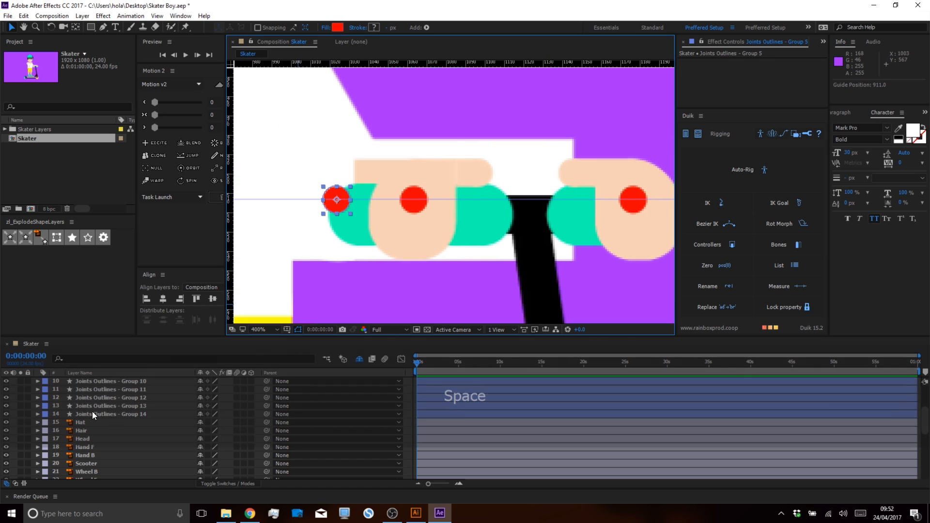
left_click(337, 28)
left_click_drag(599, 127, 569, 126)
left_click(732, 127)
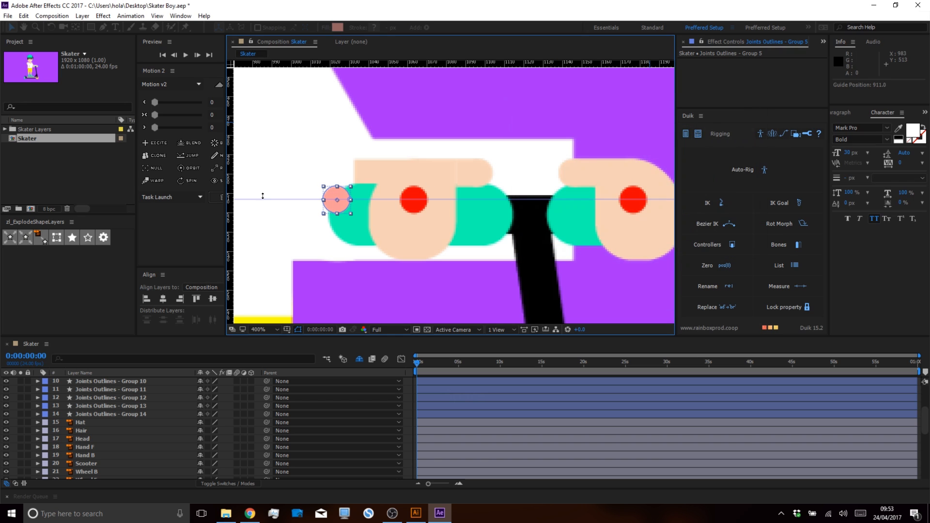
Place a vertical guide through the centre of the Group 4 hand joint at about 1063.4.
left_click(414, 194)
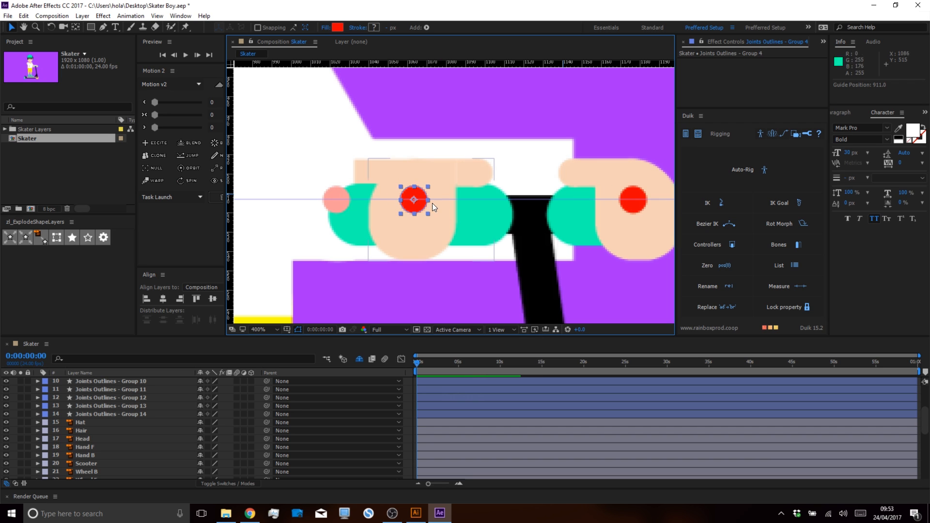
left_click_drag(233, 165, 415, 201)
scroll(414, 201, "up", 2)
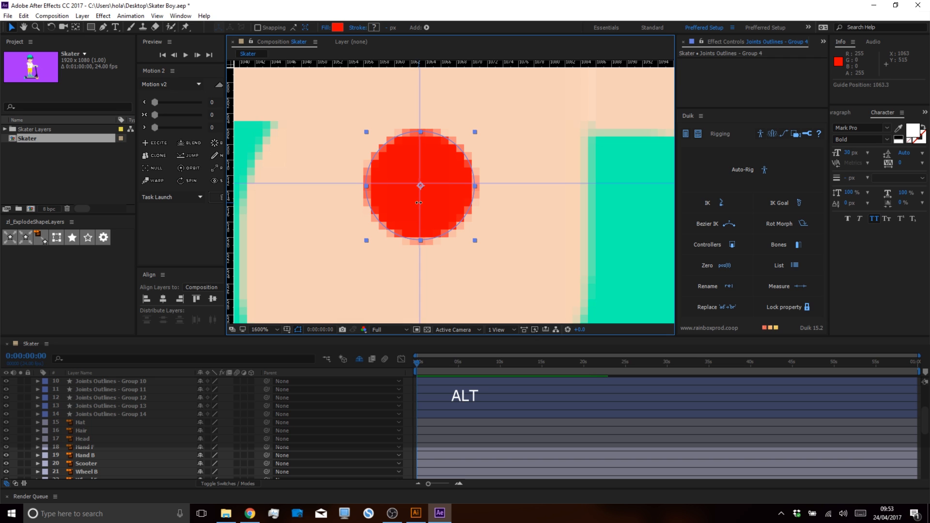
left_click_drag(419, 202, 420, 203)
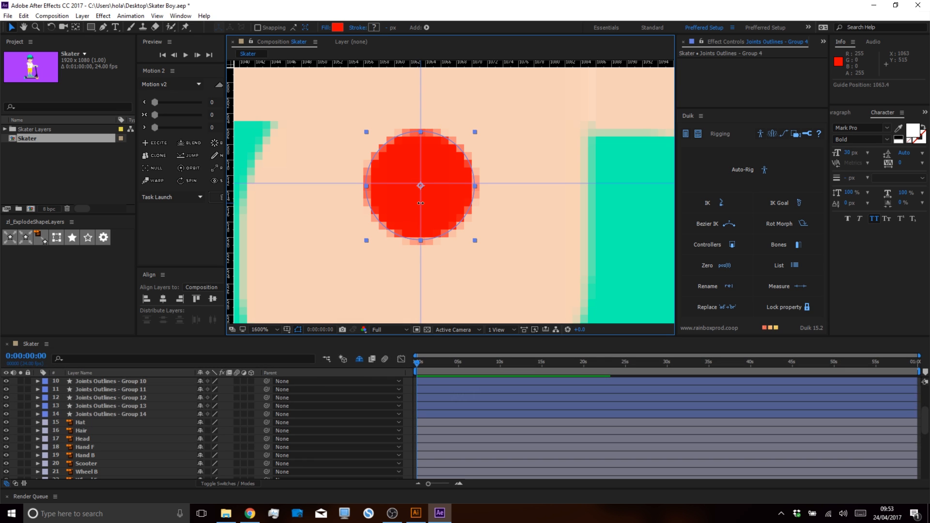
scroll(420, 203, "down", 4)
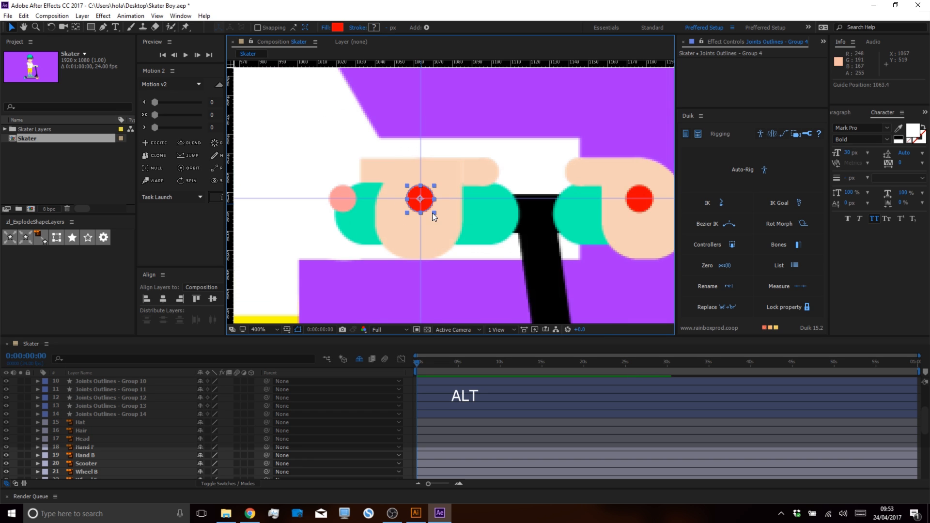
scroll(447, 221, "down", 2)
Place a vertical guide through the centre of the Group 3 joint on the farther hand at about 1176.6.
left_click(543, 209)
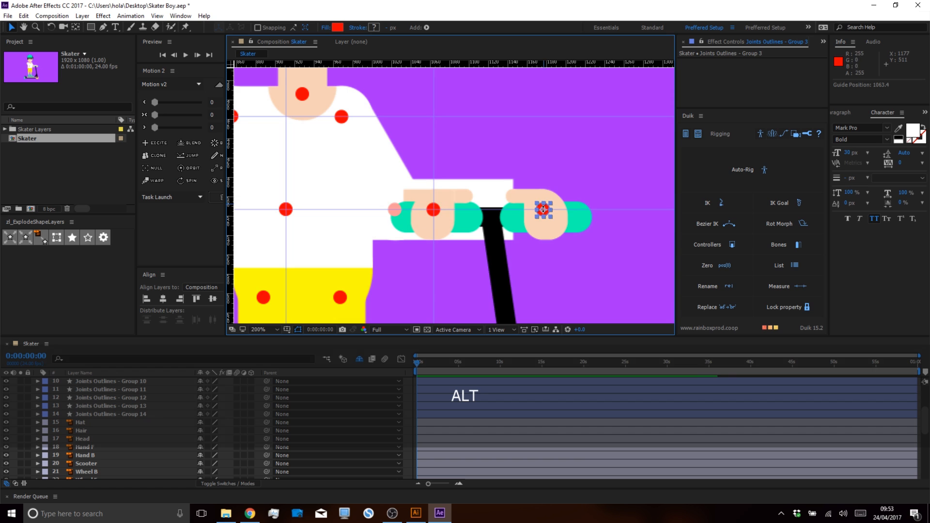
scroll(544, 210, "up", 4)
left_click_drag(231, 171, 543, 184)
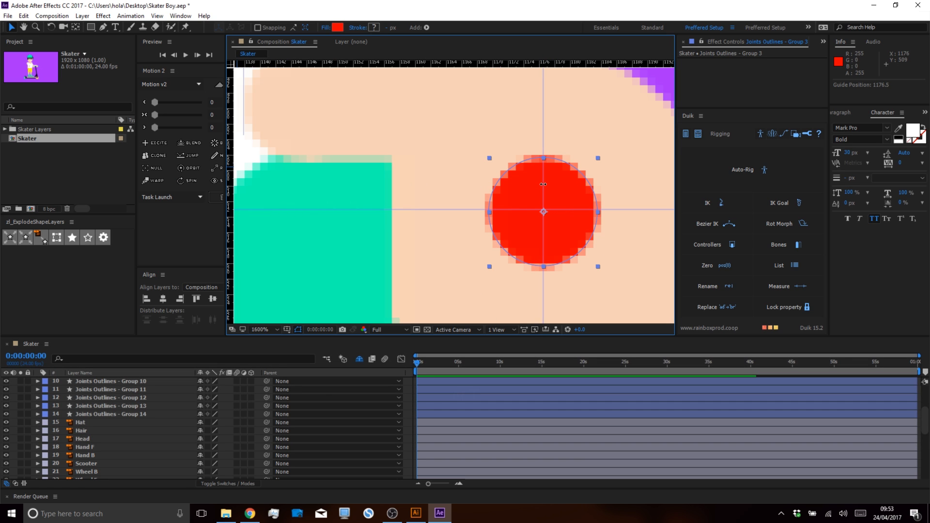
scroll(414, 191, "down", 4)
Place a vertical guide through the centre of the Group 6 shoulder joint at about 968.6.
left_click_drag(288, 131, 452, 147)
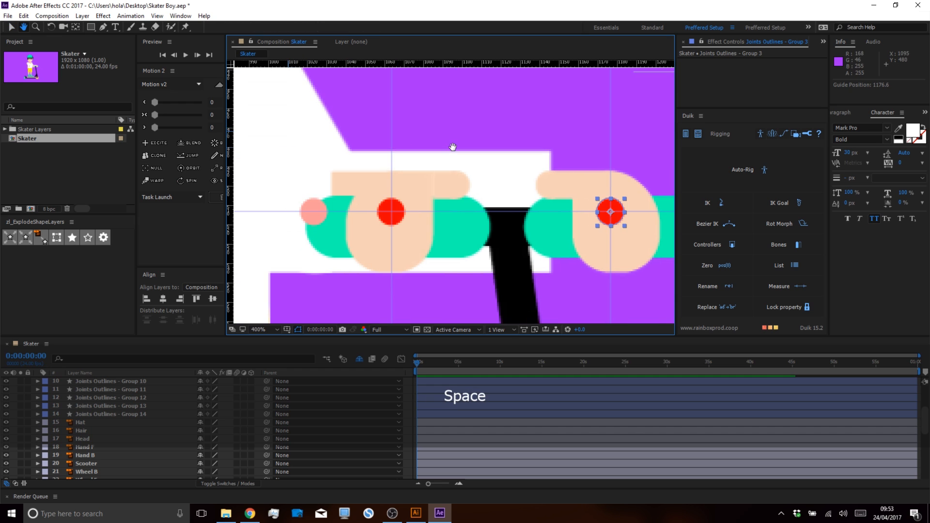
left_click(400, 208)
scroll(392, 208, "up", 3)
scroll(393, 207, "down", 4)
left_click_drag(303, 128, 409, 182)
left_click(415, 172)
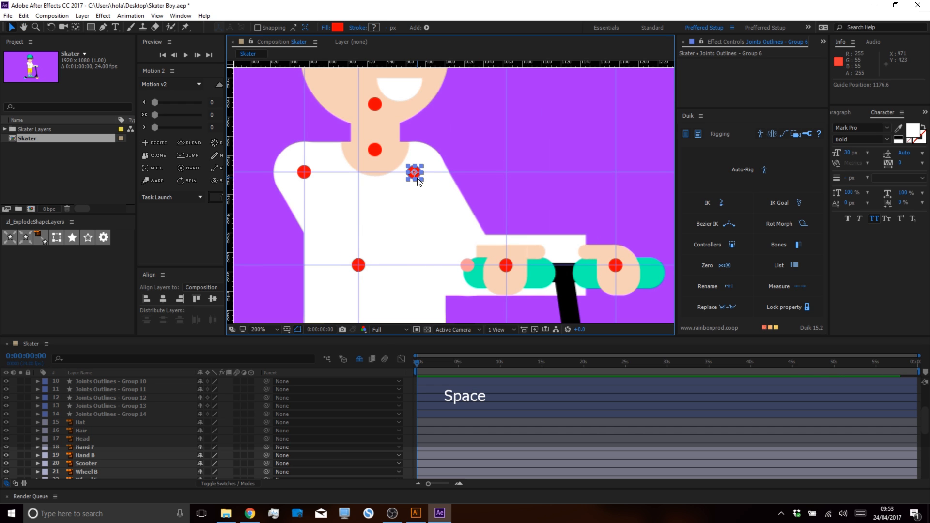
scroll(415, 183, "up", 4)
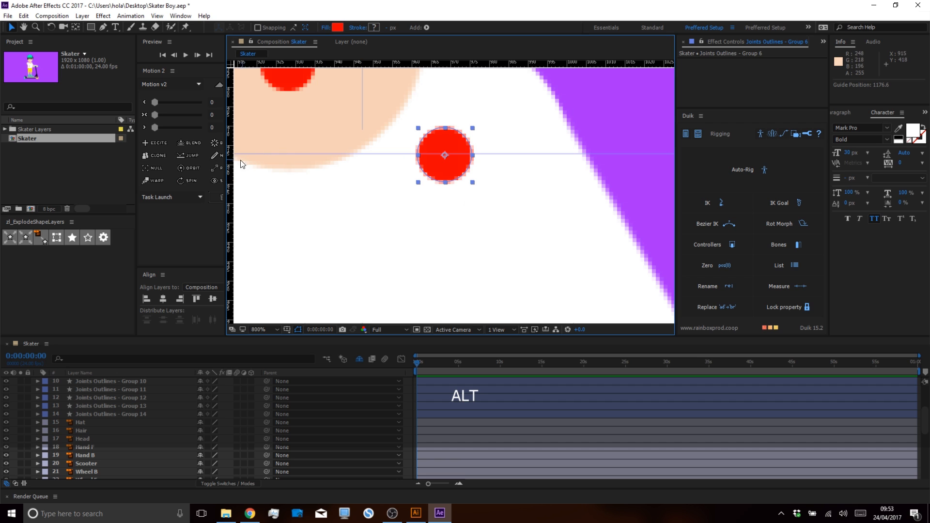
left_click_drag(233, 160, 446, 166)
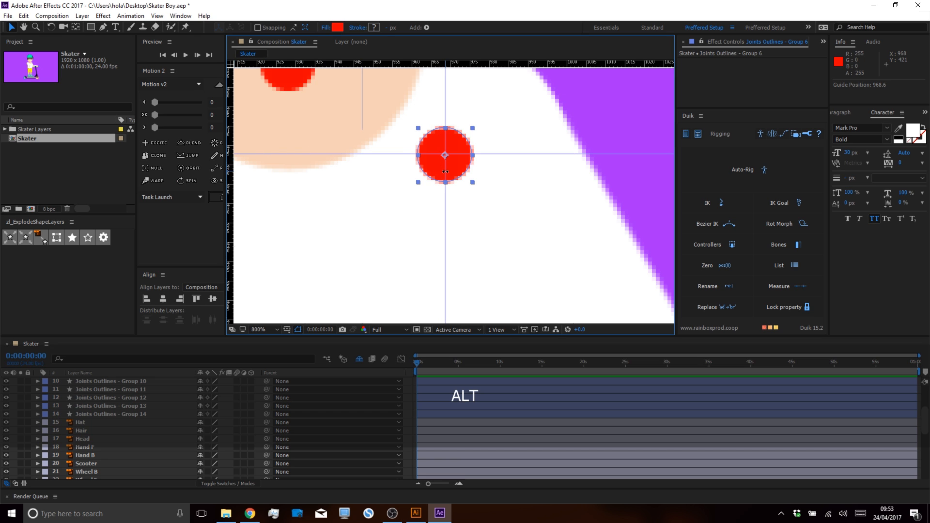
scroll(446, 166, "down", 5)
scroll(445, 172, "down", 1)
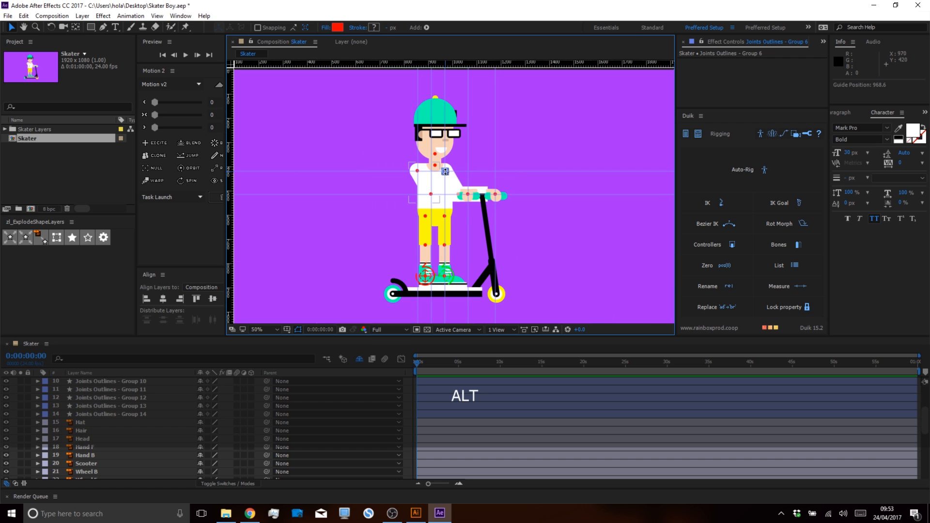
scroll(445, 171, "up", 1)
scroll(439, 274, "up", 1)
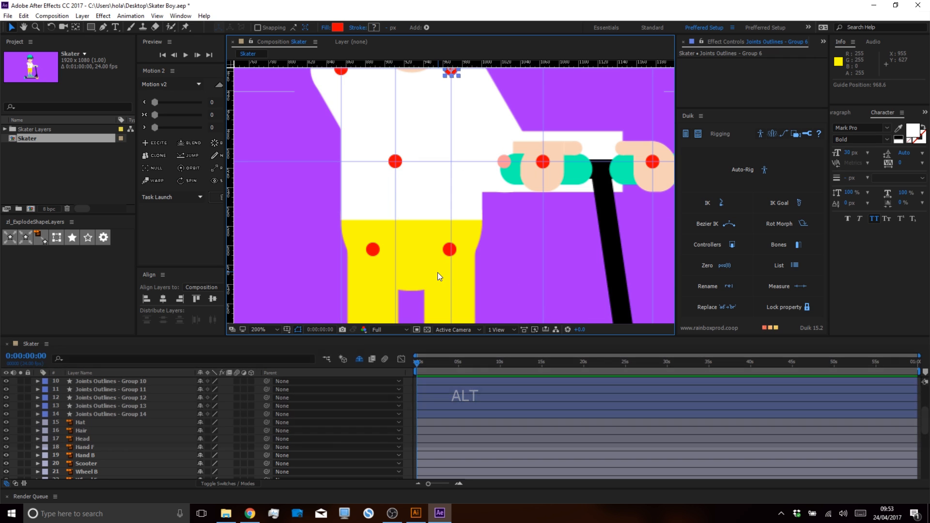
Lock the guides in the composition.
key("ctrl+shift+alt+semicolon")
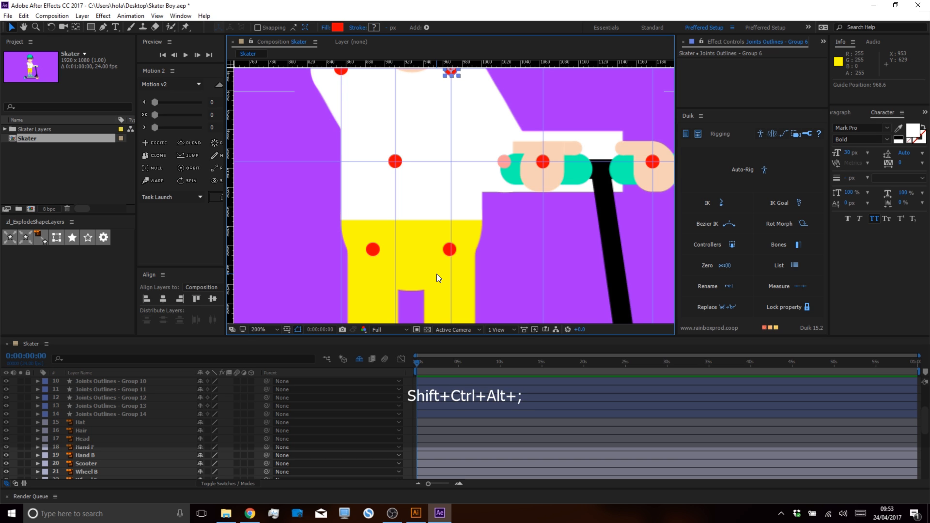
key("space")
left_click_drag(416, 147, 441, 195)
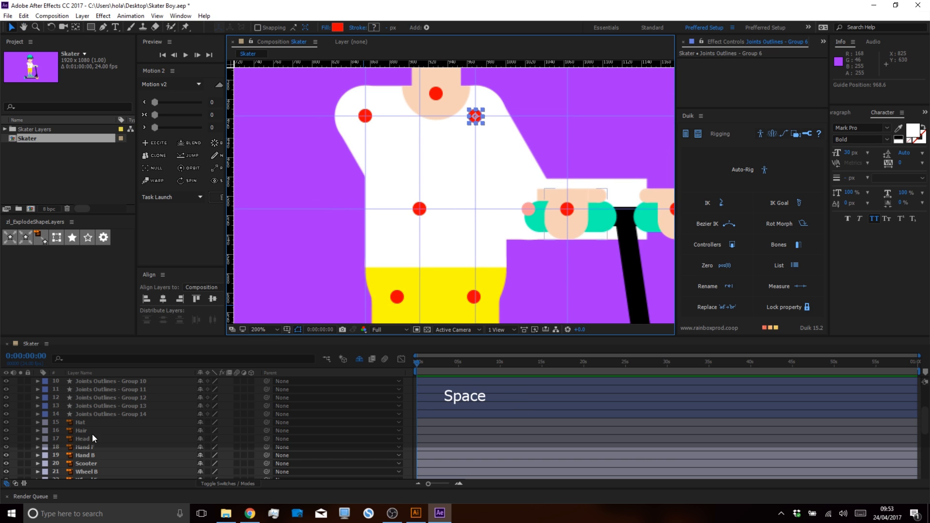
Give the Hand F, Forearm F and Arm F layers a Blue label colour.
left_click(83, 446)
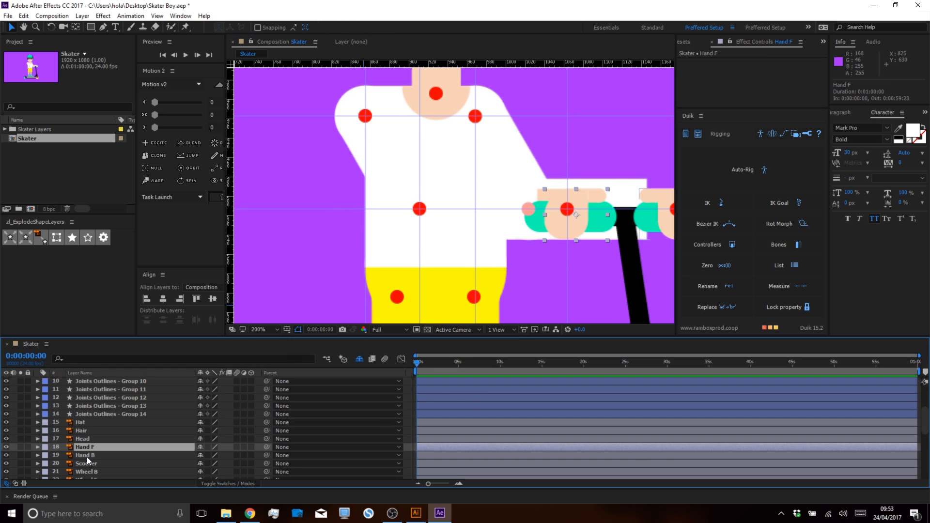
key("space")
scroll(89, 455, "down", 2)
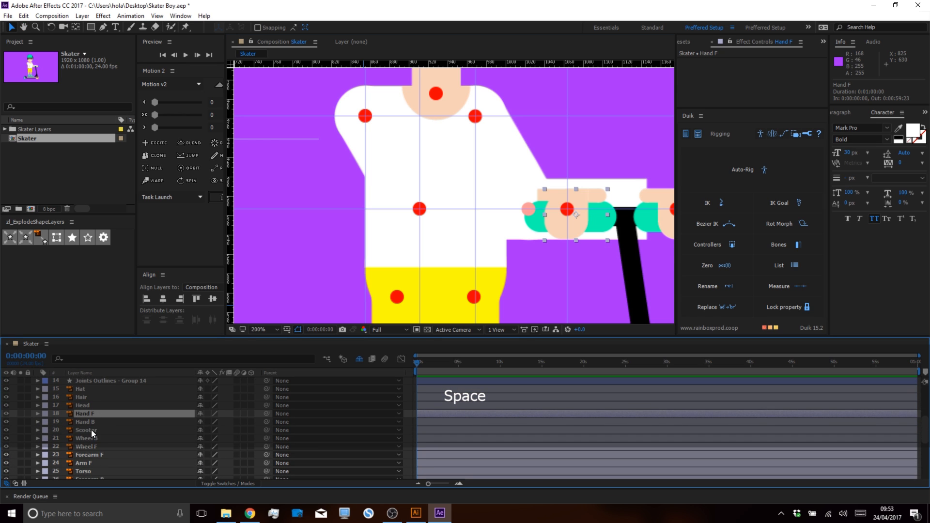
scroll(96, 425, "down", 2)
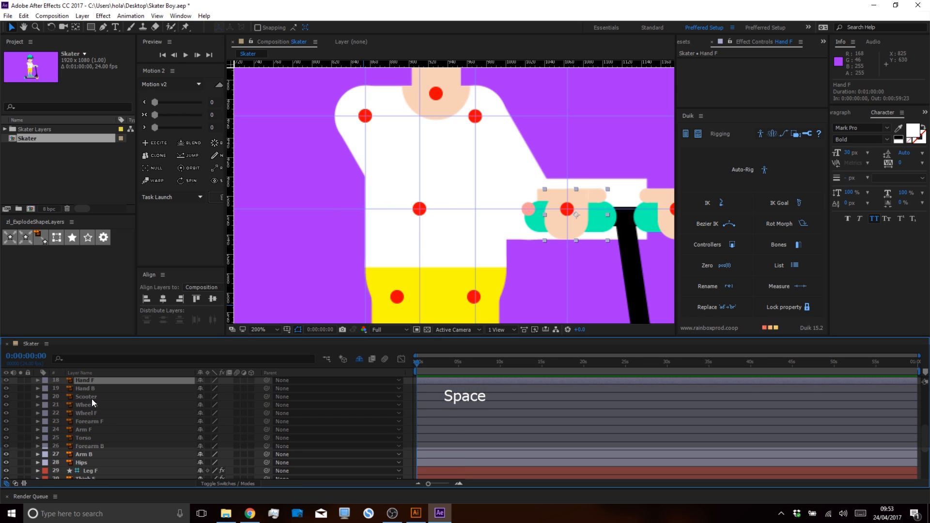
key("ctrl")
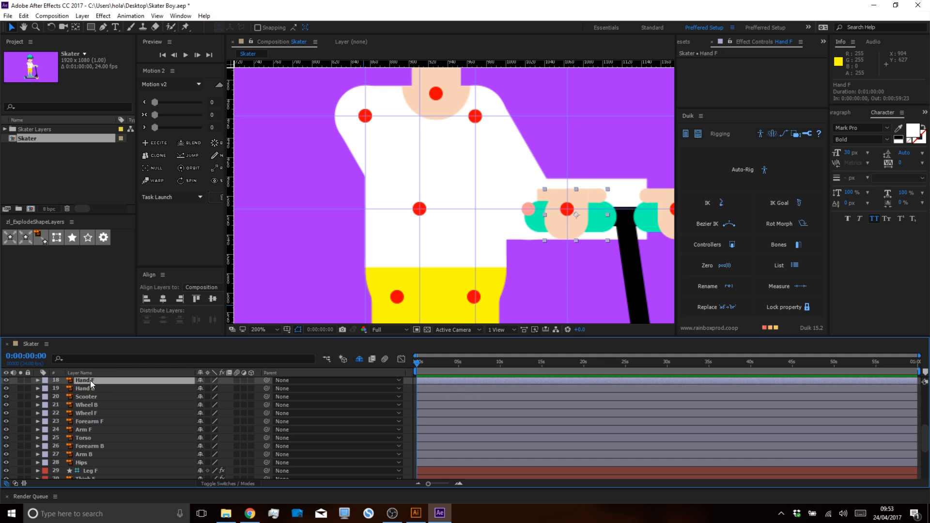
left_click(90, 421, "ctrl")
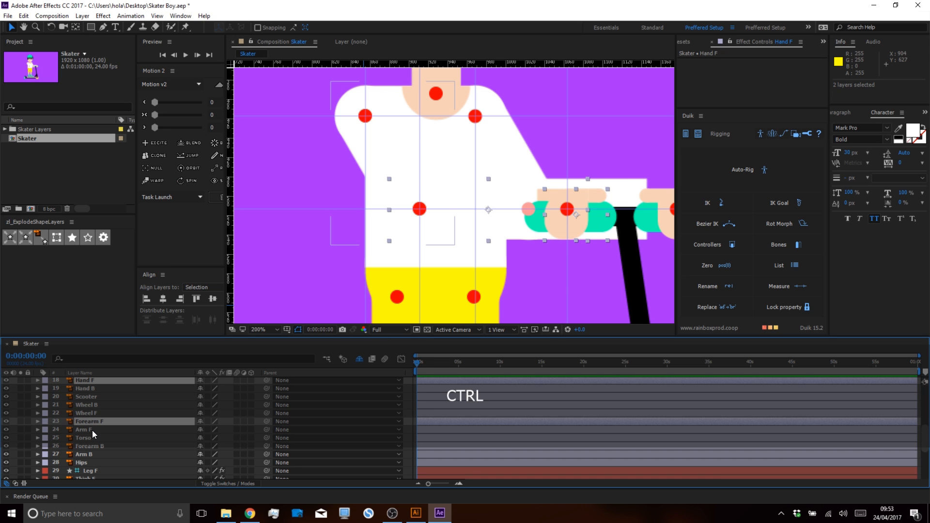
left_click(92, 430, "ctrl")
left_click(46, 430)
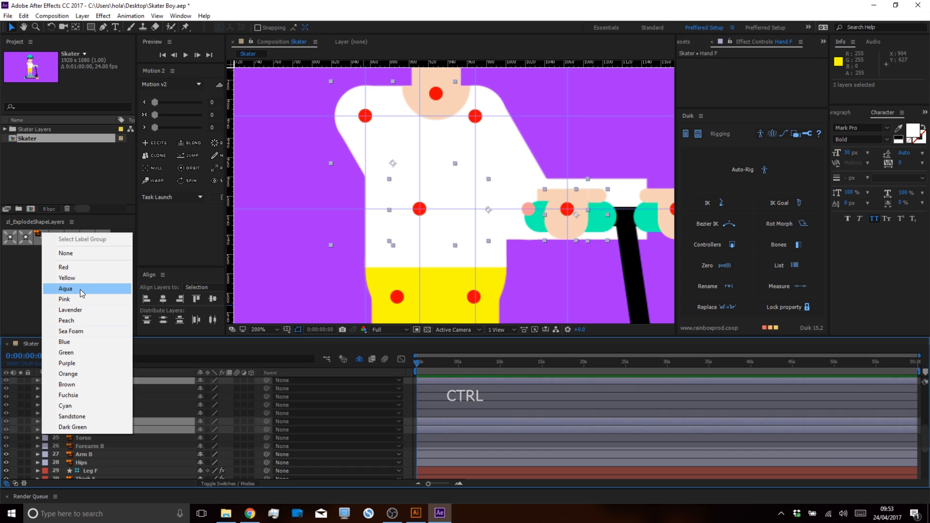
left_click(76, 341)
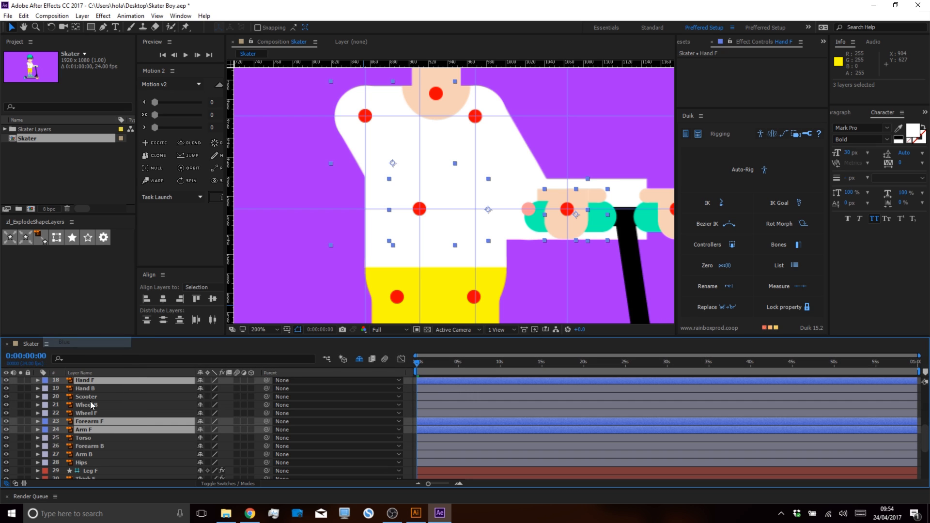
Move the anchor point of the Arm F layer onto its shoulder joint at the guide intersection.
left_click(89, 439)
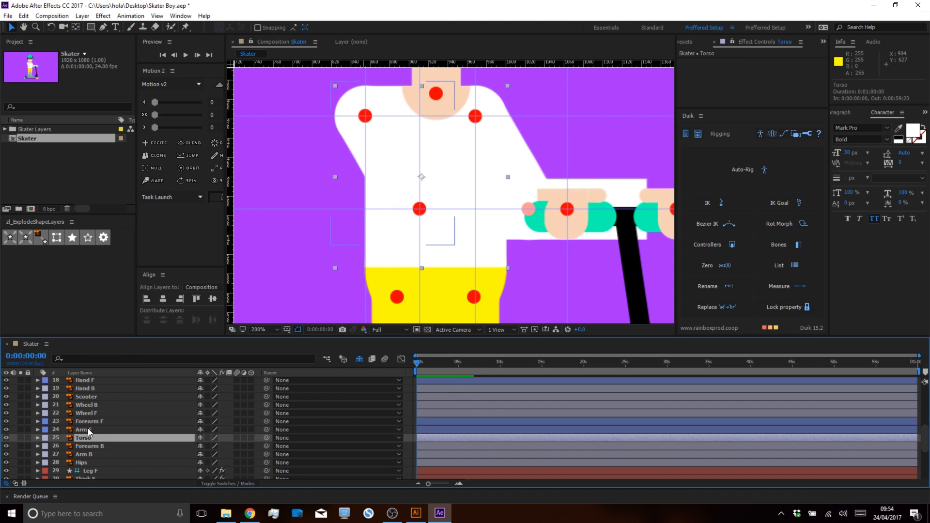
left_click(89, 429)
key("y")
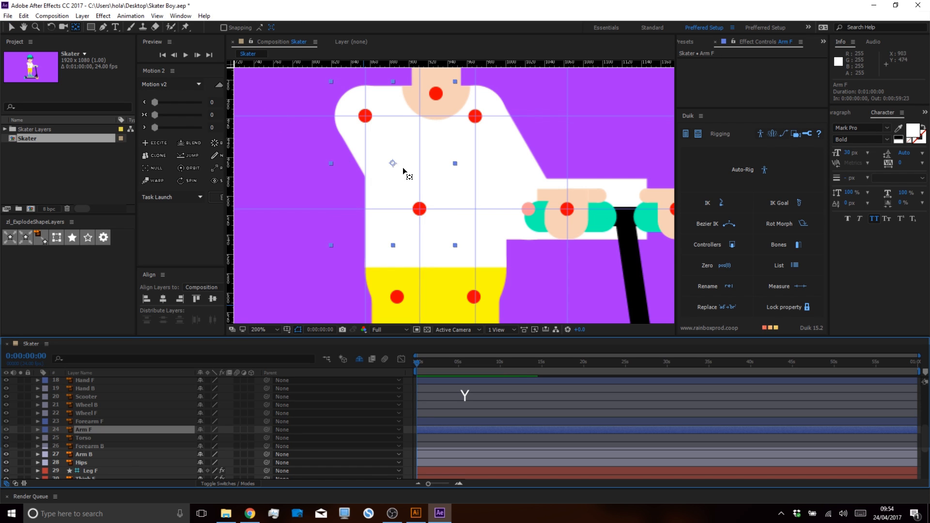
left_click_drag(391, 167, 346, 117)
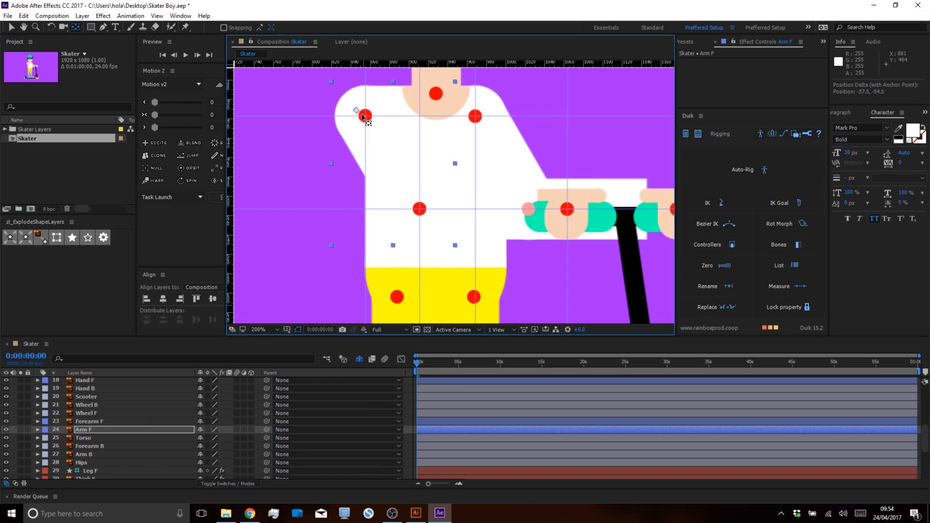
Move the anchor point of Forearm F onto its elbow joint and that of Hand F onto its hand joint.
left_click(477, 223)
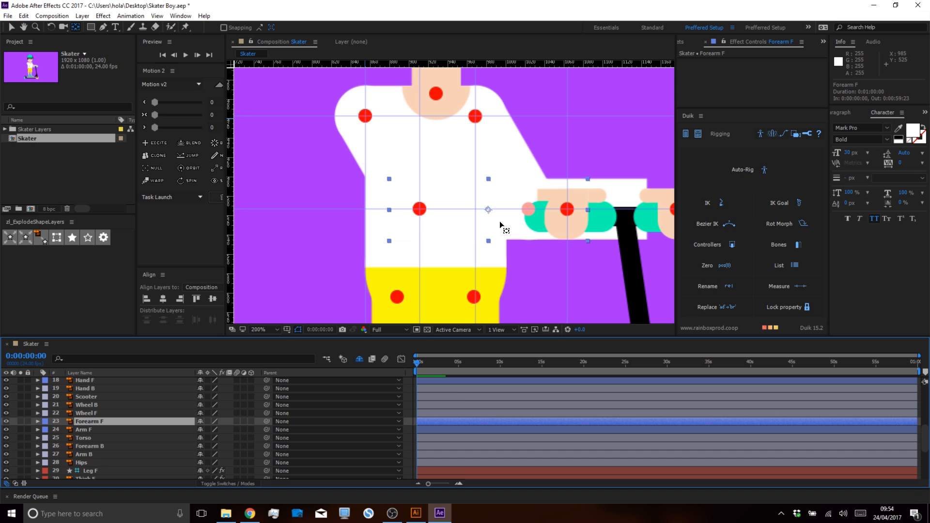
left_click_drag(492, 212, 419, 213)
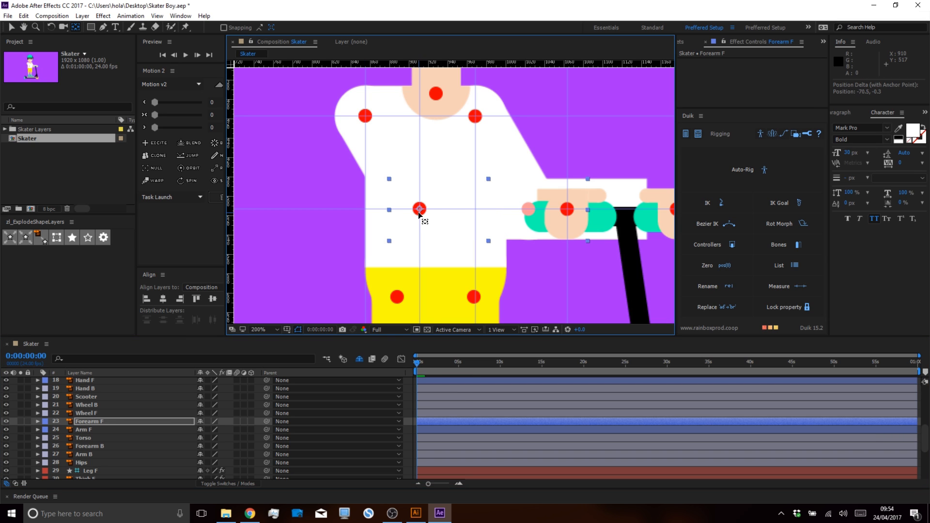
left_click(576, 191)
left_click_drag(576, 214, 567, 208)
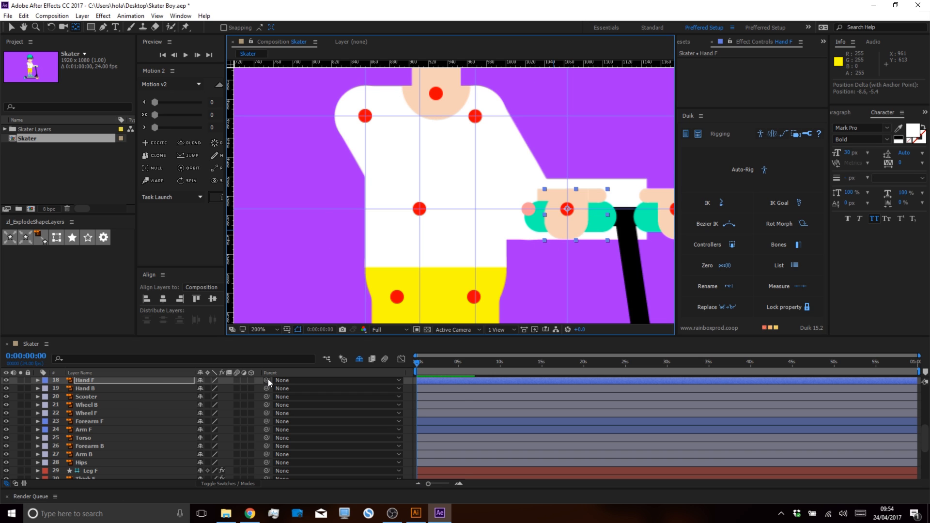
Parent Hand F to Forearm F and Forearm F to Arm F.
left_click_drag(267, 379, 115, 455)
left_click(114, 455)
left_click_drag(266, 457, 86, 465)
left_click(83, 464)
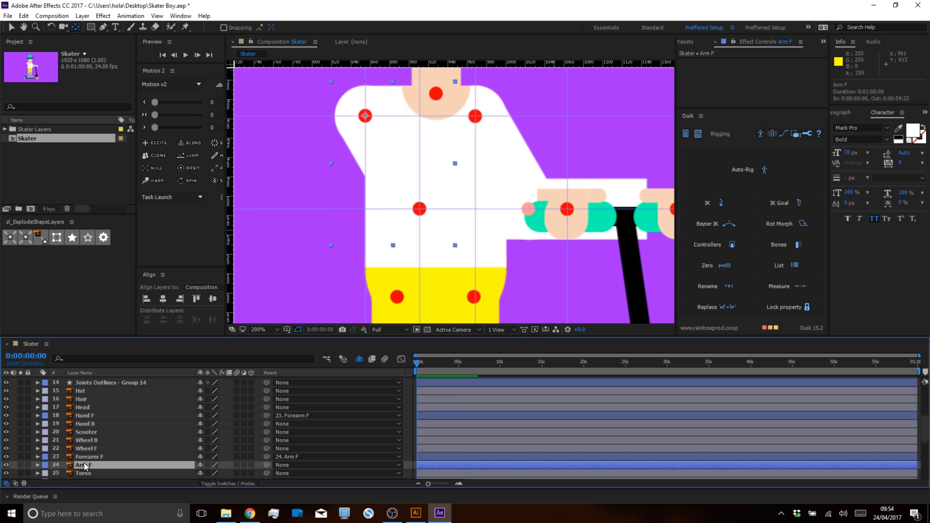
Create a medium Duik controller in Blue on the Hand F layer.
left_click(85, 415)
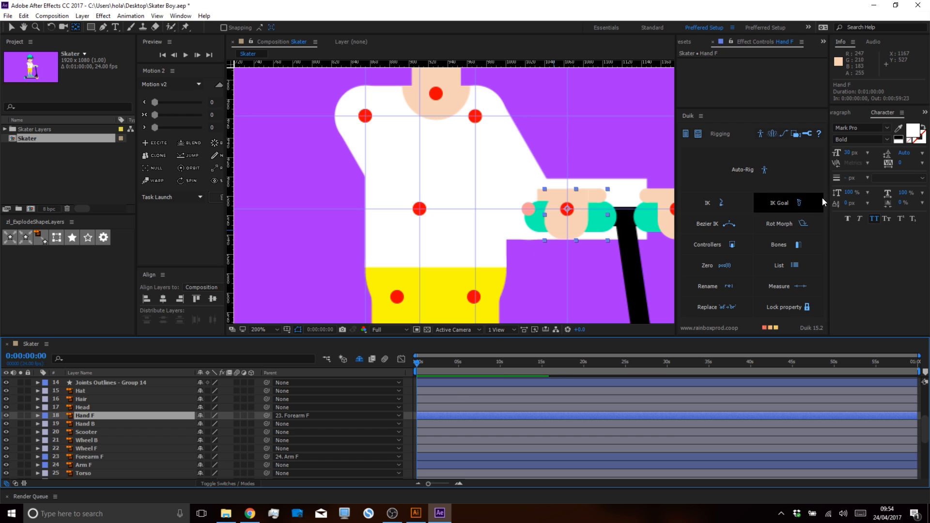
left_click(721, 243)
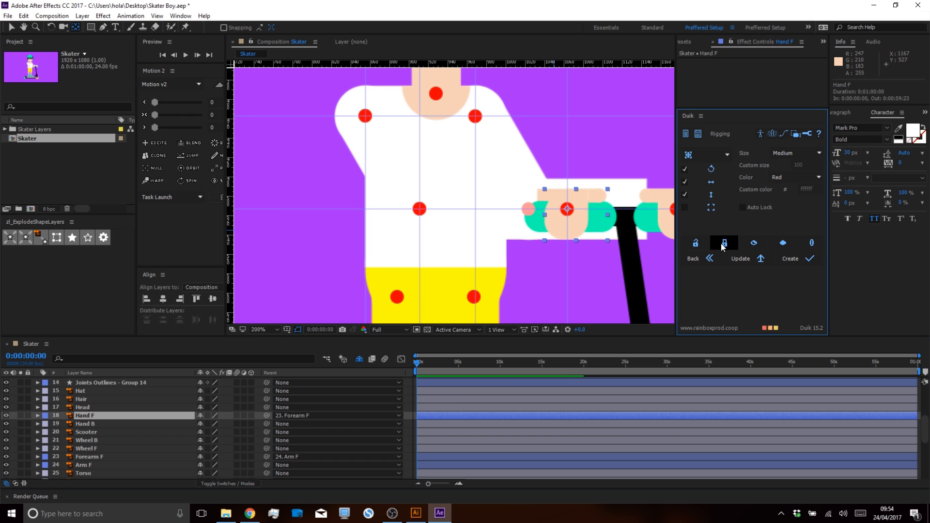
left_click(792, 177)
left_click(783, 201)
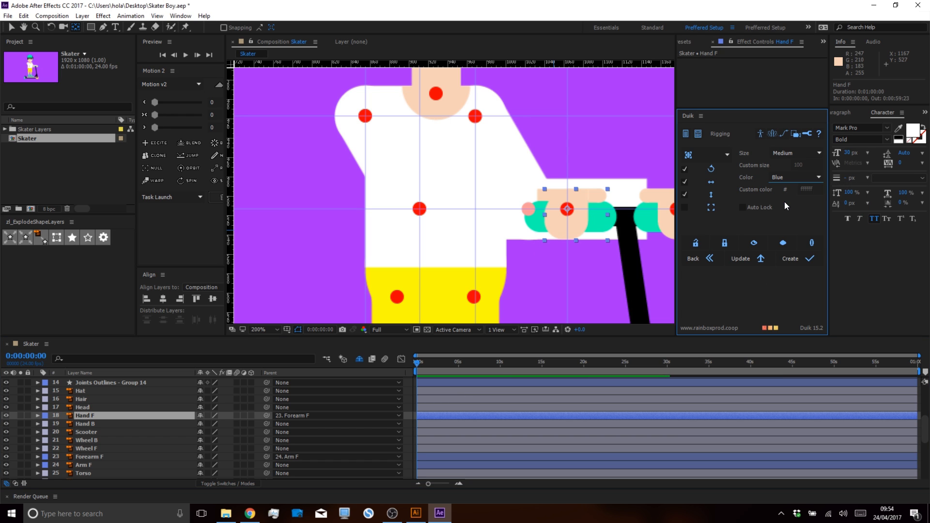
left_click(797, 261)
Rename the new C_Hand F controller layer as Arm F.
left_click_drag(85, 379, 87, 466)
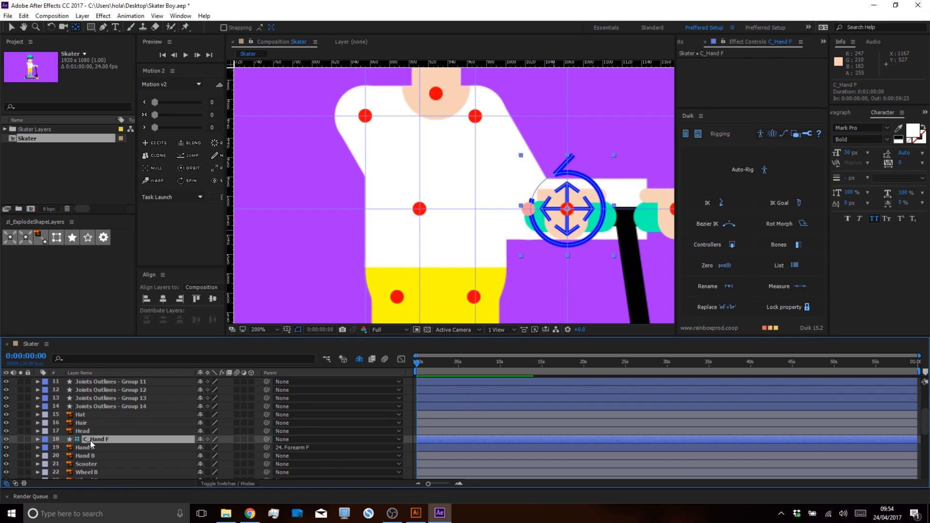
key("Return")
type("Arm F")
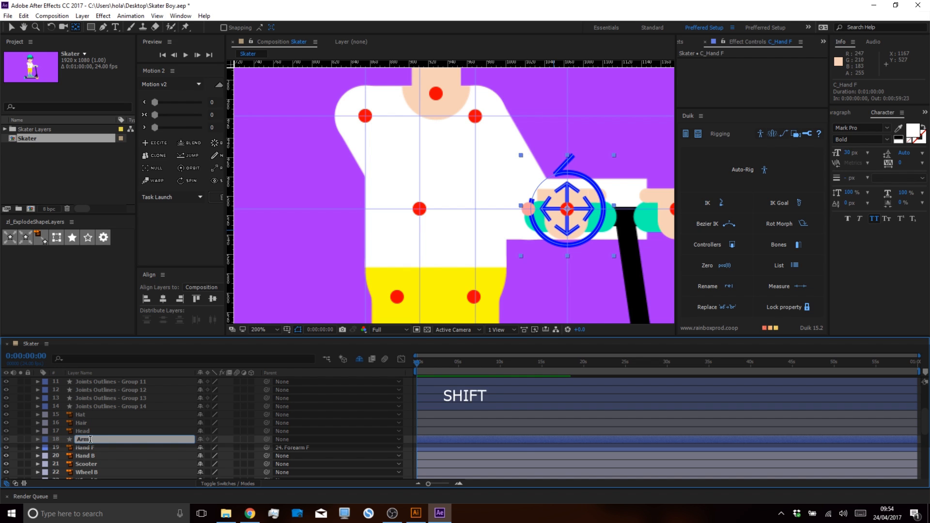
key("Return")
Create a 2-Layer IK & Goal from the Arm F controller with the Arm F, Forearm F and Hand F layers.
scroll(98, 432, "down", 2)
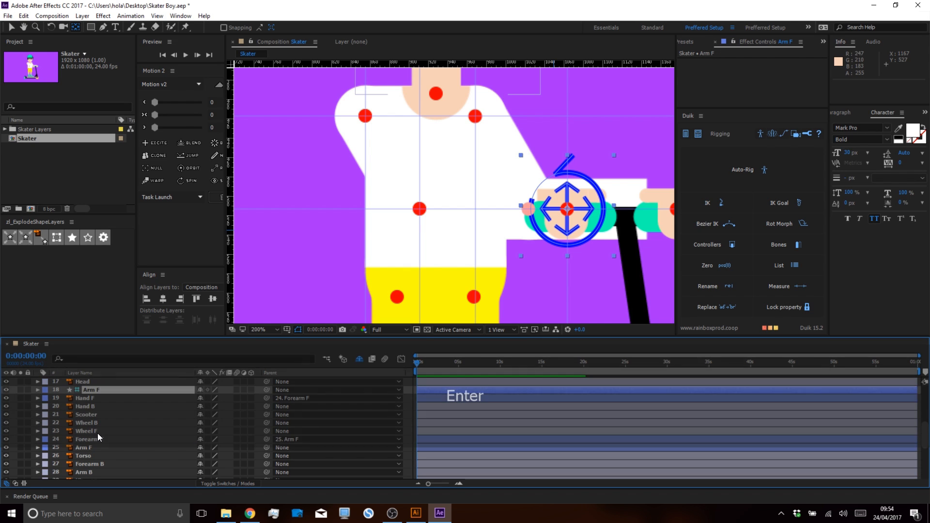
left_click(93, 399)
left_click(92, 390)
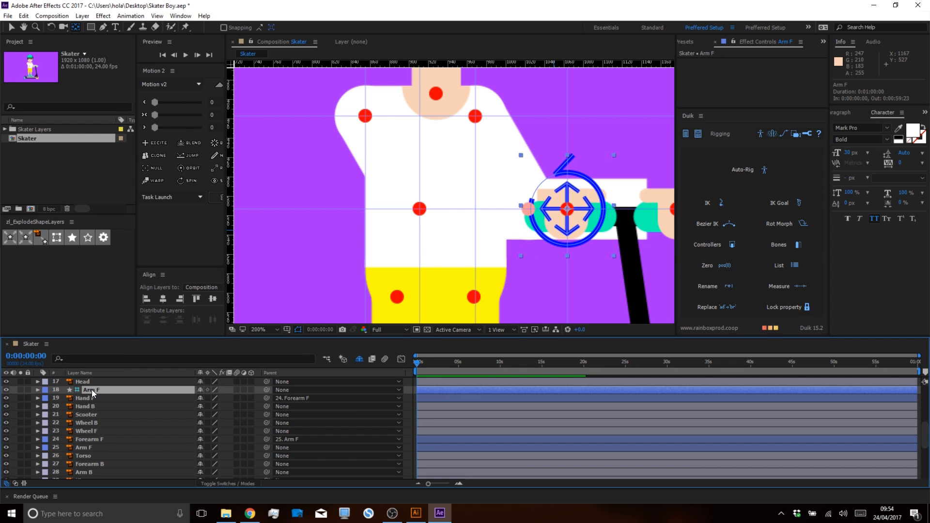
left_click(91, 448, "ctrl")
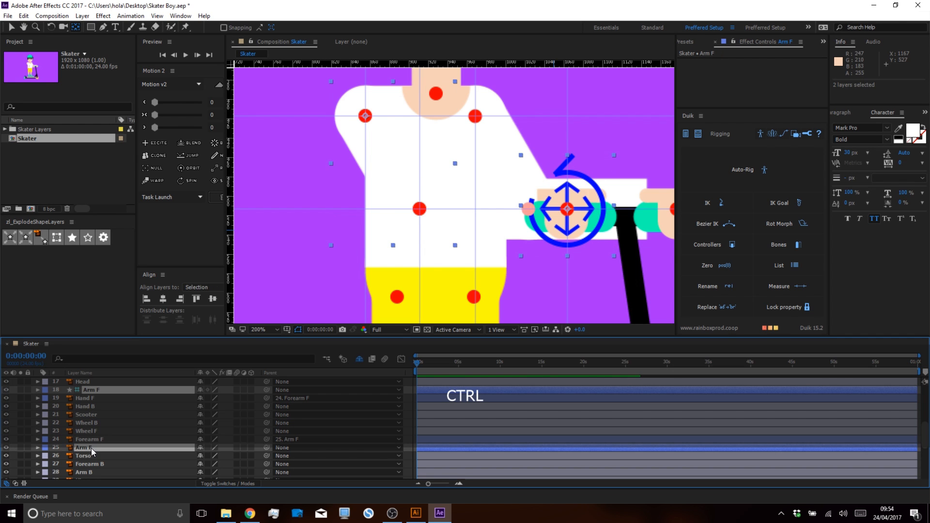
left_click(91, 439, "ctrl")
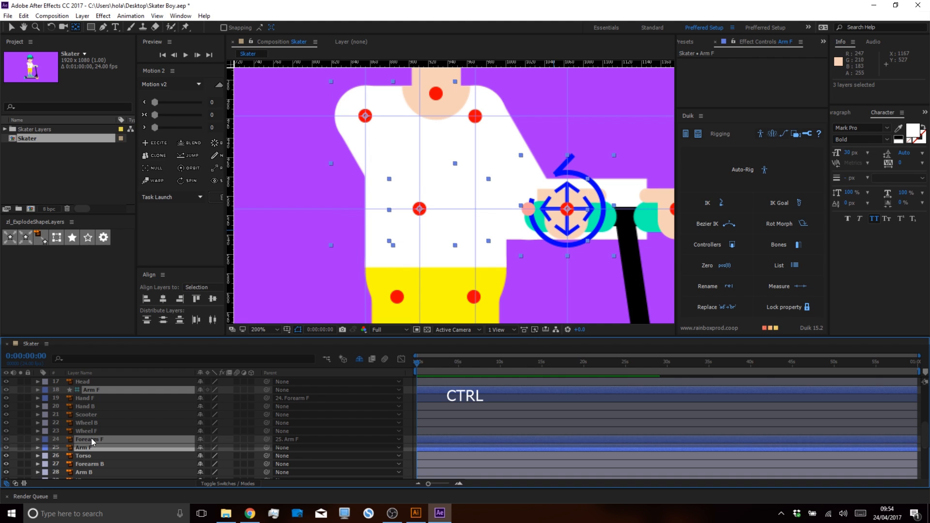
left_click(91, 398, "ctrl")
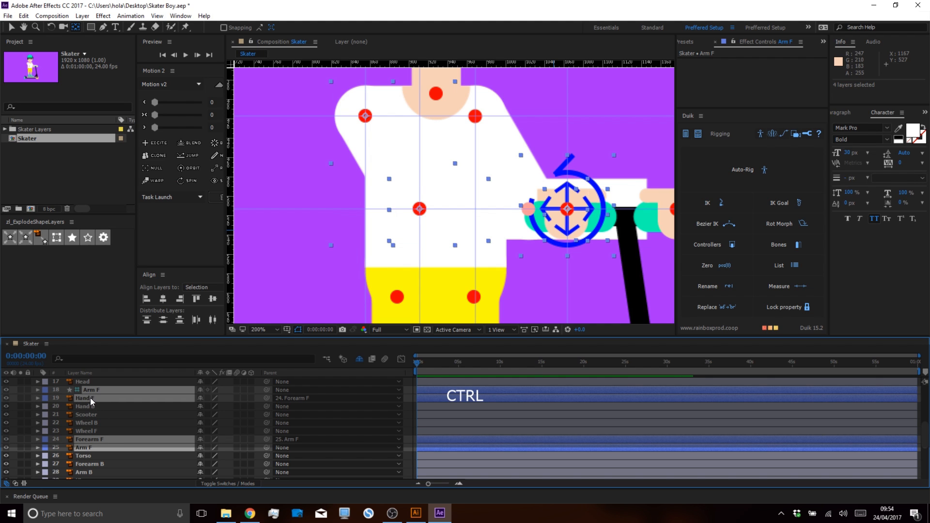
left_click(722, 202)
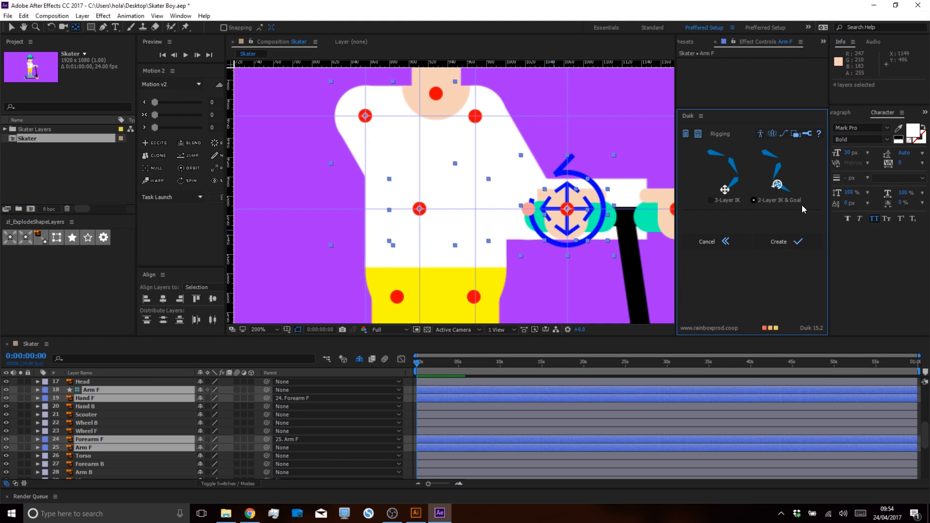
left_click(800, 245)
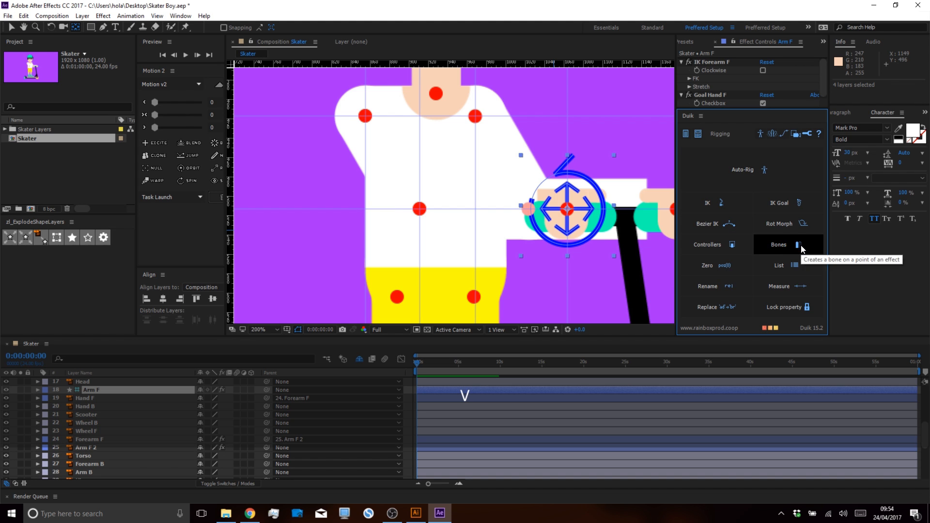
Test the front arm's IK by moving the Arm F controller around, and undo the movement.
left_click_drag(591, 205, 537, 150)
left_click_drag(508, 215, 561, 141)
key("ctrl+z")
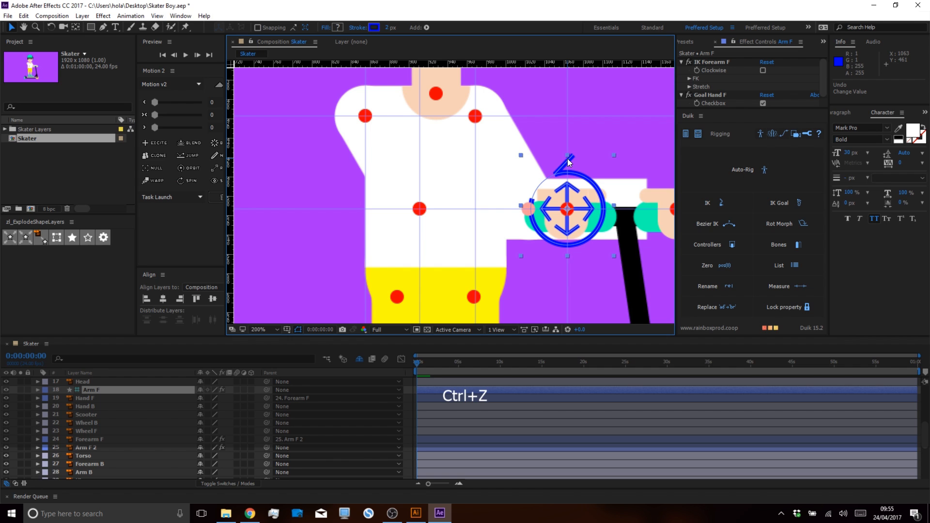
Give the Hand B, Forearm B and Arm B layers a Yellow label colour.
scroll(563, 166, "down", 2)
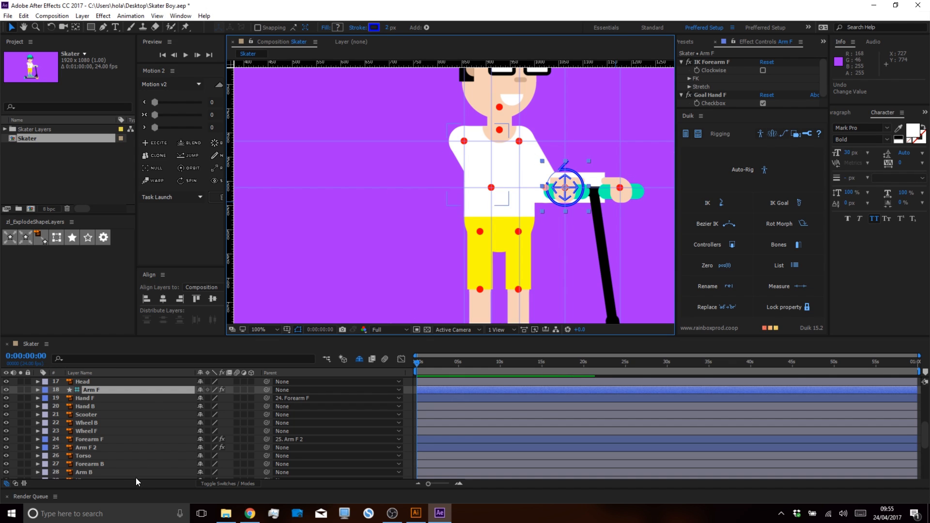
left_click(81, 405)
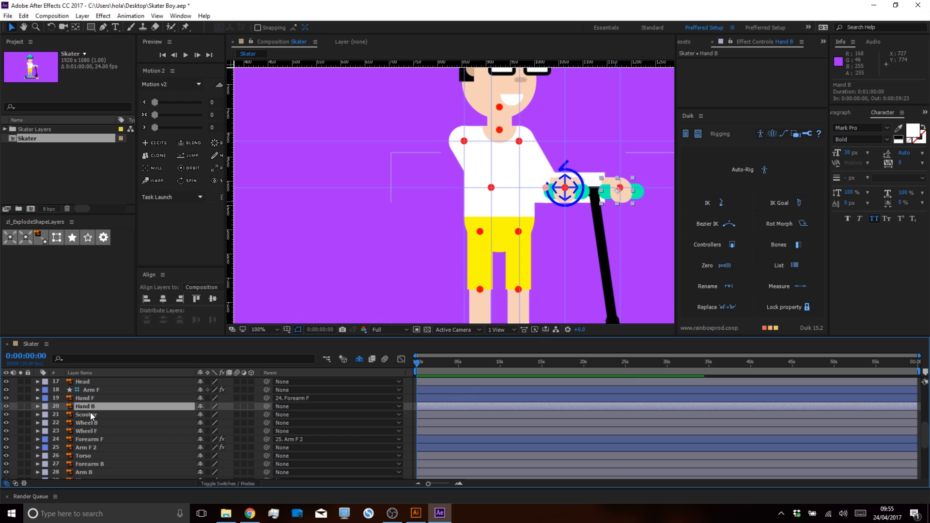
left_click(88, 464, "ctrl")
left_click(90, 471, "ctrl")
left_click(45, 472)
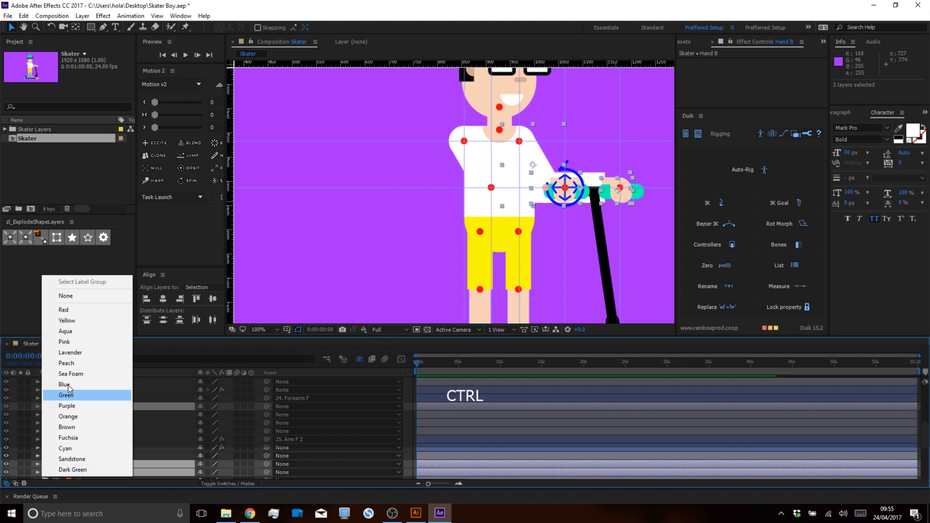
left_click(86, 321)
Move the anchor point of the Hand B layer onto the red joint of the farther hand.
left_click(89, 398)
left_click(92, 406)
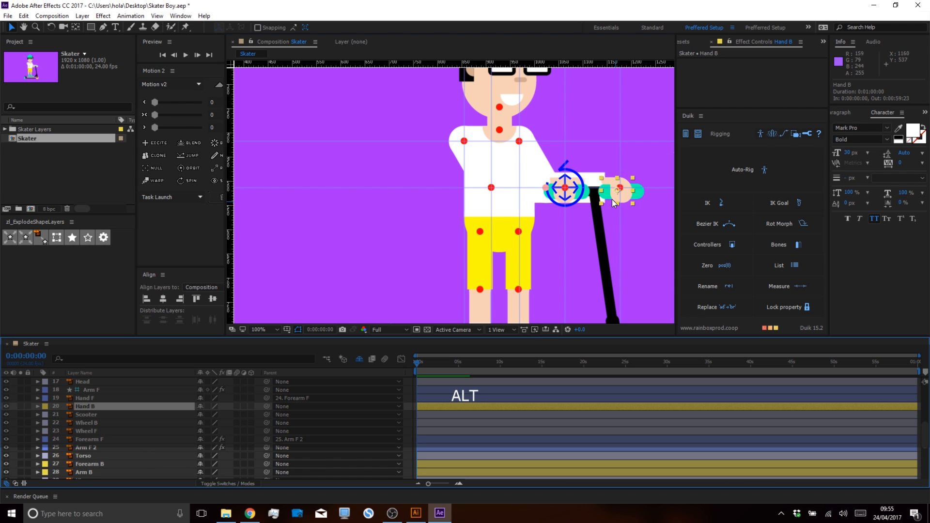
scroll(612, 199, "up", 4)
key("space")
left_click_drag(612, 199, 510, 231)
key("y")
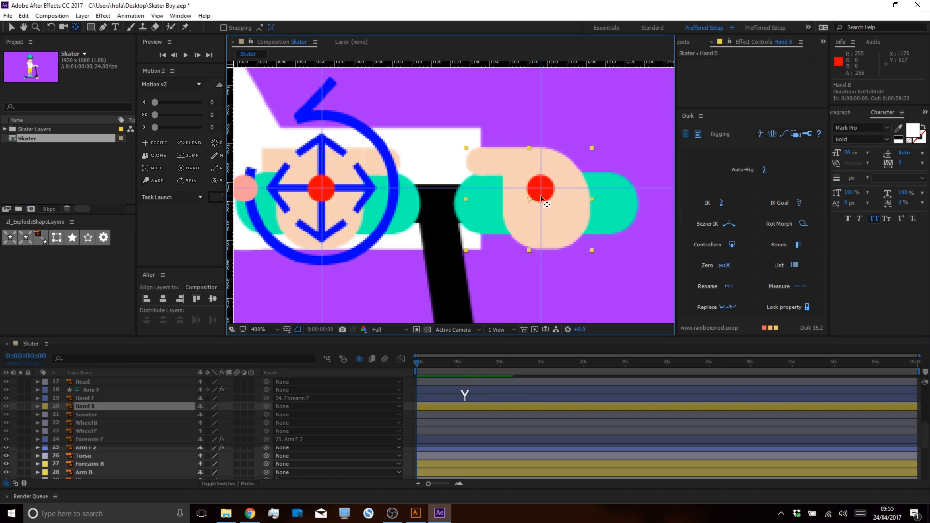
left_click_drag(530, 201, 539, 190)
Add a vertical guide through the centre of the pink elbow joint beside the front hand.
key("space")
left_click_drag(336, 182, 572, 196)
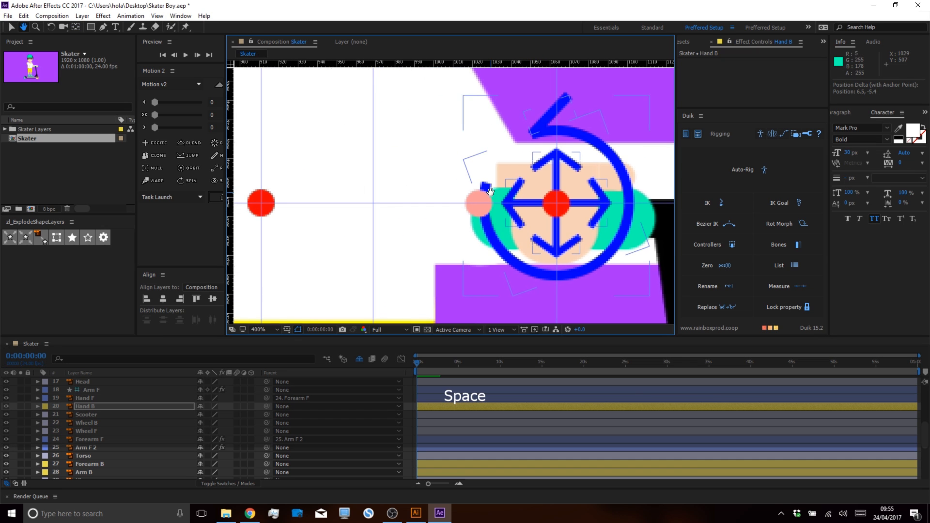
key("v")
left_click(479, 213)
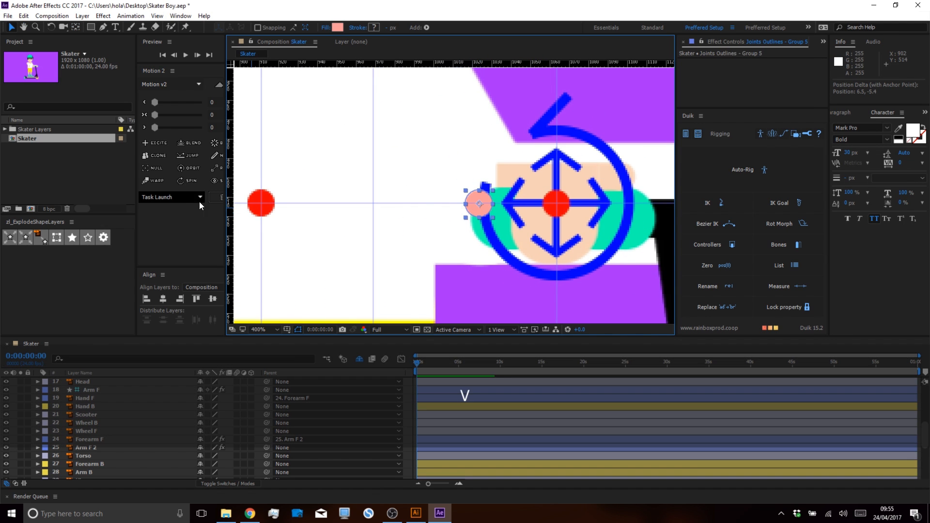
scroll(487, 216, "up", 1, "alt")
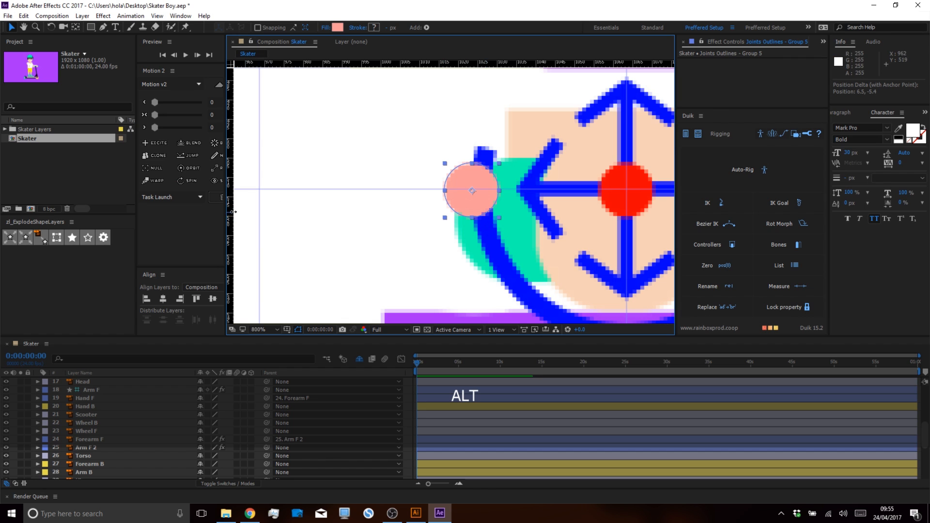
left_click_drag(233, 212, 473, 199)
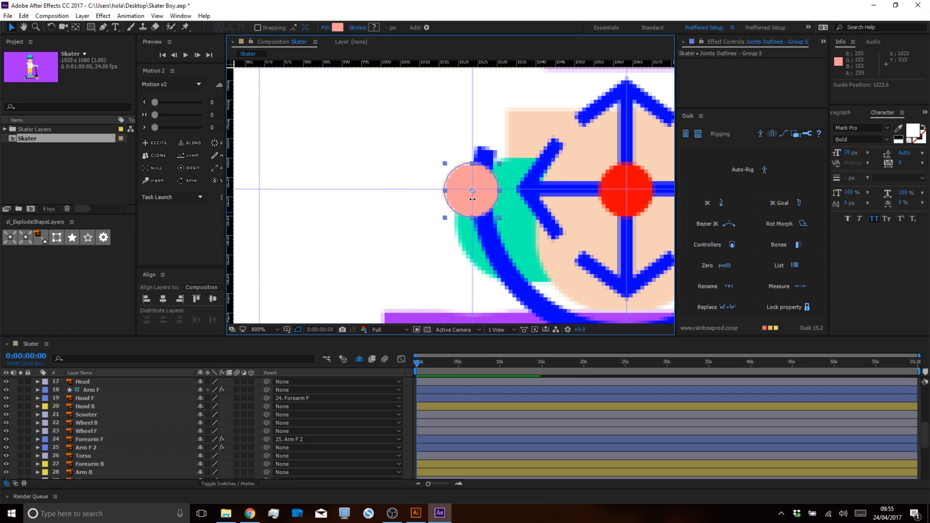
Move the anchor point of Forearm B onto the pink elbow joint and that of Arm B onto the red shoulder joint nearer the scooter.
scroll(471, 203, "down", 4, "alt")
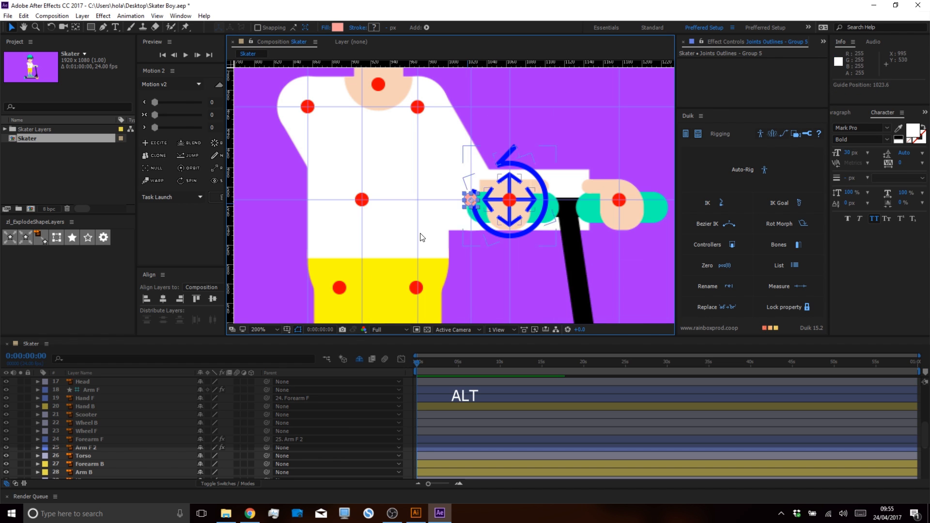
scroll(88, 457, "down", 2)
key("space")
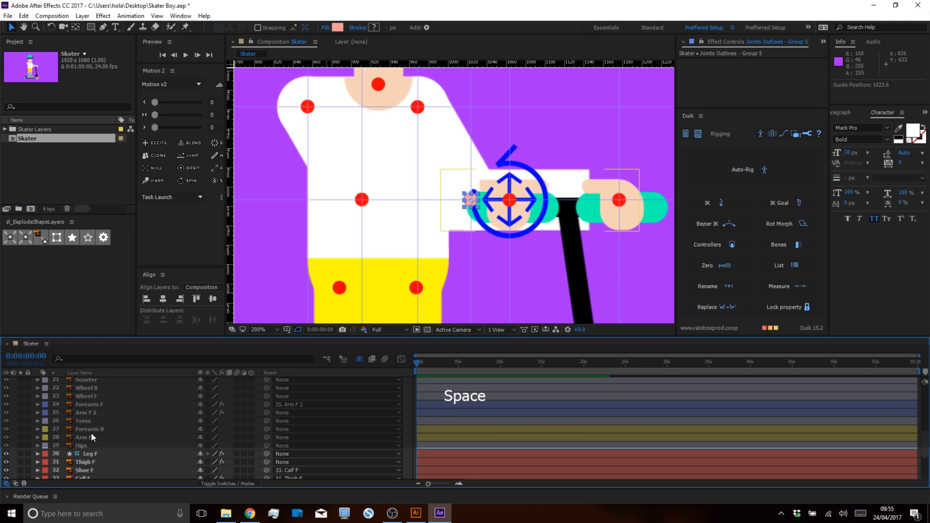
left_click(91, 429)
key("y")
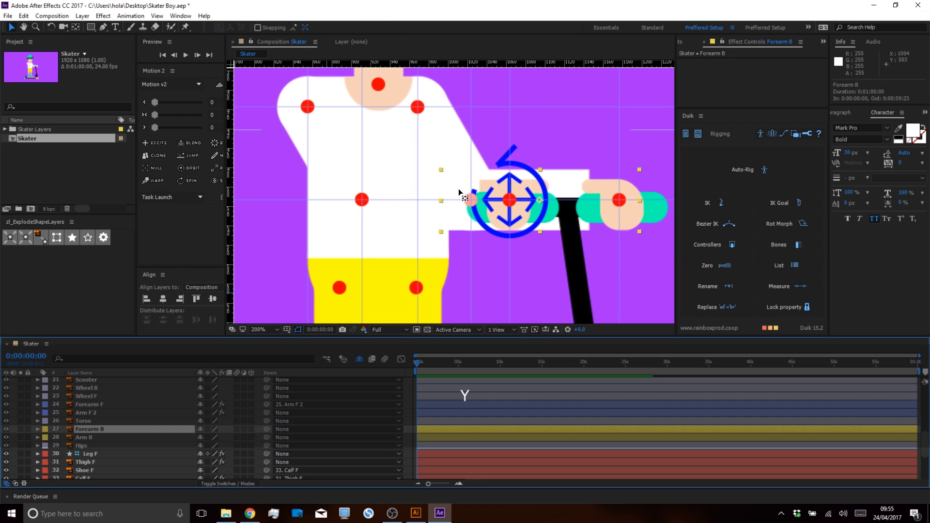
left_click_drag(539, 200, 468, 201)
left_click(97, 437)
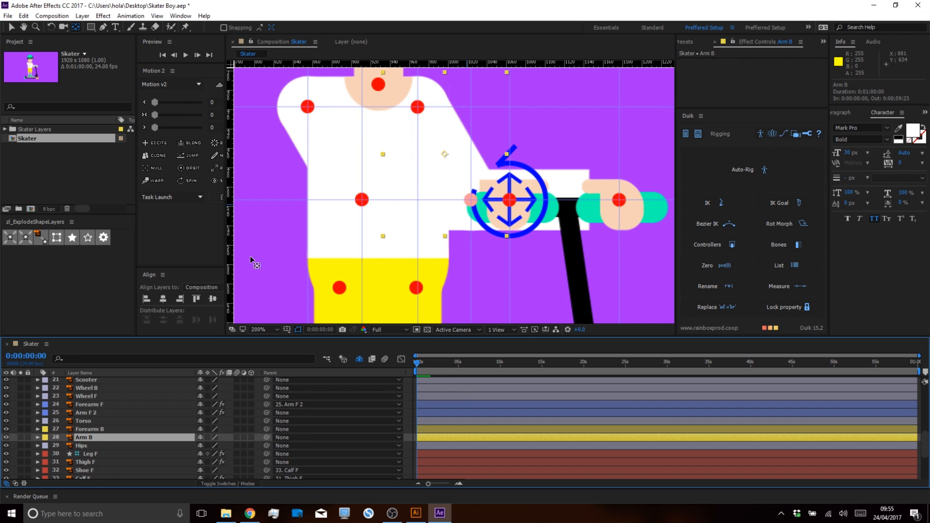
left_click_drag(445, 154, 416, 105)
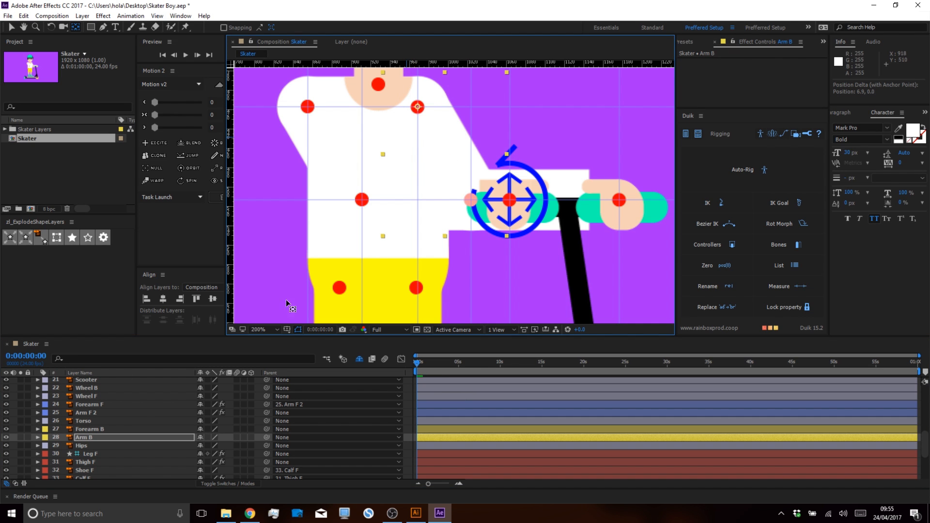
Parent the Forearm B layer to Arm B and the Hand B layer to Forearm B.
left_click(84, 429)
left_click_drag(266, 429, 92, 437)
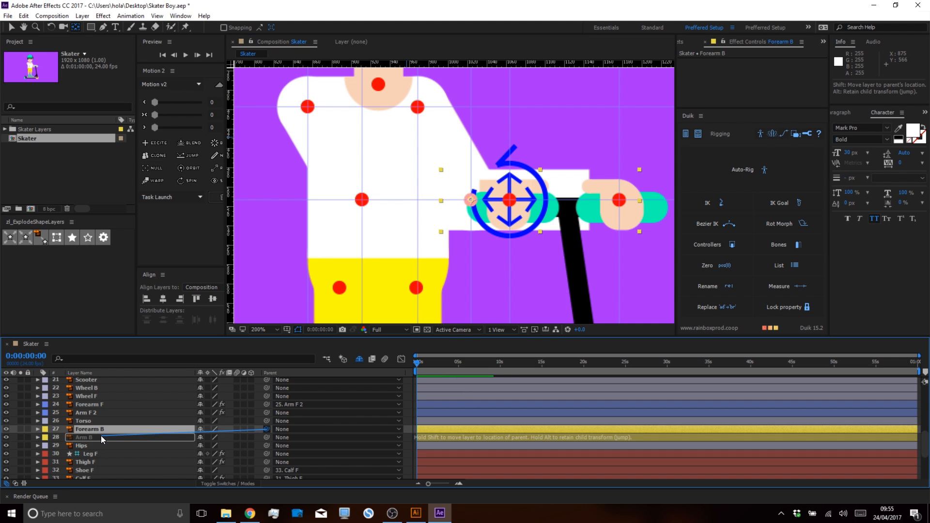
key("space")
scroll(89, 388, "up", 1)
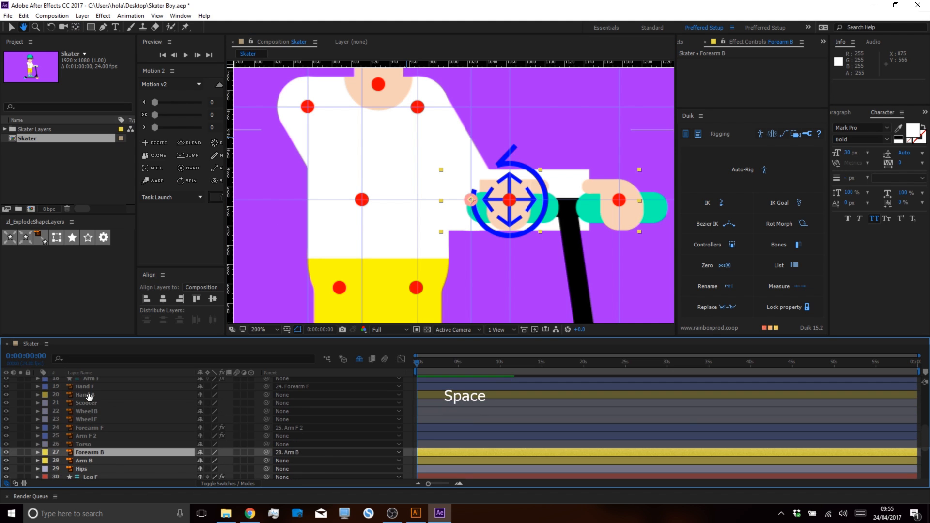
left_click(87, 394)
left_click_drag(266, 394, 104, 449)
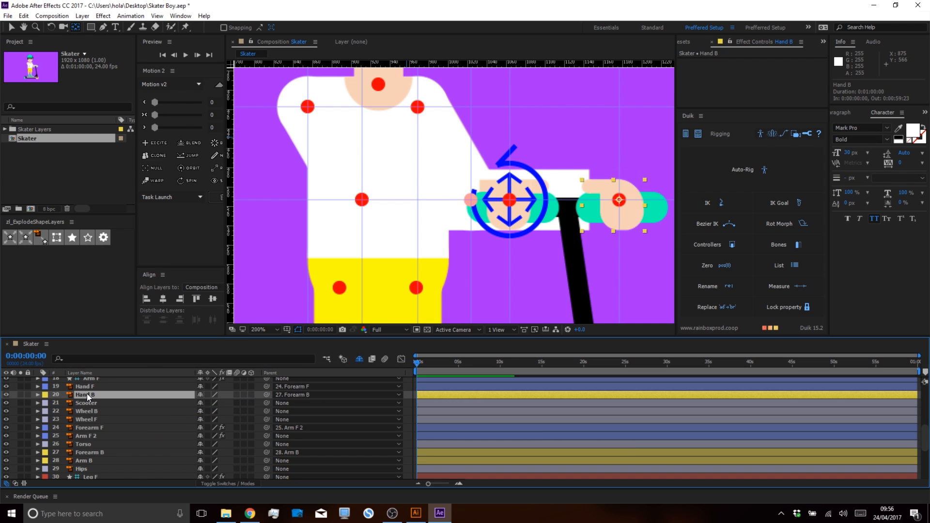
Create a medium yellow Duik controller for the Hand B layer.
left_click(754, 244)
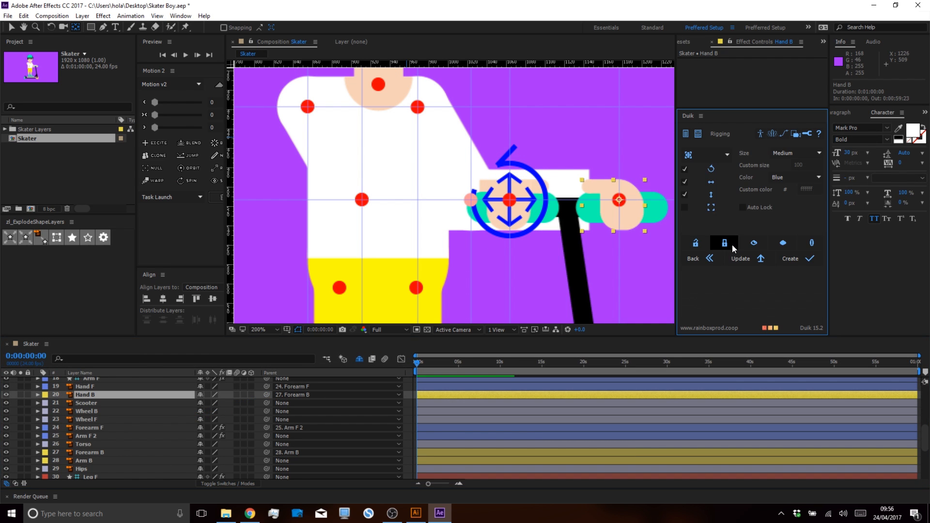
left_click(798, 185)
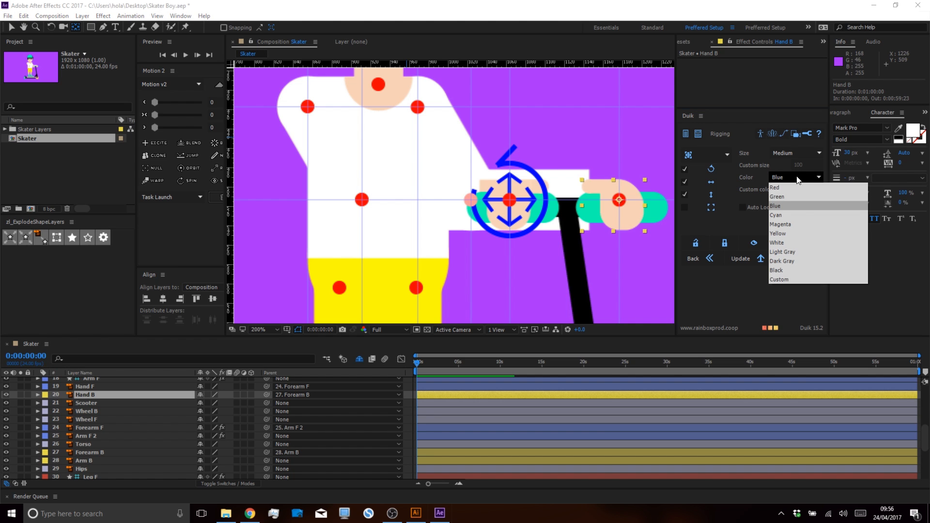
left_click(789, 232)
left_click(802, 264)
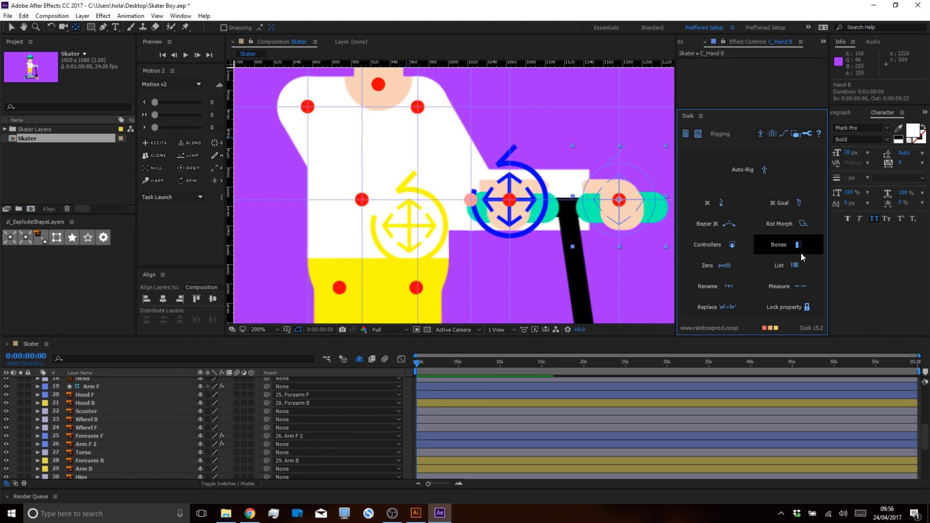
Move the new C_Hand B controller layer down the layer stack to sit directly above Hand B.
scroll(85, 434, "up", 6)
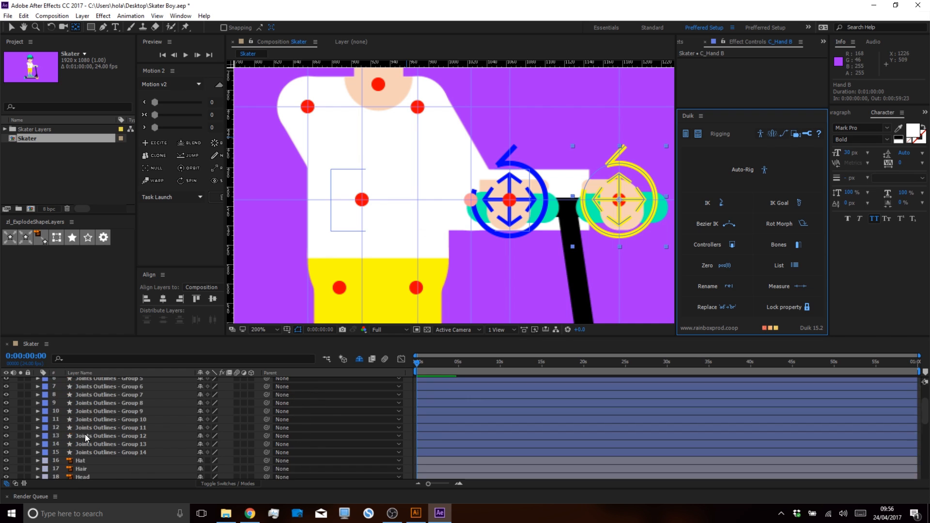
left_click(97, 379)
left_click_drag(98, 379, 89, 439)
Rename the C_Hand B controller layer to Arm B and give it a Yellow label colour.
key("Return")
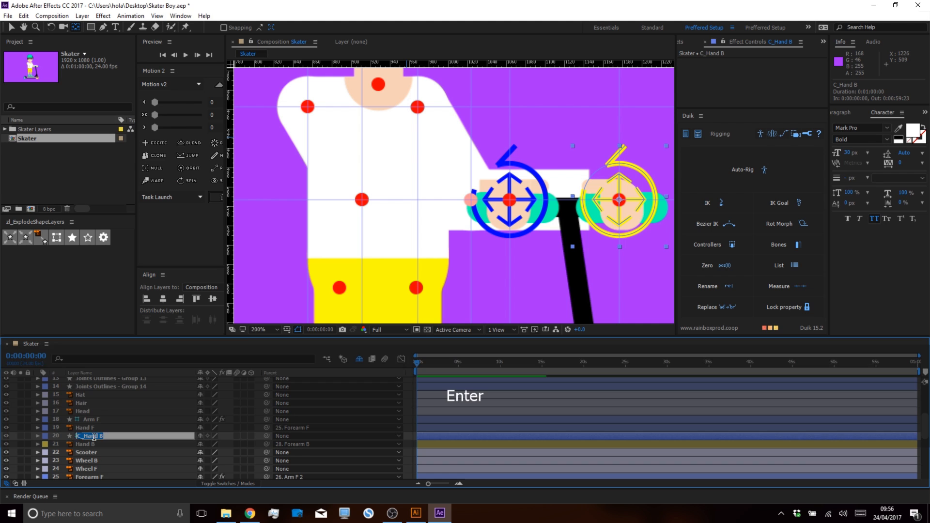
type("Arm B")
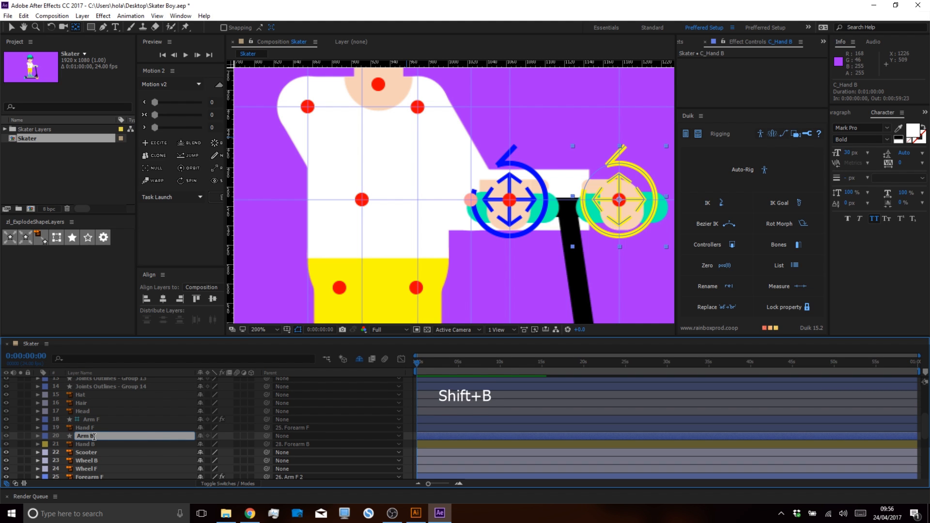
key("Return")
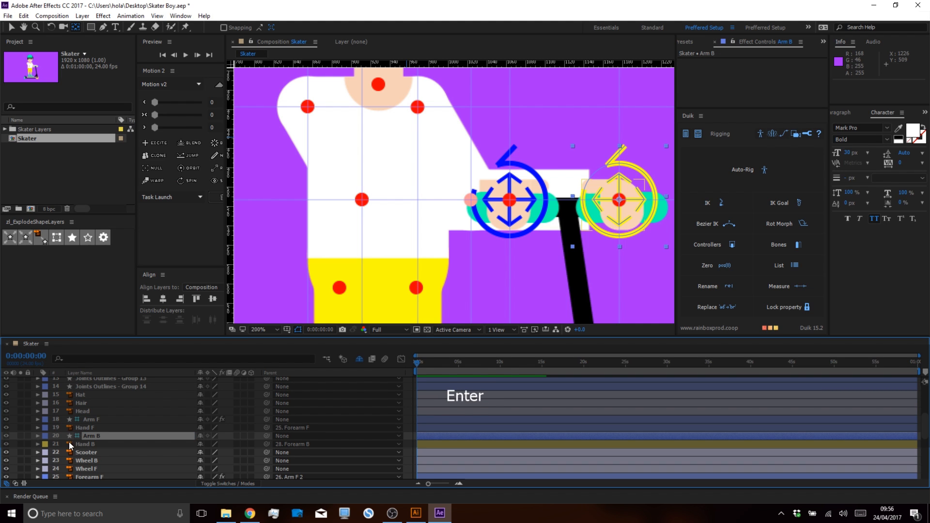
left_click(46, 436)
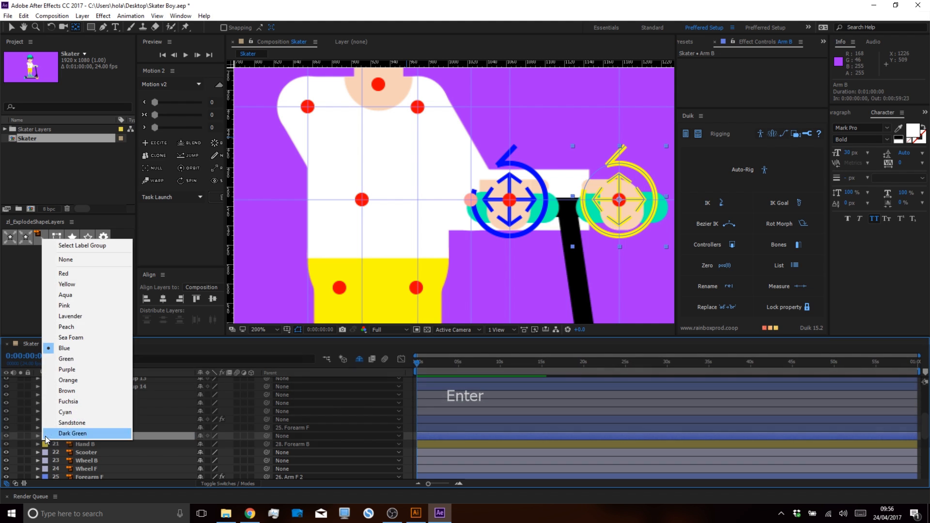
left_click(64, 285)
Create a 2-Layer IK & Goal from the Arm B controller with the Arm B, Forearm B and Hand B layers.
left_click(77, 444)
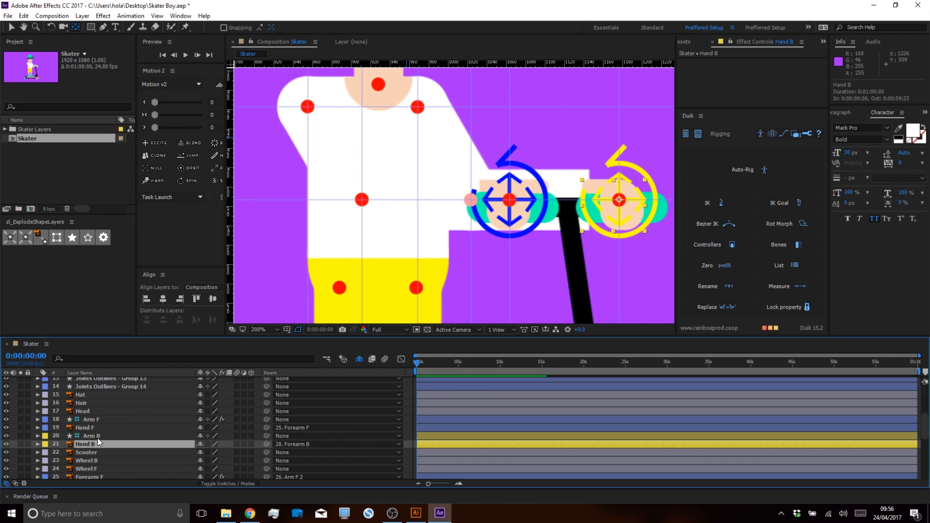
left_click(98, 435)
key("space")
scroll(104, 412, "down", 3)
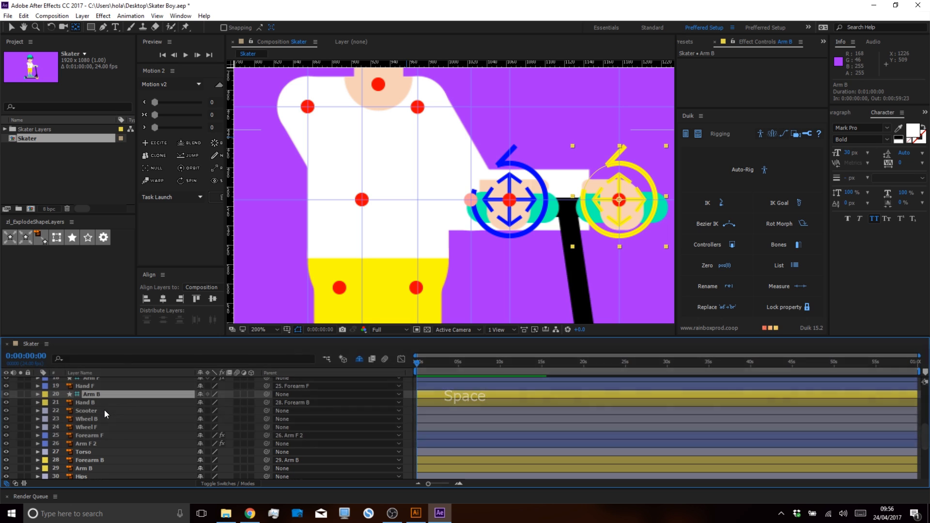
left_click(86, 466, "ctrl")
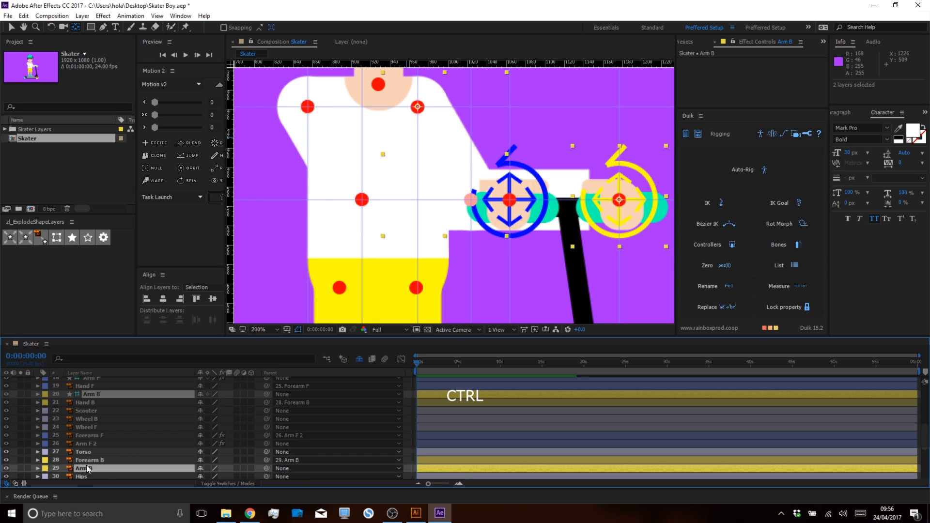
left_click(90, 459, "ctrl")
left_click(97, 405, "ctrl")
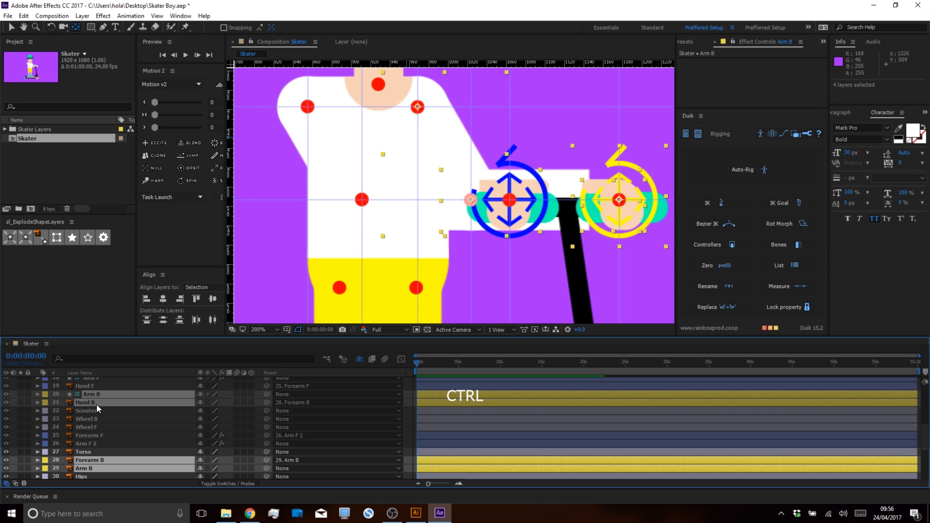
left_click(717, 203)
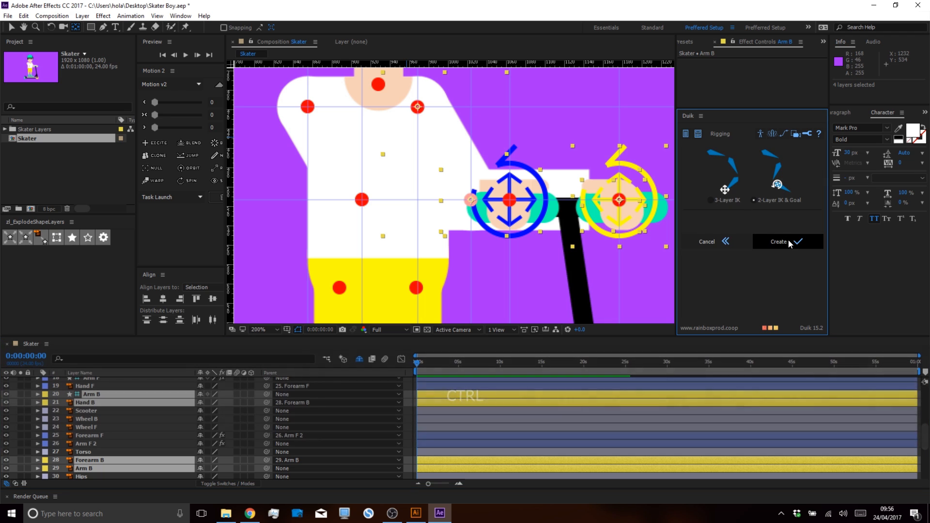
left_click(789, 245)
Test the back arm's IK by moving the Arm B controller, and undo the movement.
left_click(91, 395)
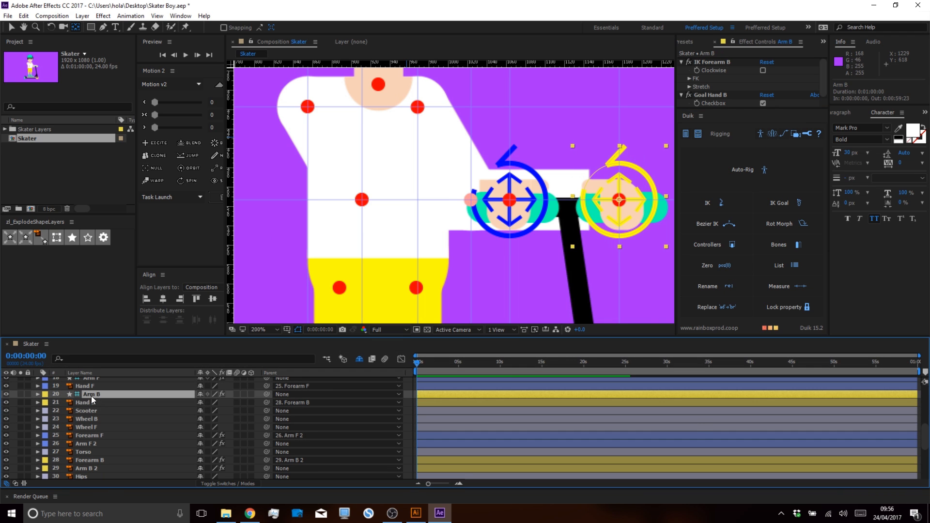
key("v")
left_click_drag(629, 208, 613, 158)
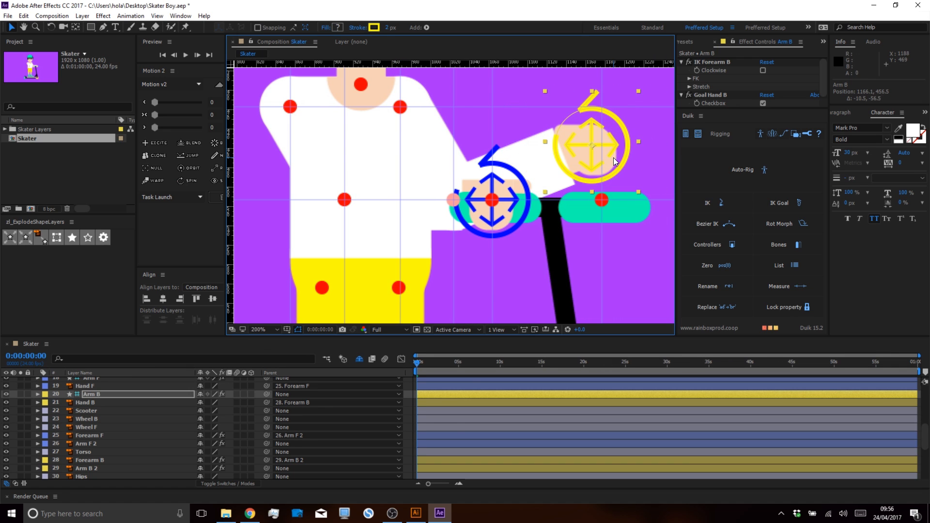
key("ctrl+z")
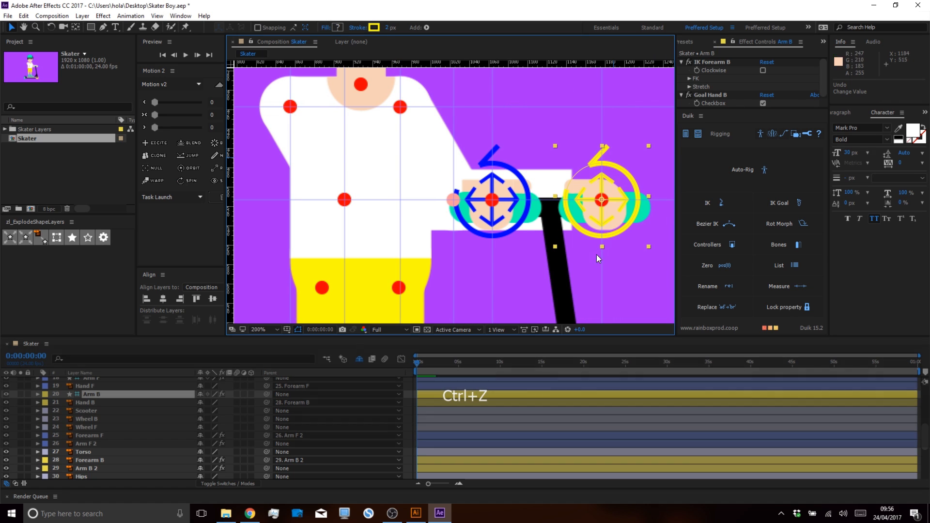
Save the project with the finished back arm rig.
left_click(93, 402)
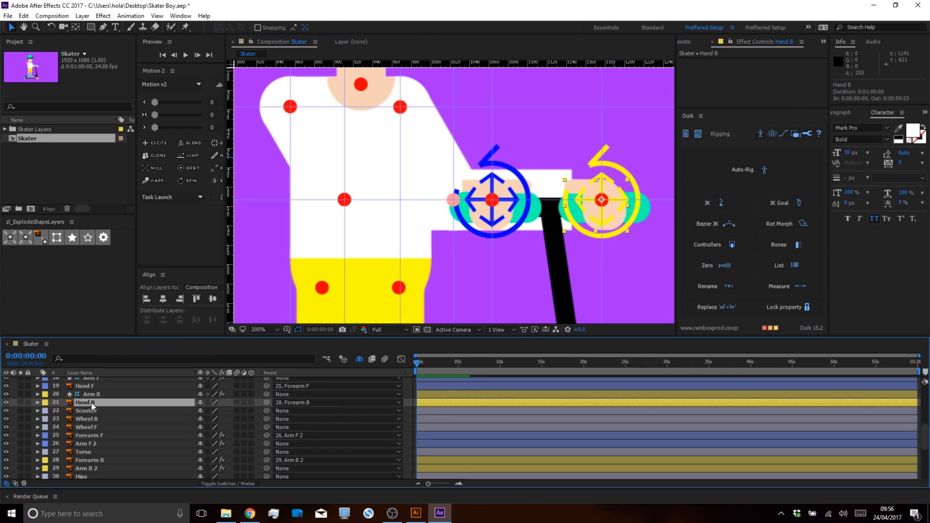
key("ctrl+s")
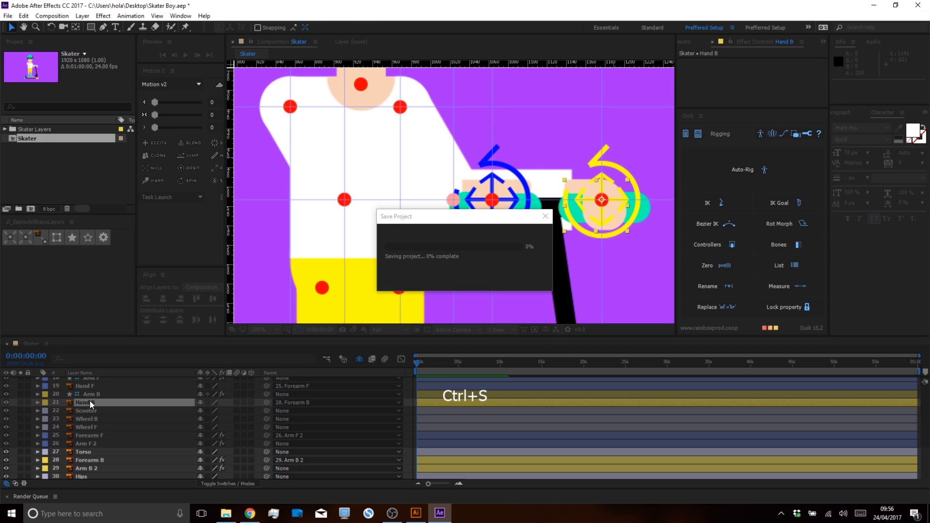
Unlock the guides and remove all of them from the composition.
scroll(448, 187, "down", 2)
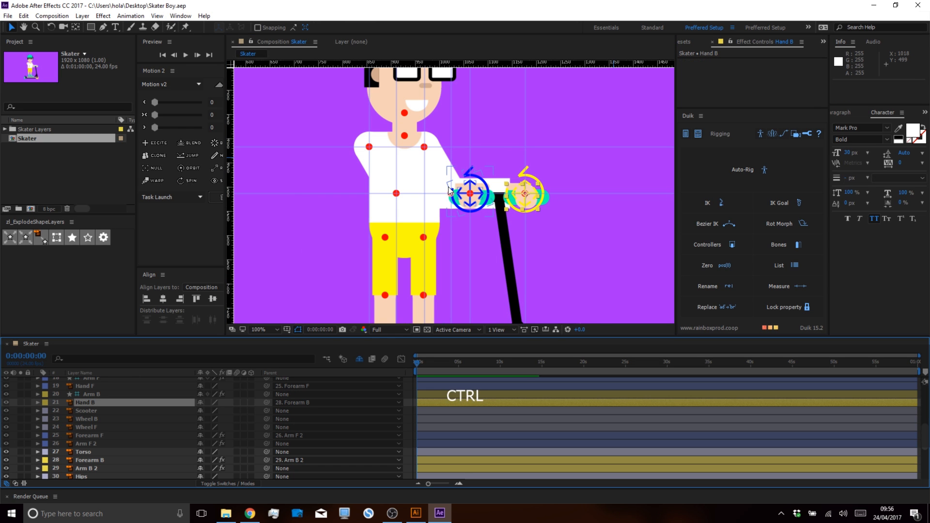
key("ctrl+alt+shift+semicolon")
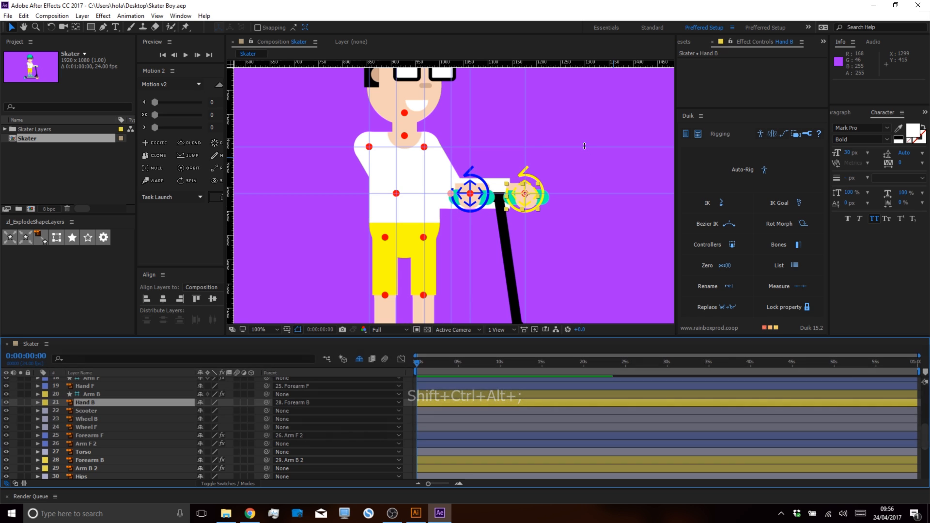
left_click_drag(586, 146, 576, 14)
left_click_drag(526, 95, 71, 128)
left_click_drag(295, 194, 387, 70)
left_click_drag(369, 117, 152, 122)
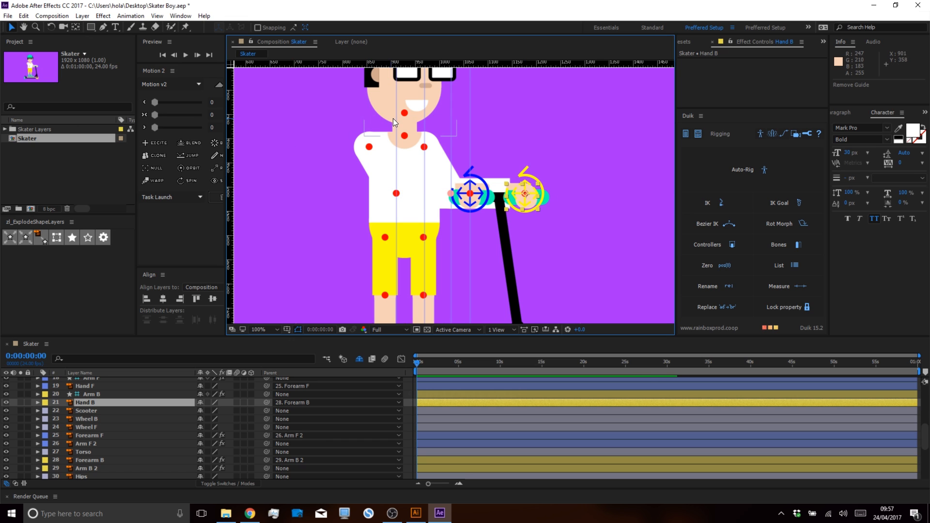
left_click_drag(394, 118, 90, 125)
left_click_drag(425, 116, 160, 123)
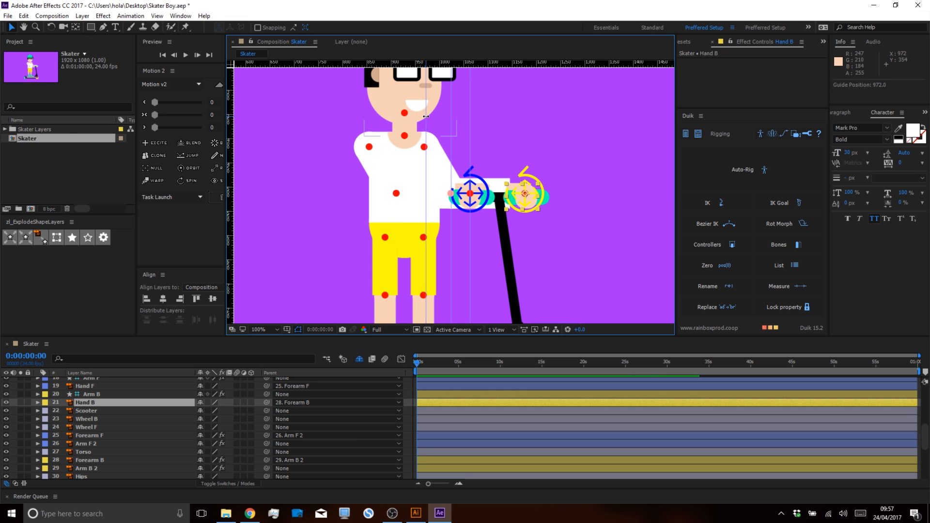
left_click_drag(433, 118, 418, 123)
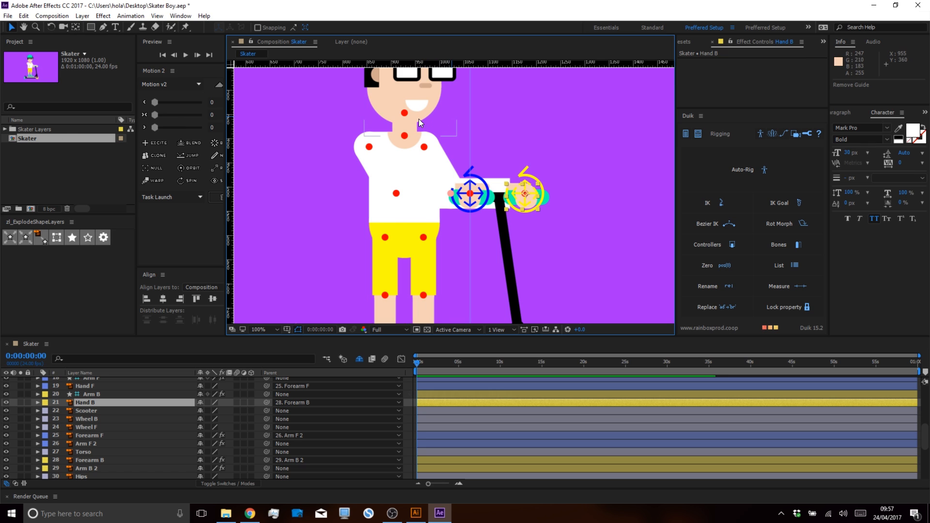
left_click_drag(471, 110, 142, 102)
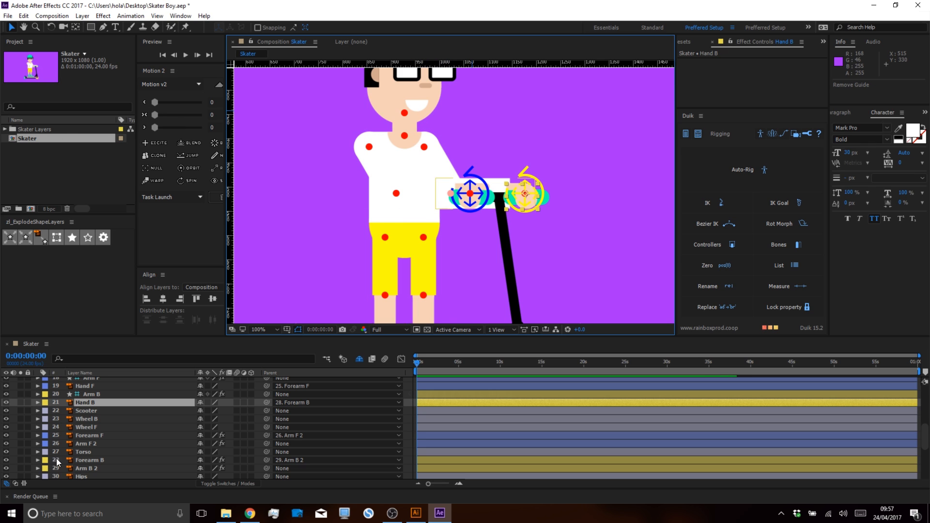
Place a horizontal and a vertical guide crossing at the centre of the red joint marker on the chin.
scroll(405, 113, "up", 2)
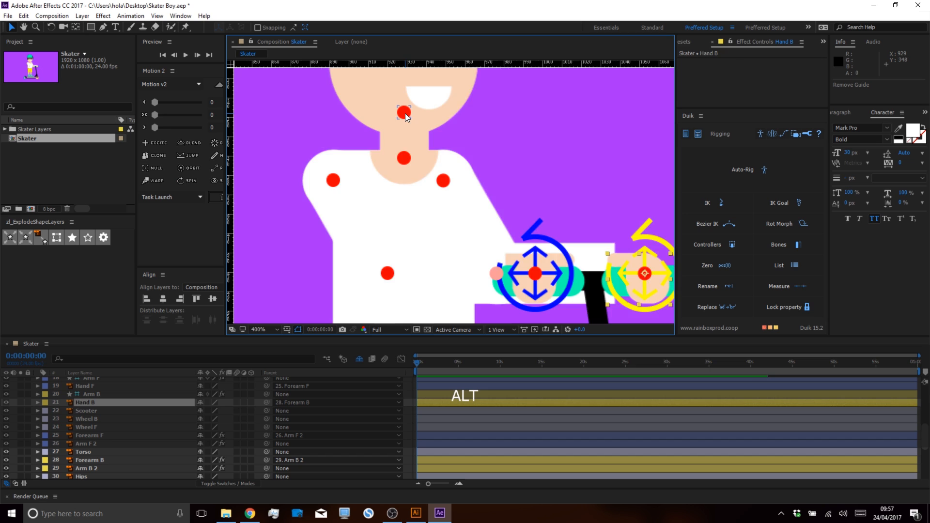
left_click(405, 114)
left_click_drag(424, 64, 417, 111)
left_click_drag(232, 101, 403, 92)
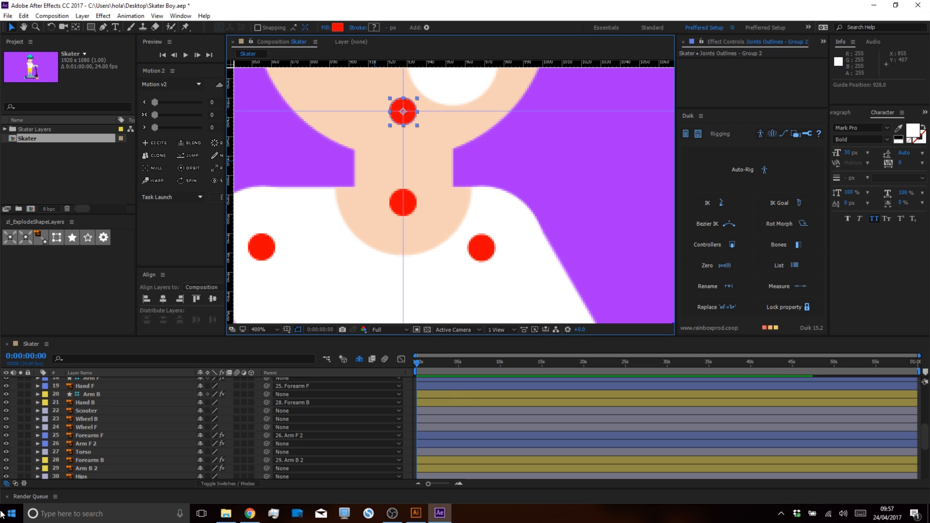
Parent the Hat and Hair layers to the Head layer.
scroll(82, 385, "up", 4)
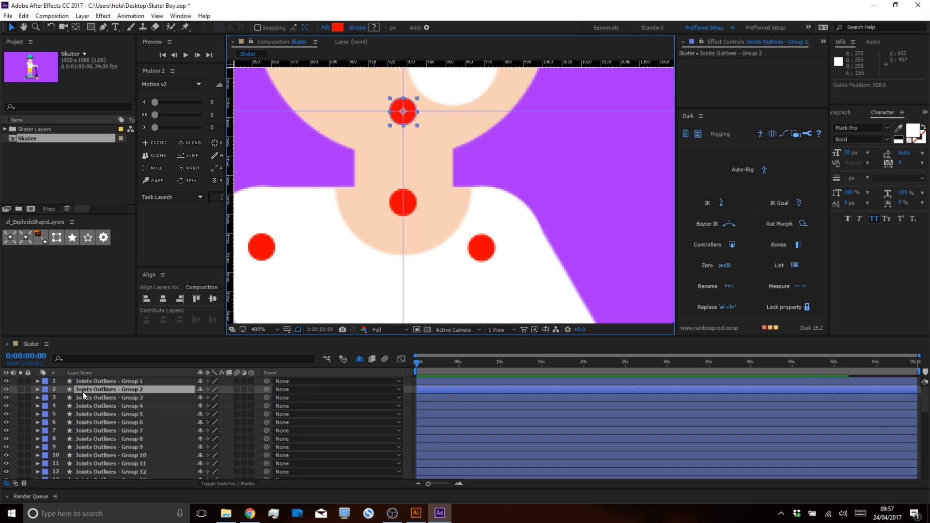
scroll(83, 392, "down", 1)
left_click(88, 438)
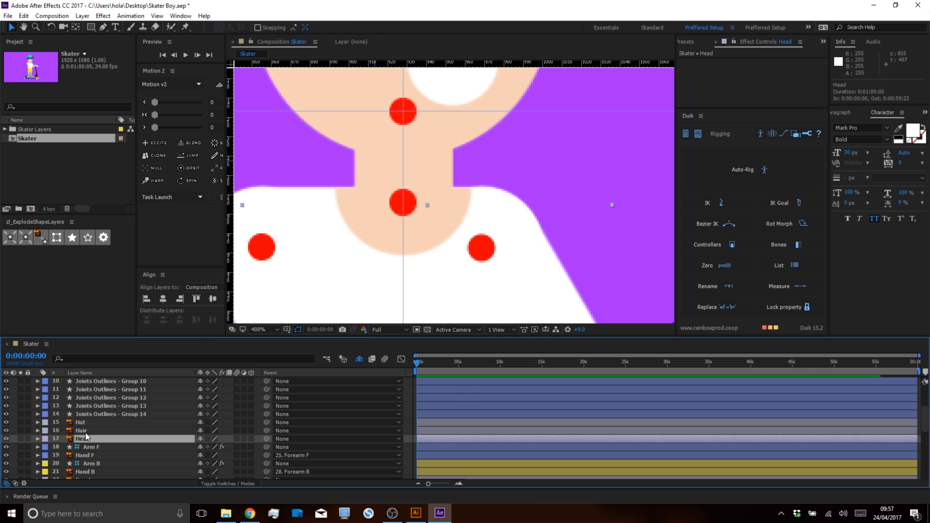
scroll(417, 155, "down", 4)
key("space")
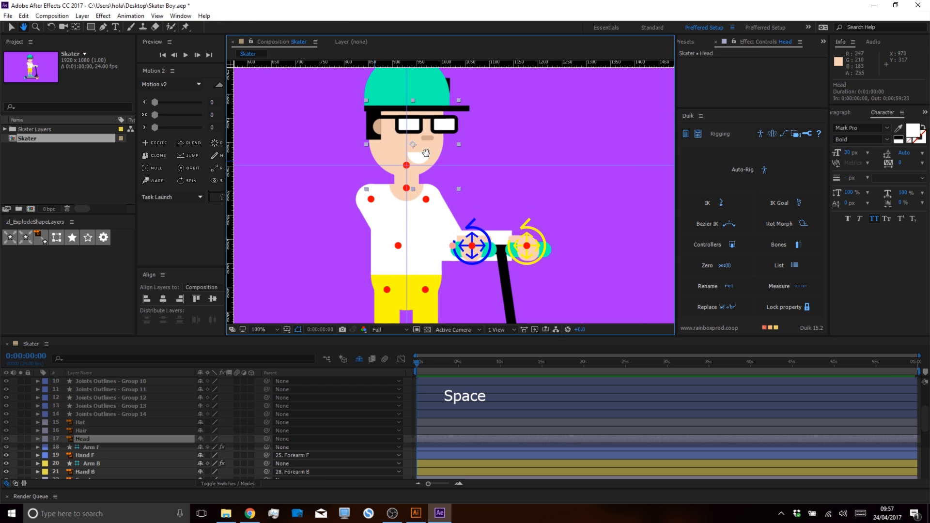
left_click(71, 423)
left_click(85, 430, "shift")
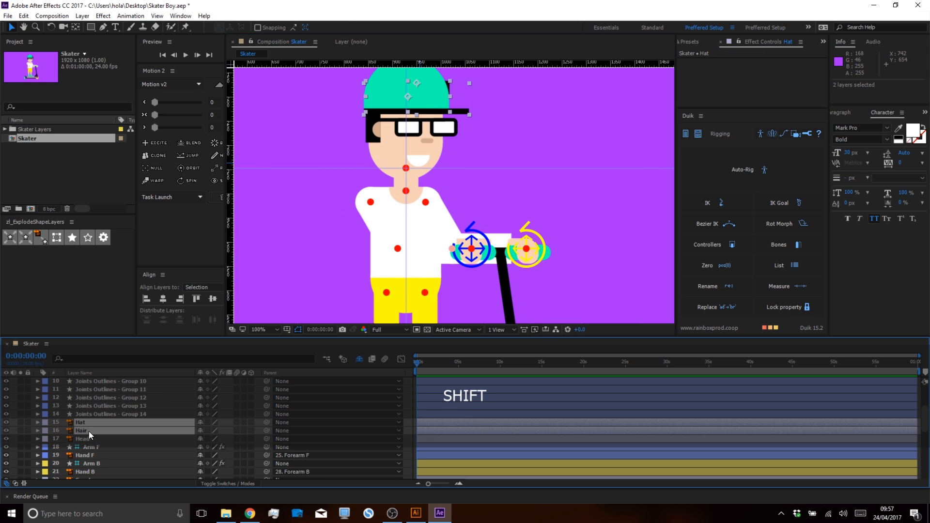
left_click_drag(269, 423, 94, 438)
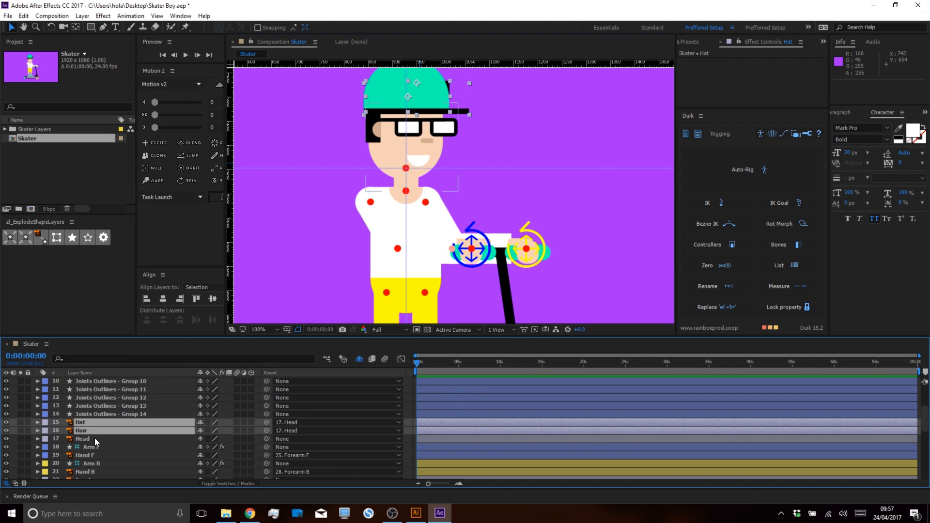
Hide the Hat layer to examine the hair underneath, and show the hat again.
left_click(77, 438)
left_click(76, 424)
left_click(7, 422)
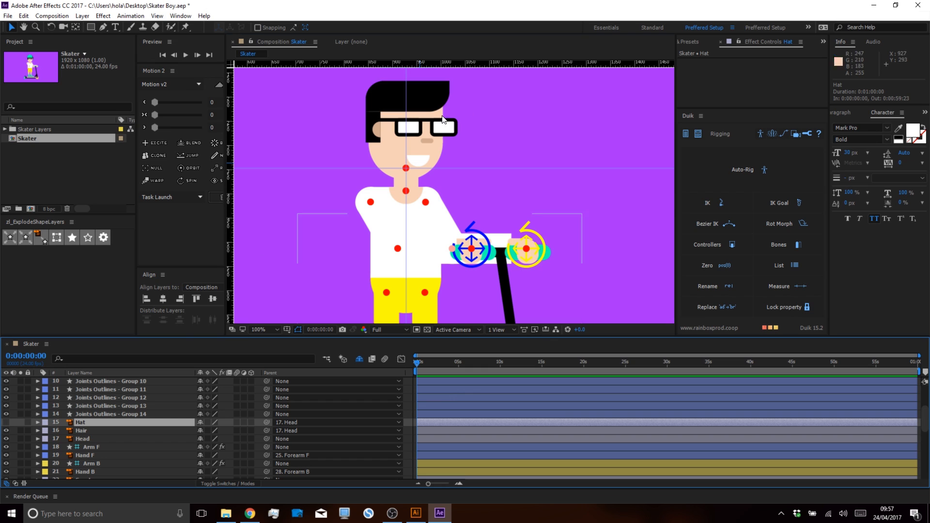
left_click(448, 86)
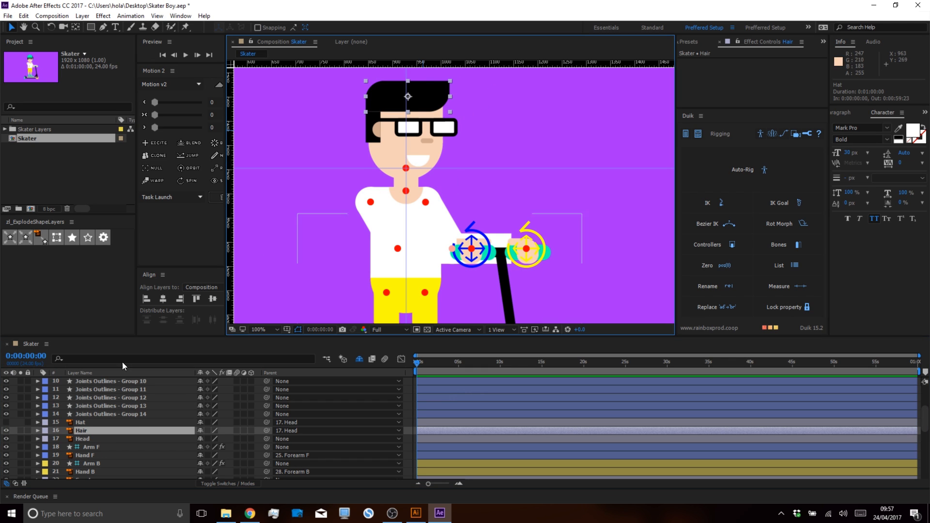
left_click(6, 422)
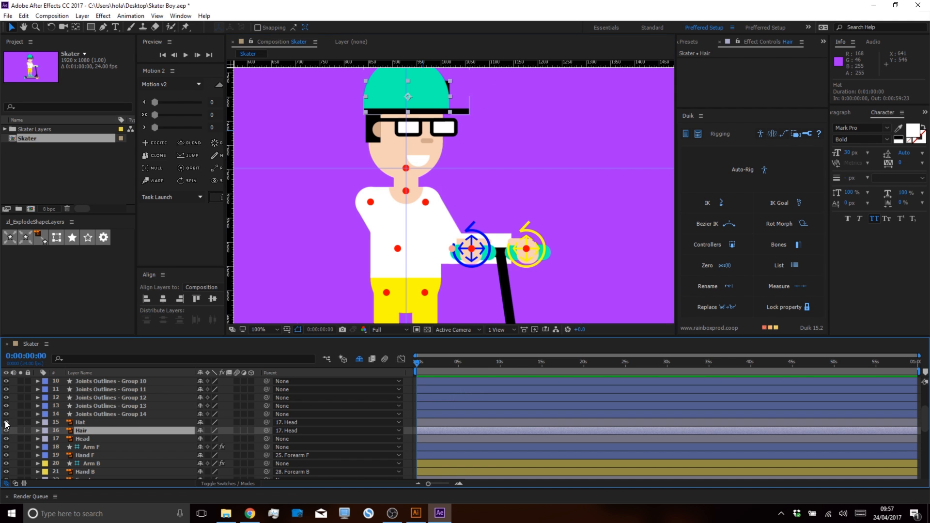
left_click(89, 437)
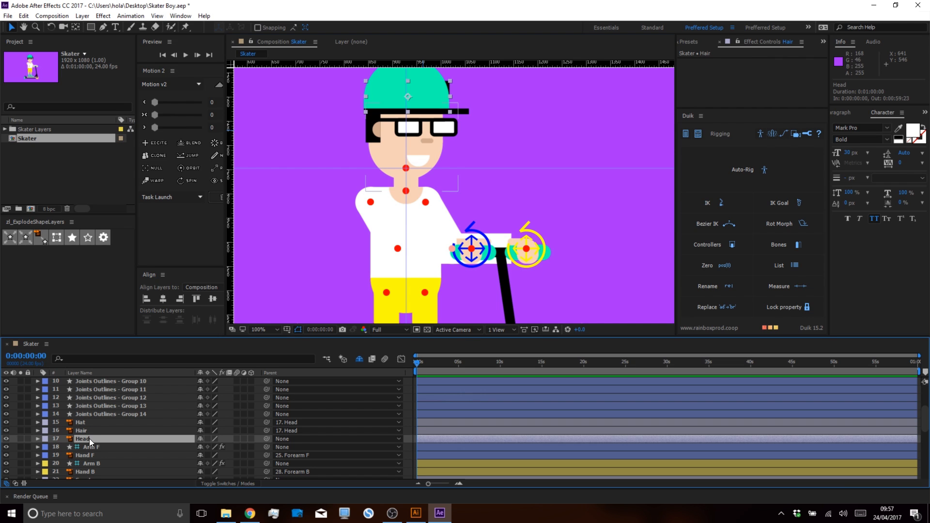
left_click(85, 423)
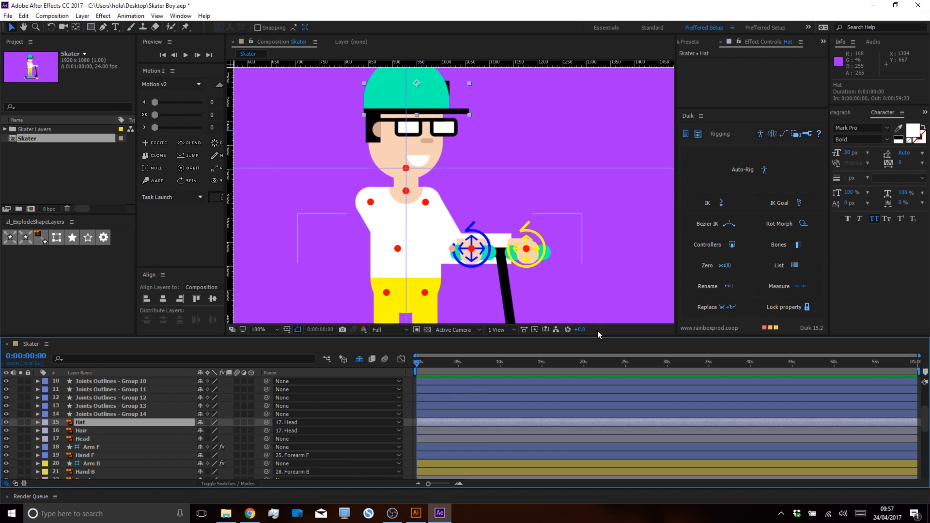
Draw a rectangle shape about 237 by 131 px on a new layer, covering the hat down to its brim.
left_click(225, 419)
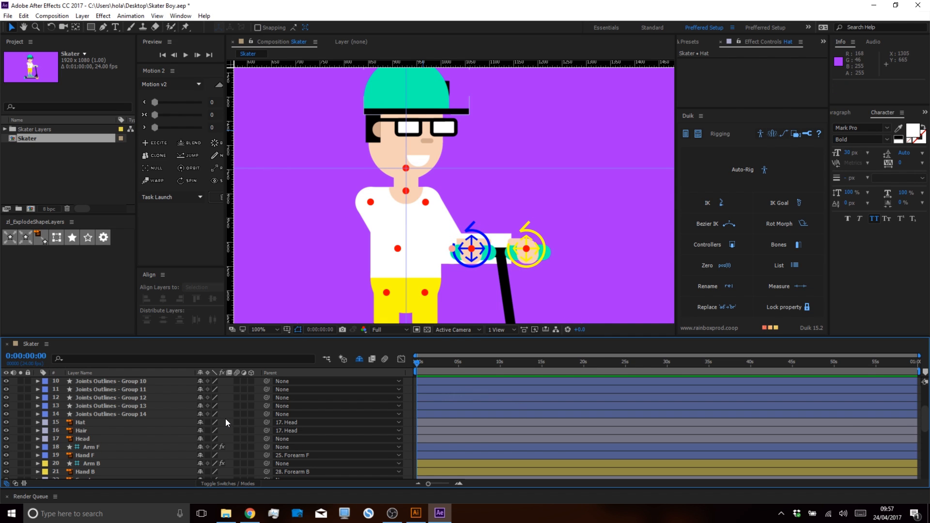
left_click(89, 28)
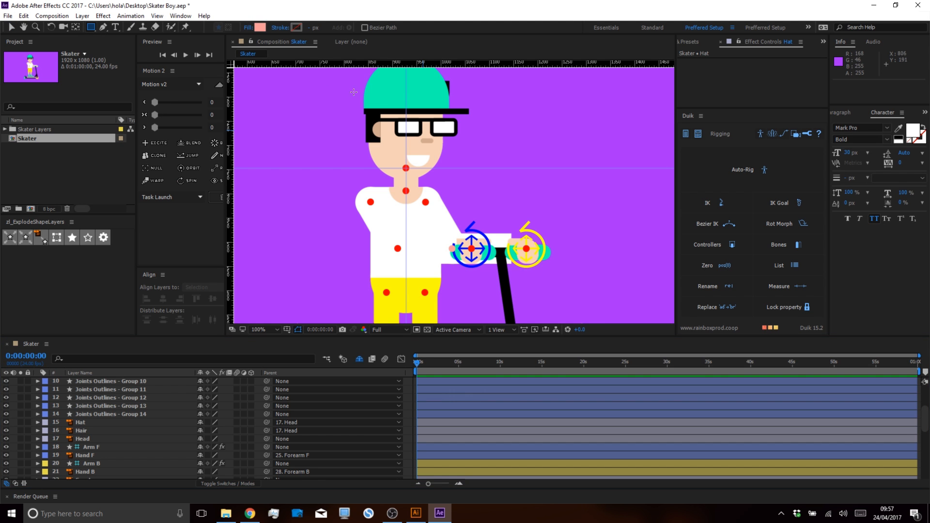
scroll(376, 88, "up", 1)
left_click_drag(379, 154, 514, 76)
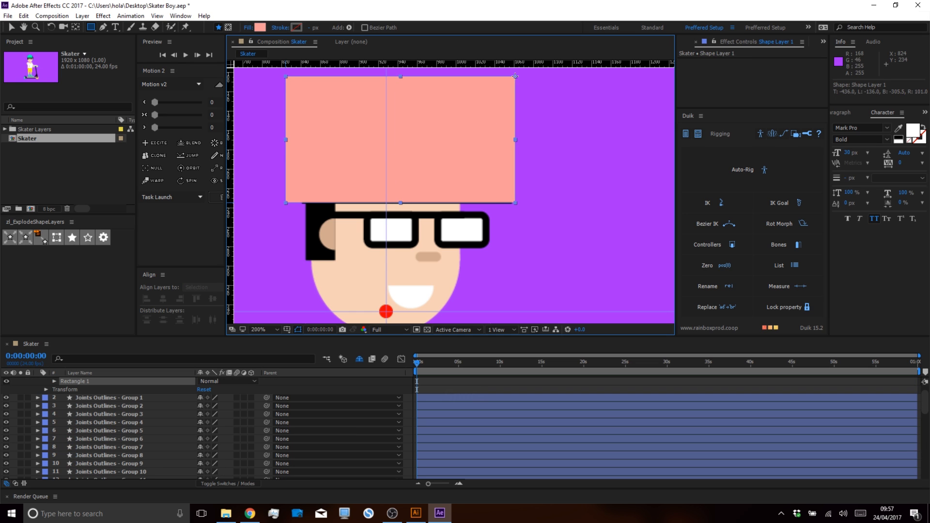
Rename the rectangle's shape layer as Hair Mask and place it directly above the Hair layer.
scroll(89, 400, "up", 1)
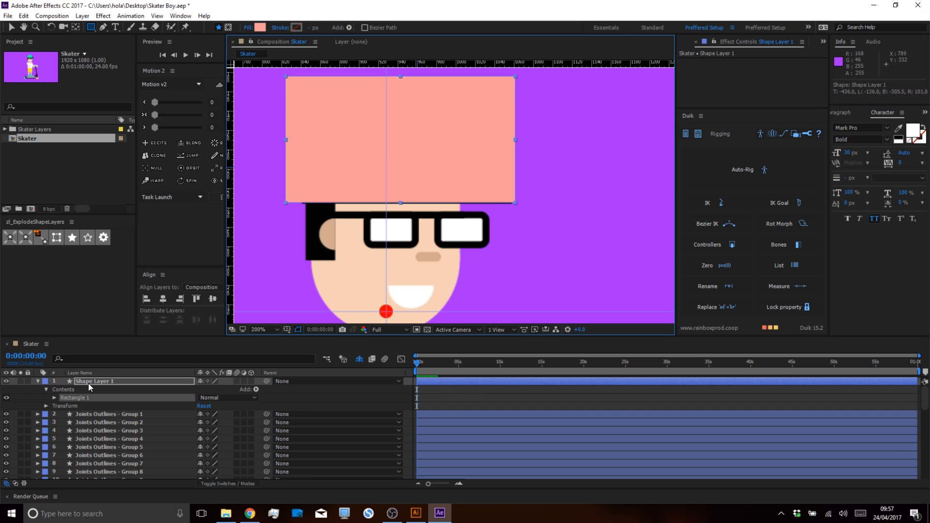
left_click(88, 381)
key("Return")
type("Mask")
key("Return")
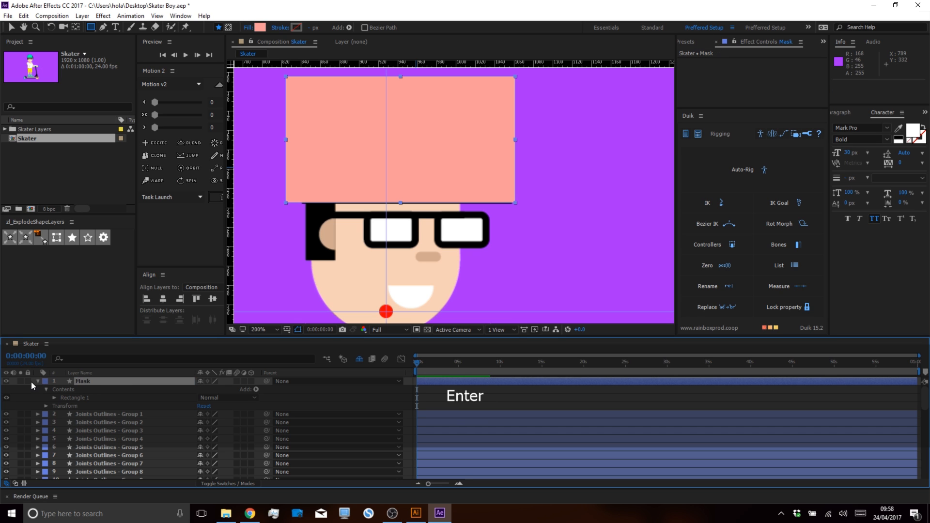
left_click(86, 382)
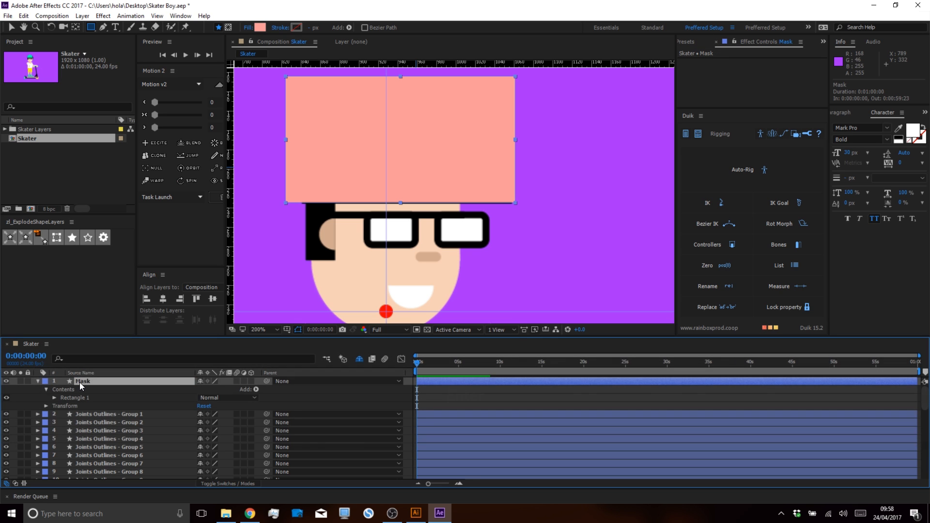
key("Return")
key("Left")
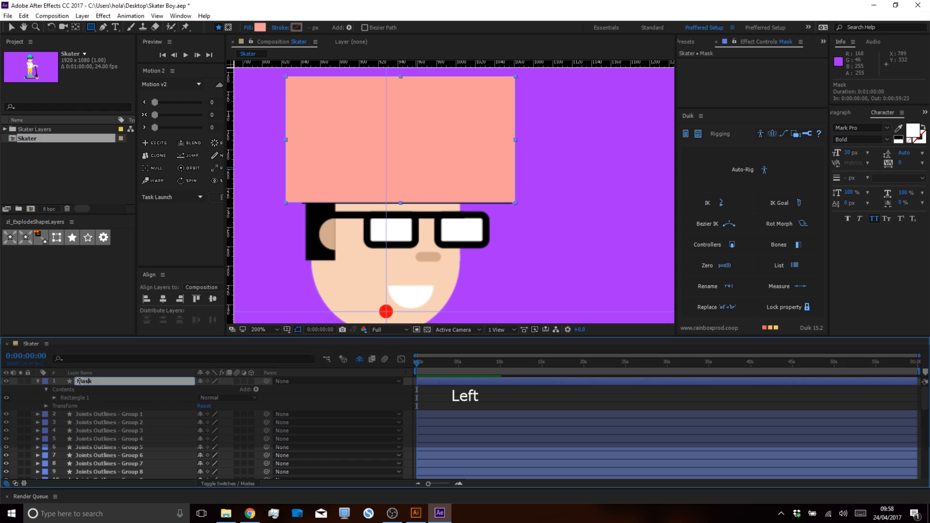
key("Left")
key("Left")
key("Left")
type("Hair")
key("Return")
left_click_drag(82, 384, 85, 413)
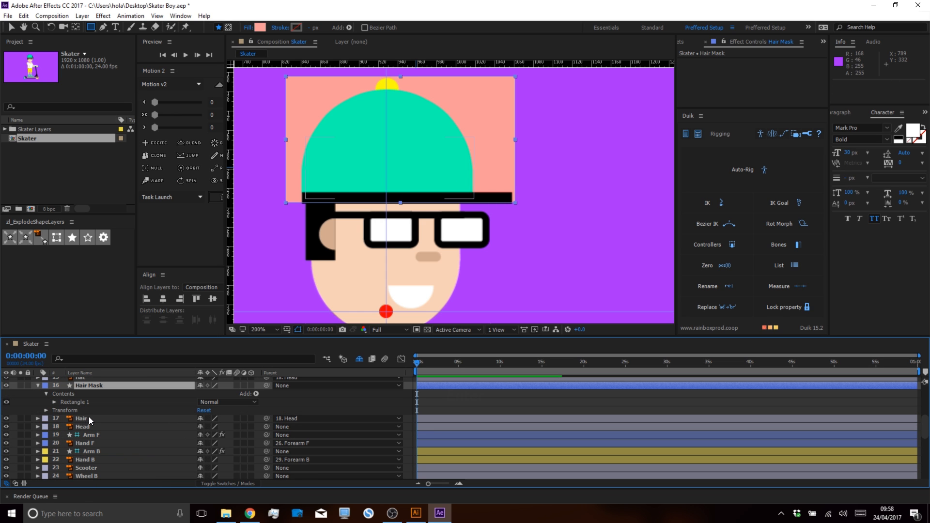
Set the Hair layer's track matte to Alpha Inverted Matte "Hair Mask".
left_click(88, 418)
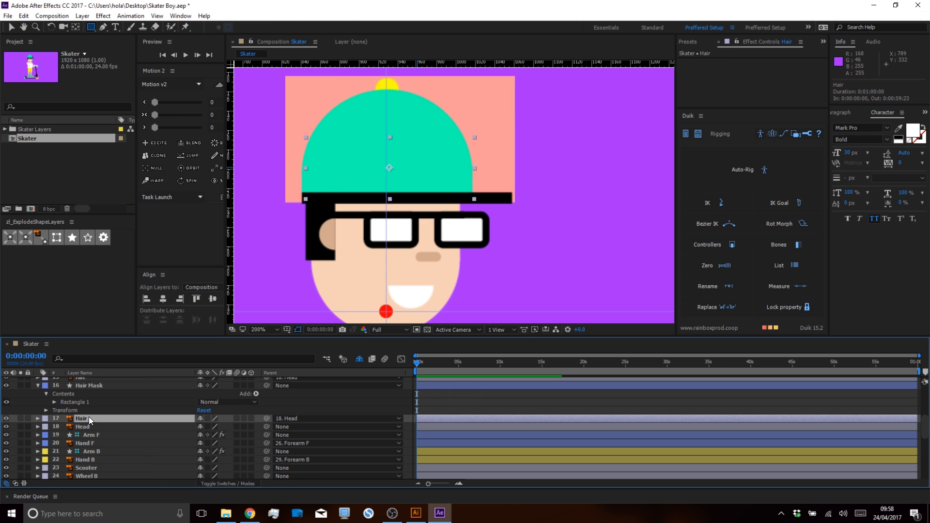
left_click(237, 484)
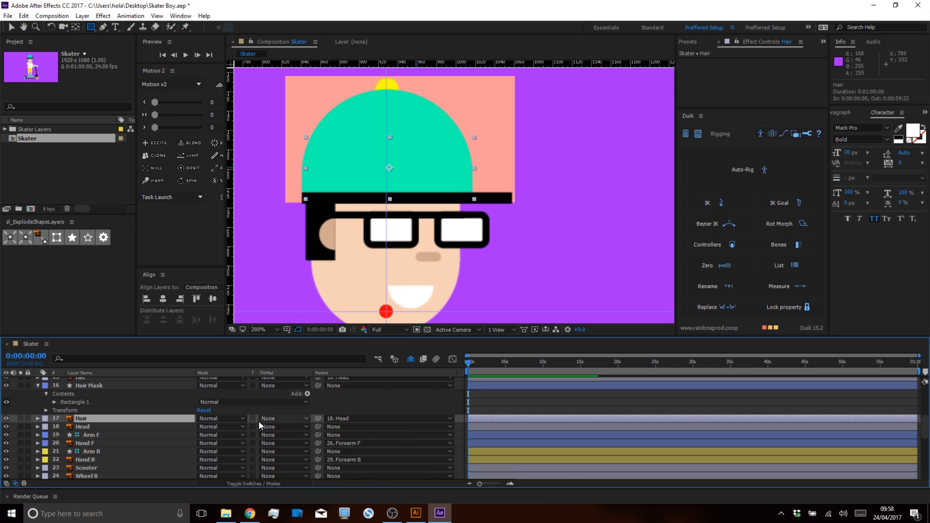
left_click(283, 418)
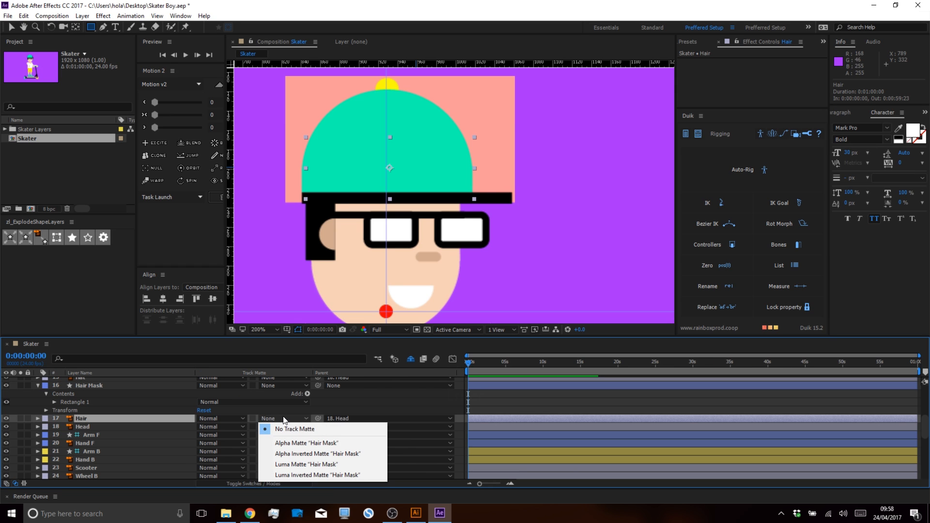
left_click(287, 444)
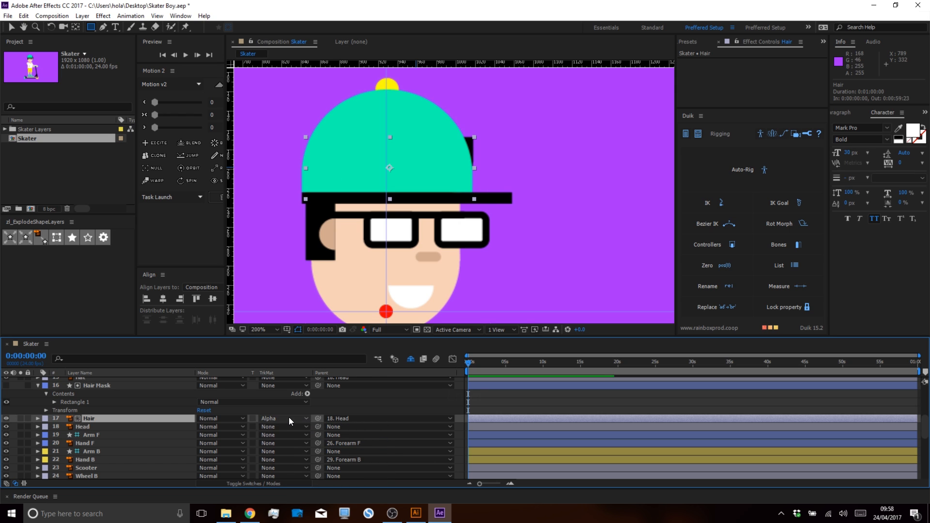
left_click(288, 417)
left_click(296, 454)
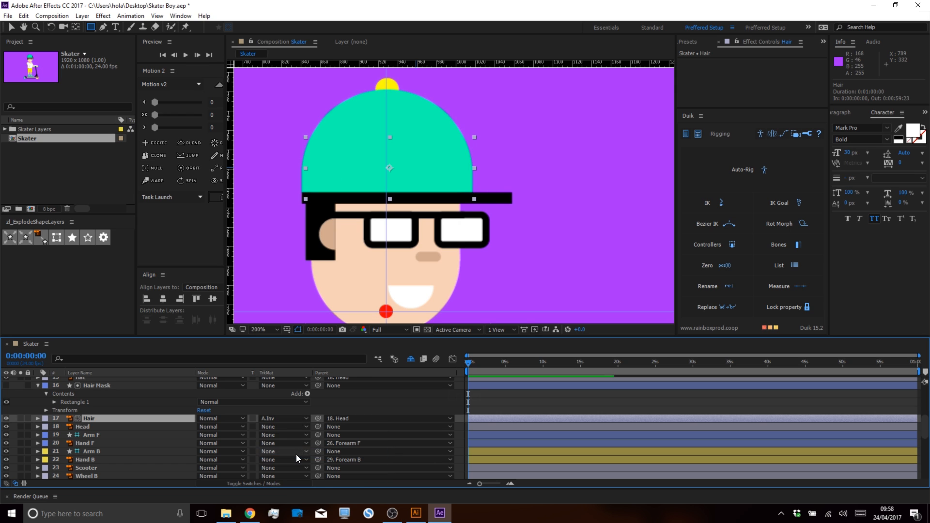
Test the hair's matte by moving the Hair Mask layer, undo the movement and collapse the layer's properties.
left_click(91, 385)
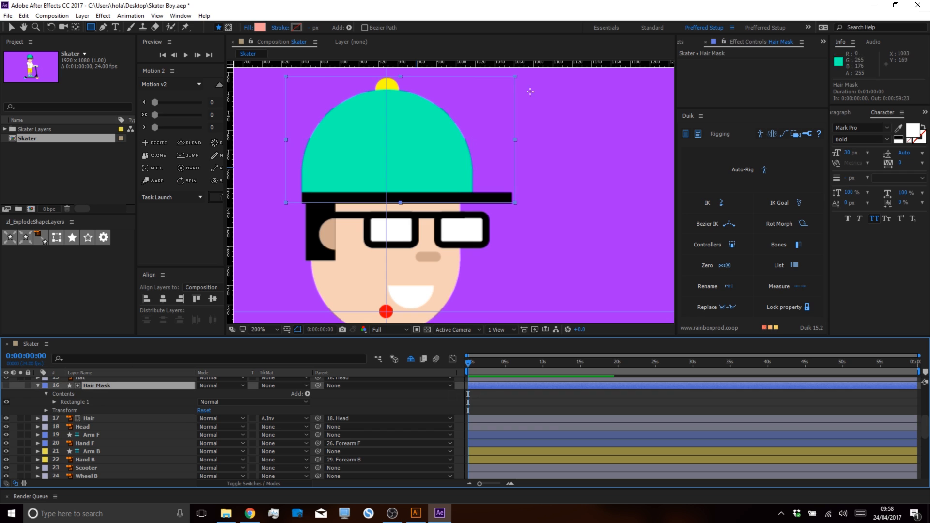
key("v")
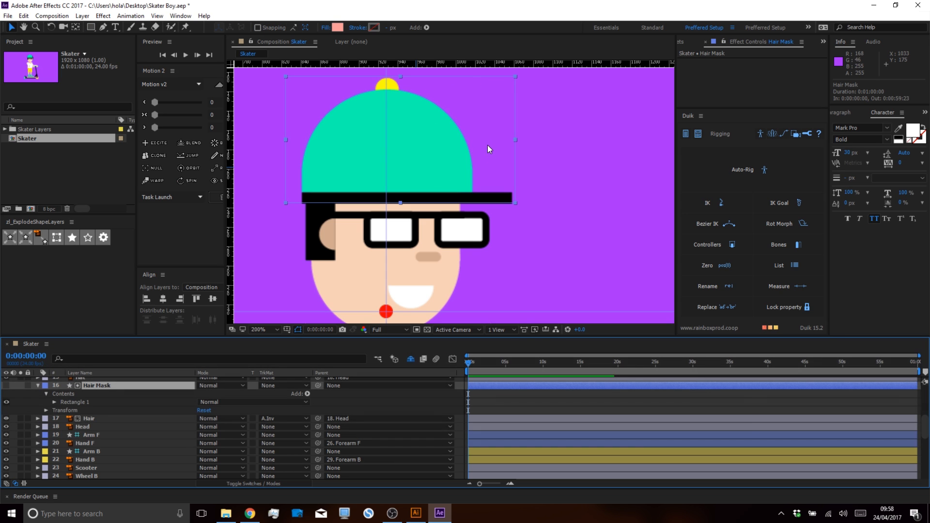
left_click_drag(486, 143, 550, 74)
key("ctrl+z")
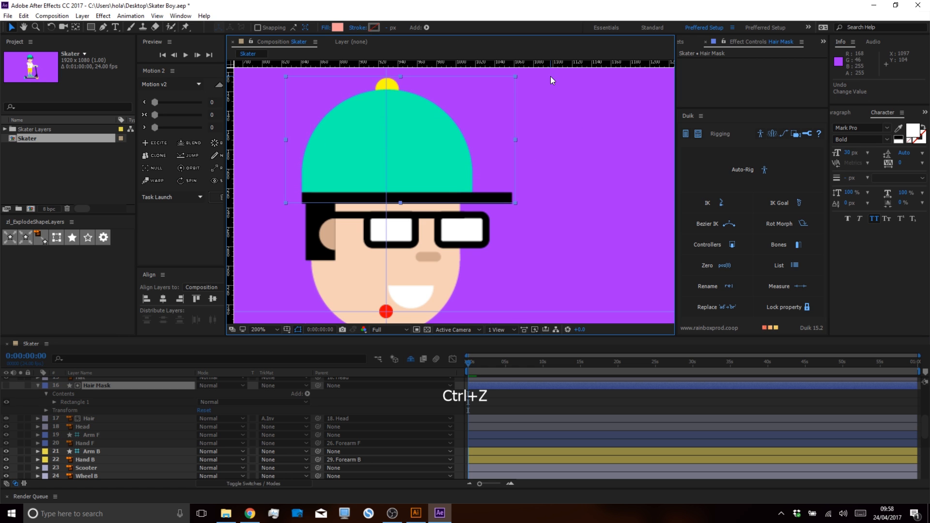
left_click(38, 385)
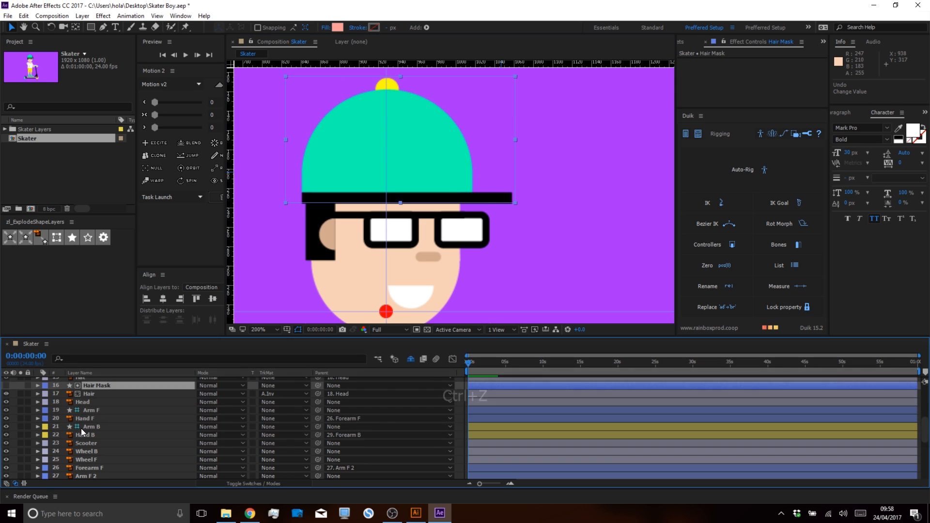
Parent the Hair Mask layer to the Hat layer.
key("space")
scroll(97, 424, "up", 1)
left_click(101, 417)
left_click_drag(318, 417, 81, 410)
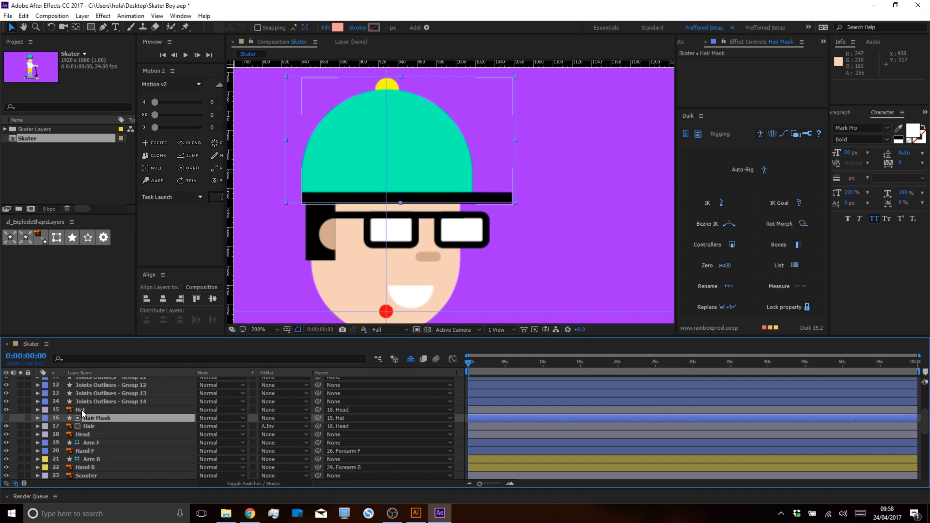
Test the mask's parenting by moving the Hat layer and undo the movement.
left_click(82, 410)
left_click_drag(440, 167, 439, 131)
key("ctrl+z")
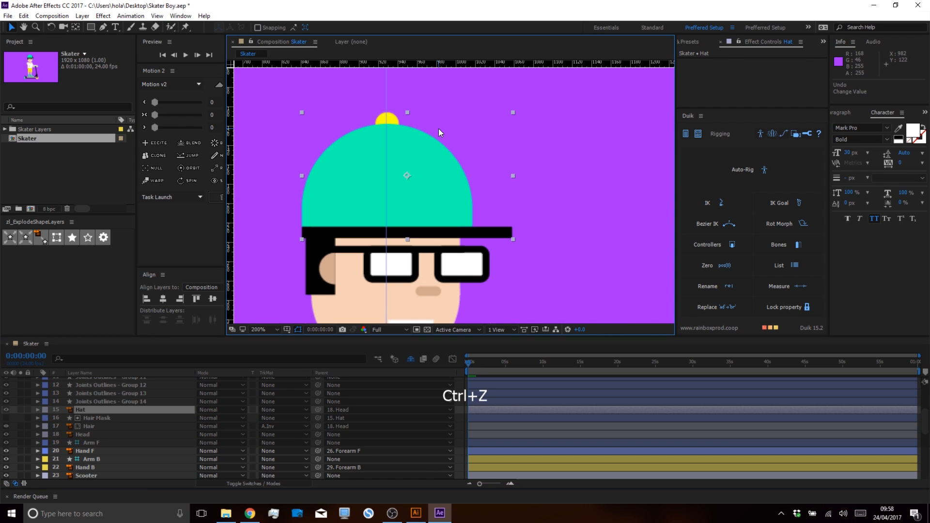
Lock the Hair Mask and Hair layers and mark both as shy so they are hidden from the layer list.
left_click(92, 418)
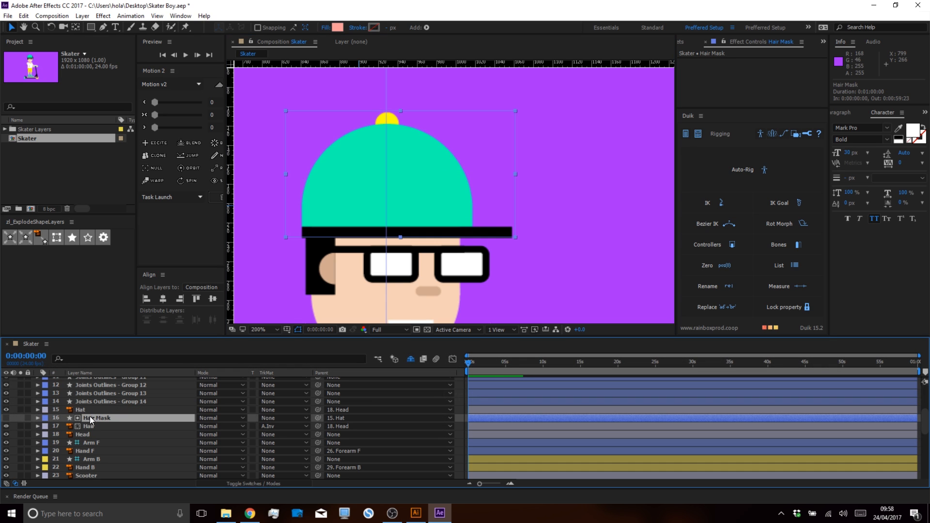
left_click(27, 418)
left_click(256, 483)
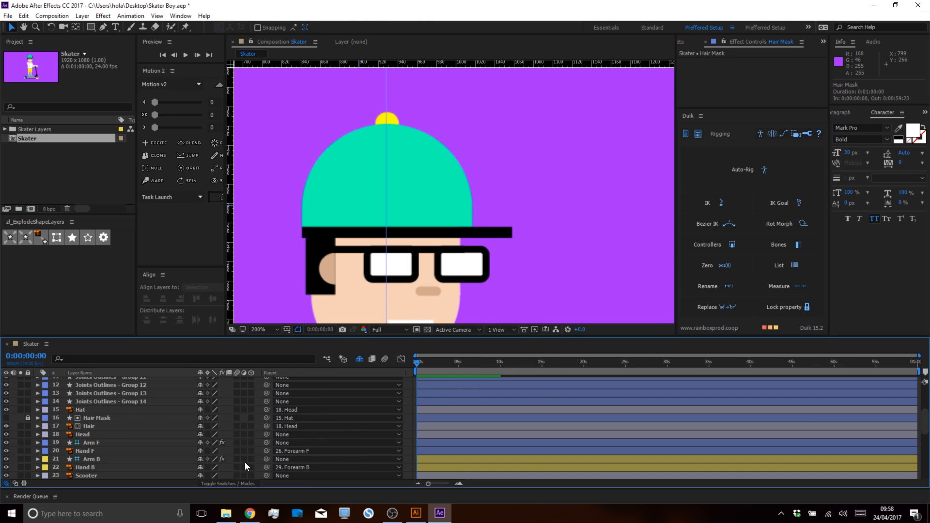
left_click(199, 417)
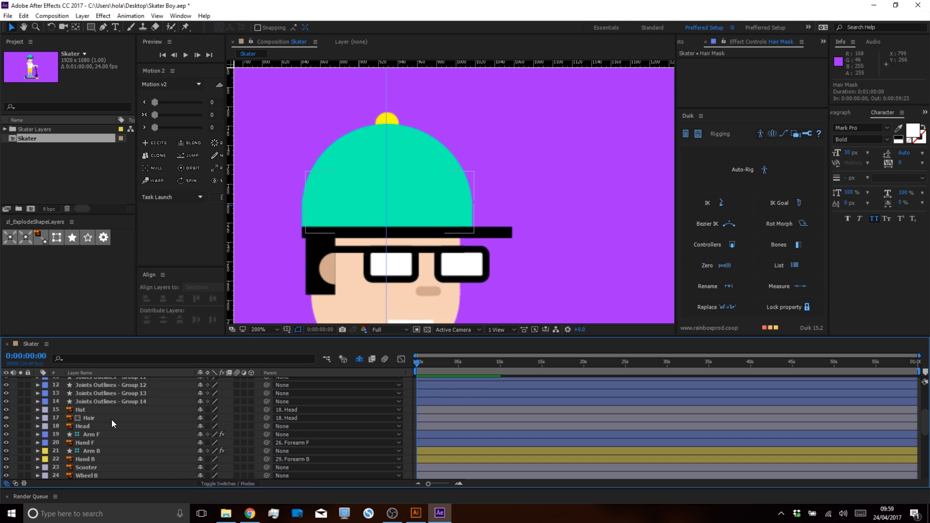
left_click(89, 415)
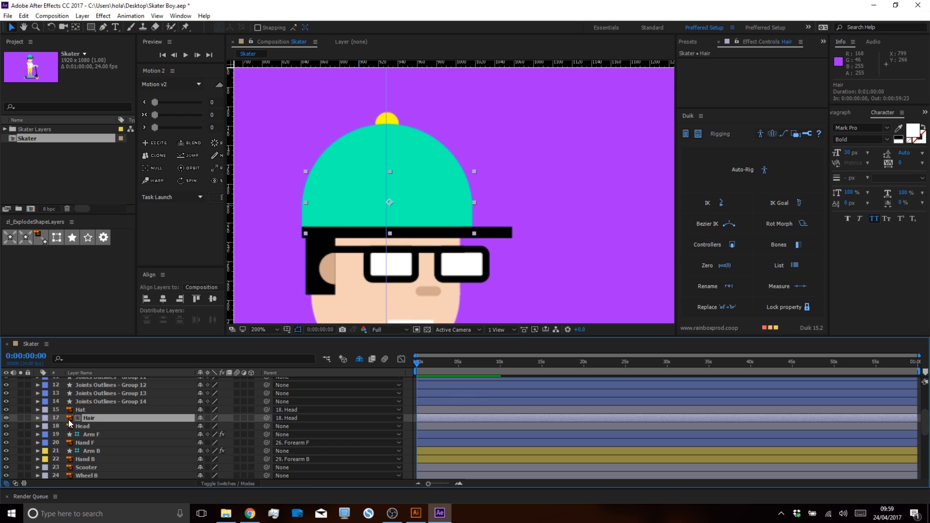
left_click(26, 417)
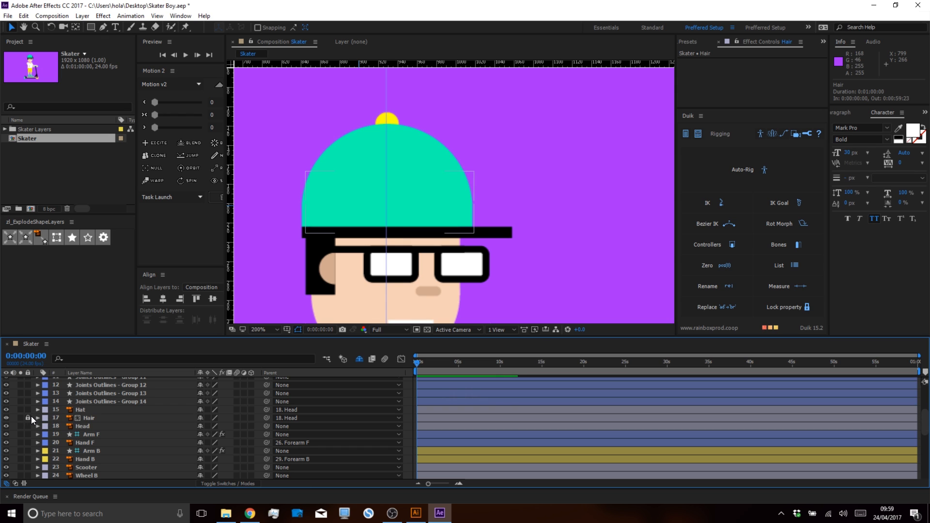
left_click(200, 417)
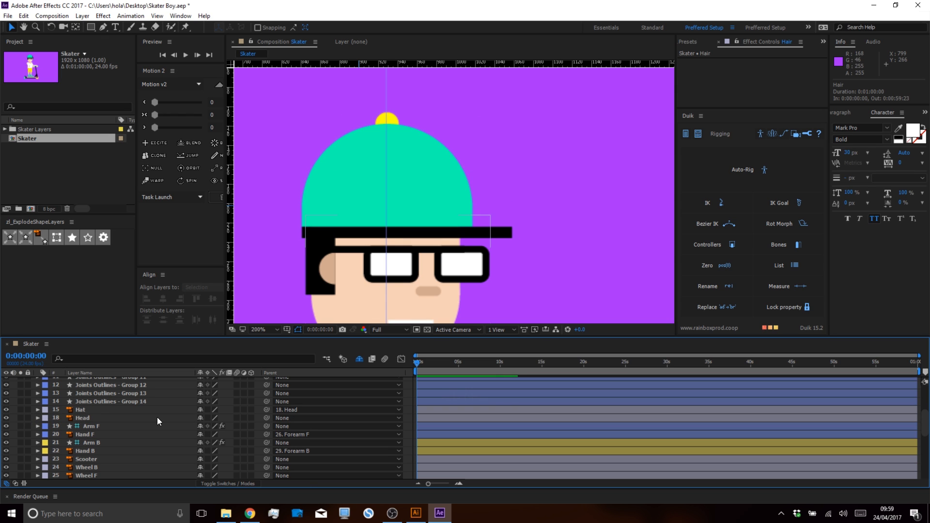
Set the label colour of the Hat and Head layers to Fuchsia.
left_click(86, 410)
left_click(86, 418, "shift")
left_click(44, 419)
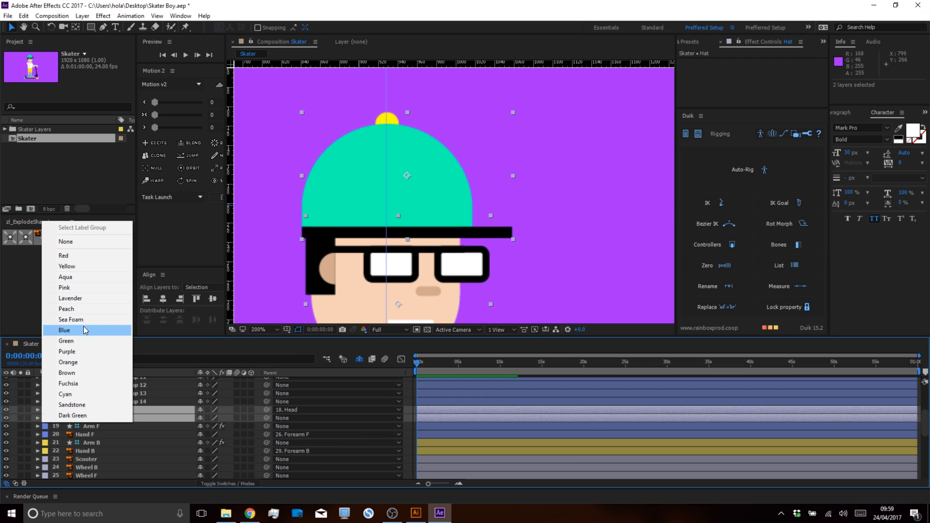
left_click(82, 385)
Move the Head layer's anchor point onto the centre of the red joint marker at the chin.
left_click(103, 417)
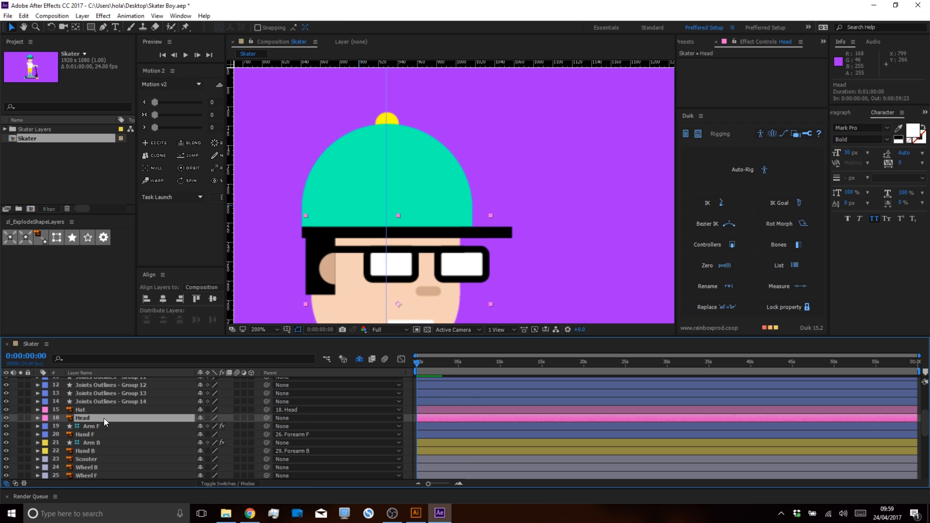
left_click_drag(402, 272, 402, 123)
key("y")
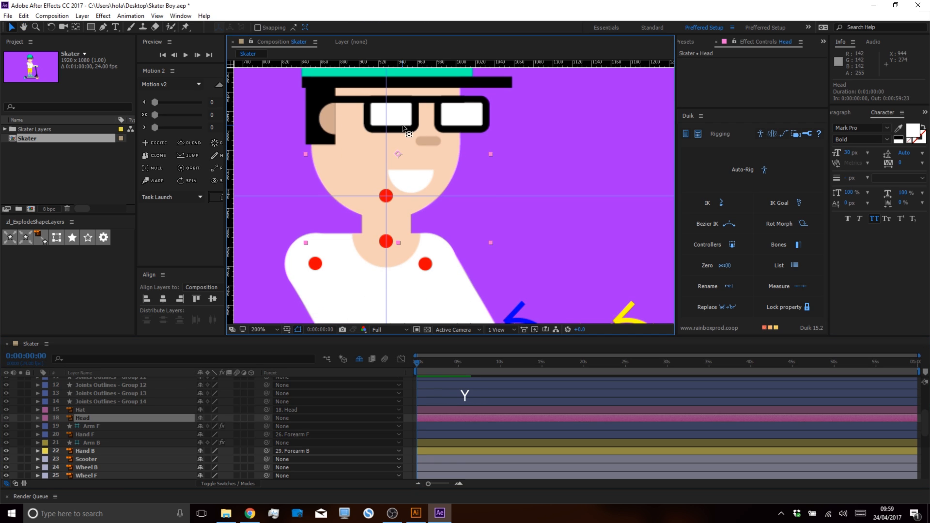
left_click_drag(397, 166, 385, 207)
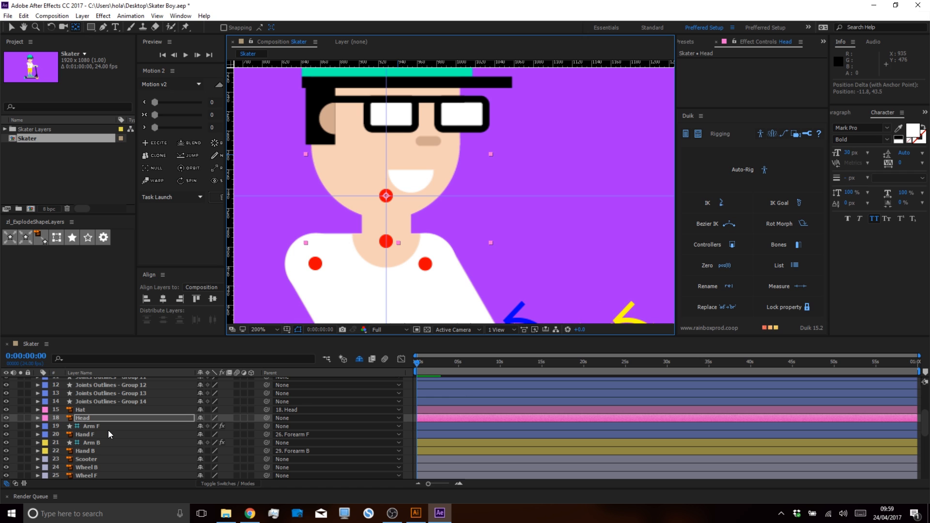
Test the Head layer's pivot by changing its rotation and undo the rotation.
key("r")
mouse_move(209, 428)
left_mouse_down()
mouse_move(180, 430)
mouse_move(219, 434)
mouse_move(188, 435)
mouse_move(203, 439)
left_mouse_up()
key("ctrl+z")
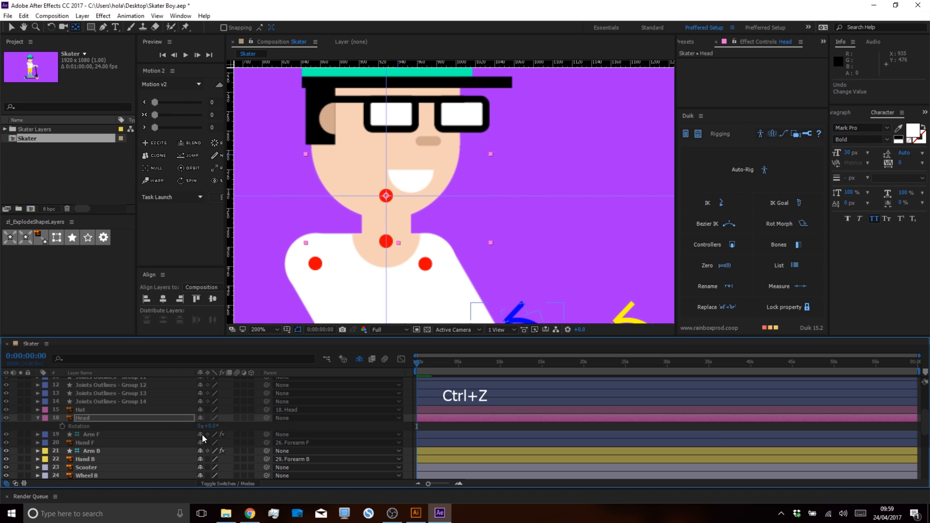
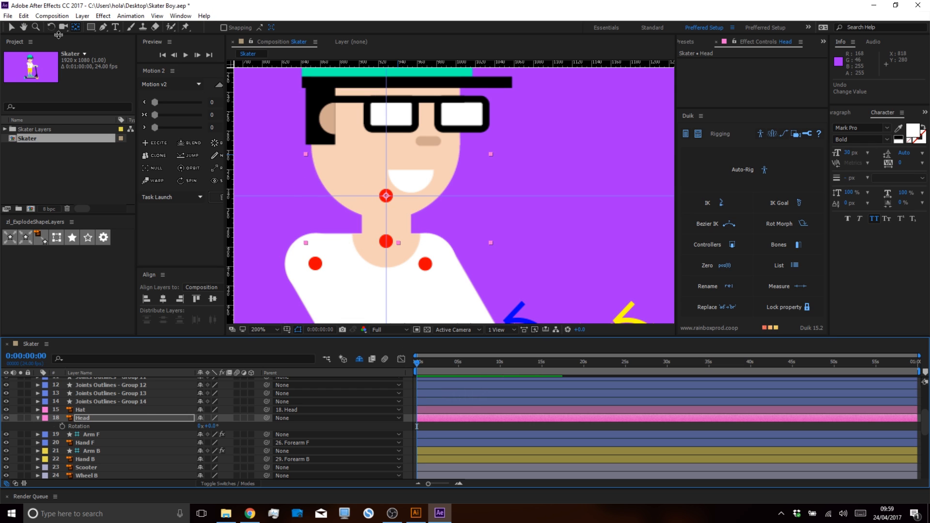
Set the Rectangle tool's fill to the character's skin colour, sampled from the artwork, with no layer selected.
left_click(93, 27)
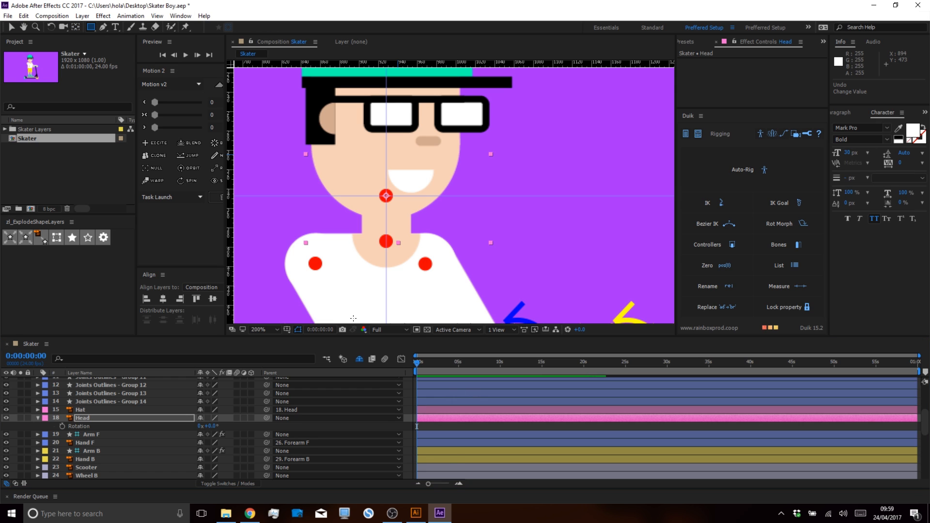
left_click(454, 424)
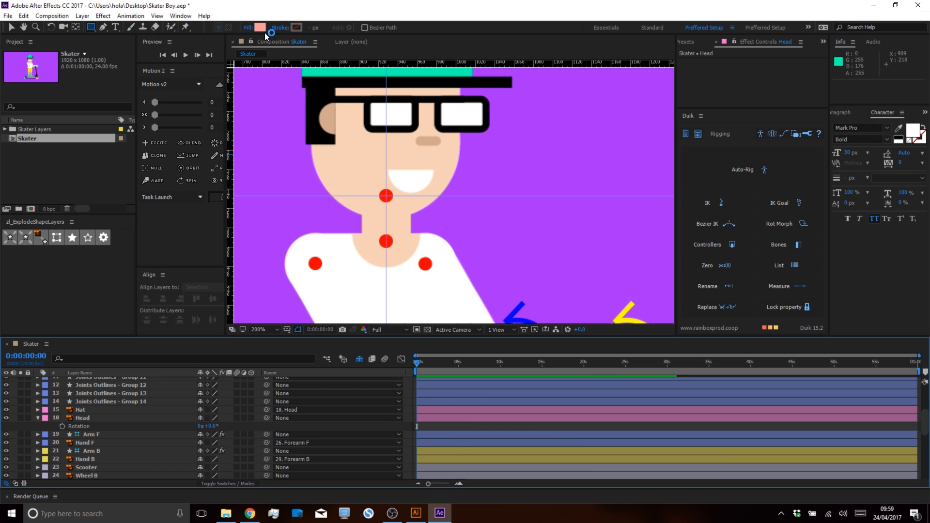
left_click(715, 174)
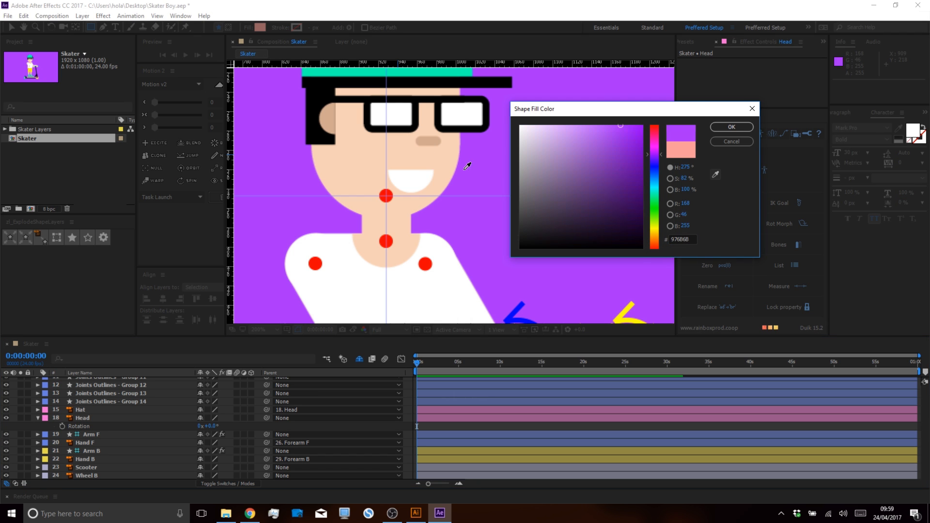
left_click(718, 128)
Draw a neck-wide rectangle on a new shape layer, from the chin joint down to the joint at the neck's base.
scroll(369, 225, "up", 2)
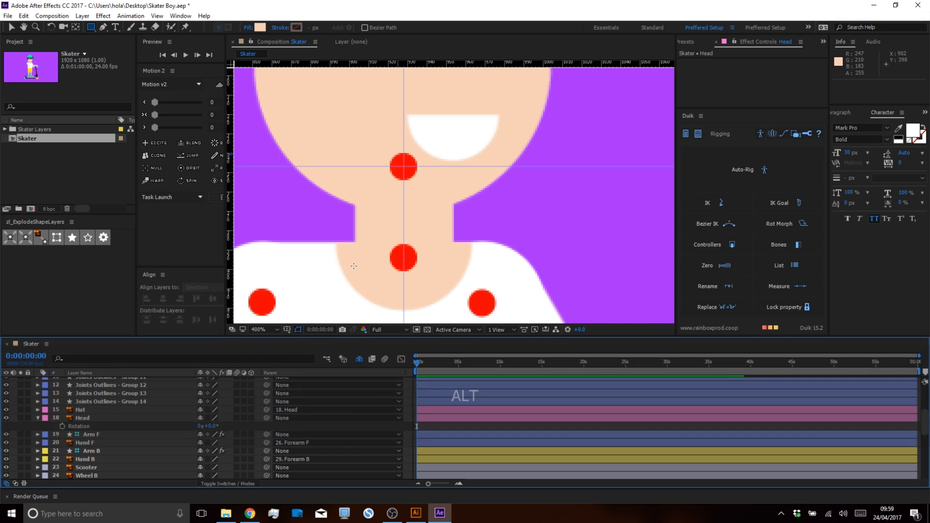
left_click_drag(352, 263, 454, 167)
key("v")
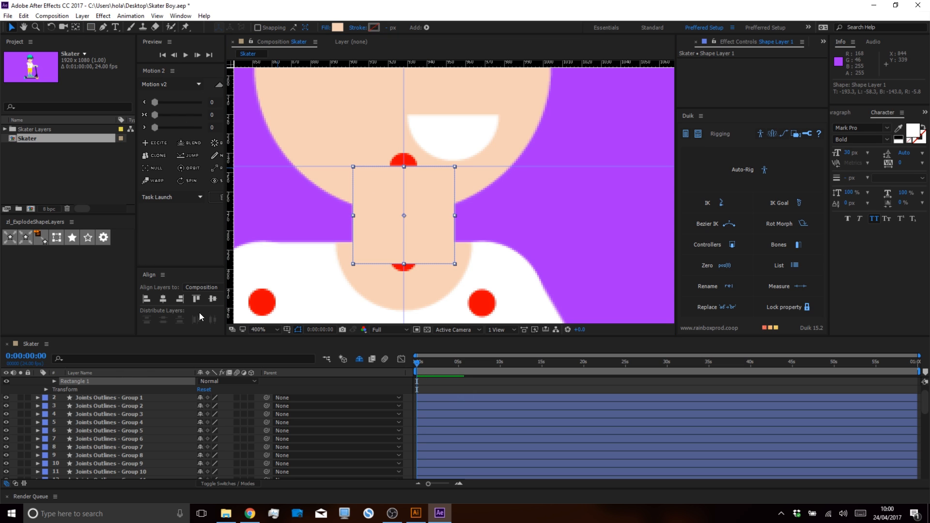
left_click(251, 388)
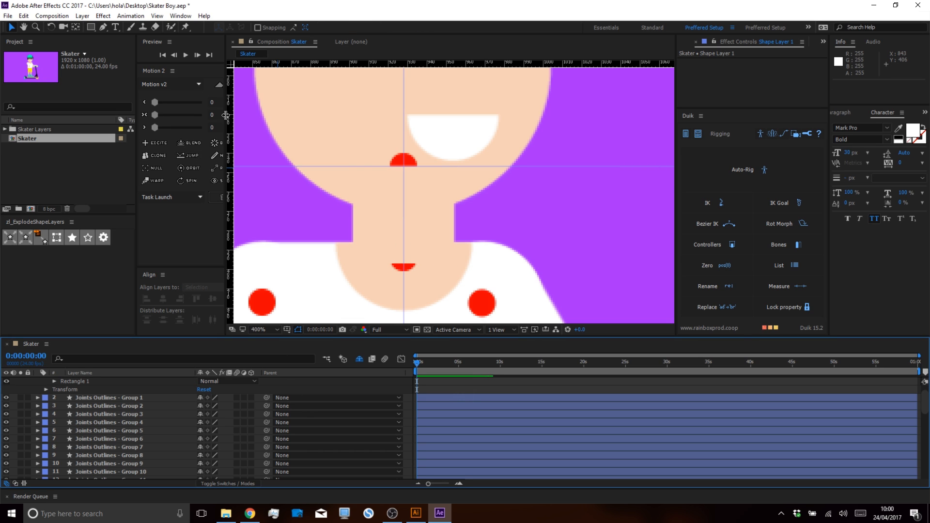
Widen the Motion 2 panel and centre the anchor point of Shape Layer 1 on its rectangle.
left_click_drag(225, 116, 267, 115)
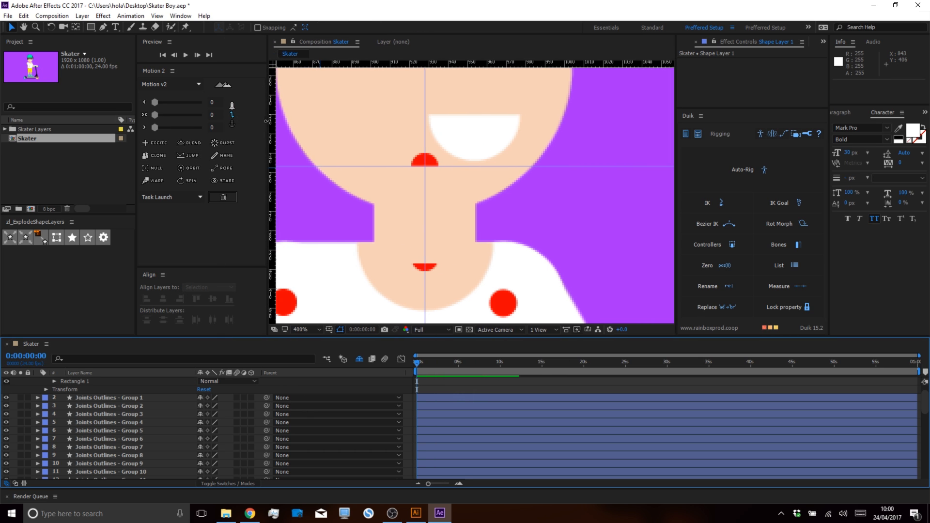
scroll(74, 418, "up", 1)
left_click(92, 374)
left_click(94, 381)
left_click(207, 115)
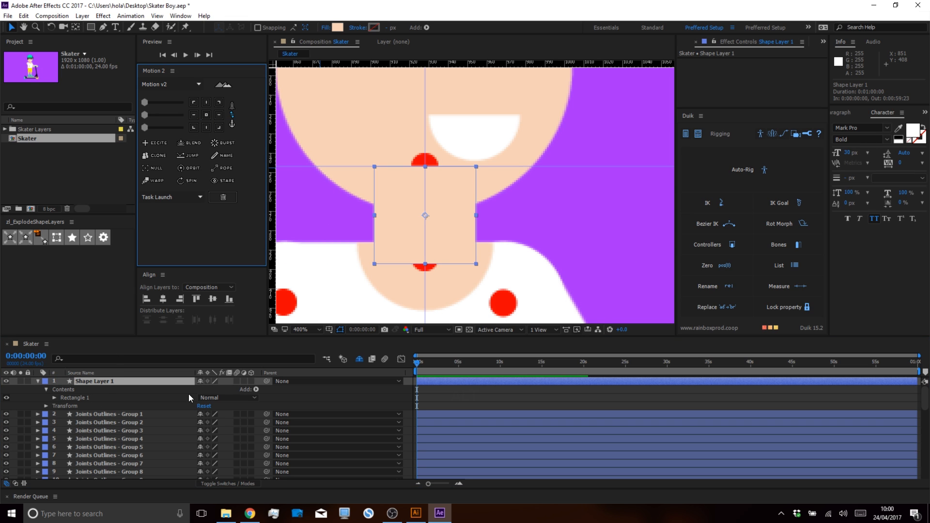
Rename the rectangle's shape layer as Neck and collapse its properties.
left_click(294, 402)
left_click(106, 384)
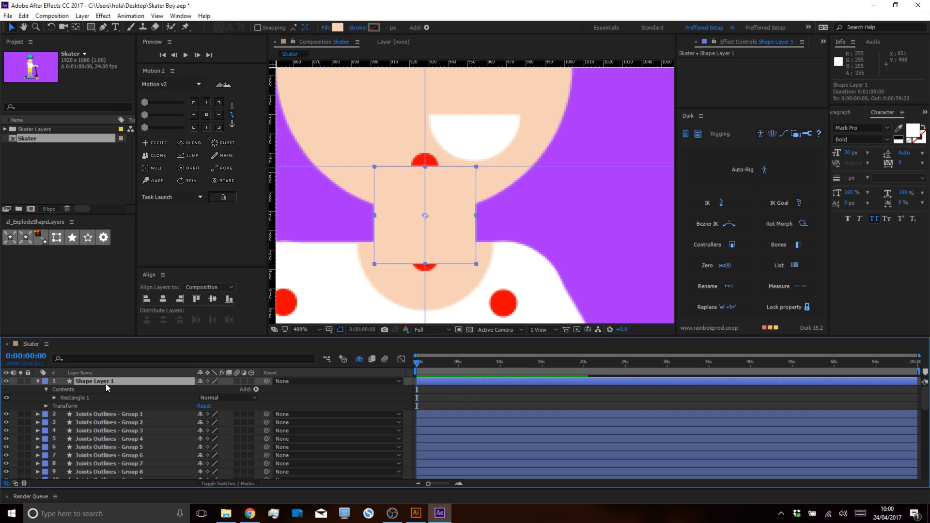
key("Return")
type("Necks")
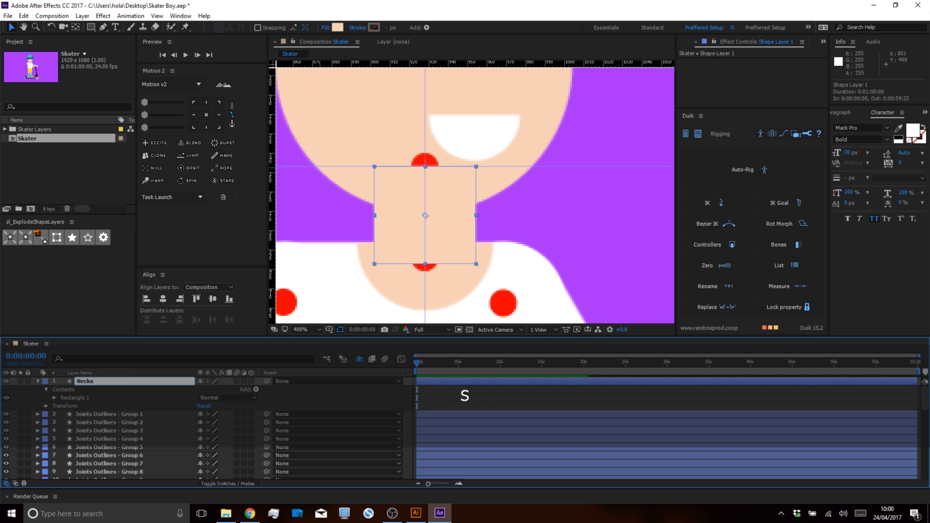
key("Return")
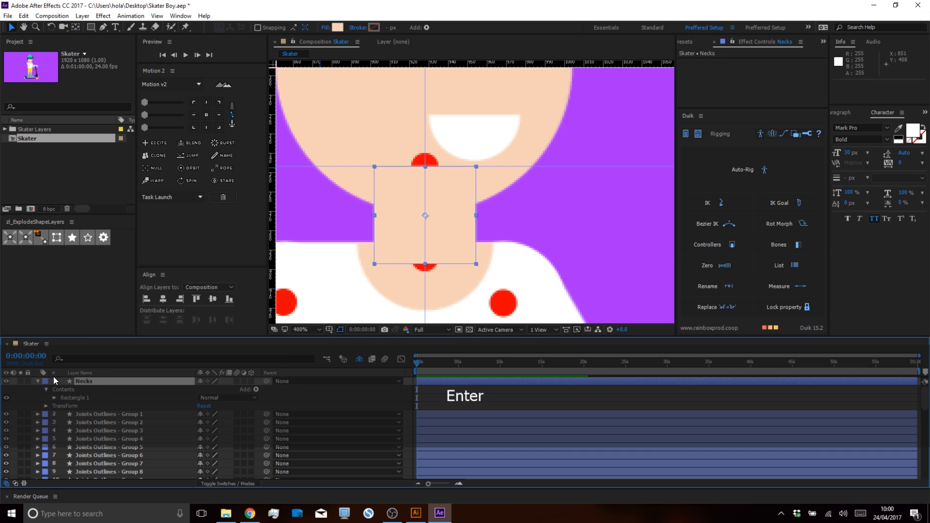
left_click(37, 381)
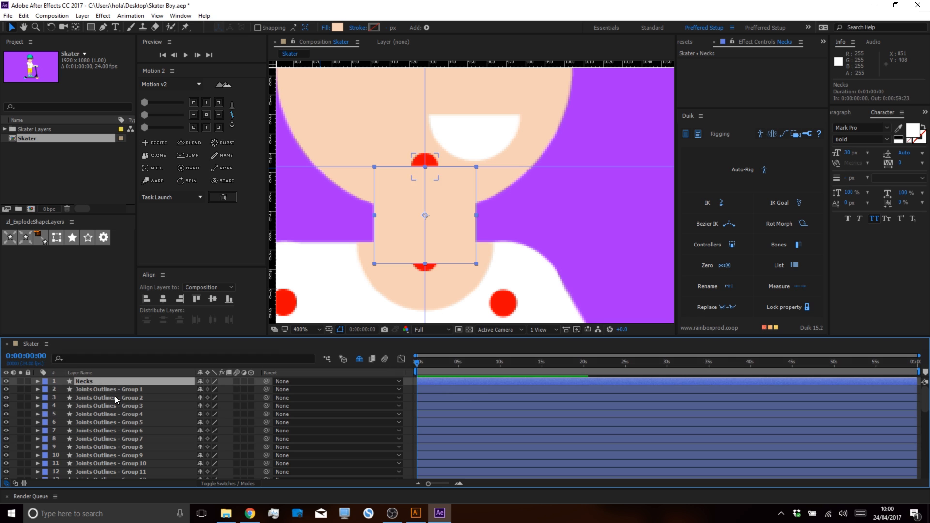
key("Return")
key("Right")
key("BackSpace")
key("Return")
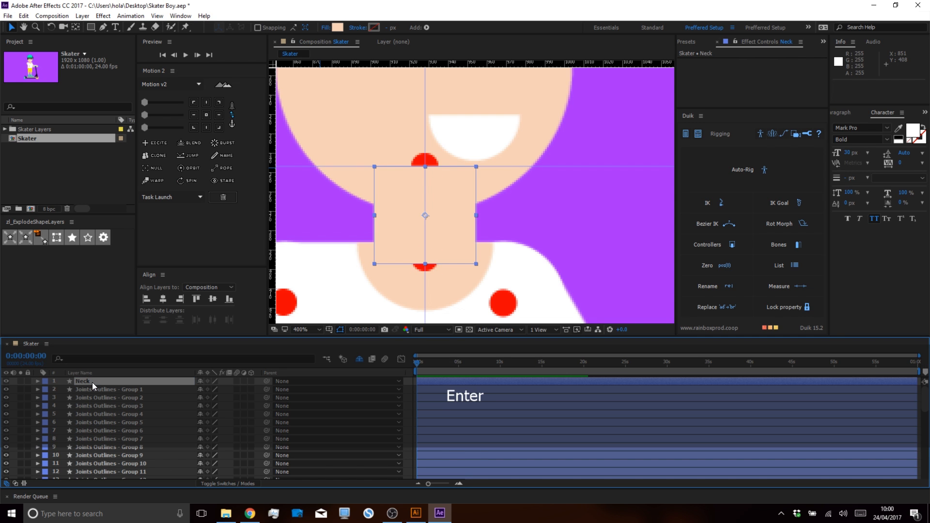
Place the Neck layer directly below the Head layer and set its label colour to Fuchsia.
left_click_drag(92, 382, 91, 449)
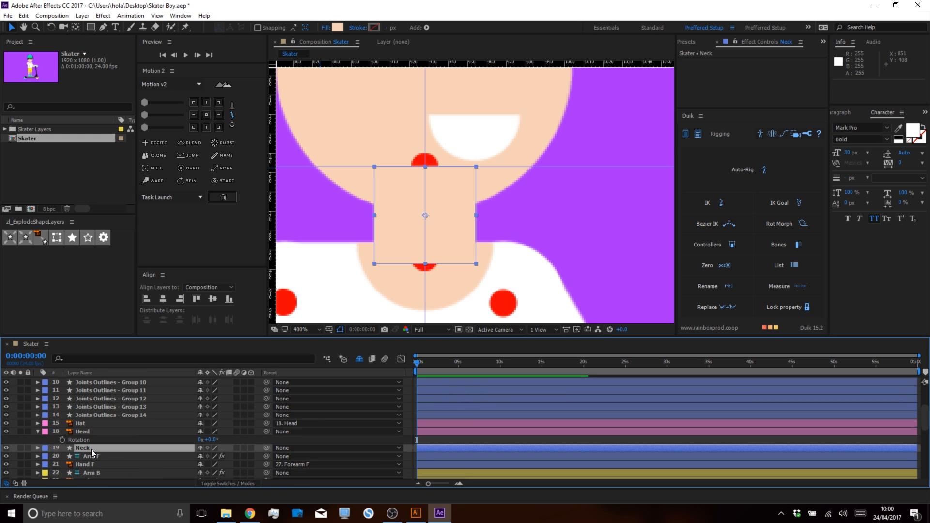
left_click(45, 449)
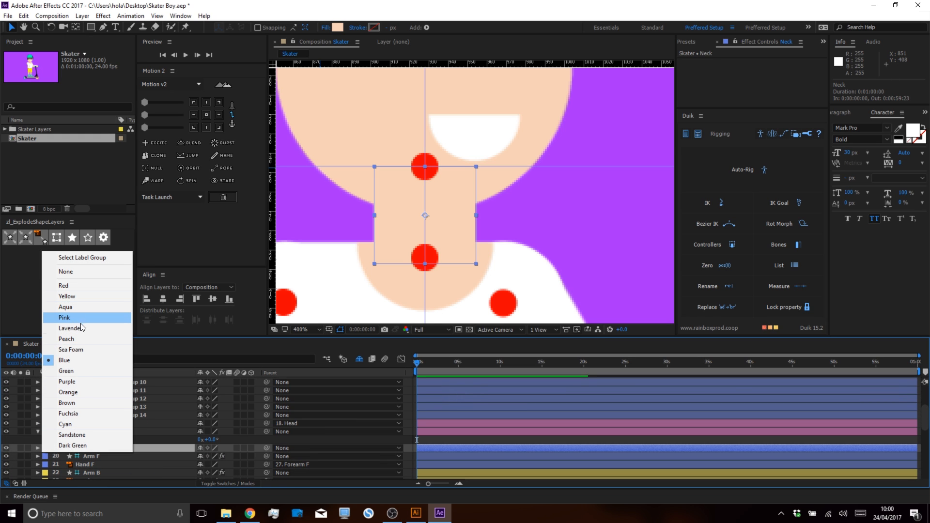
left_click(71, 410)
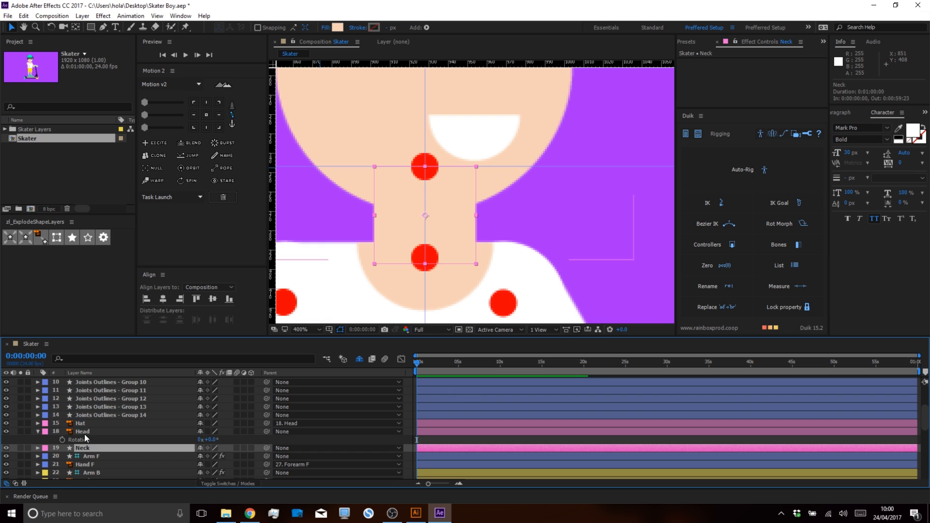
Switch to Skater.ai in Illustrator and delete the neck rectangle from the Head layer.
left_click(84, 431)
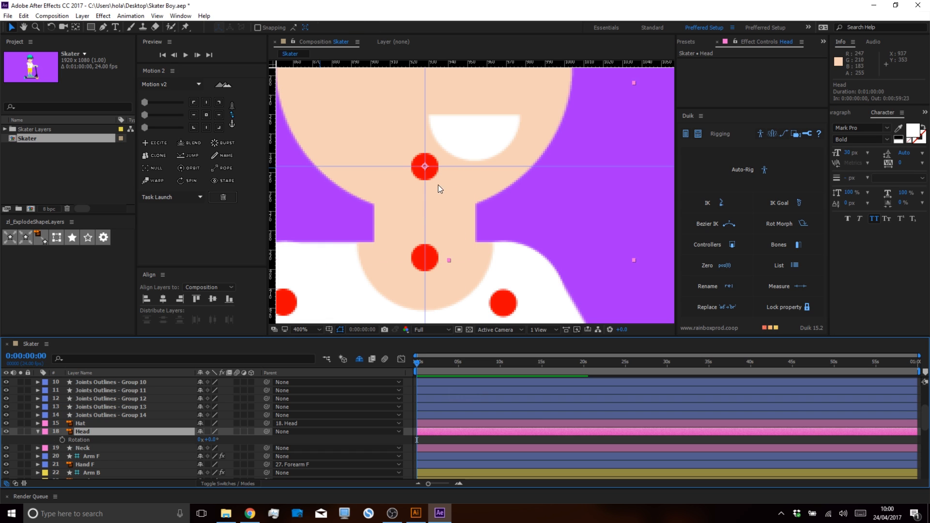
left_click(416, 513)
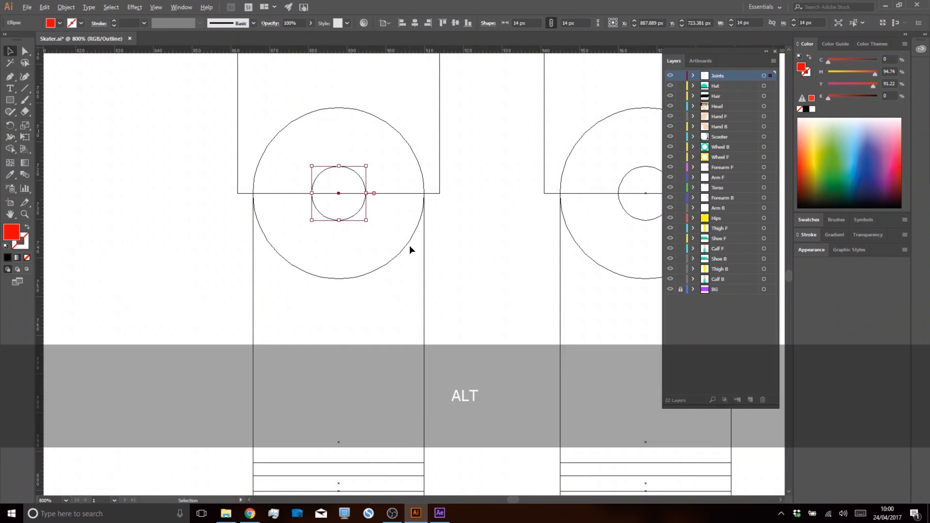
scroll(409, 245, "down", 4, "alt")
left_click(537, 226)
key("space")
left_click_drag(485, 121, 460, 292)
left_click(720, 106)
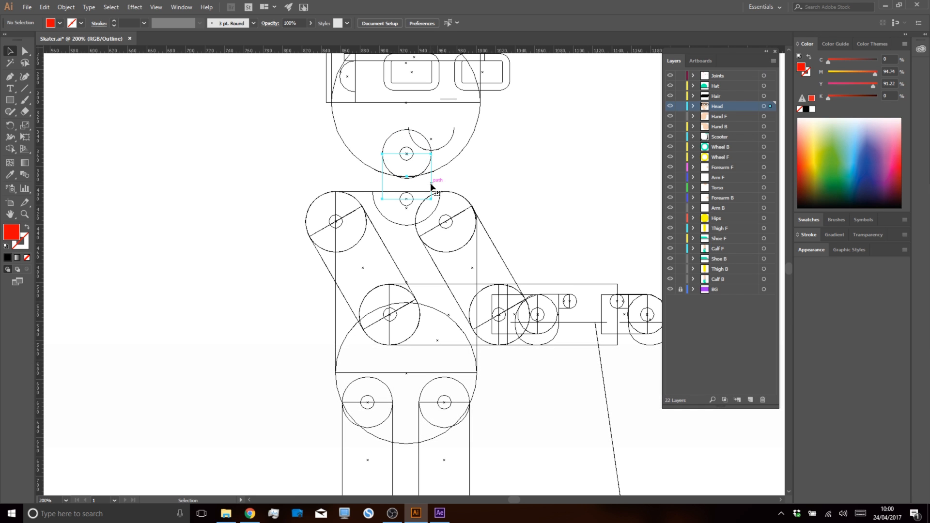
left_click(430, 185)
key("BackSpace")
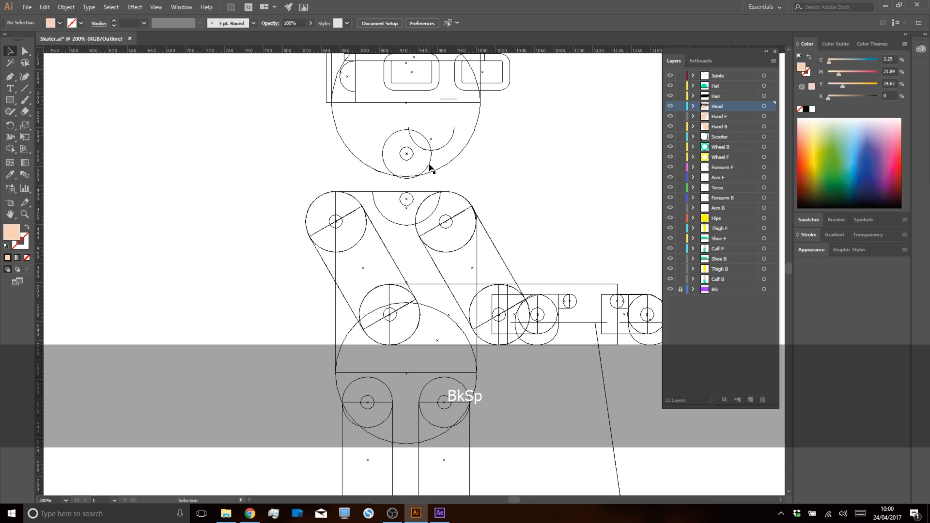
Delete the larger circle around the chin joint from the Head layer and save Skater.ai.
left_click(428, 166)
key("BackSpace")
key("ctrl+s")
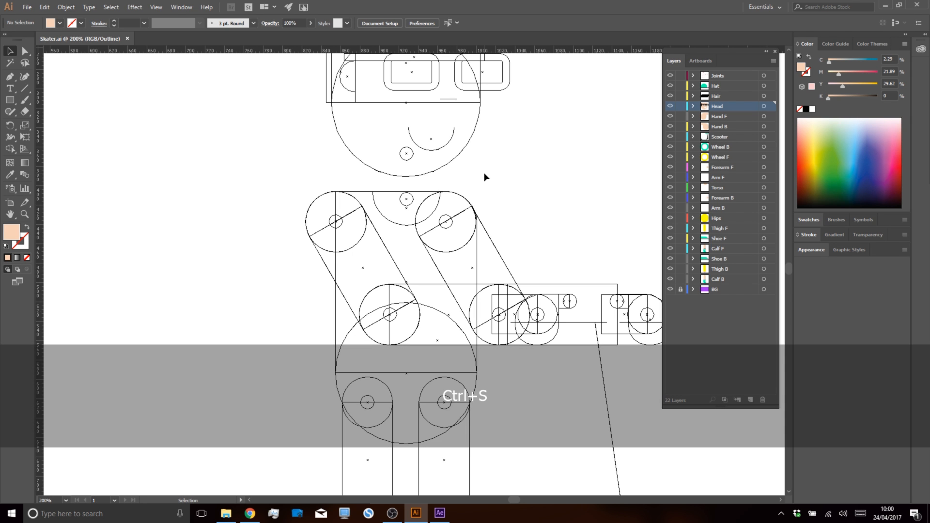
Switch to the Skater composition in After Effects.
left_click(440, 513)
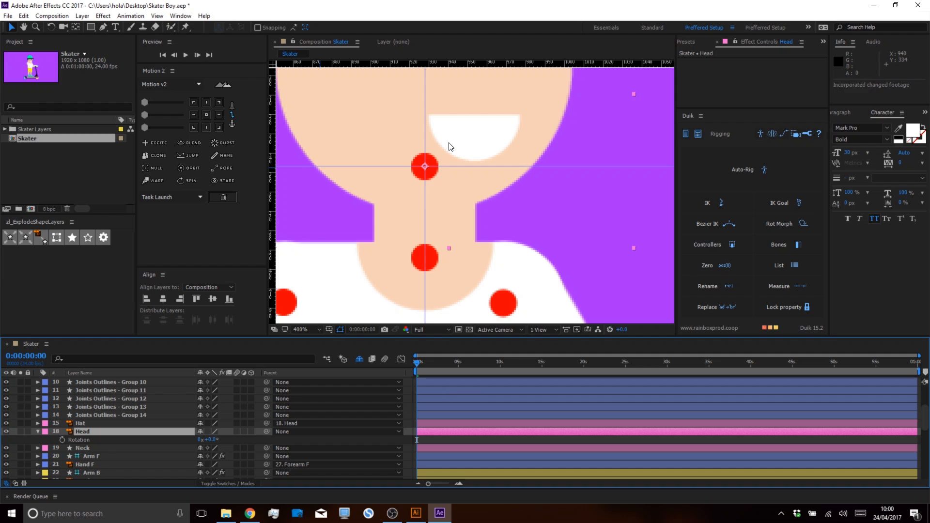
scroll(450, 145, "down", 4, "alt")
Try moving the Head layer up and away from the neck, and undo the move.
left_click_drag(448, 143, 472, 101)
key("Return")
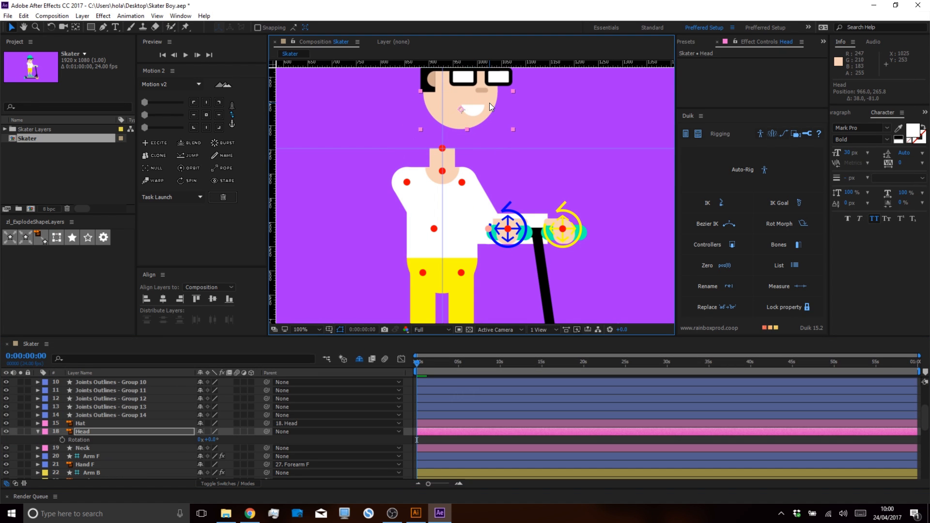
key("ctrl+z")
Move the Head layer straight up about 20 px, to position 928, 326.7, exposing more of the neck.
key("space")
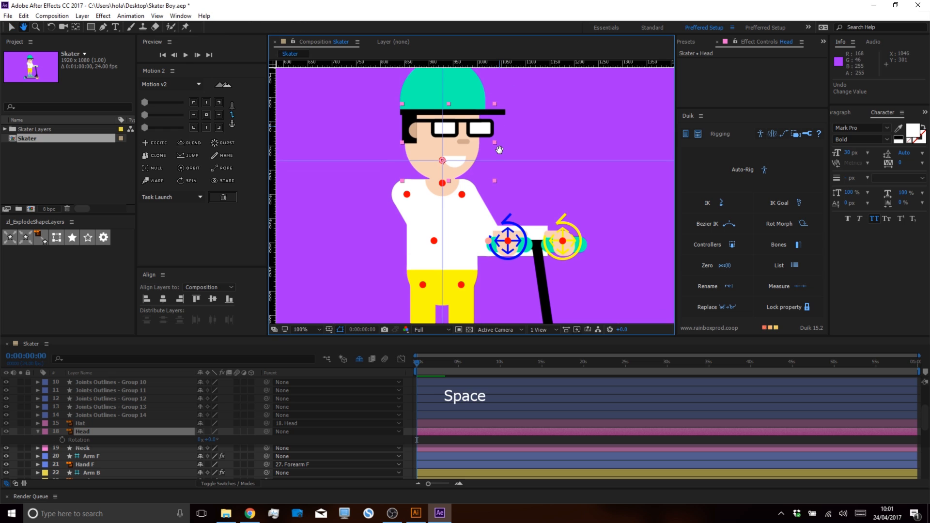
mouse_move(461, 171)
left_mouse_down()
mouse_move(462, 151)
mouse_move(462, 163)
left_mouse_up()
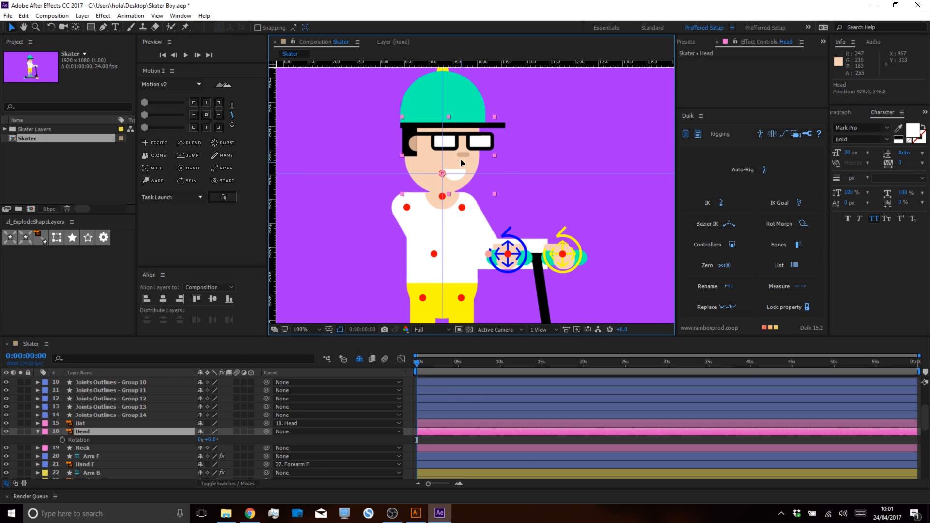
left_click_drag(464, 164, 463, 143)
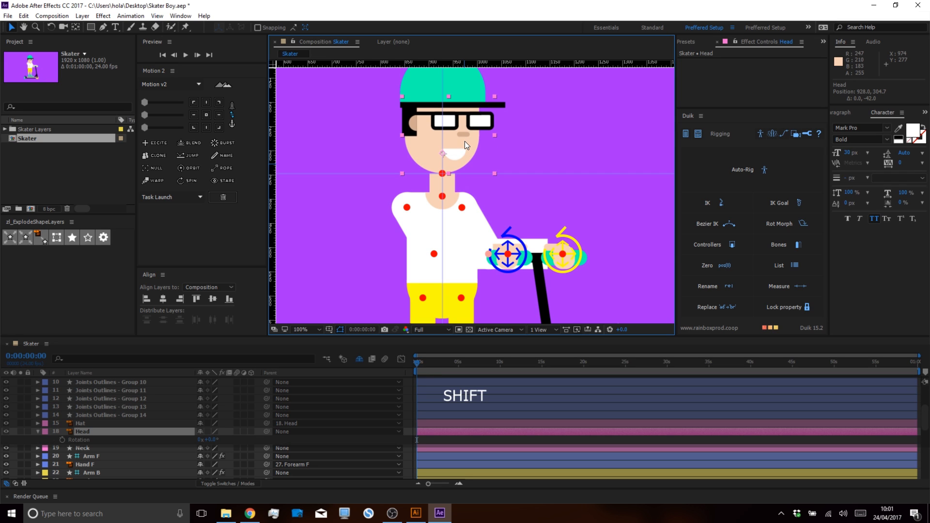
key("Return")
left_click_drag(460, 145, 460, 150)
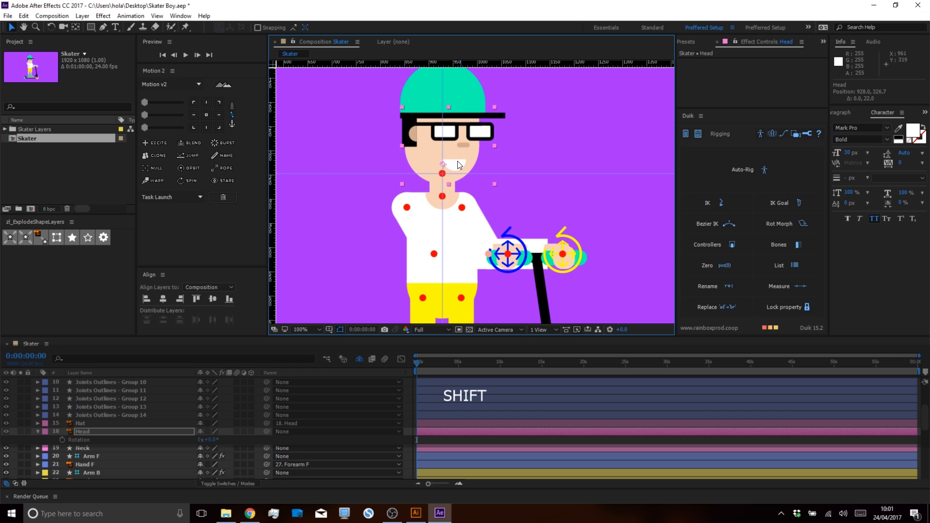
Undo the accidental guide move and lock the guides.
scroll(459, 165, "up", 2)
key("y")
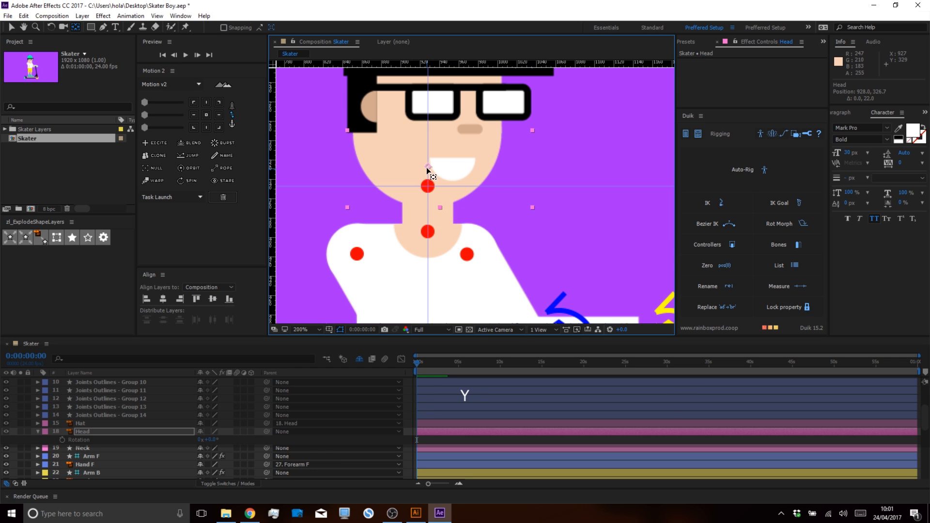
key("ctrl+z")
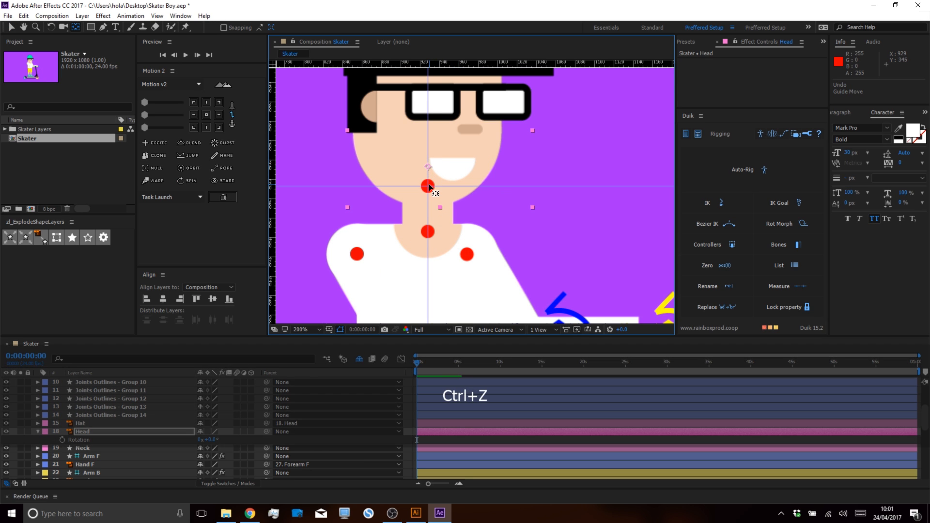
key("ctrl+shift+alt+semicolon")
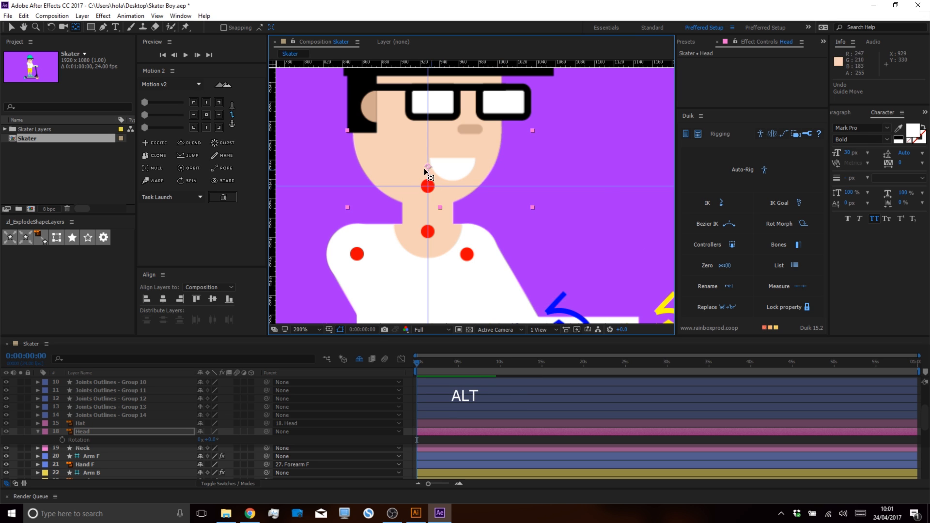
Move the Head layer's anchor point down 20 px onto the chin joint and test the head's rotation, undoing the test.
scroll(431, 171, "up", 3)
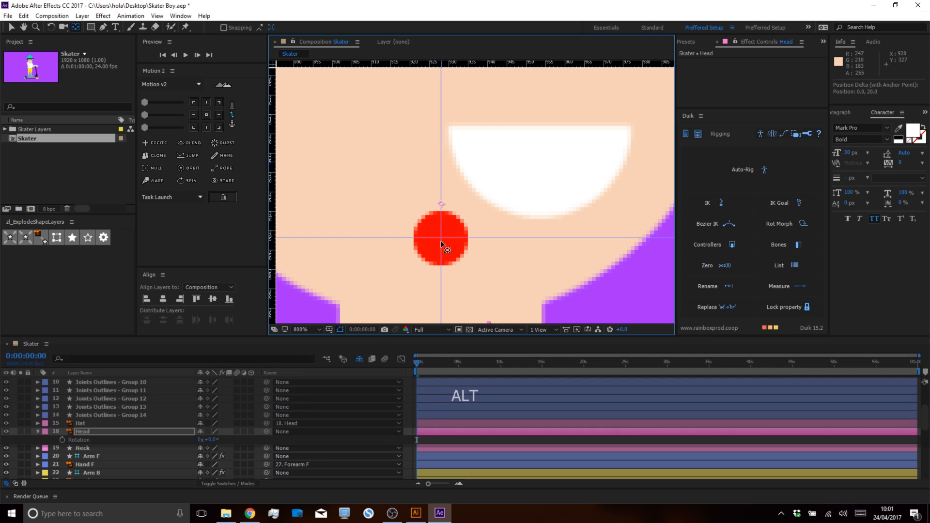
scroll(508, 187, "down", 1)
scroll(508, 187, "down", 2)
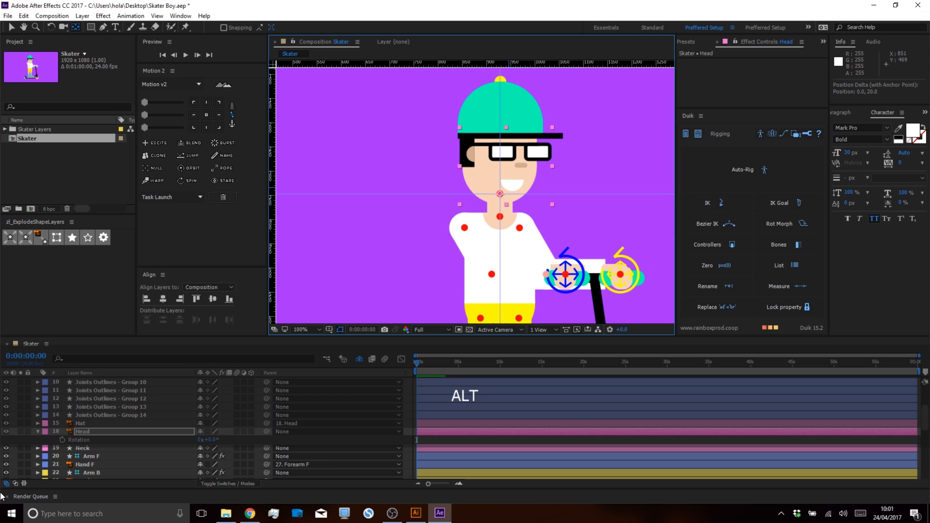
mouse_move(208, 440)
left_mouse_down()
mouse_move(192, 440)
mouse_move(223, 440)
mouse_move(197, 438)
left_mouse_up()
key("ctrl+z")
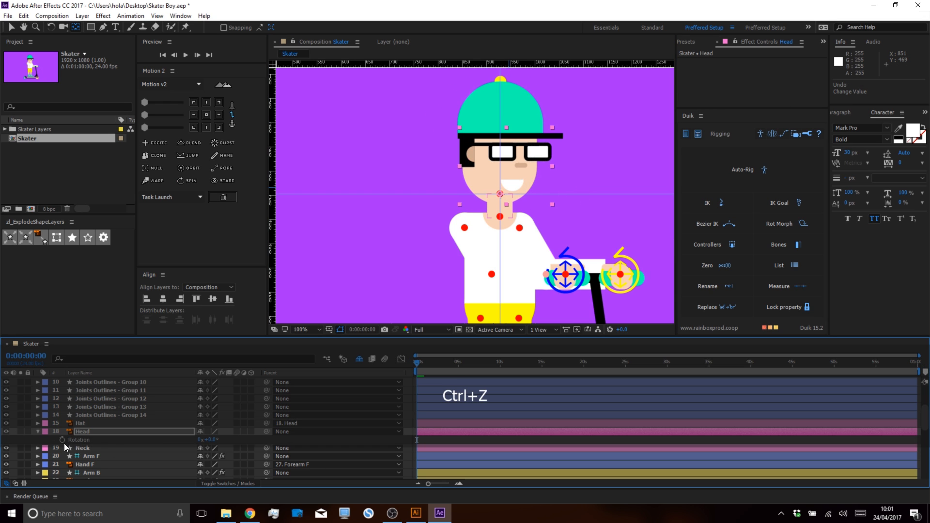
Place a horizontal guide at 394 through the neck-base joint and move the Neck layer's anchor point down onto that joint.
left_click(78, 449)
scroll(499, 216, "up", 2)
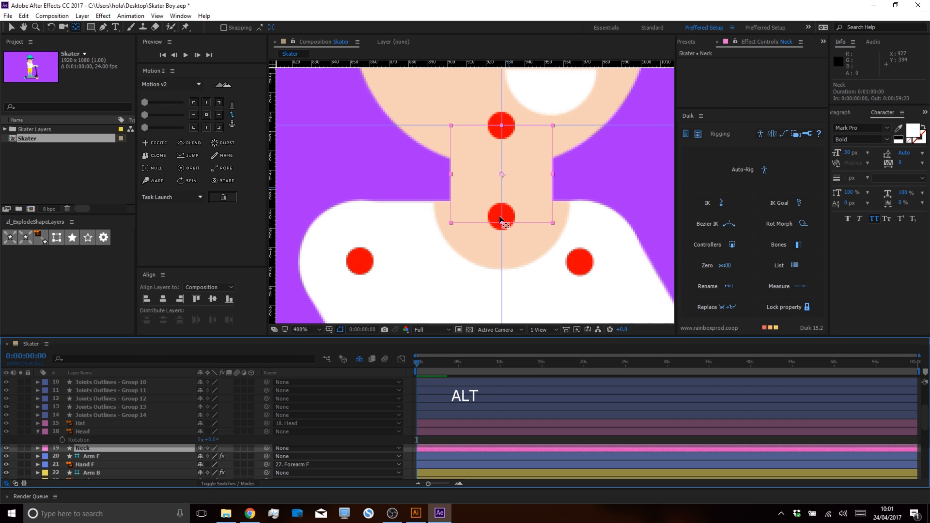
key("v")
left_click(592, 187)
left_click(502, 225)
left_click_drag(520, 64, 515, 216)
left_click(521, 184)
key("y")
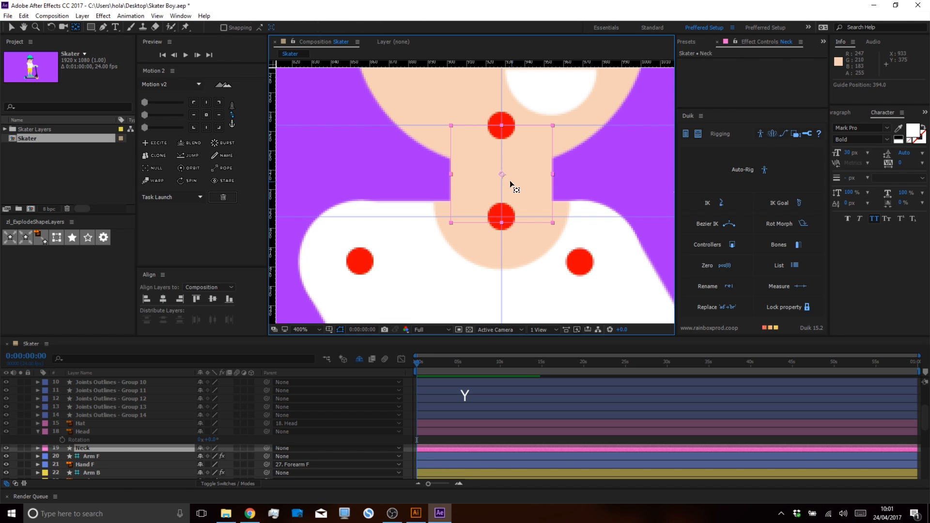
left_click_drag(502, 174, 501, 216)
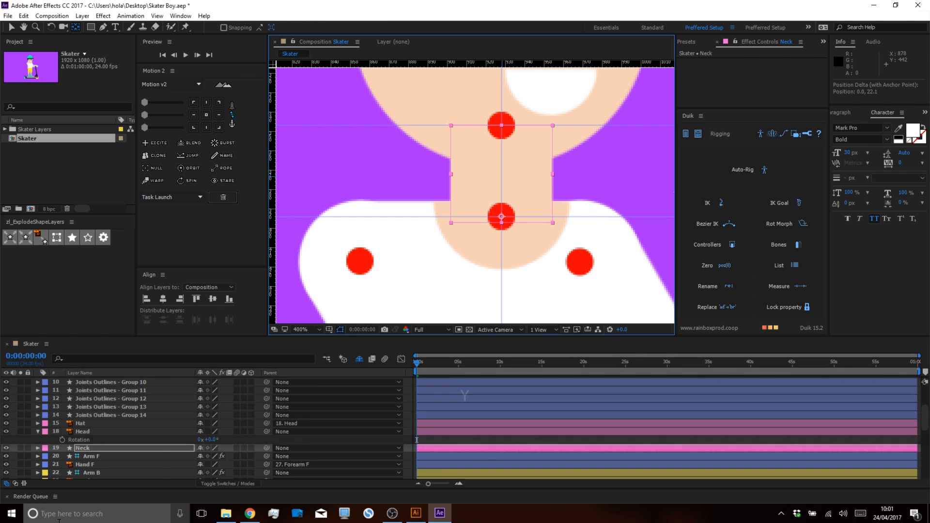
Reveal the Neck layer's Rotation property and parent the Head layer to Neck.
key("r")
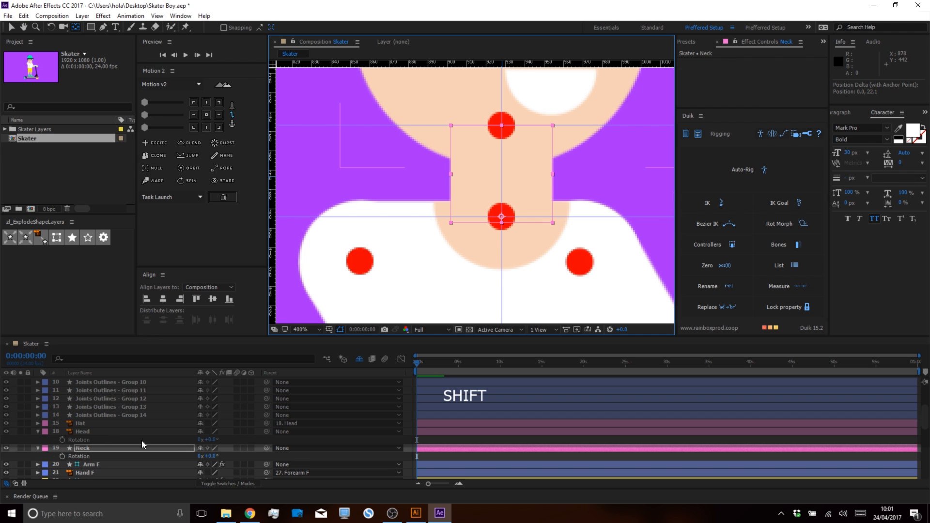
left_click_drag(267, 431, 77, 448)
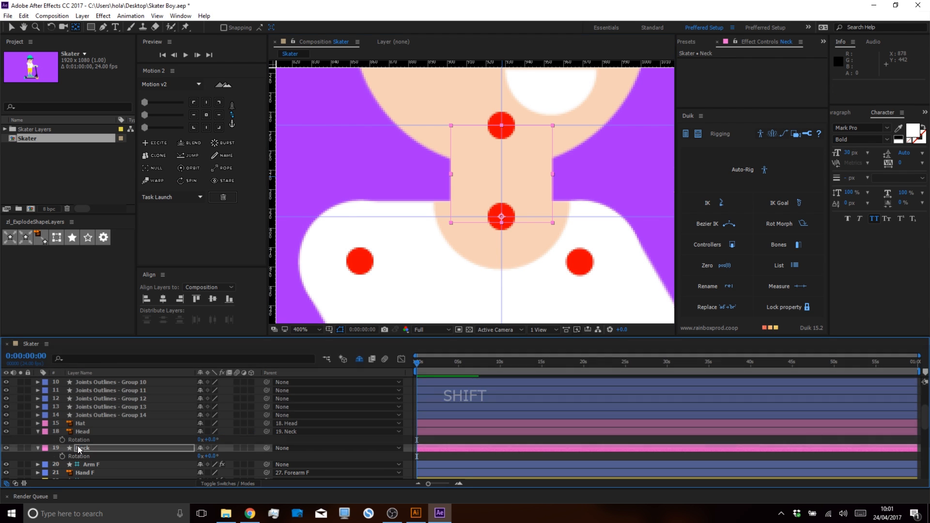
Try rotating the Head and Neck layers together around their joints, and undo the rotations.
left_click(175, 431, "shift")
left_click_drag(211, 440, 244, 445)
key("ctrl+z")
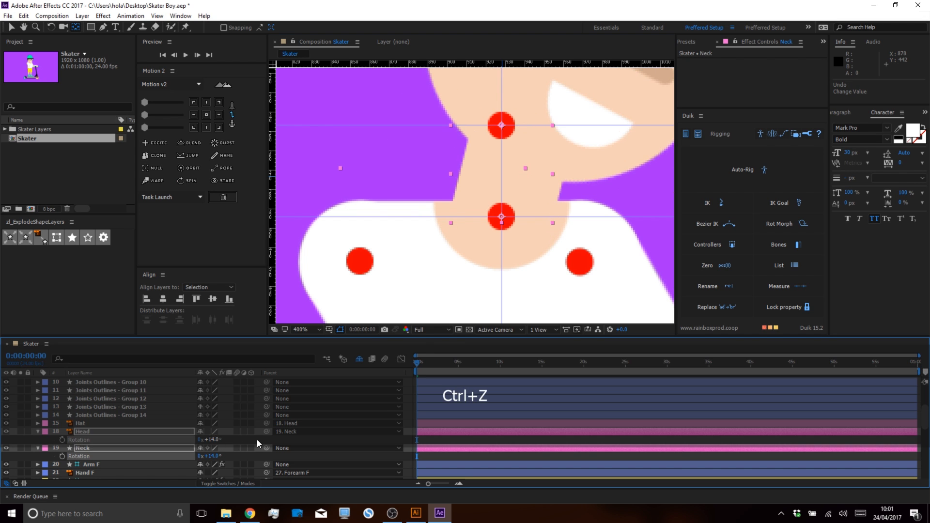
key("ctrl+z")
scroll(423, 234, "down", 2)
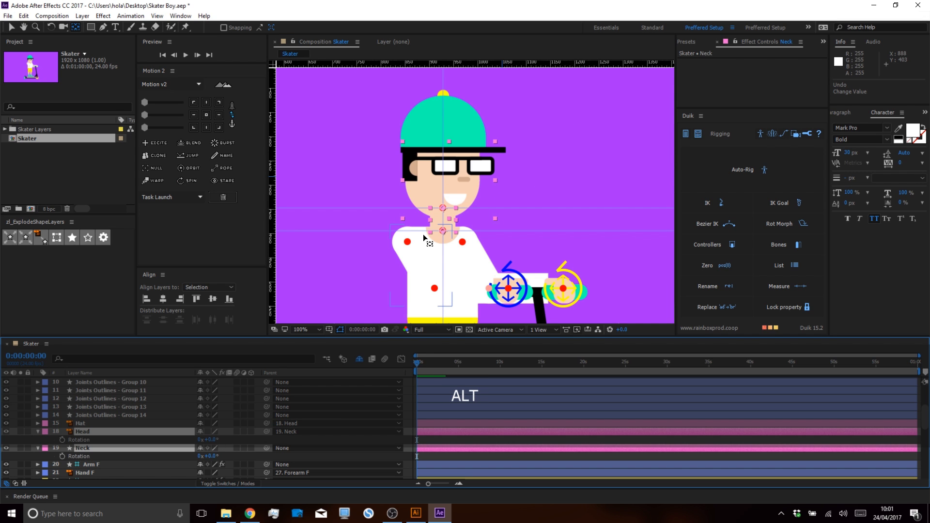
Unlock the guides and remove the horizontal guide at the chin joint and the vertical guide.
key("ctrl+shift+alt+semicolon")
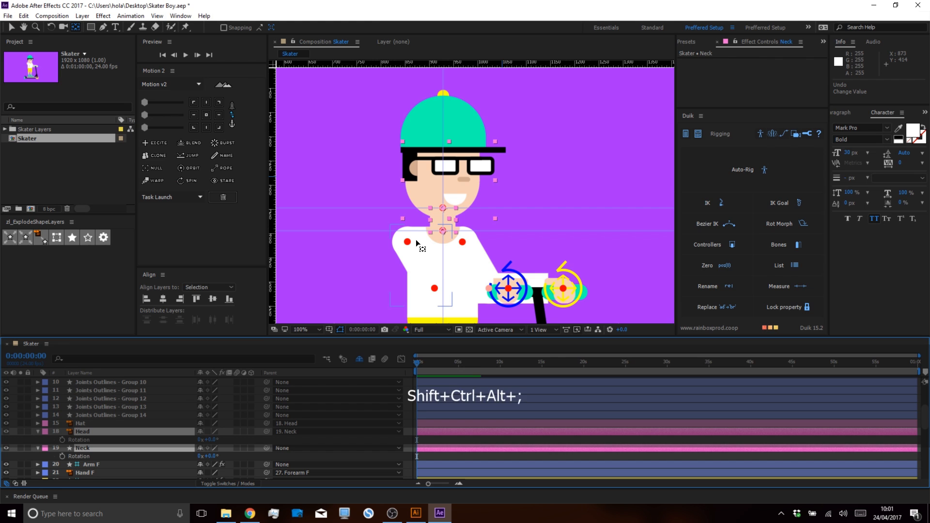
key("v")
left_click_drag(540, 207, 538, 42)
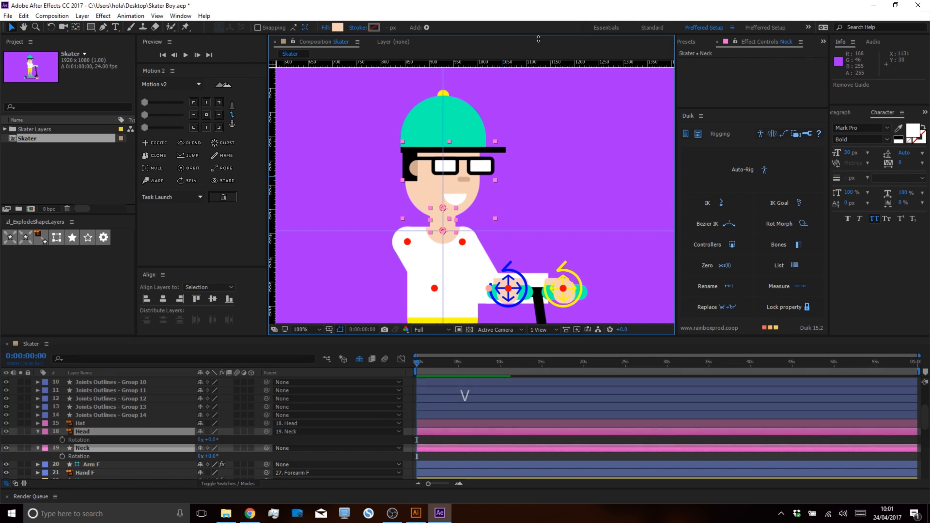
left_click_drag(443, 79, 272, 92)
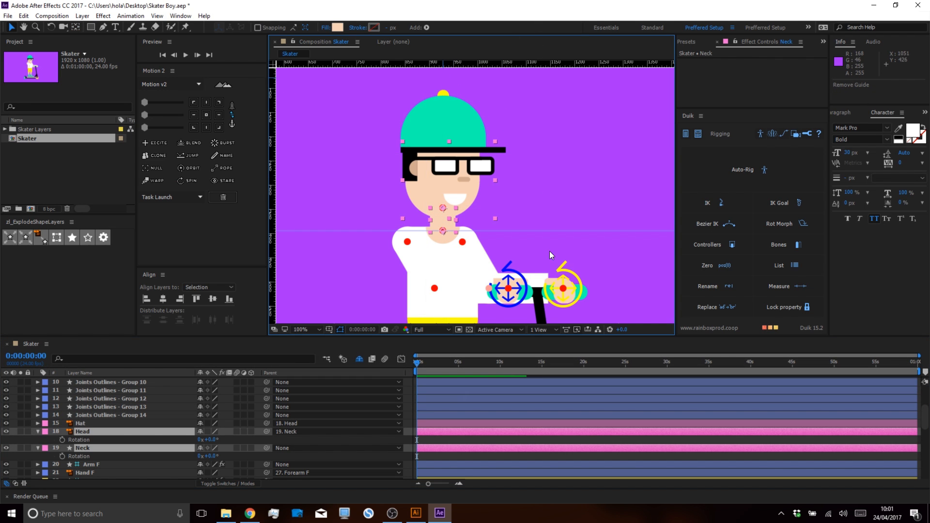
Remove the horizontal guide at the base of the neck and clear the layer selection.
left_click_drag(548, 232, 510, 5)
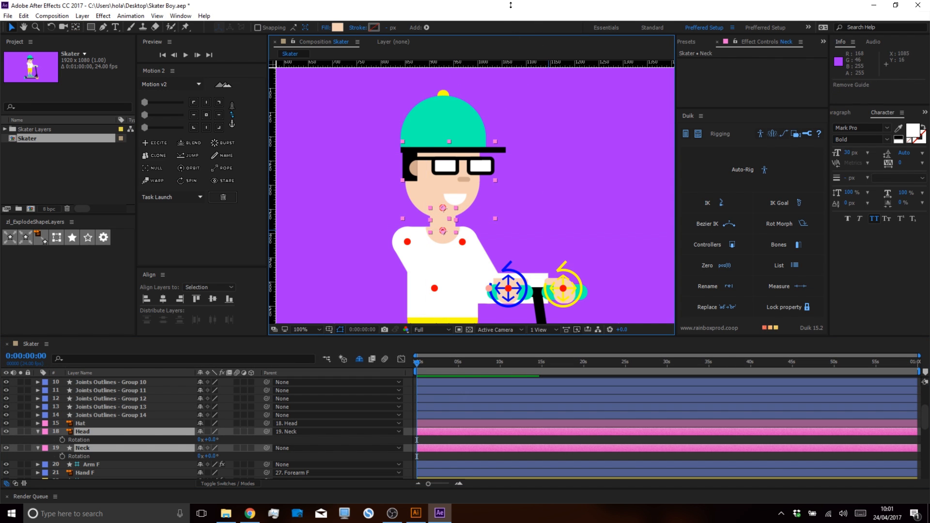
left_click(491, 438)
key("space")
left_click_drag(468, 322, 458, 81)
key("space")
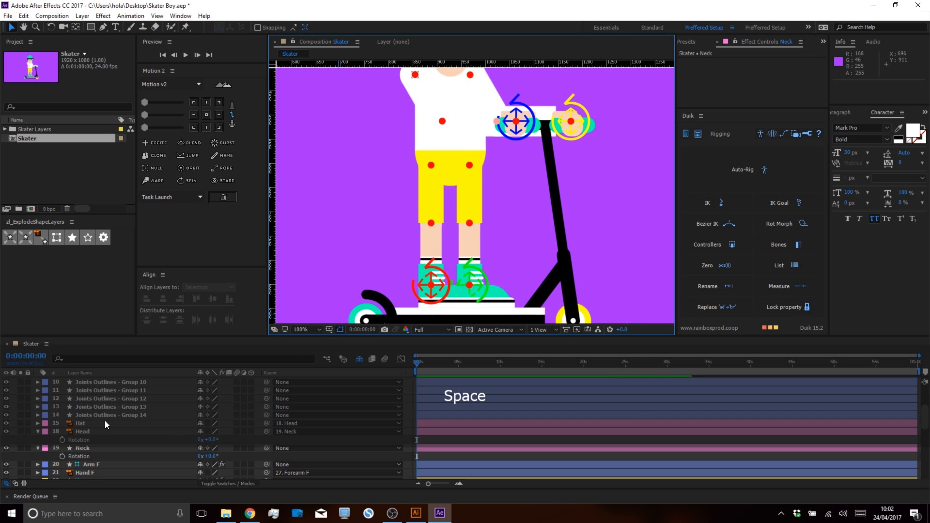
Solo the Torso layer and give the Torso and Hips layers the Orange label colour.
scroll(108, 417, "down", 3)
key("space")
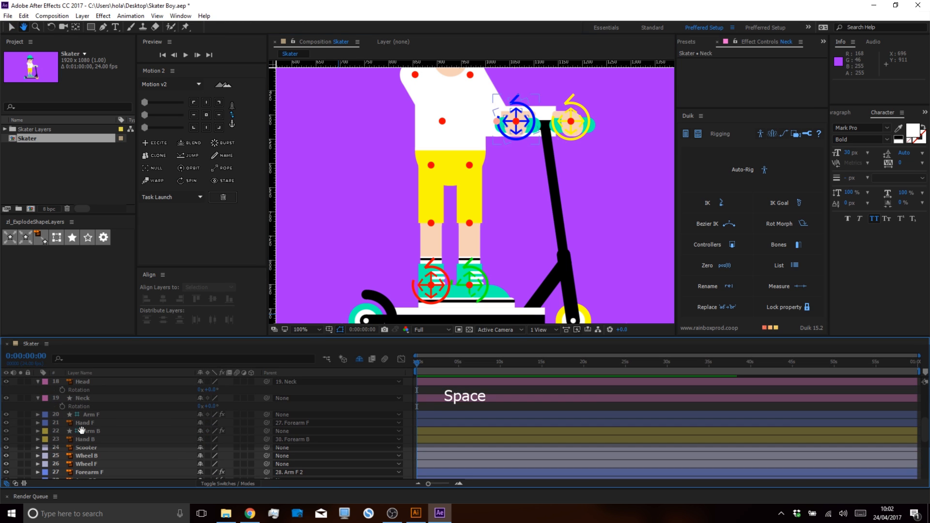
scroll(84, 459, "down", 3)
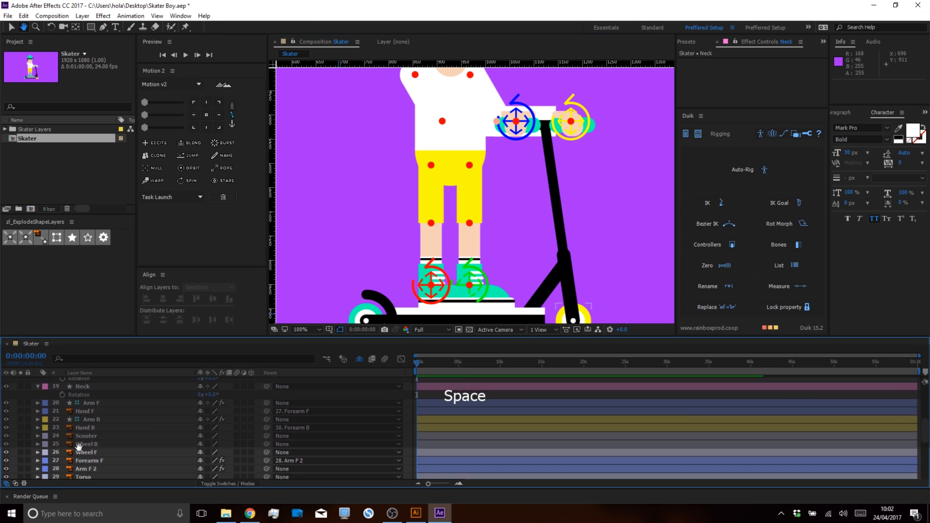
left_click(88, 429)
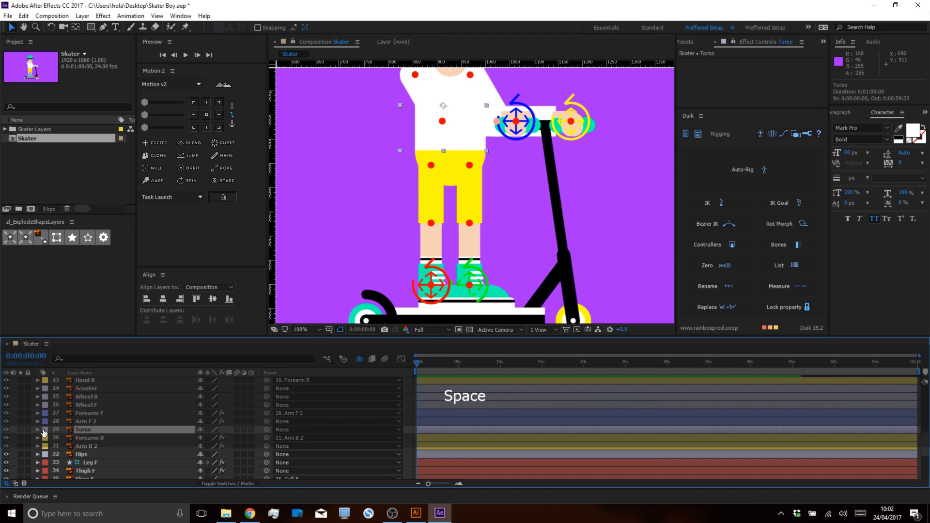
left_click_drag(412, 195, 402, 256)
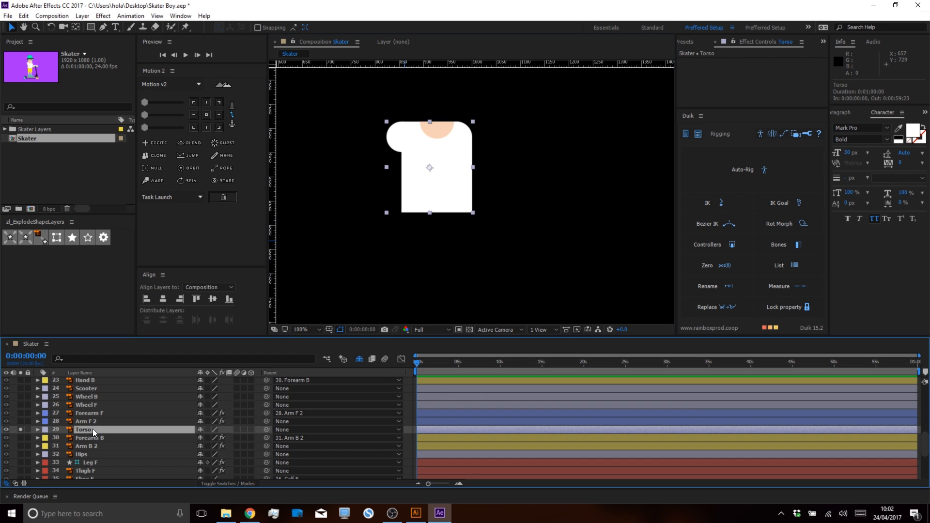
left_click(86, 452, "ctrl")
left_click(46, 454)
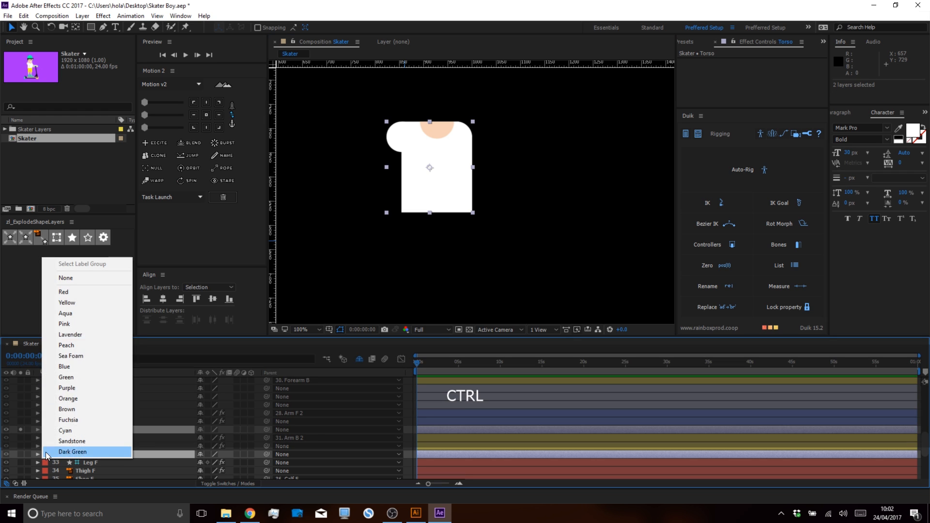
left_click(77, 399)
Parent the Torso layer to the Hips layer.
left_click(89, 420)
left_click(112, 429)
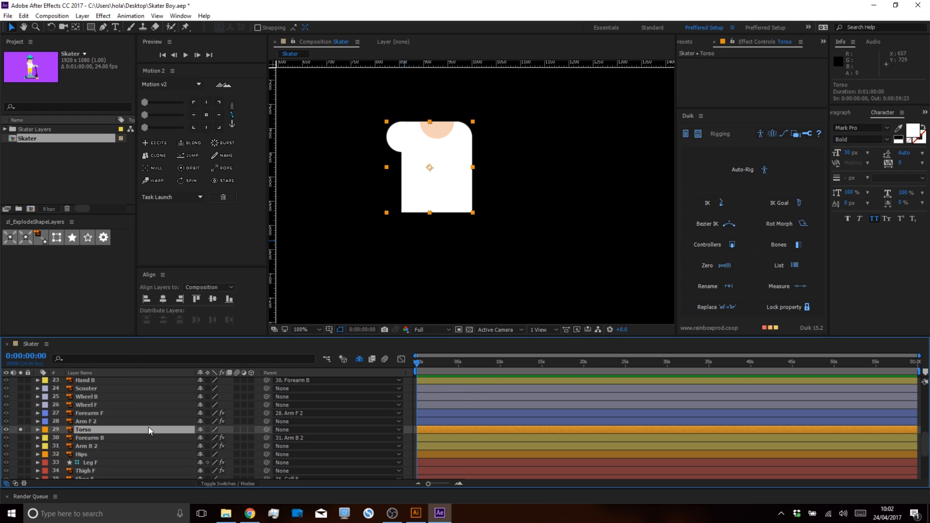
left_click_drag(266, 429, 95, 453)
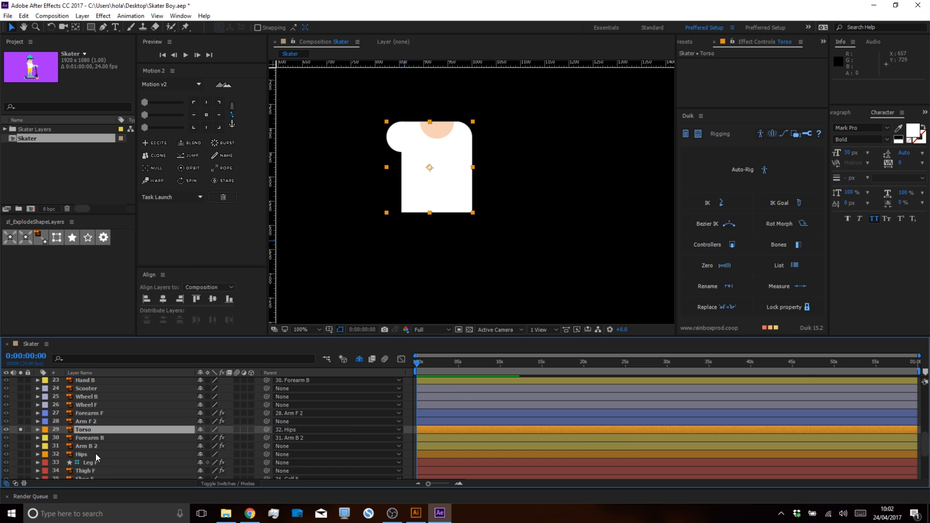
Solo the Hips layer together with the Torso, try rotating the Hips, and undo the rotation.
left_click(95, 453)
left_click(20, 454)
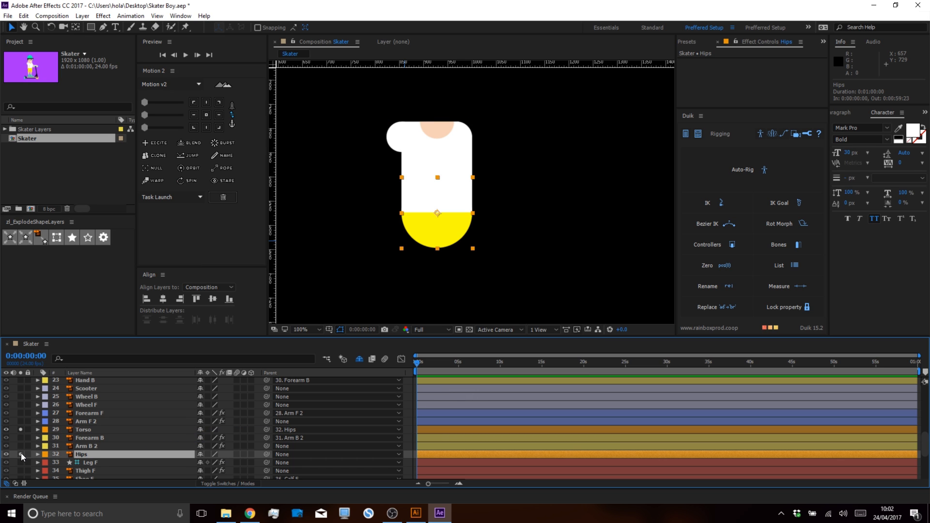
scroll(430, 216, "up", 2)
scroll(430, 216, "down", 2)
scroll(430, 216, "up", 1)
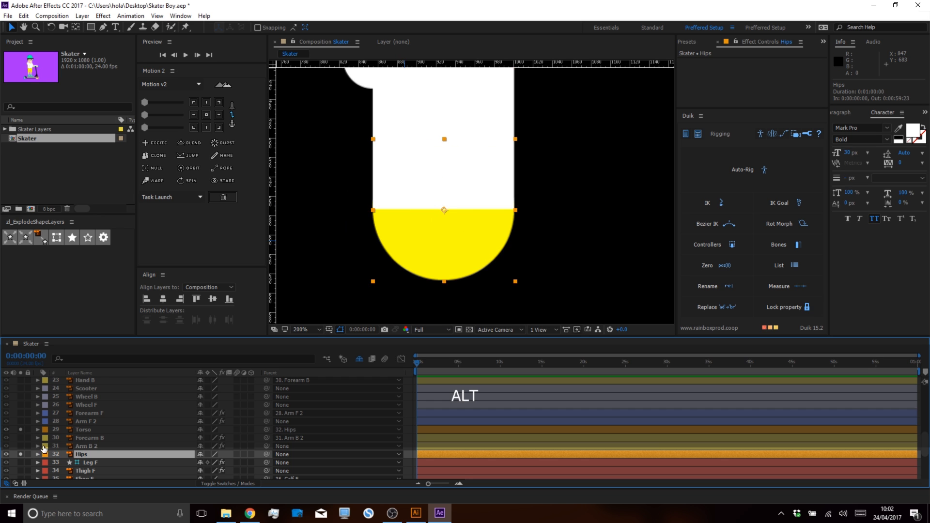
key("r")
mouse_move(208, 461)
left_mouse_down()
mouse_move(164, 461)
mouse_move(213, 460)
mouse_move(196, 459)
left_mouse_up()
key("ctrl+z")
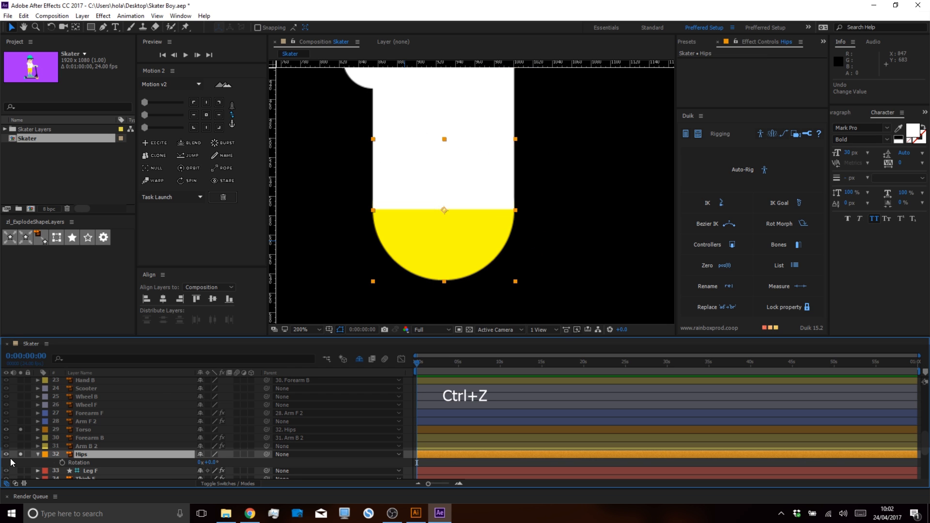
Turn off solo for the Hips and Torso layers, try rotating the Hips on the whole character, and undo the rotation.
left_click(20, 453)
left_click(20, 430)
left_click_drag(213, 462, 239, 460)
key("ctrl+z")
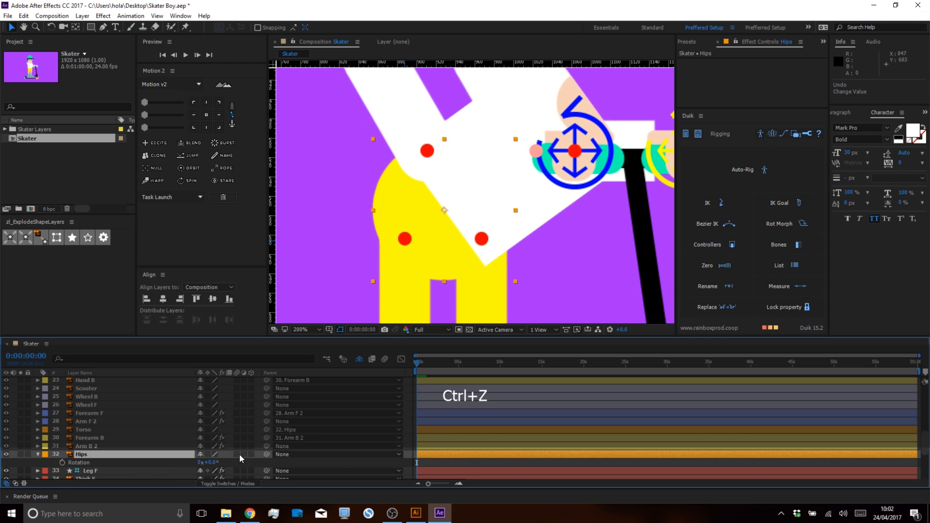
scroll(396, 119, "down", 2)
left_click_drag(397, 118, 417, 171)
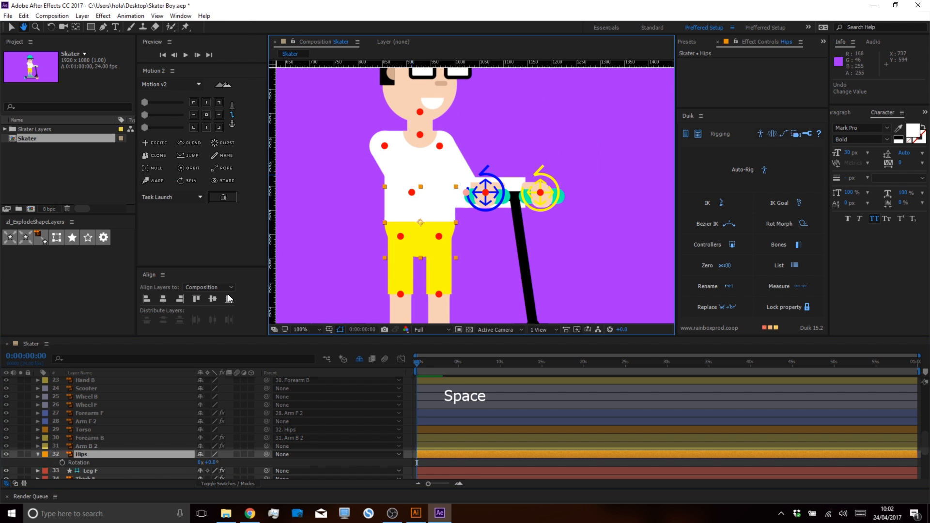
Parent the Arm F 2 and Arm B 2 layers to the Torso layer.
left_click(97, 421)
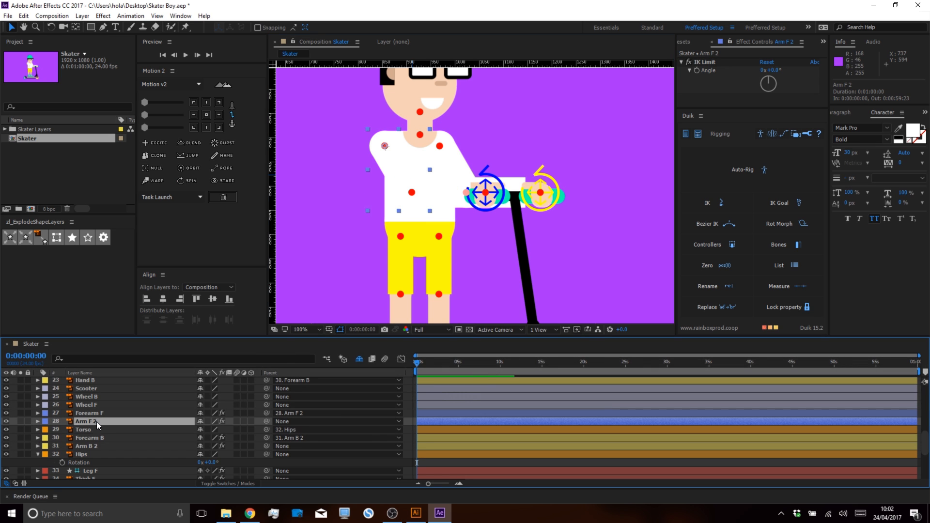
left_click(92, 444, "ctrl")
left_click_drag(266, 448, 82, 432)
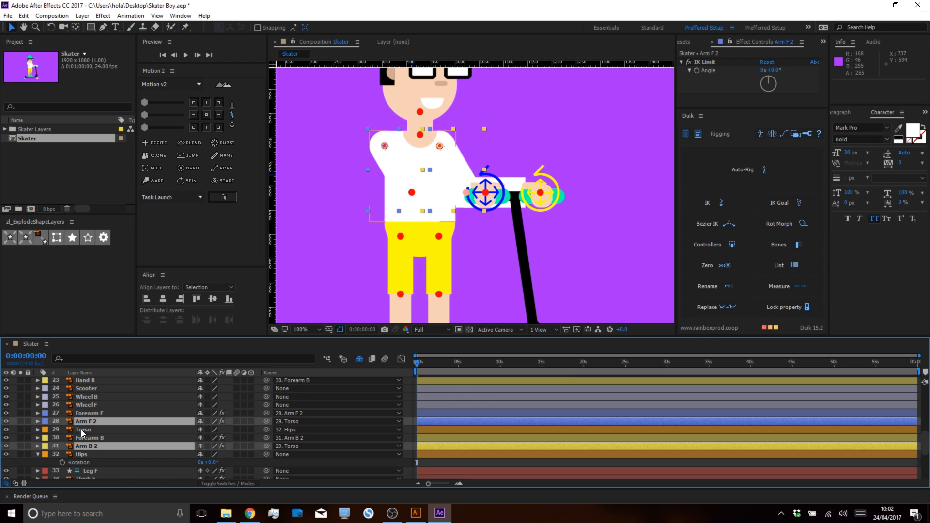
Set Torso as the parent of the Neck layer.
key("space")
left_click_drag(86, 390, 90, 440)
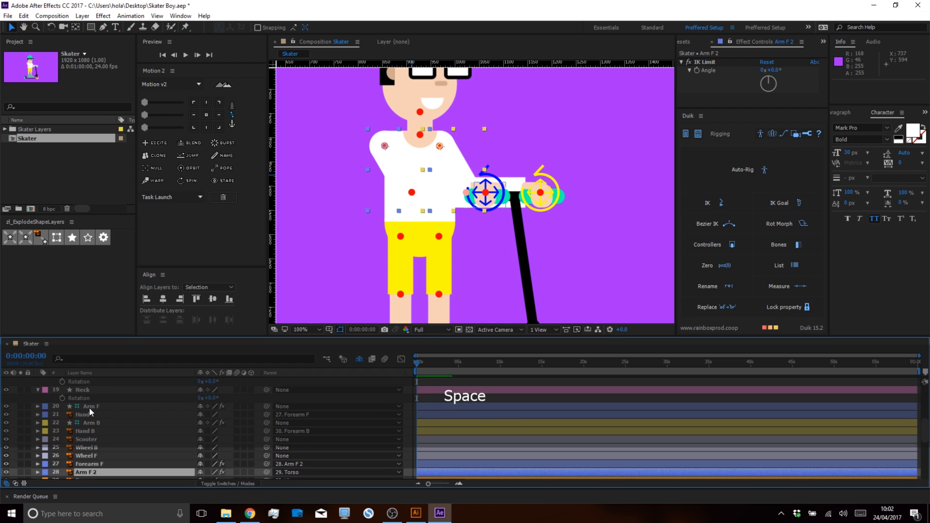
left_click(88, 391)
left_click(283, 389)
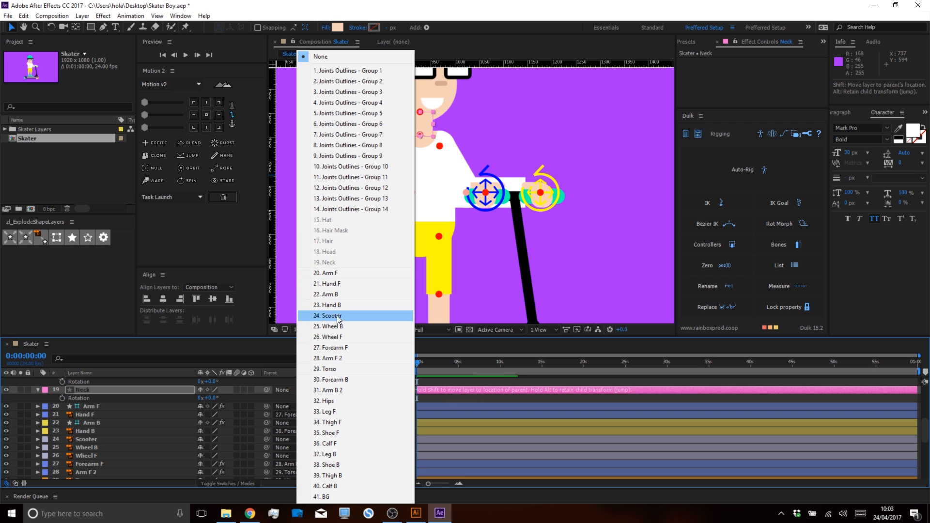
left_click(336, 369)
Parent the Thigh F and Thigh B layers to the Hips layer.
key("space")
left_click_drag(105, 464, 104, 352)
left_click(91, 419)
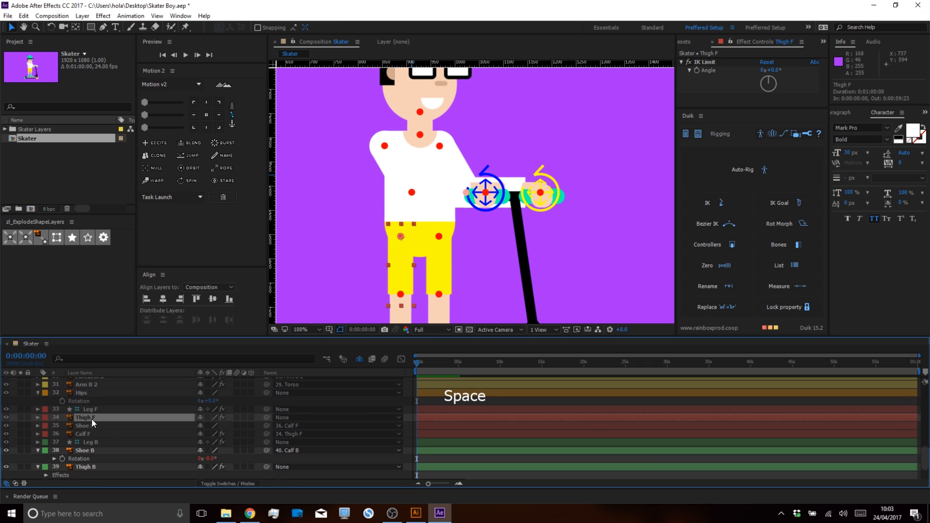
left_click_drag(95, 440, 101, 408)
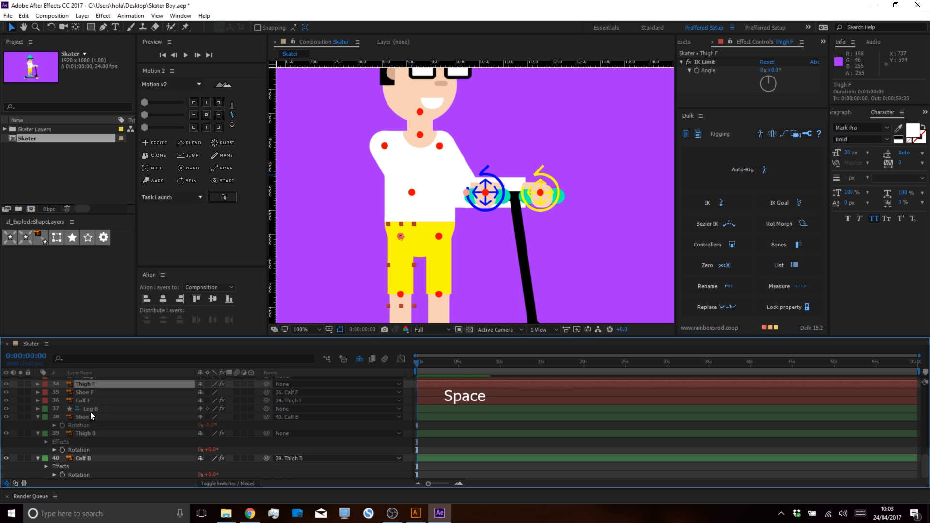
left_click(90, 432, "ctrl")
key("space")
left_click_drag(118, 398, 117, 467)
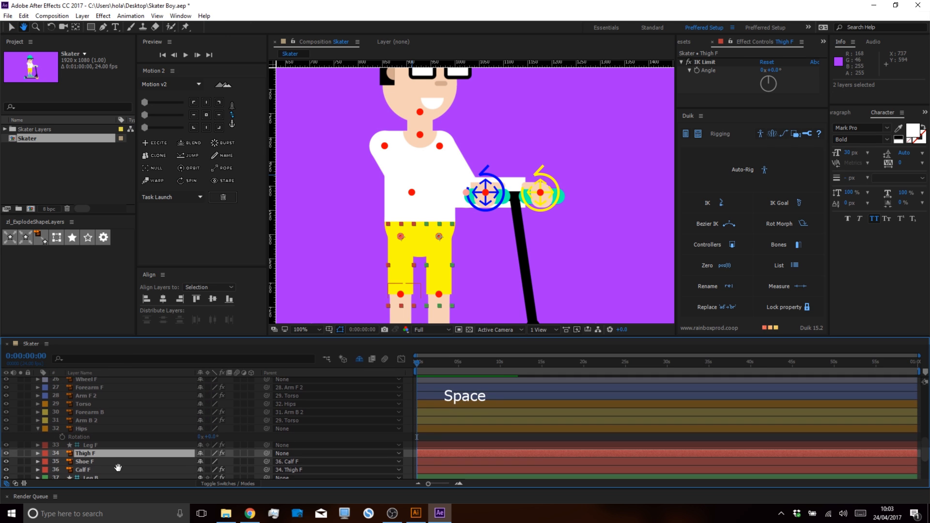
left_click_drag(267, 452, 85, 428)
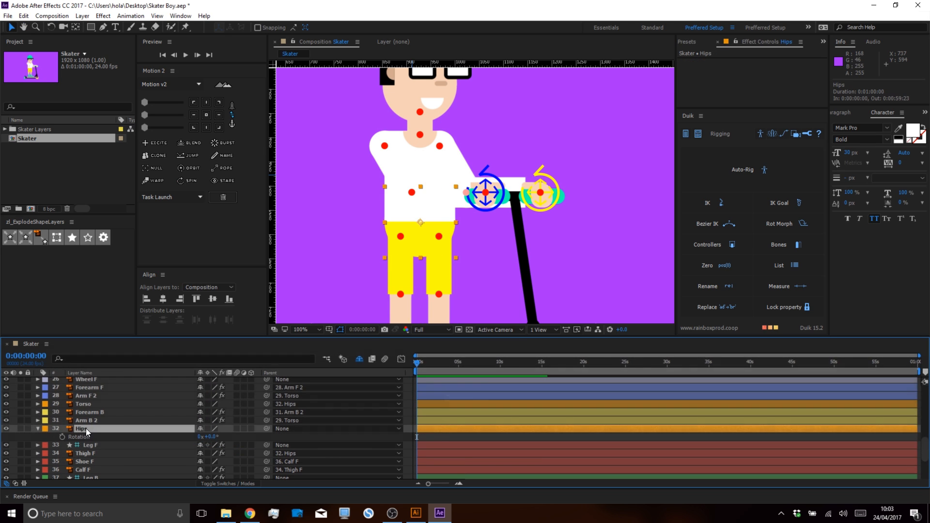
Try rotating the Hips layer back and forth to test the rig, and undo the rotation.
left_click(214, 438)
mouse_move(207, 437)
left_mouse_down()
mouse_move(231, 437)
mouse_move(203, 437)
left_mouse_up()
scroll(401, 231, "down", 1)
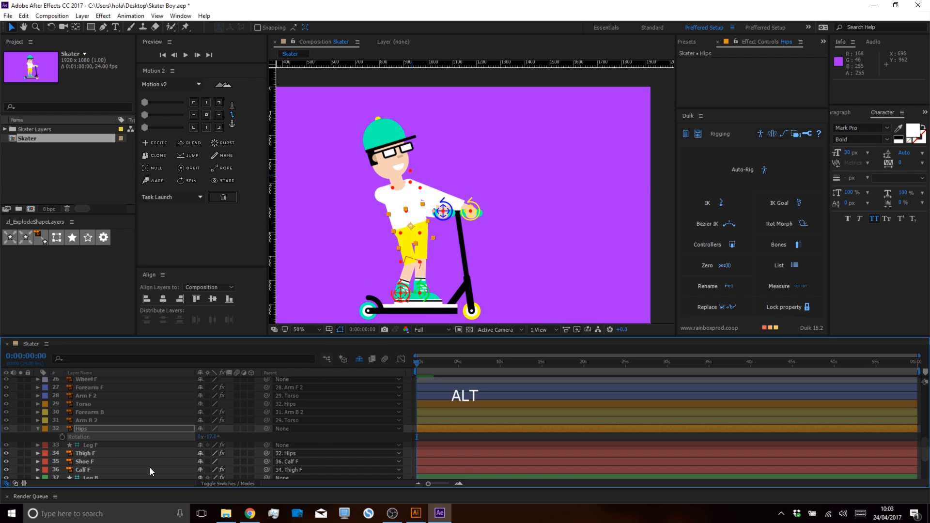
mouse_move(213, 437)
left_mouse_down()
mouse_move(237, 440)
mouse_move(229, 443)
left_mouse_up()
key("ctrl+z")
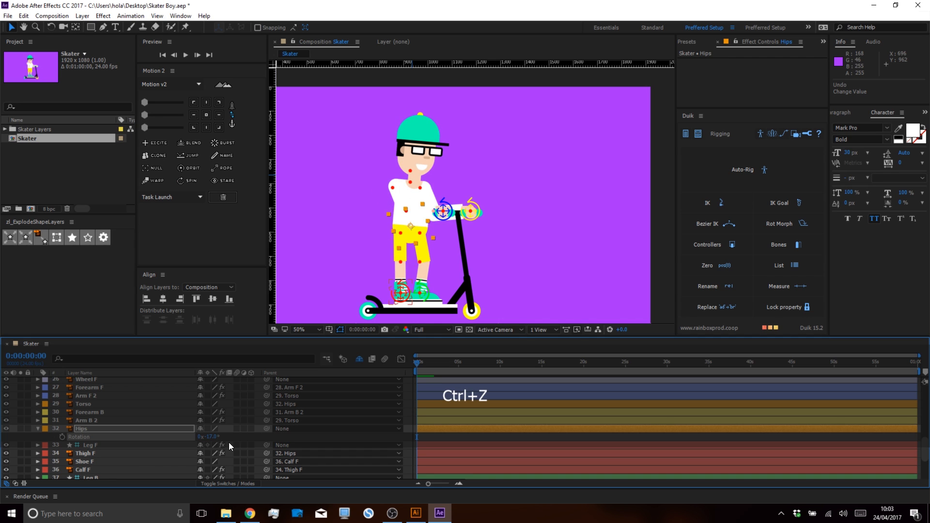
key("p")
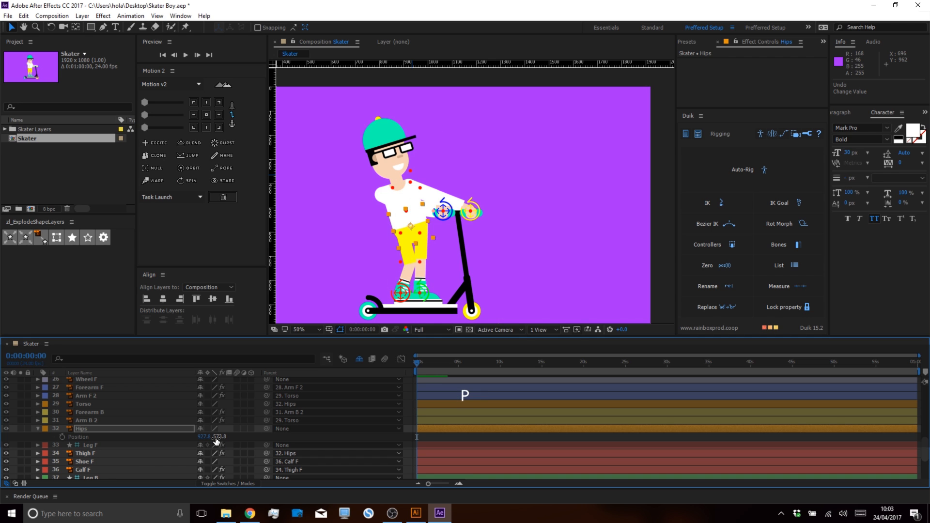
key("ctrl+z")
Try changing the Hips layer's vertical position to test how the limbs bend, and undo the move.
left_click_drag(219, 438, 253, 435)
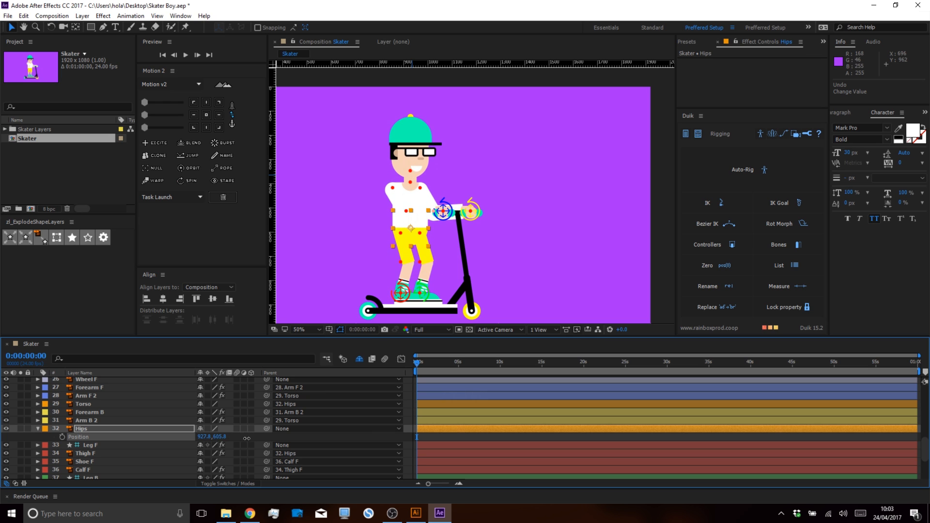
mouse_move(237, 445)
left_mouse_down()
mouse_move(216, 445)
mouse_move(248, 443)
mouse_move(214, 443)
mouse_move(240, 440)
left_mouse_up()
key("ctrl")
key("ctrl+z")
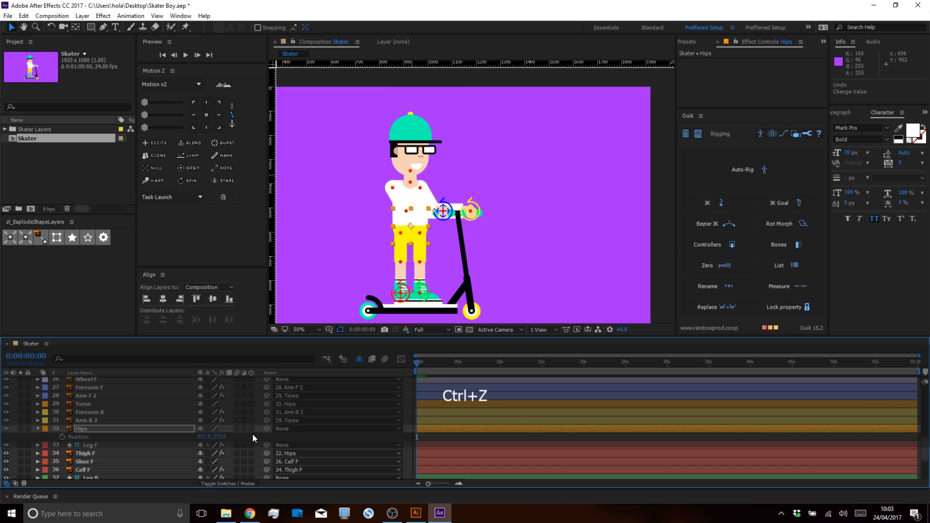
left_click(252, 438)
Parent the Wheel B and Wheel F layers to the Scooter layer.
key("space")
left_click_drag(112, 412, 112, 431)
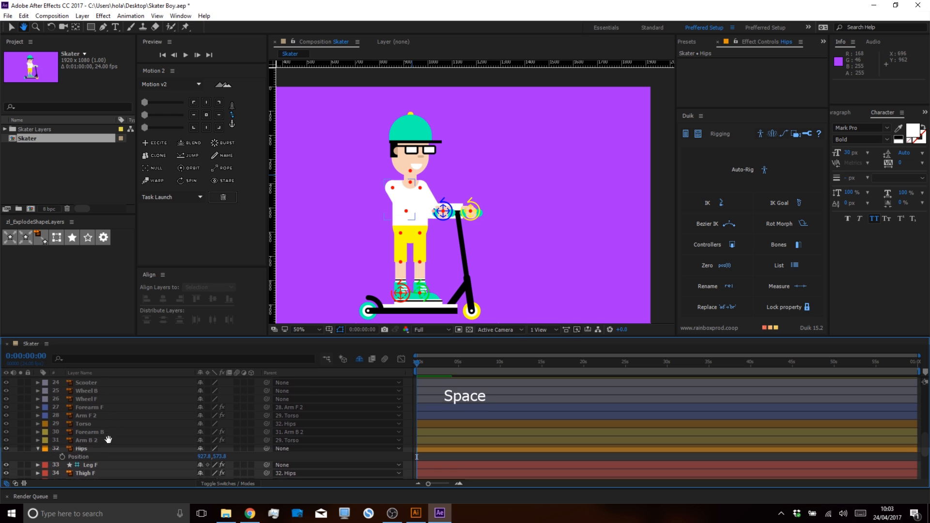
scroll(108, 439, "up", 3)
left_click(101, 417)
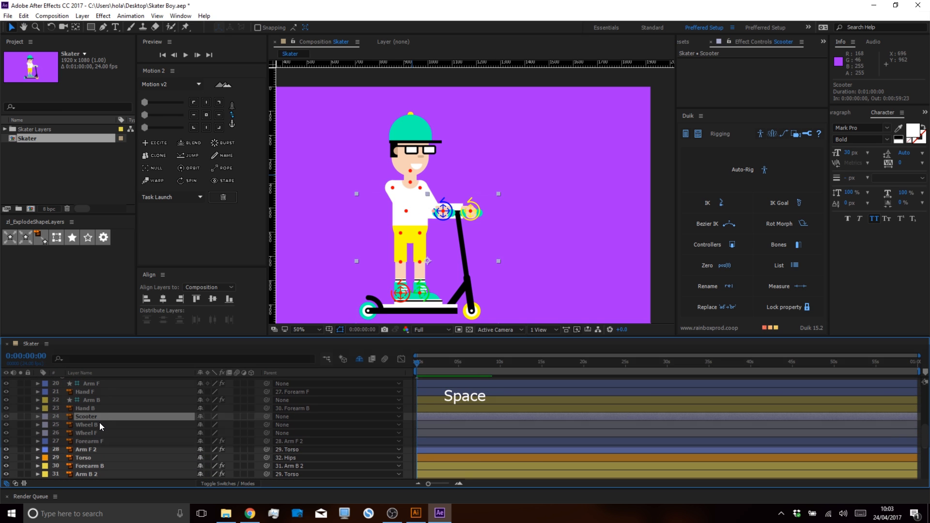
left_click(98, 425)
left_click(98, 432, "shift")
left_click_drag(267, 423, 124, 417)
left_click(124, 417)
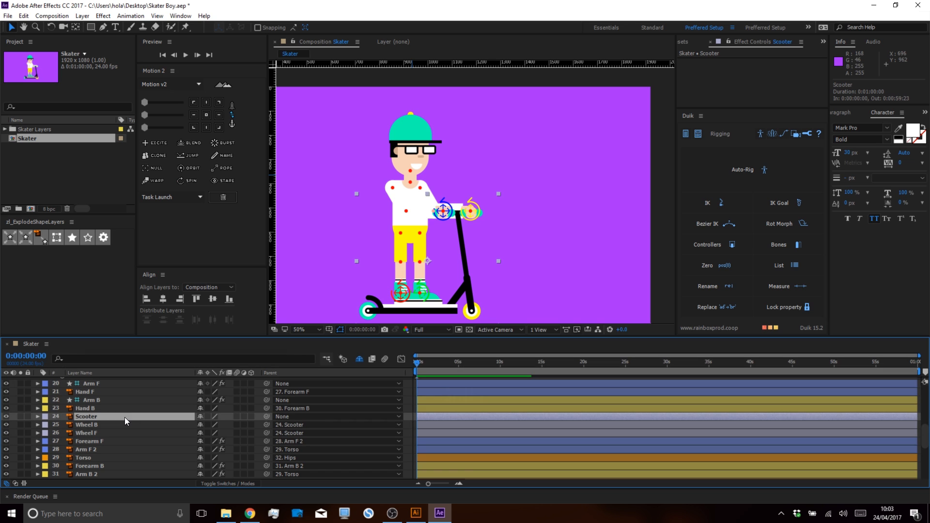
Parent the Arm F and Arm B controller layers to the Scooter layer.
key("space")
mouse_move(104, 406)
left_mouse_down()
mouse_move(108, 453)
mouse_move(98, 405)
left_mouse_up()
left_click(94, 420)
key("space")
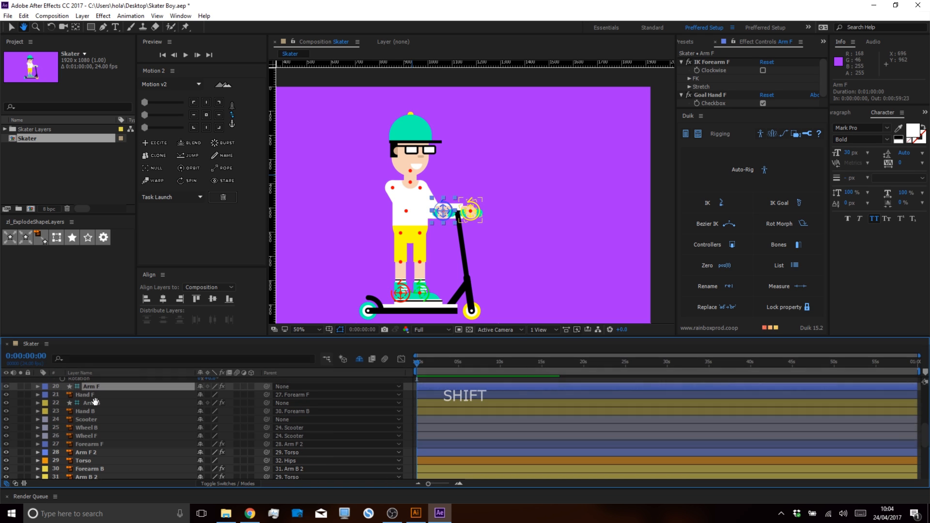
key("shift")
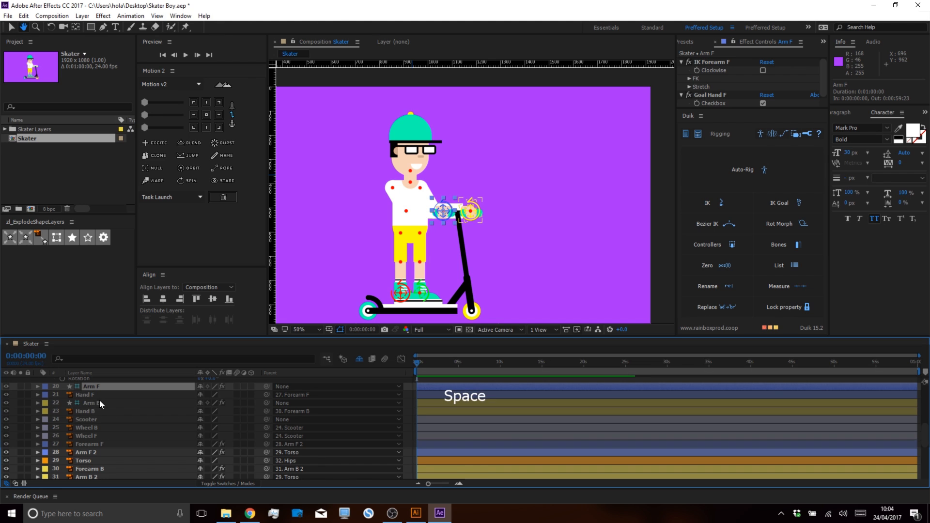
key("shift")
left_click(95, 409)
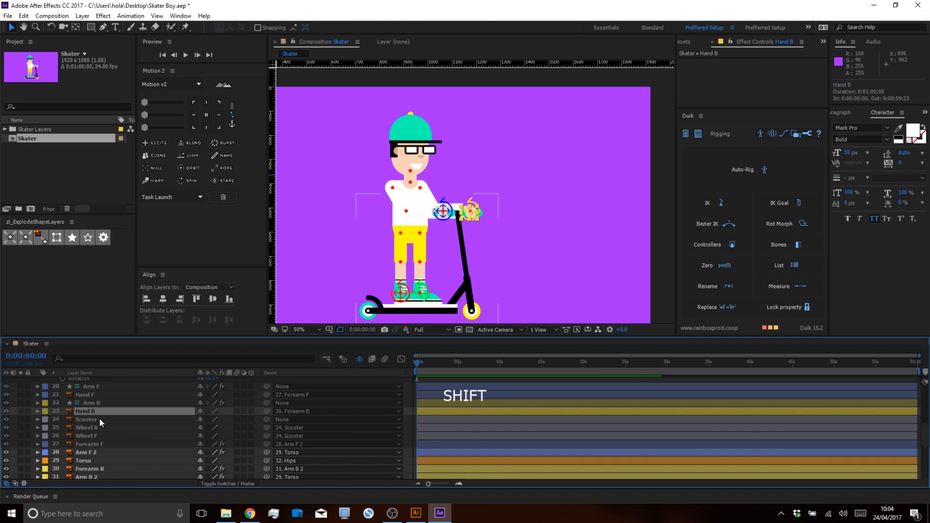
left_click(95, 402)
left_click(104, 386, "ctrl")
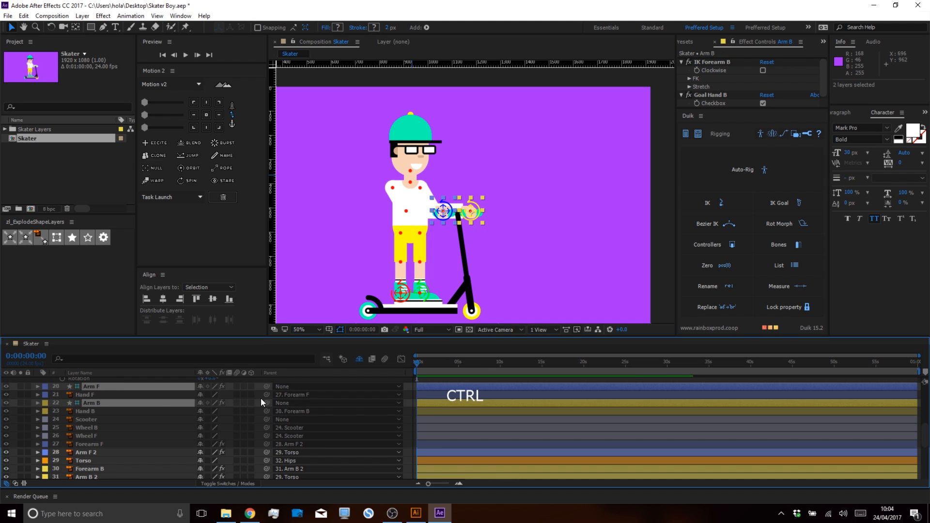
left_click_drag(268, 386, 101, 419)
left_click(100, 419)
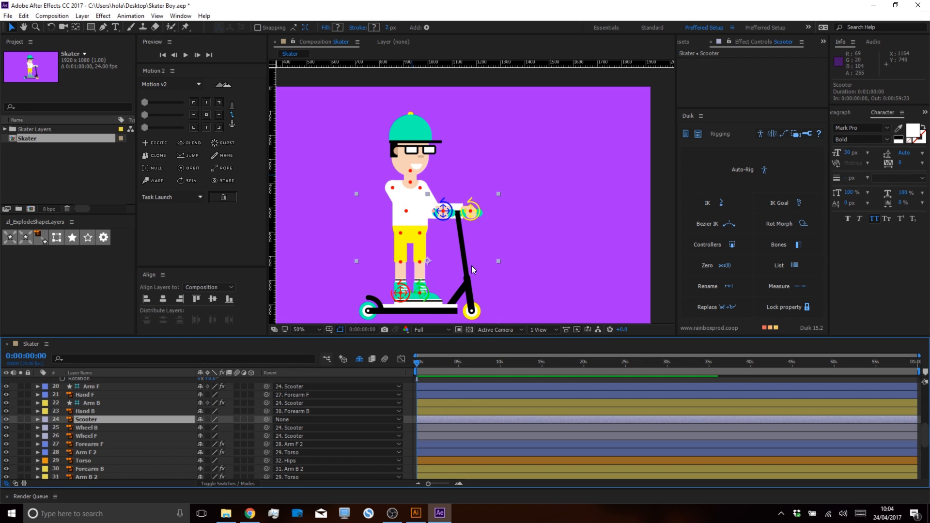
Try moving the Scooter layer sideways to test how the arms follow, and undo the move.
left_click_drag(403, 266, 484, 260)
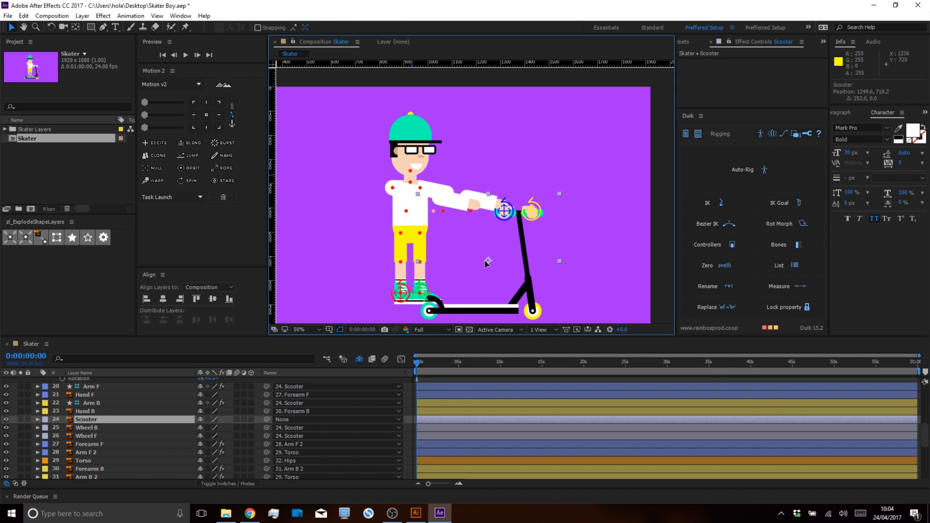
key("ctrl+z")
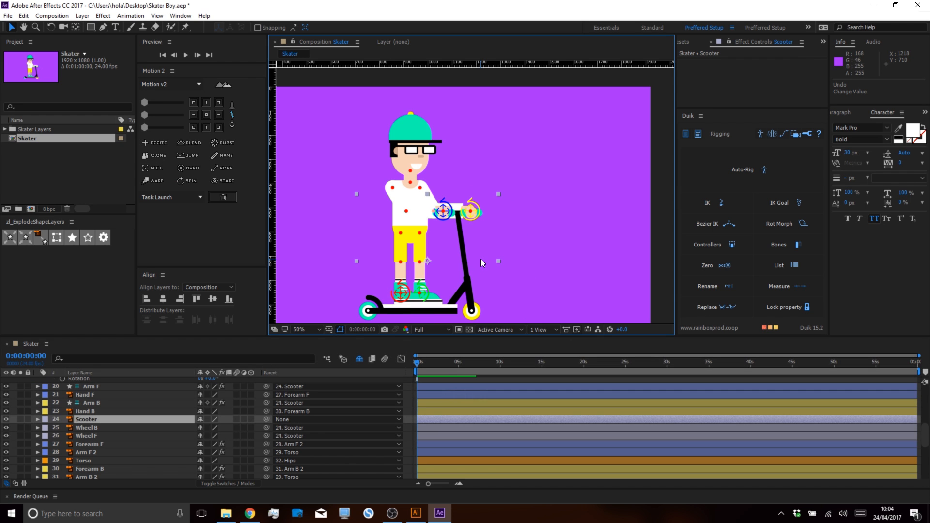
Parent the Leg F and Leg B controller layers to the Scooter layer.
key("space")
scroll(104, 452, "down", 5)
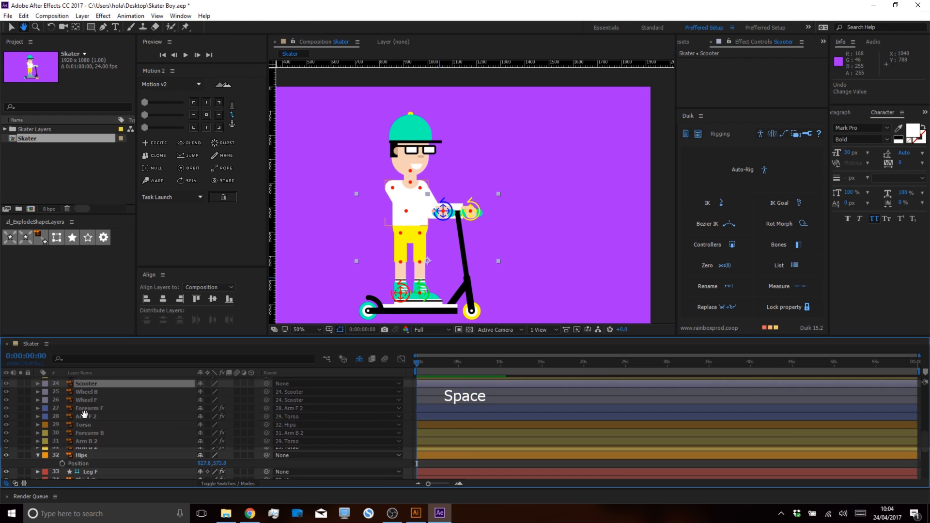
key("space")
left_click_drag(95, 458, 91, 450)
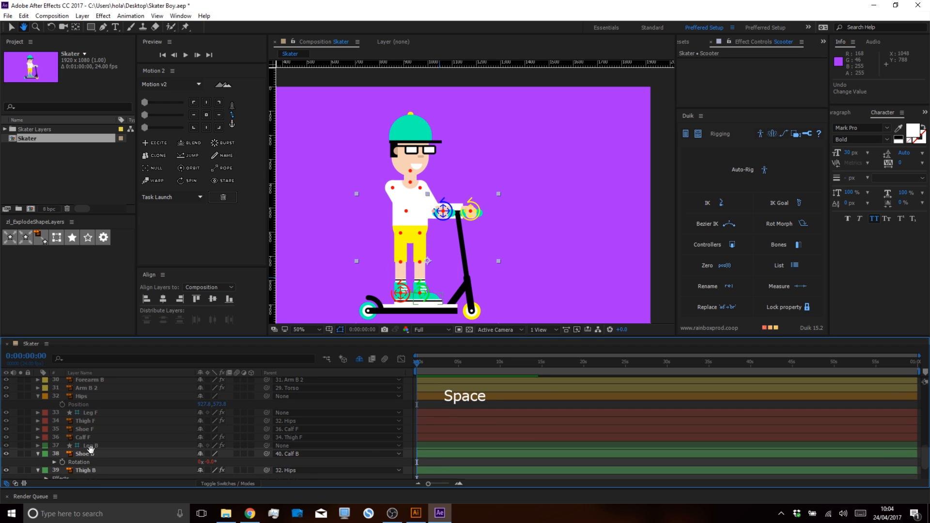
left_click(94, 412)
left_click(93, 447, "ctrl")
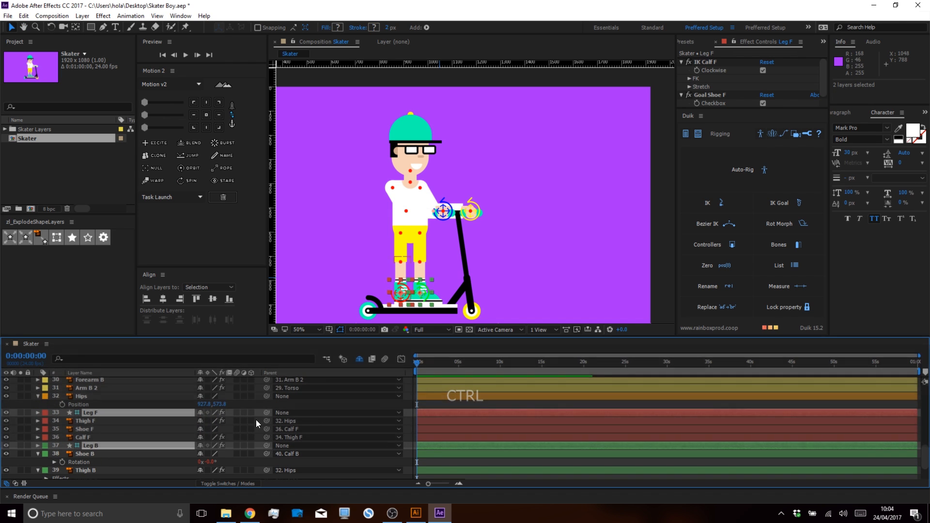
key("space")
left_click_drag(123, 423, 272, 456)
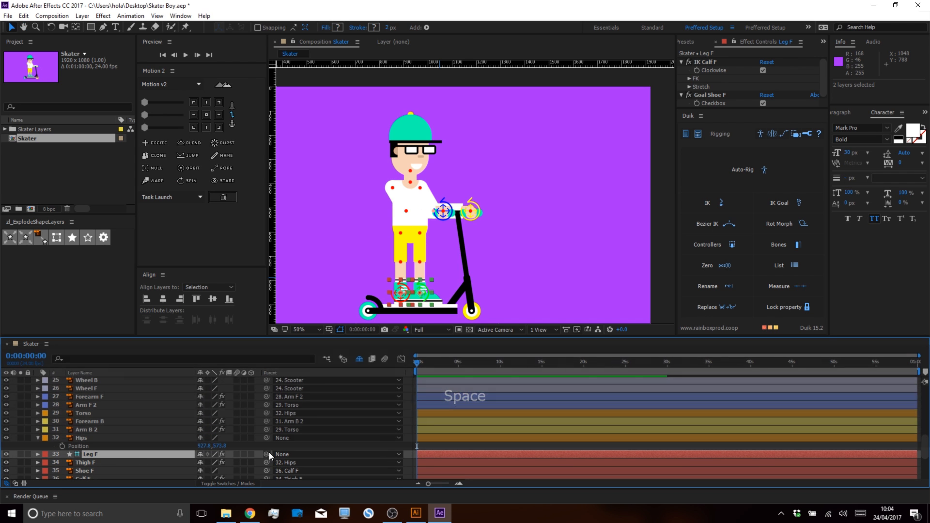
left_click(281, 453)
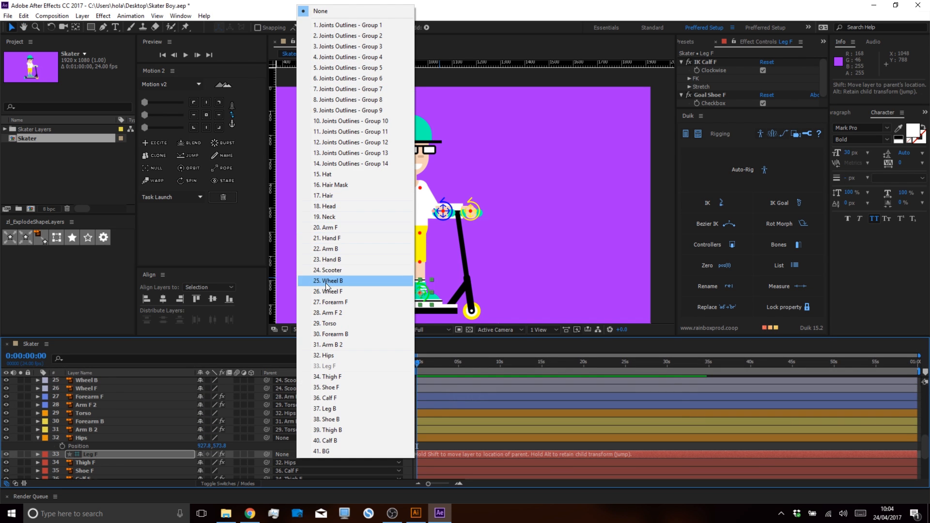
left_click(326, 270)
Parent the Hips layer to the Scooter layer.
left_click(77, 438)
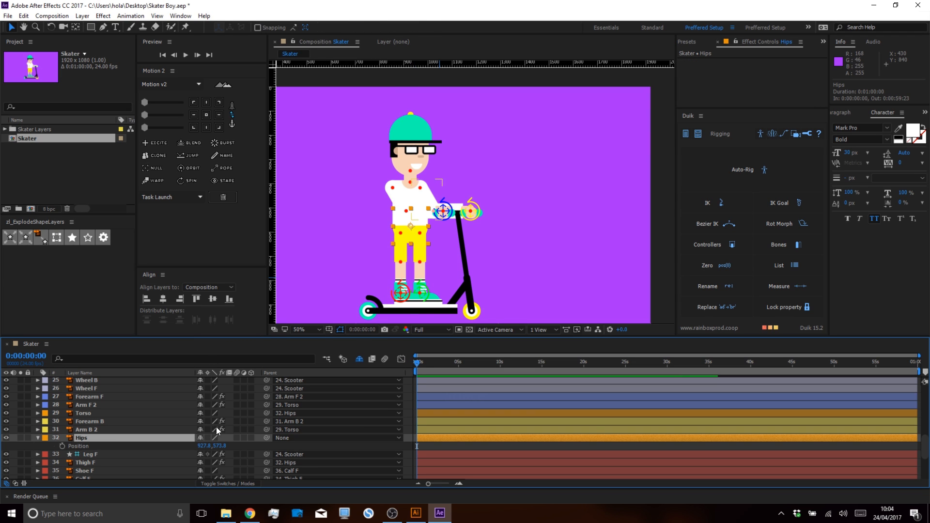
left_click(281, 438)
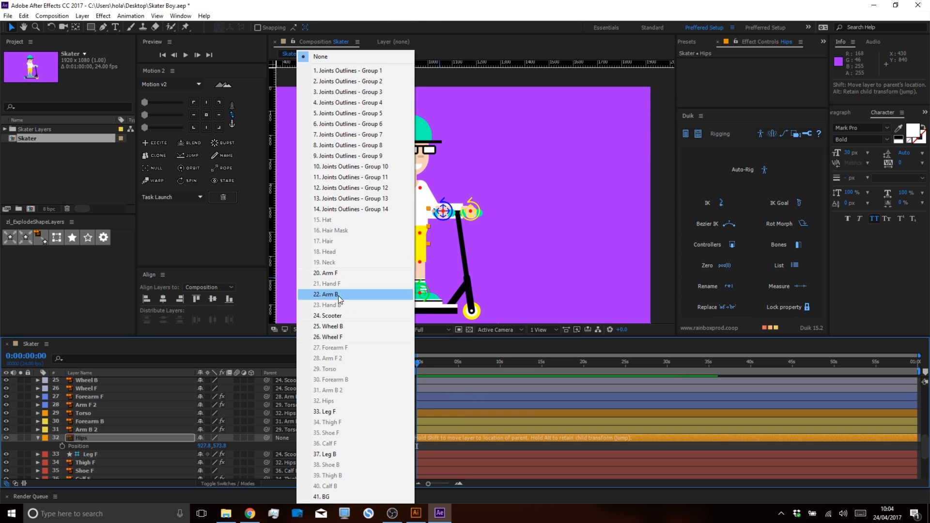
left_click(337, 316)
Try moving the Scooter layer diagonally to test the whole rig, and undo the move.
scroll(69, 412, "up", 1)
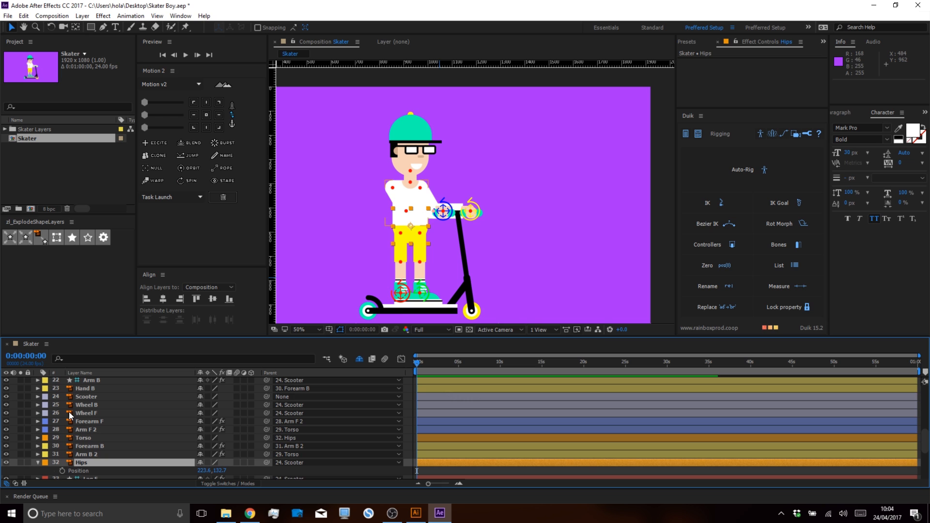
left_click(85, 397)
left_click_drag(426, 287, 476, 244)
key("ctrl+z")
Move the Scooter layer's anchor point to the centre of the rear wheel.
key("space")
left_click_drag(416, 276, 432, 225)
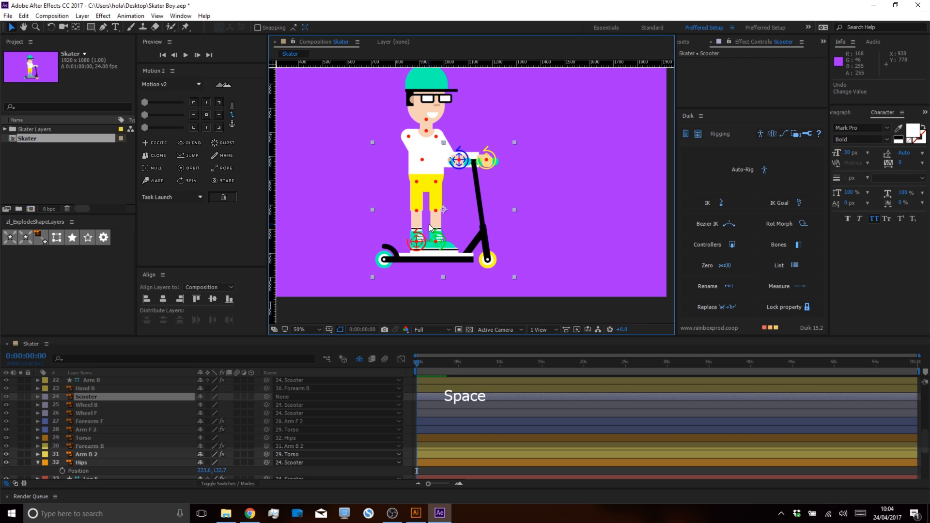
key("y")
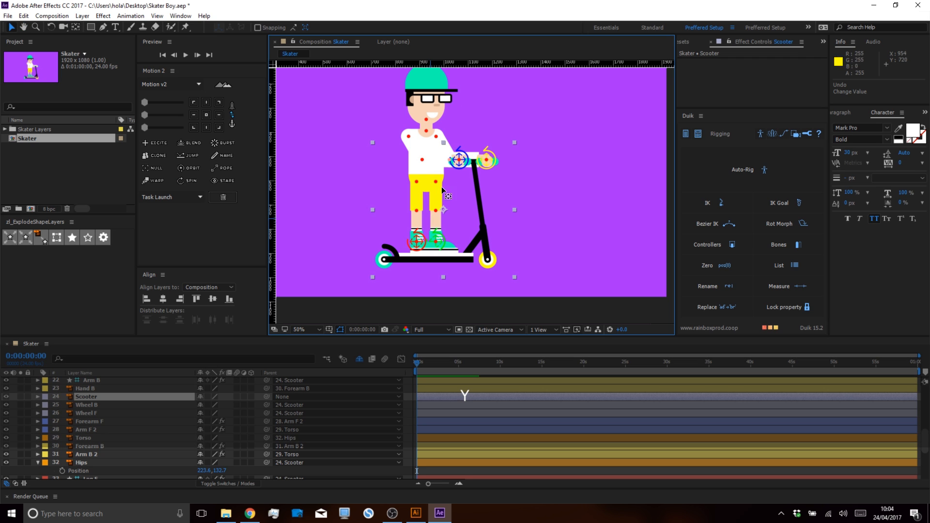
left_click_drag(445, 211, 385, 262)
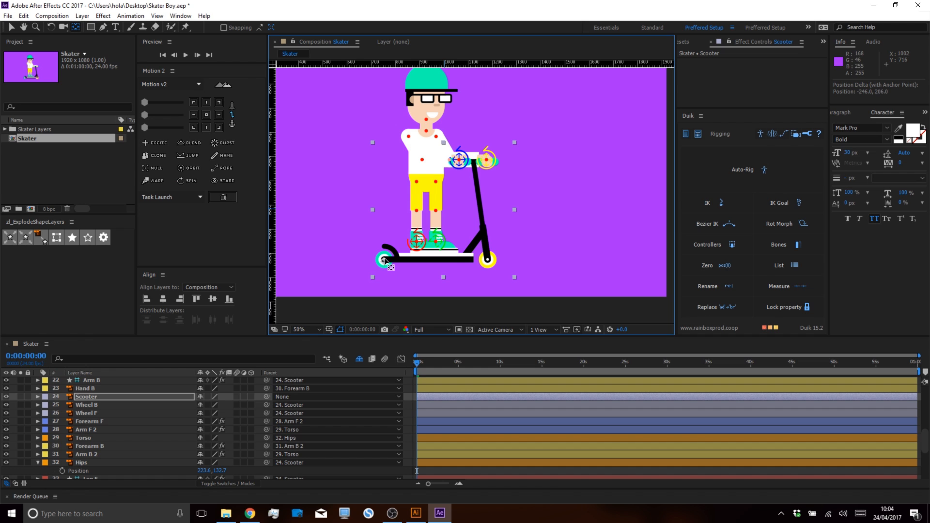
scroll(385, 259, "up", 6)
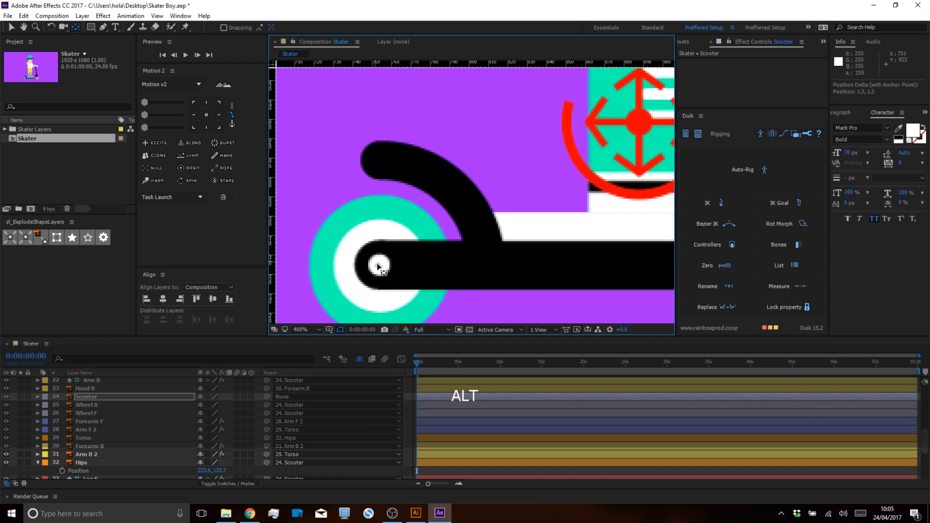
left_click_drag(375, 263, 379, 263)
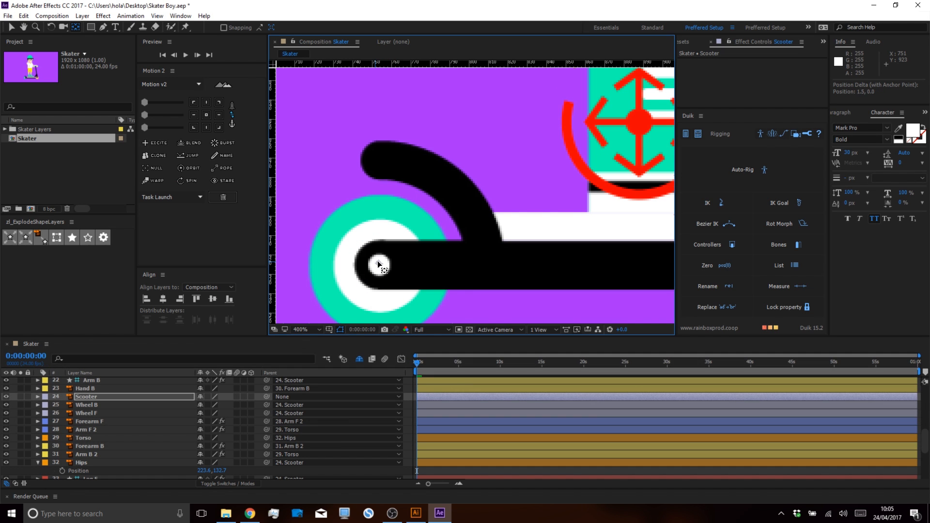
Add a horizontal guide along the rear wheel's lower edge and move the Scooter's anchor point straight down onto it.
key("space")
left_click_drag(379, 264, 387, 135)
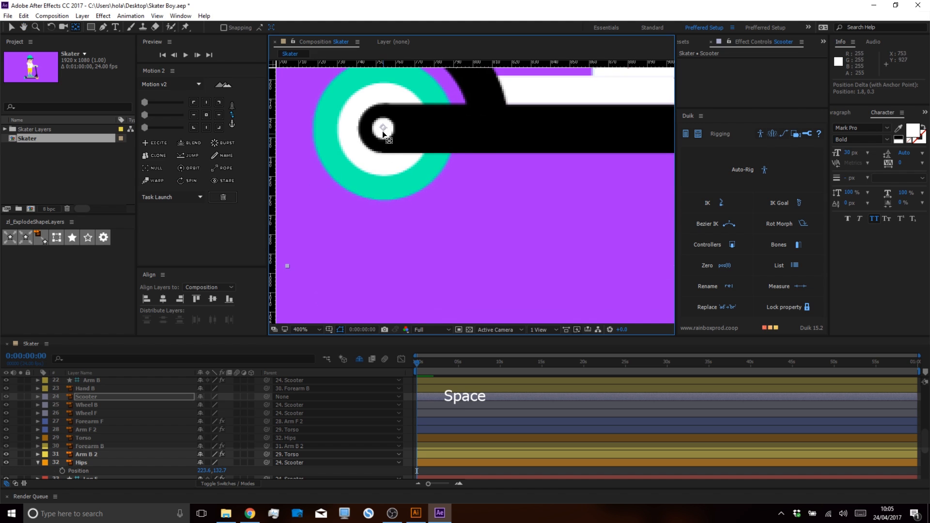
left_click_drag(393, 63, 389, 201)
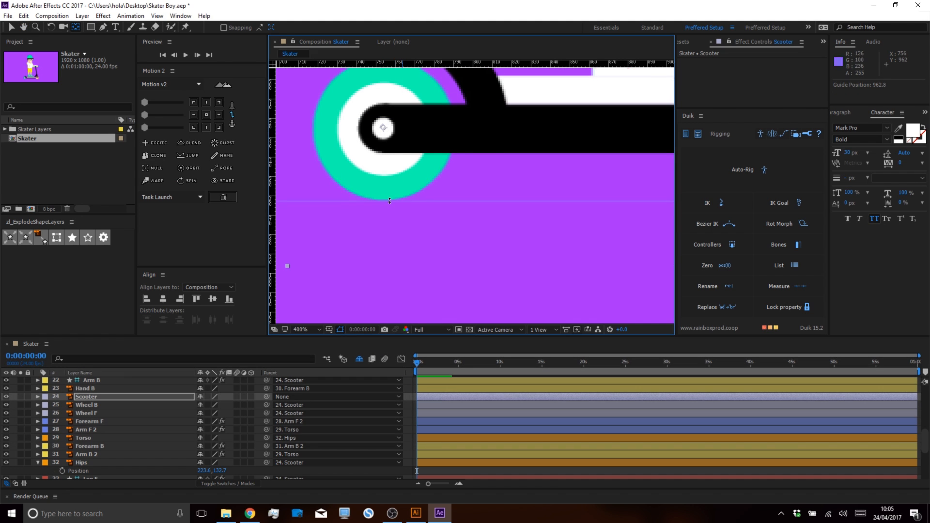
left_click_drag(381, 128, 387, 198)
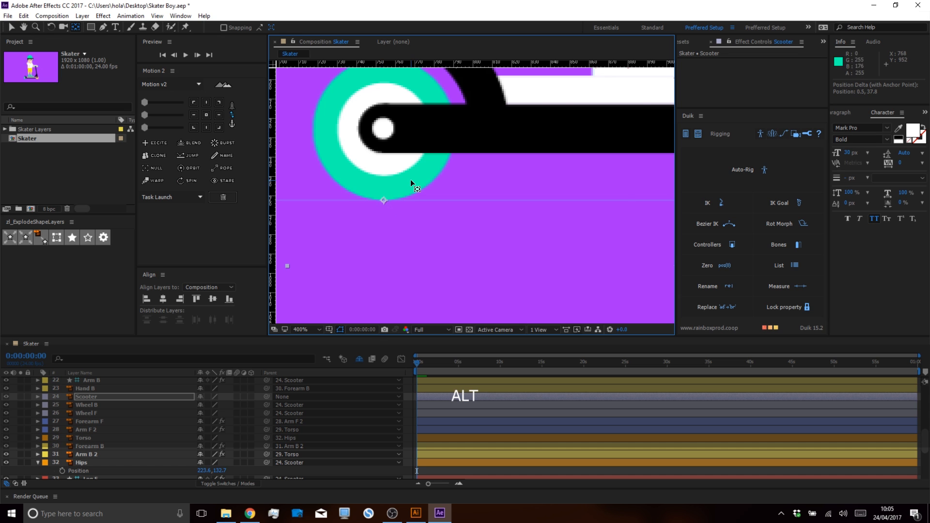
Try rotating the Scooter layer about -29° around its new anchor point, and undo the rotation.
scroll(411, 179, "down", 6)
key("r")
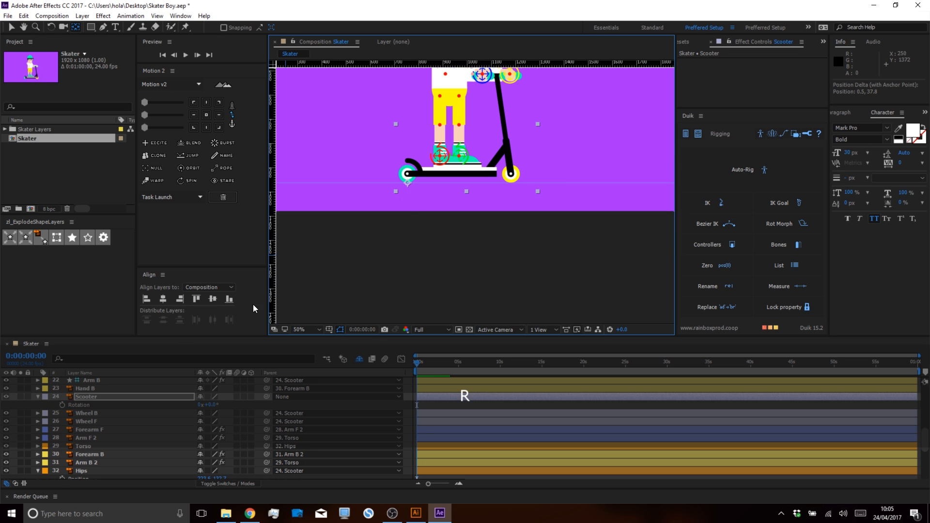
mouse_move(208, 403)
left_mouse_down()
mouse_move(193, 405)
mouse_move(209, 418)
left_mouse_up()
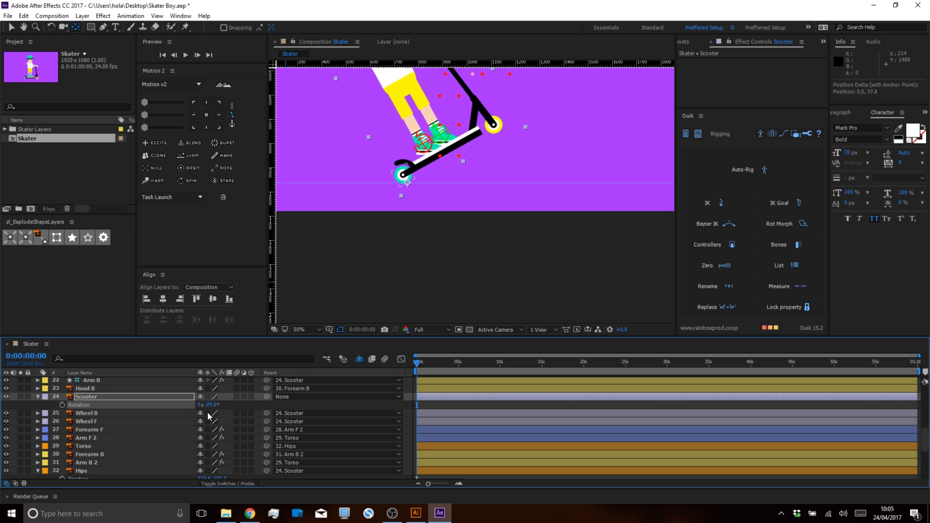
key("space")
left_click_drag(419, 119, 427, 229)
key("ctrl+z")
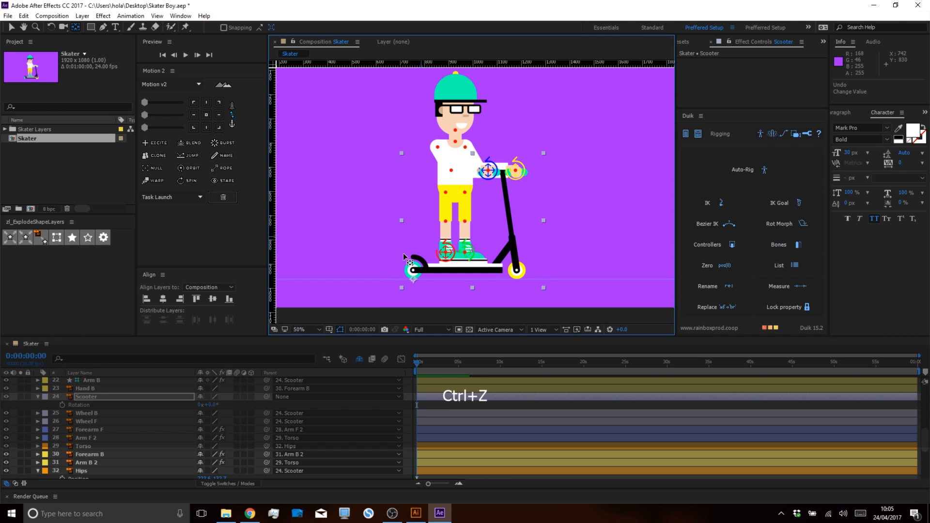
Lock the Scooter, Wheel B and Wheel F layers and mark them as shy to hide them from the timeline.
left_click(92, 396)
left_click(94, 421, "shift")
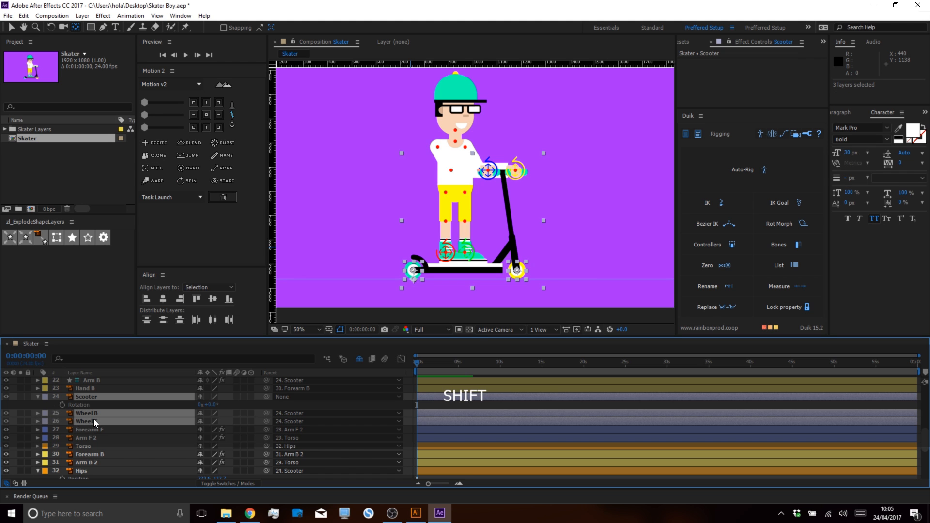
left_click(28, 396)
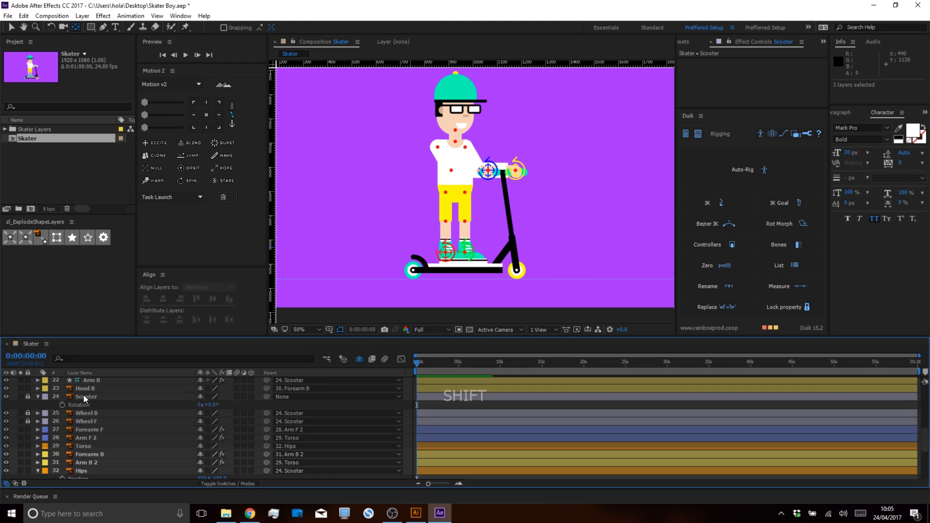
left_click(201, 396)
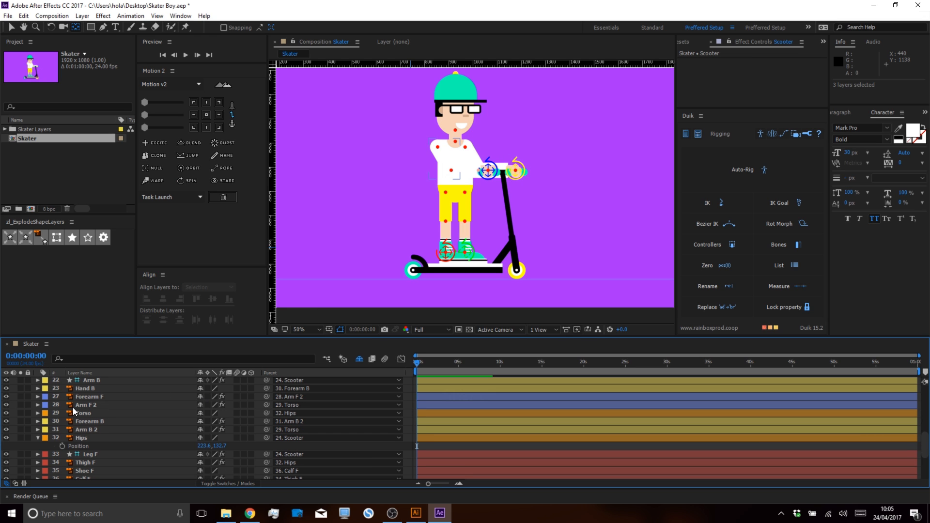
Delete all fourteen Joints Outlines layers, Group 1 to Group 14, and save the project.
key("grave")
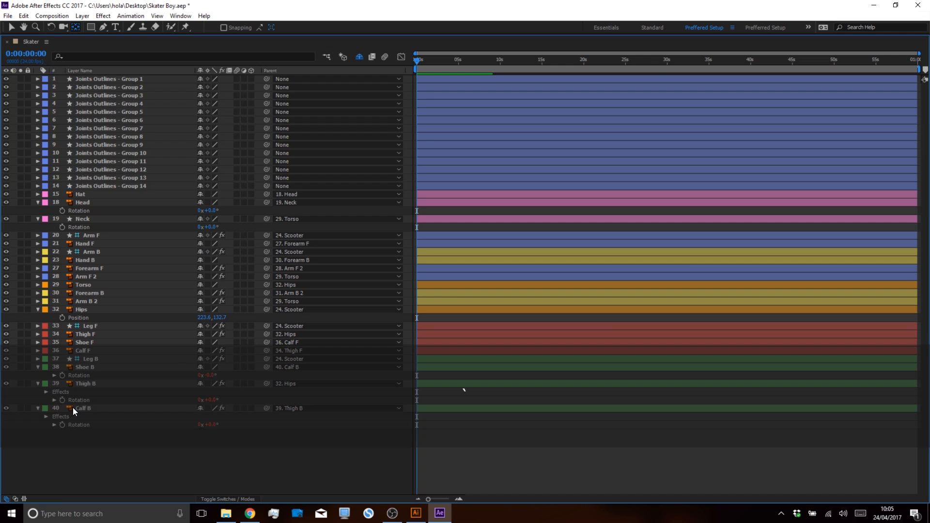
left_click(113, 186, "shift")
left_click(97, 79, "shift")
key("BackSpace")
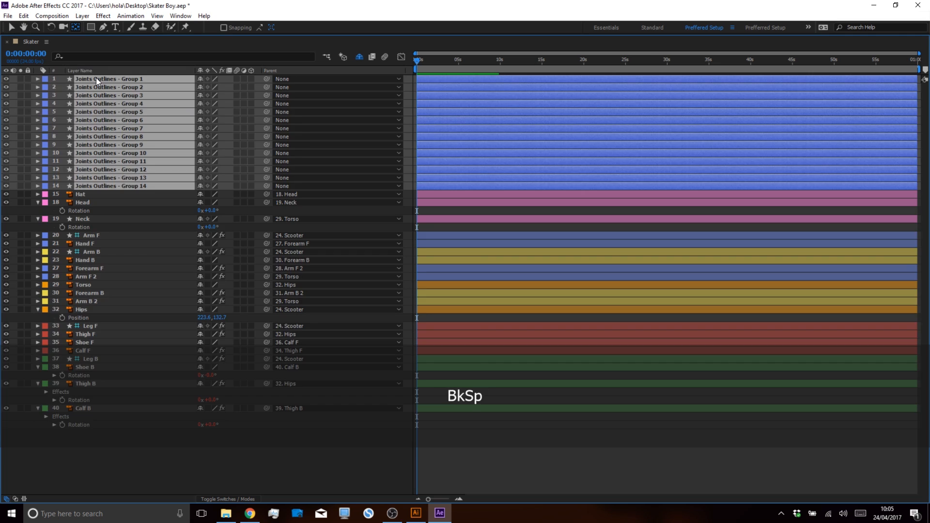
key("ctrl+s")
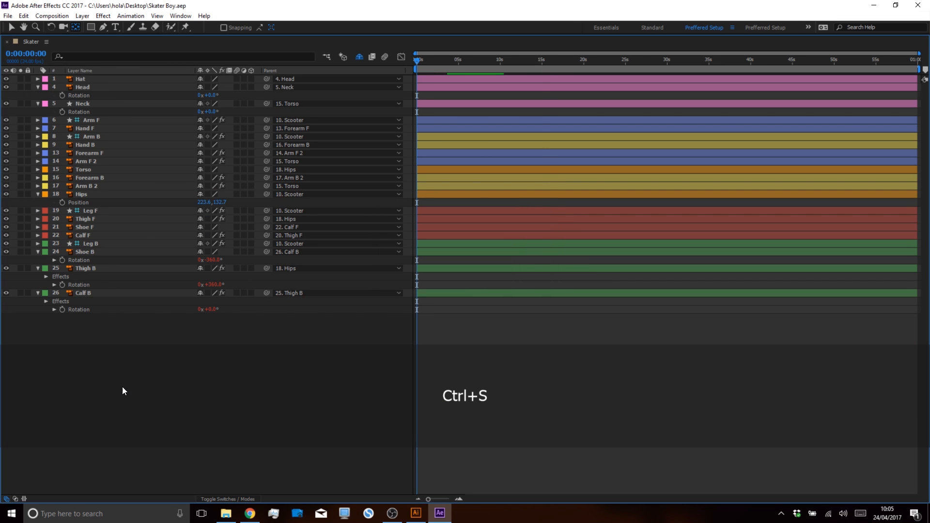
Lock the Hat layer and mark it as shy to hide it from the timeline.
left_click(89, 77)
left_click(28, 78)
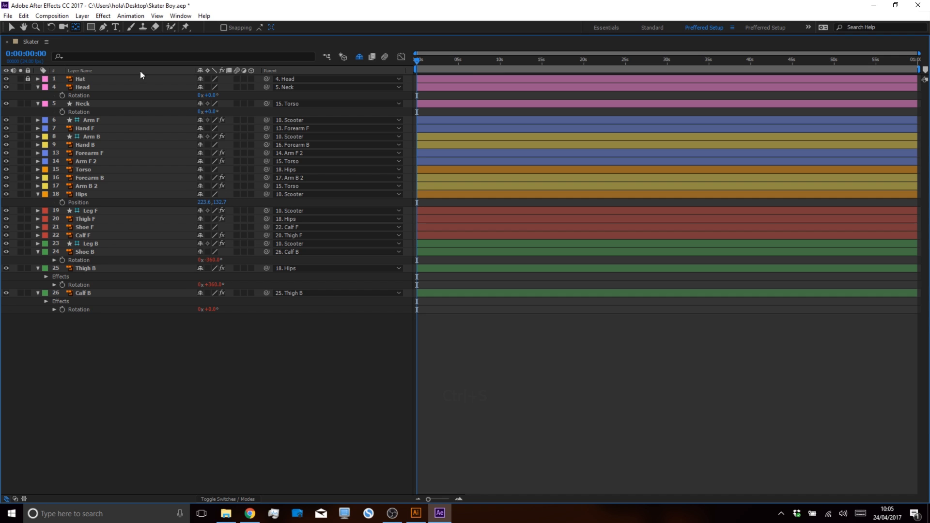
left_click(200, 79)
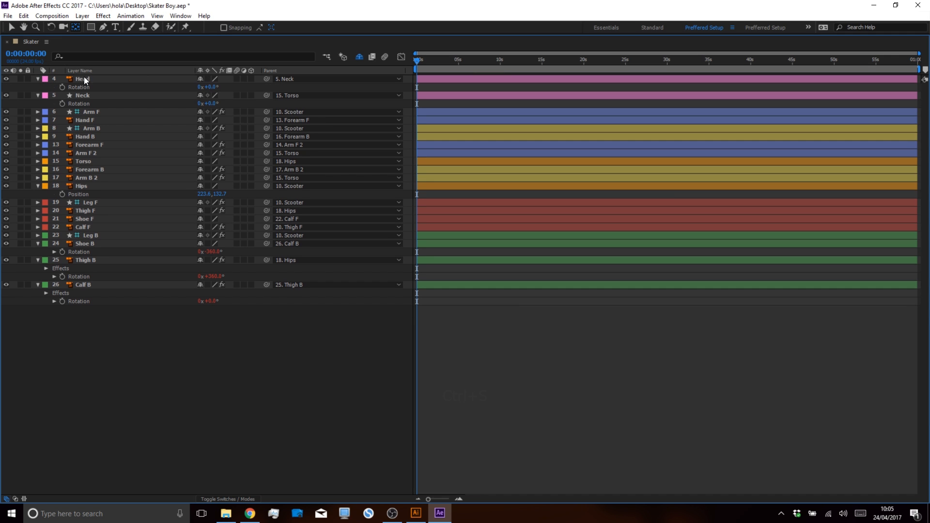
Lock the Hand F, Forearm F and Arm F 2 layers and hide them from the timeline as shy layers.
left_click(88, 120)
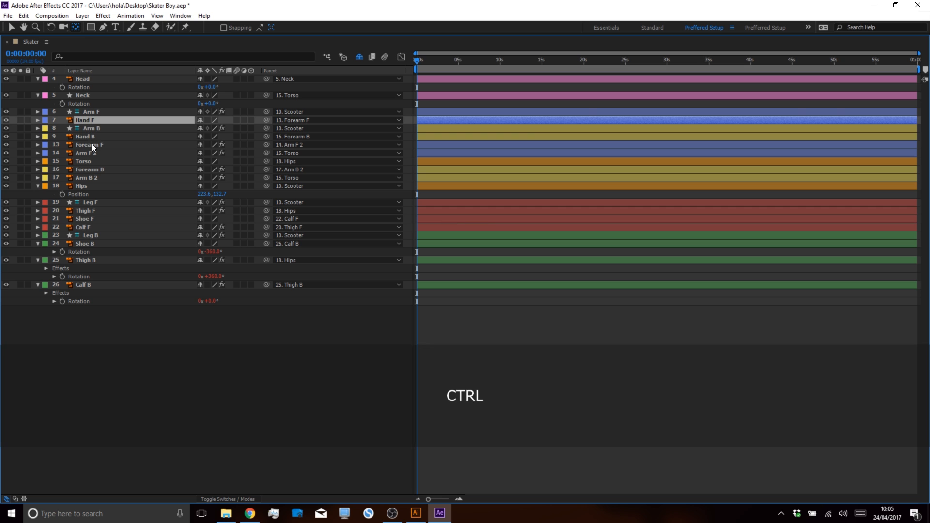
left_click(92, 144, "ctrl")
left_click(91, 153, "ctrl")
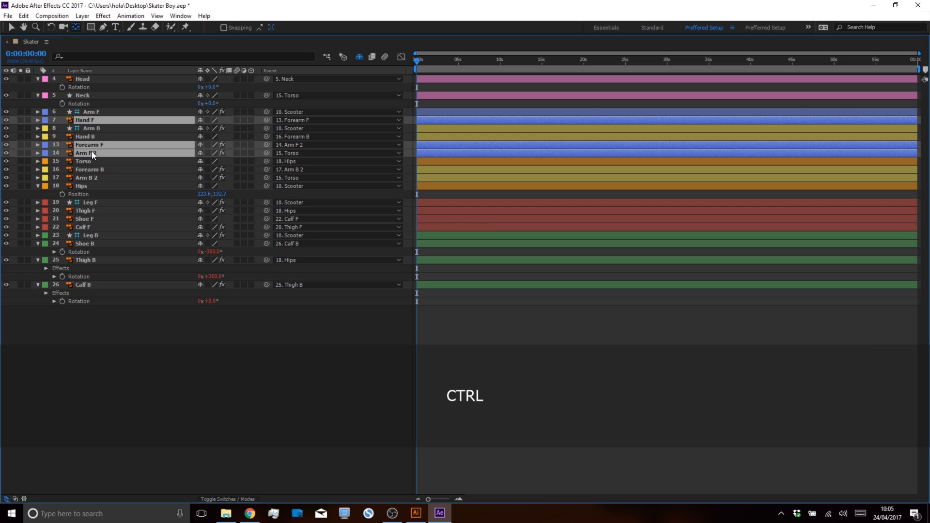
left_click(27, 144)
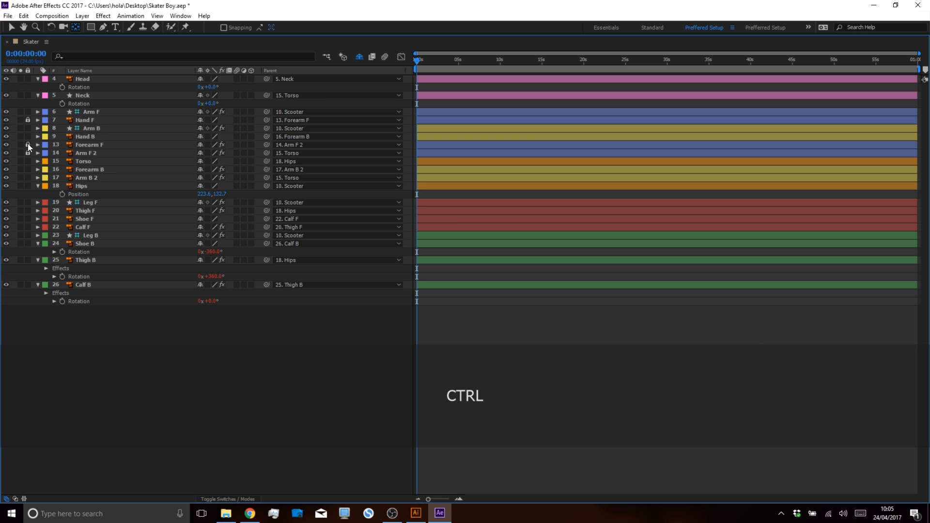
left_click(200, 120)
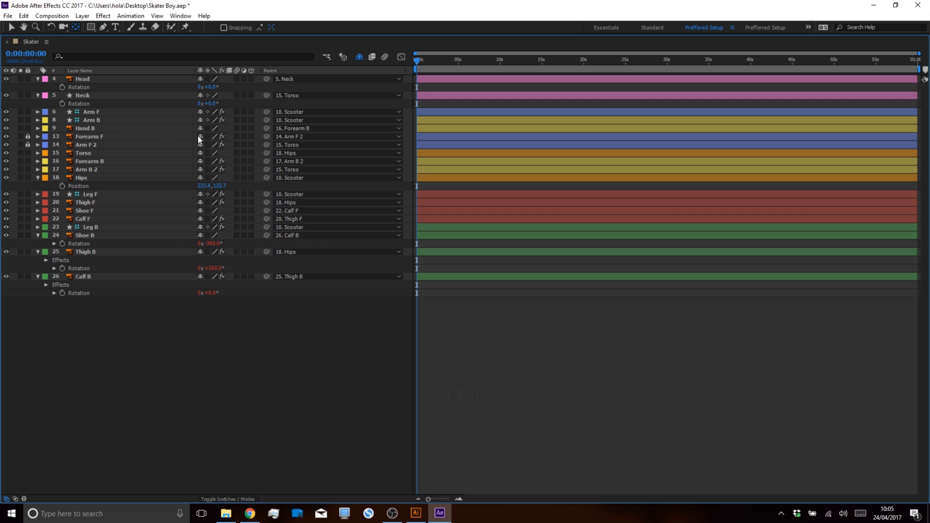
left_click(199, 136)
left_click(199, 136)
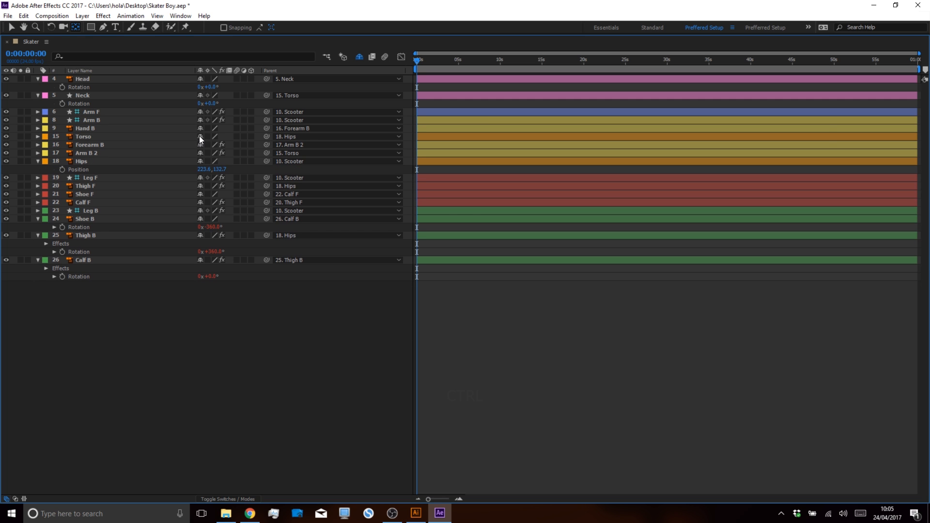
key("grave")
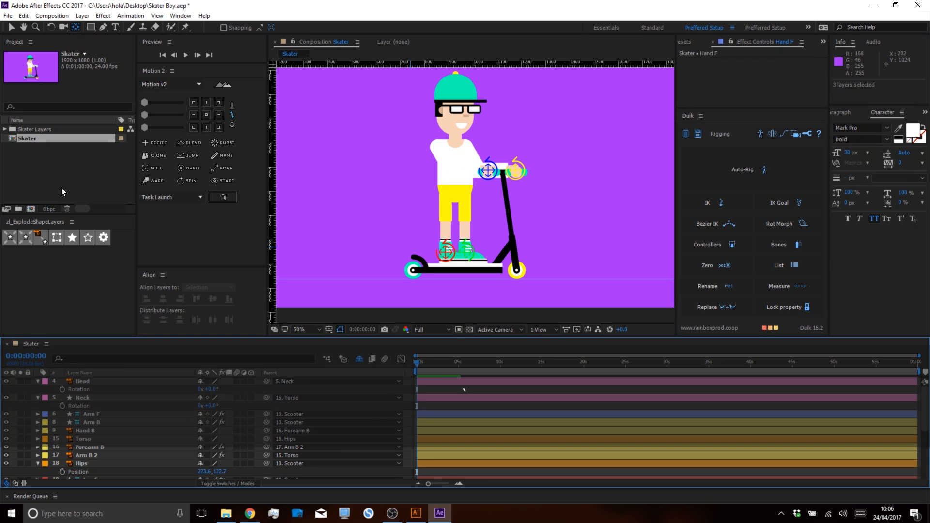
key("grave")
key("grave")
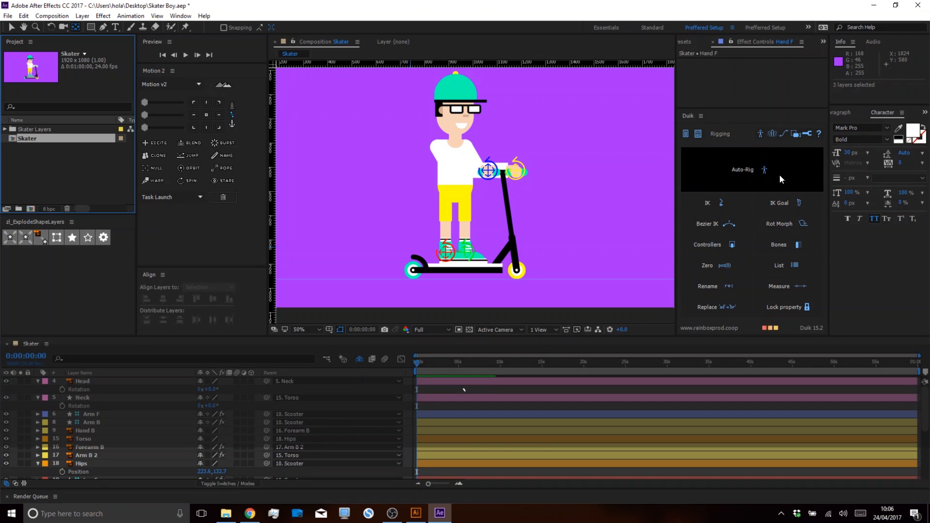
key("grave")
key("grave")
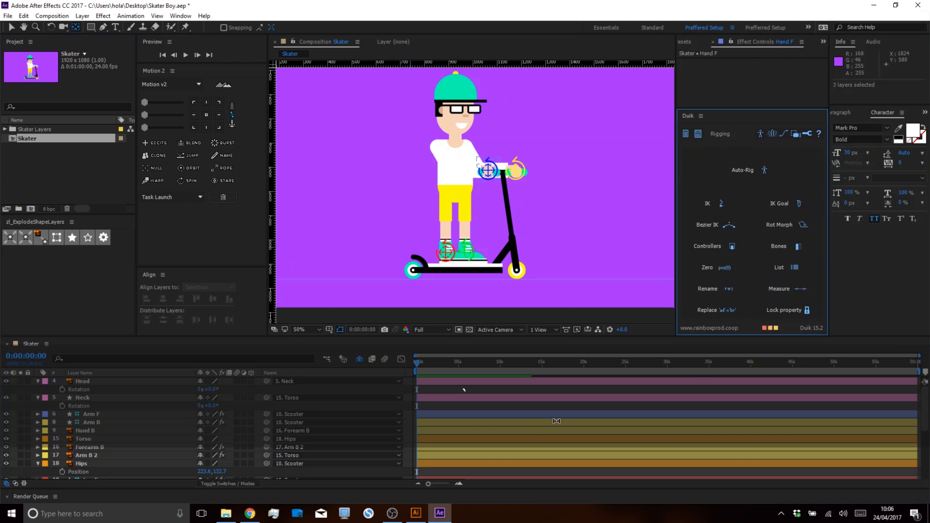
Maximize the timeline, then lock the Hand B, Forearm B and Arm B 2 layers and hide them as shy layers.
key("grave")
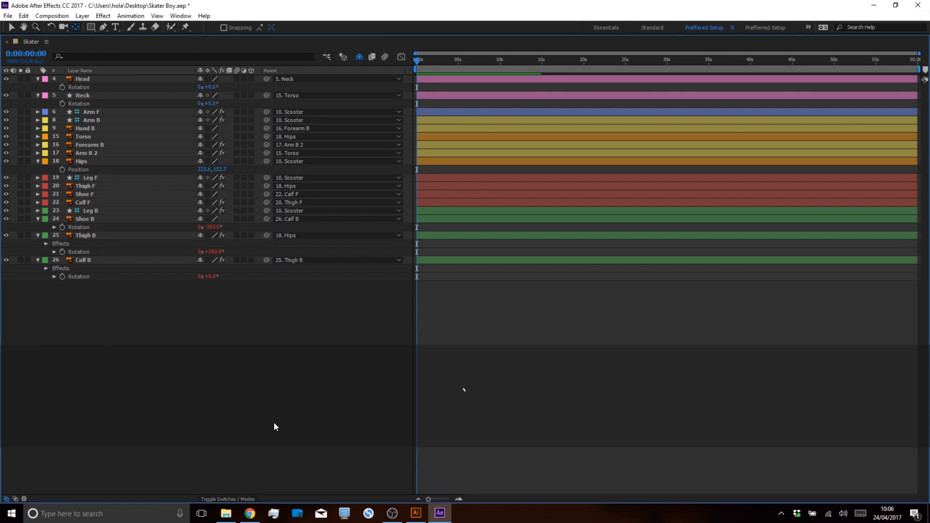
left_click(83, 127)
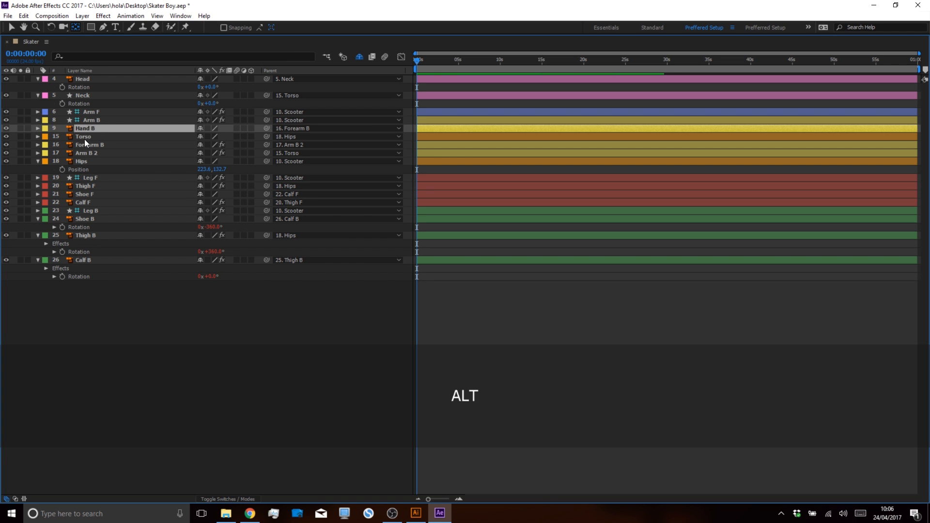
left_click(85, 145, "alt")
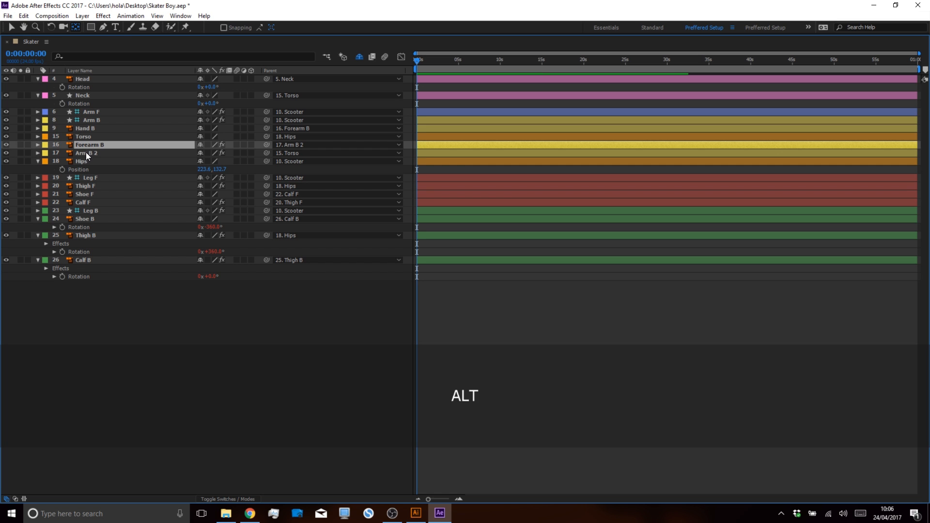
left_click(87, 154, "ctrl")
left_click(86, 128, "ctrl")
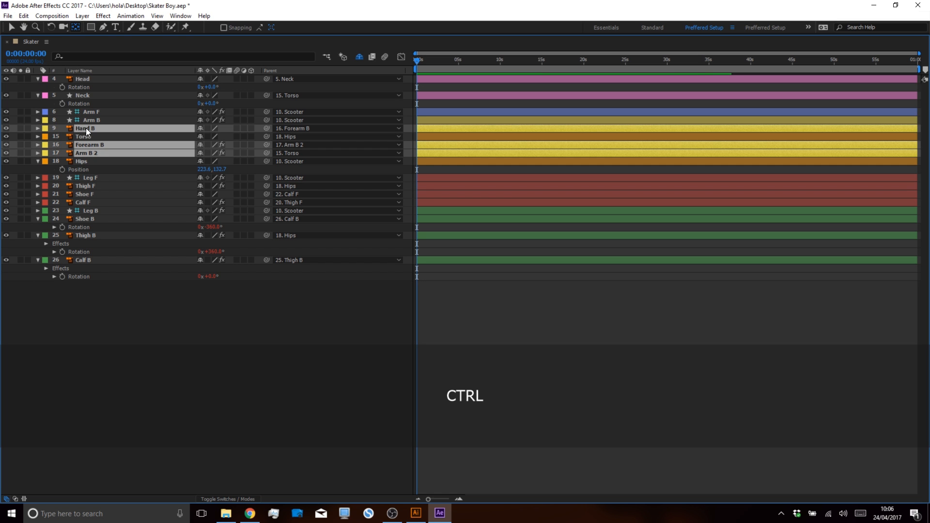
left_click(27, 127)
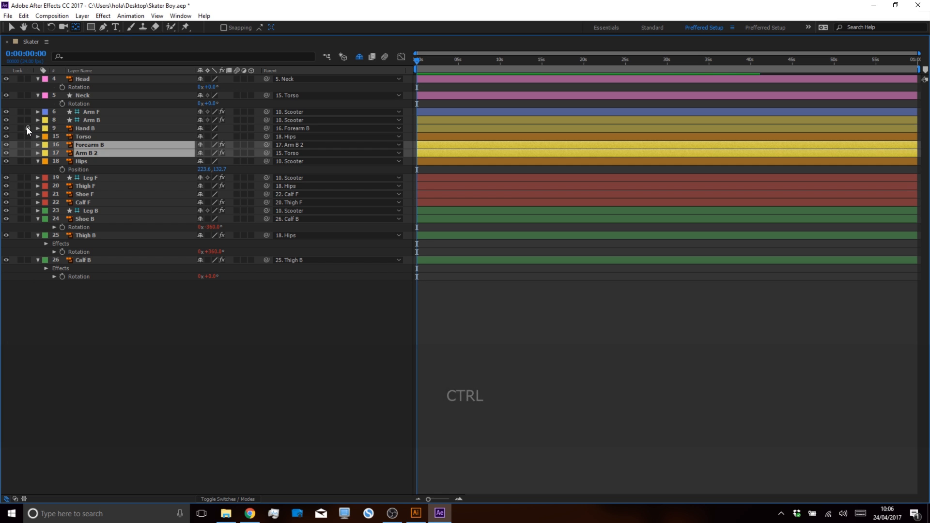
left_click(199, 129)
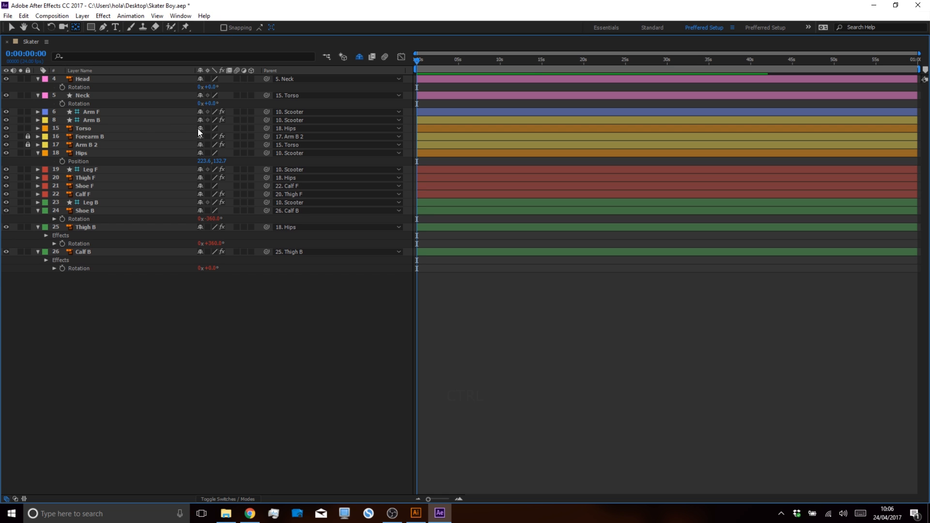
left_click(200, 136)
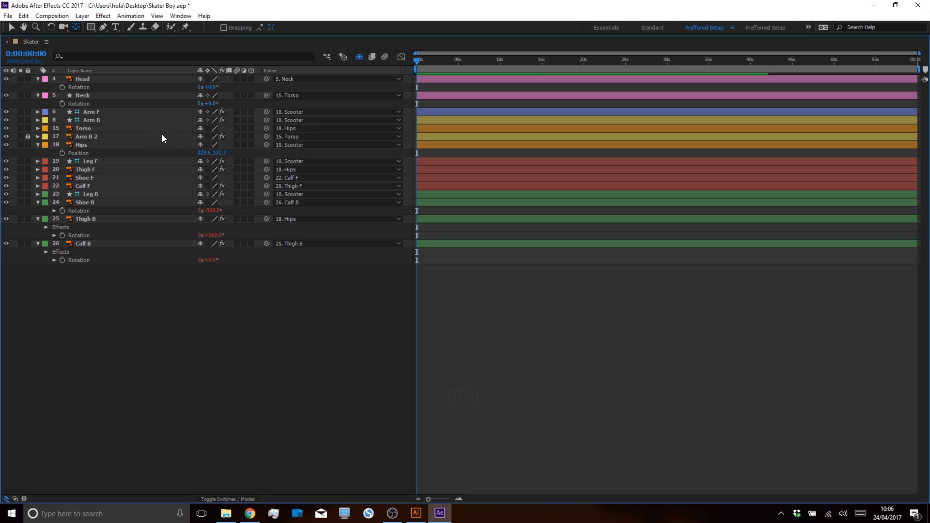
left_click(199, 136)
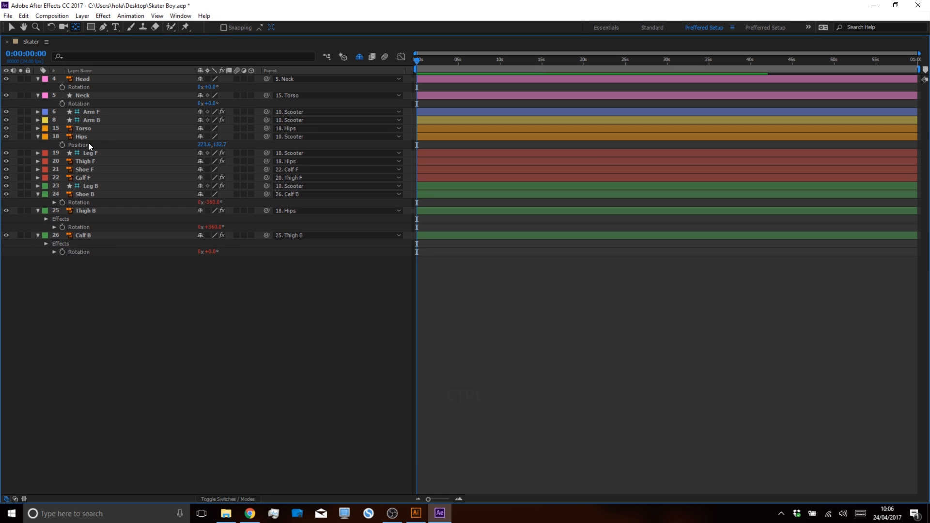
Lock the Thigh F, Shoe F and Calf F layers and mark them as shy to hide them from the timeline.
left_click(90, 161)
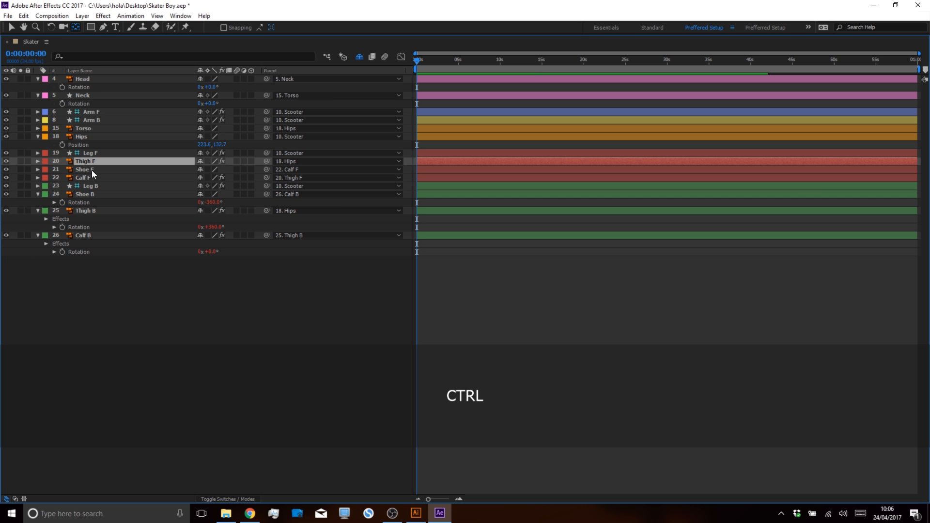
left_click(92, 170, "ctrl")
left_click(90, 178, "ctrl")
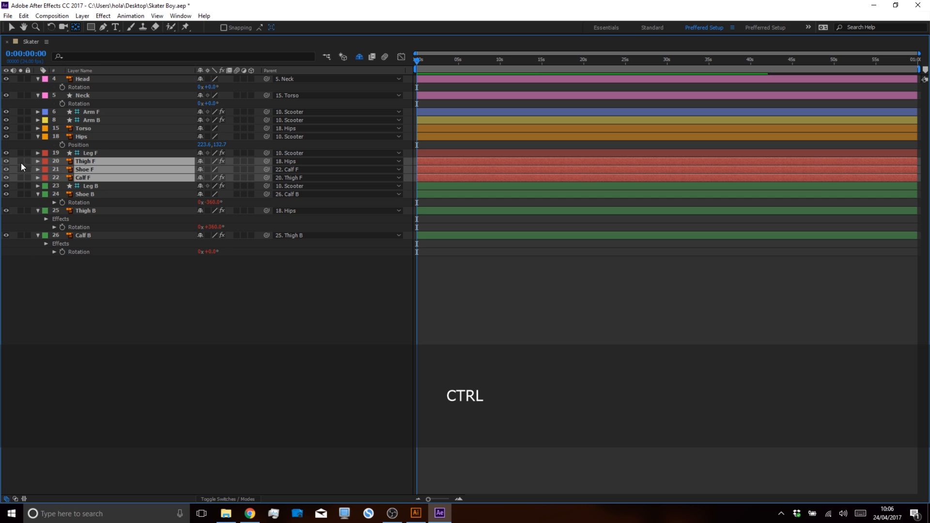
left_click(28, 161)
left_click(198, 161)
left_click(198, 161)
left_click(199, 161)
Lock the Shoe B, Thigh B and Calf B layers and mark them as shy to hide them from the timeline.
left_click(90, 169)
key("ctrl")
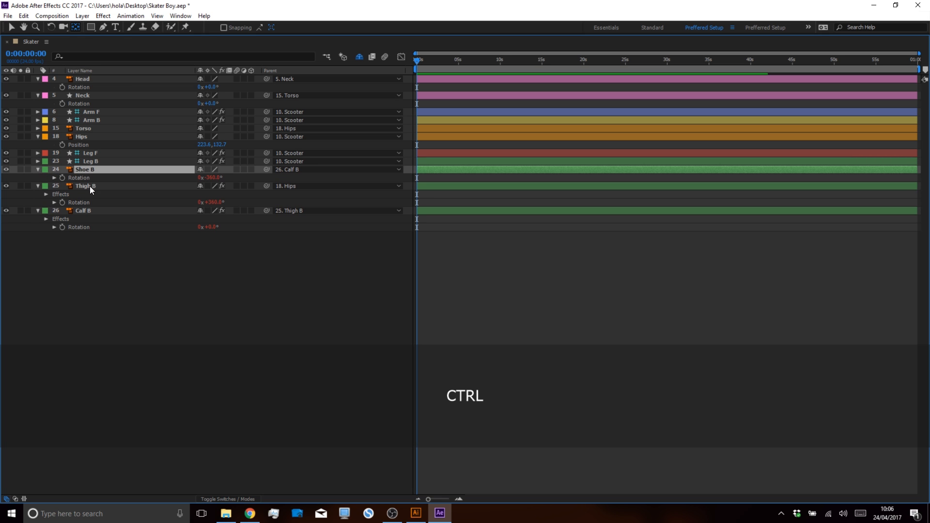
left_click(89, 186, "ctrl")
left_click(90, 210, "ctrl")
left_click(28, 169)
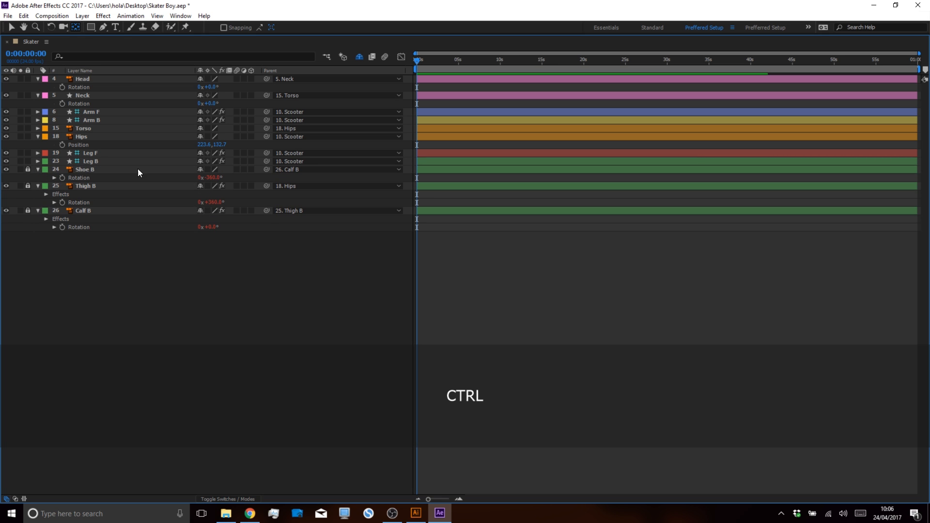
left_click(201, 169)
left_click(202, 170)
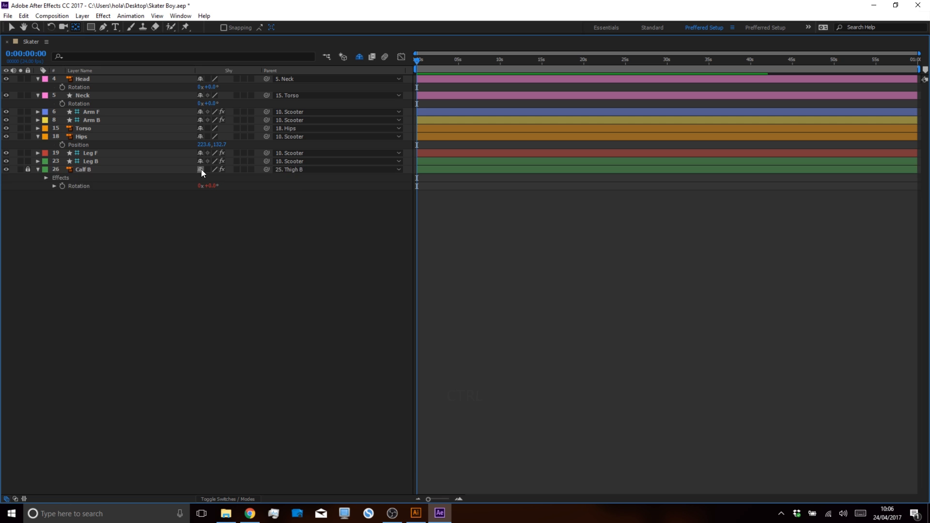
left_click(202, 170)
Reveal Position on the Leg F and Leg B controllers and set a keyframe for both at 0:00:00:00.
left_click(88, 160)
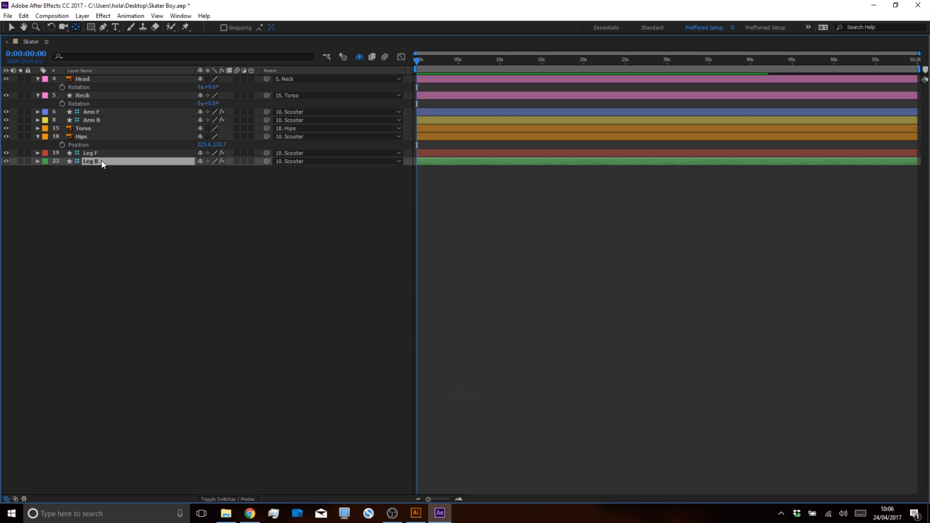
left_click(98, 153, "shift")
key("p")
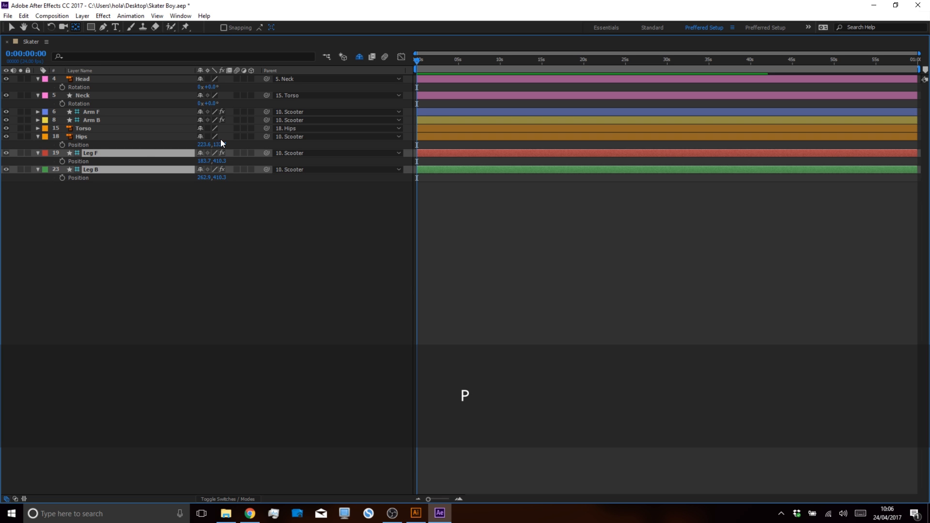
left_click(62, 161)
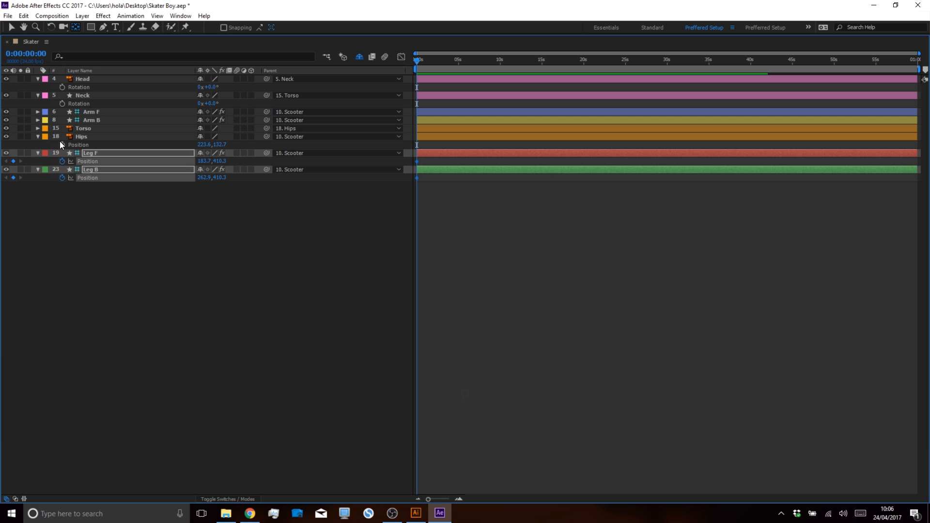
Set Position and Rotation keyframes on the Hips layer at 0:00:00:00 and show its keyframed properties.
left_click(62, 144)
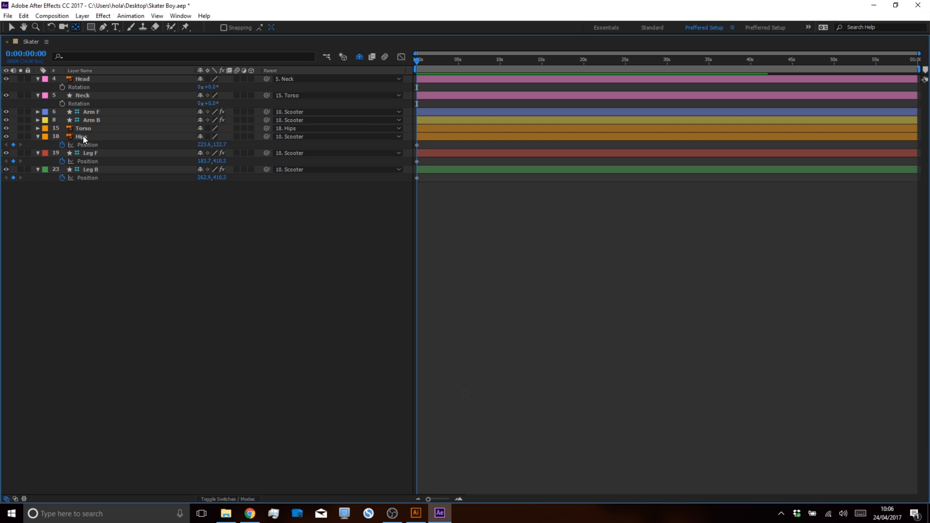
left_click(82, 137)
key("r")
key("u")
left_click(120, 234)
Lock the Torso layer and mark it as shy to hide it from the timeline.
left_click(83, 128)
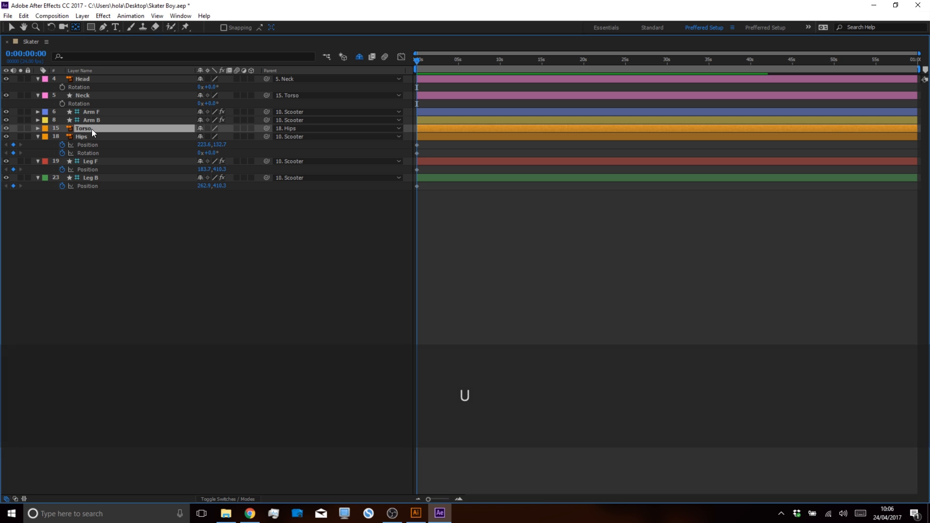
left_click(28, 128)
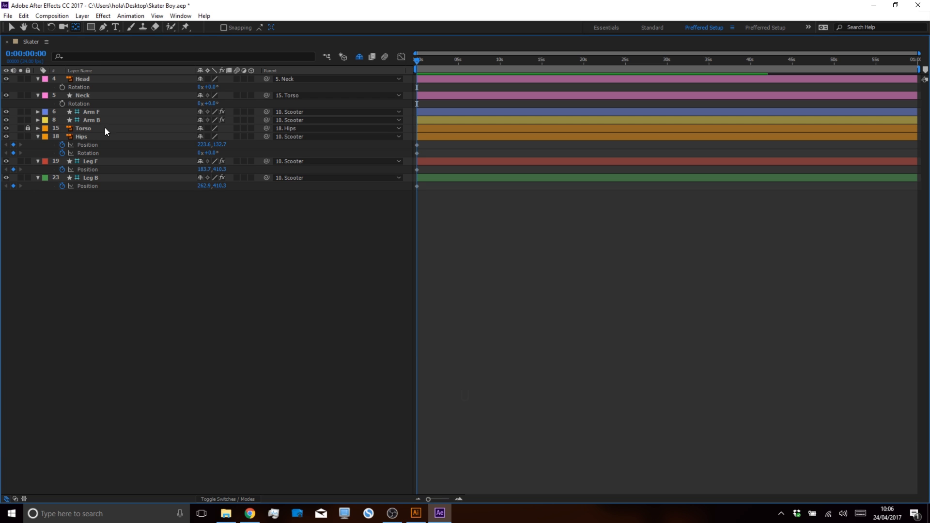
left_click(200, 128)
Restore the full workspace, then lock the Arm F and Arm B controller layers and hide them as shy layers.
left_click(100, 119)
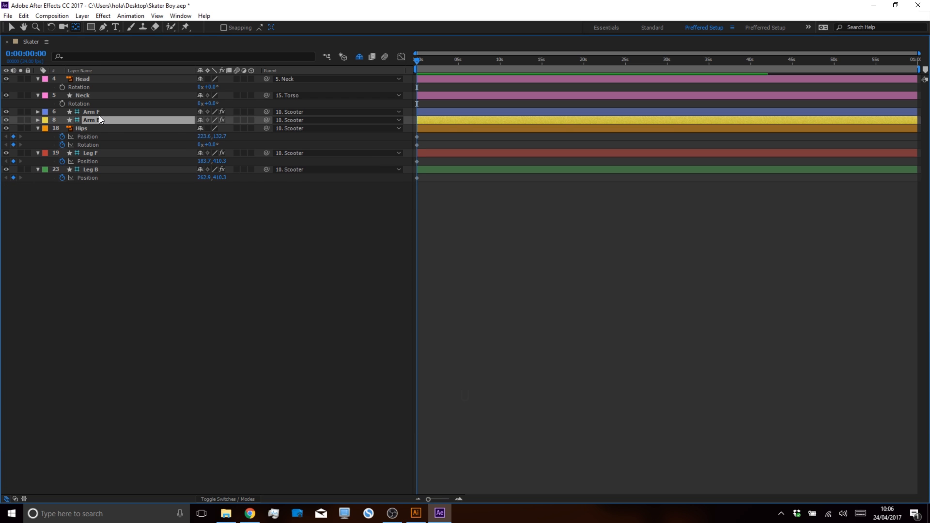
left_click(98, 111)
left_click(96, 120, "shift")
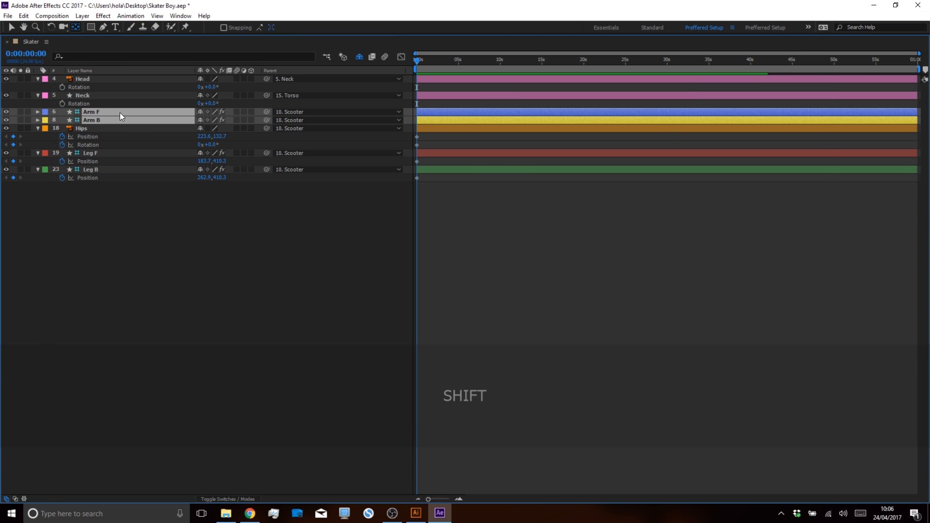
key("grave")
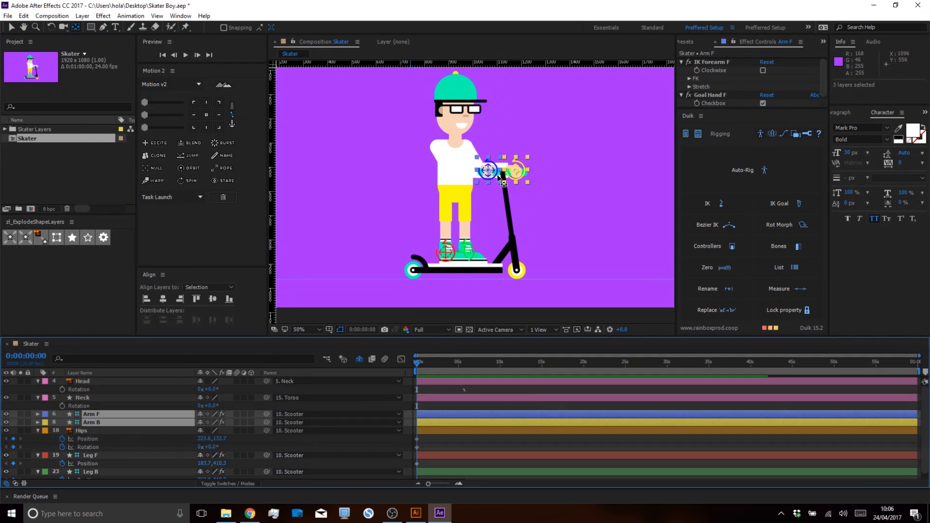
left_click_drag(29, 417, 29, 420)
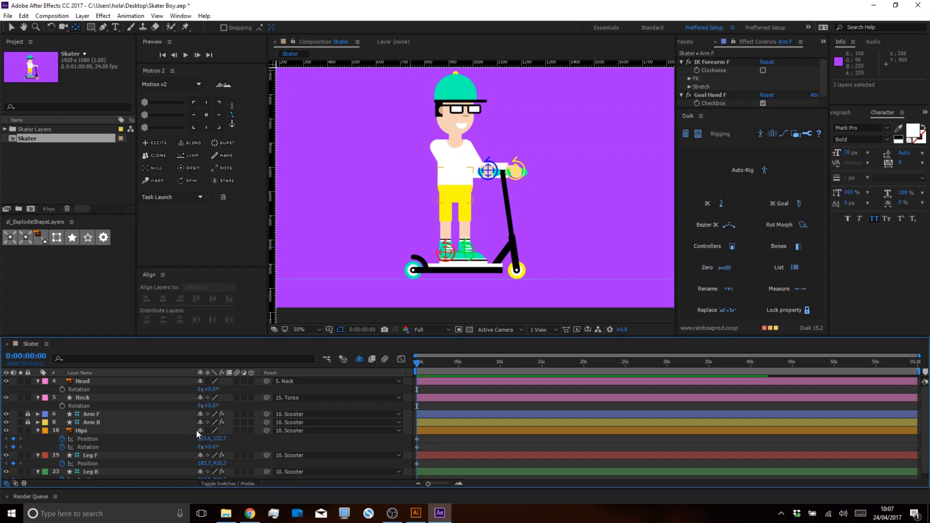
left_click(202, 415)
left_click(201, 413)
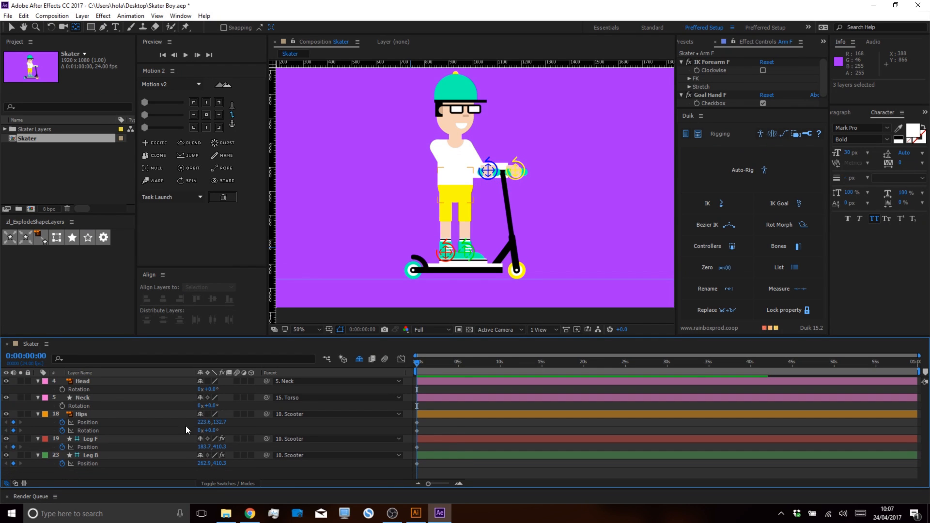
Set Rotation keyframes on the Neck and Head layers at 0:00:00:00 and save the project.
left_click(62, 406)
left_click(62, 390)
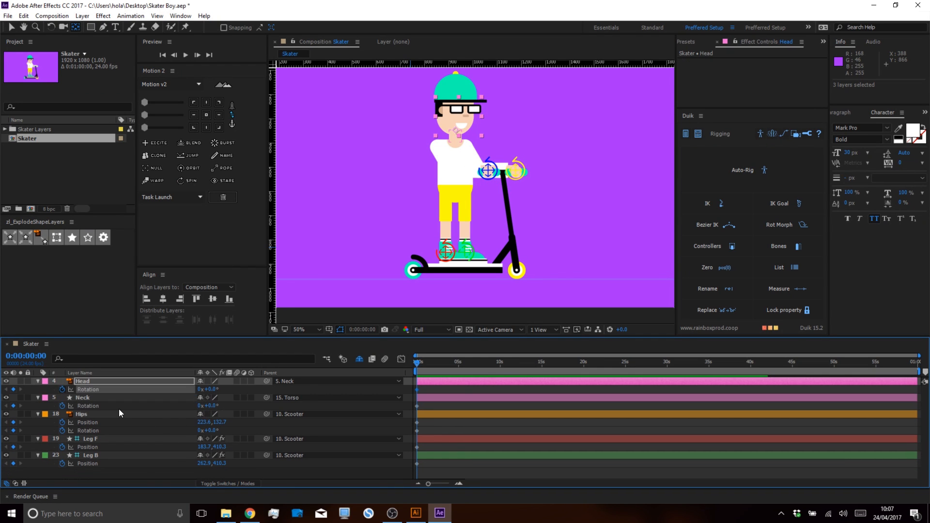
left_click(139, 473)
key("ctrl+s")
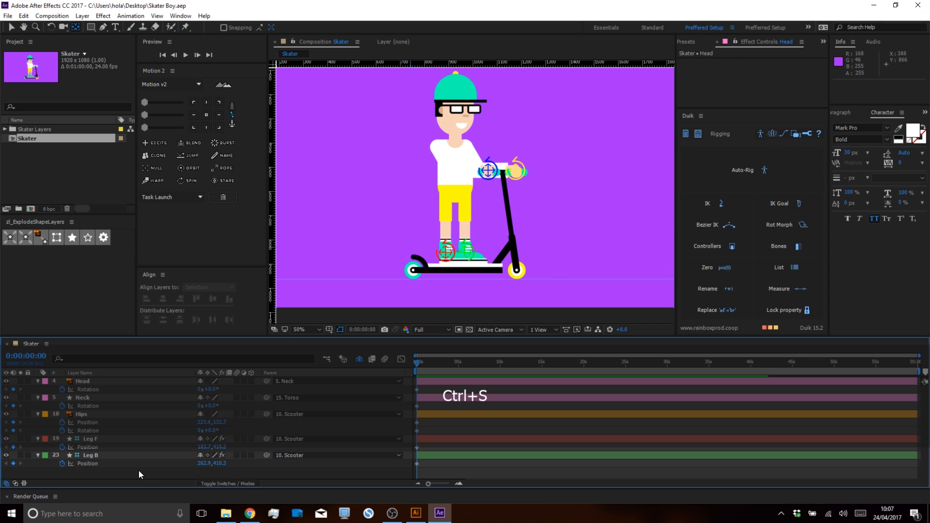
Show the shy layers, unlock the Scooter layer and turn off its shy switch, then hide the remaining shy layers again.
key("v")
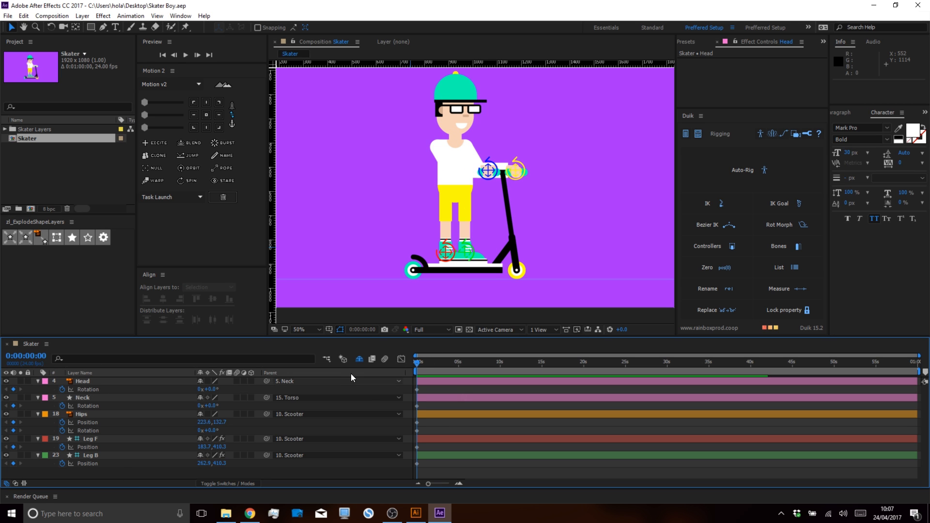
left_click(359, 361)
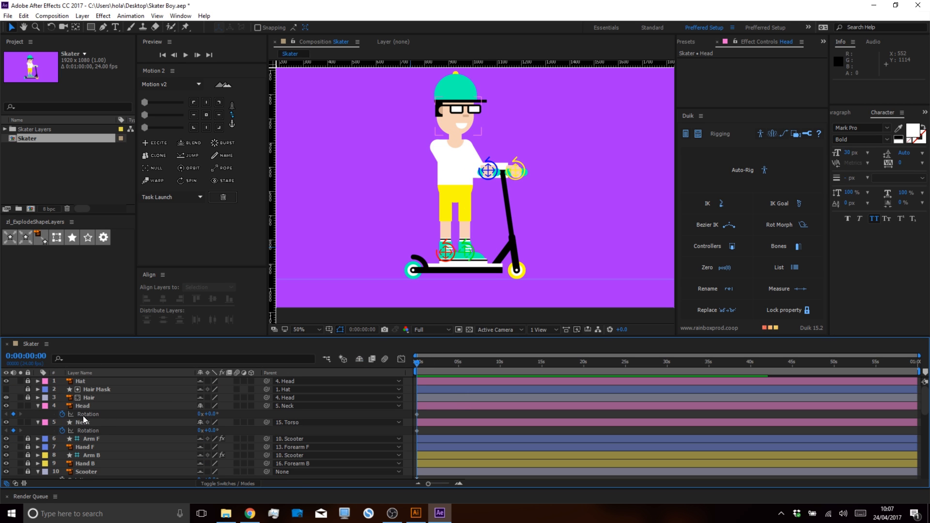
scroll(84, 419, "down", 1)
left_click(28, 447)
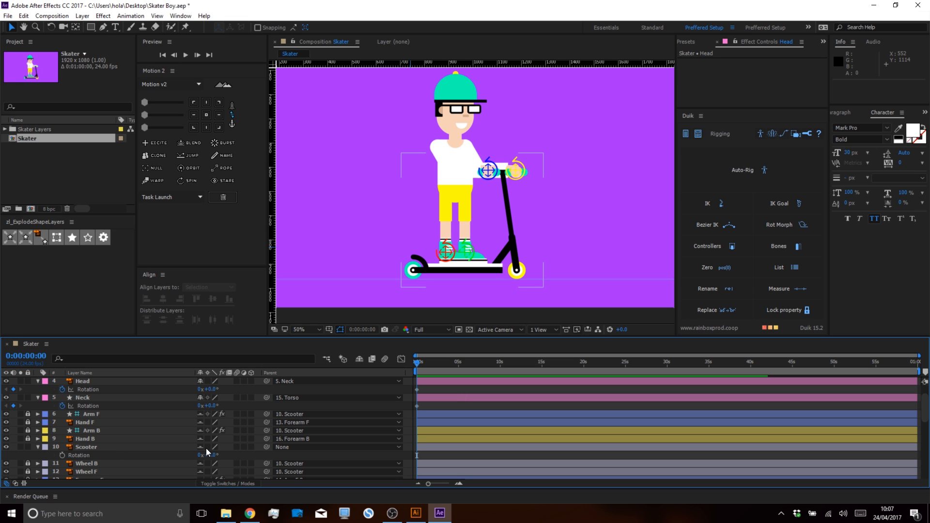
left_click(200, 446)
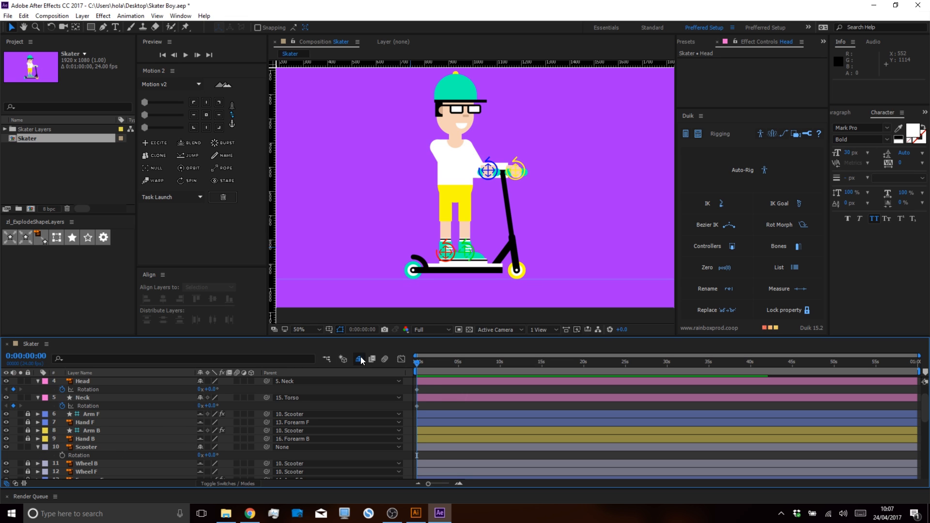
left_click(359, 361)
Reveal Position alongside Rotation on the Scooter layer, set keyframes for both at 0:00:00:00, and save the project.
left_click(95, 425)
left_click(92, 410)
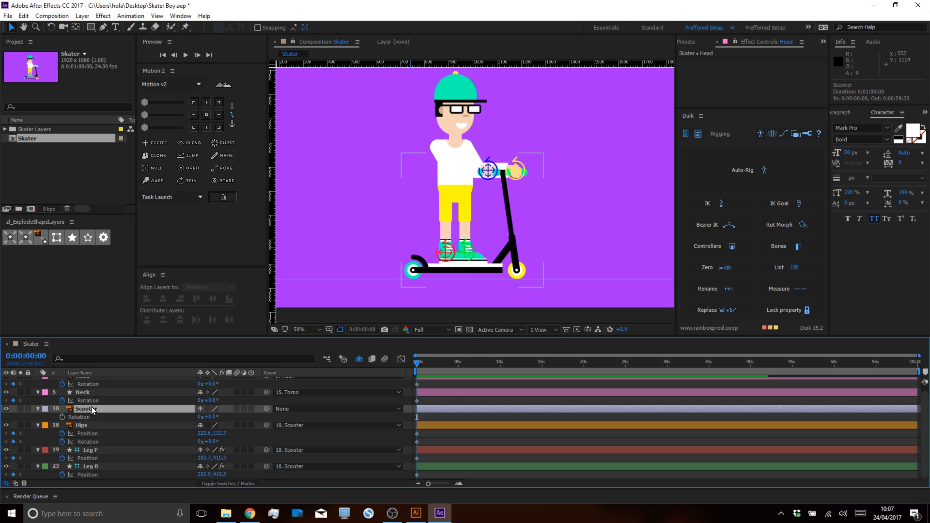
key("shift+p")
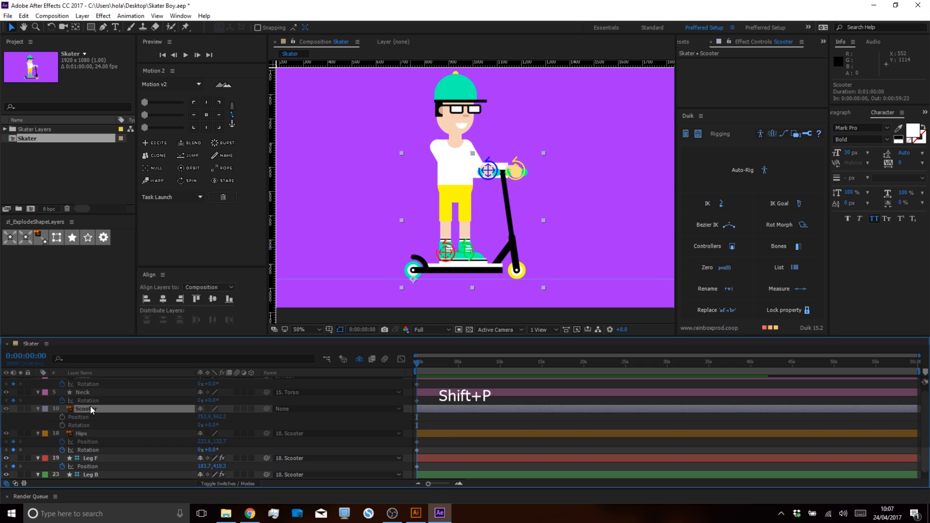
left_click(431, 420)
key("ctrl+s")
left_click_drag(416, 363, 401, 377)
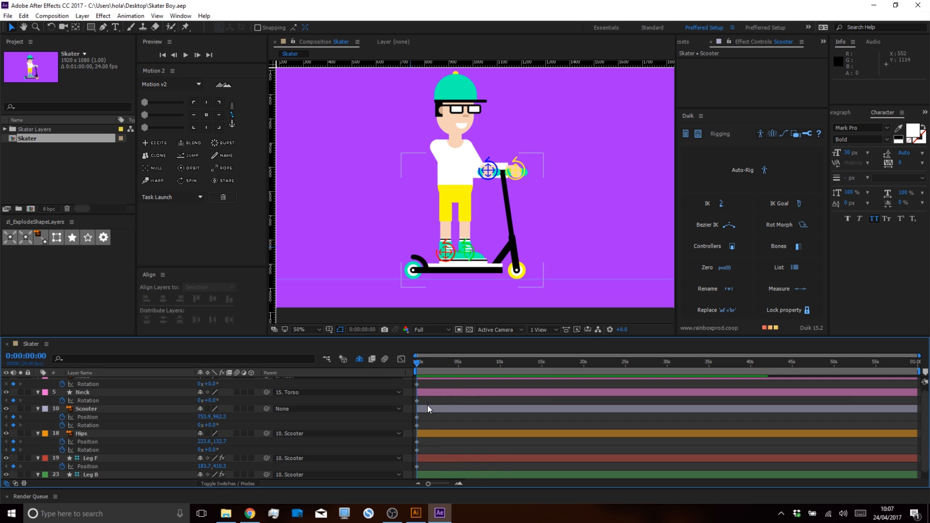
key("space")
mouse_move(494, 240)
left_mouse_down()
mouse_move(478, 183)
mouse_move(497, 228)
left_mouse_up()
scroll(102, 407, "up", 2)
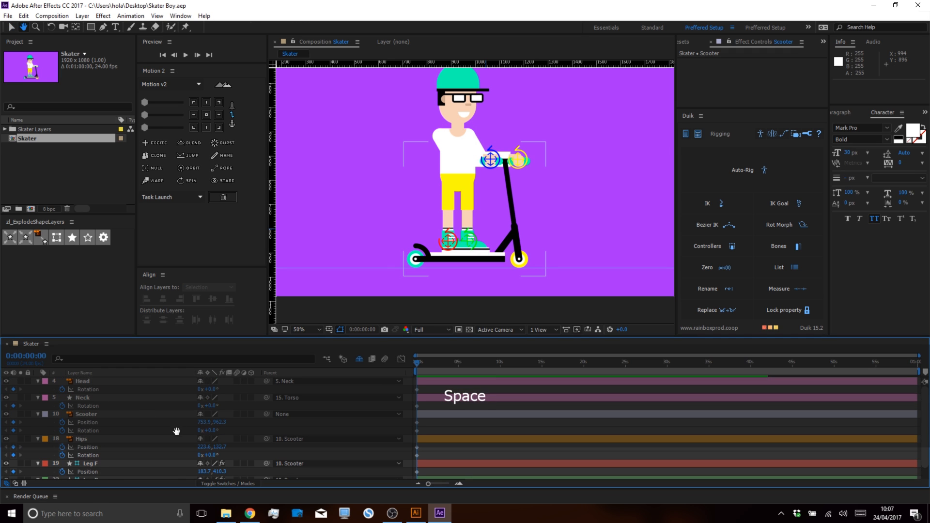
scroll(145, 418, "down", 1)
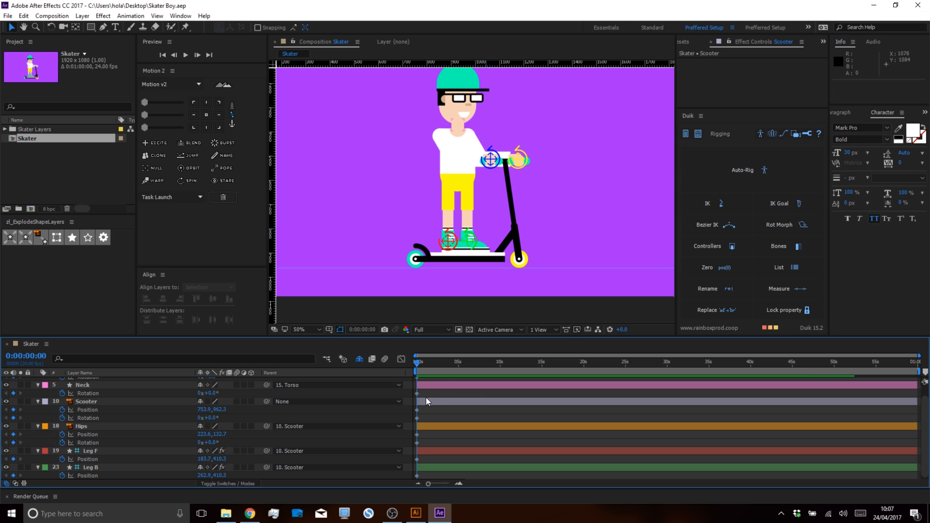
left_click_drag(219, 409, 230, 414)
key("ctrl+z")
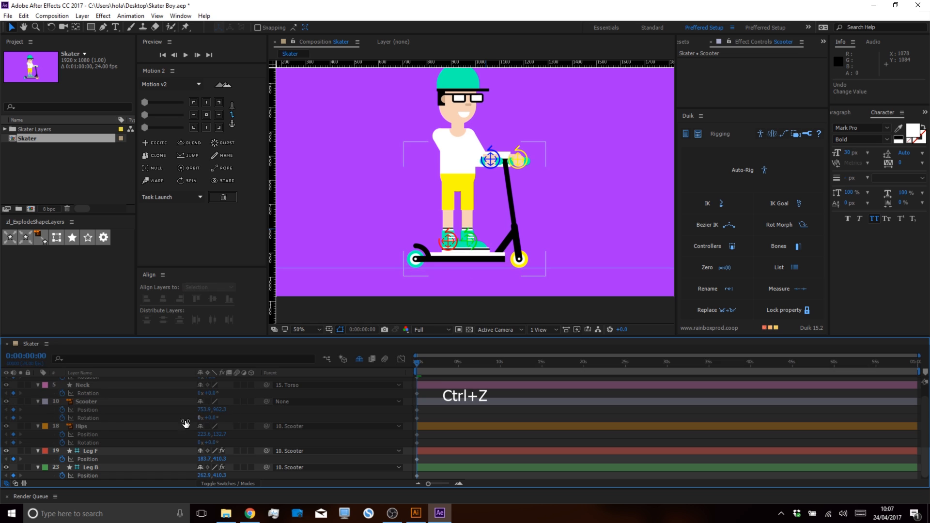
Lower the Hips layer by setting its Y Position to 147.7 at 0:00:00:00 so the knees bend.
left_click(145, 426)
left_click(214, 435)
left_click_drag(213, 434, 222, 439)
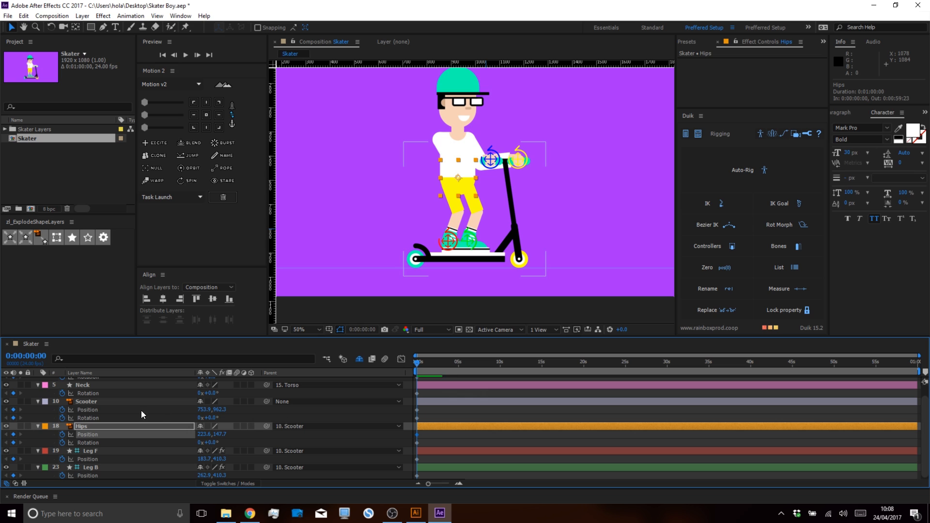
left_click(438, 418)
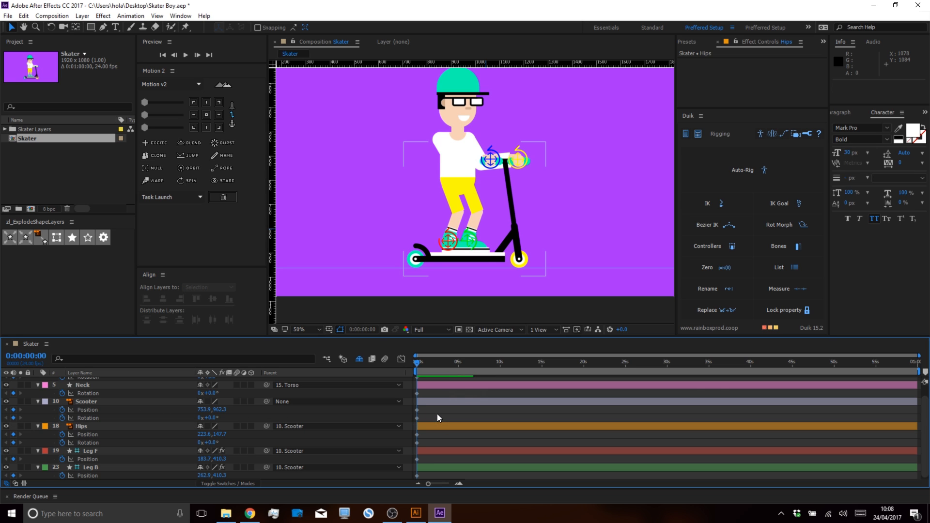
At 0:00:00:08, keyframe the Hips layer with Rotation about 9.7° and Position about 249.2, 128.3.
key("ctrl")
key("ctrl+Right")
key("ctrl+Right")
key("ctrl+Right")
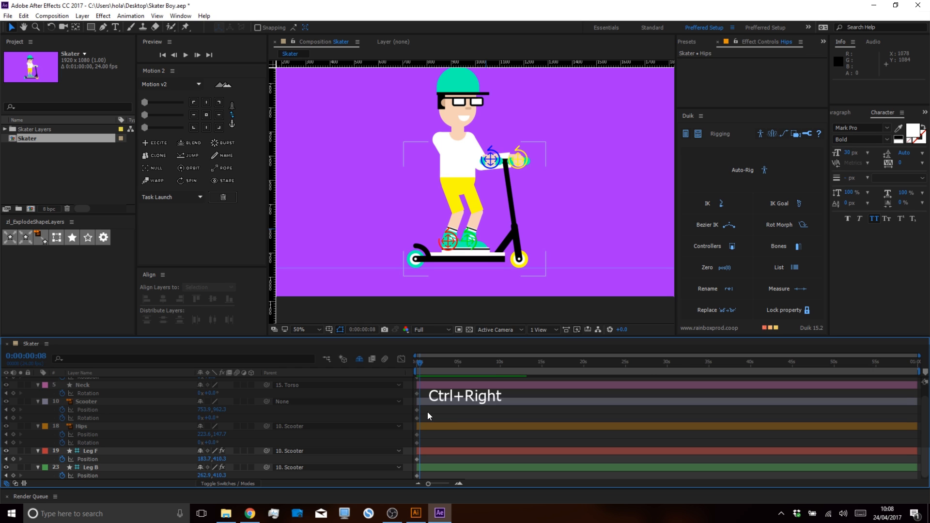
key("equal")
key("equal")
key("equal")
key("equal")
key("space")
left_click_drag(502, 423, 666, 442)
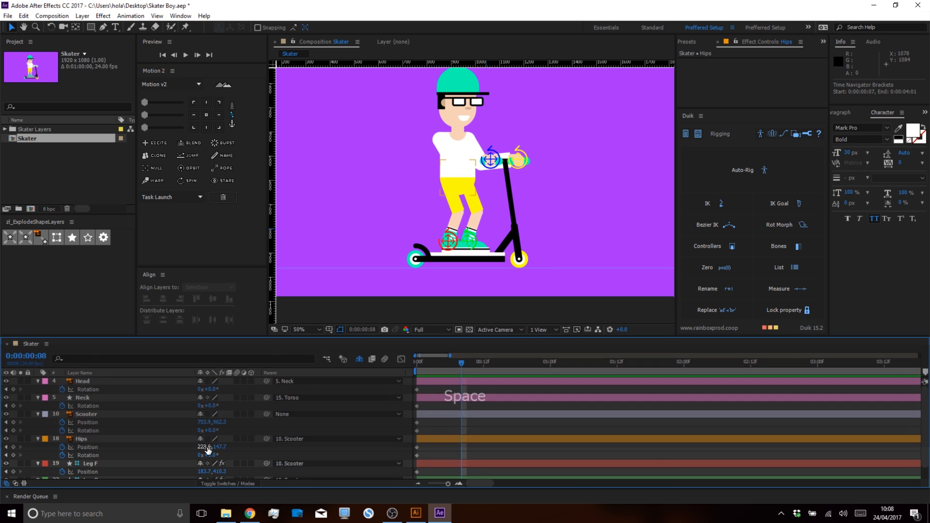
left_click_drag(202, 456, 263, 457)
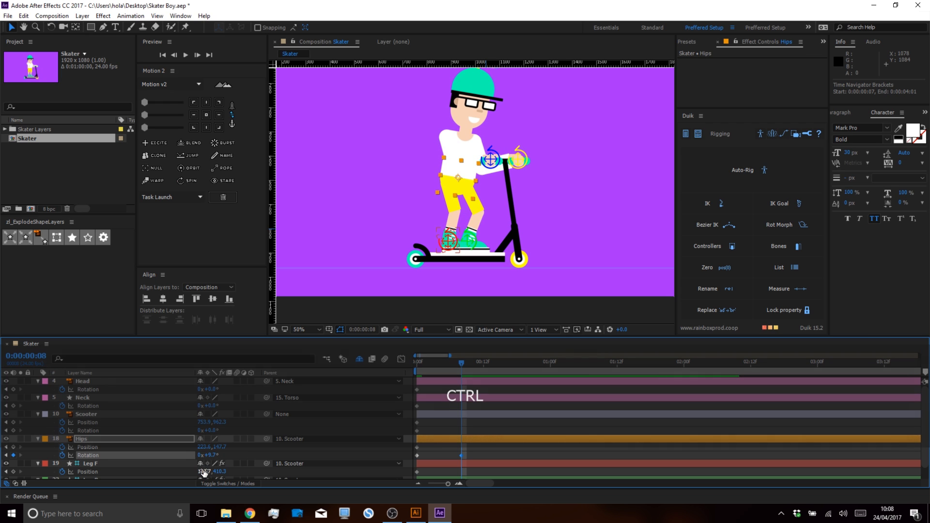
left_click_drag(203, 447, 333, 441)
left_click_drag(219, 447, 125, 447)
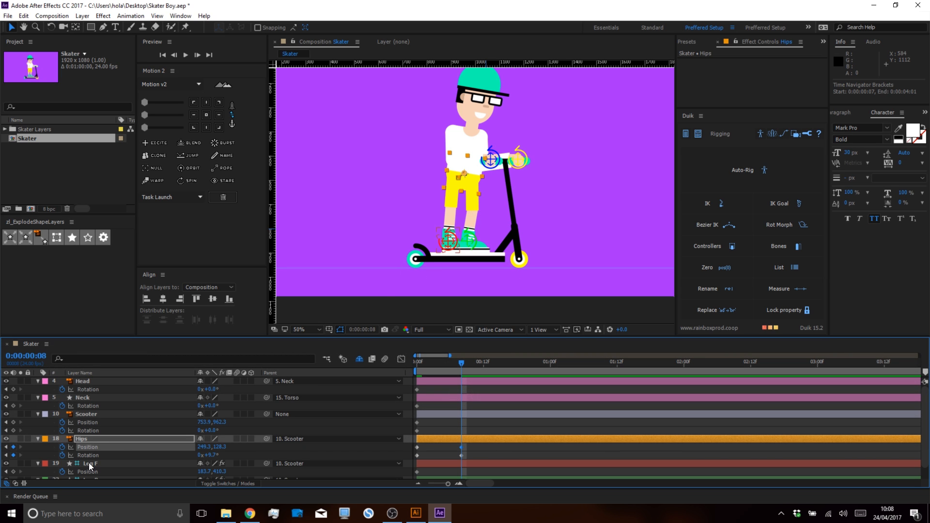
Raise the Leg F controller to Position 433.7, 224.3 at 0:00:00:08, lifting the front foot toward the handlebar post.
key("space")
left_click_drag(115, 422, 116, 396)
left_click(96, 449)
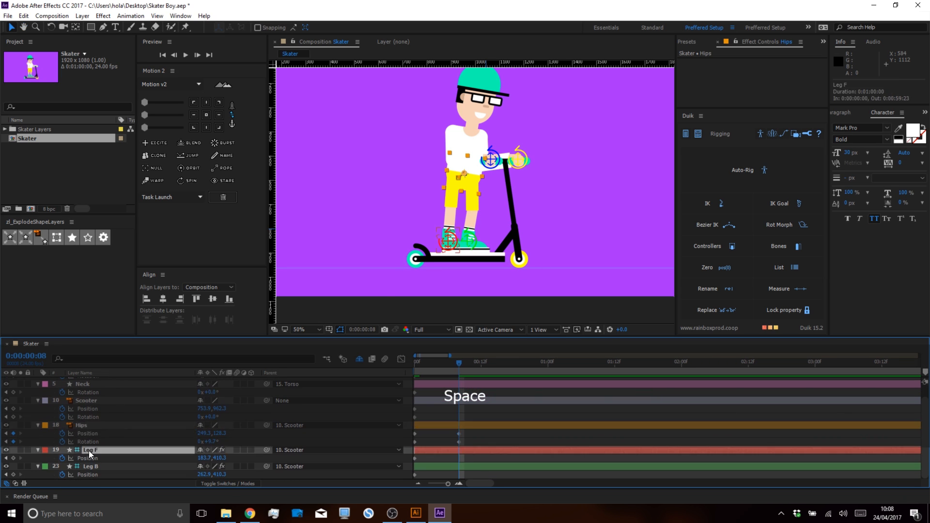
left_click_drag(442, 257, 507, 195)
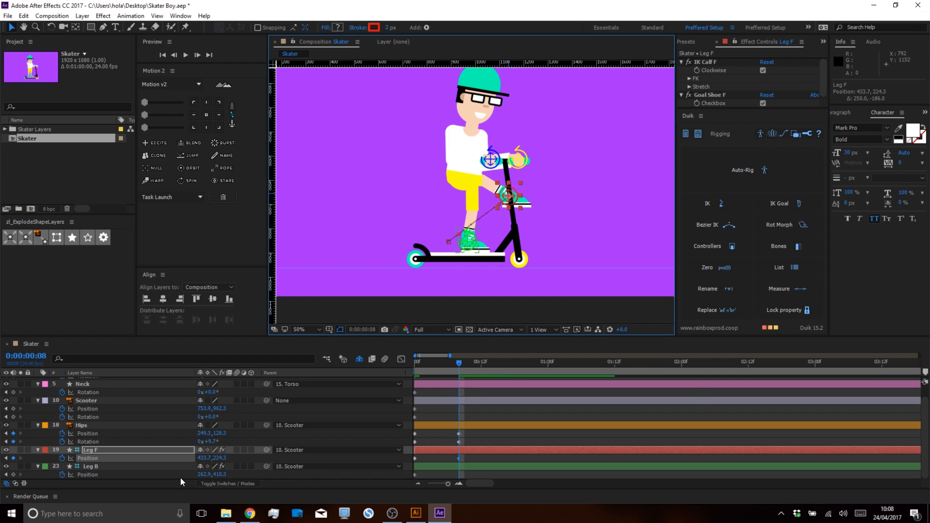
Keyframe Leg F Rotation at 0° on 0:00:00:00 and set it to -65° at 0:00:00:08.
key("shift+r")
left_click(62, 467)
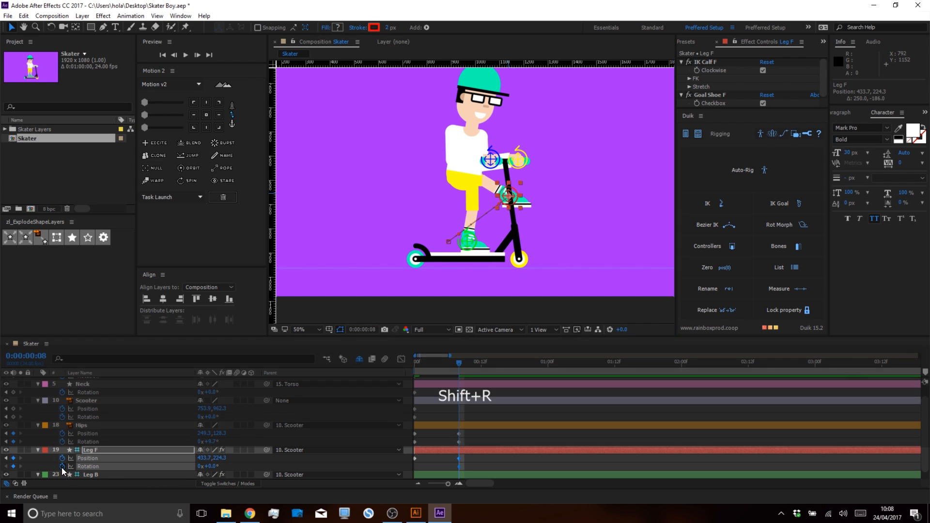
left_click_drag(459, 467, 416, 469)
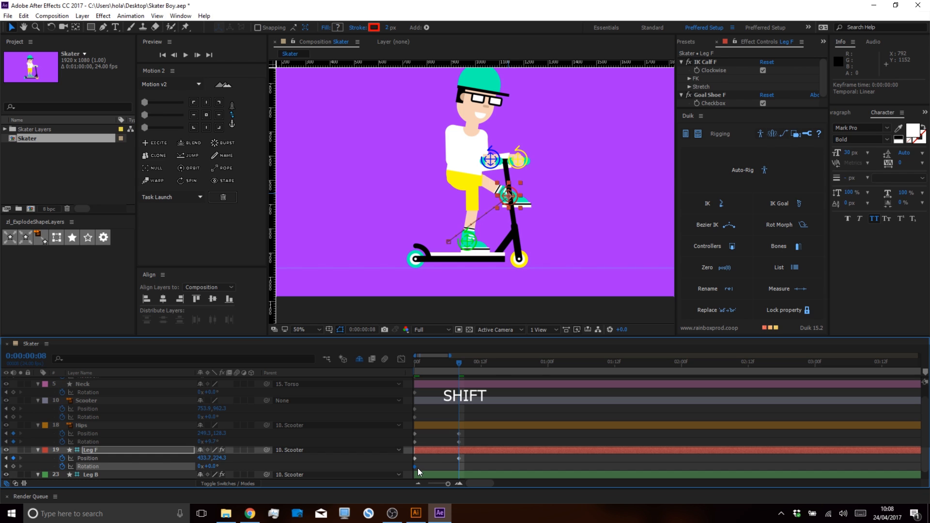
left_click_drag(209, 466, 180, 469)
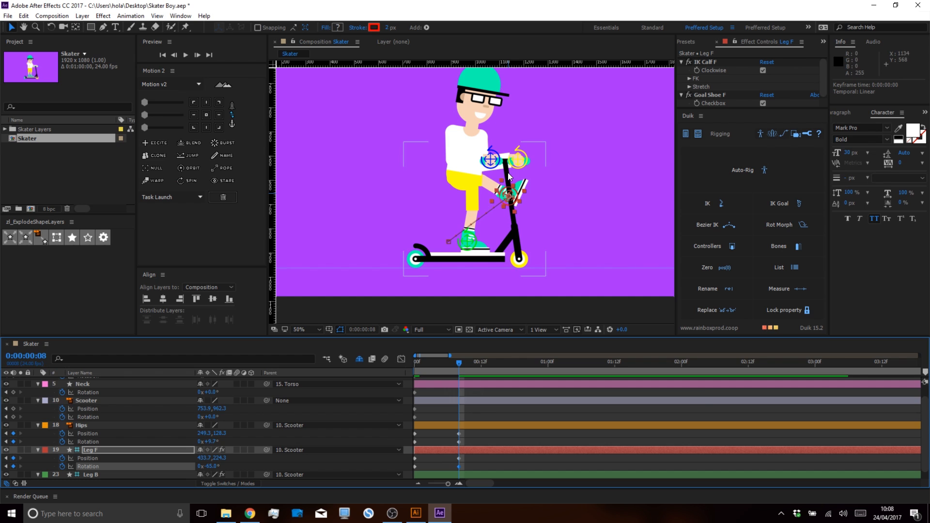
scroll(503, 195, "up", 1)
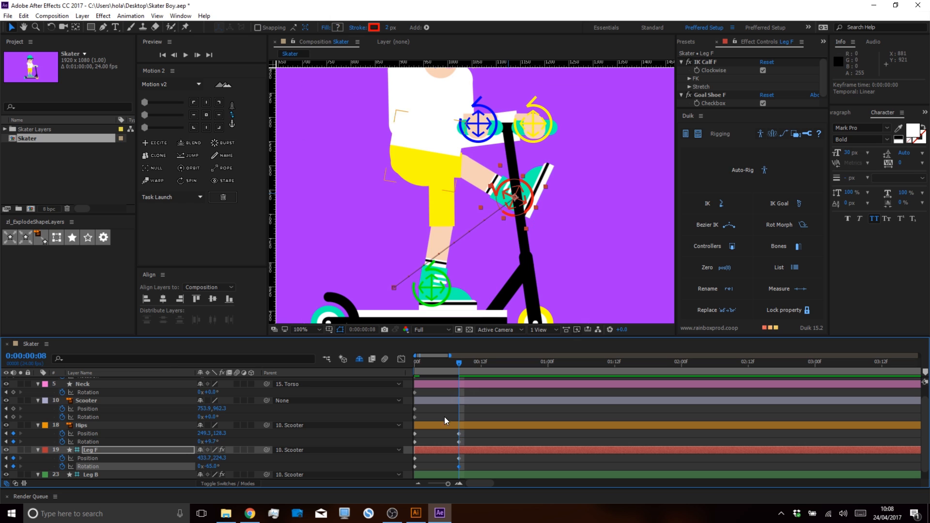
Show the shy layers in an enlarged timeline and unlock Thigh F, Shoe F and Calf F, keeping the back leg layers locked.
left_click(360, 359)
key("grave")
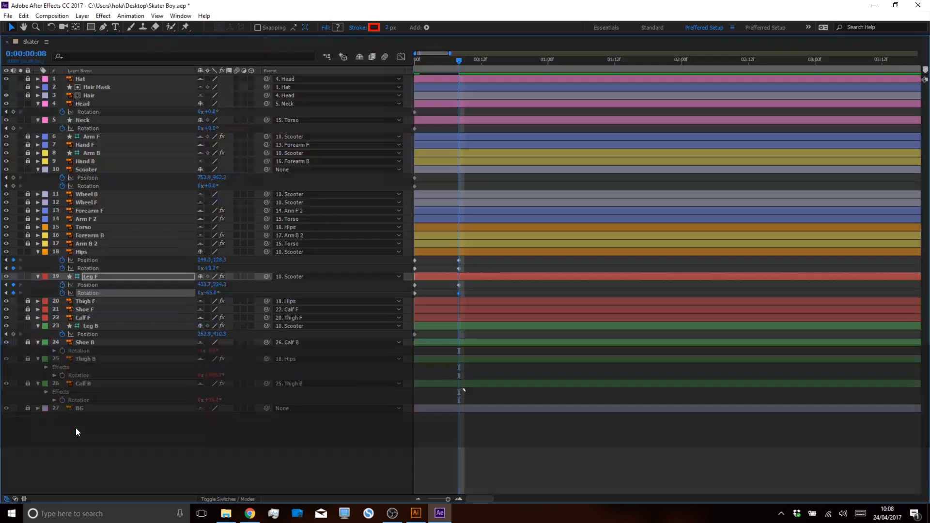
left_click(27, 342)
left_click(65, 380)
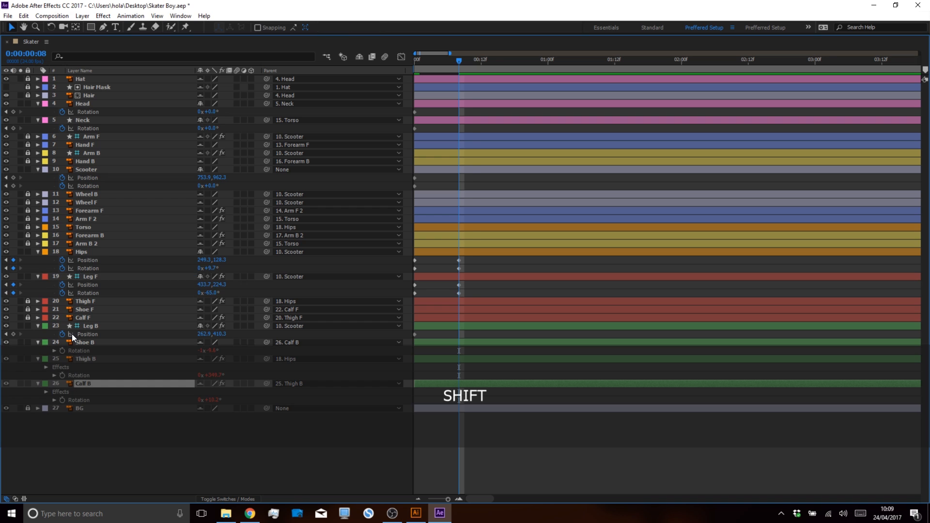
left_click(28, 343)
left_click(28, 359)
left_click(28, 383)
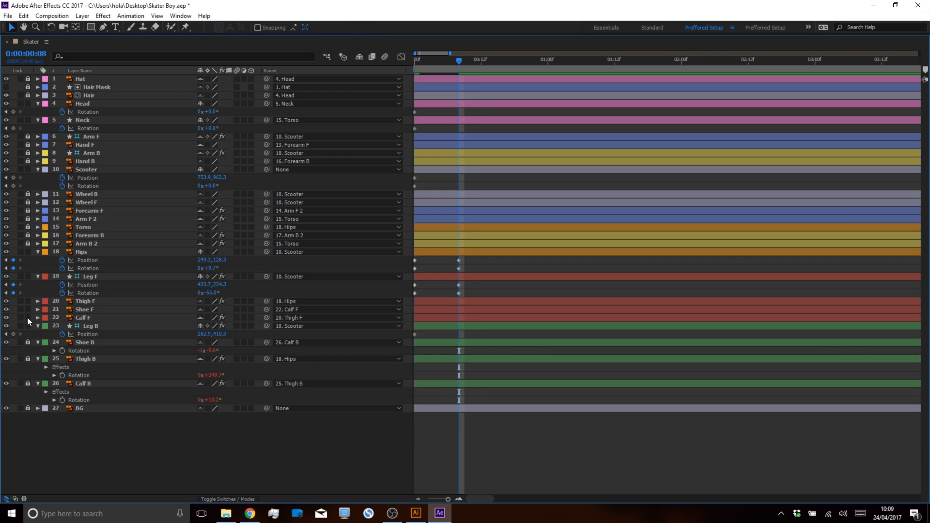
Move the Leg F, Thigh F, Shoe F and Calf F layers directly above Scooter, then lock the thigh, shoe and calf layers.
left_click(80, 313)
left_click(81, 318)
left_click(74, 284, "shift")
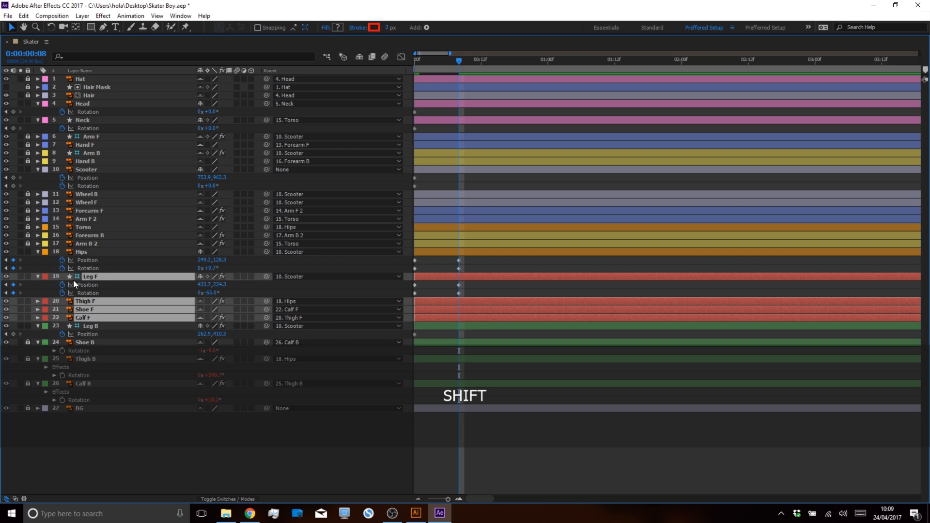
left_click_drag(93, 272, 91, 170)
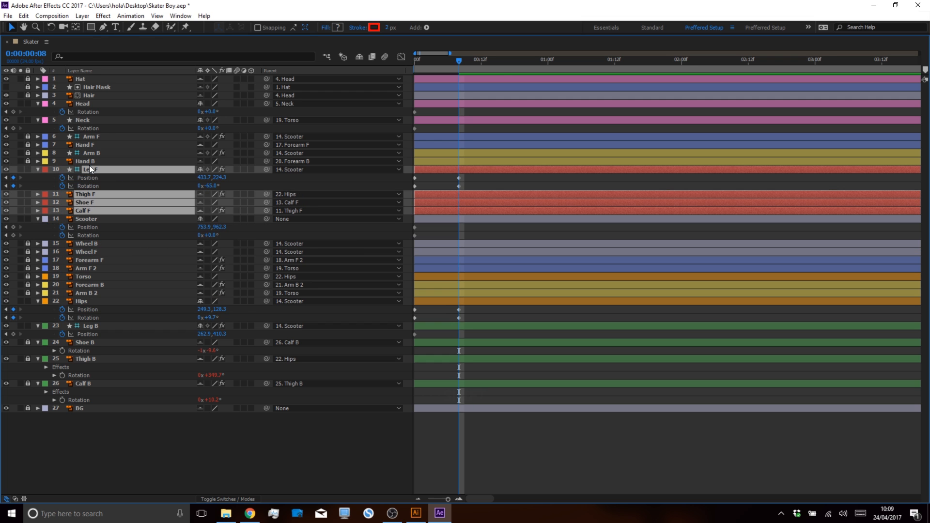
left_click(80, 220)
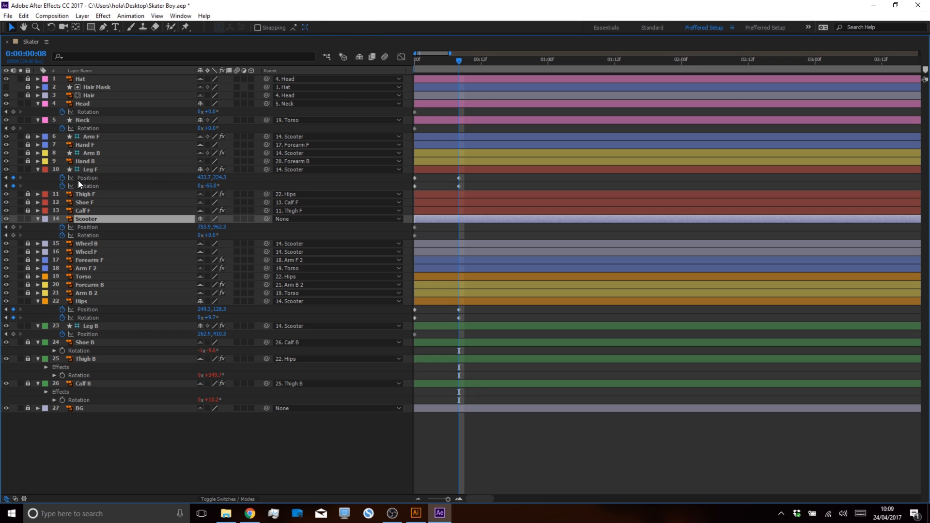
Hide the shy layers again and restore the full workspace with the whole character in view.
left_click(360, 57)
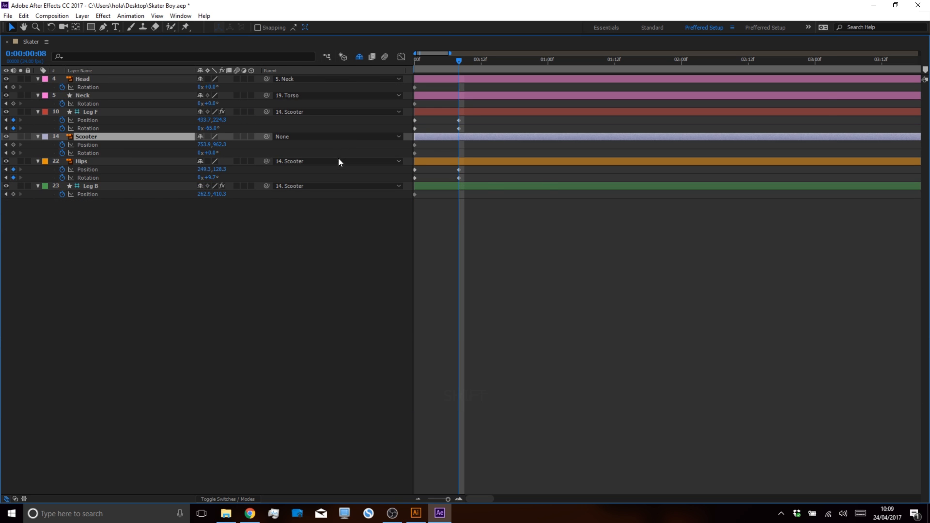
key("grave")
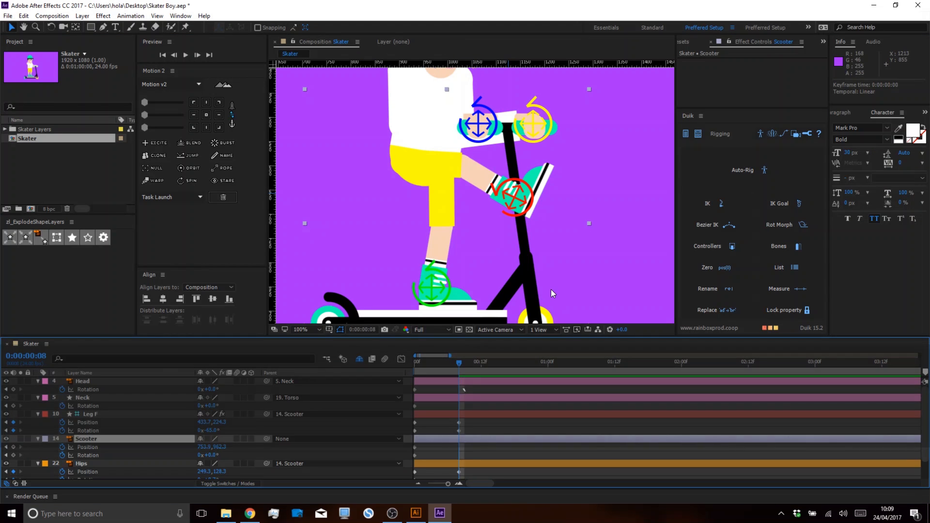
scroll(513, 218, "down", 2)
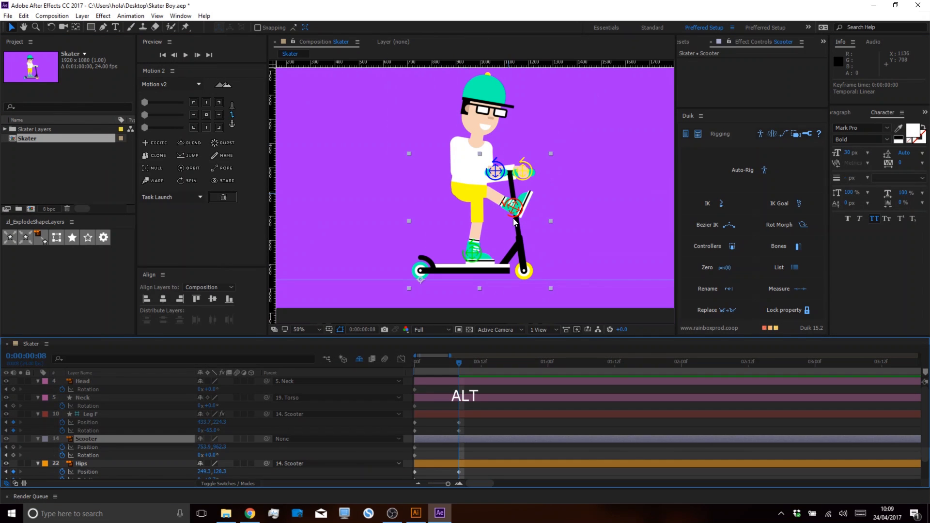
At 0:00:00:13, keyframe the Hips layer with Position about 285.3, 168.3 and Rotation about 20.7°.
left_click(477, 427)
mouse_move(457, 364)
left_mouse_down()
mouse_move(378, 374)
mouse_move(460, 365)
left_mouse_up()
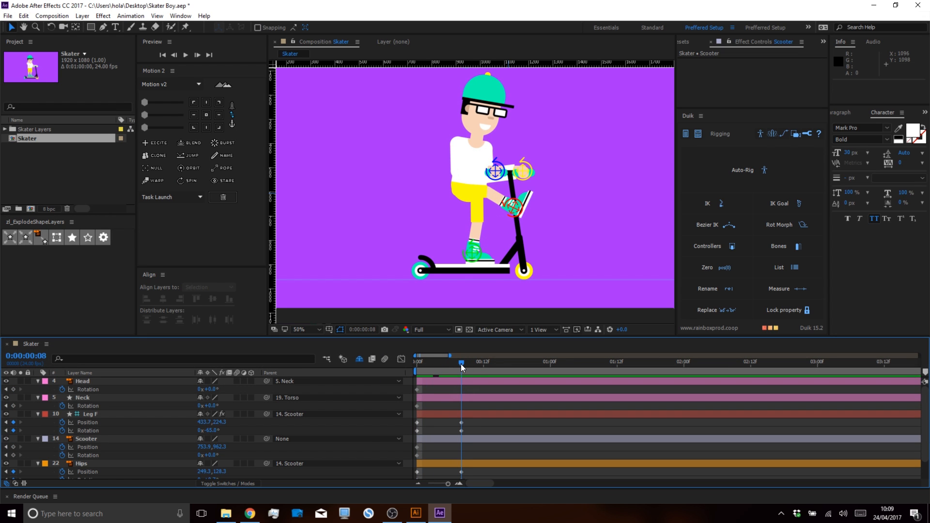
key("ctrl")
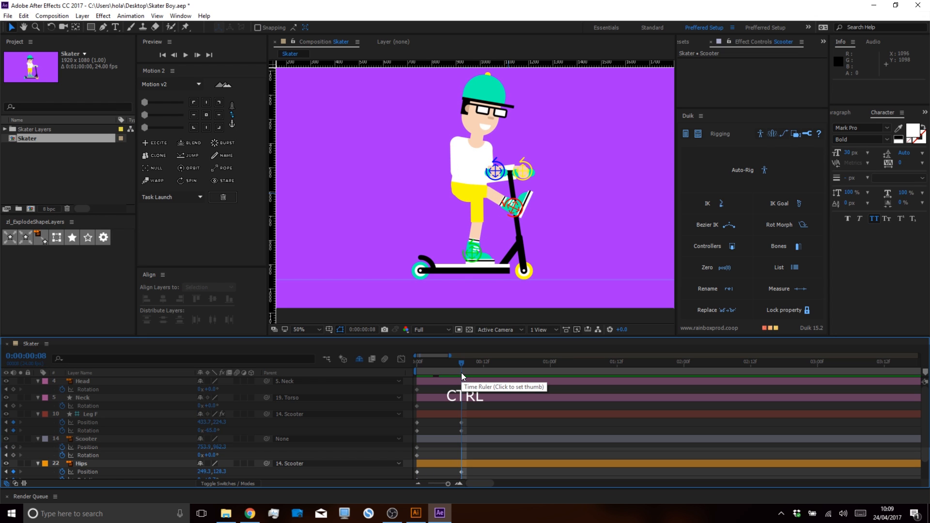
key("ctrl+Right")
key("ctrl+Right")
key("ctrl+Right")
key("ctrl+Right")
key("ctrl+Right")
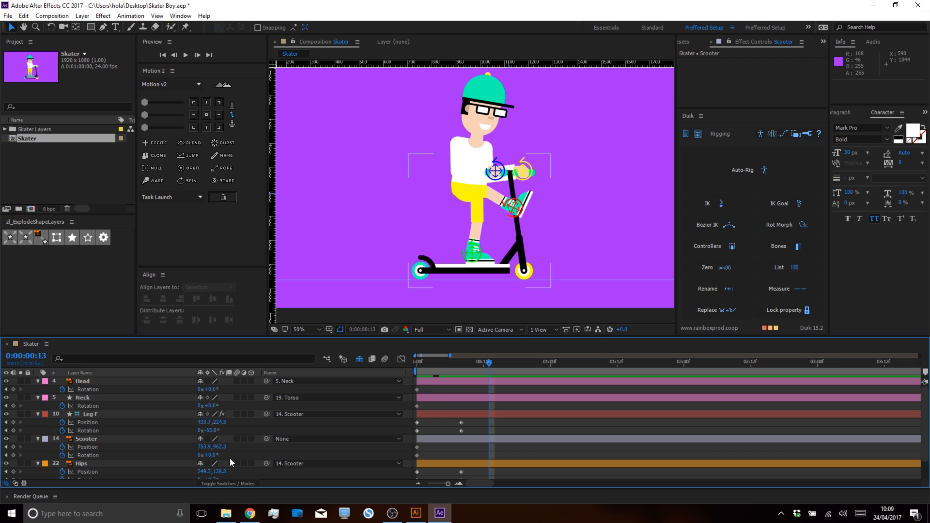
key("space")
scroll(230, 462, "down", 2)
mouse_move(219, 450)
left_mouse_down()
mouse_move(237, 453)
mouse_move(216, 450)
mouse_move(228, 454)
mouse_move(219, 458)
left_mouse_up()
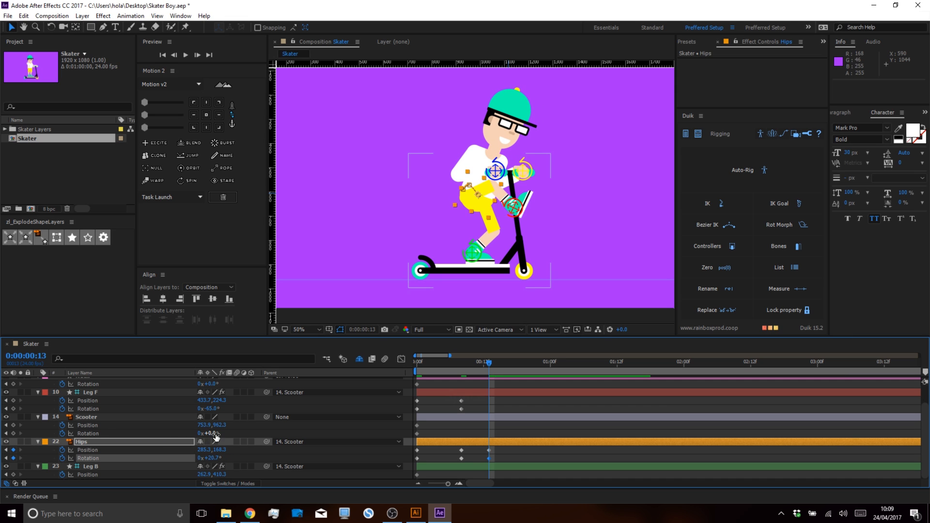
At 0:00:00:13, lower the Leg F controller to Position 391.7, 480.3 and level the foot with Rotation about -0.2°.
left_click_drag(218, 400, 328, 405)
scroll(495, 226, "up", 1)
left_click_drag(472, 213, 487, 143)
left_click_drag(547, 238, 528, 248)
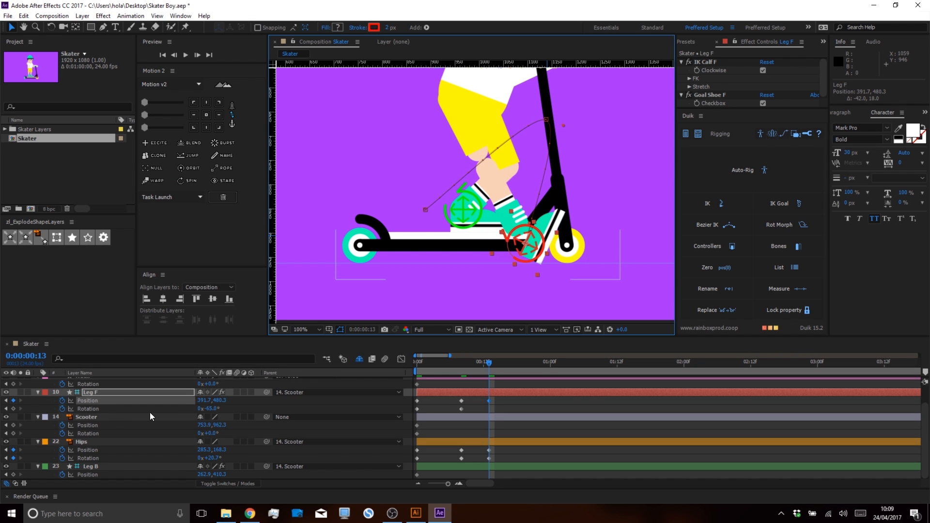
left_click_drag(207, 408, 260, 410)
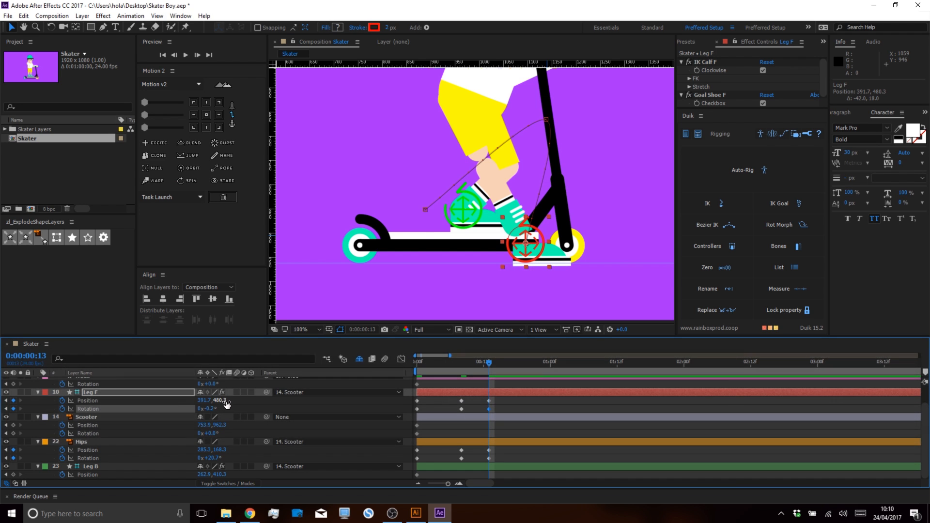
Fine-tune Leg F's Y Position to 474.7 so the shoe sole rests on the ground guide, and toggle the guide lock.
left_click_drag(226, 403, 442, 378)
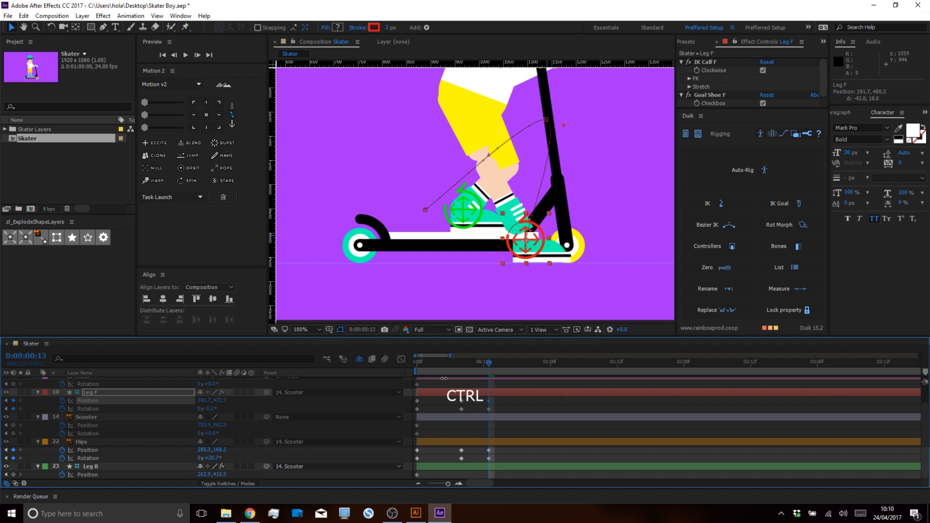
scroll(390, 263, "up", 2)
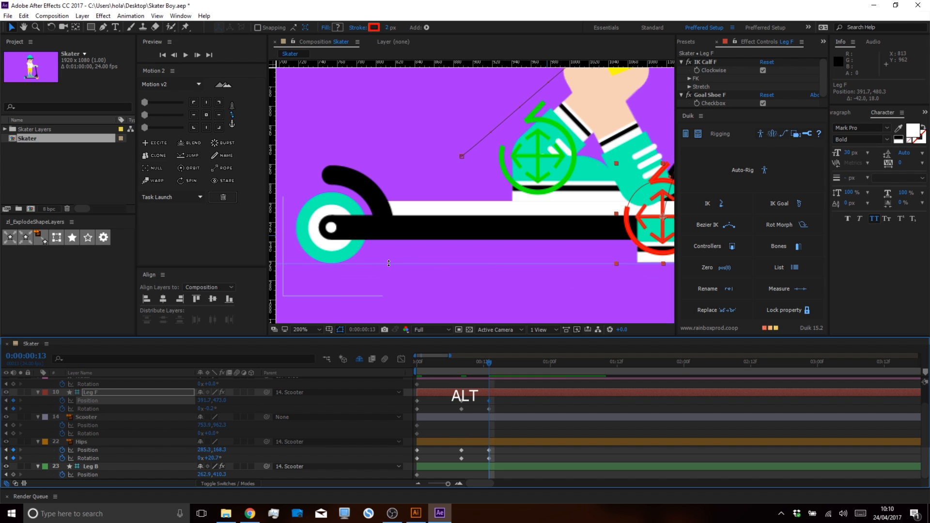
key("ctrl+alt+shift+semicolon")
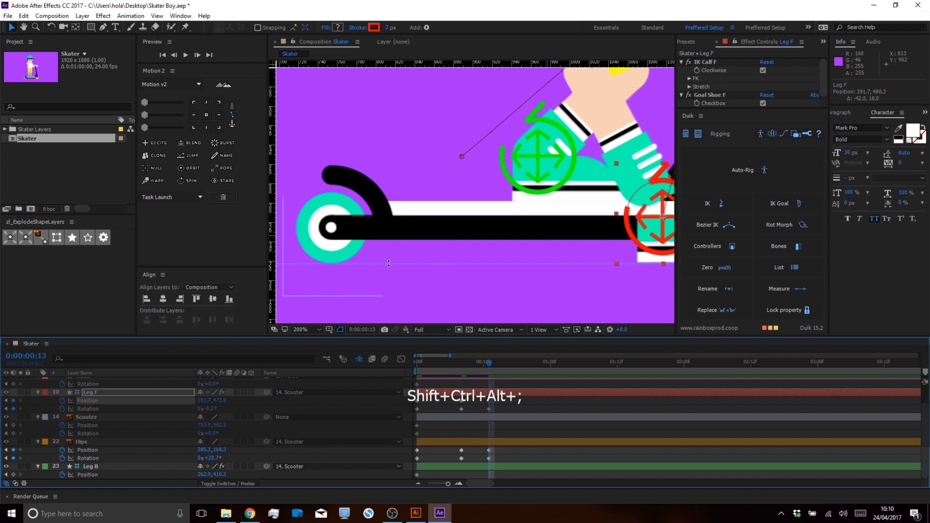
left_click_drag(543, 224, 382, 216)
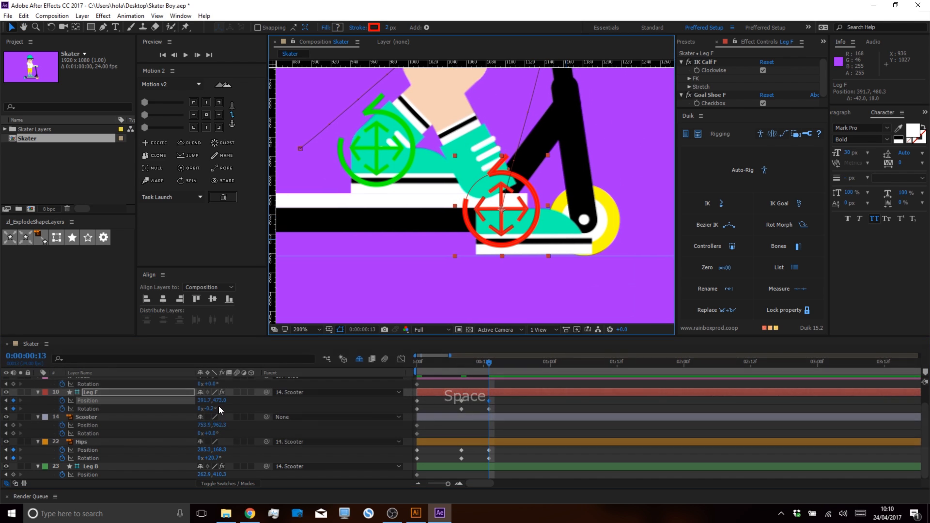
left_click_drag(219, 401, 226, 404)
scroll(483, 106, "down", 1)
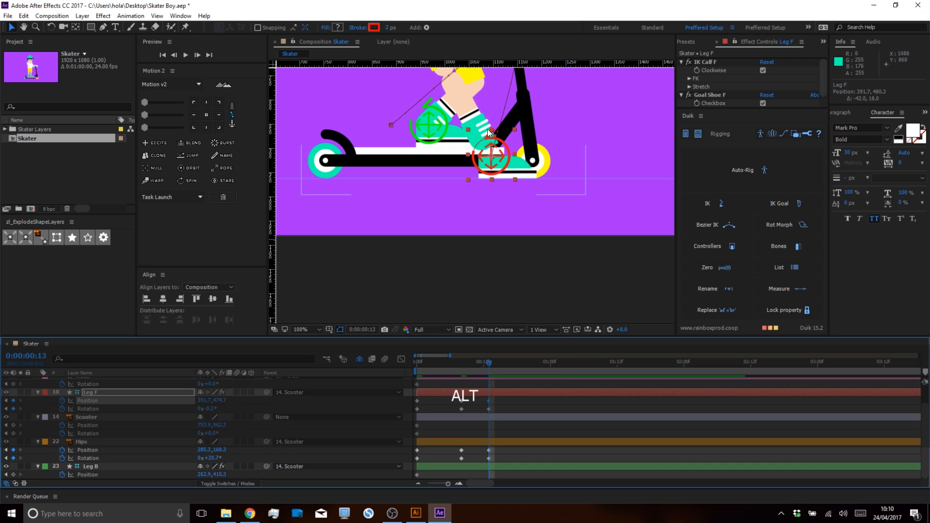
At 0:00:00:13, lower the Hips to Position 285.3, 239.3 and set their Rotation to about 11.4°.
left_click_drag(472, 112, 471, 167)
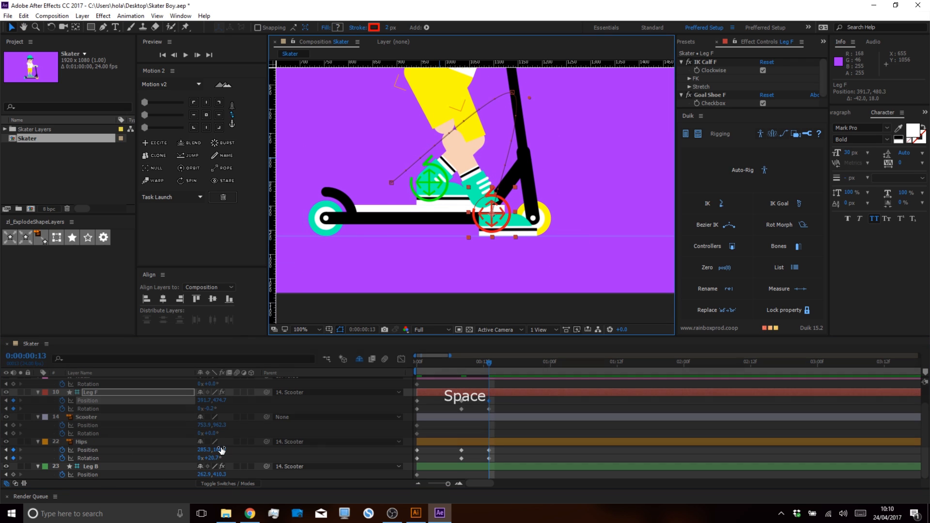
left_click_drag(219, 450, 252, 453)
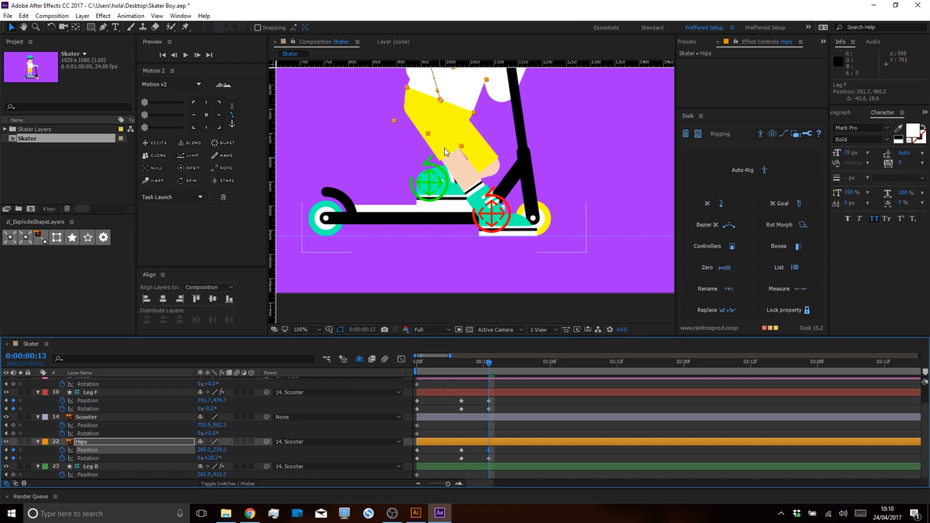
scroll(443, 158, "down", 1)
left_click_drag(443, 158, 473, 167)
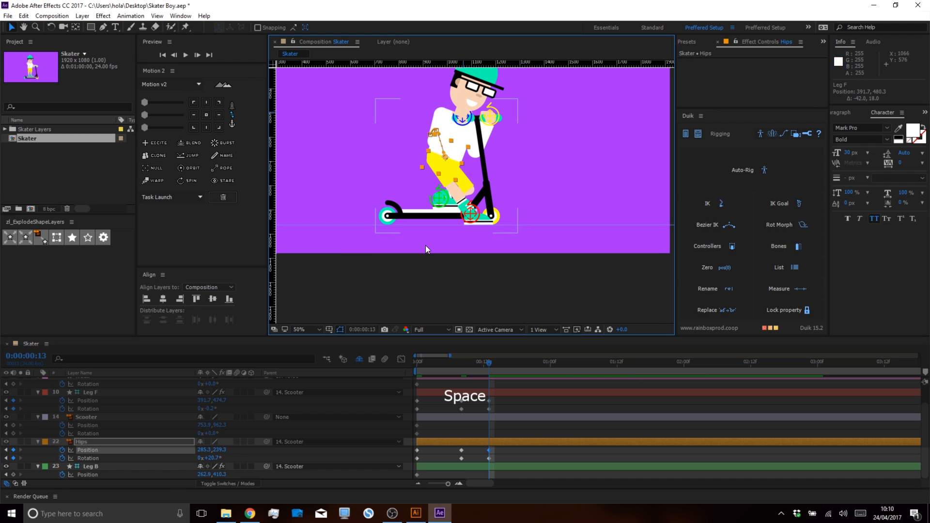
left_click_drag(204, 459, 168, 459)
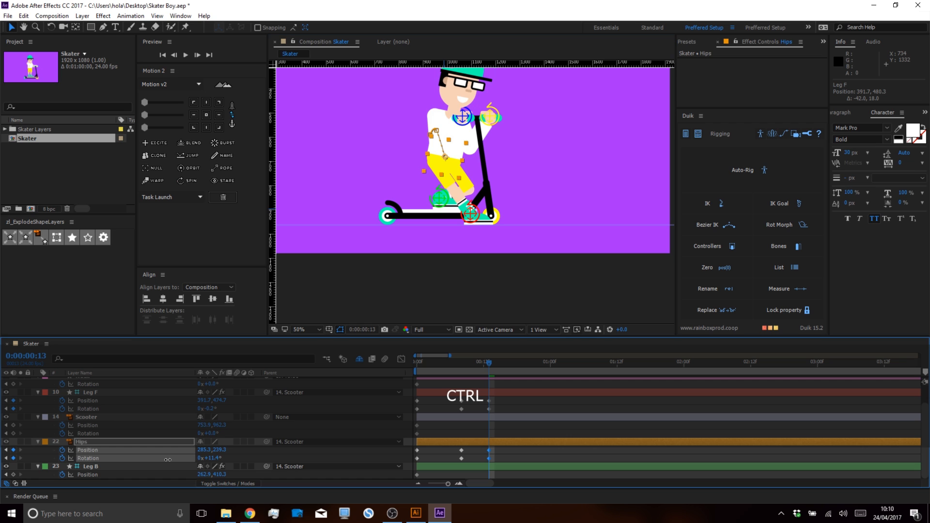
At 0:00:00:08, adjust Hips Position to about 249.3, 112.3 and Leg F Position to about 402.7, 162.3, and return to 0:00:00:13.
left_click_drag(489, 362, 460, 352)
left_click_drag(215, 450, 207, 450)
left_click_drag(221, 400, 184, 400)
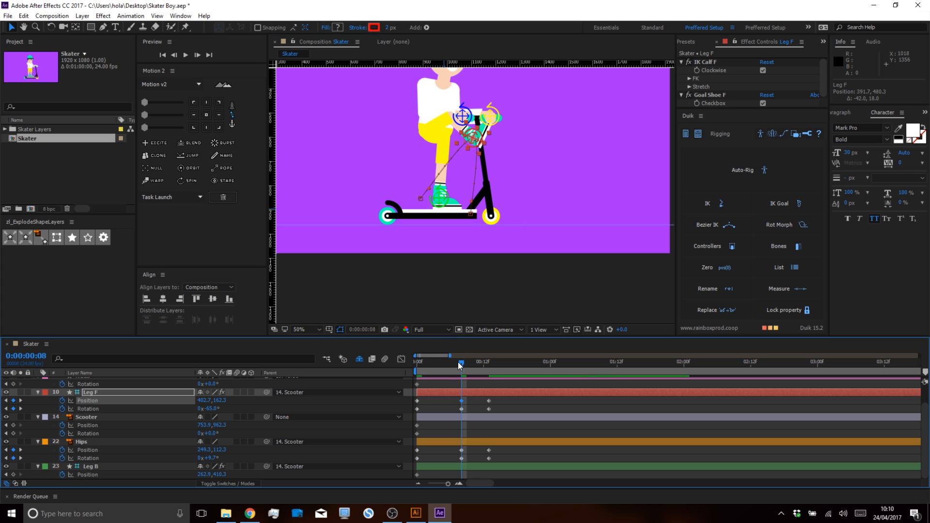
mouse_move(469, 362)
left_mouse_down()
mouse_move(519, 362)
mouse_move(487, 363)
left_mouse_up()
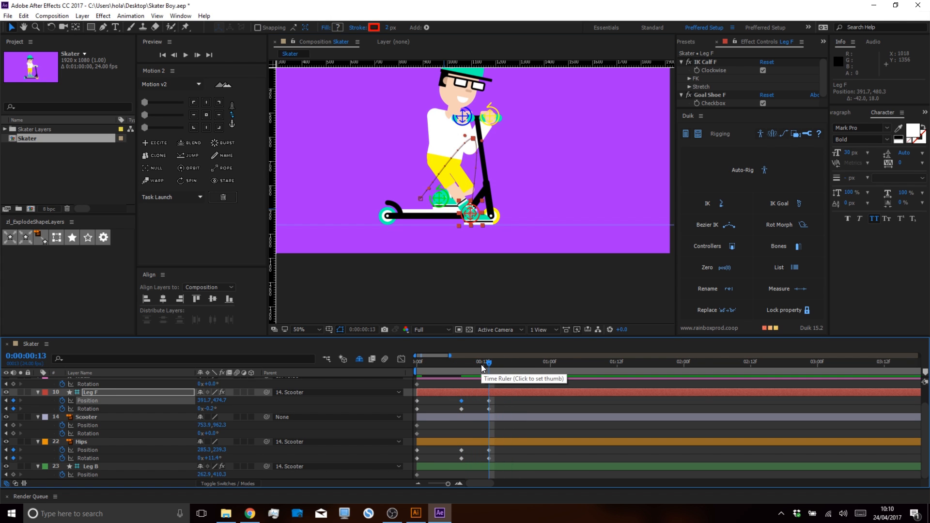
At 0:00:00:17, keyframe Leg F pushed back to Position 49.7, 474.7 and the Hips shifted back to about 248.3, 239.3.
key("ctrl")
key("ctrl+Right")
key("ctrl+Right")
key("ctrl+Right")
key("ctrl+Right")
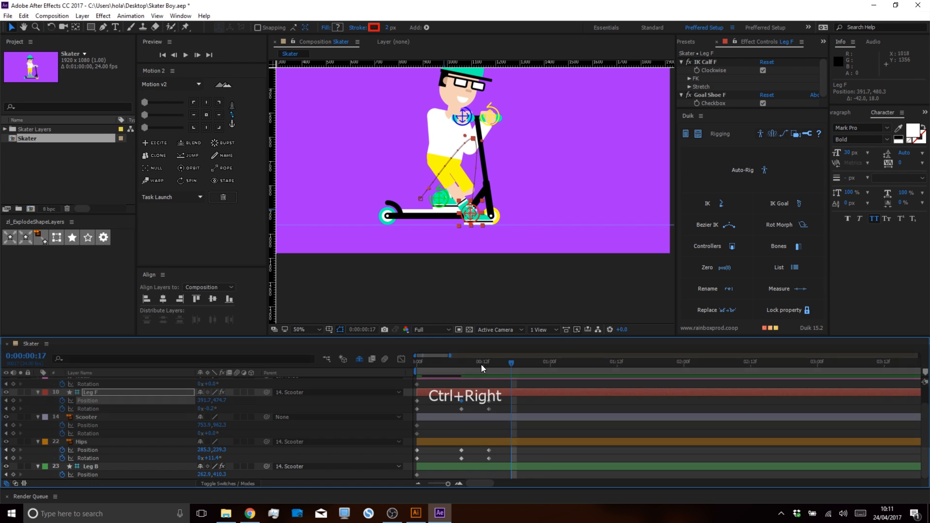
left_click_drag(198, 401, 46, 411)
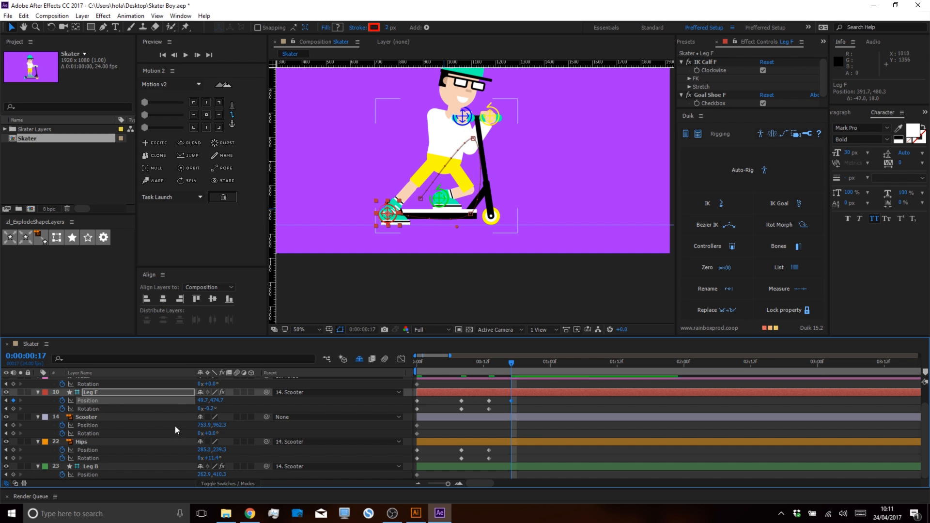
left_click_drag(205, 453, 180, 450)
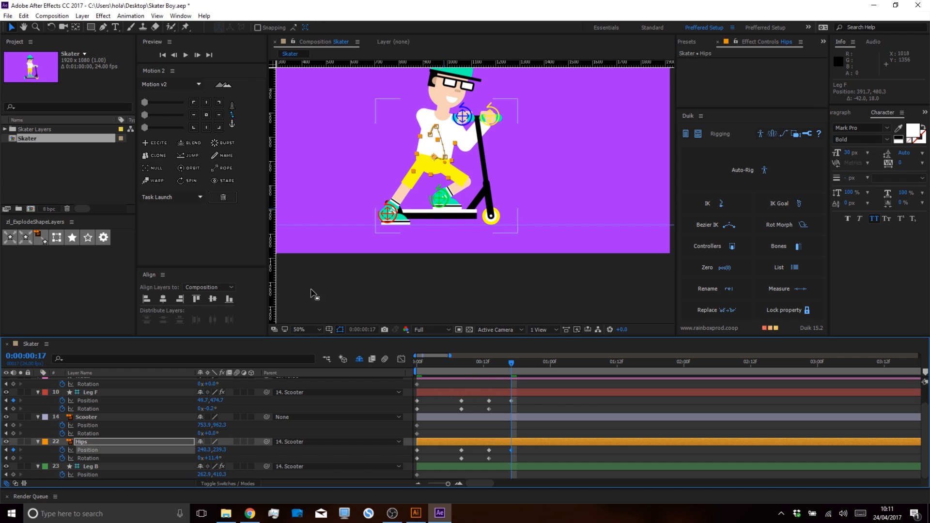
Convert the Hips motion path's 0:00:00:17 keyframe to a linear corner point with the Convert Vertex tool.
scroll(449, 182, "up", 2)
scroll(457, 225, "down", 2)
left_click_drag(512, 361, 493, 371)
scroll(456, 261, "up", 2)
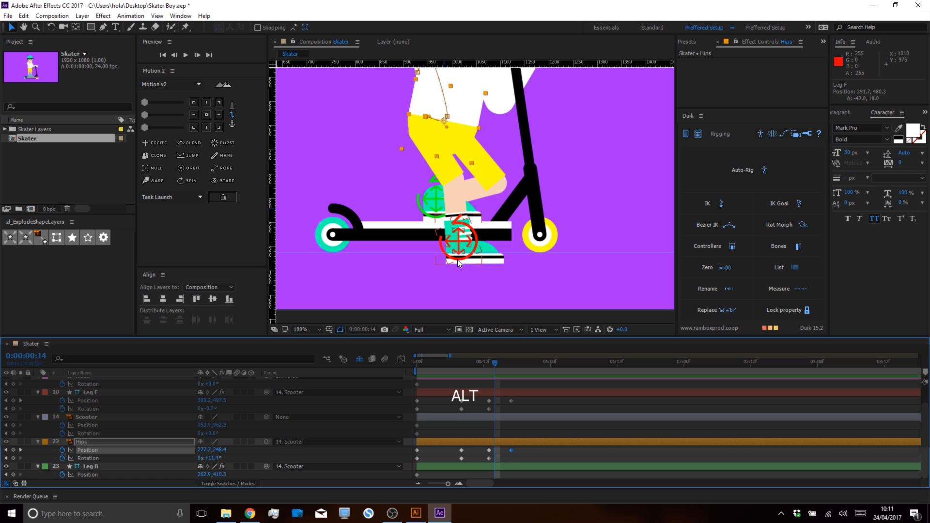
key("space")
left_click_drag(409, 94, 402, 145)
scroll(454, 179, "up", 2)
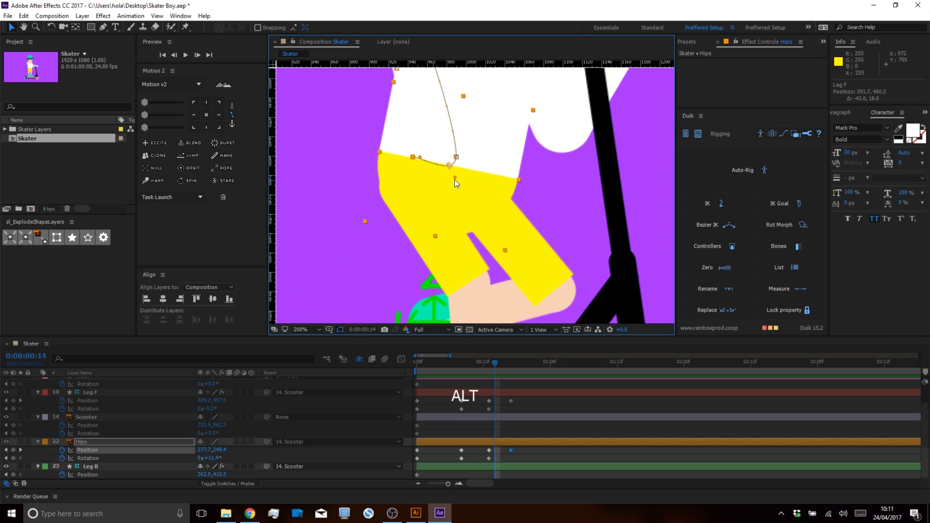
key("space")
left_click_drag(457, 191, 450, 156)
scroll(440, 150, "up", 2)
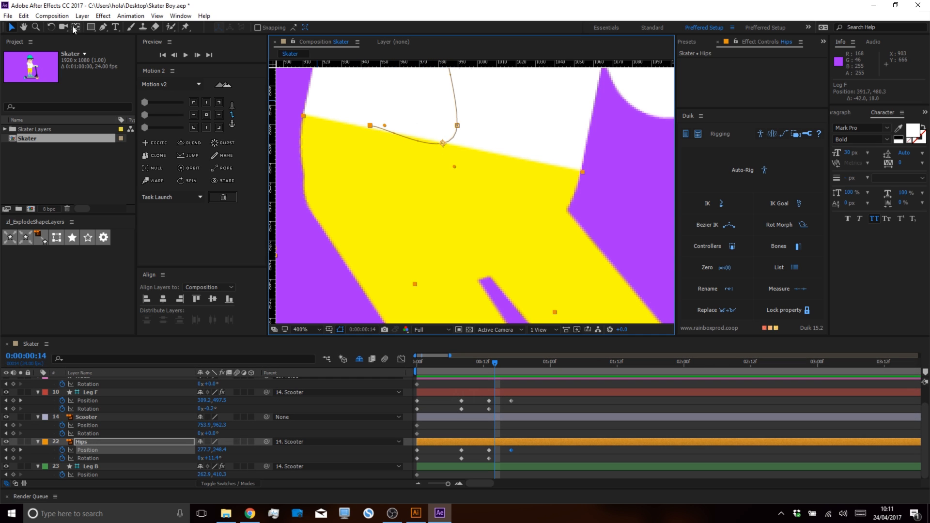
left_click(102, 27)
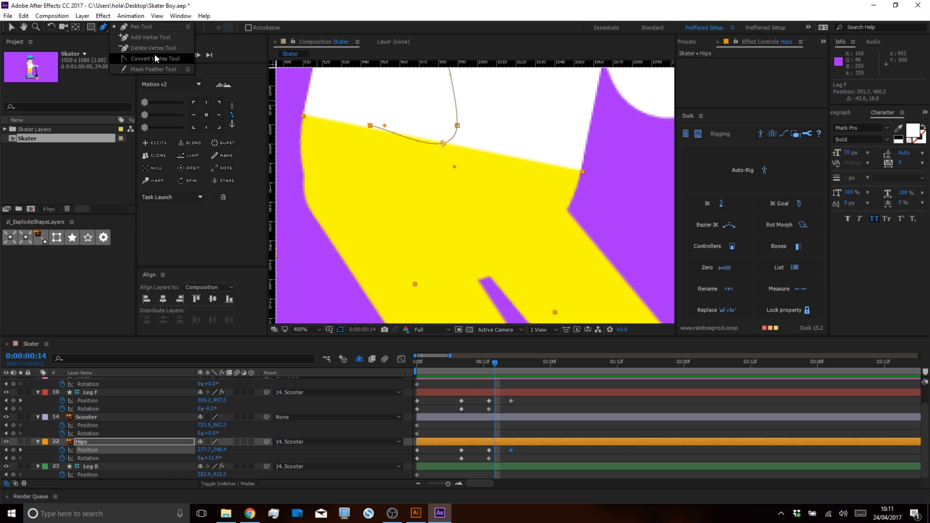
left_click(155, 59)
left_click_drag(370, 126, 388, 105)
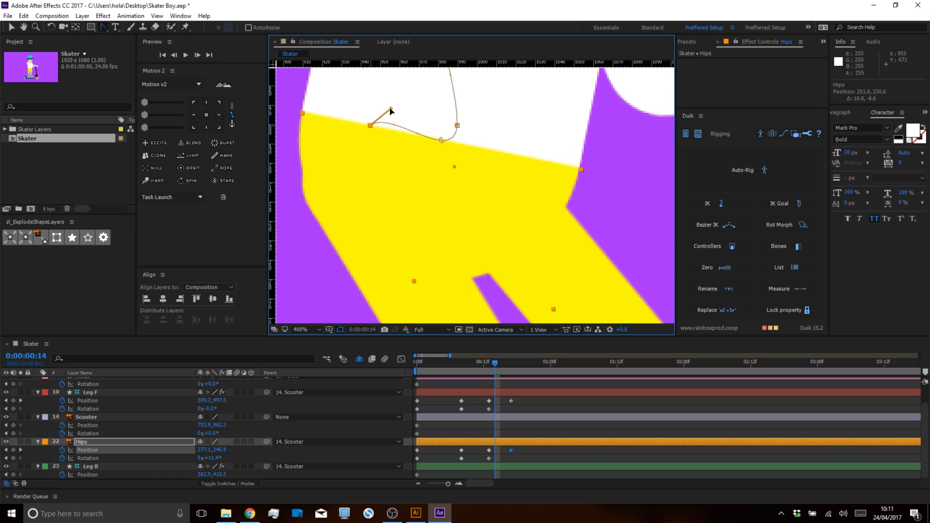
left_click(370, 127)
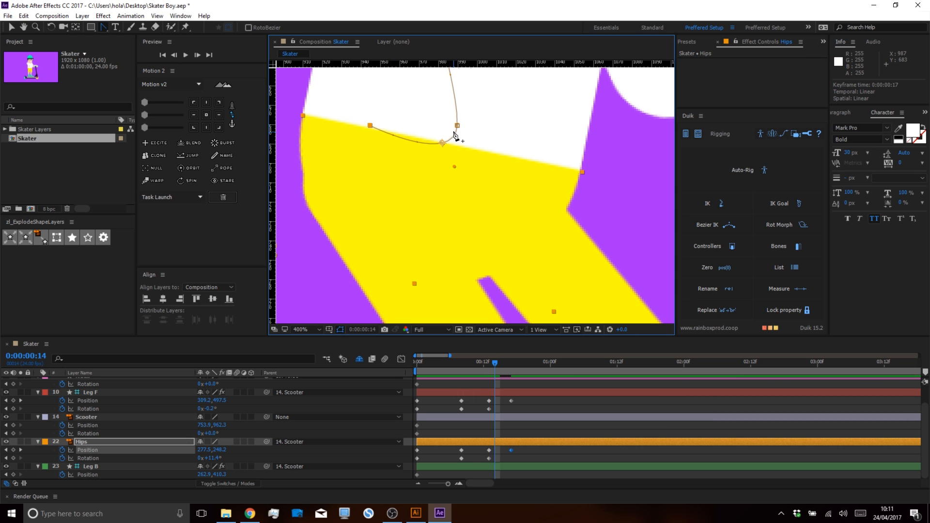
At the Hips' 0:00:00:13 path point, level the handle toward the last keyframe and angle the opposite handle upward independently.
key("v")
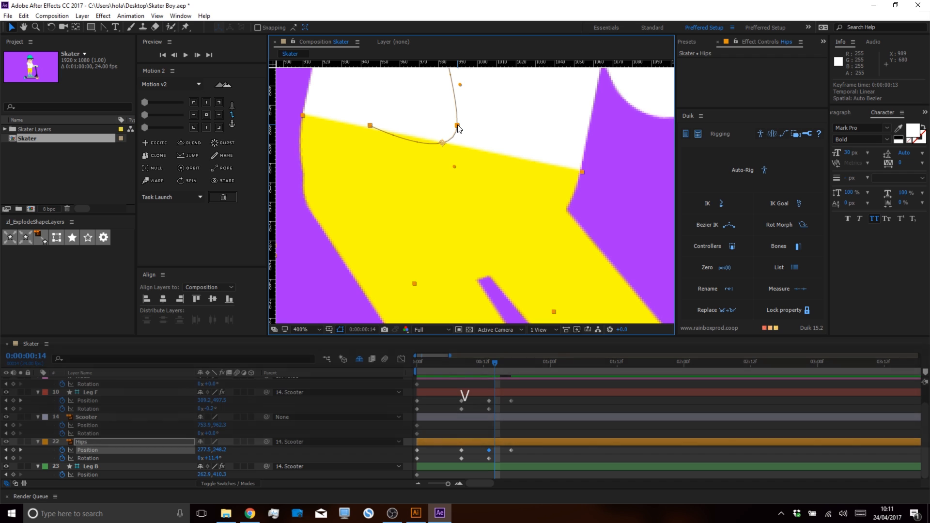
left_click_drag(454, 167, 436, 127)
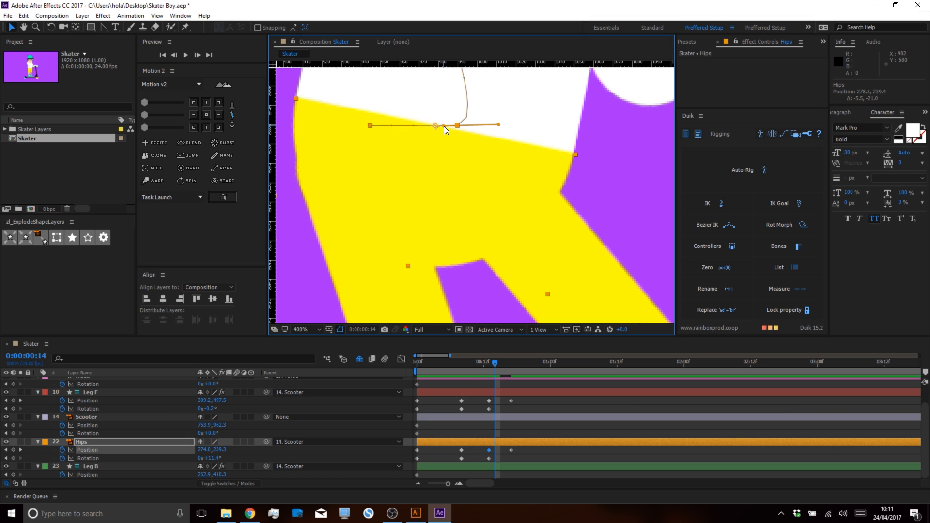
key("alt")
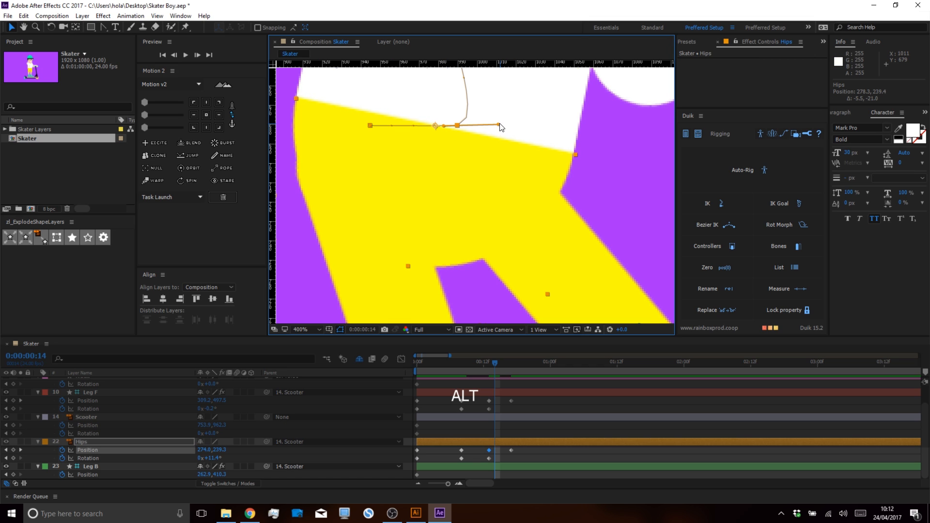
left_click_drag(492, 98, 481, 87)
scroll(478, 117, "down", 1)
key("space")
left_click_drag(477, 133, 478, 207)
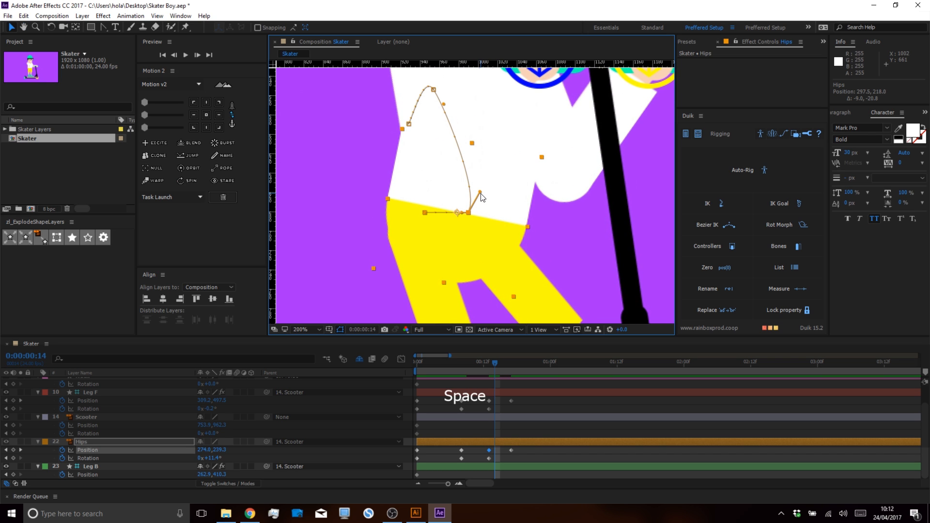
left_click_drag(481, 194, 497, 135)
Smooth the Hips motion path into an arc by adjusting the curve handles at its first two Position keyframes.
key("space")
left_click_drag(438, 118, 466, 138)
left_click_drag(514, 182, 504, 205)
left_click_drag(426, 173, 427, 152)
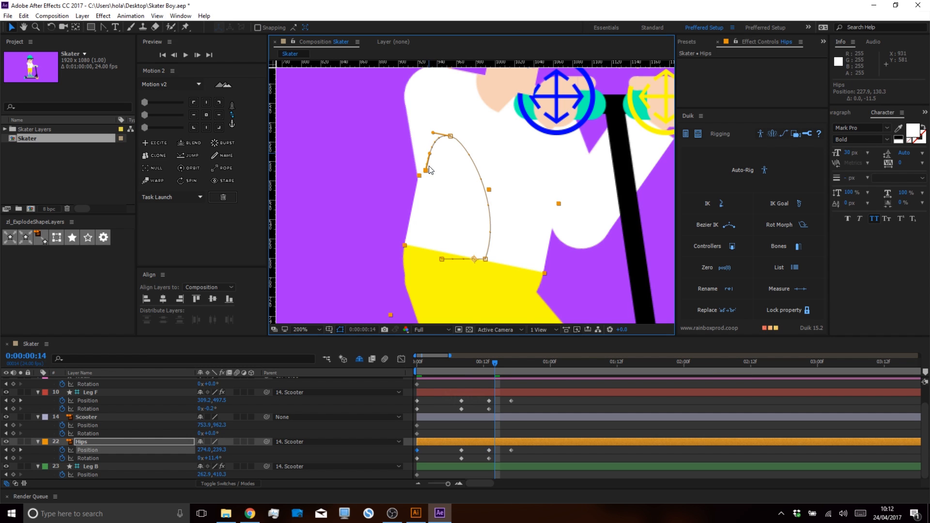
left_click_drag(434, 135, 440, 139)
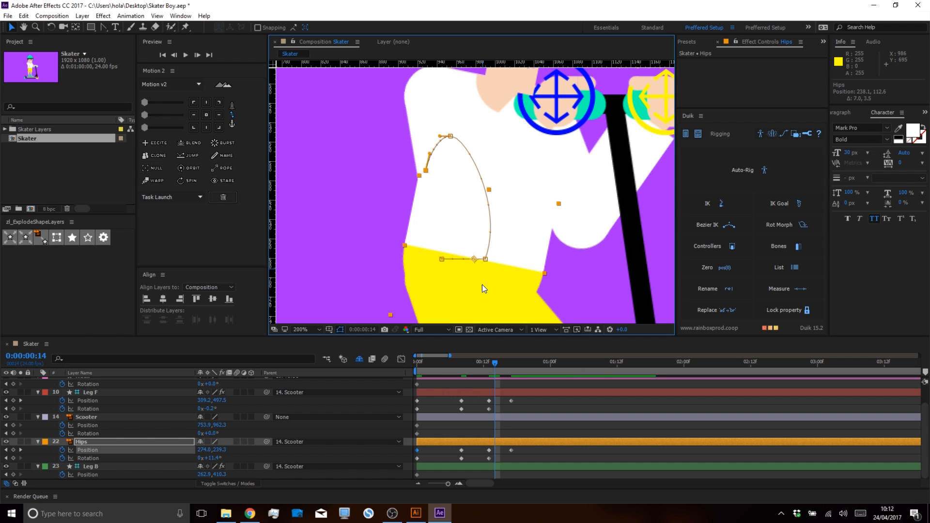
scroll(487, 255, "down", 4)
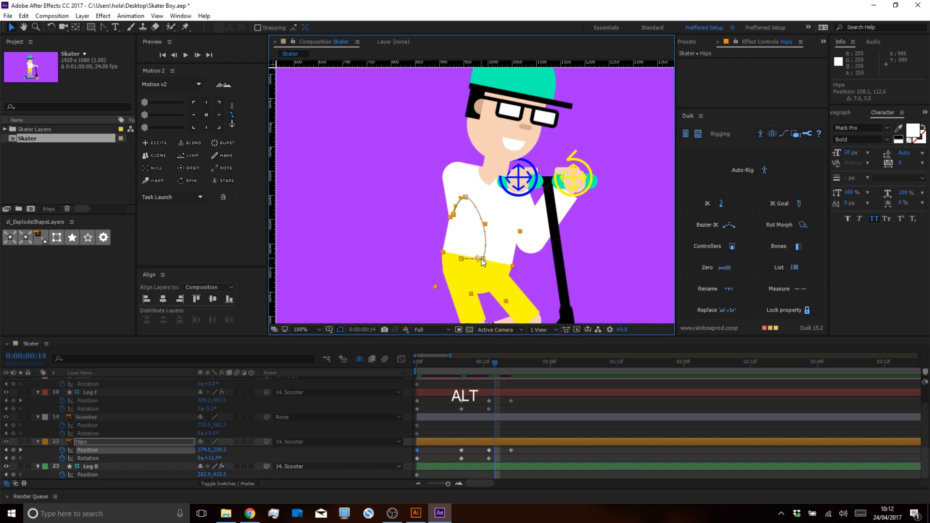
Return to 0:00:00:17 and select the Leg F layer so its motion path can be inspected up close.
key("space")
left_click_drag(489, 261, 488, 194)
left_click(536, 401)
mouse_move(496, 362)
left_mouse_down()
mouse_move(442, 360)
mouse_move(519, 359)
mouse_move(511, 361)
left_mouse_up()
left_click(93, 392)
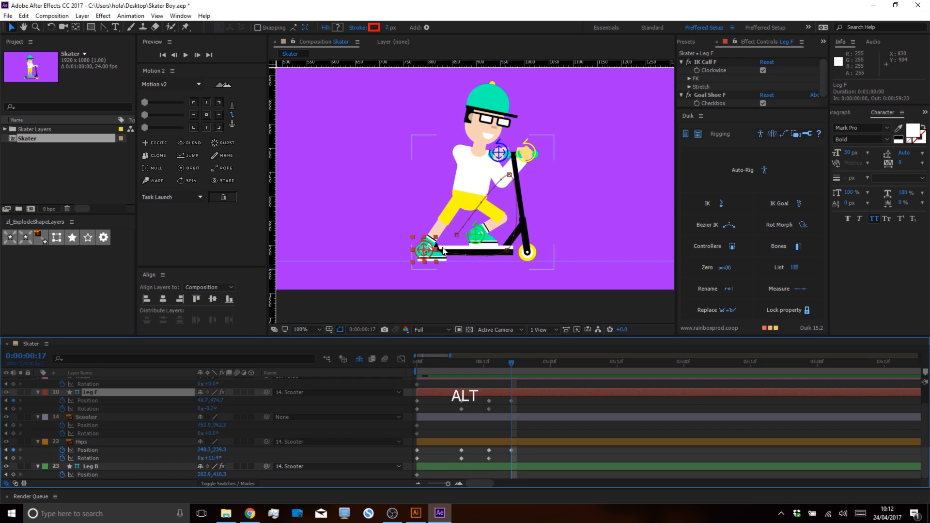
scroll(443, 251, "up", 2)
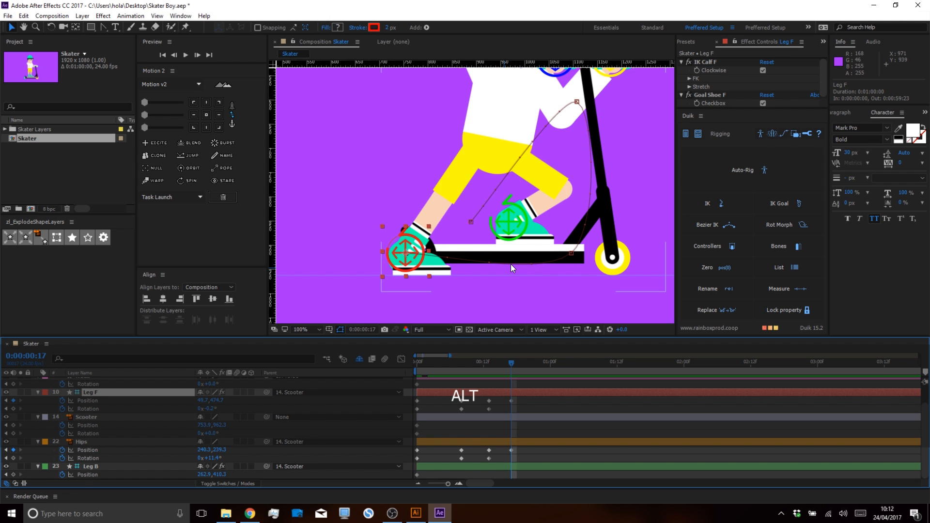
scroll(511, 263, "up", 2)
key("g")
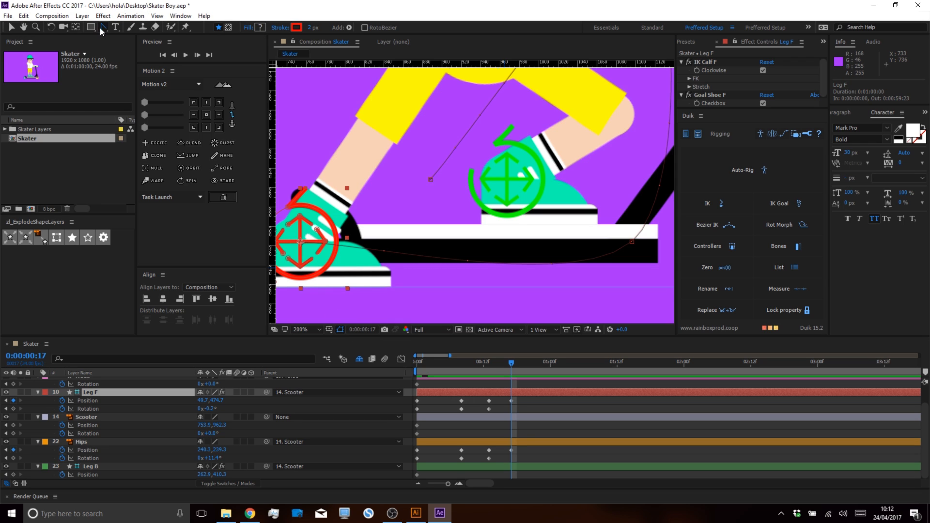
left_click_drag(317, 232, 329, 249)
key("ctrl+z")
key("ctrl+z")
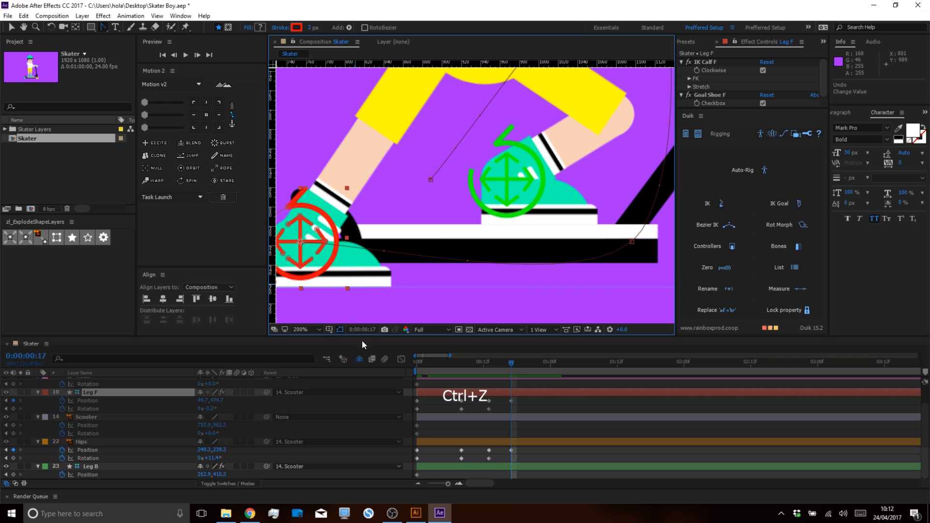
scroll(306, 242, "up", 1)
left_click_drag(312, 220, 437, 221)
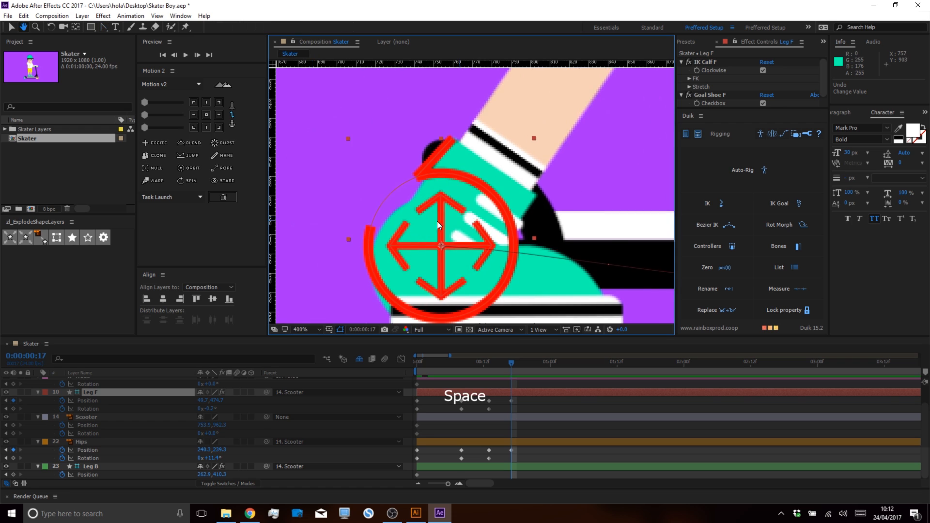
scroll(436, 221, "up", 1)
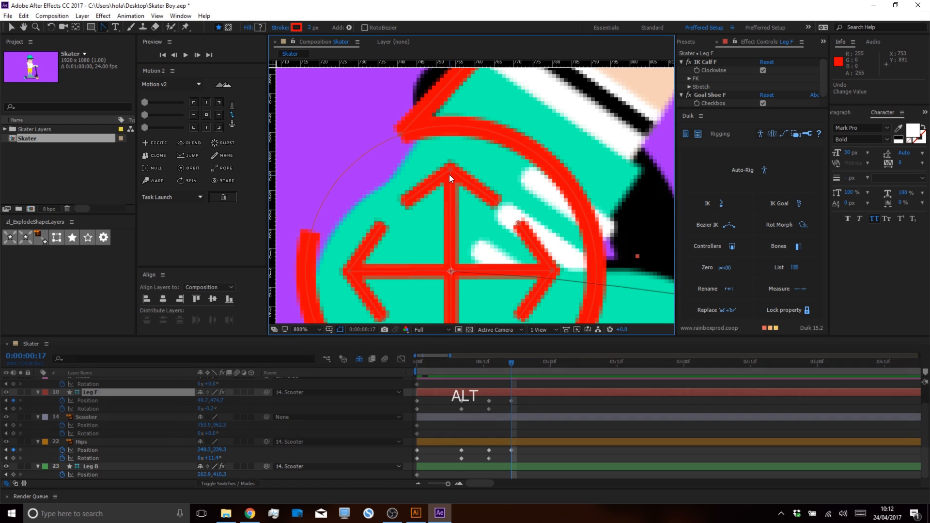
scroll(454, 191, "down", 1)
left_click_drag(457, 193, 474, 201)
key("ctrl+z")
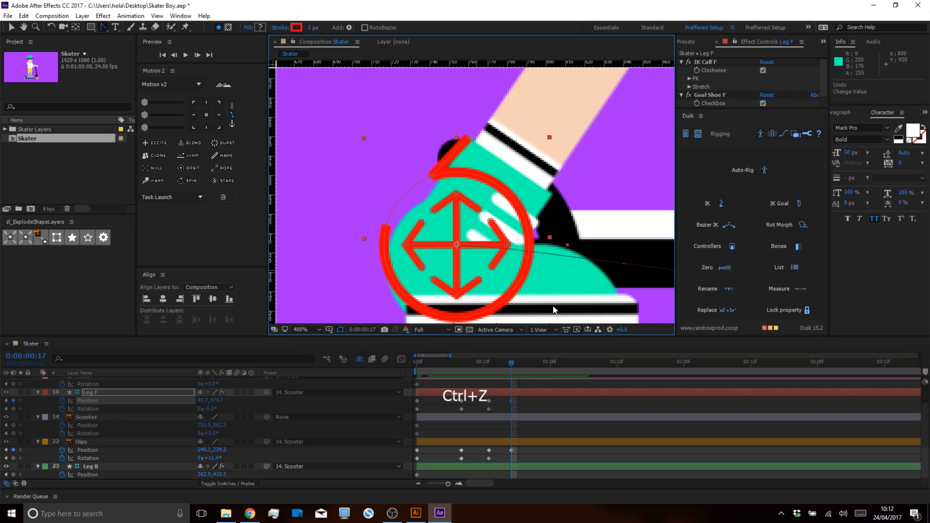
Turn off mask and shape path visibility and convert Leg F's 0:00:00:17 motion path keyframe to a linear point.
left_click(339, 332)
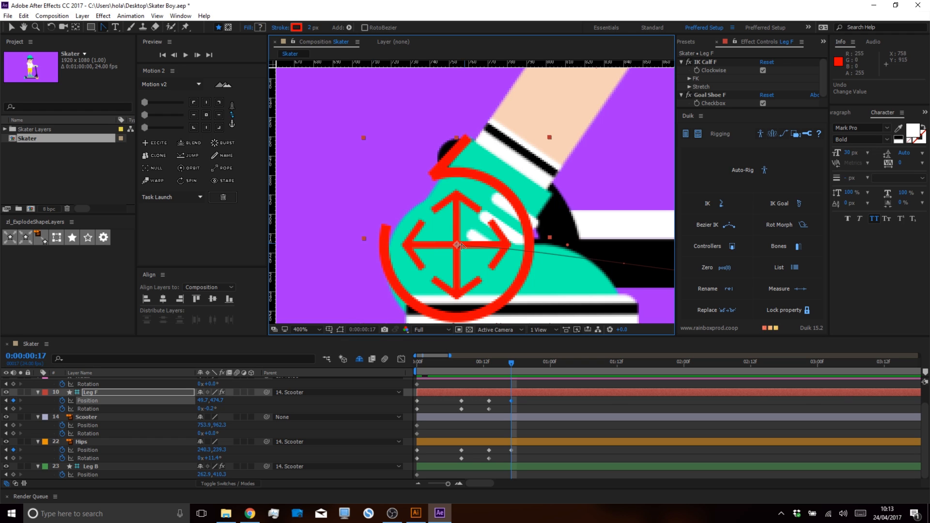
key("space")
left_click_drag(465, 247, 578, 159)
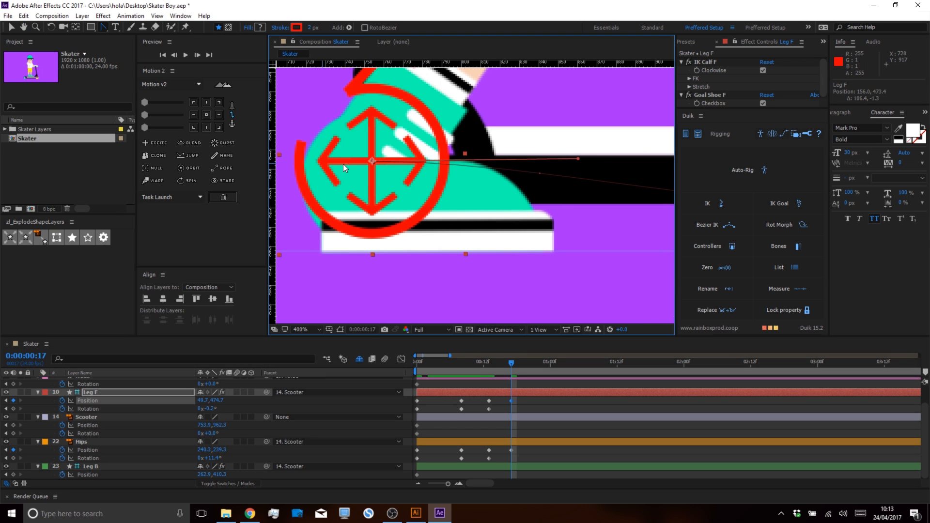
Reshape Leg F's motion path with a level ground-side handle at 0:00:00:13, an upward opposite handle, and curved handles at the two earlier keyframes.
scroll(524, 167, "down", 2)
key("space")
left_click_drag(504, 177, 473, 176)
key("v")
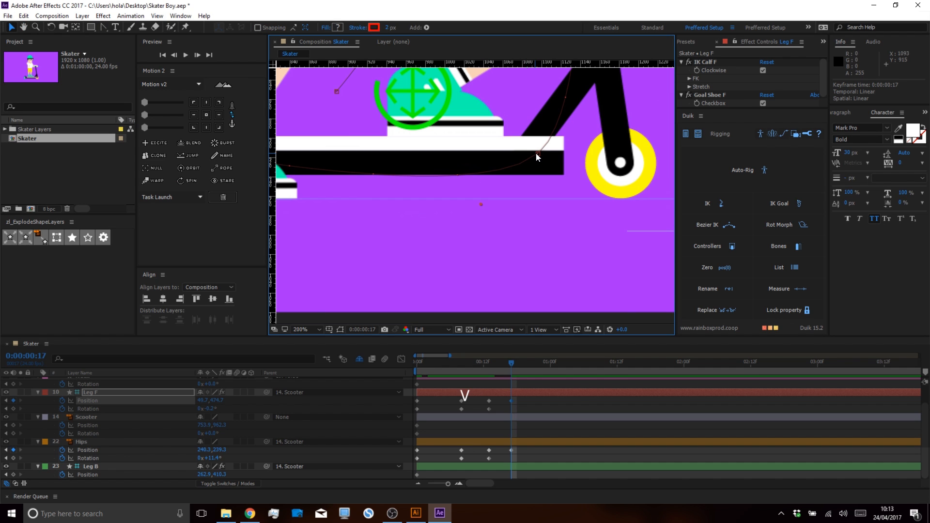
left_click_drag(481, 205, 441, 206)
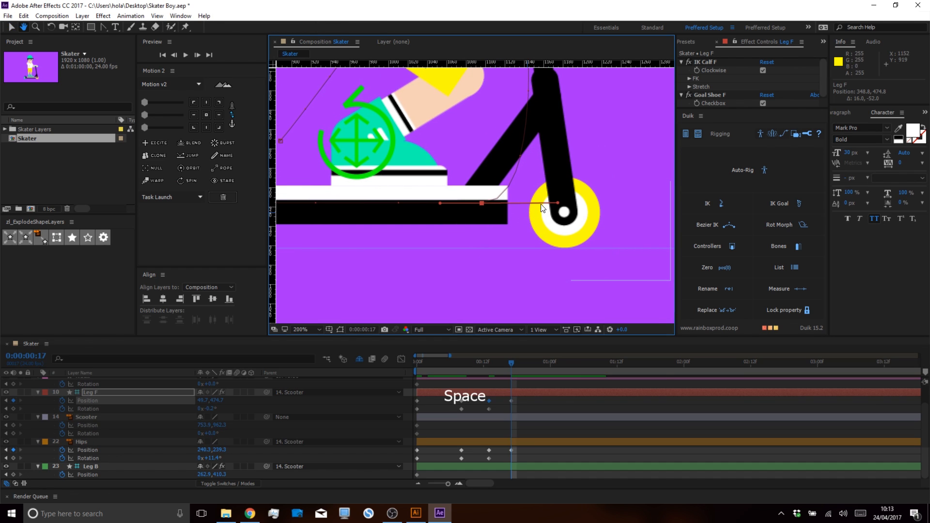
left_click_drag(553, 200, 533, 101)
scroll(518, 167, "down", 1)
left_click_drag(485, 152, 545, 192)
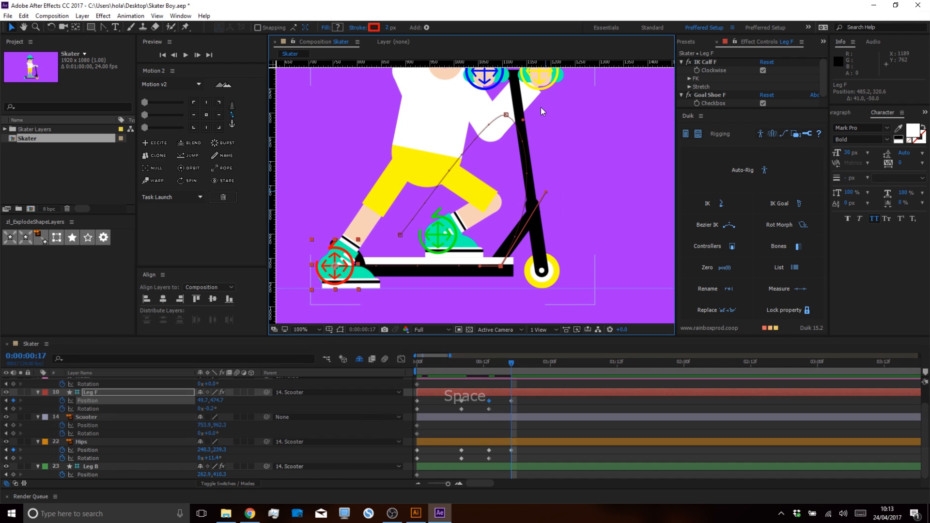
left_click_drag(522, 120, 479, 107)
left_click_drag(417, 215, 419, 193)
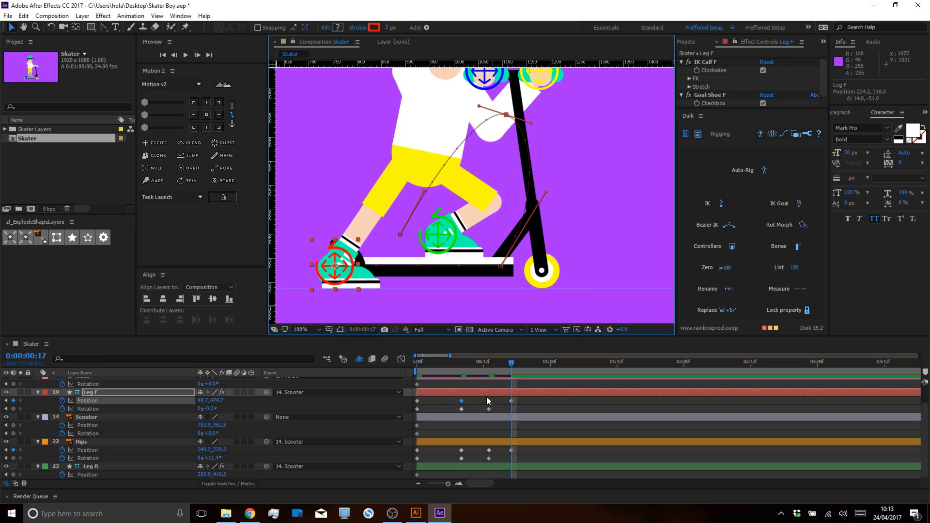
End the work area at 0:00:00:17, save the project and play back the skater's push cycle.
key("n")
key("ctrl+s")
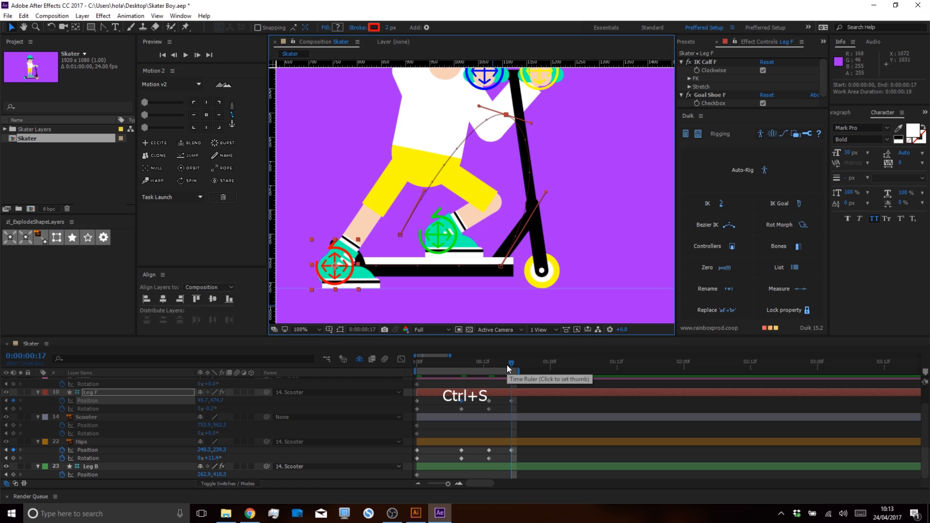
key("space")
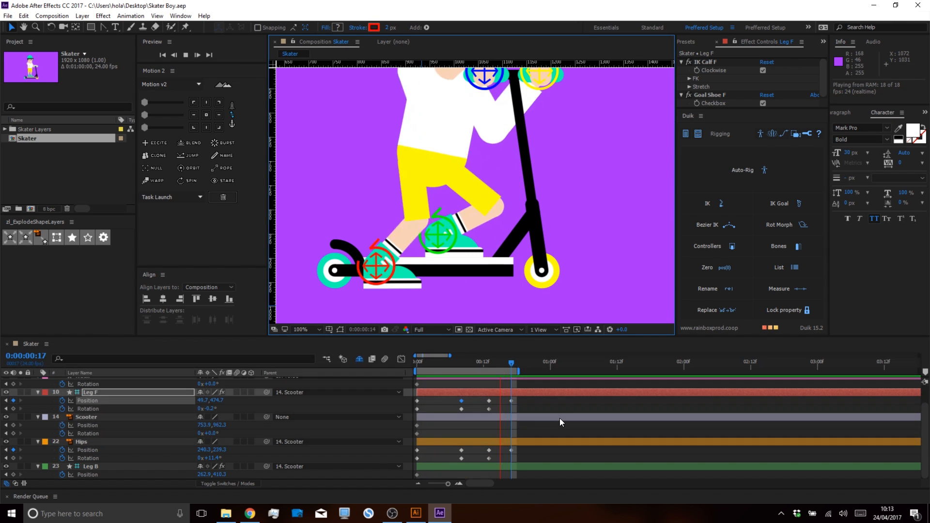
key("Home")
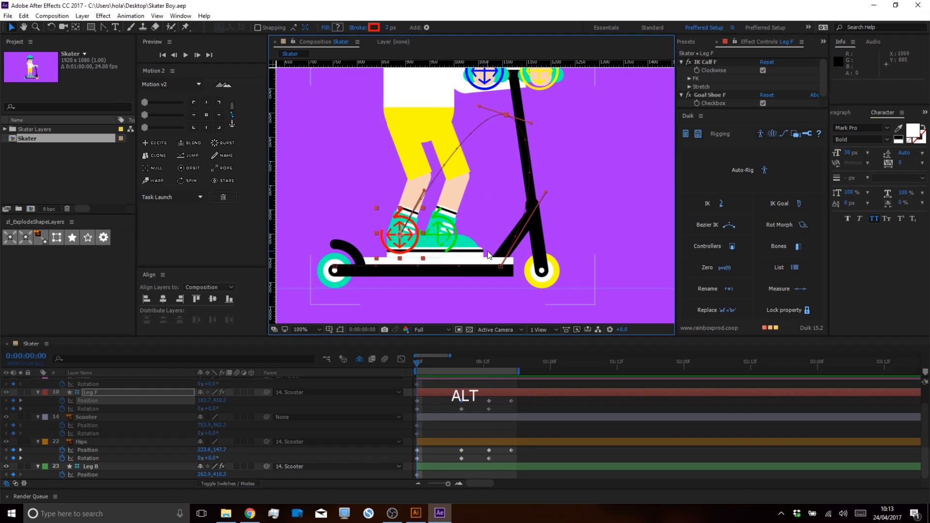
scroll(487, 251, "down", 1)
key("space")
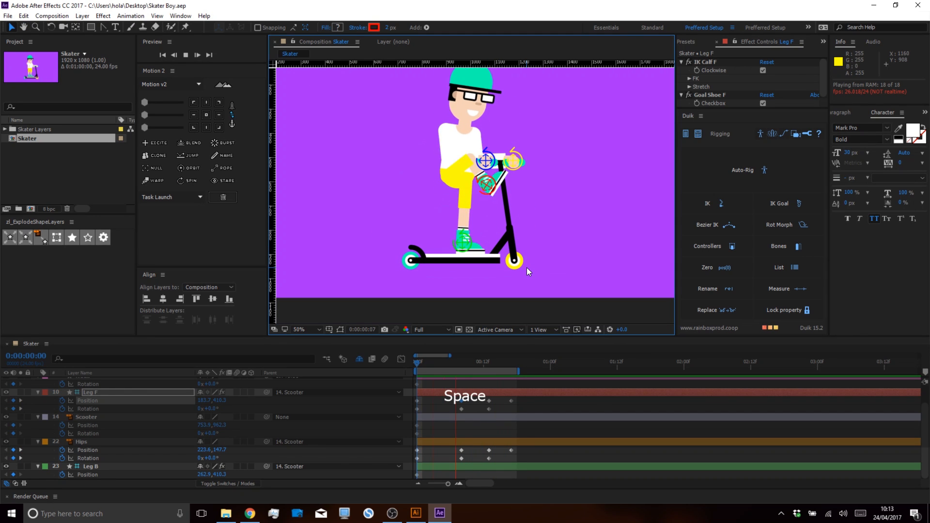
key("space")
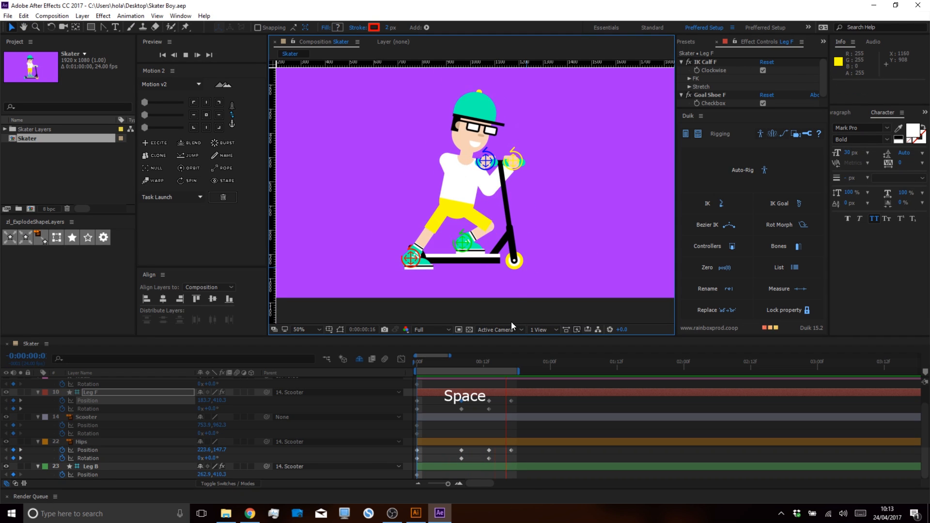
At 0:00:00:23, keyframe the Hips at Position 227.3, 144.2 with Rotation -7.8° to bring the body back up.
left_click_drag(497, 365, 510, 363)
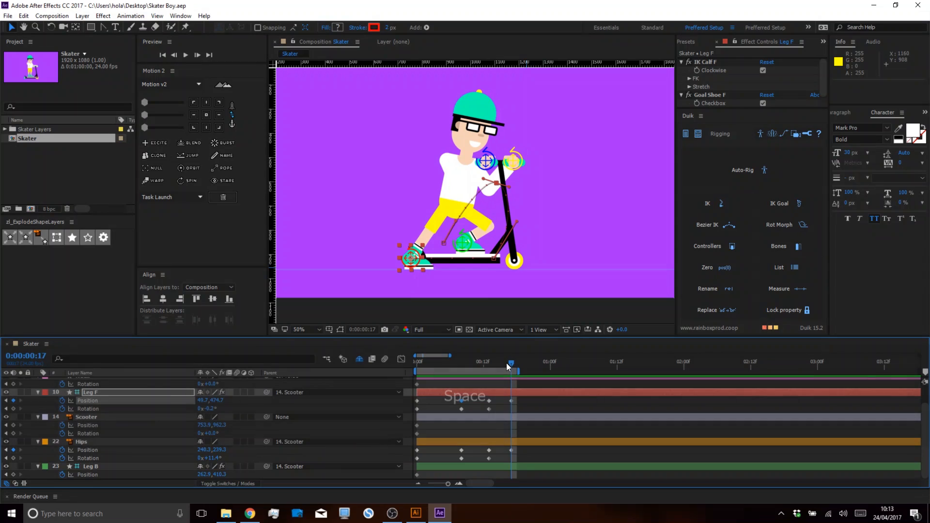
left_click_drag(512, 362, 543, 371)
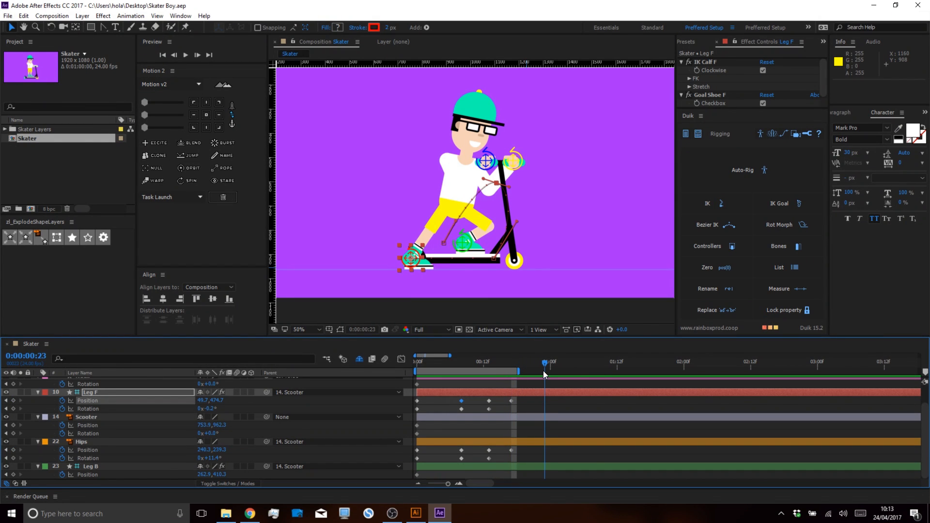
left_click(429, 402)
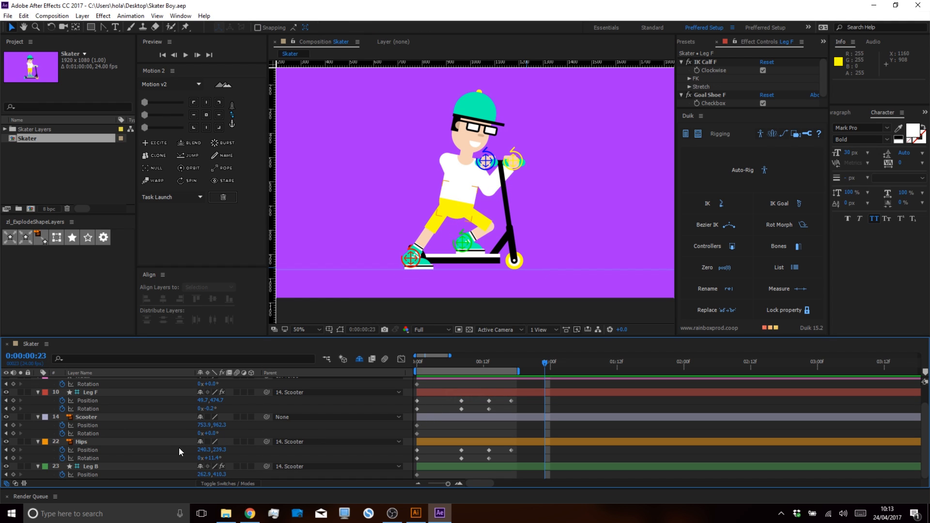
left_click_drag(201, 453, 202, 453)
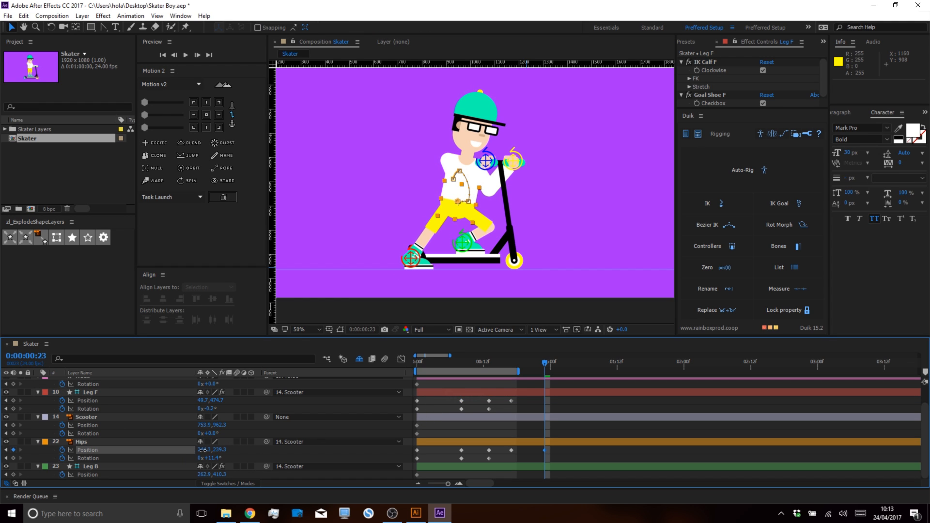
left_click_drag(223, 450, 195, 457)
left_click(258, 454)
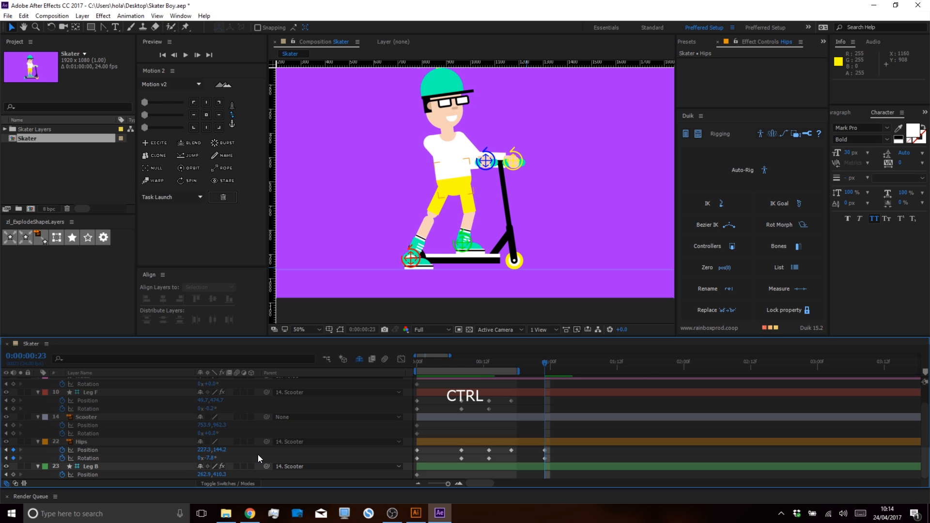
Copy Leg F's starting Position and Rotation keyframes to 0:00:00:23 so the front foot returns to the scooter deck.
key("space")
left_click_drag(137, 438, 117, 451)
left_click_drag(101, 414, 92, 391)
left_click(92, 392)
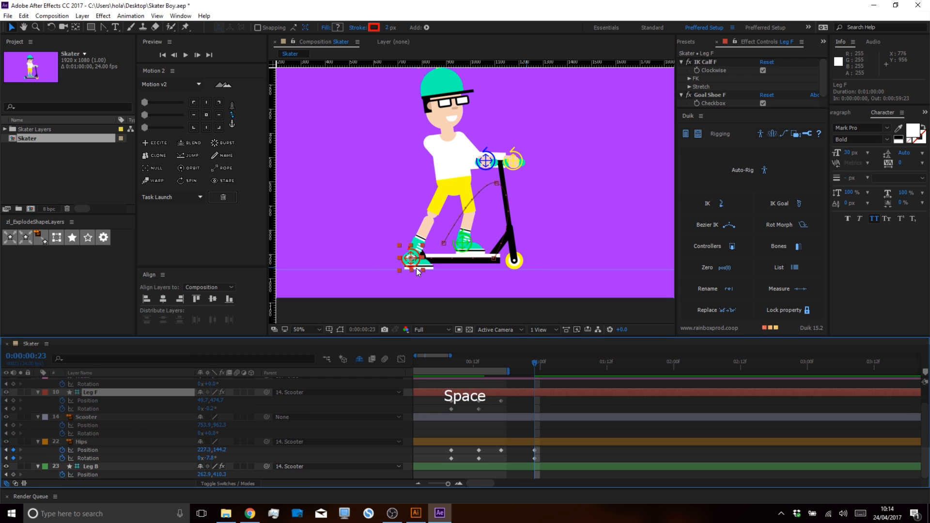
left_click_drag(416, 268, 448, 245)
scroll(443, 246, "up", 4)
left_click_drag(457, 413, 576, 412)
left_click_drag(425, 402, 406, 409)
key("ctrl+c")
key("ctrl+v")
key("ctrl+c")
key("ctrl+v")
left_click(573, 414)
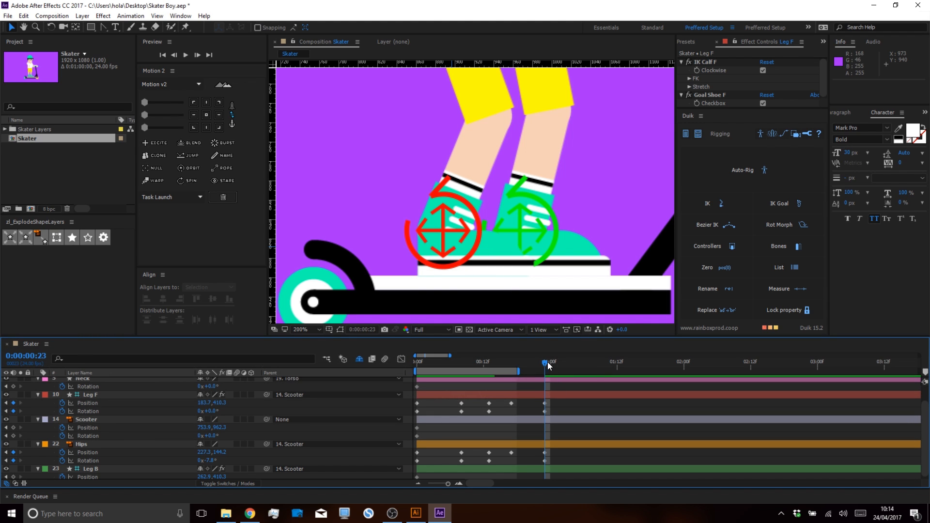
At 0:00:00:20, keyframe Leg F raised behind the scooter at Position 61.2, 346.7.
left_click_drag(551, 362, 526, 368)
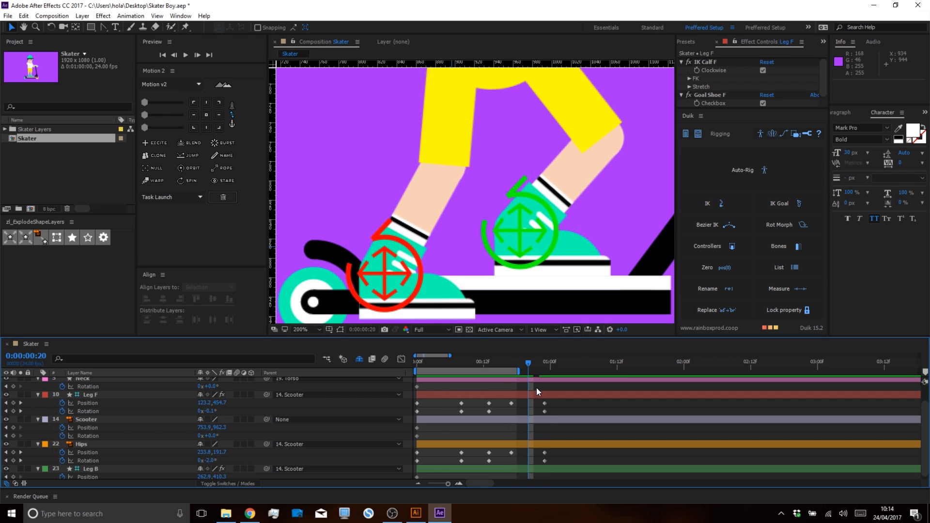
scroll(431, 271, "down", 1)
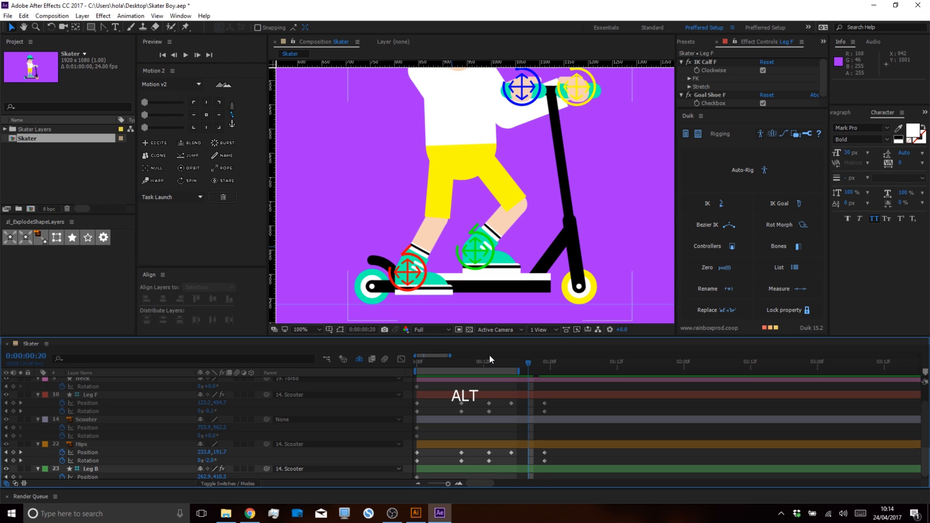
left_click(544, 410)
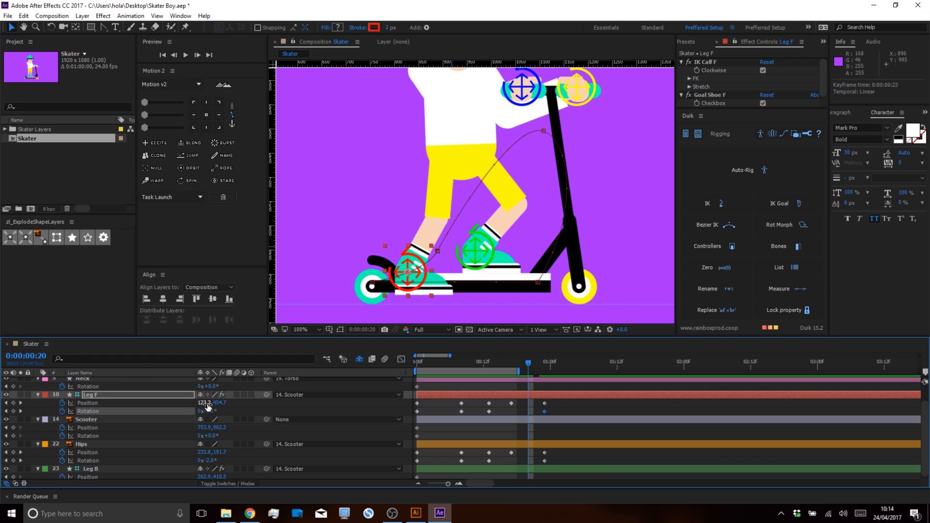
left_click_drag(218, 403, 165, 403)
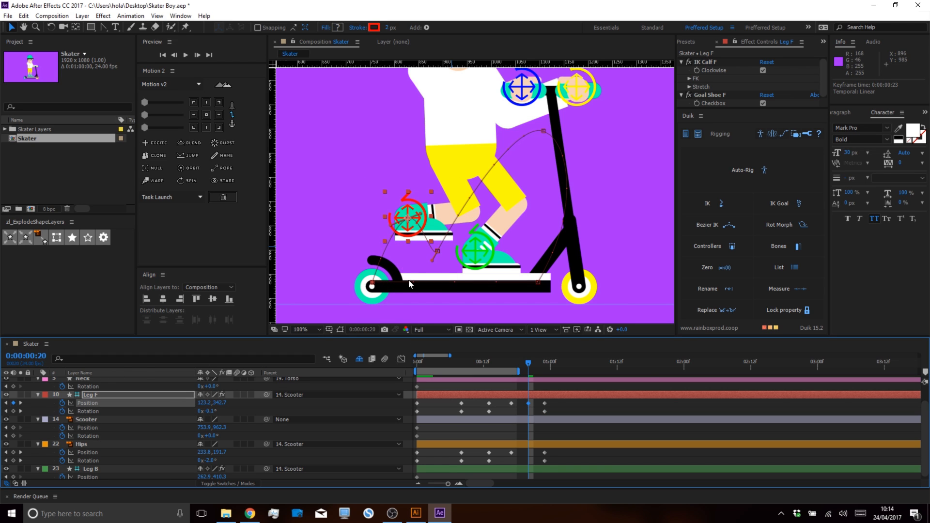
left_click_drag(410, 220, 379, 223)
Curve Leg F's return motion path into an arc by adjusting the handles at the 0:00:00:23 and 0:00:00:20 keyframes.
left_click_drag(432, 261, 424, 226)
scroll(368, 234, "up", 2)
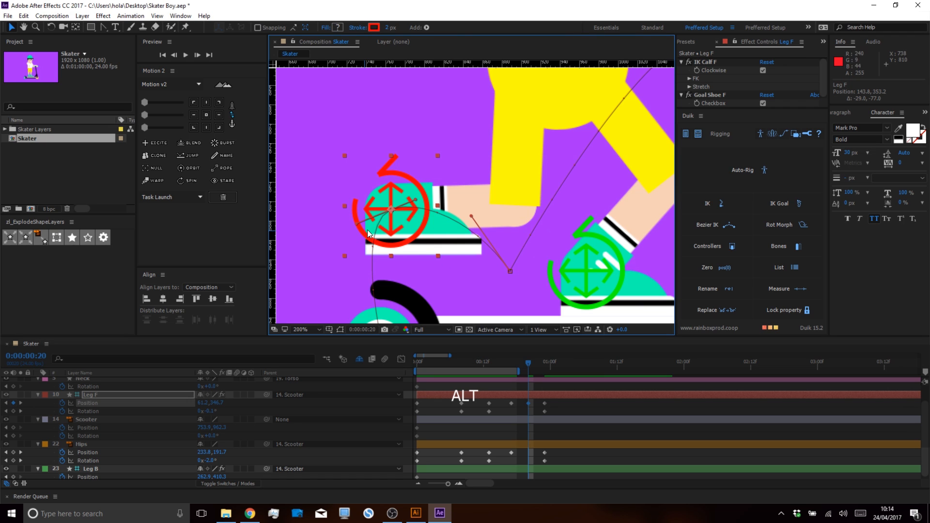
left_click_drag(419, 203, 362, 244)
scroll(425, 251, "down", 2)
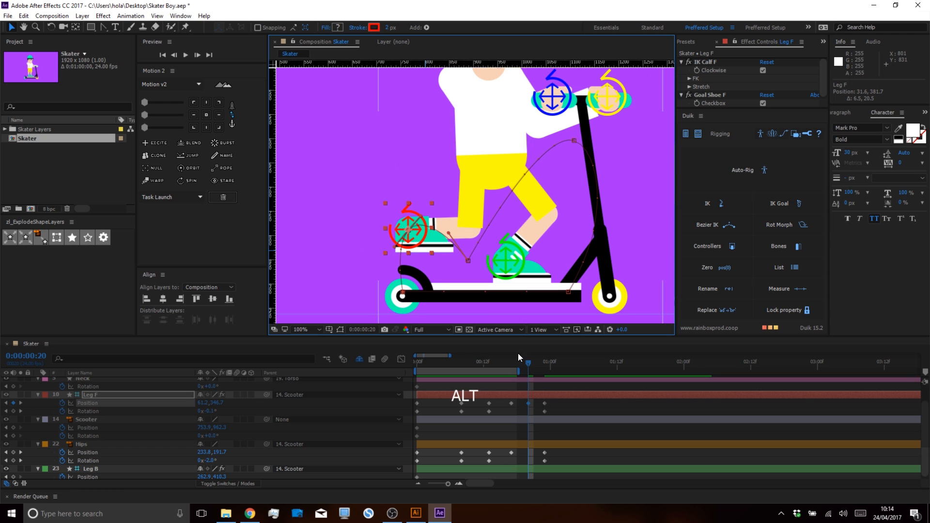
Rotate Leg F toe-down at 0:00:00:20 and copy its 0:00:00:13 Rotation keyframe to 0:00:00:17.
left_click(539, 405)
mouse_move(527, 368)
left_mouse_down()
mouse_move(455, 367)
mouse_move(550, 366)
mouse_move(489, 370)
mouse_move(548, 370)
mouse_move(527, 371)
left_mouse_up()
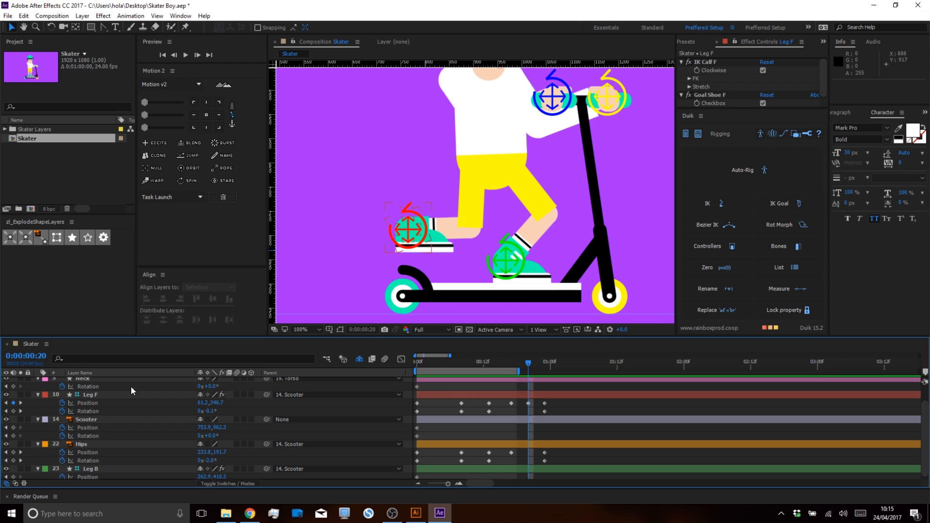
left_click_drag(213, 414, 273, 406)
mouse_move(524, 367)
left_mouse_down()
mouse_move(490, 367)
mouse_move(511, 367)
left_mouse_up()
left_click(486, 411)
key("ctrl+v")
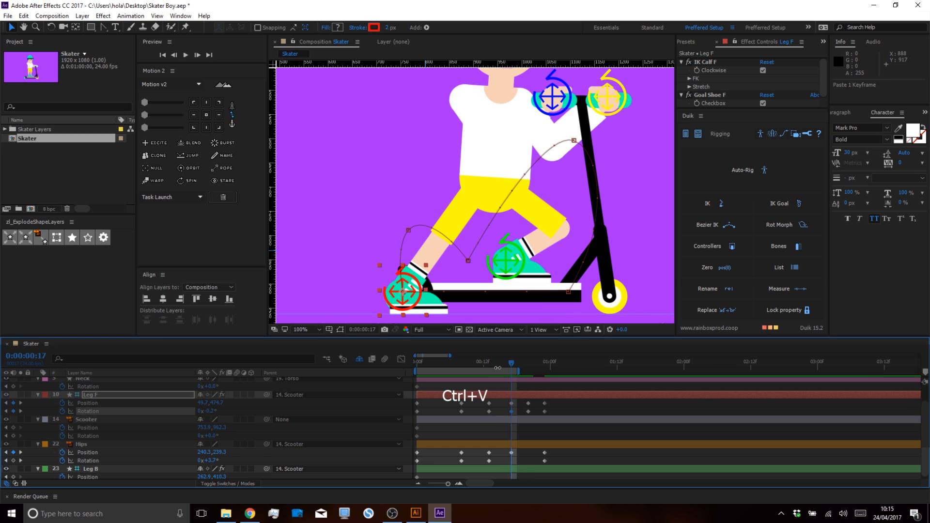
Set Leg F's Rotation to 68.8° at 0:00:00:02 and -103° at 0:00:00:08.
left_click_drag(513, 365, 427, 365)
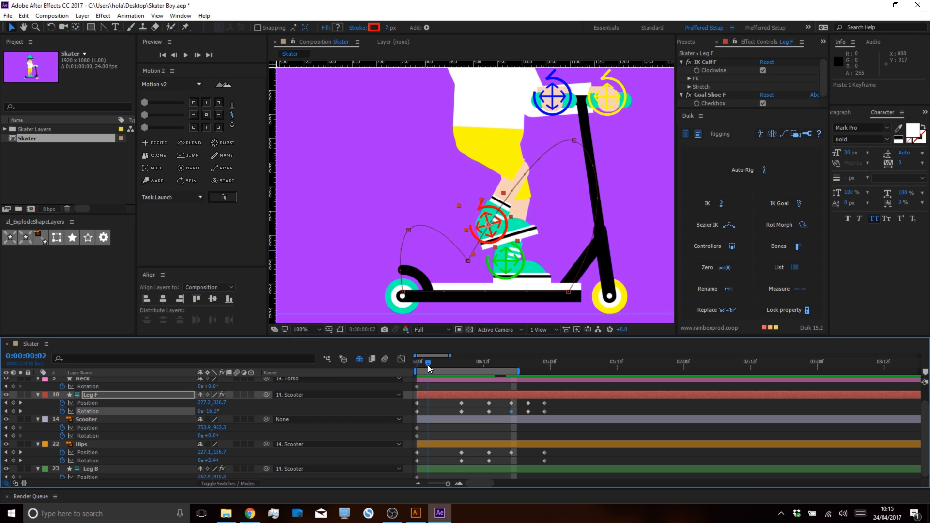
left_click_drag(216, 410, 248, 405)
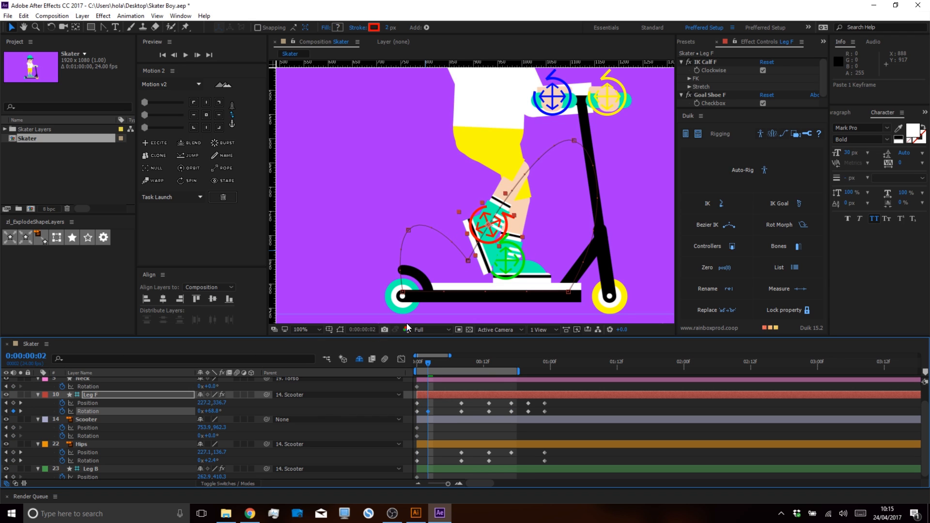
left_click_drag(426, 361, 455, 363)
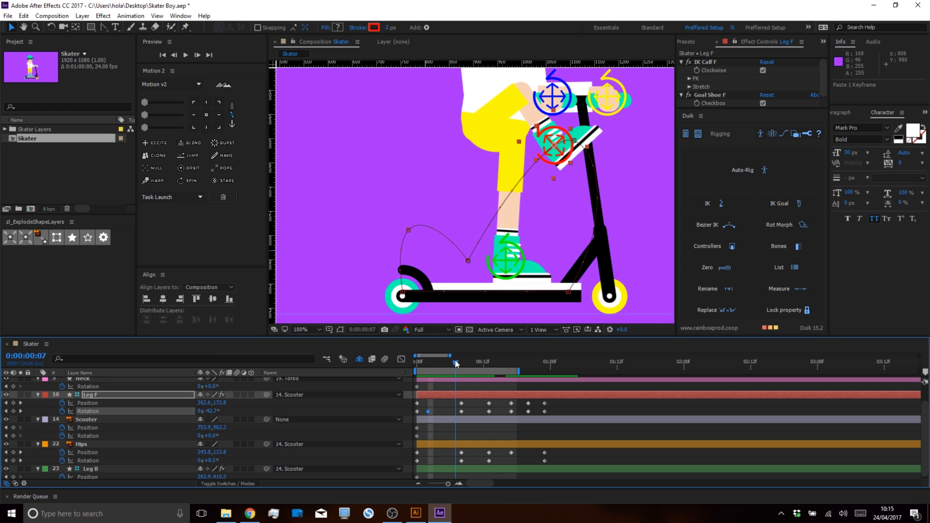
left_click_drag(200, 411, 197, 415)
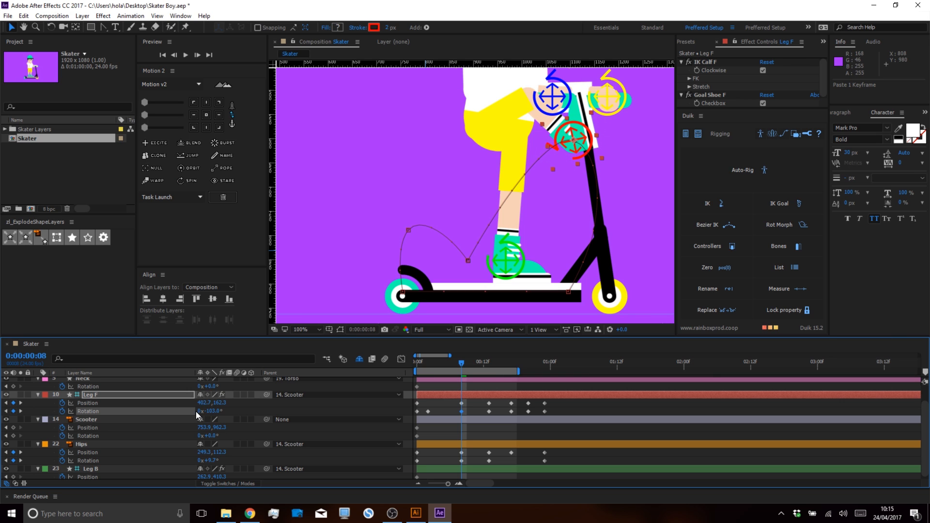
left_click_drag(457, 364, 484, 361)
key("Page_Down")
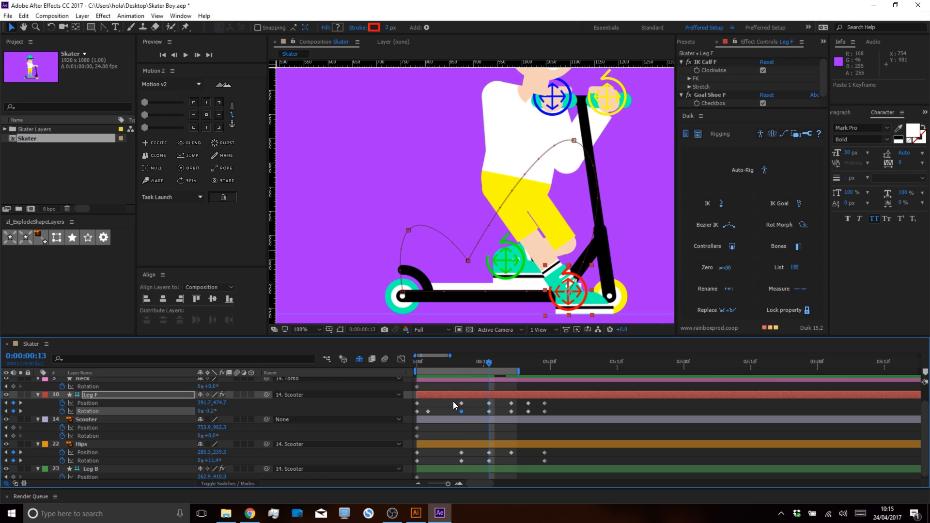
Show Leg F's Rotation in the graph editor and apply Easy Ease to all of its keyframes.
left_click(401, 358)
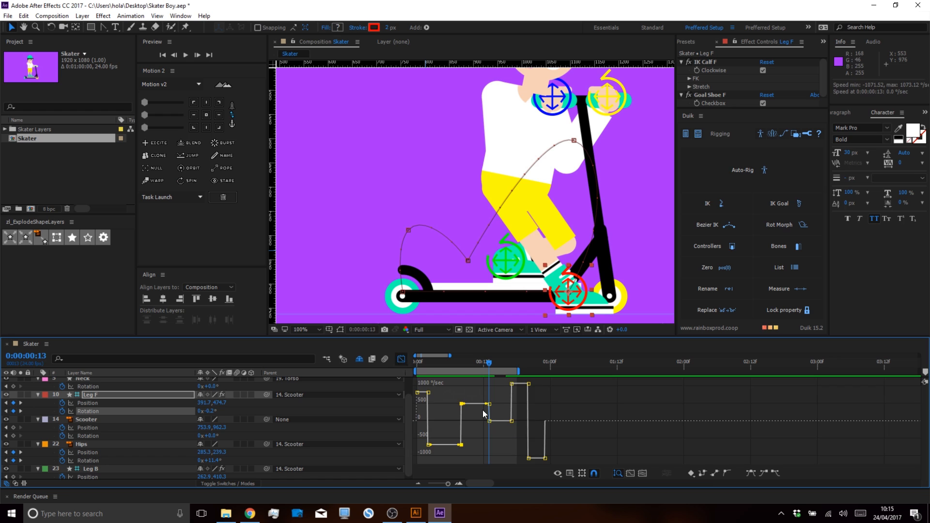
left_click_drag(586, 379, 401, 461)
left_click(748, 473)
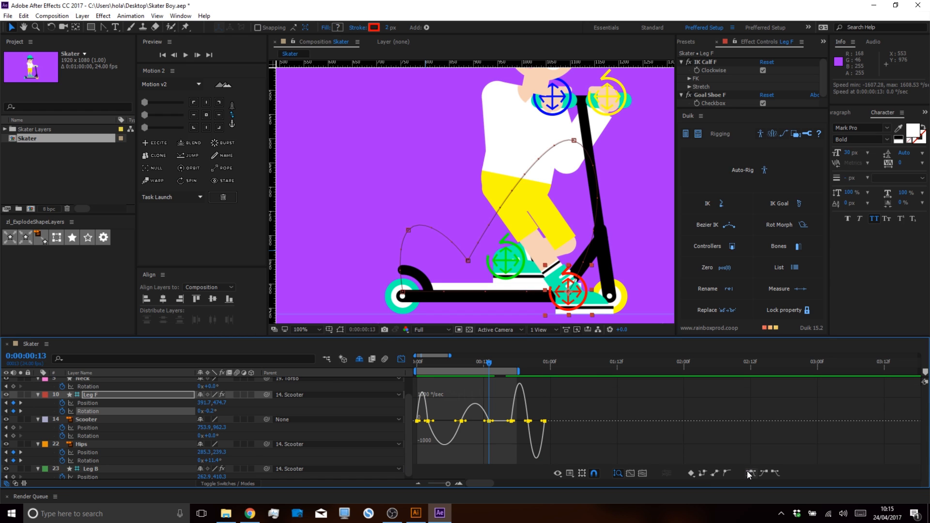
scroll(445, 417, "up", 4)
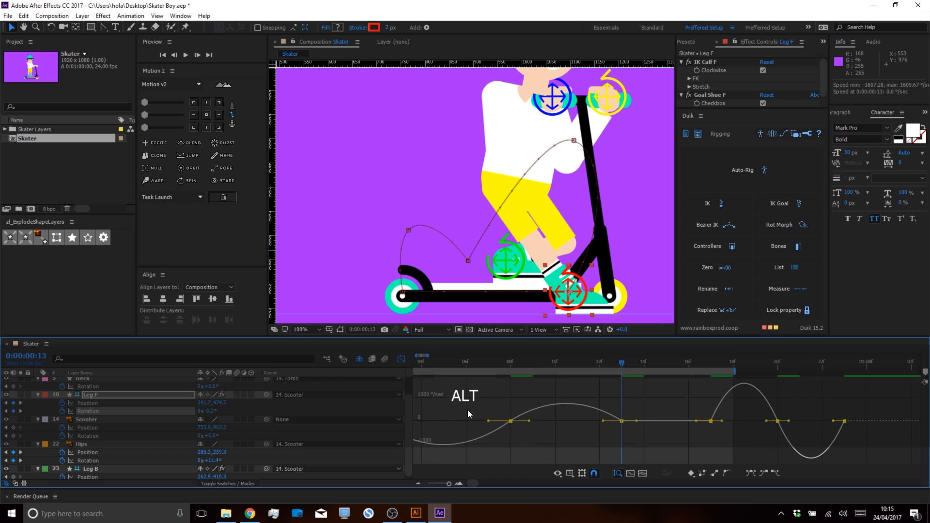
left_click_drag(467, 410, 589, 423)
left_click(547, 399)
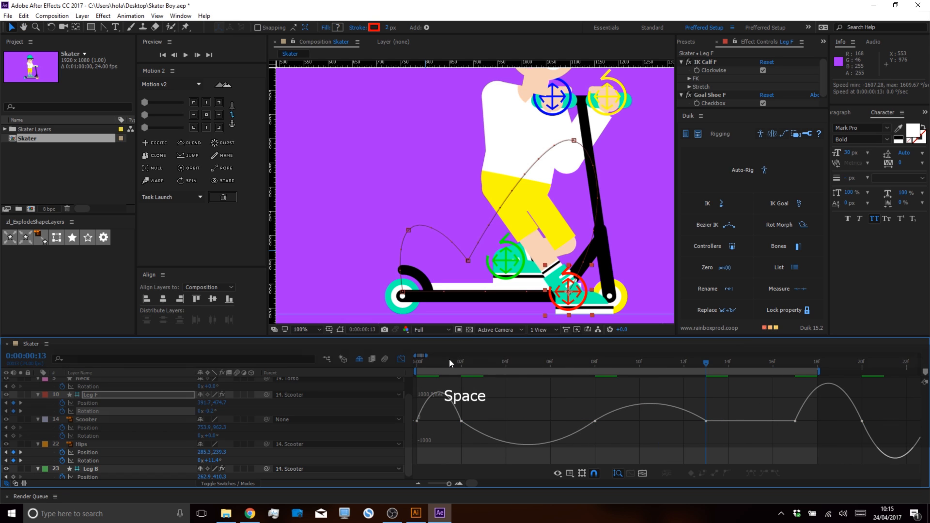
Lengthen the incoming ease of Leg F's 0:00:00:02 Rotation keyframe so the speed peaks just after the first frame.
mouse_move(454, 359)
left_mouse_down()
mouse_move(425, 367)
mouse_move(455, 367)
left_mouse_up()
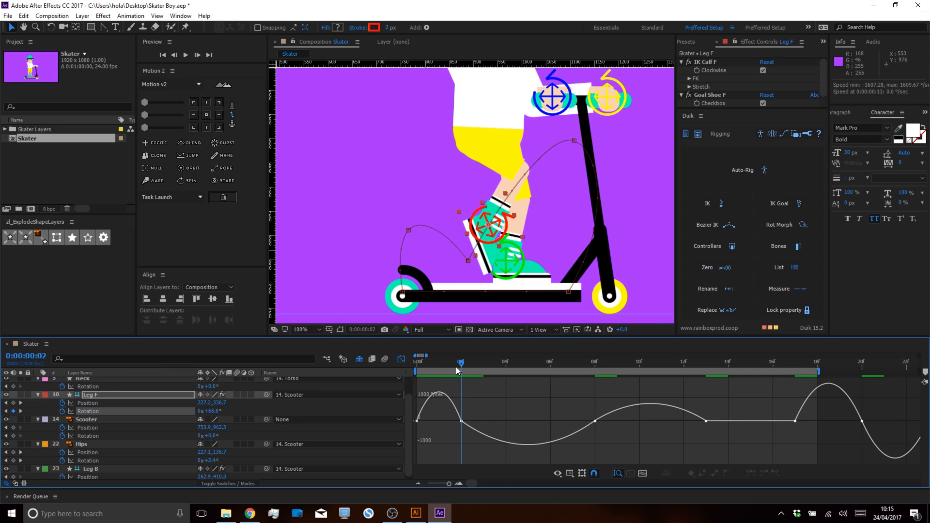
left_click(461, 421)
left_click_drag(454, 422, 428, 427)
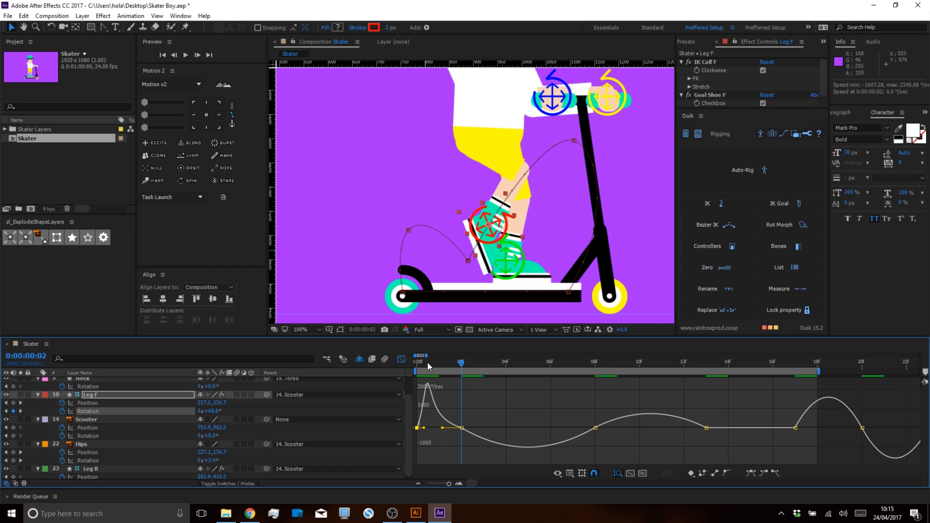
left_click(420, 368)
left_click(435, 371)
left_click_drag(439, 372, 457, 373)
Reshape Leg F's rotation speed between 0:00:00:02, 0:00:00:08 and 0:00:00:13 with long outgoing eases so each section peaks late.
left_click_drag(441, 416, 517, 423)
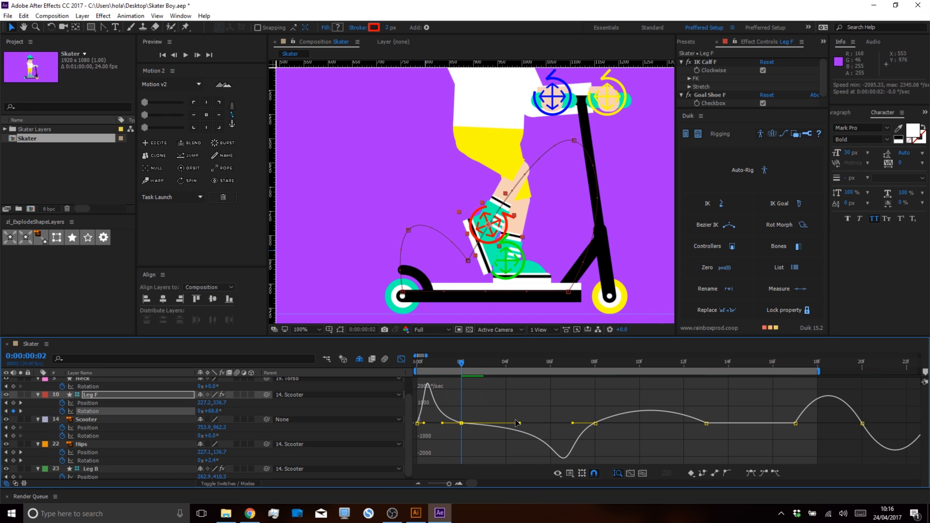
left_click_drag(467, 364, 589, 438)
left_click_drag(598, 363, 710, 393)
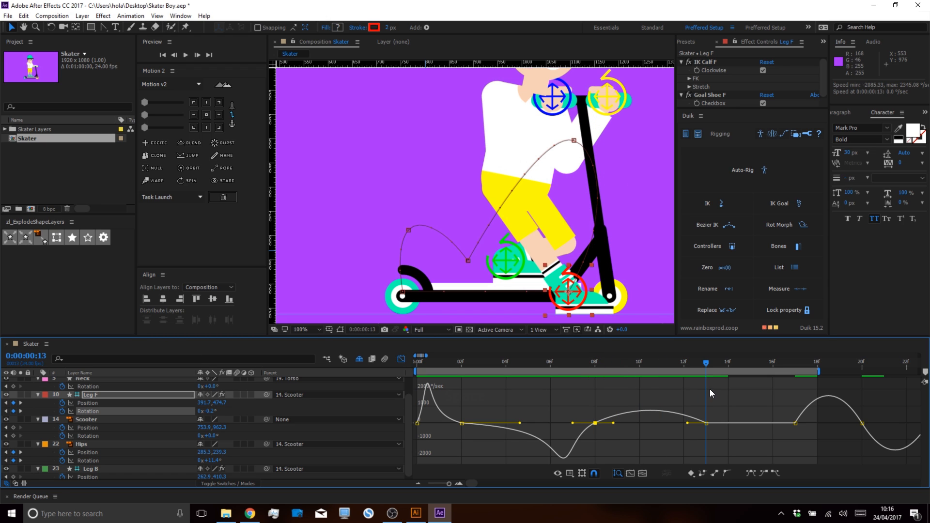
left_click_drag(680, 442, 701, 426)
left_click(595, 424)
left_click_drag(614, 424, 647, 426)
Reshape Leg F's rotation speed curve between 0:00:00:17 and 0:00:00:20 so it peaks right after the foot leaves the ground.
left_click_drag(599, 359, 755, 392)
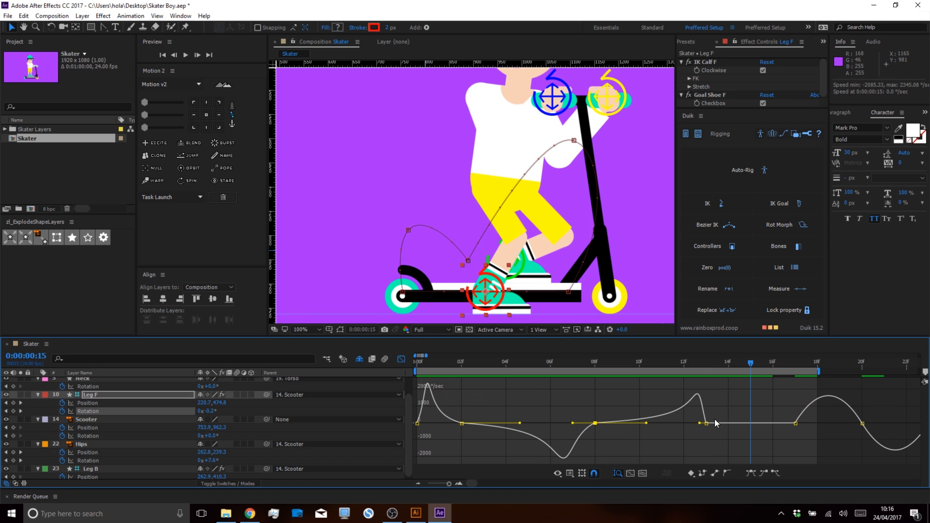
left_click_drag(755, 414, 719, 372)
left_click_drag(706, 405, 724, 419)
left_click_drag(726, 365, 764, 367)
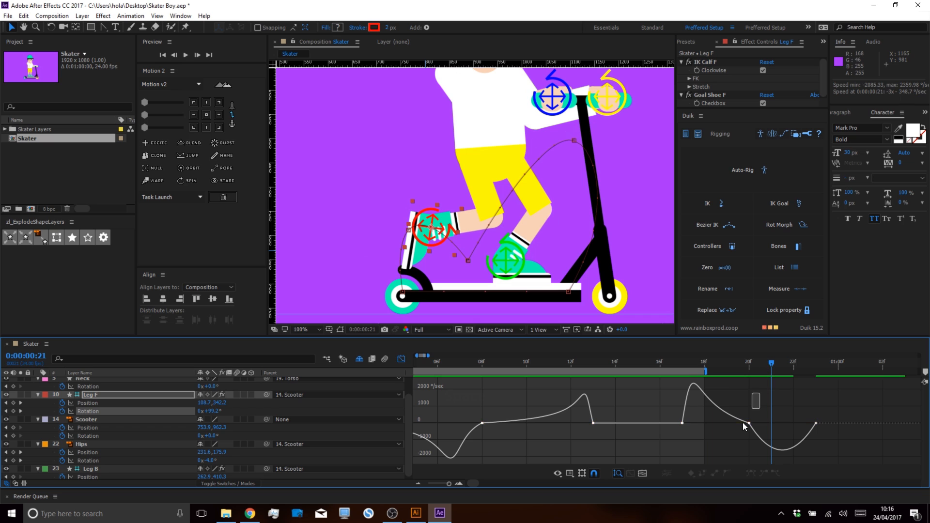
Lengthen the outgoing ease of Leg F's 0:00:00:20 Rotation keyframe so the speed peaks shortly before the last keyframe.
left_click_drag(759, 423, 771, 422)
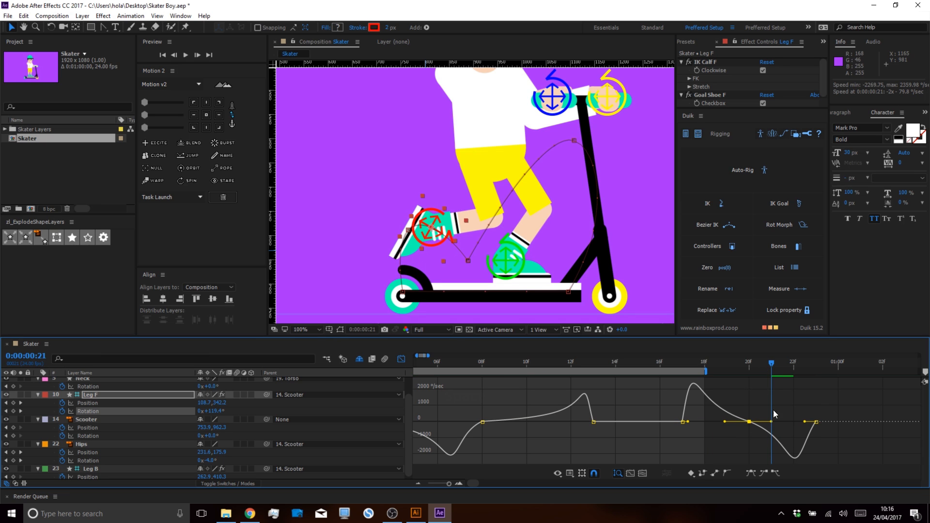
End the work area at 0:00:01:00 and play back the whole push cycle.
left_click_drag(771, 364, 839, 376)
key("n")
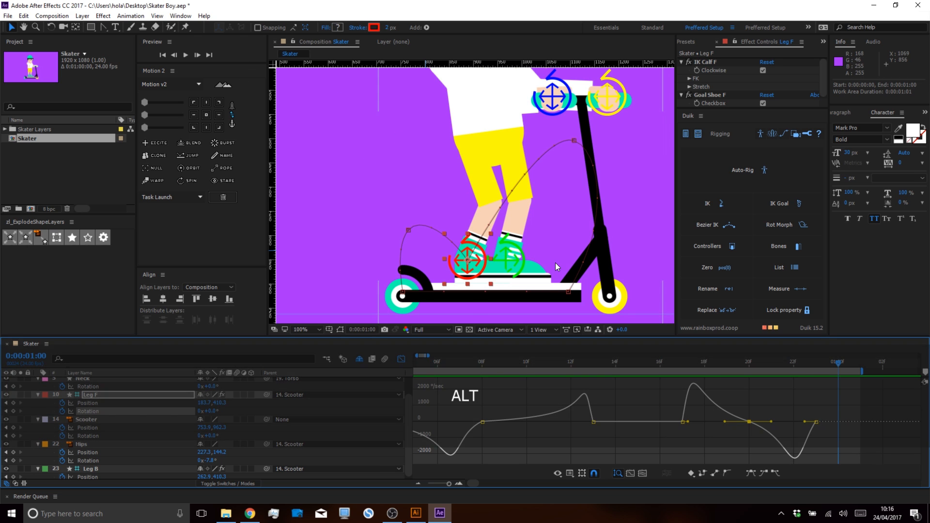
scroll(555, 263, "down", 1)
key("space")
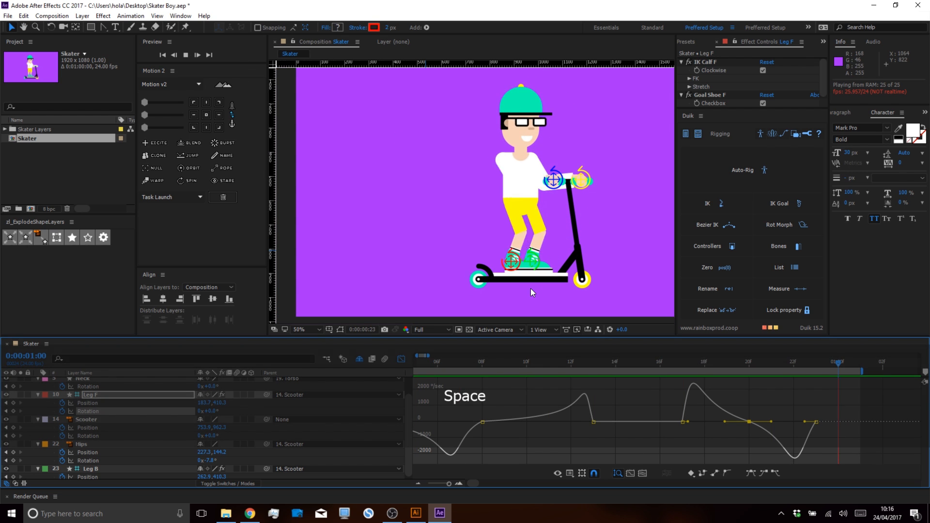
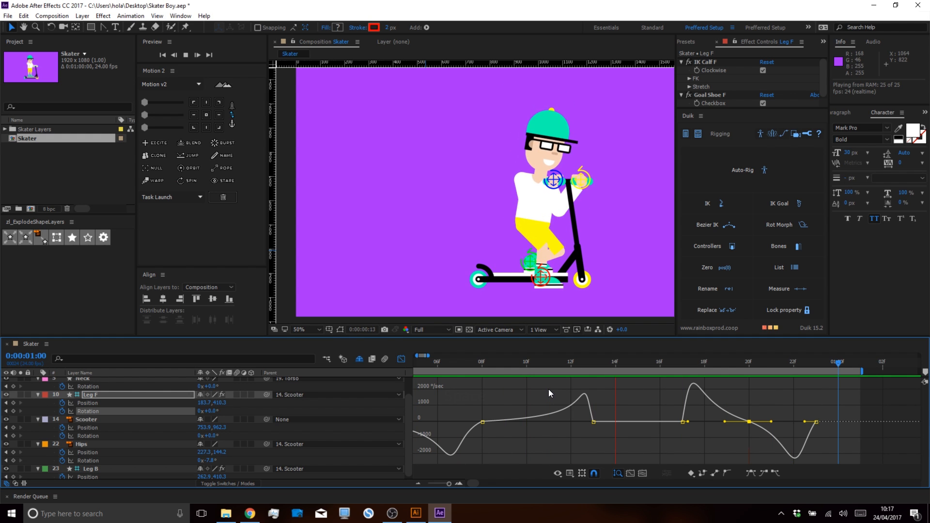
key("space")
Switch back to the keyframe view and select the Position properties of Hips and Leg F together.
left_click(402, 359)
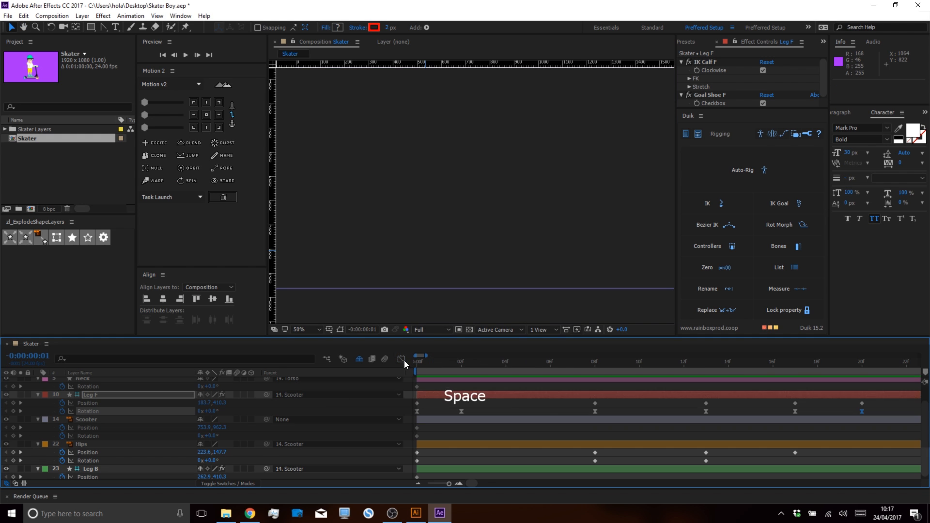
left_click(545, 401)
left_click_drag(478, 360, 458, 370)
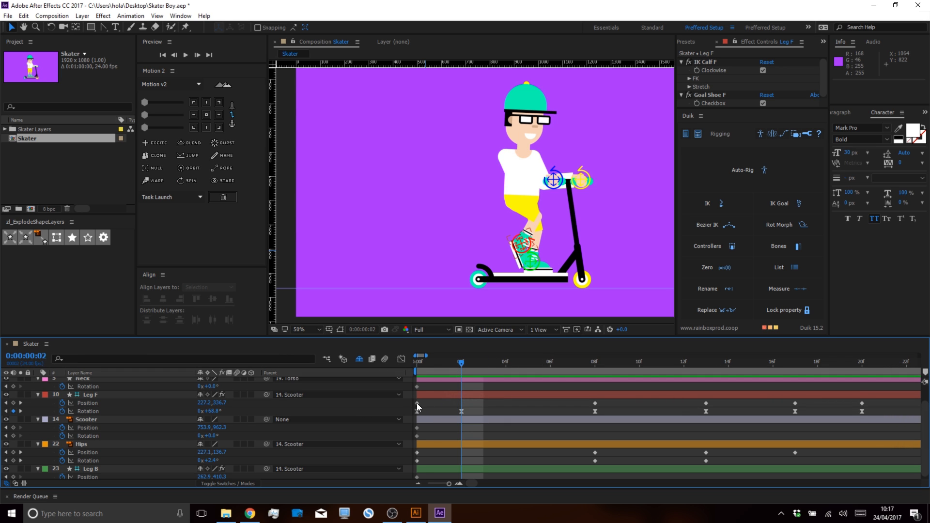
left_click(88, 403)
left_click(90, 428, "ctrl")
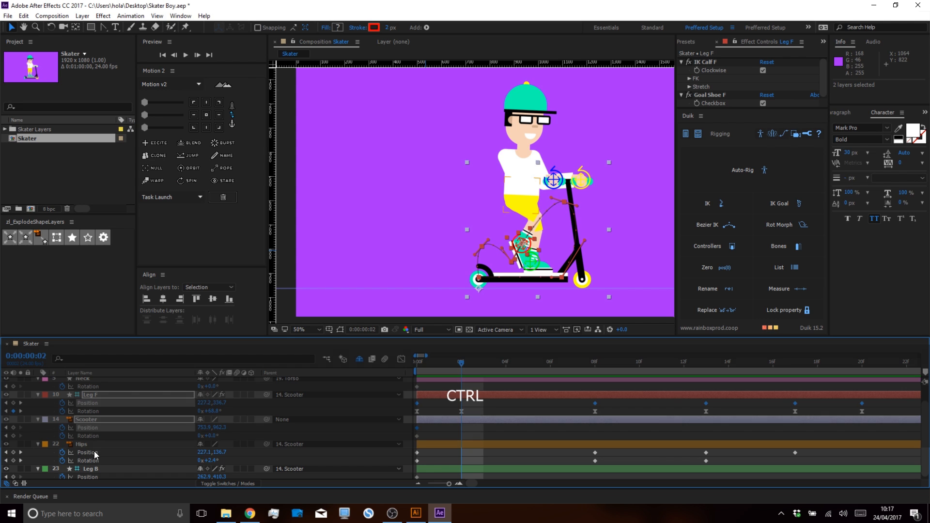
left_click(94, 452, "ctrl")
left_click(101, 460, "ctrl")
left_click(96, 453, "ctrl")
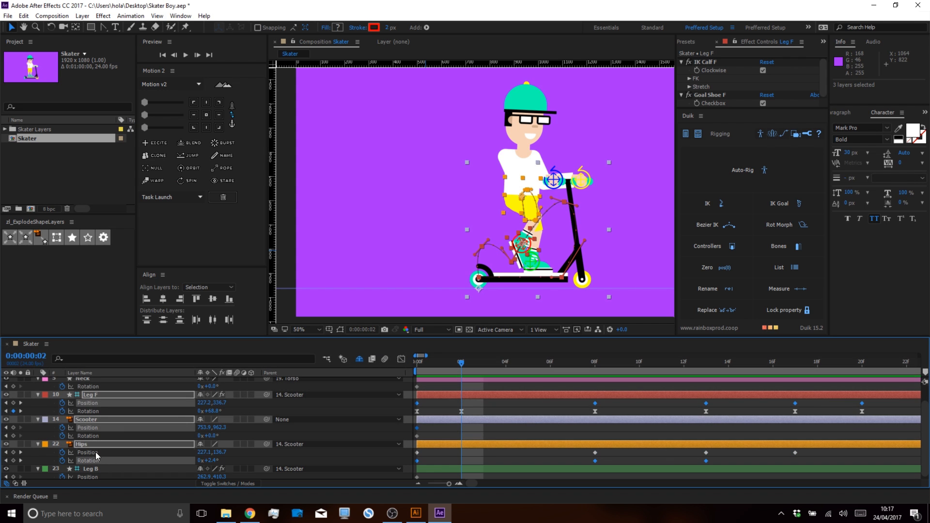
left_click(271, 457)
left_click(99, 452, "ctrl")
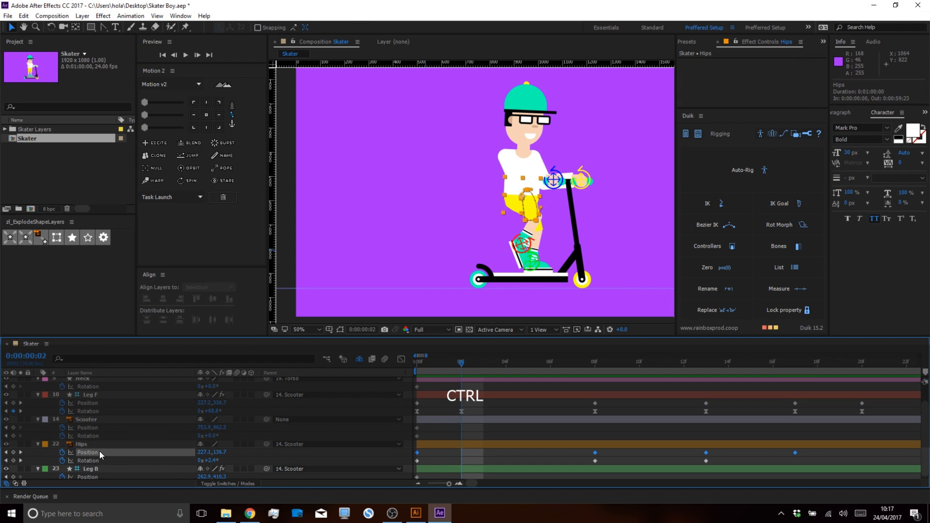
left_click(90, 404, "ctrl")
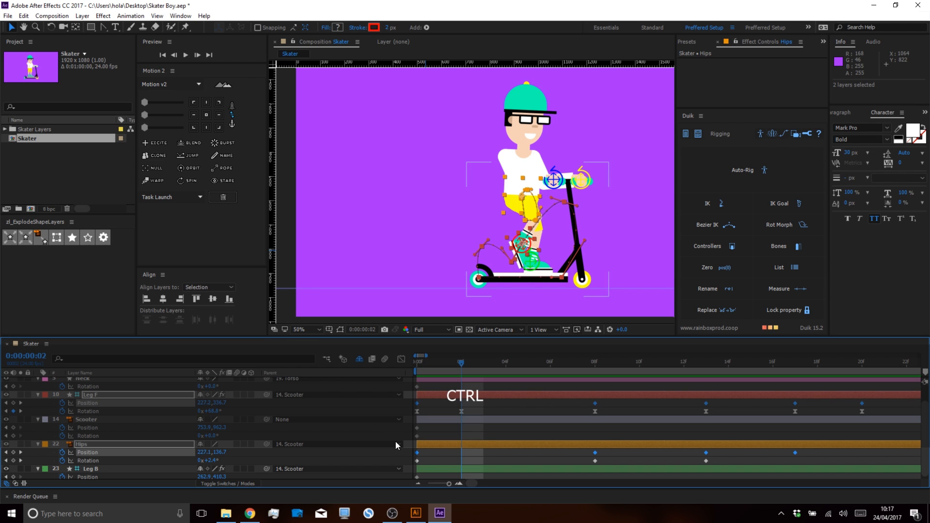
Show the Position speed graphs of Leg F and Hips and apply Easy Ease to all their keyframes.
key("space")
left_click_drag(540, 455, 498, 452)
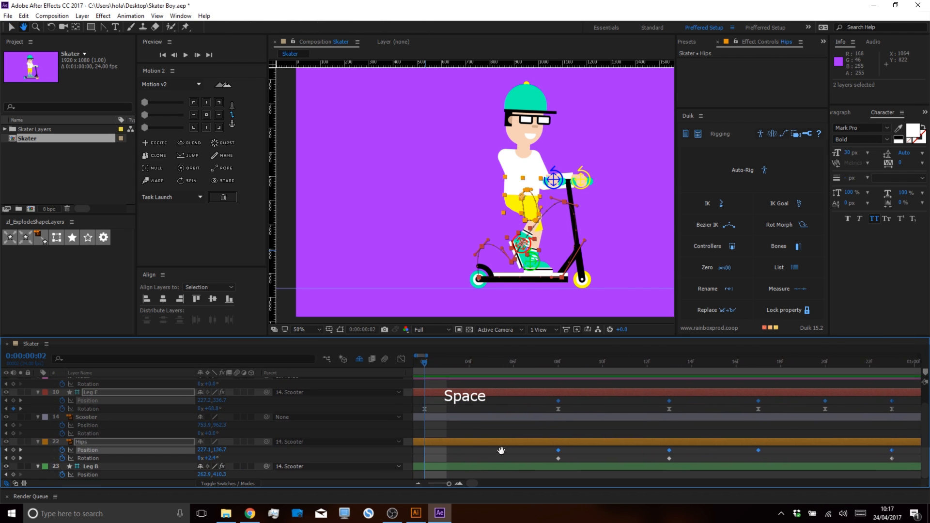
left_click_drag(670, 363, 764, 365)
key("space")
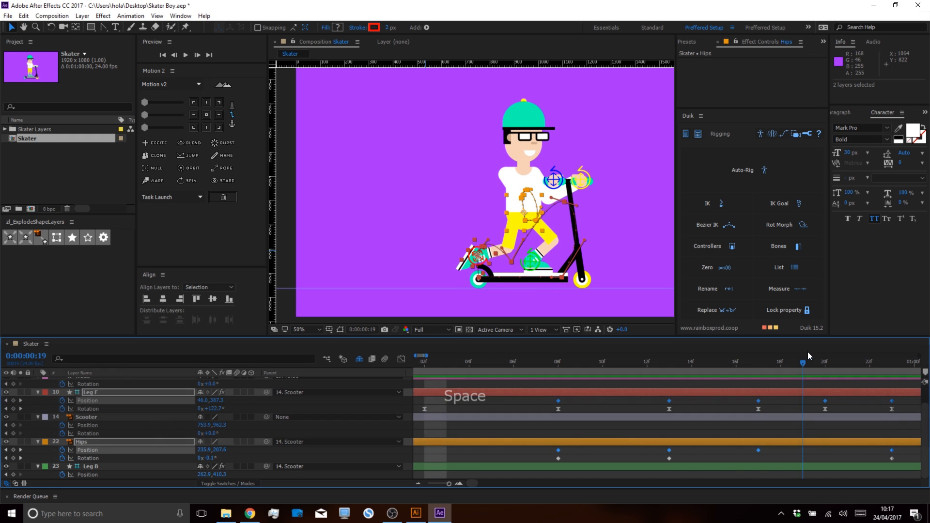
key("Home")
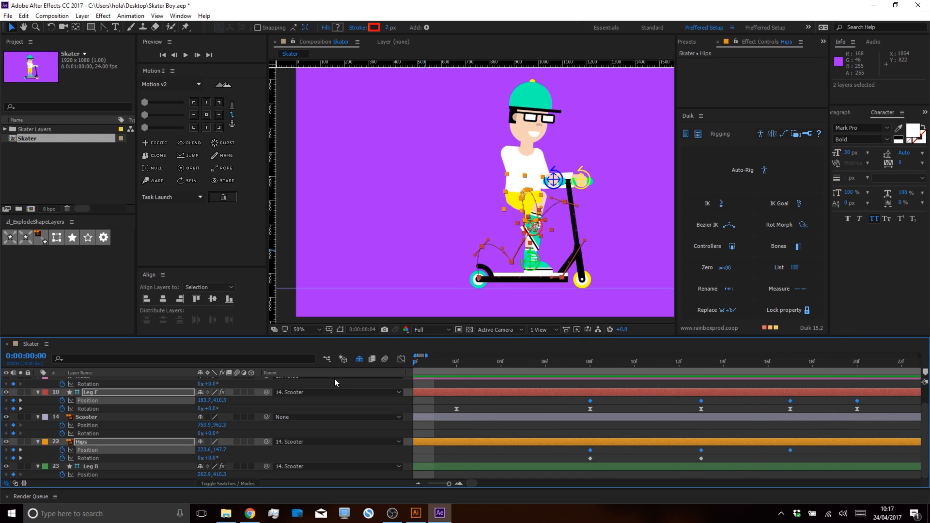
left_click(400, 358)
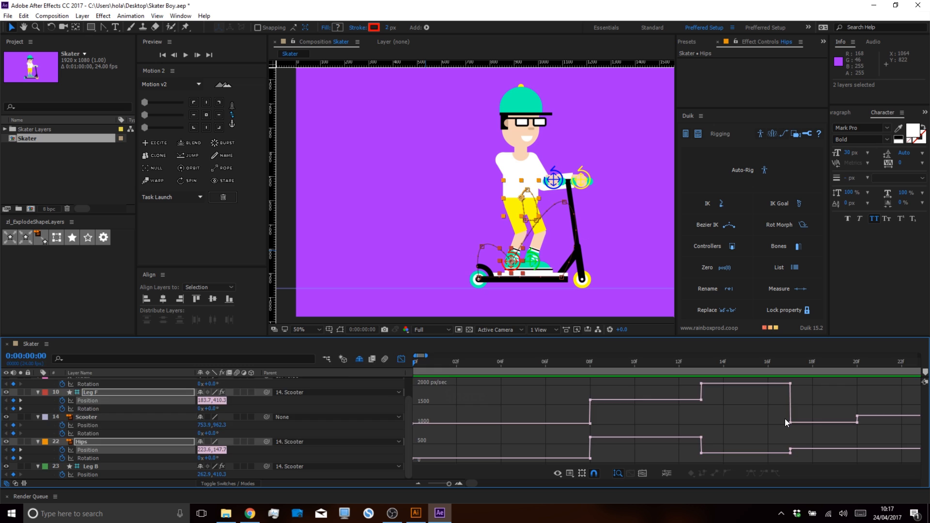
scroll(788, 416, "down", 1, "alt")
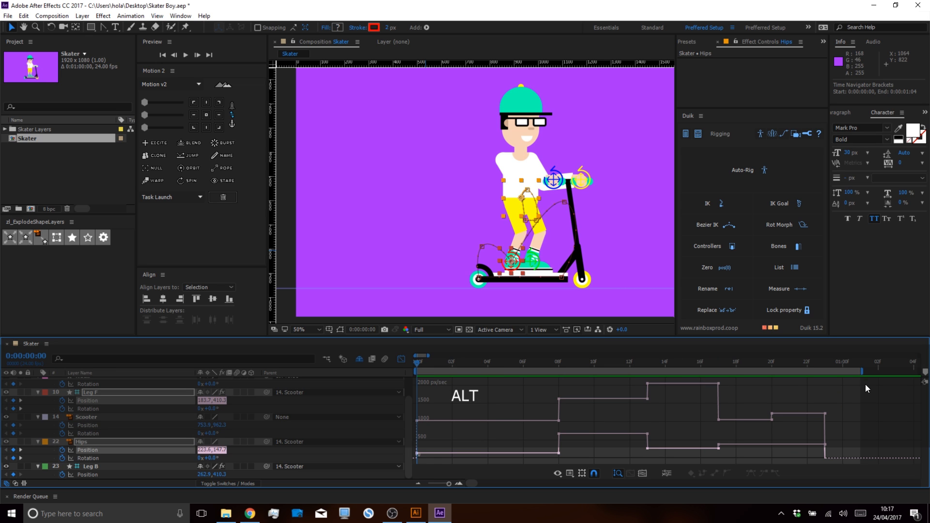
left_click_drag(865, 378, 402, 475)
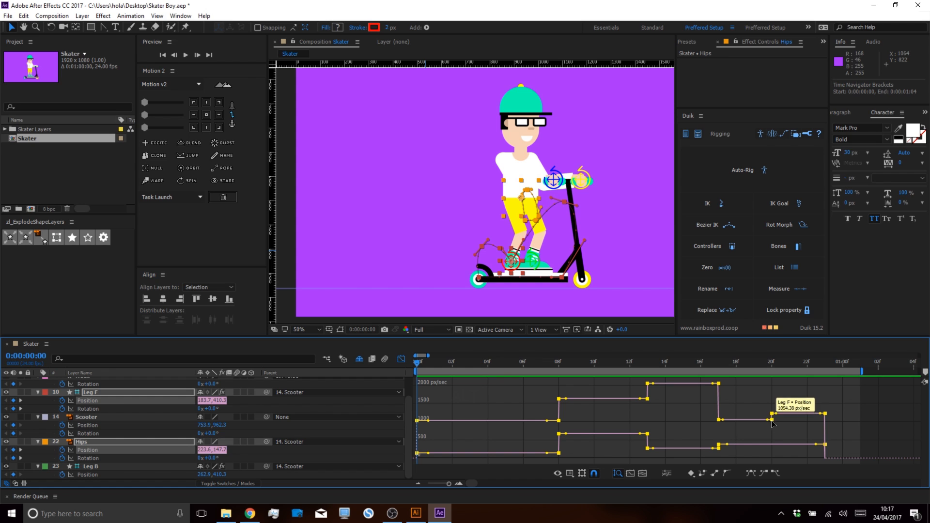
left_click(765, 474)
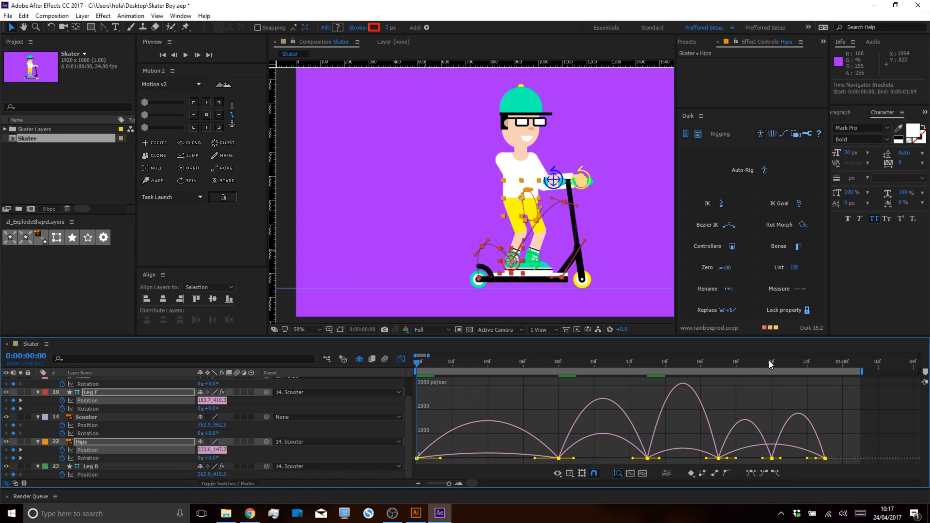
Return to the first frame and delete the mail message whose notification covers the graph.
left_click(771, 362)
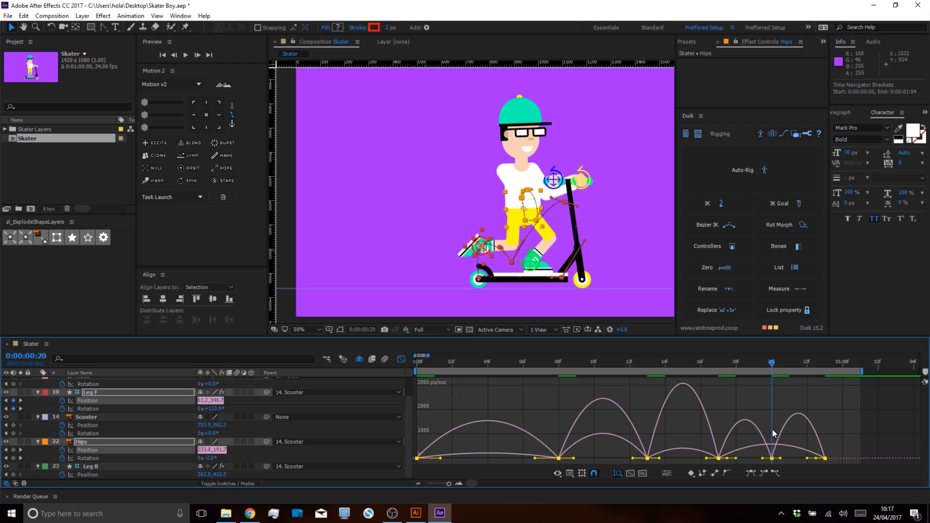
left_click_drag(764, 366, 410, 357)
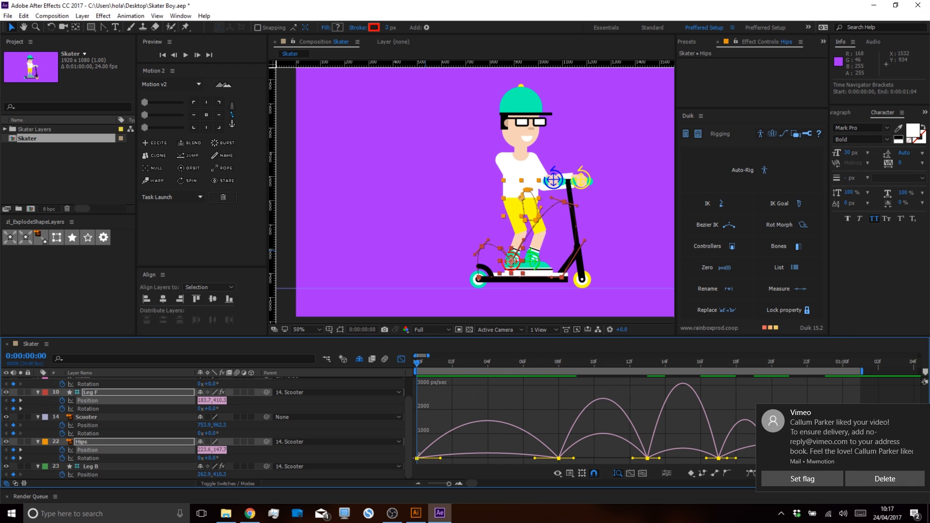
left_click(900, 479)
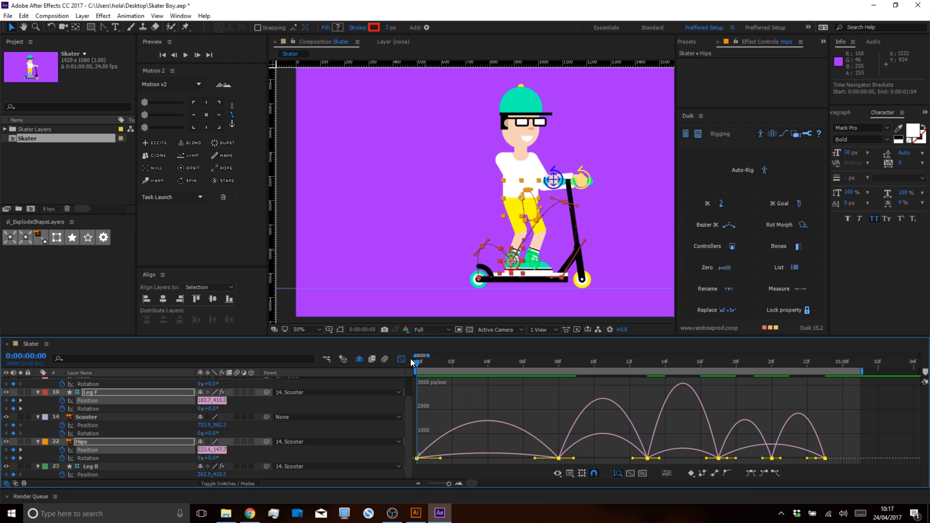
Lengthen the incoming and outgoing eases of Leg F's and Hips' 0:00:00:08 Position keyframes so both slow down around that pose.
left_click_drag(461, 366, 547, 370)
left_click_drag(527, 407, 508, 458)
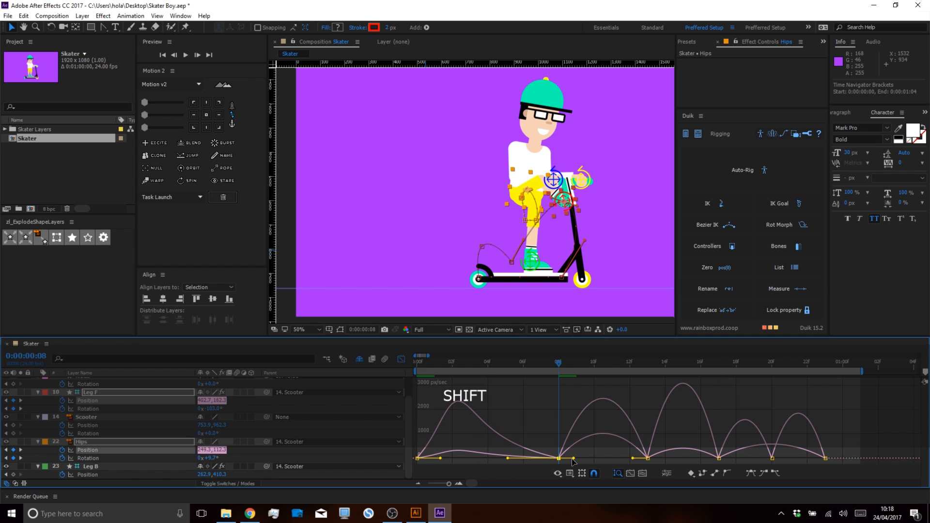
left_click_drag(576, 459, 596, 460)
Shorten the incoming ease of Leg F's and Hips' 0:00:00:13 Position keyframes so the speed peaks just before the foot lands.
left_click_drag(559, 364, 645, 344)
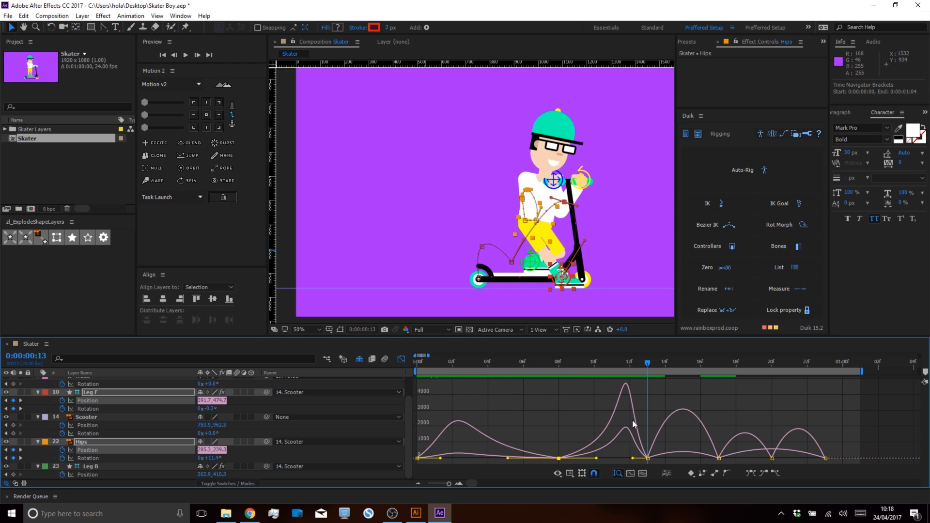
left_click(648, 457)
left_click(638, 458)
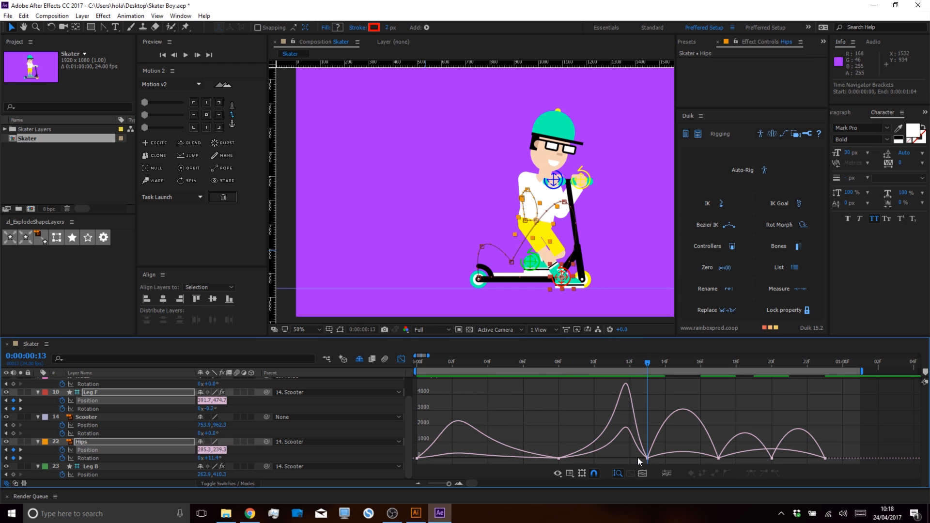
left_click_drag(655, 463, 641, 459)
Lengthen the incoming ease and shorten the outgoing ease of Leg F's and Hips' Position keyframes at 0:00:00:17.
left_click_drag(647, 361, 720, 379)
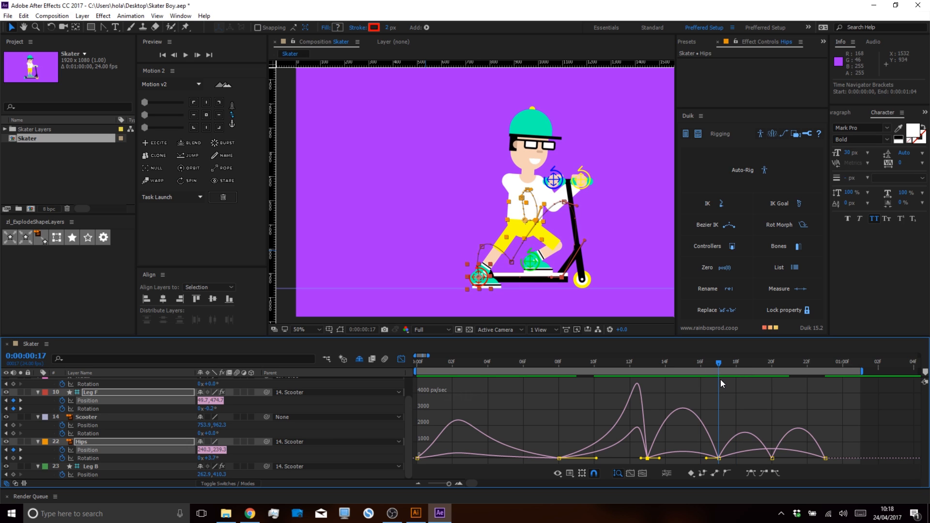
left_click_drag(659, 458, 696, 459)
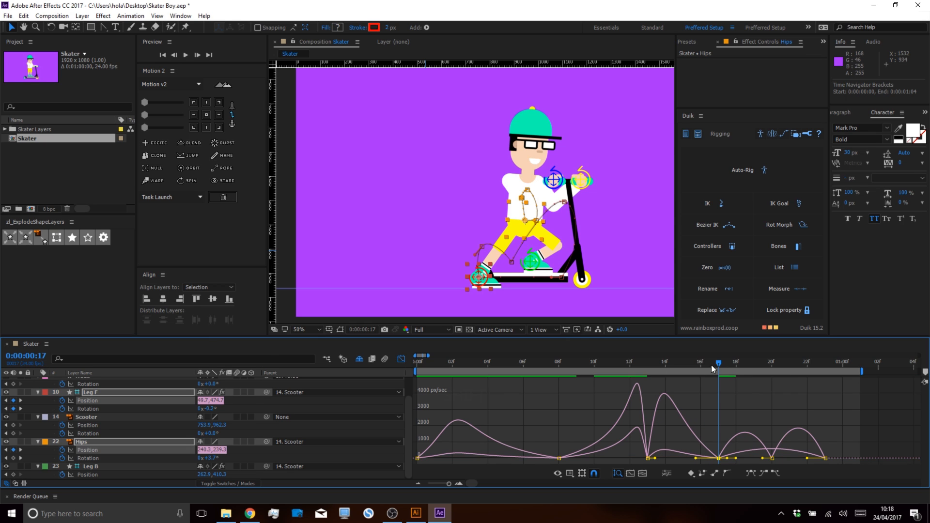
left_click_drag(706, 364, 723, 387)
left_click_drag(703, 420, 730, 459)
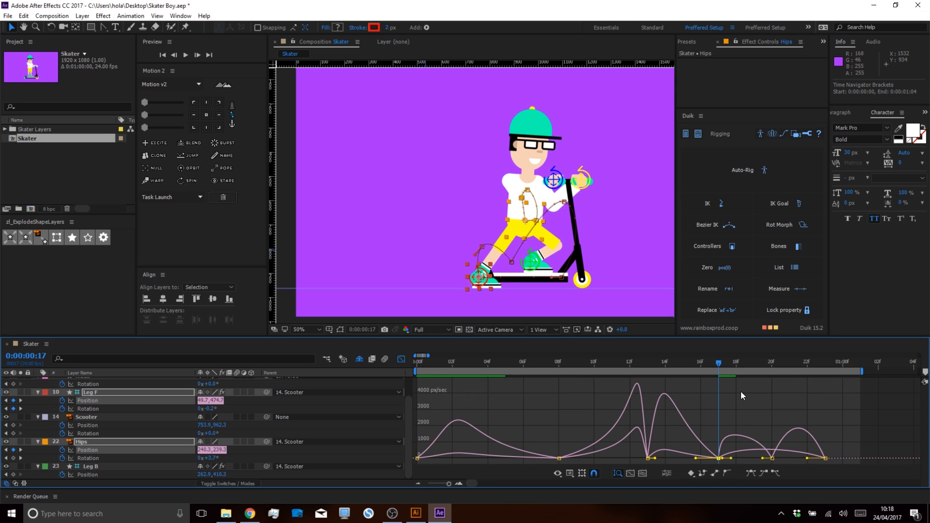
Show only Hips' Position speed and lengthen the incoming ease of its 0:00:00:23 keyframe so the speed peaks early.
left_click(294, 404)
left_click(91, 448)
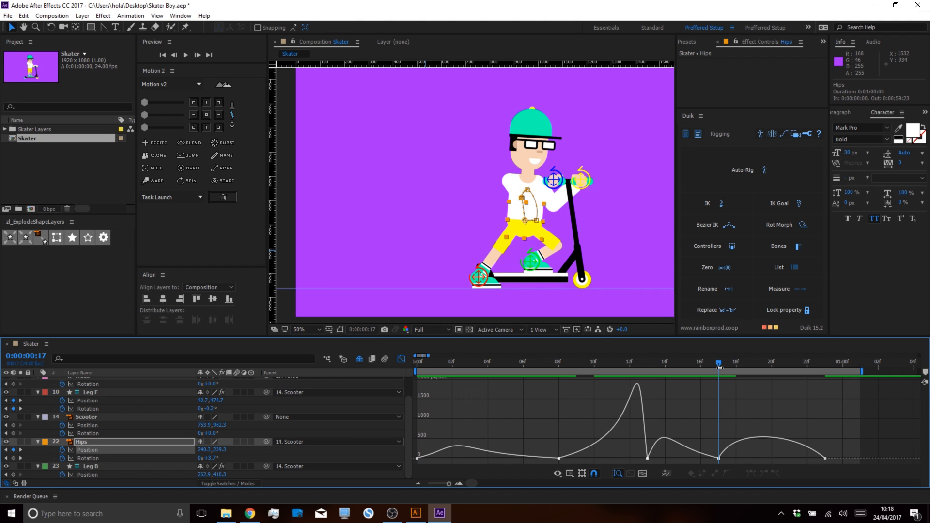
left_click_drag(845, 434, 789, 459)
key("ctrl+z")
left_click_drag(719, 360, 832, 391)
Show Leg F's Position speed graph and select its keyframe at 0:00:00:20.
left_click(91, 401)
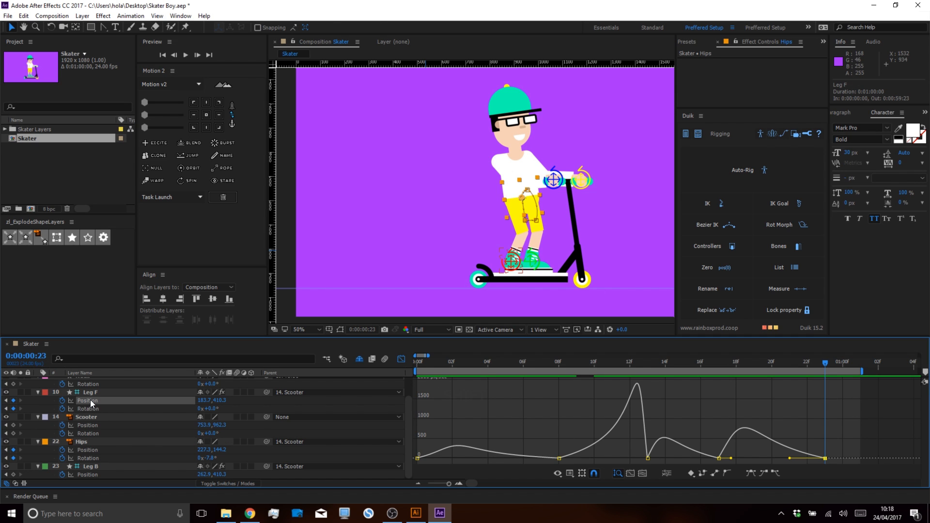
left_click_drag(729, 363, 778, 368)
left_click_drag(798, 450, 413, 464)
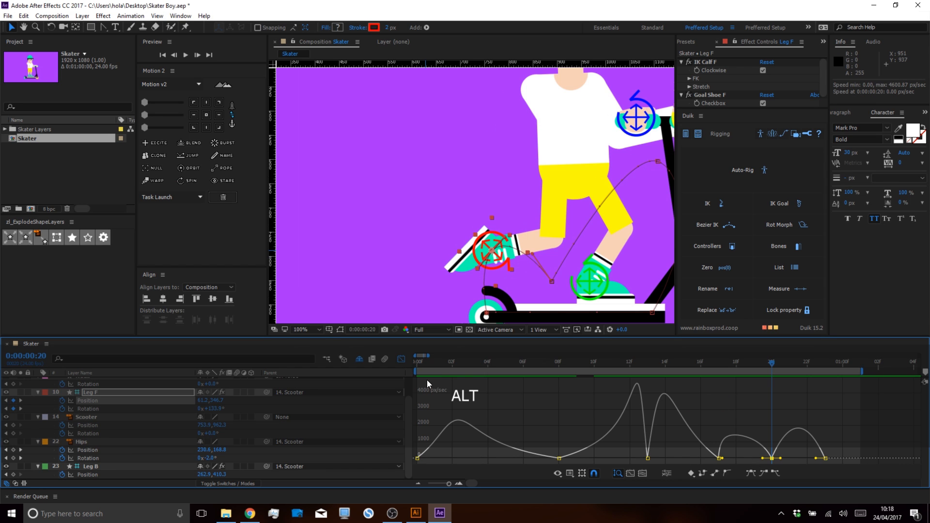
Try Auto Bezier interpolation on Leg F's 0:00:00:20 Position keyframe and set it back to Easy Ease.
left_click(401, 359)
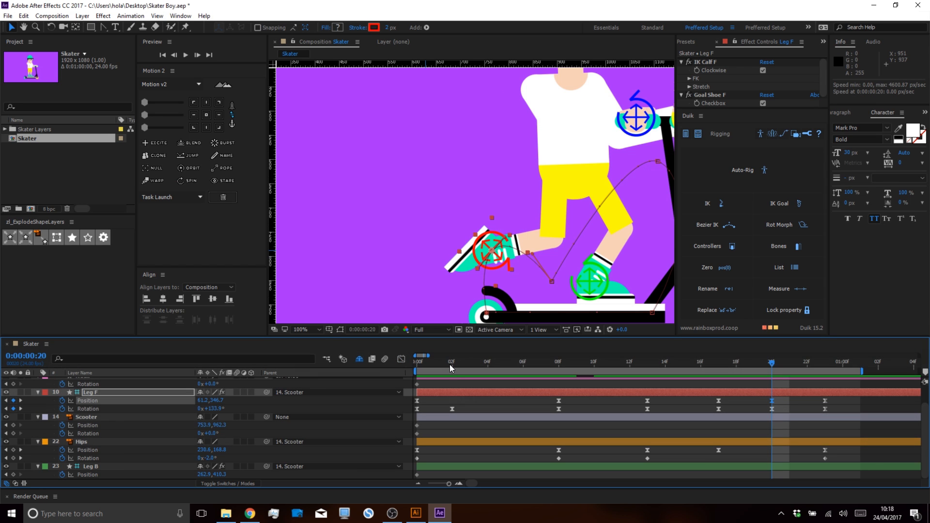
left_click(771, 400, "ctrl")
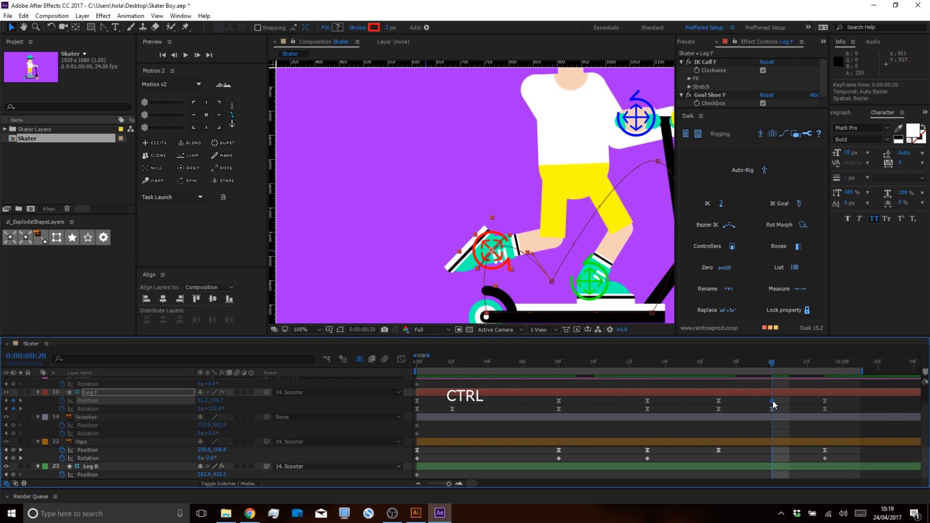
left_click(401, 359)
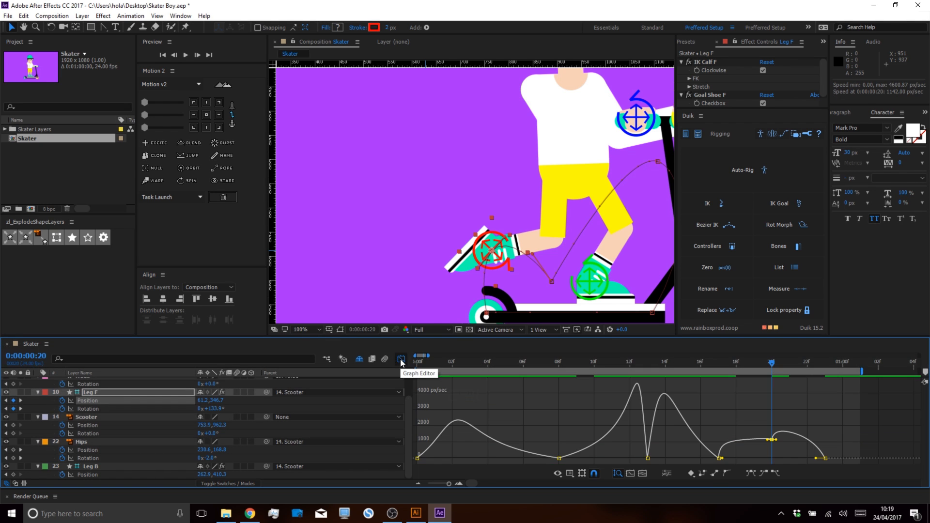
left_click(751, 474)
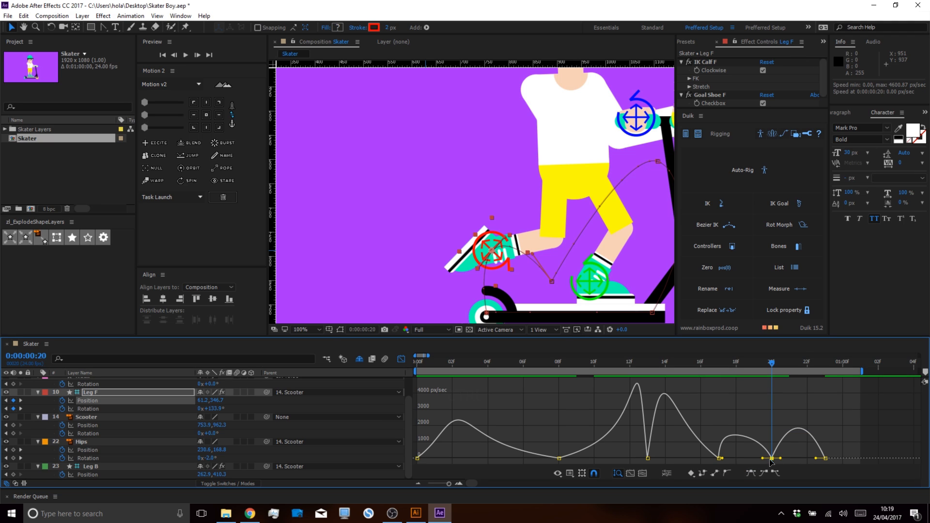
Raise the speed of Leg F's 0:00:00:20 Position keyframe to about 1014 px/sec so the foot keeps moving.
scroll(771, 466, "up", 2, "alt")
left_click_drag(694, 458, 705, 441)
left_click(502, 458)
left_click_drag(514, 459, 515, 437)
key("ctrl+z")
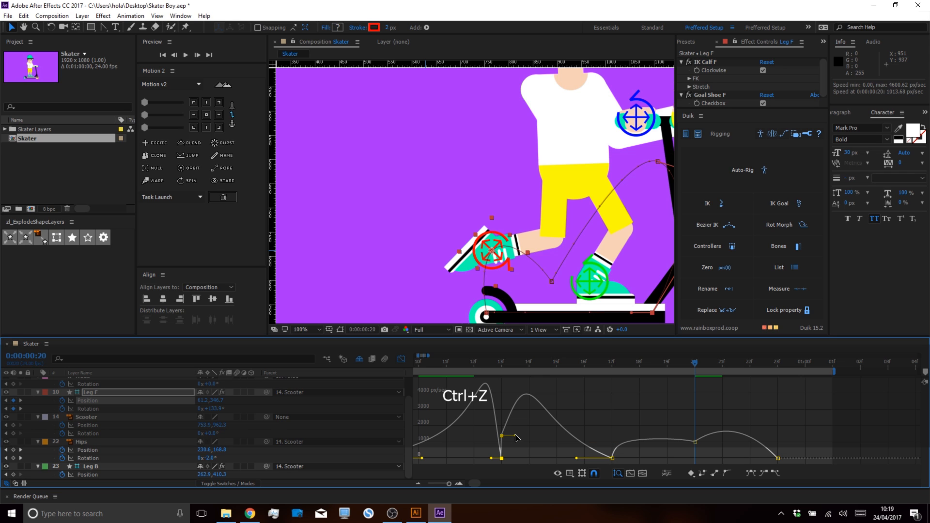
Lower Leg F's 0:00:00:20 Position keyframe speed to about 268 px/sec, lengthen its eases, and shorten the incoming ease at 0:00:00:23.
left_click_drag(694, 442, 731, 454)
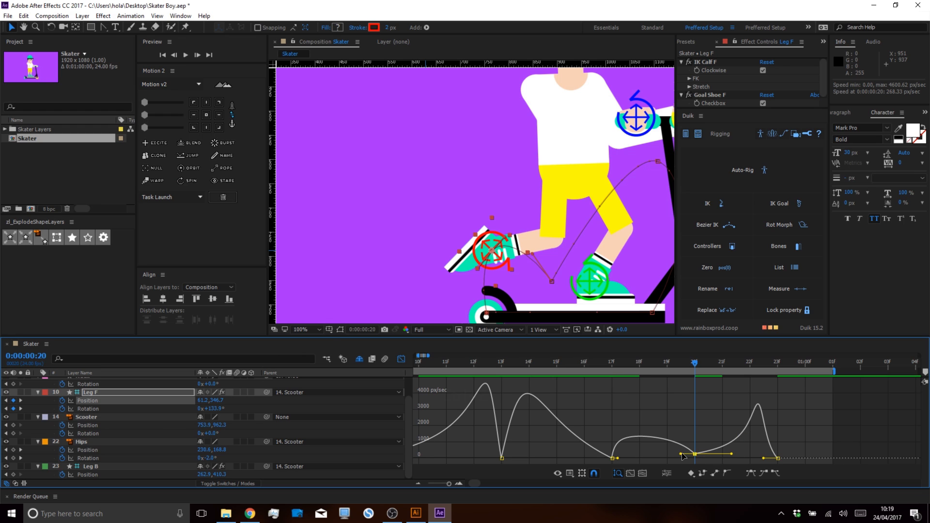
left_click_drag(678, 454, 661, 452)
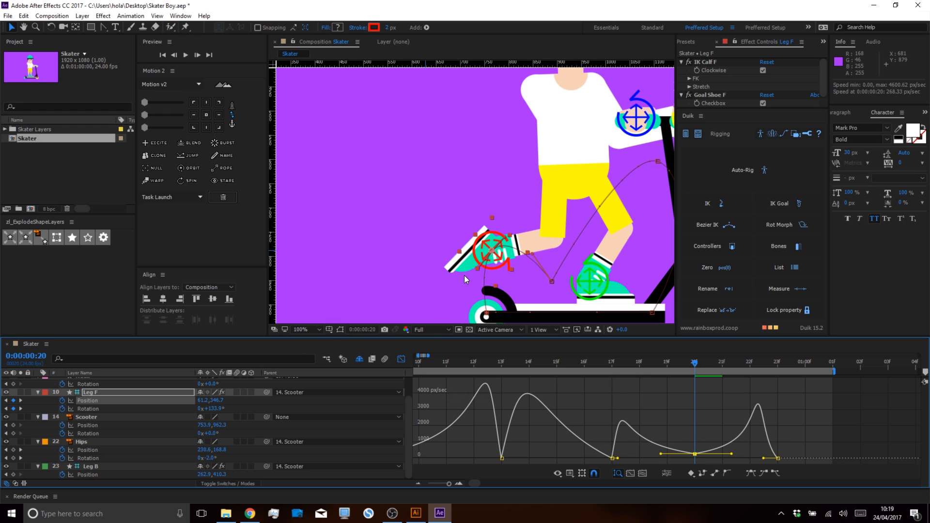
left_click_drag(795, 435, 770, 458)
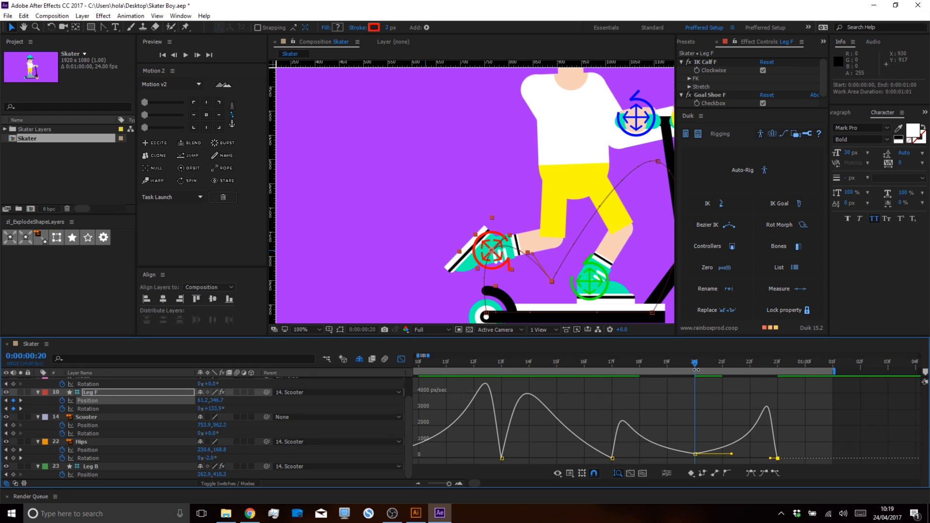
Preview the looping scooter push with the whole character in view to examine the foot and hip motion.
left_click_drag(693, 366, 698, 430)
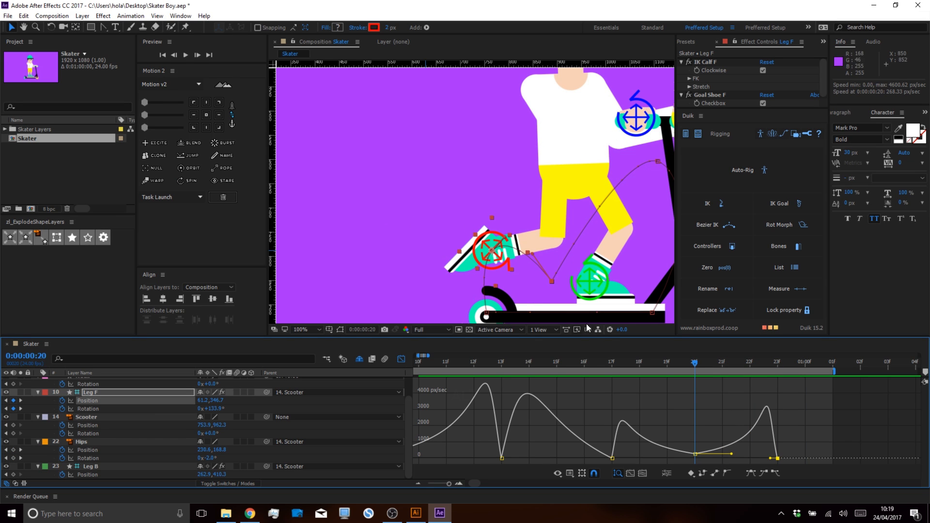
scroll(556, 190, "down", 2)
left_click_drag(634, 199, 533, 214)
key("space")
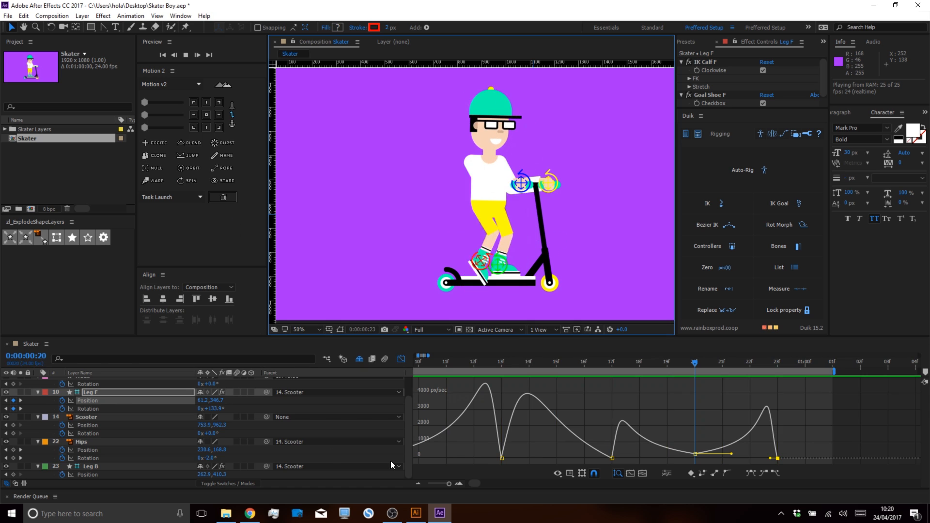
key("space")
left_click(401, 359)
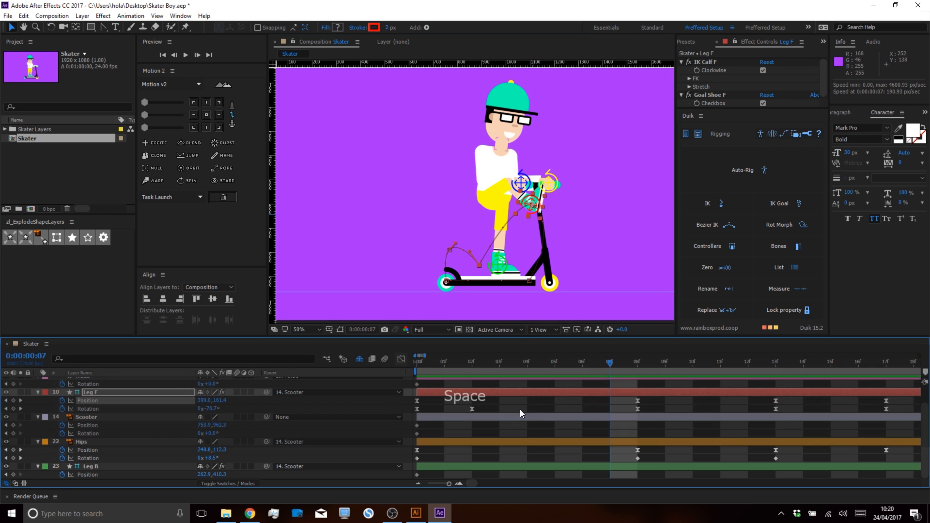
key("space")
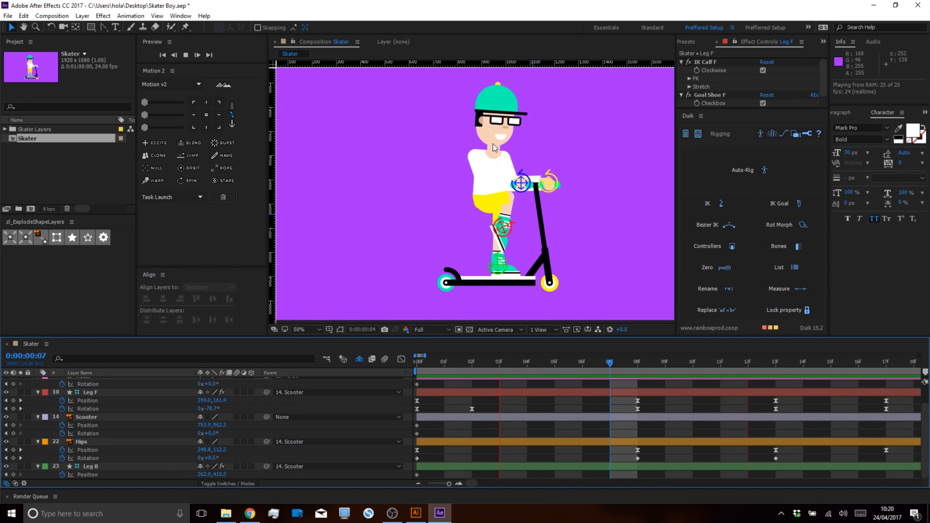
key("space")
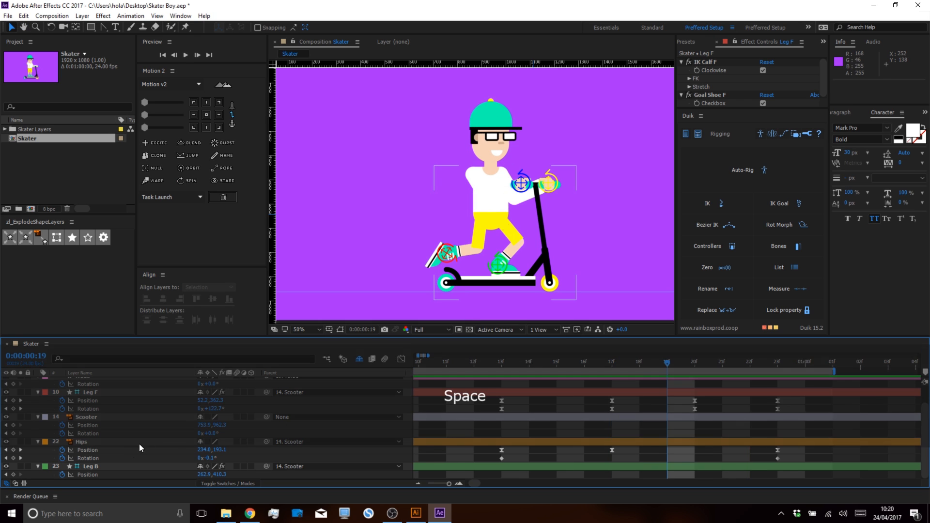
Show Hips' Rotation speed graph and apply Easy Ease to all of its keyframes.
left_click(87, 458)
left_click(401, 359)
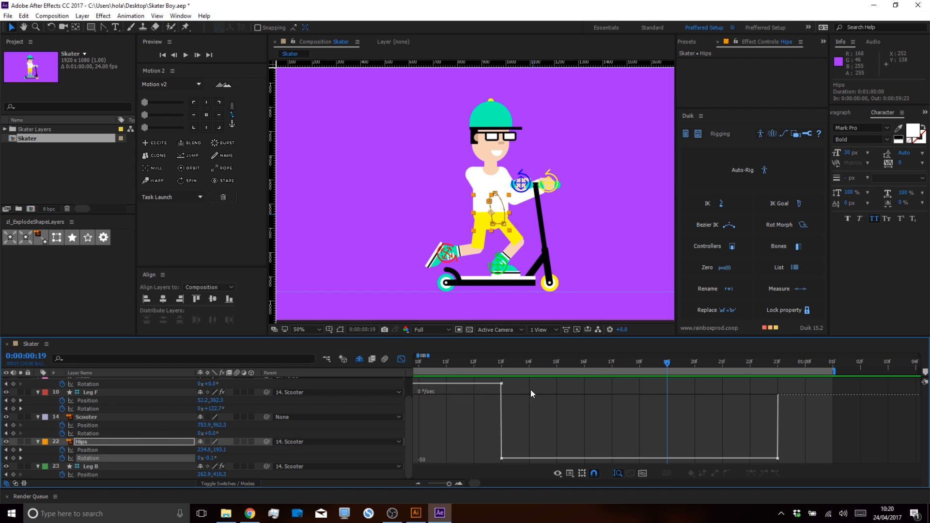
scroll(542, 400, "down", 3)
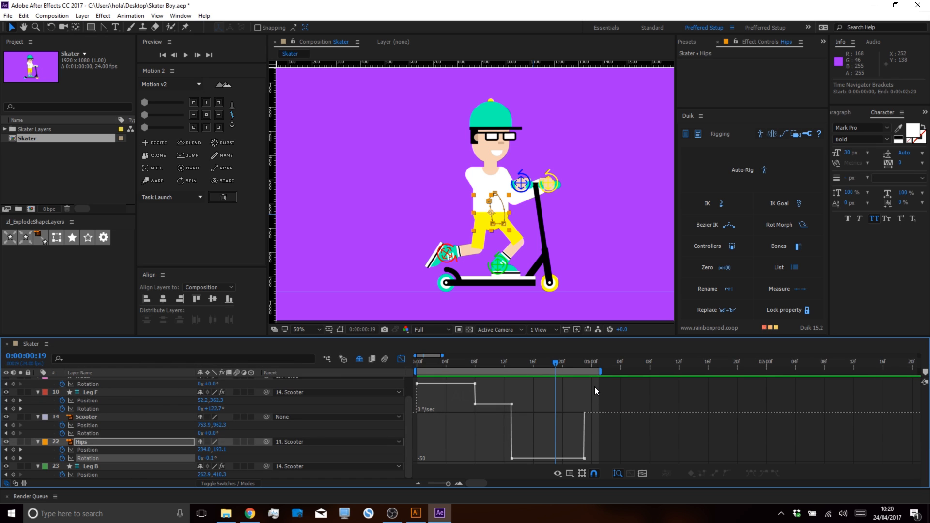
left_click_drag(574, 384, 376, 466)
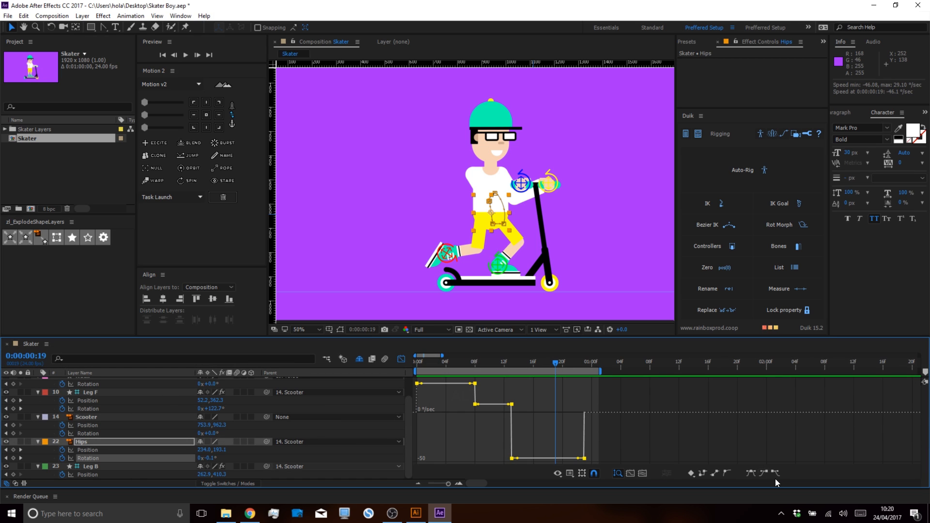
left_click(752, 473)
left_click(534, 388)
key("space")
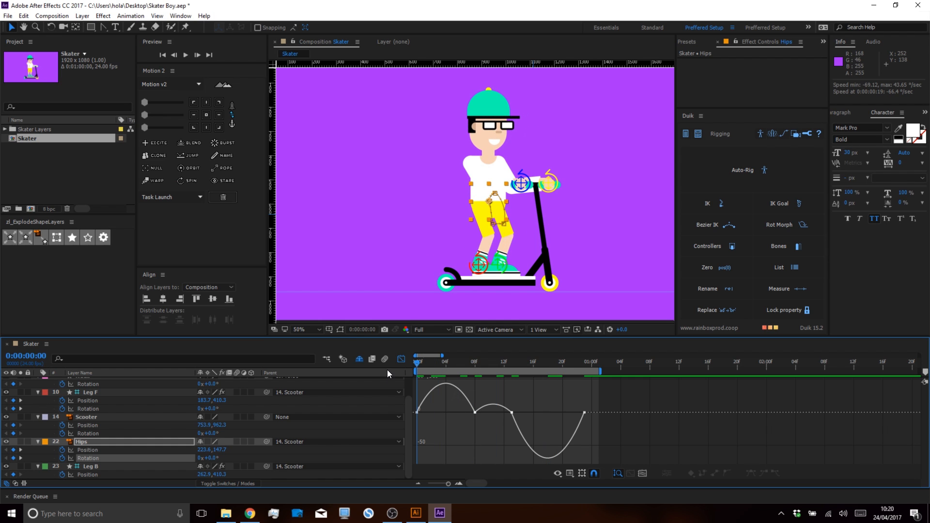
Lengthen both eases of Hips' 0:00:00:08 Rotation keyframe and shorten the outgoing ease at 0:00:00:00 so the rotation starts faster.
left_click_drag(414, 370, 469, 364)
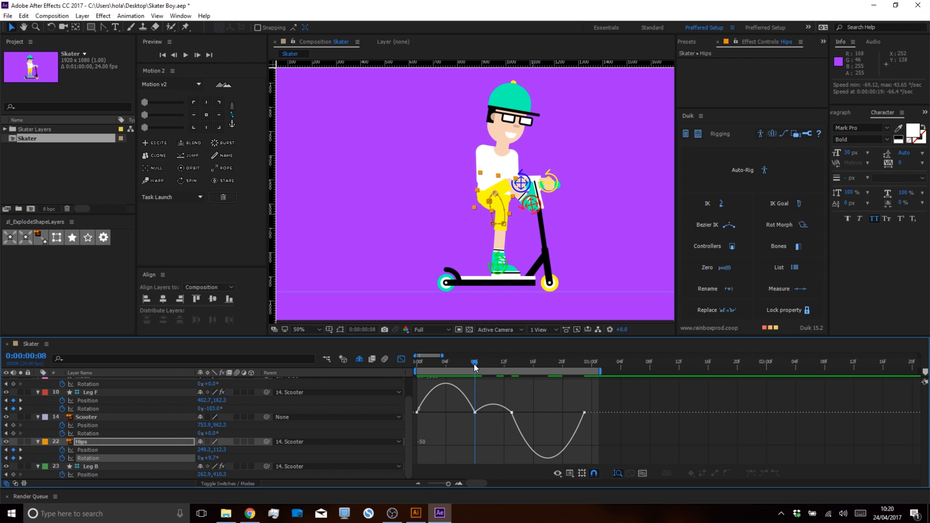
scroll(469, 408, "up", 3)
left_click_drag(501, 401, 544, 409)
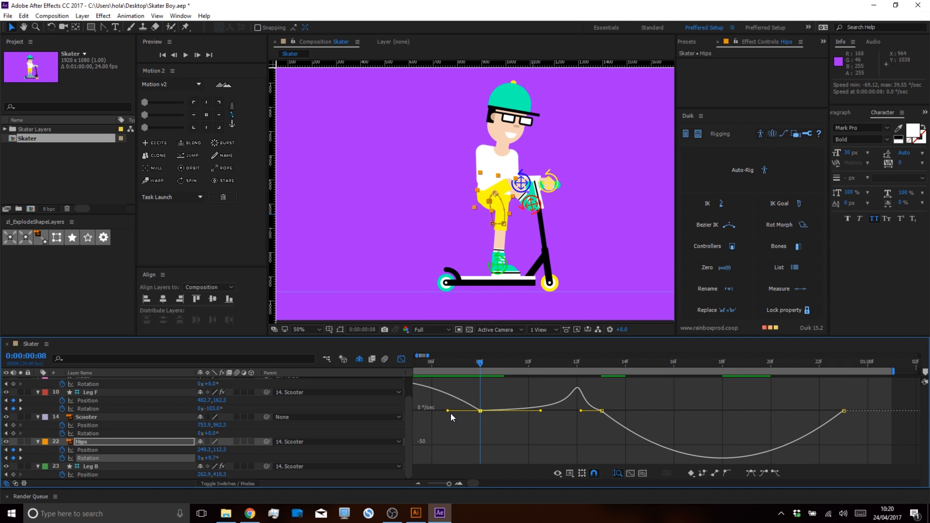
left_click_drag(448, 411, 415, 408)
key("space")
left_click_drag(472, 435, 602, 446)
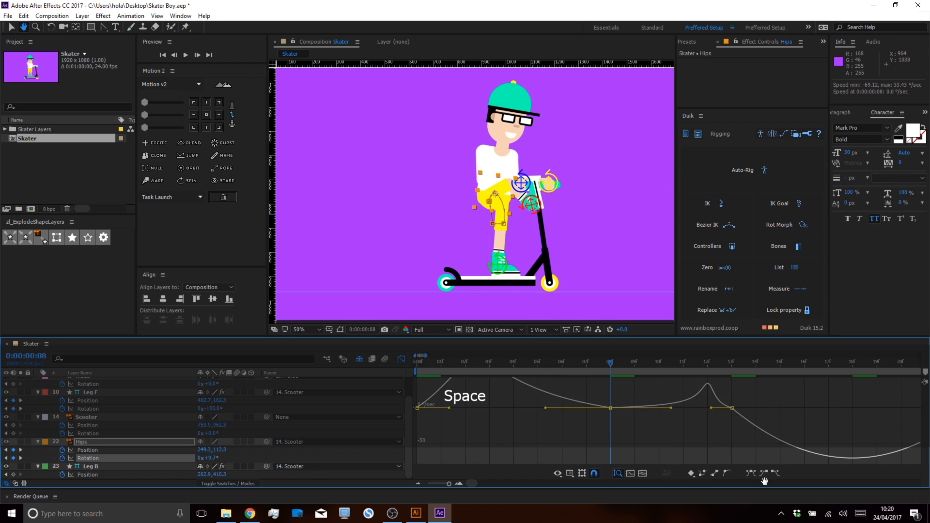
left_click_drag(449, 418, 431, 417)
left_click_drag(559, 387, 616, 438)
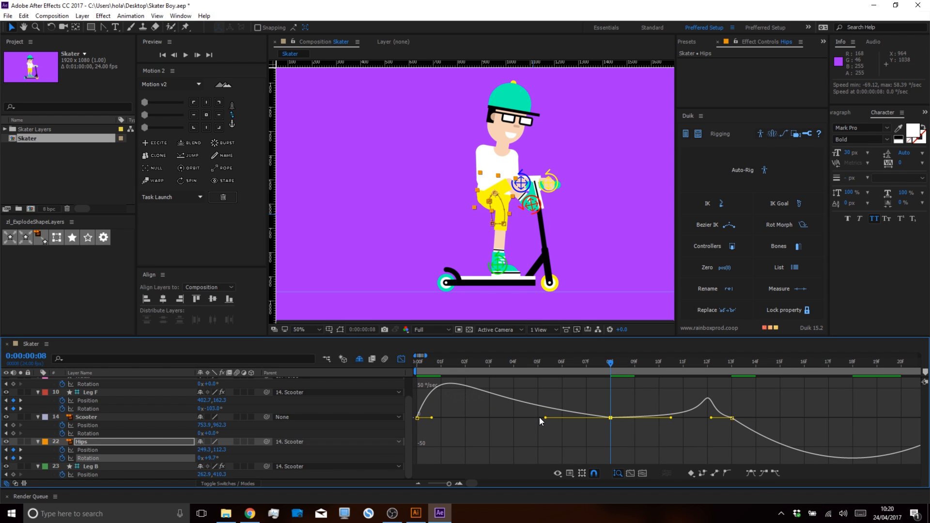
left_click_drag(546, 418, 533, 419)
left_click(505, 393)
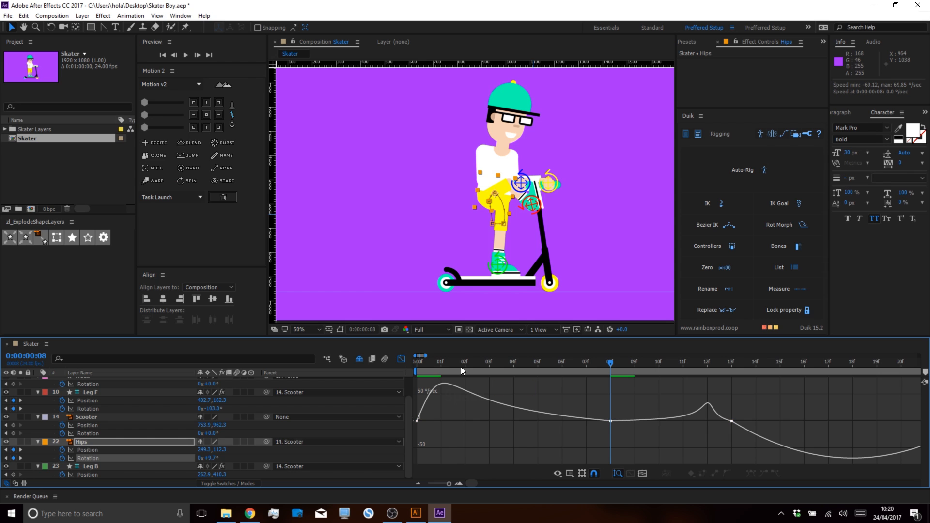
Set Hips' Rotation to 19.2° at 0:00:00:08 to lean the body further forward.
left_click(420, 365)
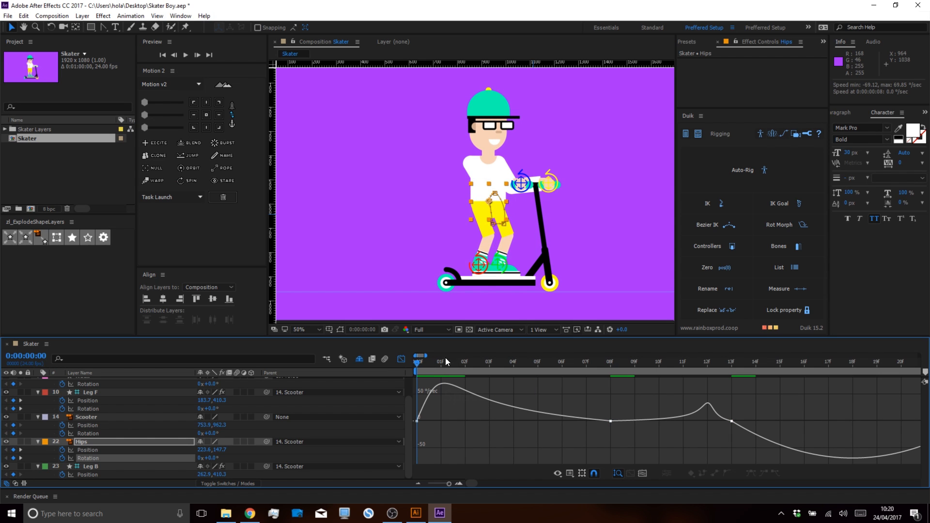
key("space")
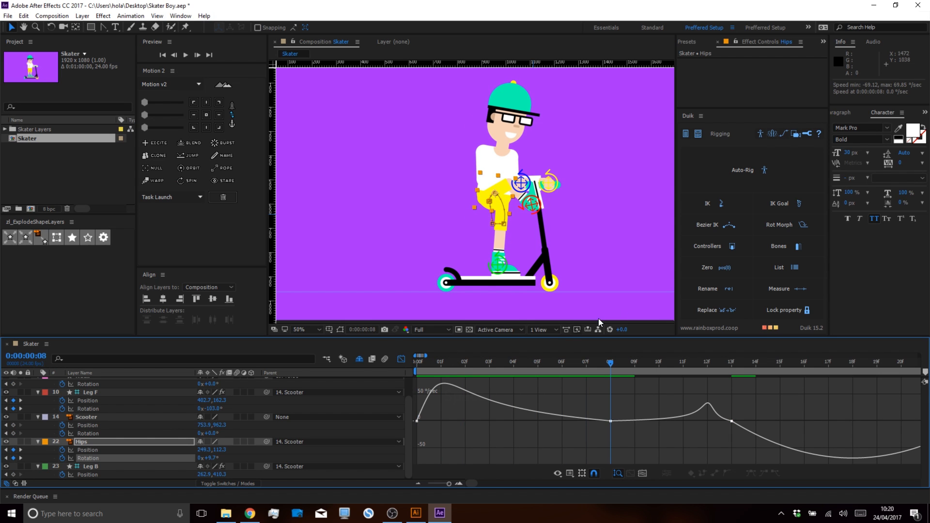
left_click_drag(213, 458, 257, 459)
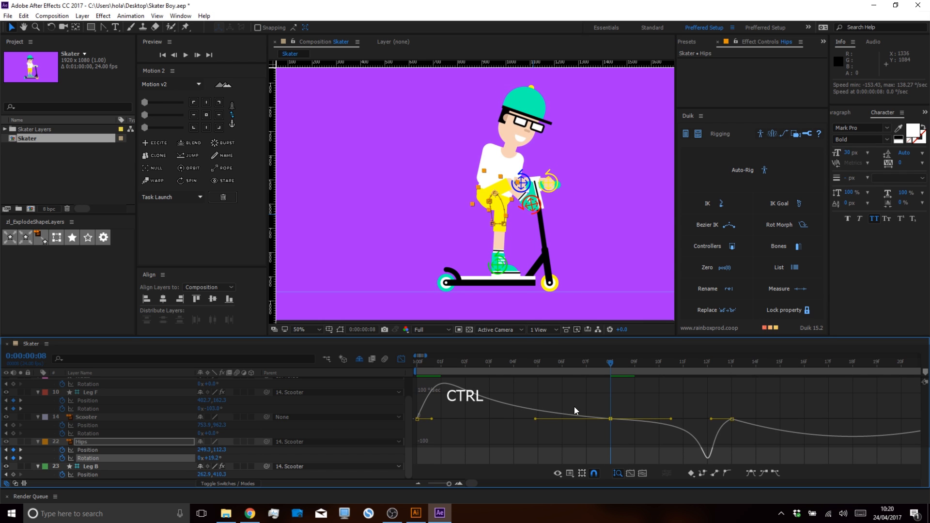
Keyframe Hips' Rotation at -13.9° at 0:00:00:17 so the body leans back as the foot pushes.
left_click_drag(610, 360, 736, 381)
key("space")
left_click_drag(741, 426, 598, 379)
left_click(494, 384)
left_click_drag(213, 458, 203, 458)
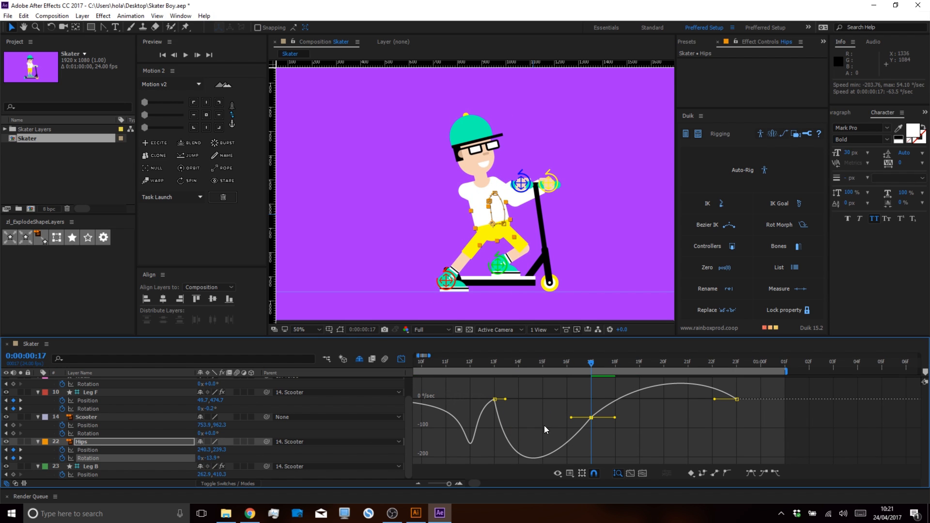
Apply Easy Ease to Hips' 0:00:00:17 Rotation keyframe and lengthen the incoming eases there and at 0:00:00:23.
left_click(750, 473)
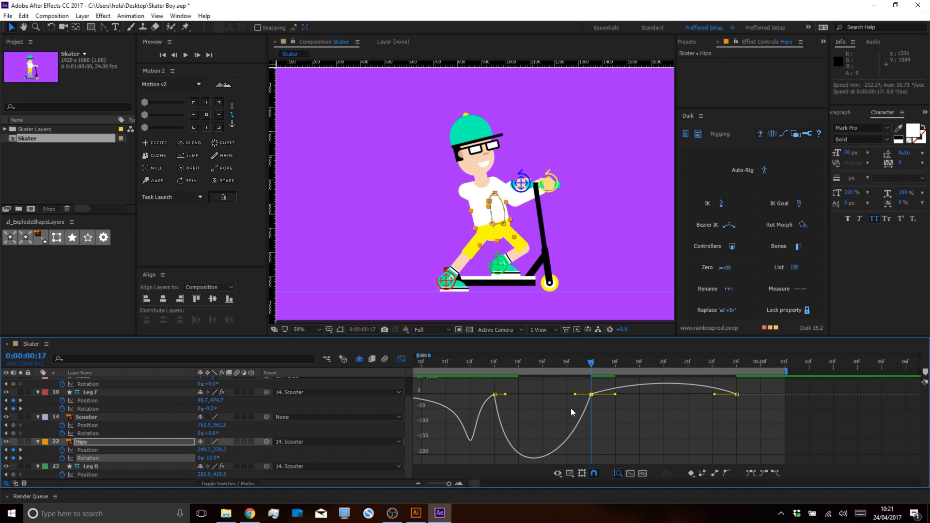
left_click_drag(571, 394, 607, 393)
left_click_drag(685, 422, 770, 377)
left_click_drag(715, 392, 689, 395)
left_click(681, 422)
key("space")
left_click_drag(595, 445, 632, 445)
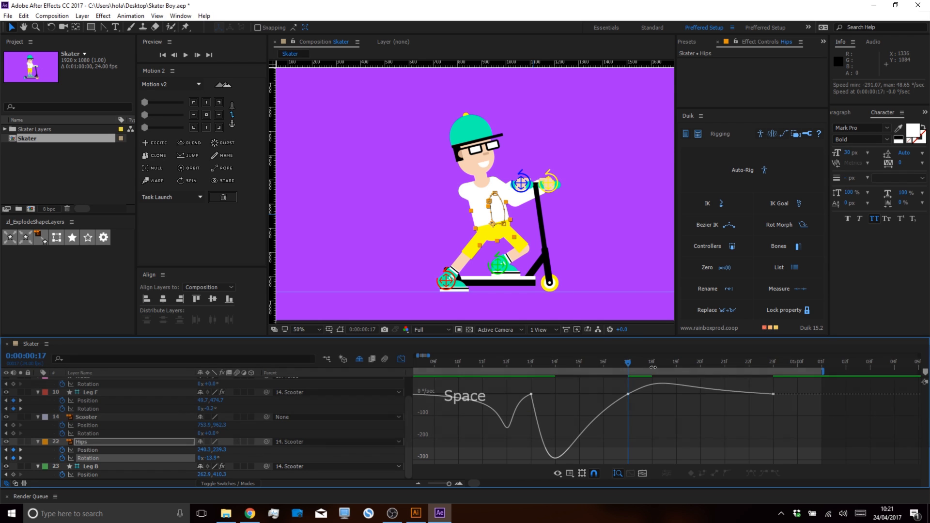
Shorten Hips' outgoing Rotation ease at 0:00:00:08 and its incoming ease at 0:00:00:13 to soften the speed peak between them.
left_click_drag(628, 362, 768, 373)
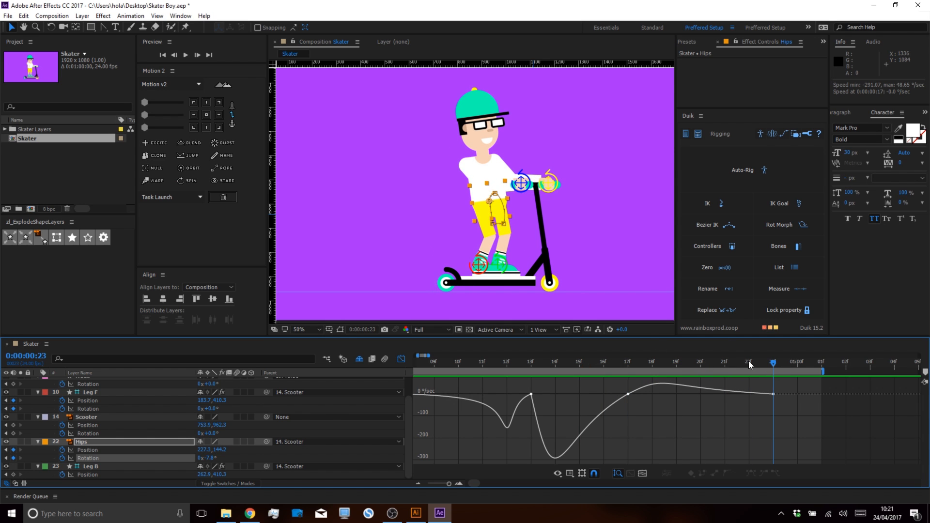
left_click_drag(716, 380, 625, 406)
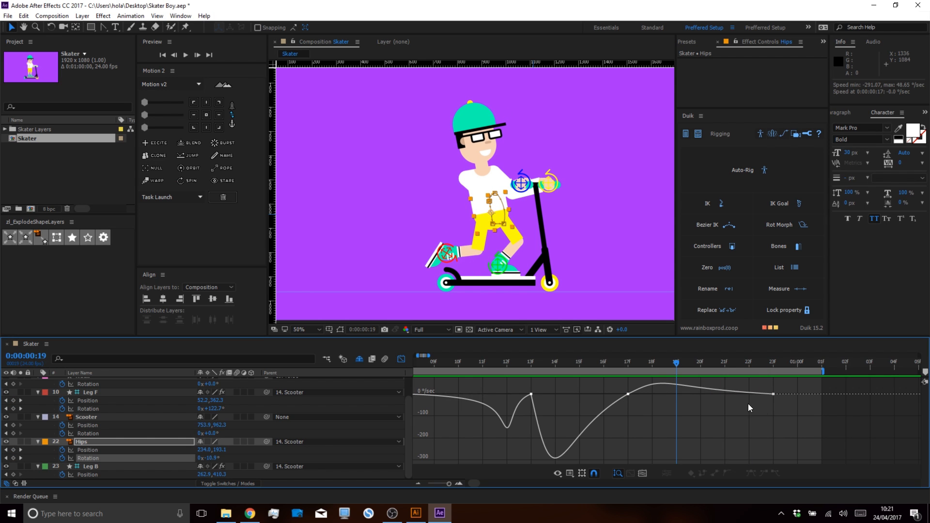
key("v")
left_click_drag(571, 416, 777, 420)
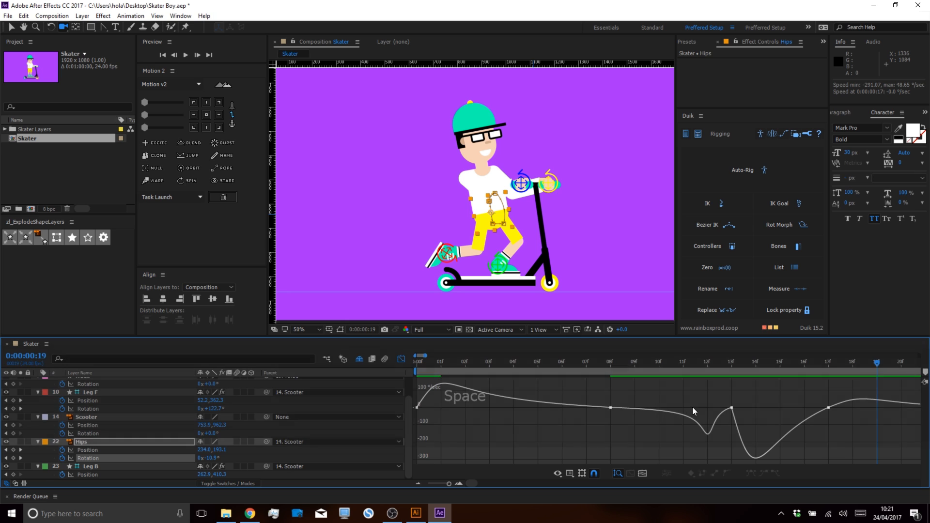
left_click(719, 361)
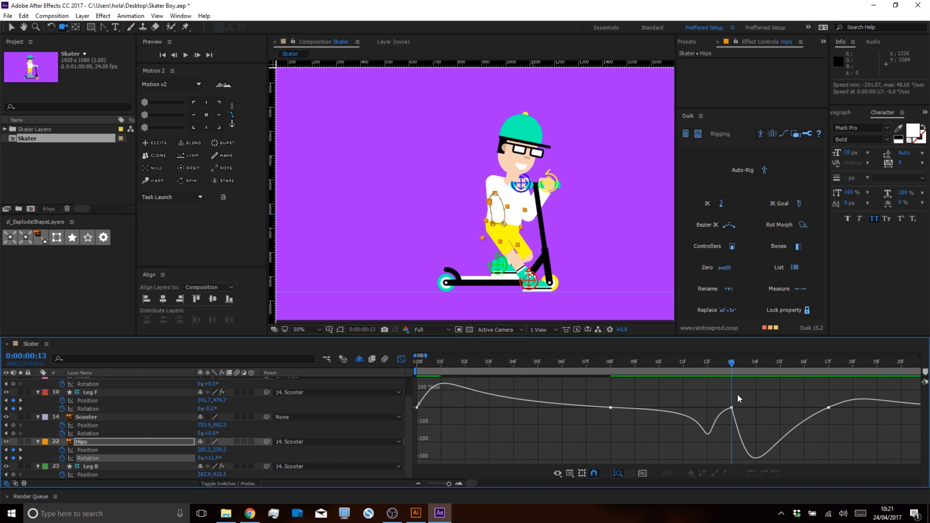
left_click_drag(707, 424, 659, 407)
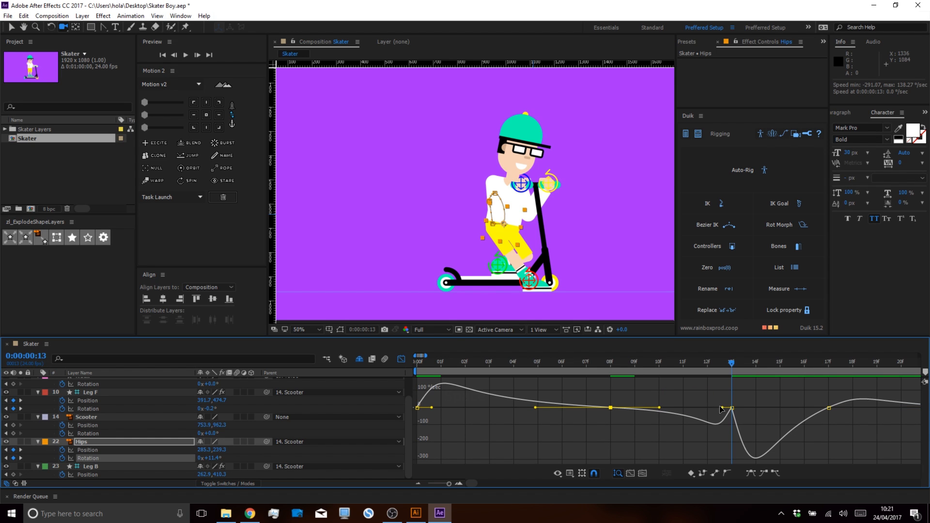
left_click_drag(722, 409, 724, 407)
Save the project and preview the animation to check the revised hip rotation.
left_click_drag(729, 364, 483, 383)
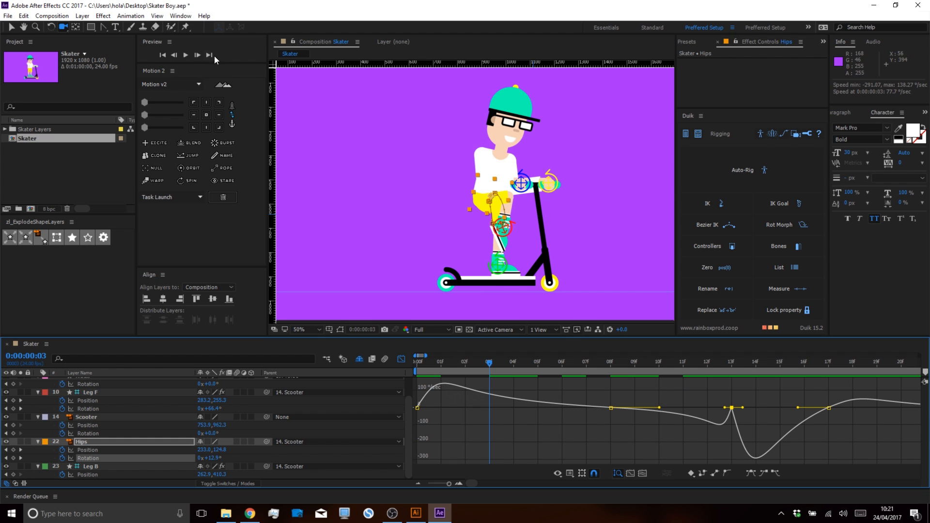
key("ctrl+s")
key("space")
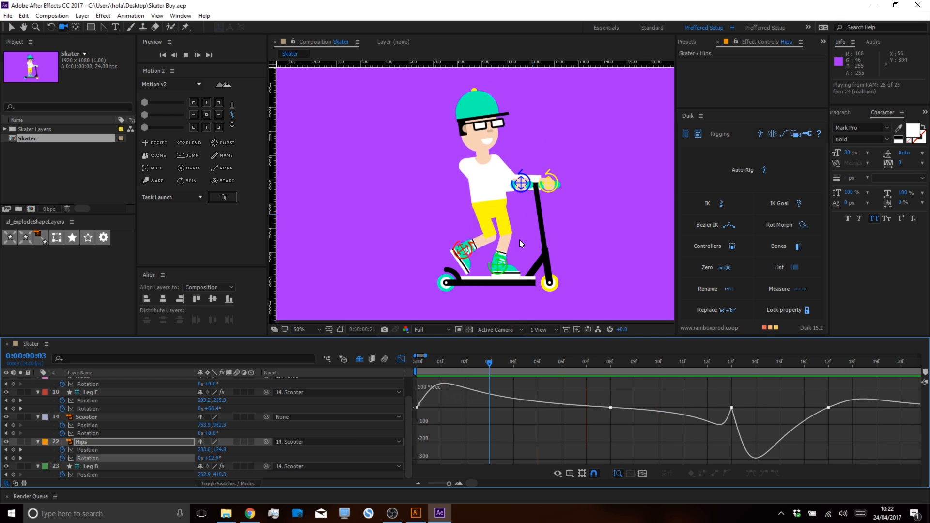
key("space")
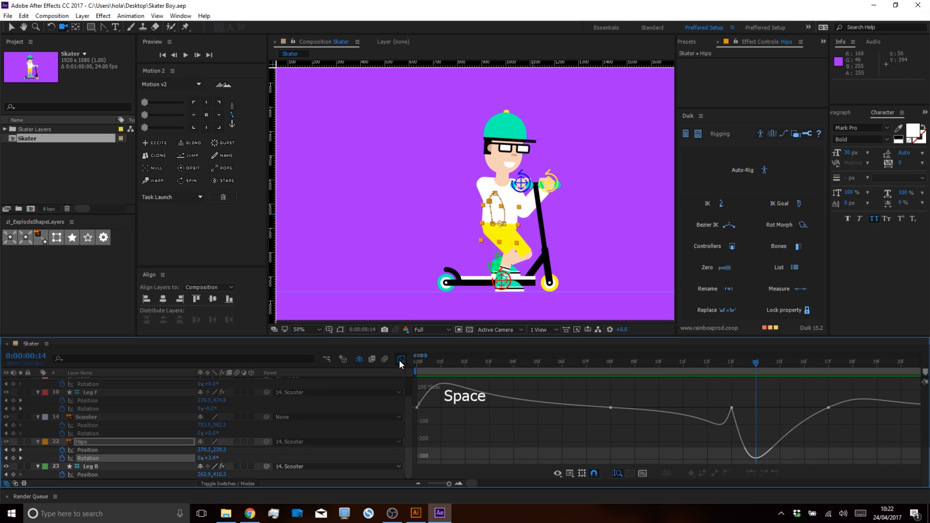
Return to the layer keyframes and rotate Neck and Head backward at 0:00:00:08 to counter the forward lean.
left_click(400, 359)
scroll(514, 403, "down", 2)
left_click(496, 404)
key("space")
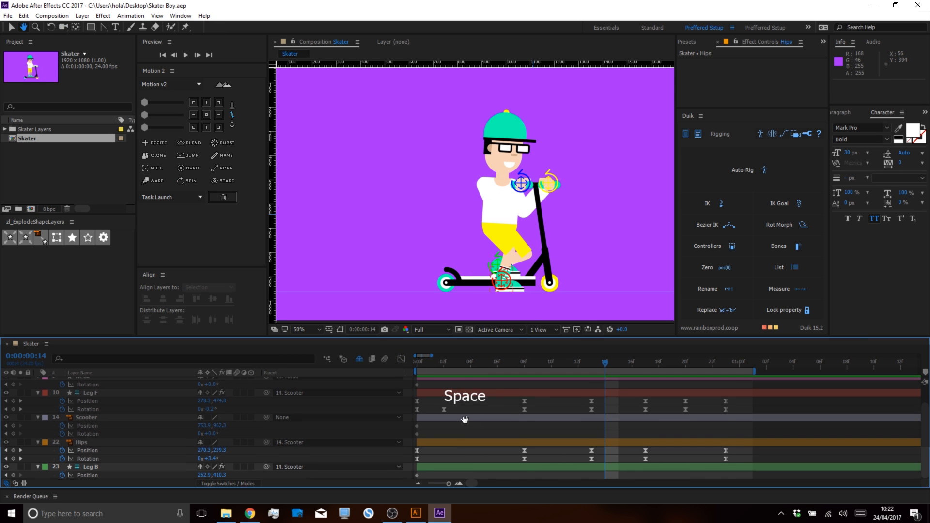
left_click_drag(463, 416, 471, 438)
mouse_move(504, 364)
left_mouse_down()
mouse_move(406, 371)
mouse_move(524, 381)
left_mouse_up()
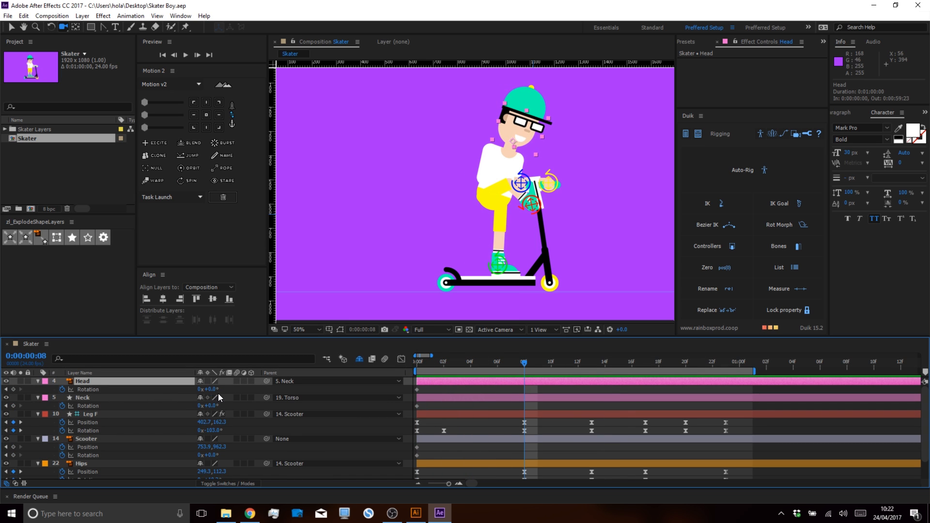
left_click_drag(213, 406, 148, 412)
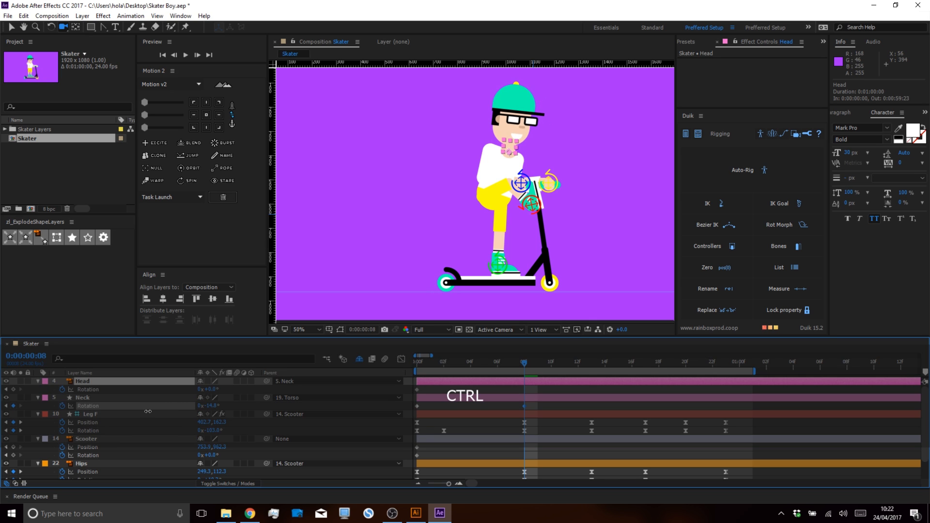
left_click_drag(202, 390, 150, 394)
Keyframe counter-rotations on Neck and Head at 0:00:00:13, with Head's Rotation at -21.2°.
left_click_drag(524, 369, 592, 366)
left_click_drag(215, 408, 59, 444)
mouse_move(209, 389)
left_mouse_down()
mouse_move(183, 395)
mouse_move(203, 406)
left_mouse_up()
key("ctrl+Up")
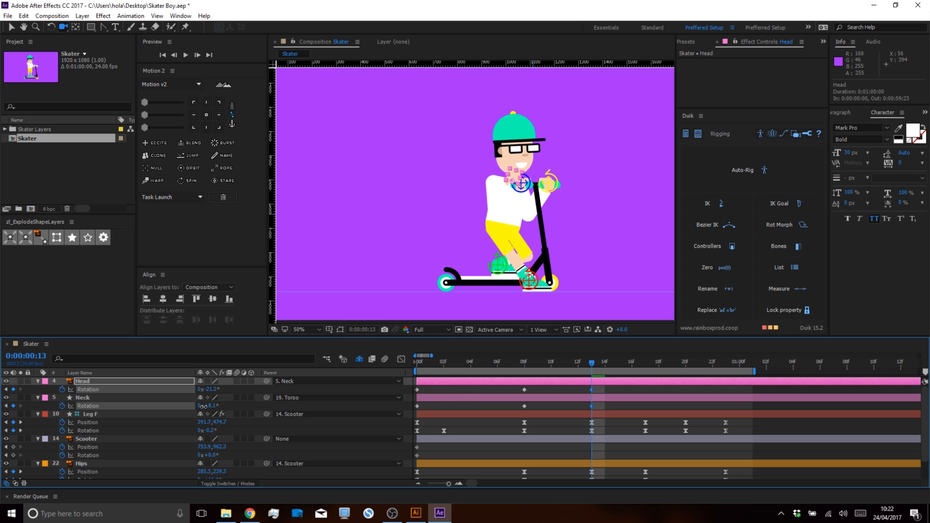
Keyframe Neck and Head rotations at 0:00:00:17, with Neck at +21.6° and Head at -4.2°.
key("ctrl+Down")
left_click_drag(591, 363, 642, 376)
left_click_drag(212, 407, 228, 393)
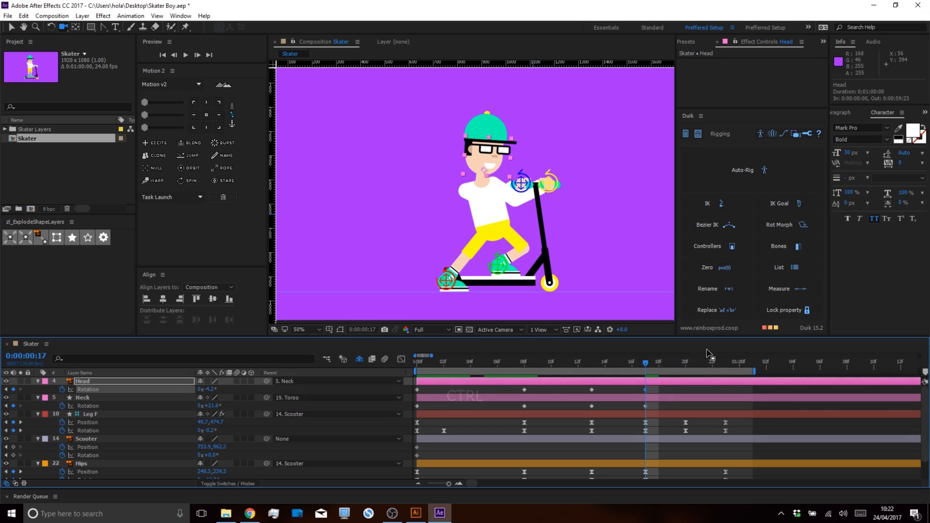
Clone the first Neck and Head Rotation keyframes to 0:00:00:23 to close the loop.
left_click_drag(646, 363, 730, 379)
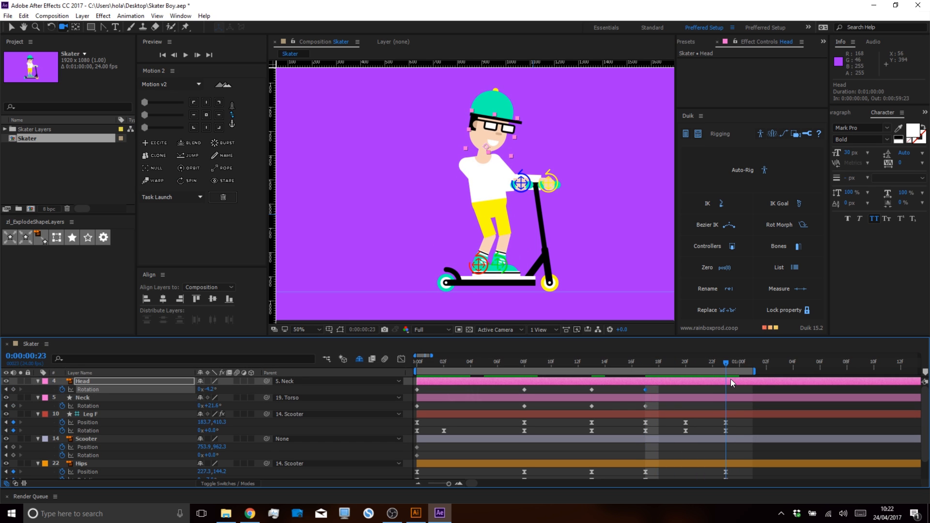
left_click_drag(428, 386, 414, 411)
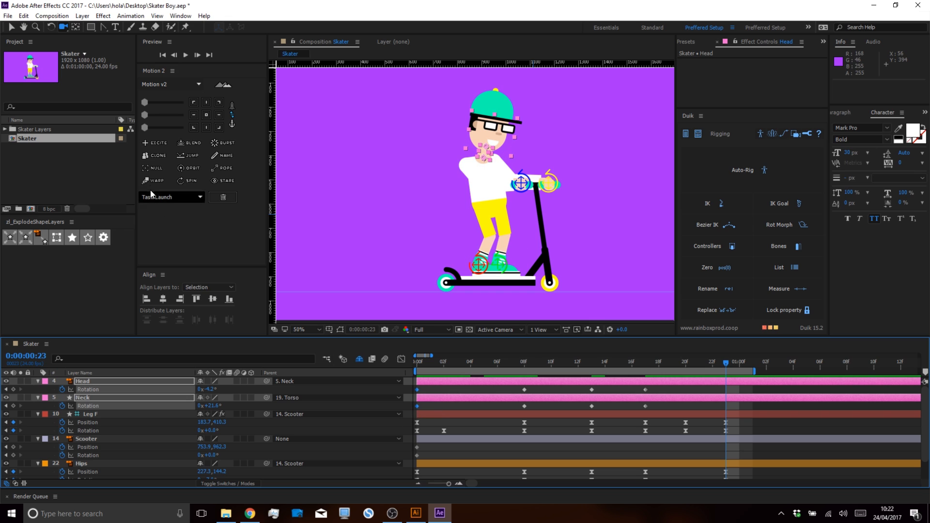
left_click(154, 157)
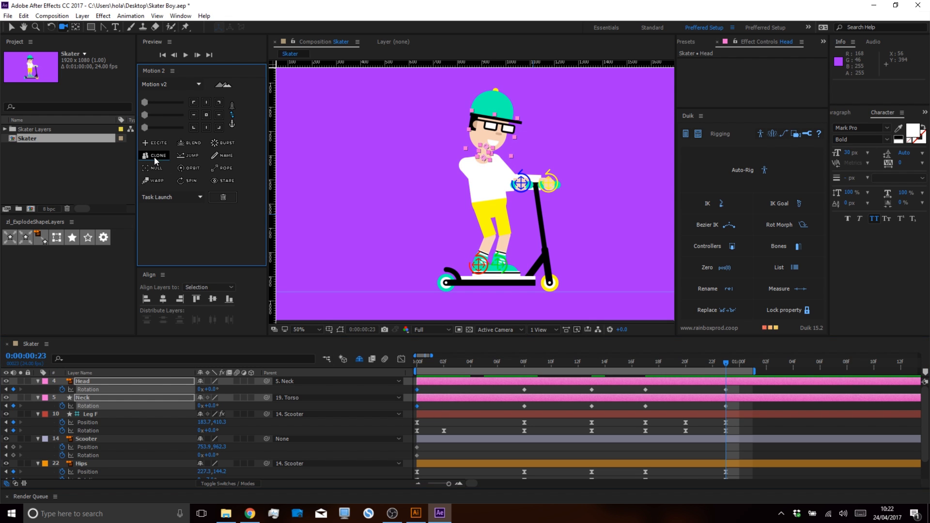
Show the Neck and Head Rotation speed graph and apply Easy Ease to all their keyframes.
left_click(442, 408)
left_click_drag(429, 363, 499, 411)
left_click(401, 360)
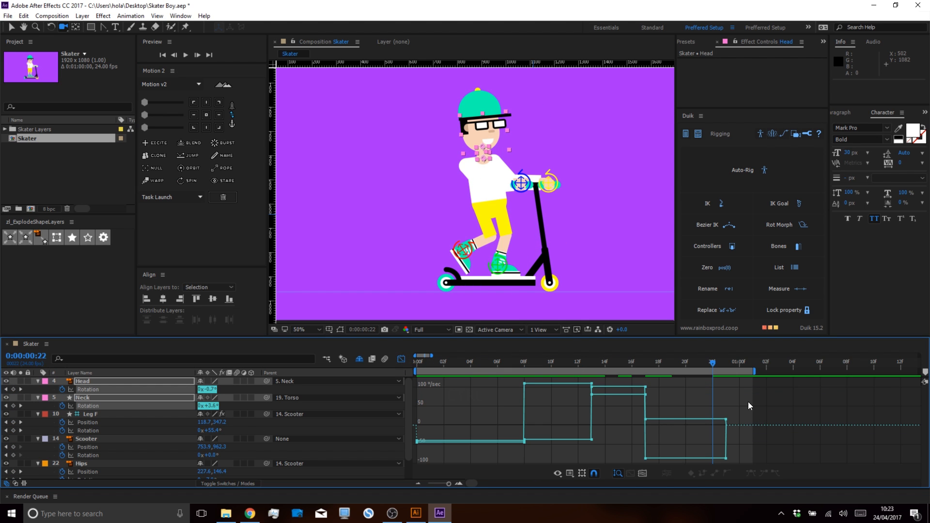
left_click_drag(745, 386, 390, 469)
left_click(750, 473)
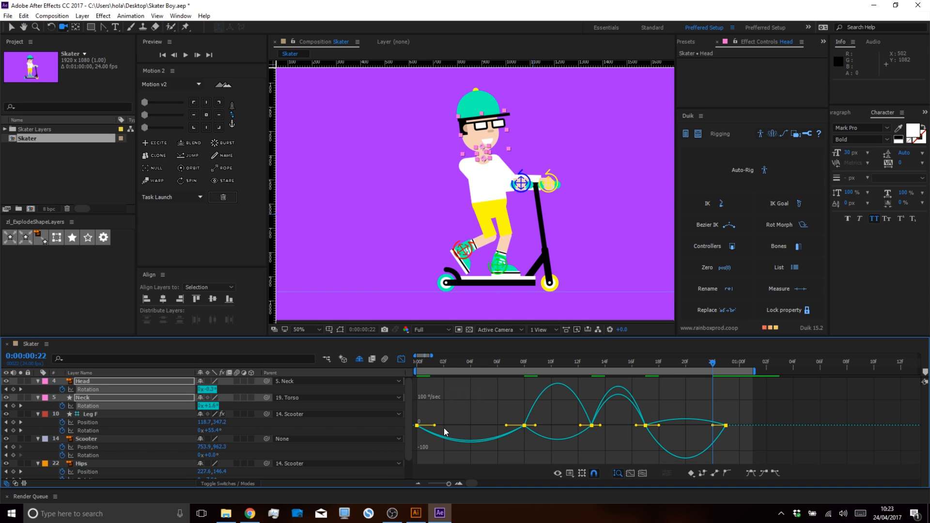
Reshape the Neck and Head Rotation eases so speed peaks early before 0:00:00:08 and late between 0:00:00:08 and 0:00:00:13.
scroll(504, 400, "up", 3)
left_click(570, 359)
left_click_drag(543, 405, 480, 424)
left_click_drag(520, 390, 618, 427)
key("space")
left_click_drag(525, 413, 687, 414)
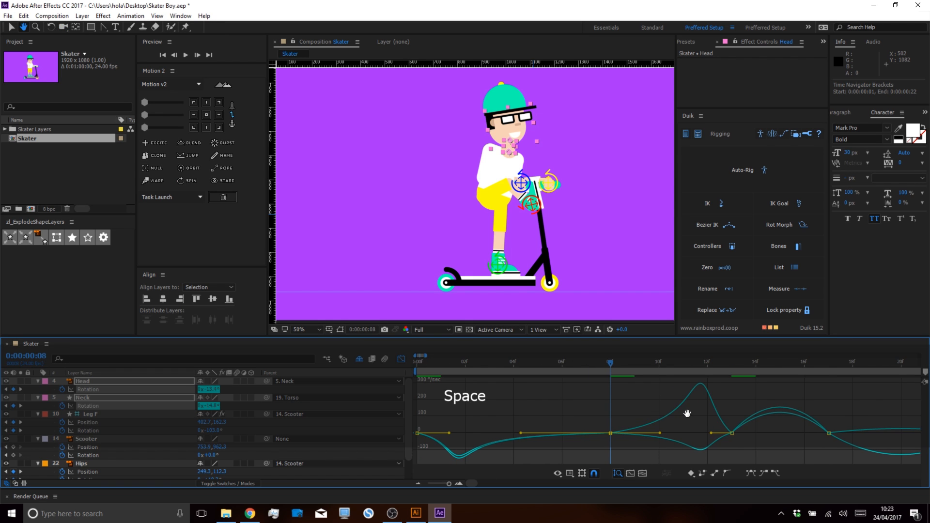
left_click(417, 433)
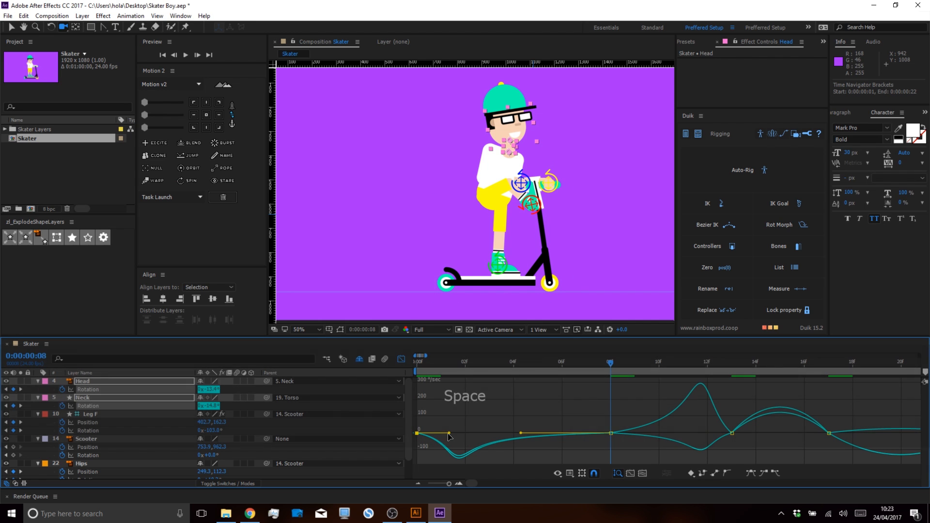
left_click_drag(450, 433, 462, 434)
left_click_drag(509, 412, 633, 449)
left_click_drag(521, 433, 531, 432)
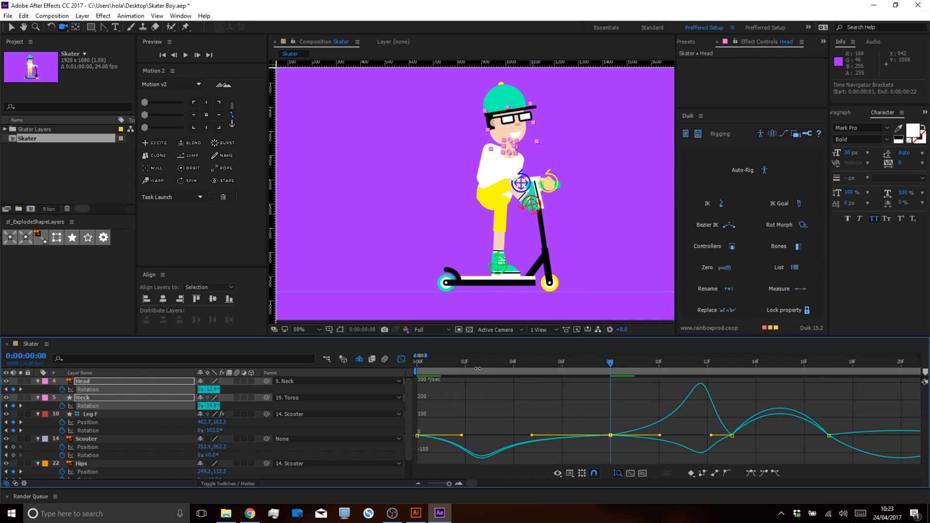
Lengthen the incoming Neck and Head Rotation eases at 0:00:00:17 and 0:00:00:23, and the outgoing ease at 0:00:00:17.
key("Home")
key("space")
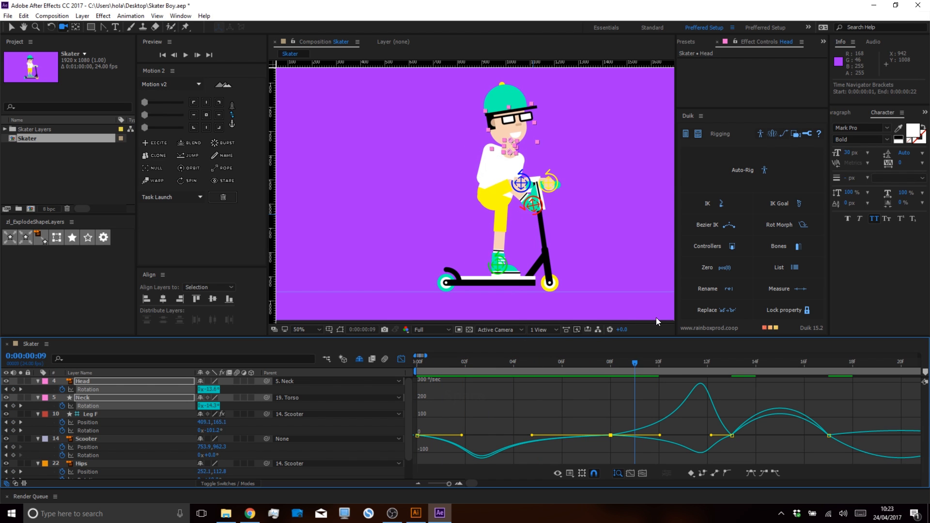
key("Page_Up")
key("space")
left_click_drag(751, 421, 635, 420)
left_click_drag(733, 403, 678, 436)
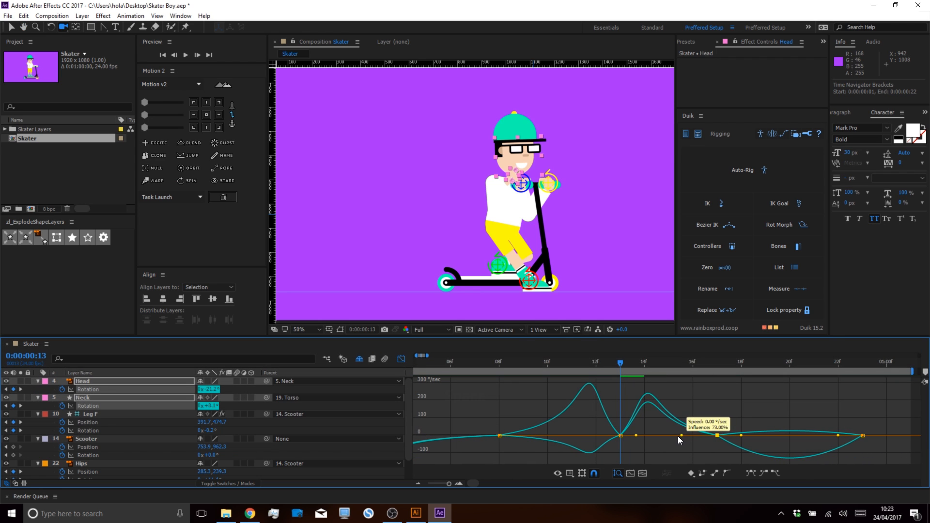
left_click_drag(736, 408, 763, 435)
left_click_drag(895, 410, 825, 429)
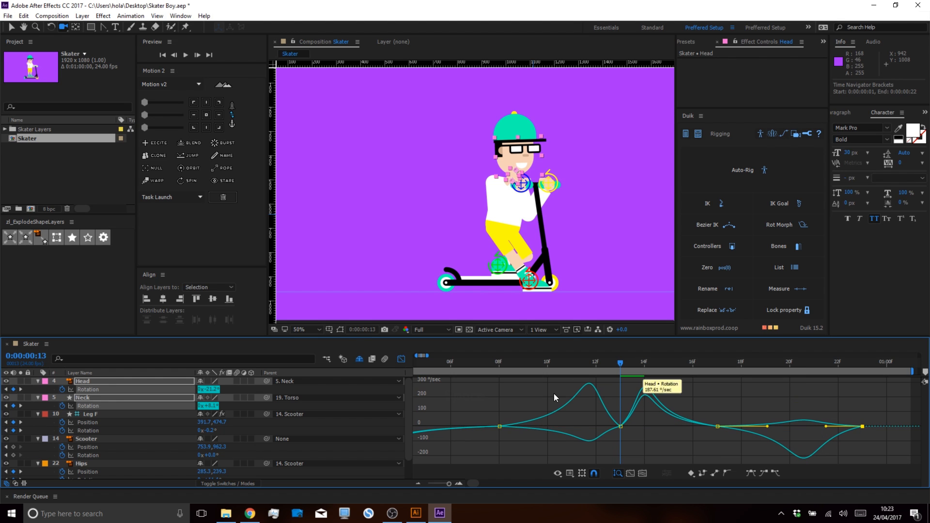
Return to the layer keyframes, save the project and preview the head and neck motion.
left_click(403, 359)
key("ctrl+s")
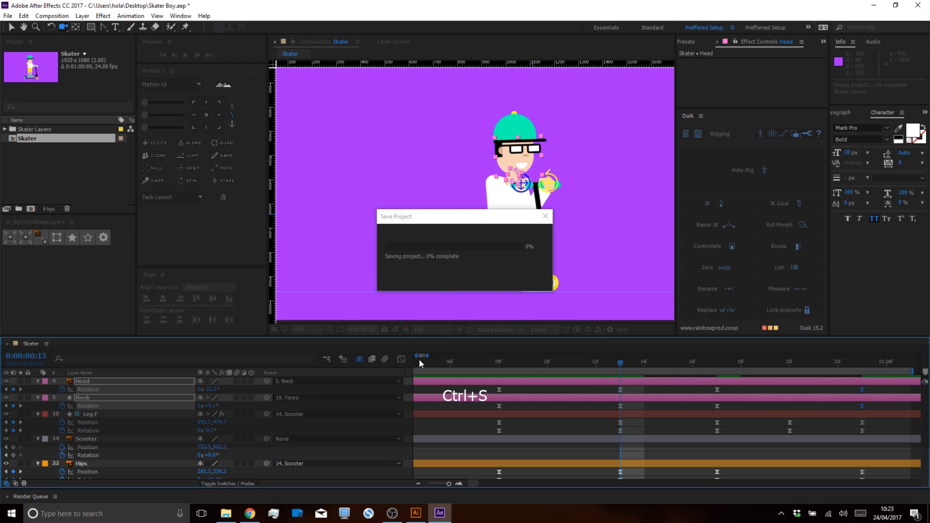
key("space")
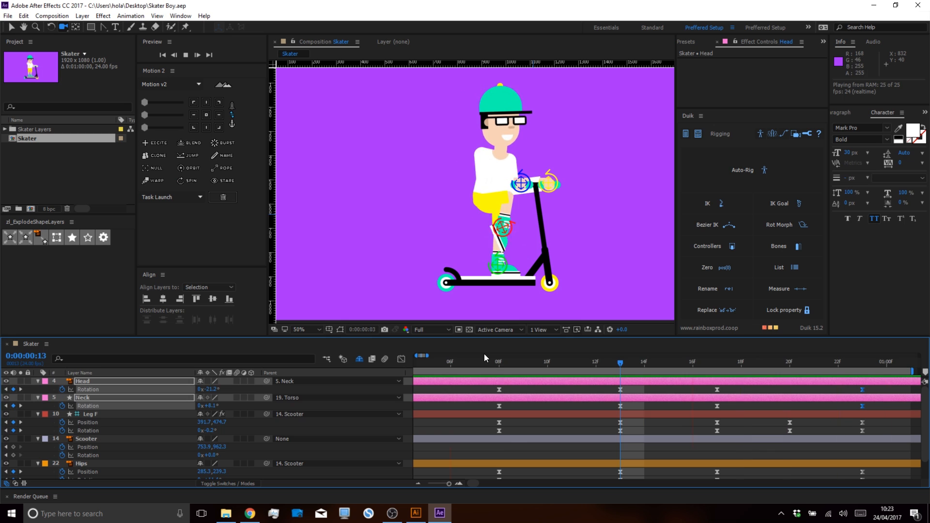
key("space")
Offset all Neck and Head Rotation keyframes one frame later, and Head's by one additional frame.
scroll(521, 398, "down", 2, "alt")
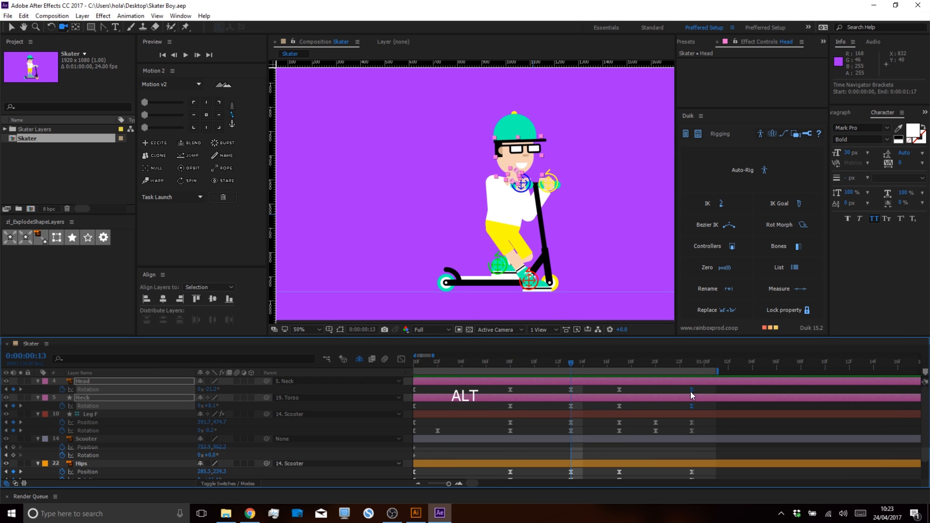
left_click_drag(689, 392, 410, 407)
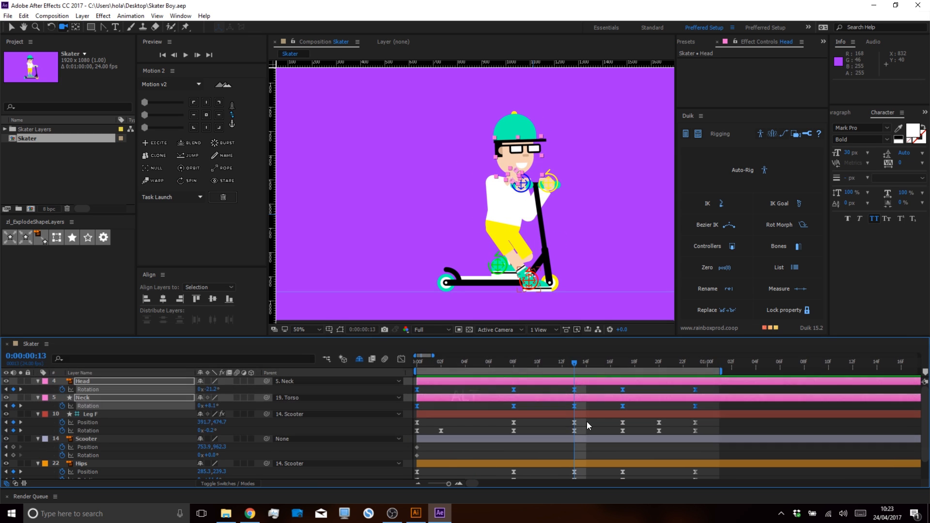
key("alt")
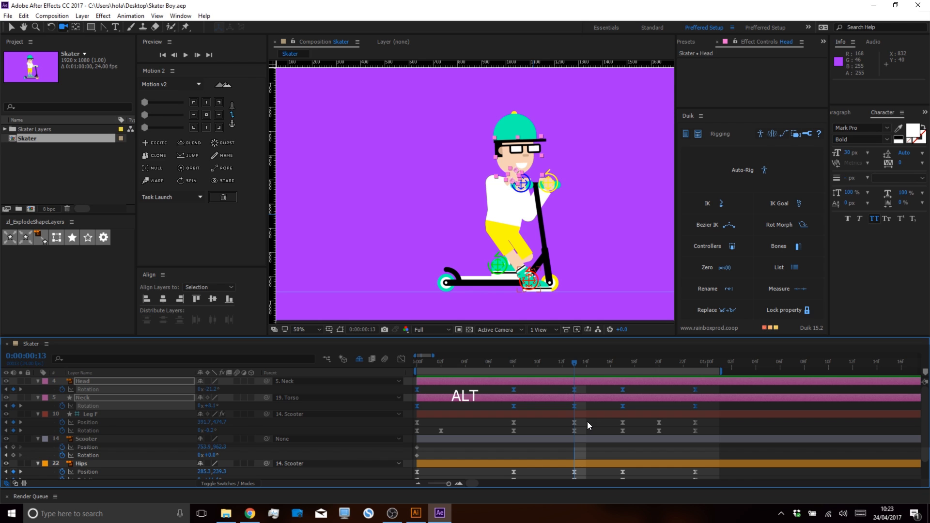
key("alt+Right")
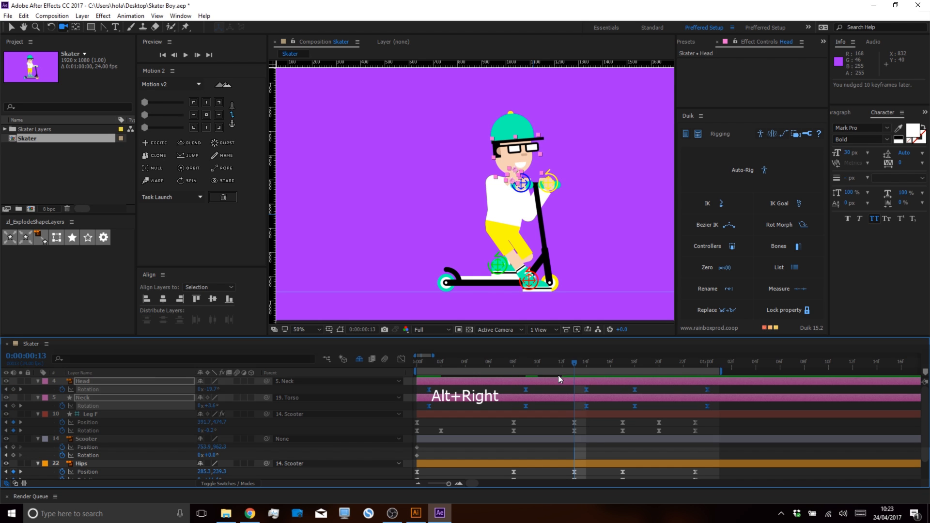
left_click_drag(741, 388, 414, 397)
key("alt+Right")
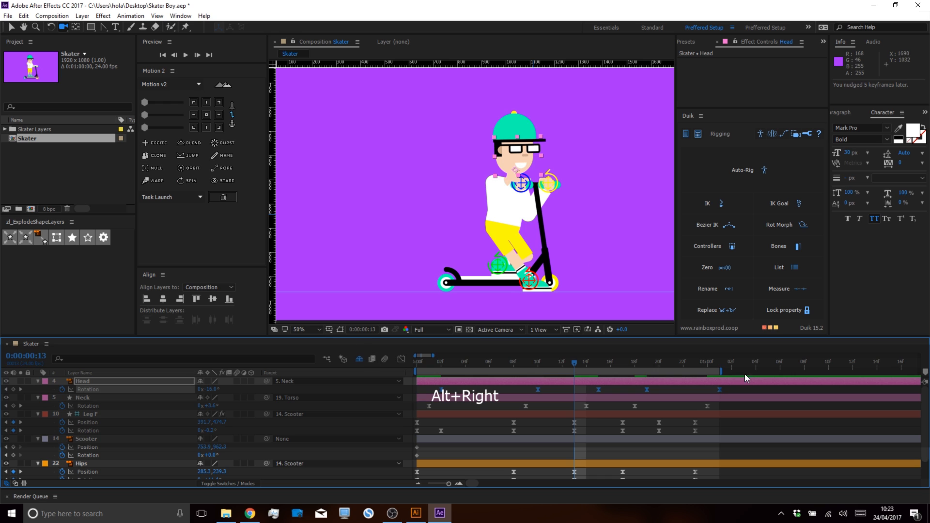
Extend the work area end to about 0:00:01:03 and preview the overlapping head motion.
left_click_drag(721, 371, 745, 371)
left_click(746, 389)
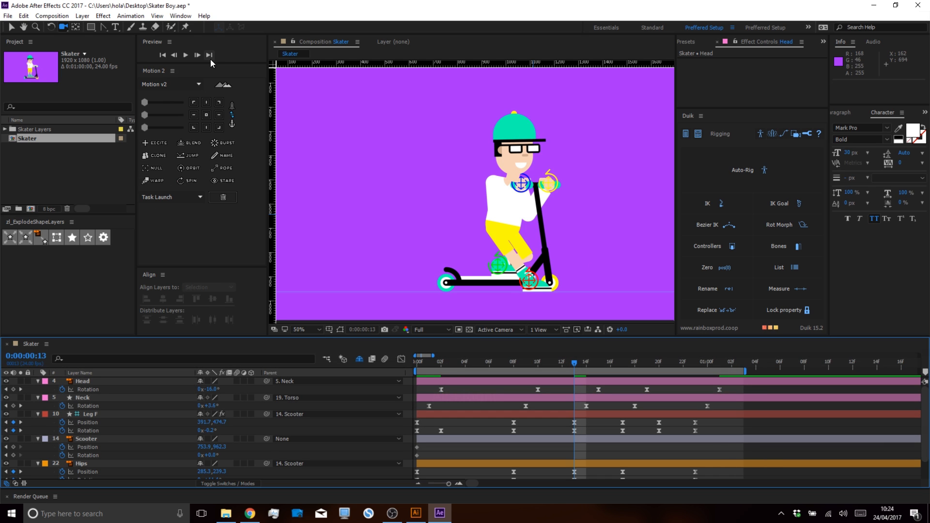
key("space")
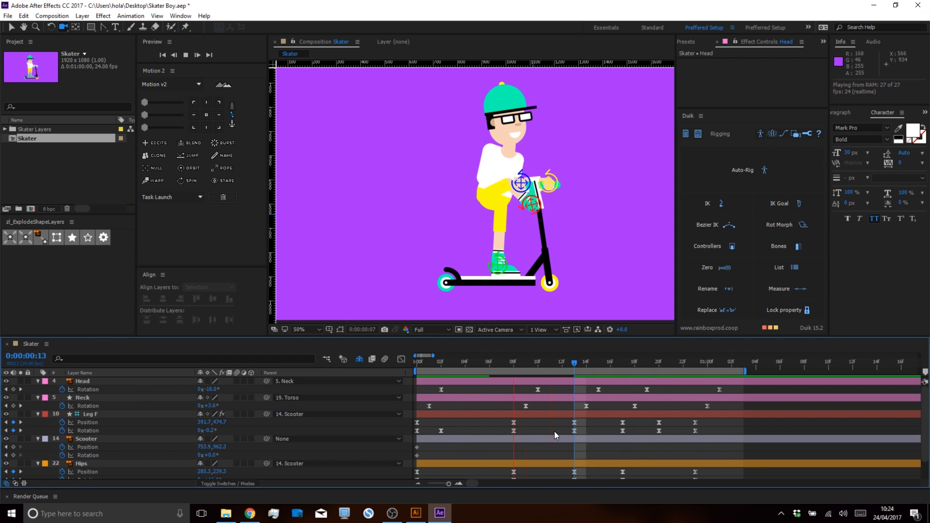
key("space")
Nudge Head's Rotation keyframes one frame earlier to align with Neck's, and preview the animation.
left_click_drag(735, 387, 439, 396)
key("alt+Left")
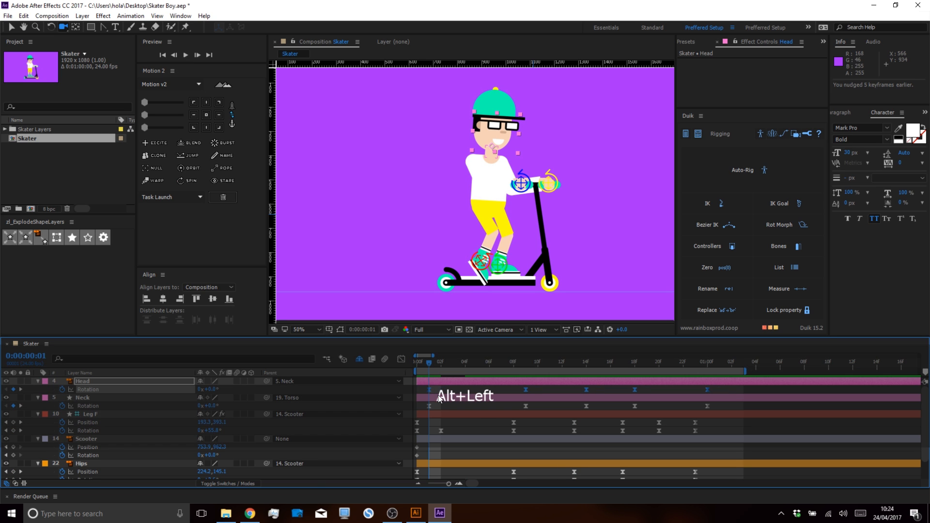
left_click(472, 406)
key("space")
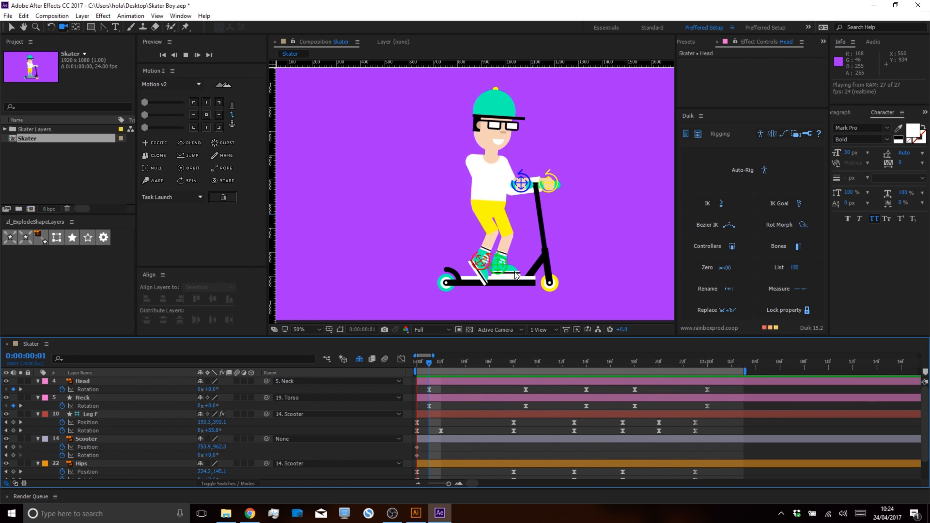
key("space")
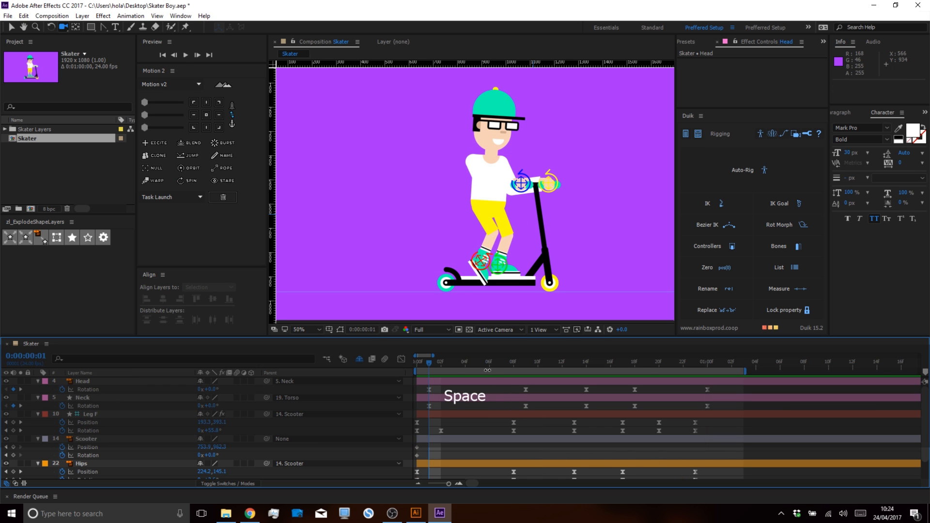
Scrub through the push cycle to examine the skater's head and body poses.
left_click_drag(464, 364, 704, 366)
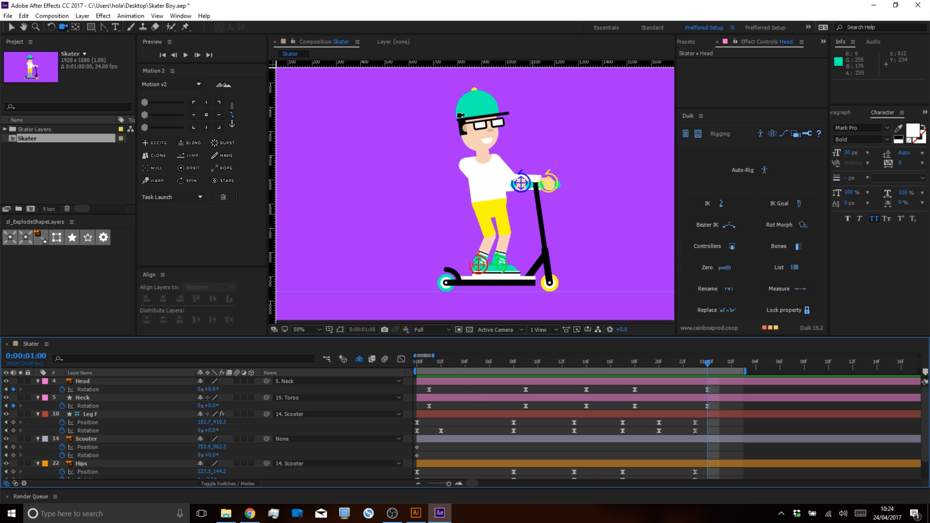
key("v")
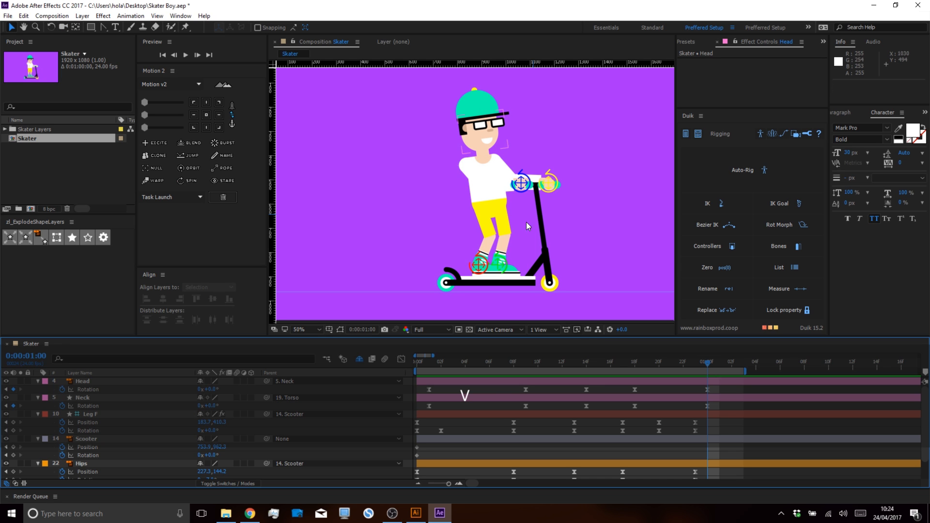
left_click(493, 380)
left_click(496, 362)
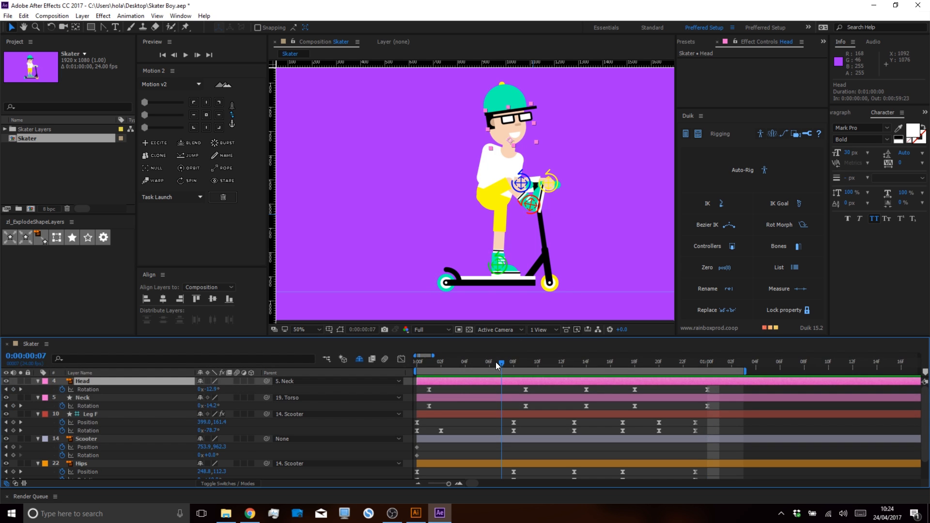
key("Page_Up")
left_click(499, 408)
Add a Position keyframe to the Scooter layer at 0:00:00:13, where the foot meets the ground.
left_click_drag(461, 364, 571, 345)
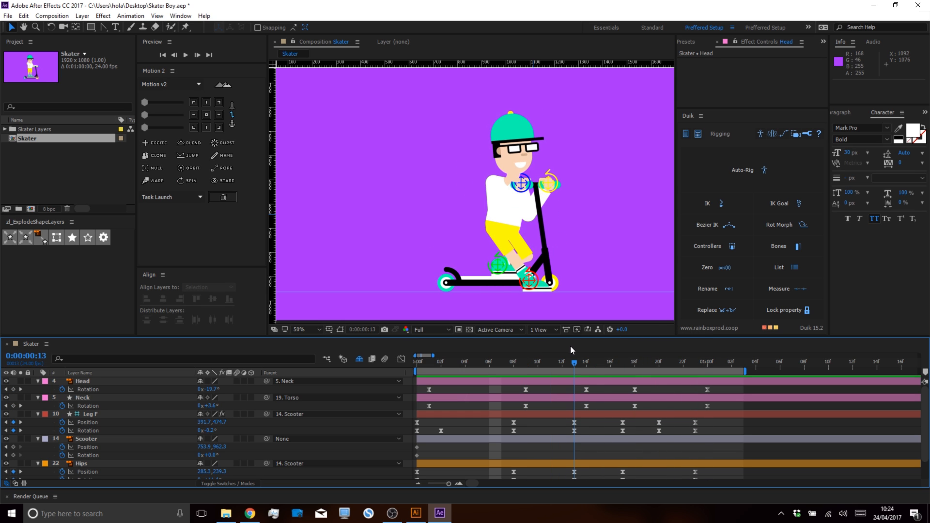
left_click(80, 441)
left_click(14, 448)
key("space")
left_click_drag(614, 451, 532, 443)
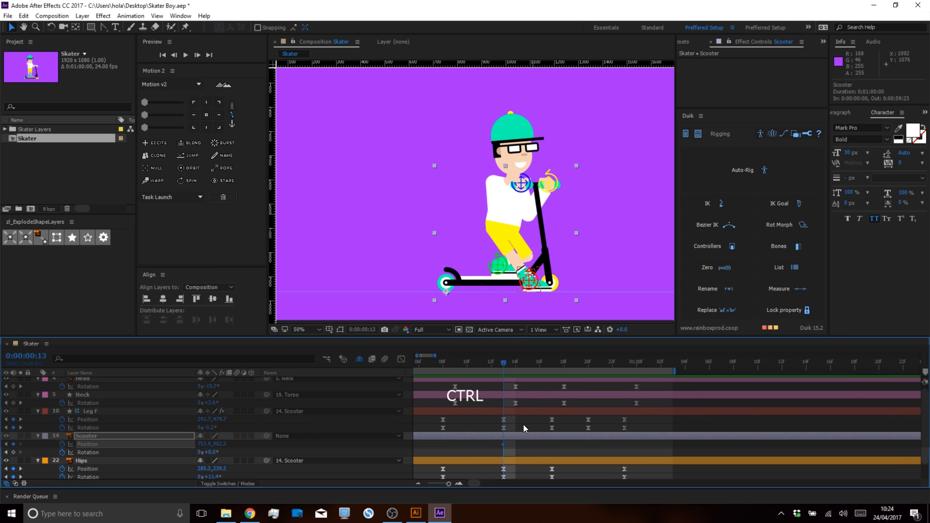
Move Scooter forward at 0:00:00:17 by keyframing its X position at 1043.9.
key("ctrl+Right")
key("ctrl+Right")
key("ctrl+Right")
key("ctrl+Right")
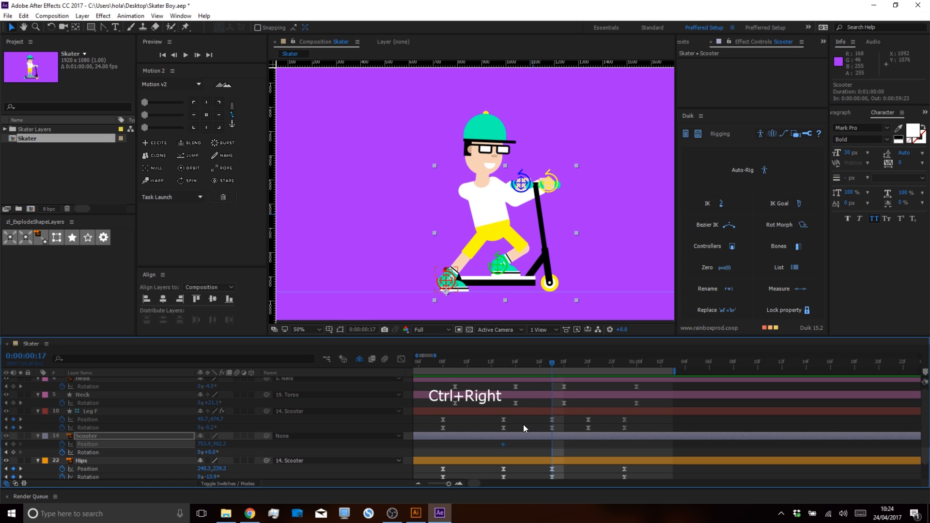
key("ctrl+Right")
key("ctrl+Left")
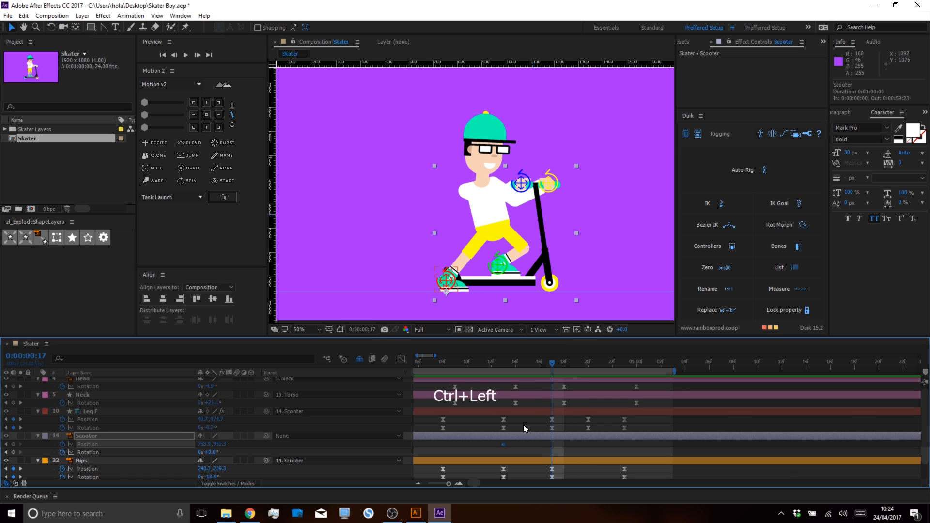
left_click_drag(204, 444, 346, 448)
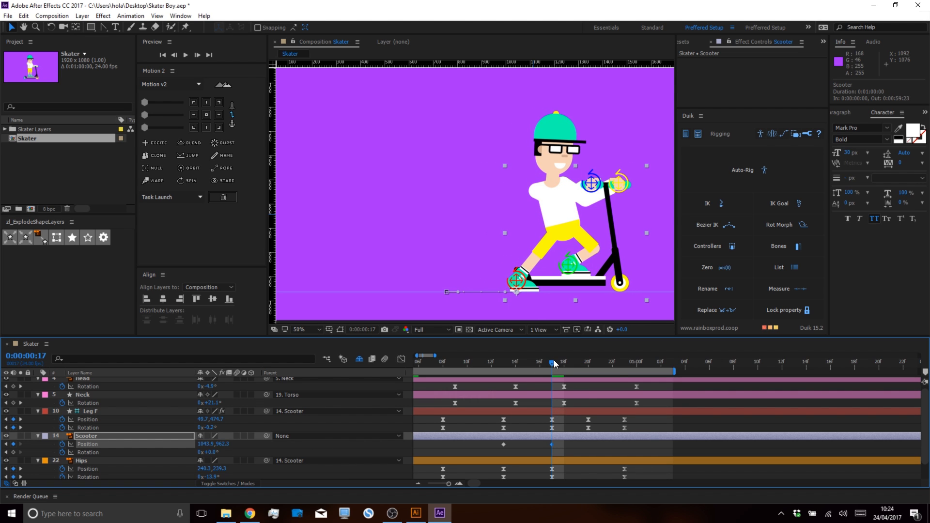
Copy Scooter's Position keyframe from 0:00:00:13 to 0:00:01:10 so the scooter returns to its starting place.
key("shift+ctrl+Right")
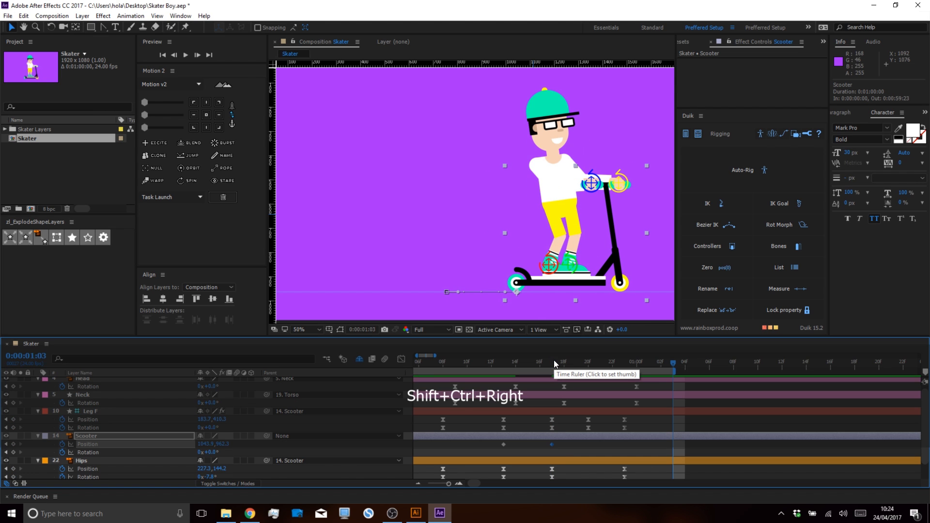
key("ctrl+Right")
key("ctrl+Right")
key("ctrl+Right")
key("ctrl+Right")
key("ctrl+Right")
key("ctrl+Right")
key("ctrl+Right")
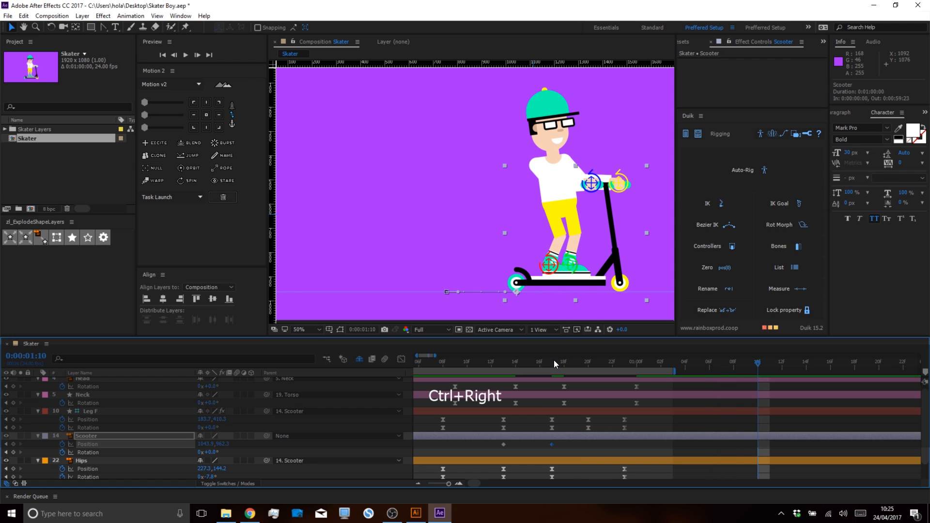
left_click(504, 444)
key("ctrl+c")
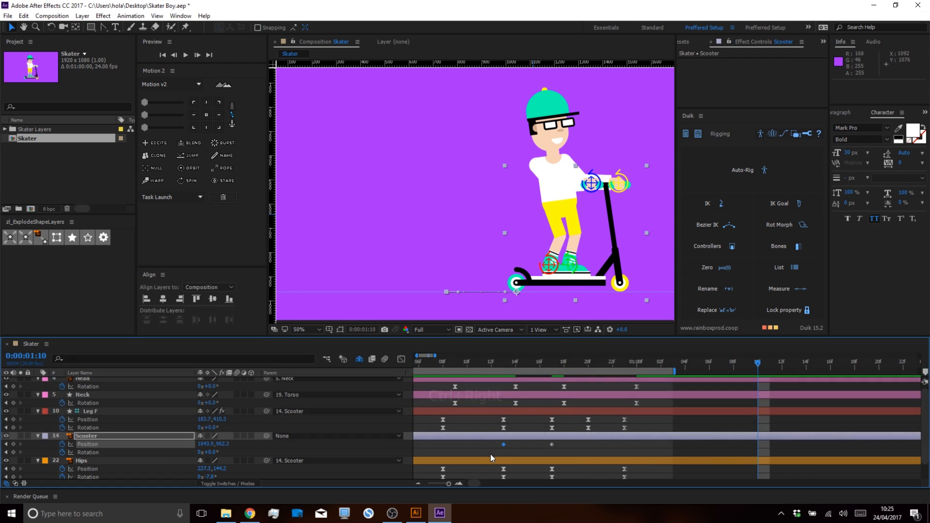
key("ctrl+v")
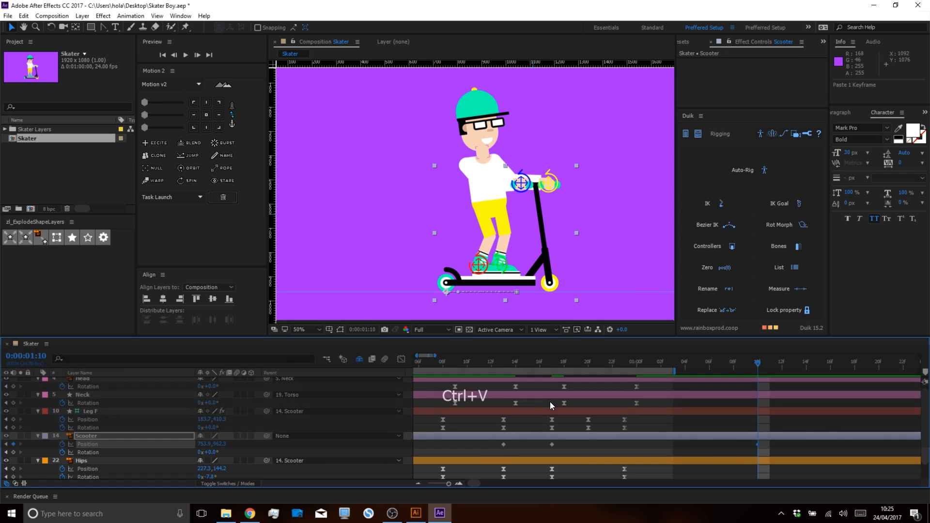
Easy Ease all three Scooter Position keyframes in the speed graph and lengthen the easing handles of the return move.
left_click(504, 444)
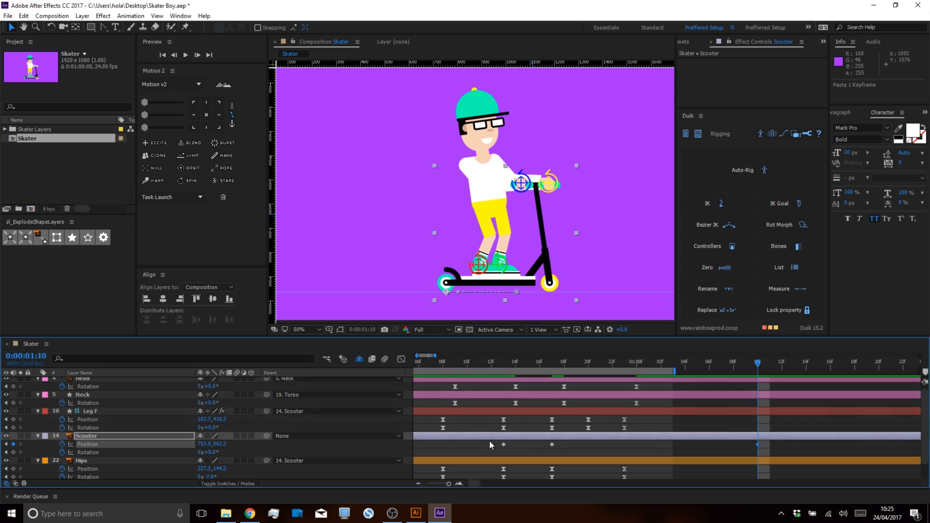
left_click(405, 361)
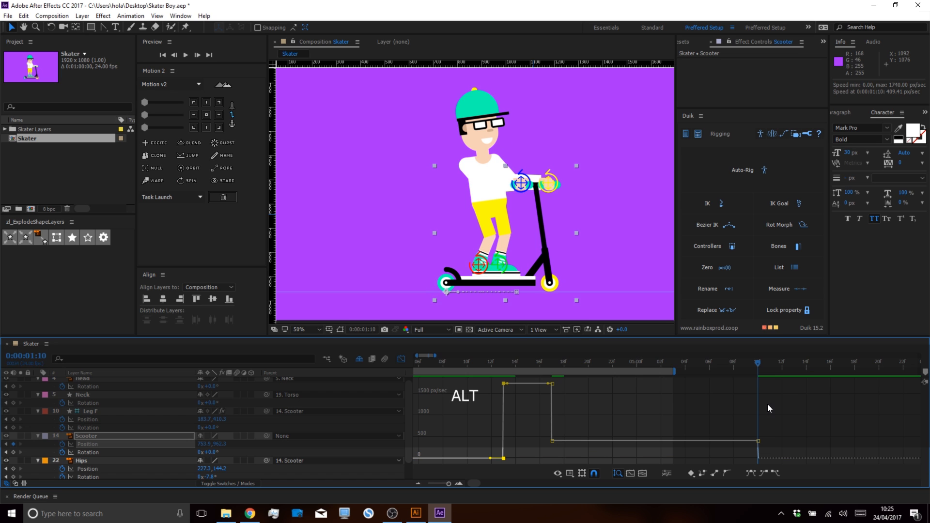
left_click_drag(777, 382, 466, 461)
left_click(753, 473)
left_click_drag(544, 446, 620, 462)
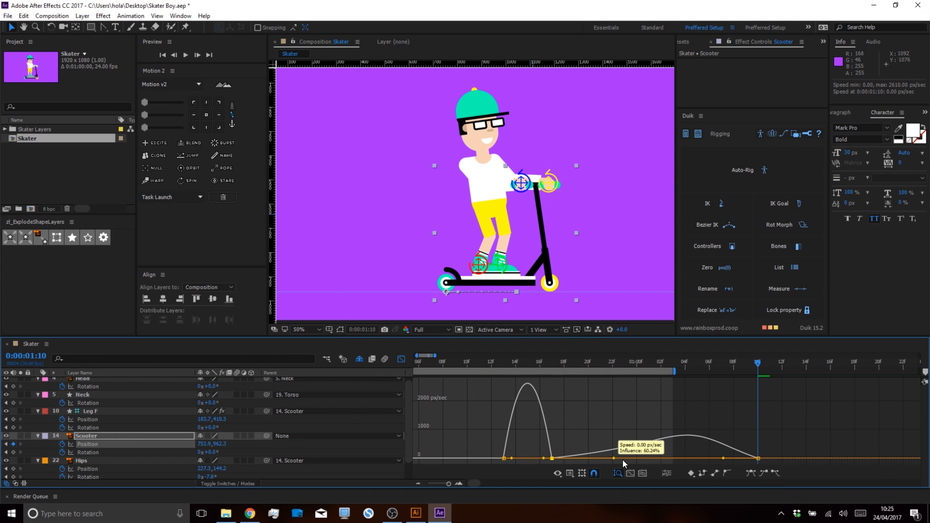
left_click_drag(723, 458, 707, 458)
Extend the work area just past 0:00:01:10 and lengthen the incoming easing handle of Scooter's 0:00:00:17 Position keyframe.
left_click_drag(677, 372, 783, 372)
left_click_drag(552, 461, 548, 464)
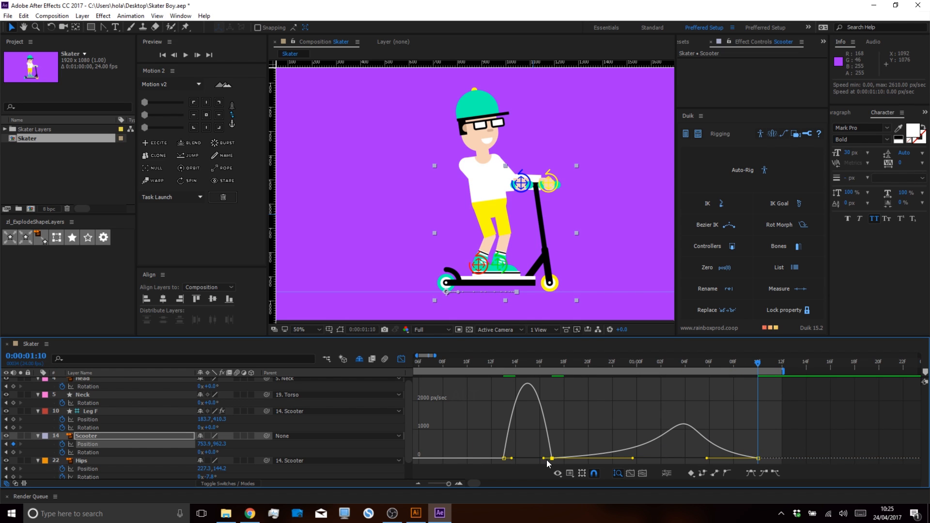
left_click(552, 458)
left_click_drag(544, 458, 528, 458)
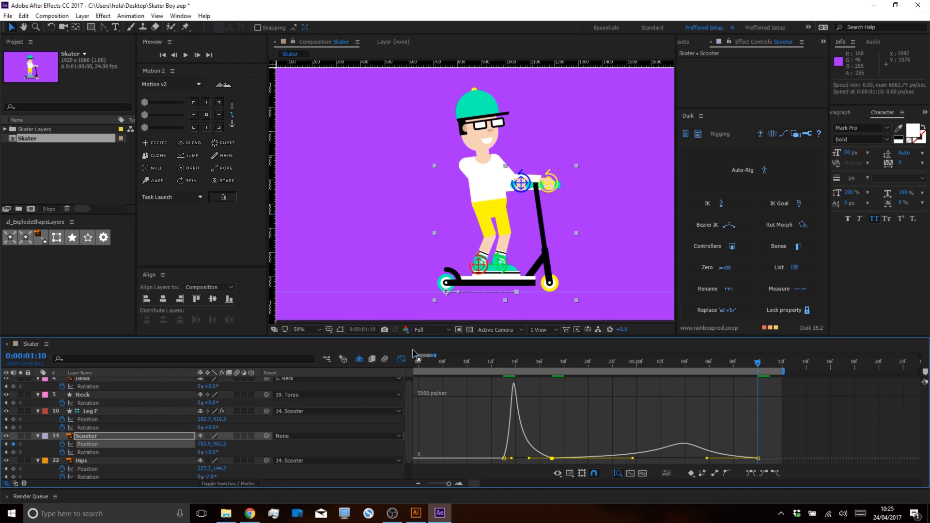
Convert Scooter's Position keyframe at 0:00:00:17 to Auto Bezier and show its speed graph.
left_click(401, 359)
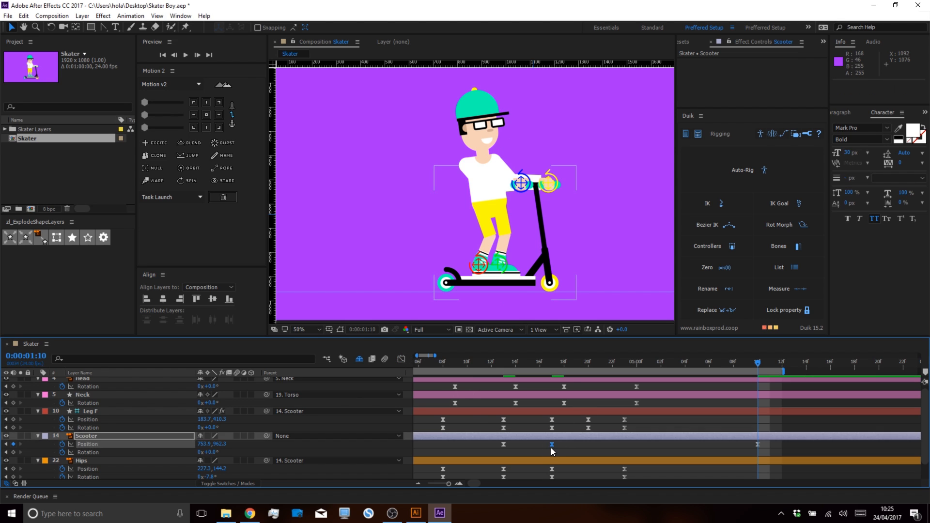
left_click(551, 444, "ctrl")
left_click(401, 359)
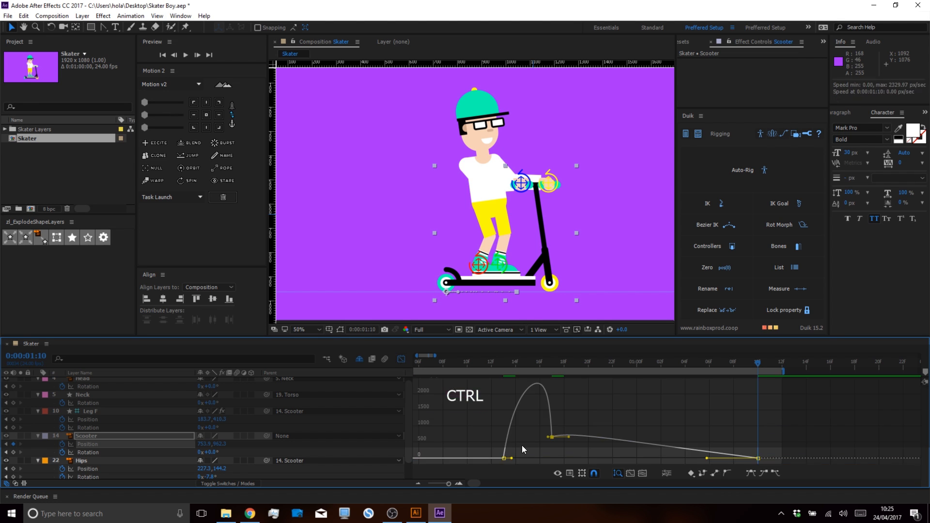
Ease the 0:00:00:17 keyframe with a longer incoming handle and set its speed to about 202 px/sec.
left_click(568, 437, "alt")
left_click_drag(568, 437, 572, 452)
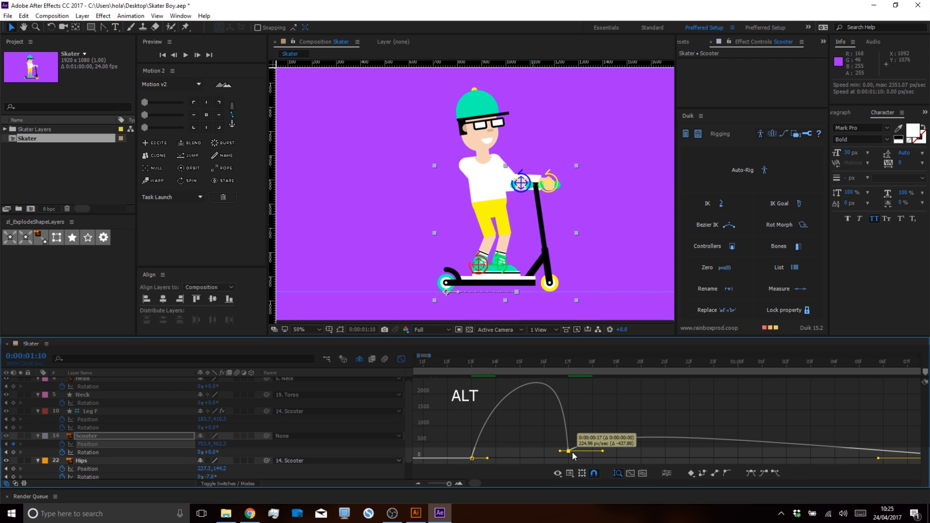
left_click(749, 473)
left_click_drag(552, 458, 526, 459)
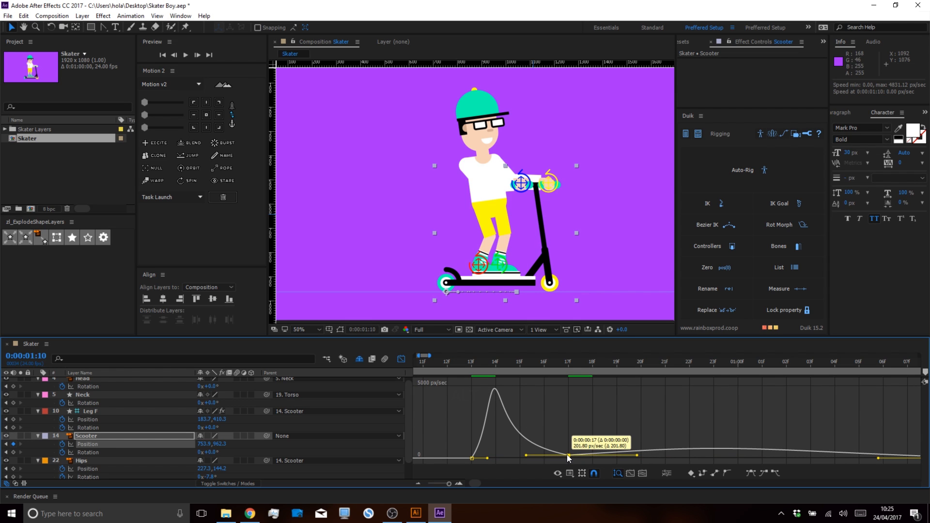
Shorten the outgoing easing handle of Scooter's 0:00:00:13 Position keyframe for a faster push-off, and preview the animation.
left_click(471, 458)
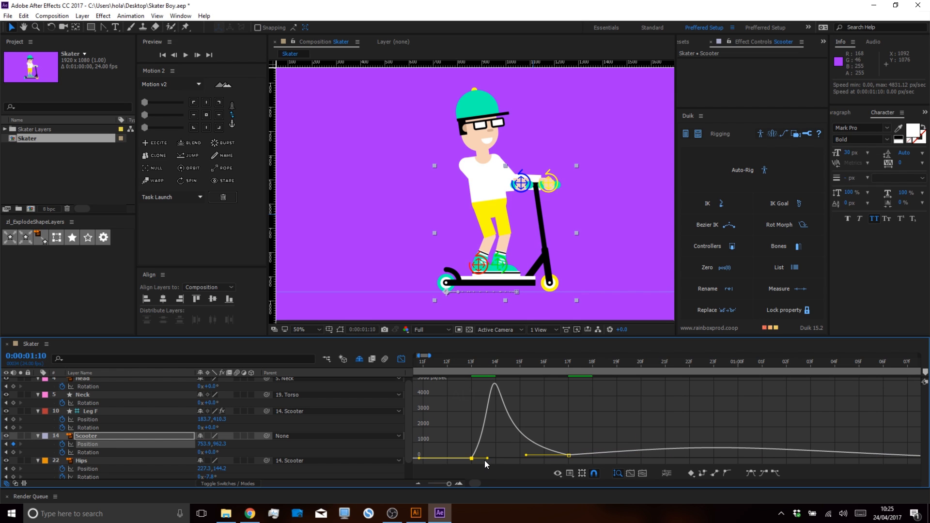
left_click_drag(485, 458, 479, 458)
scroll(557, 394, "down", 2)
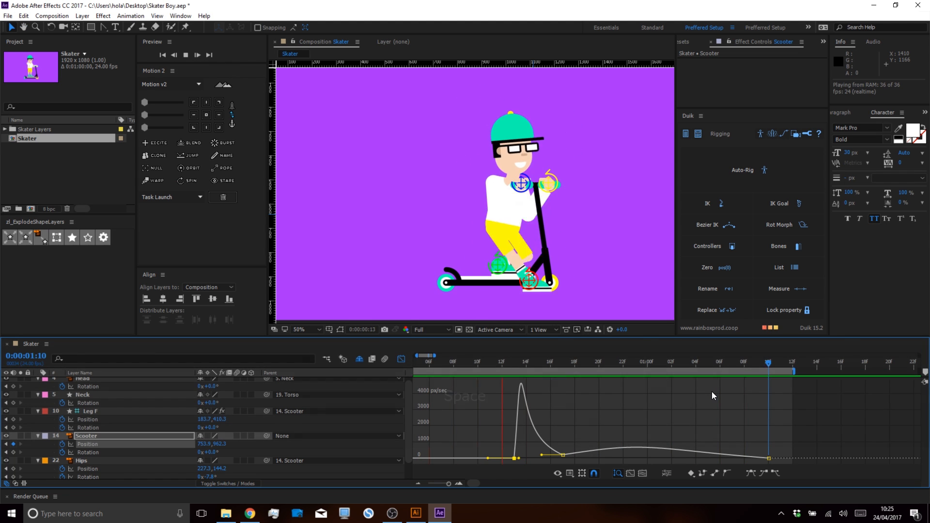
key("space")
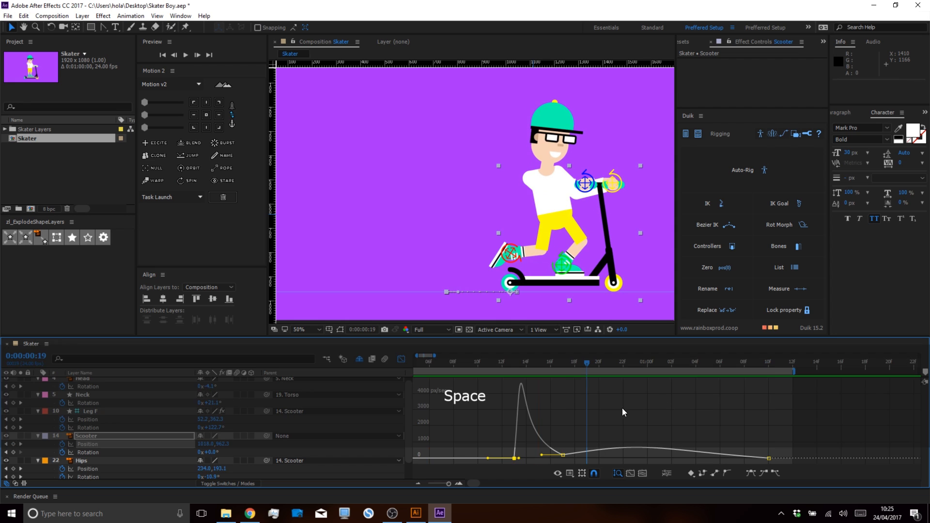
Go to 0:00:00:13 and examine the start of the scooter's push in the speed graph.
left_click_drag(543, 366, 517, 370)
key("alt")
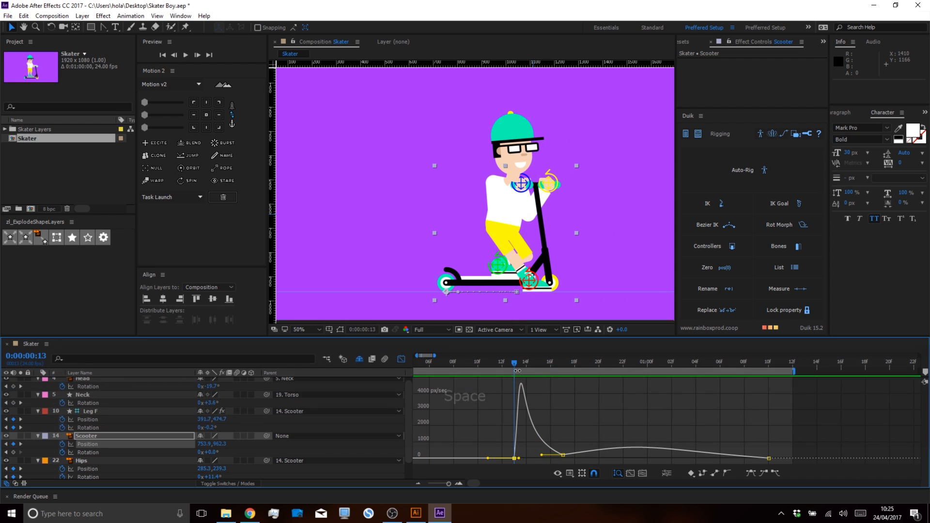
scroll(512, 457, "up", 3)
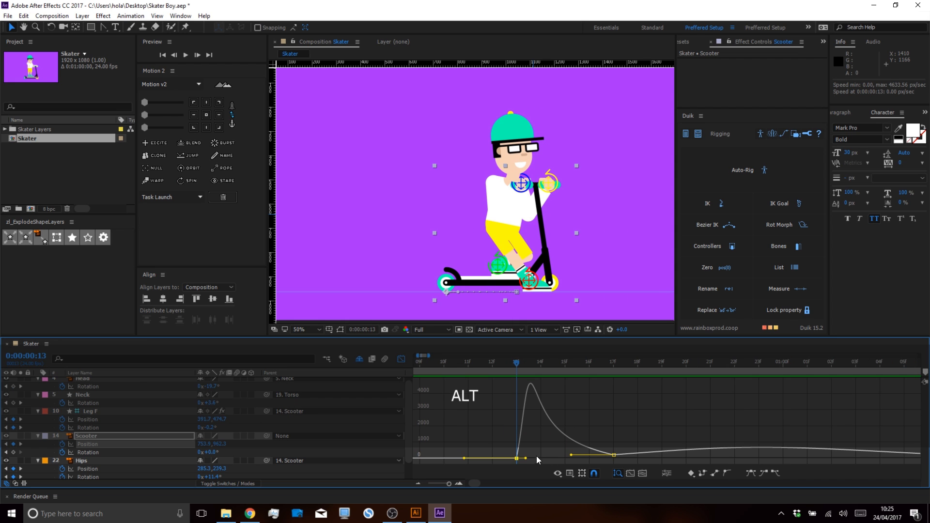
Lengthen the ease out of the Scooter's 0:00:00:13 position keyframe, shift its middle position keyframe 6 frames onward, and preview the motion.
mouse_move(526, 458)
left_mouse_down()
mouse_move(641, 467)
mouse_move(638, 457)
left_mouse_up()
key("alt+Right")
key("alt+Right")
key("alt+Right")
key("alt+Right")
key("alt+Right")
key("alt+Right")
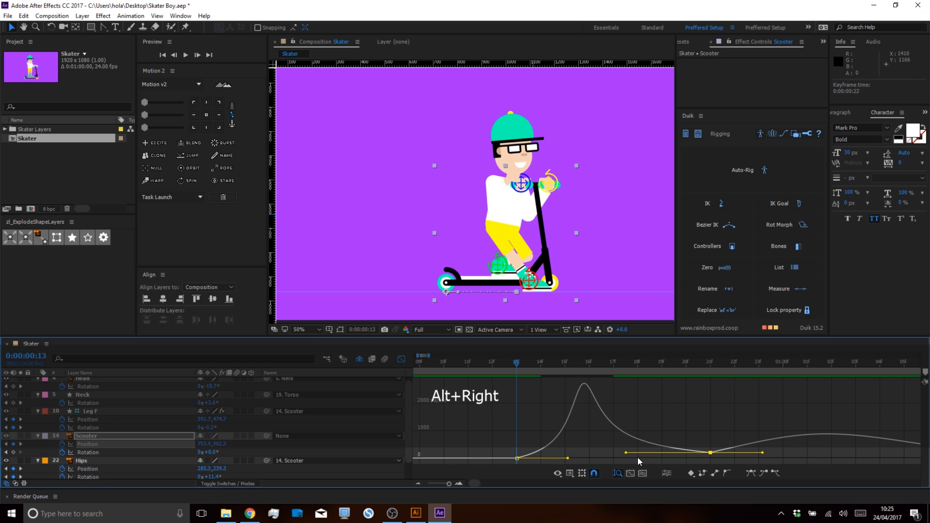
scroll(637, 457, "down", 3)
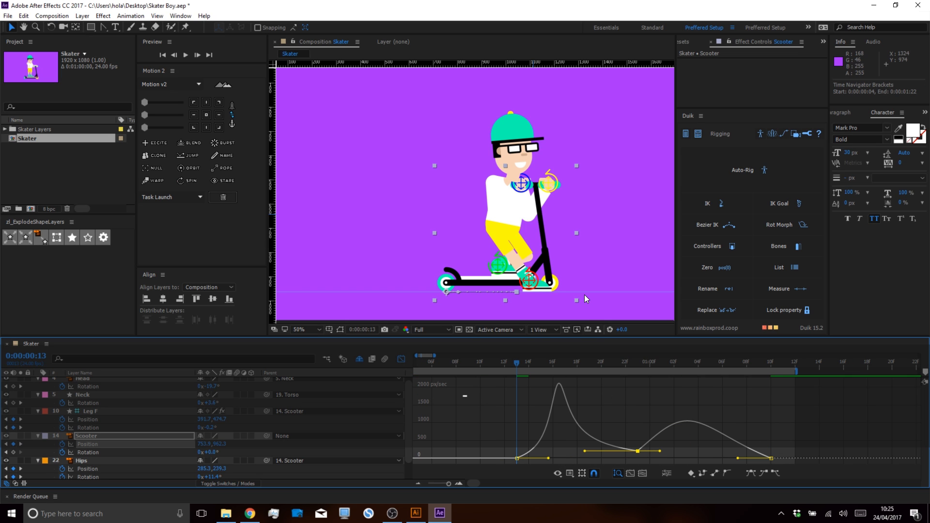
key("space")
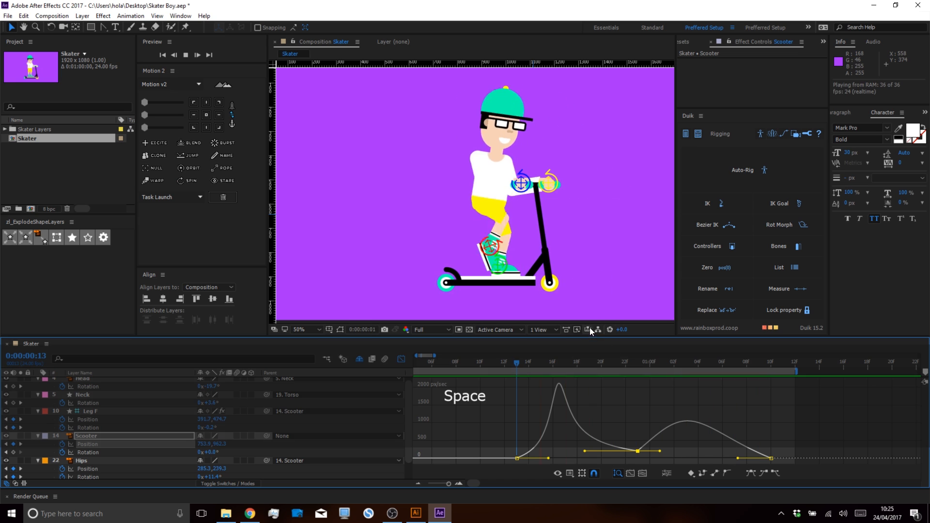
key("space")
Move the Scooter's last position keyframe 20 frames onward in the speed graph.
left_click(794, 436)
key("space")
left_click_drag(787, 445, 574, 448)
left_click_drag(658, 424, 596, 460)
key("alt+shift+Right")
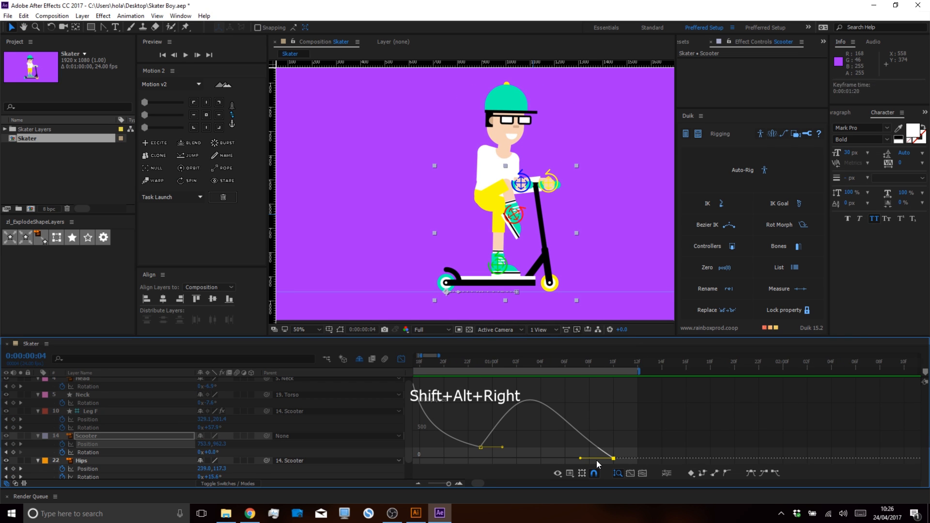
key("alt+shift+Right")
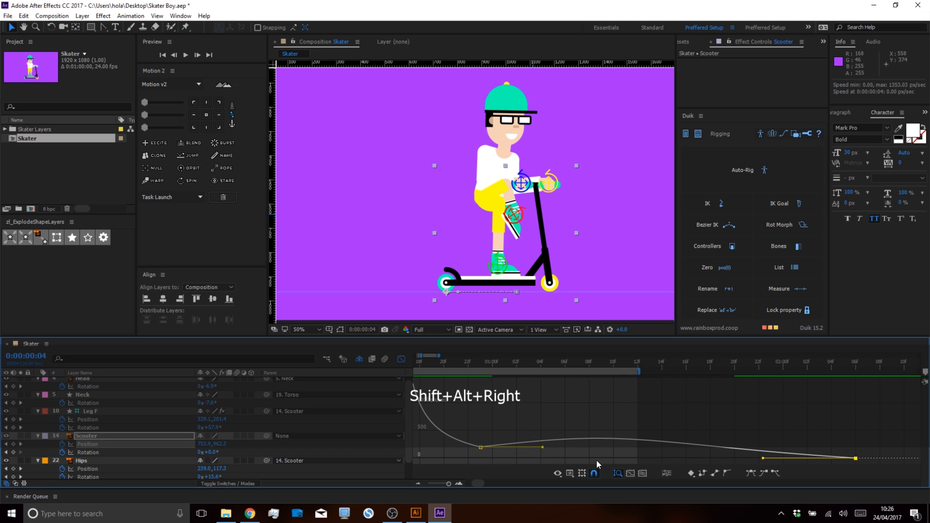
Raise the middle Scooter keyframe's speed to about 500 px/sec, extend the work area to 0:00:02:11, and preview.
left_click_drag(481, 447, 481, 450)
left_click_drag(543, 449, 552, 420)
scroll(531, 415, "down", 2)
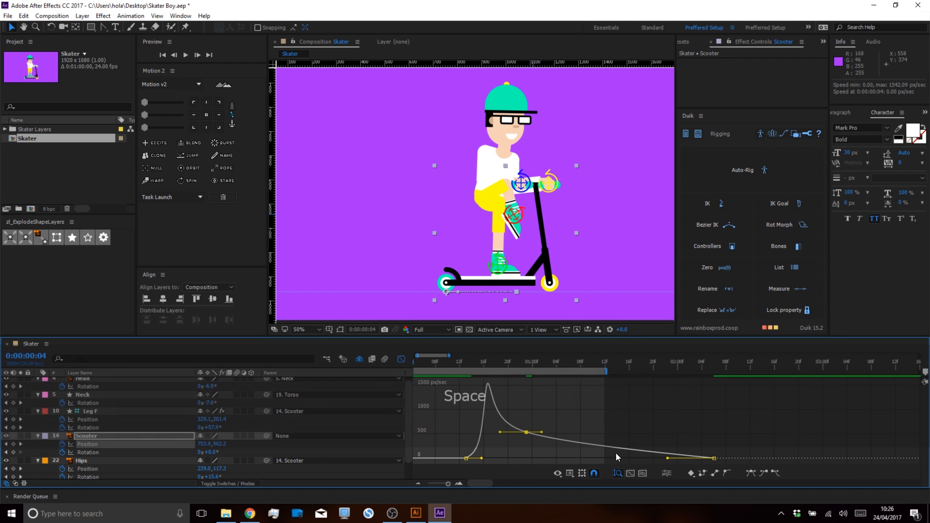
left_click_drag(610, 374, 756, 385)
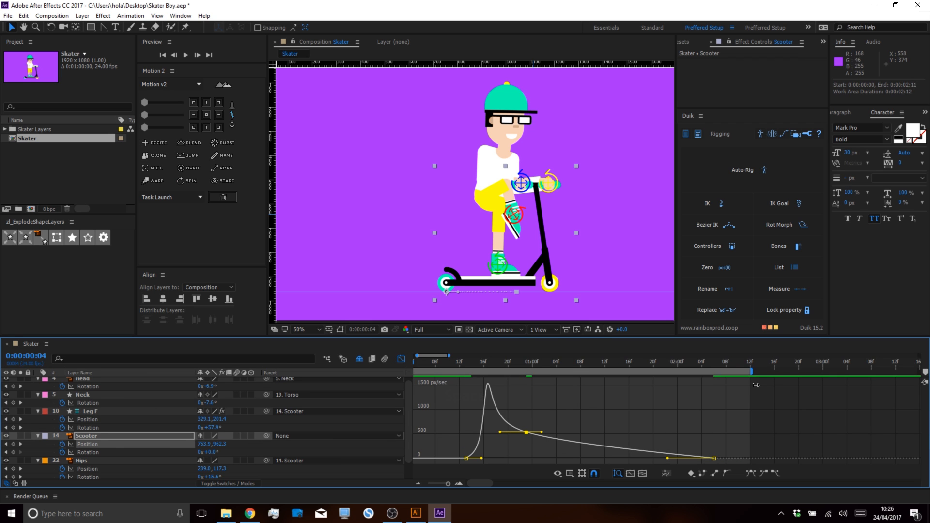
key("space")
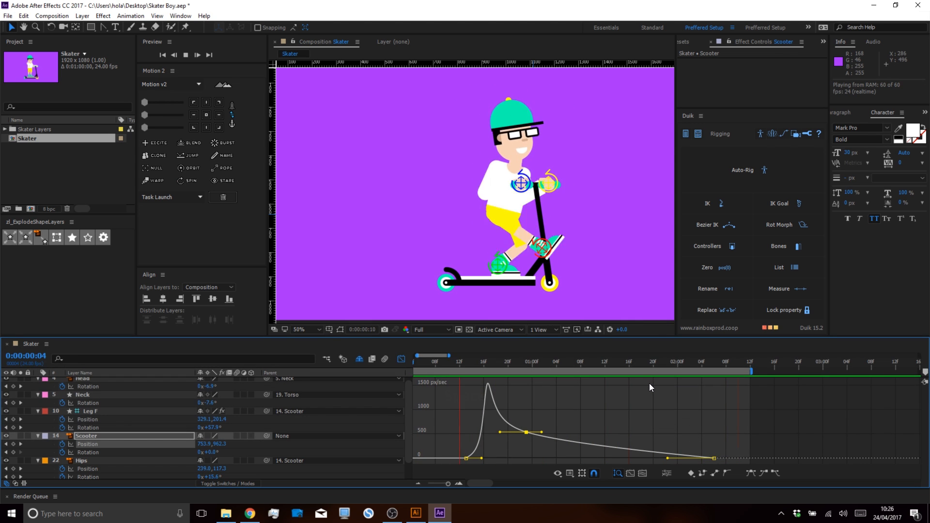
key("space")
Move the middle Scooter position keyframe to about 0:00:01:07, lower its speed to nearly zero, and preview the eased motion.
left_click_drag(566, 406, 547, 436)
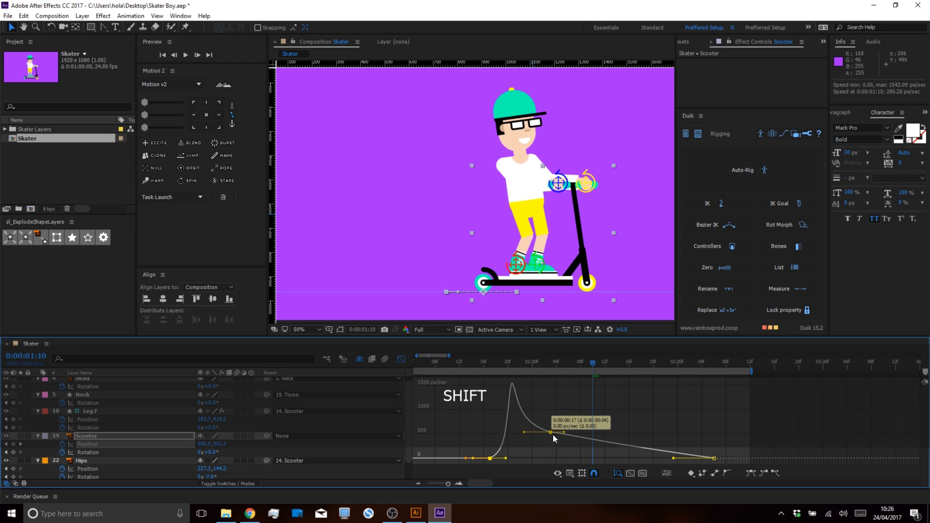
key("ctrl+z")
left_click_drag(531, 436, 580, 439)
left_click_drag(580, 393, 580, 431)
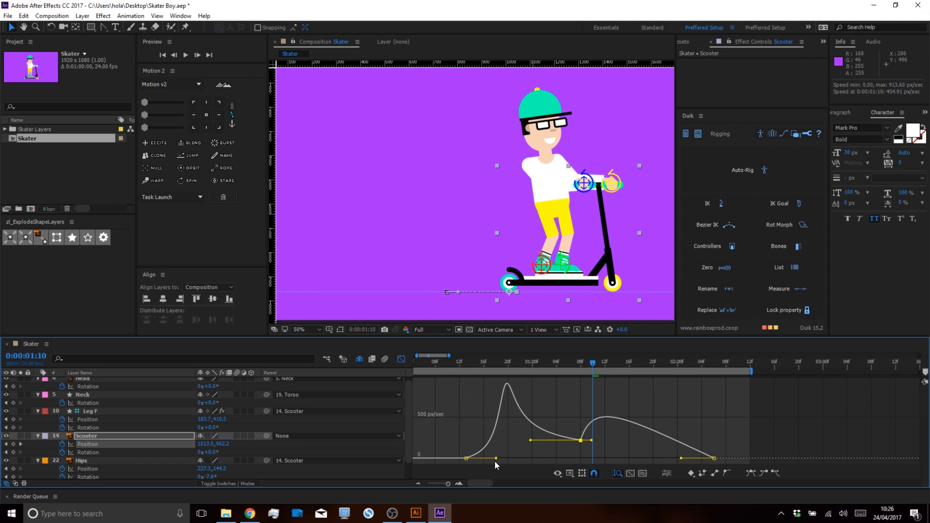
mouse_move(496, 459)
left_mouse_down()
mouse_move(480, 457)
mouse_move(492, 458)
left_mouse_up()
left_click_drag(581, 438, 615, 453)
key("space")
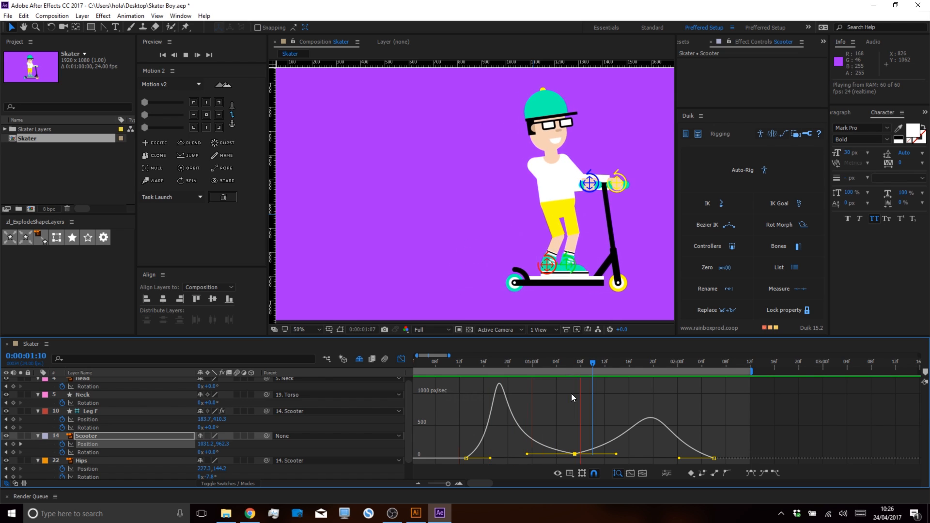
key("space")
Move the Scooter's last position keyframe to about 0:00:02:17, extend the work area past it, and preview.
left_click(608, 431)
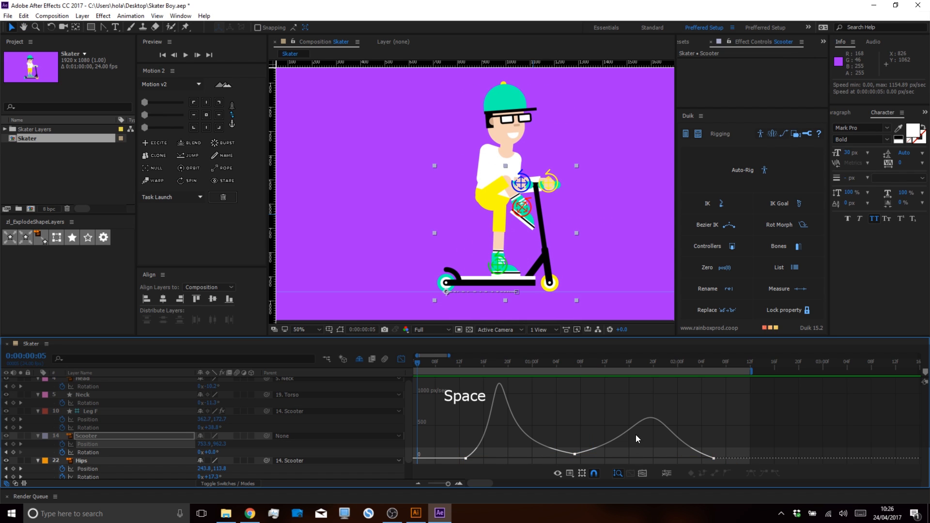
key("shift")
left_click_drag(715, 459, 779, 459)
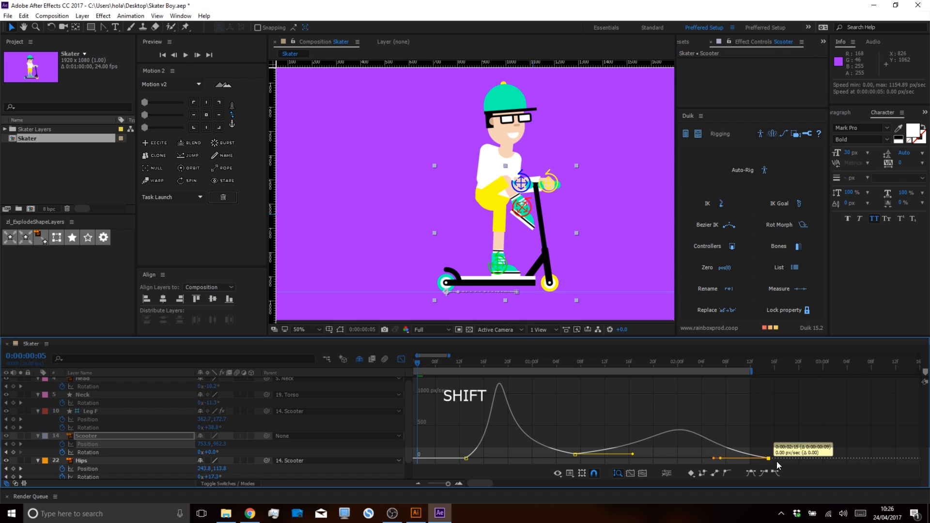
left_click_drag(754, 374, 804, 387)
left_click(584, 404)
key("space")
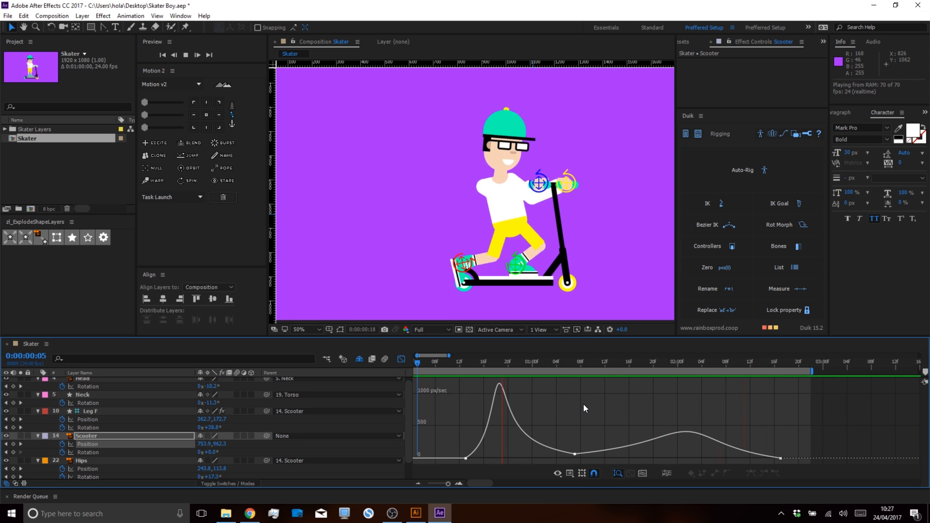
key("space")
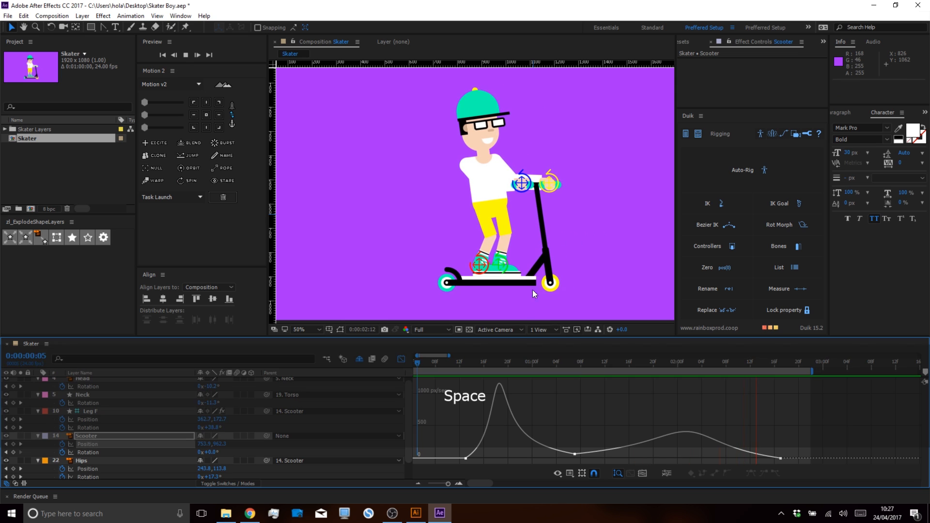
Scrub and play back the scooter animation with the whole composition frame in view.
scroll(532, 290, "down", 2)
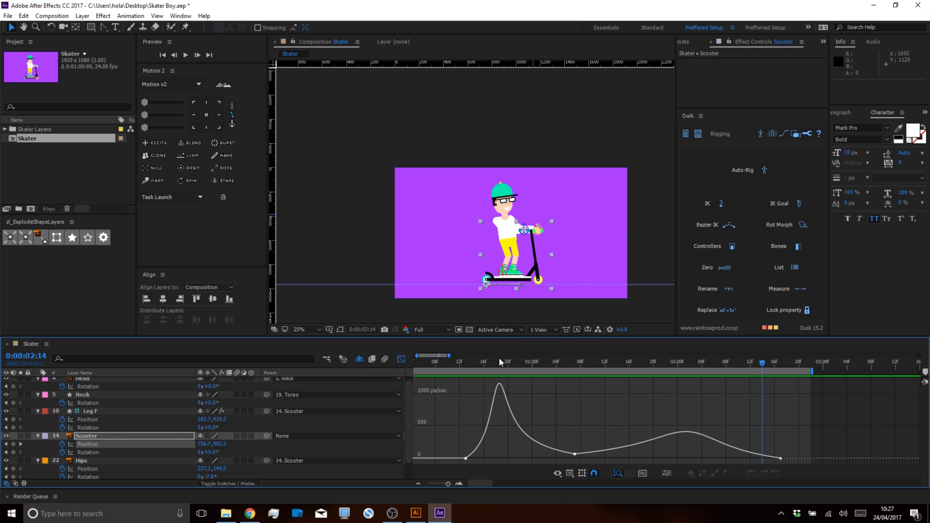
left_click_drag(478, 362, 790, 432)
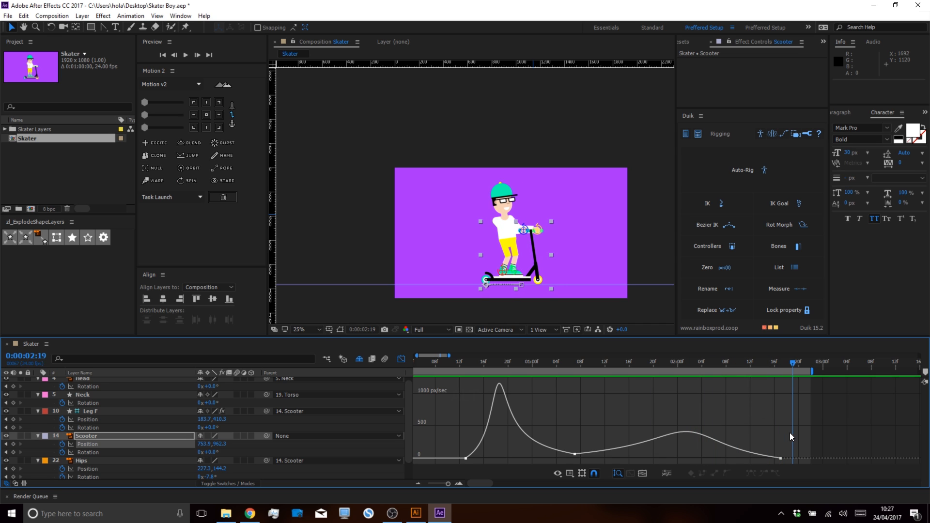
key("space")
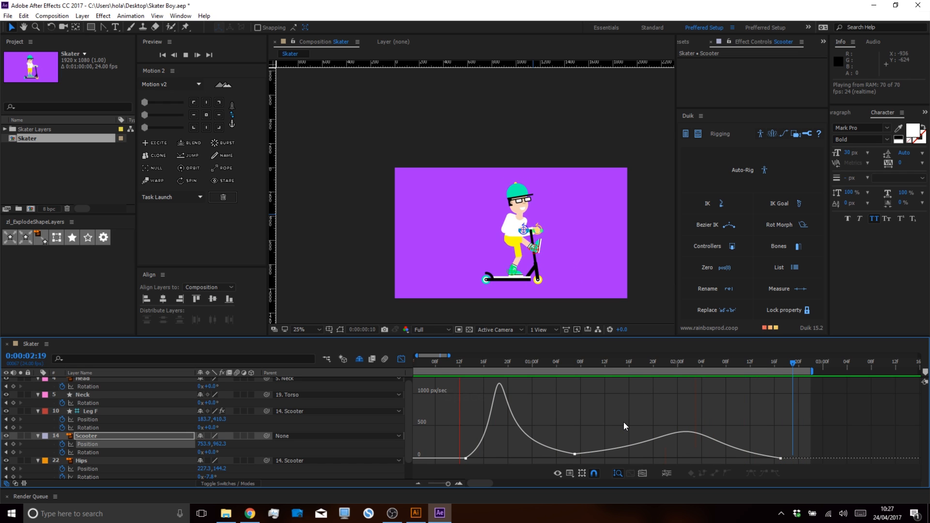
key("space")
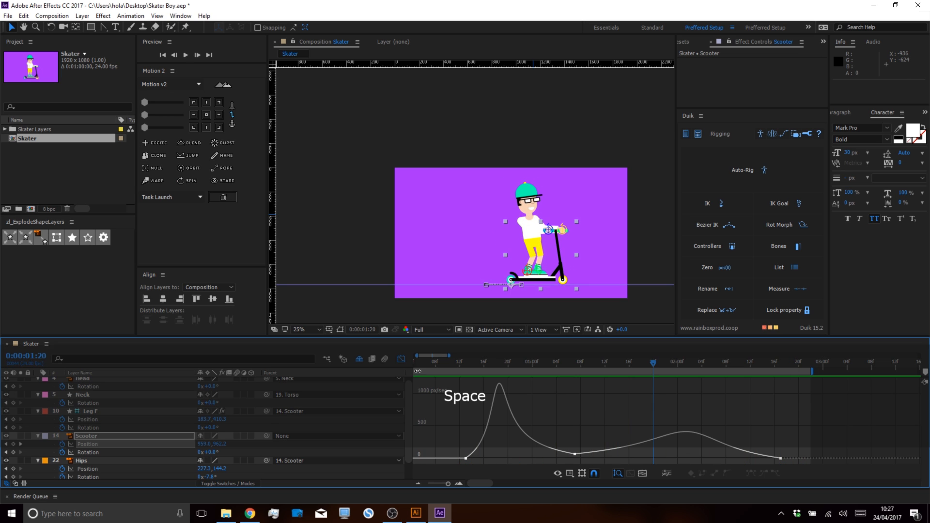
Switch the timeline from the graph editor back to the keyframe view and save the project.
left_click(402, 360)
left_click(577, 418)
key("ctrl+s")
Scrub and play back the skater's movement after the push to check the pose timing.
left_click_drag(548, 365, 514, 383)
key("space")
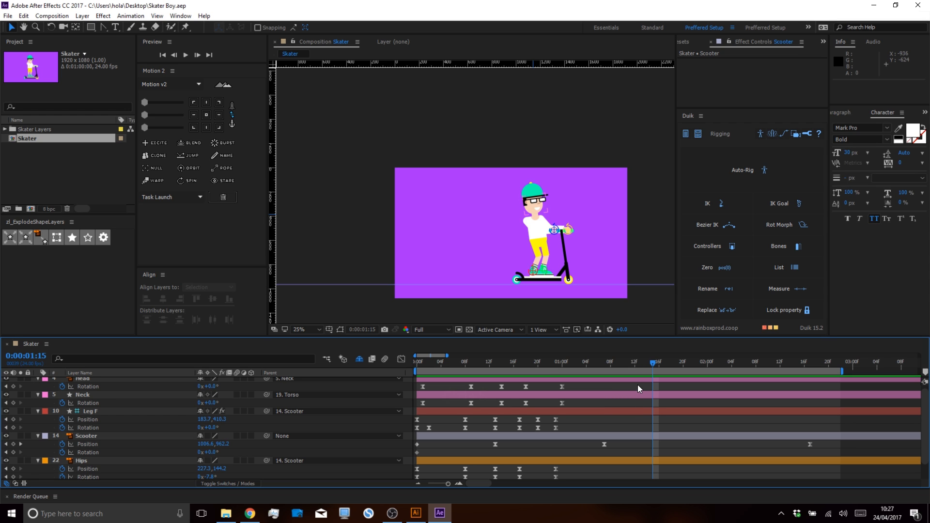
key("space")
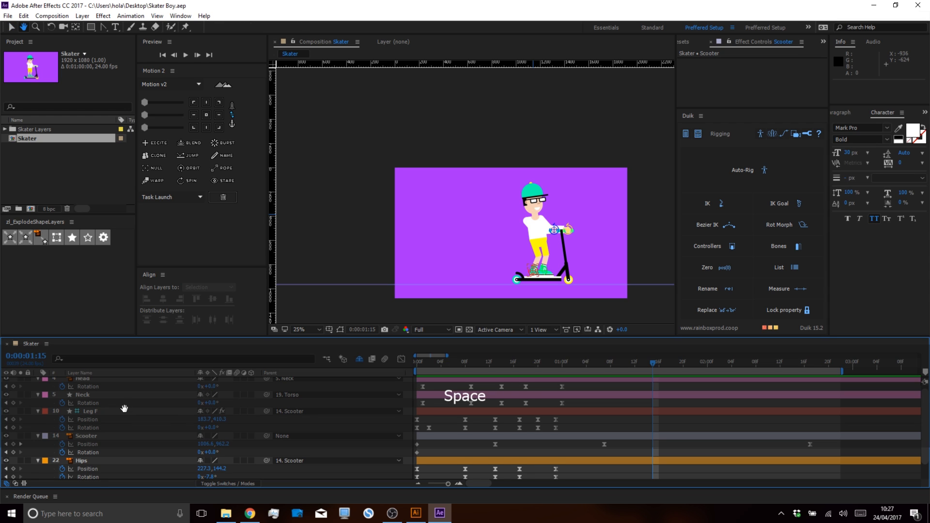
left_click_drag(649, 361, 428, 376)
key("space")
Add position and rotation keyframes to the Hips layer at 0:00:01:08.
mouse_move(615, 407)
left_mouse_down()
mouse_move(607, 409)
mouse_move(639, 414)
mouse_move(610, 412)
left_mouse_up()
key("space")
left_click_drag(85, 451, 95, 401)
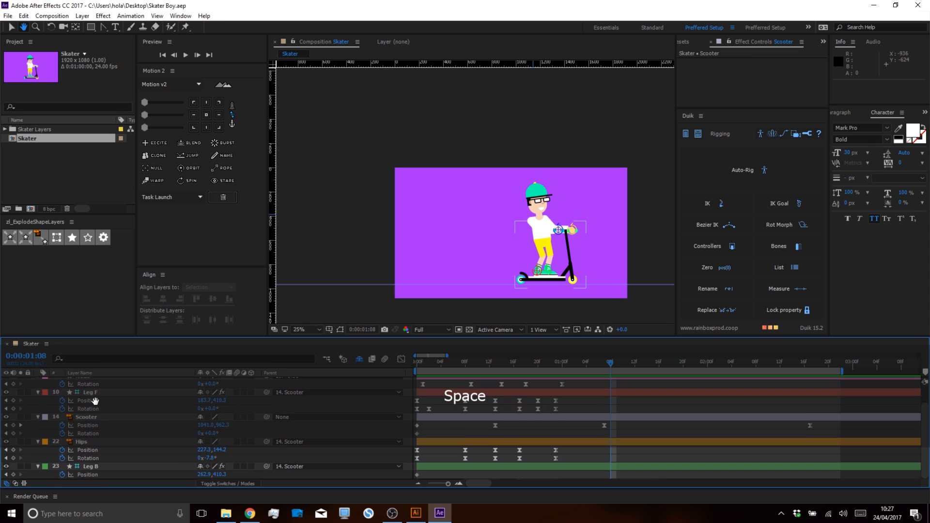
left_click(13, 450)
left_click(13, 458)
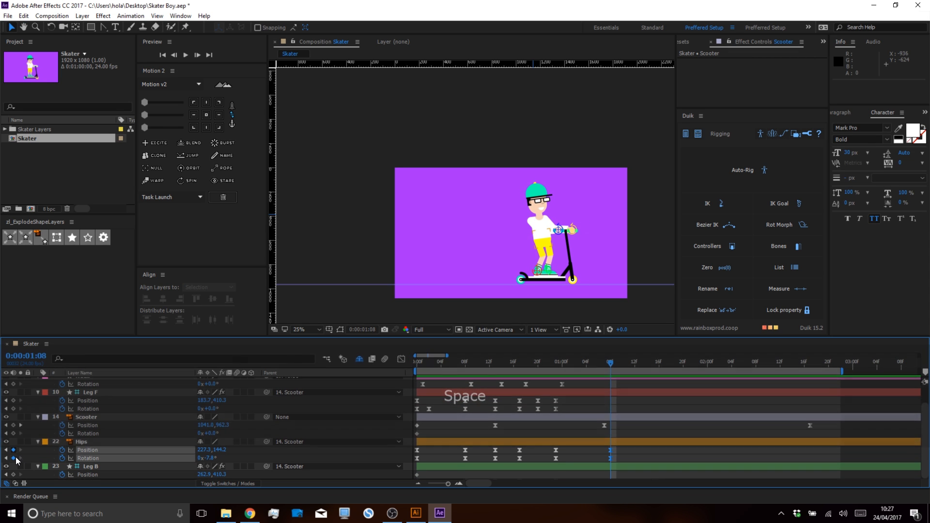
Pose the skater crouching at 0:00:01:08 by setting the Hips rotation to 12.2° and position to 263.3, 258.2.
left_click(301, 460)
left_click_drag(213, 461, 255, 461)
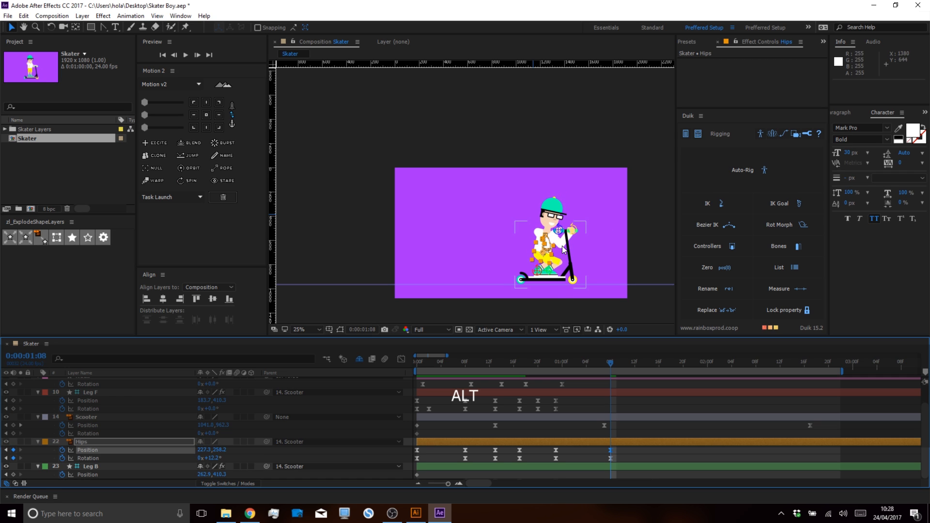
scroll(562, 246, "up", 2)
left_click_drag(562, 246, 537, 234)
key("space")
left_click_drag(200, 452, 222, 454)
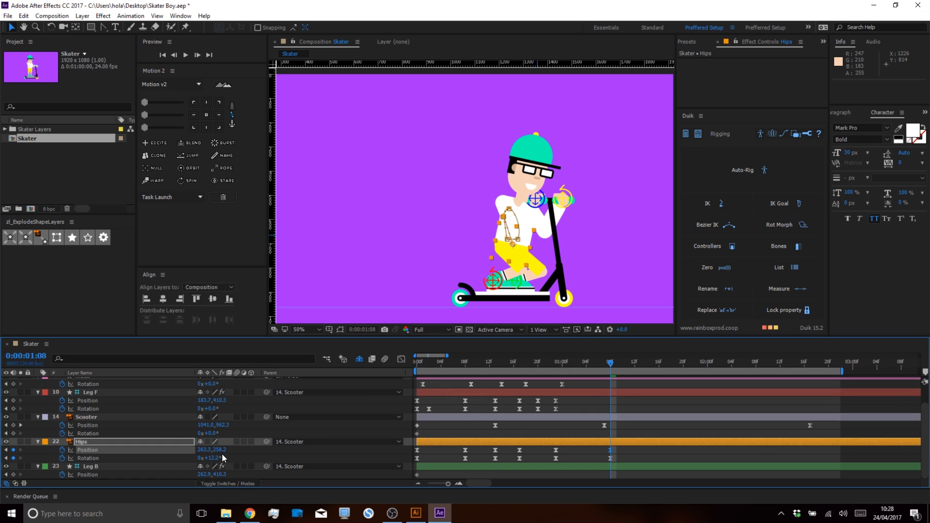
left_click(628, 458)
mouse_move(608, 362)
left_mouse_down()
mouse_move(546, 358)
mouse_move(510, 374)
mouse_move(606, 368)
left_mouse_up()
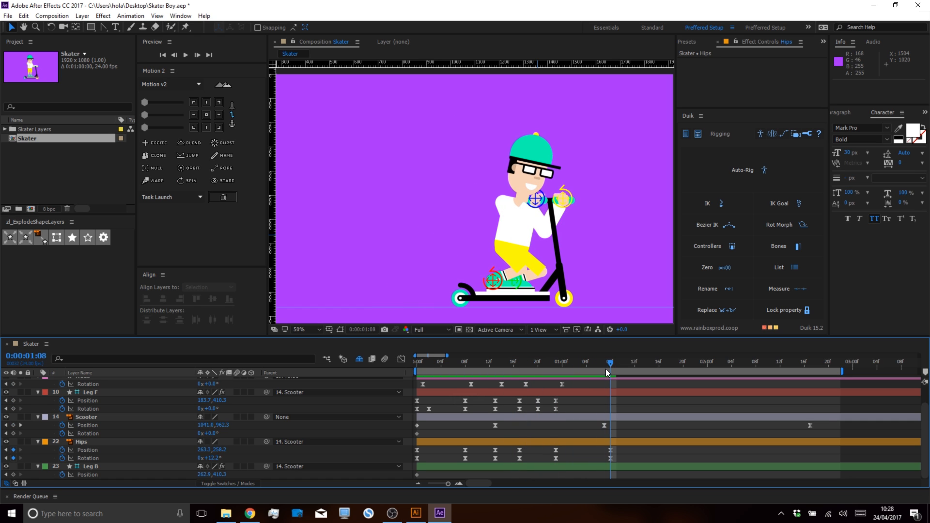
Tilt the skater's head forward at 0:00:01:08 by setting Neck rotation to 15° and Head rotation to 9°.
key("space")
left_click_drag(515, 425, 516, 447)
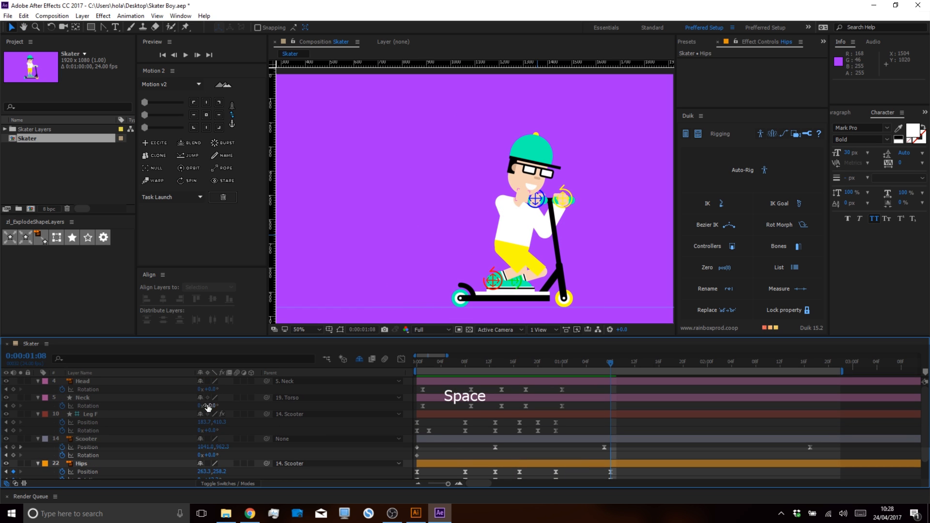
left_click_drag(223, 405, 224, 392)
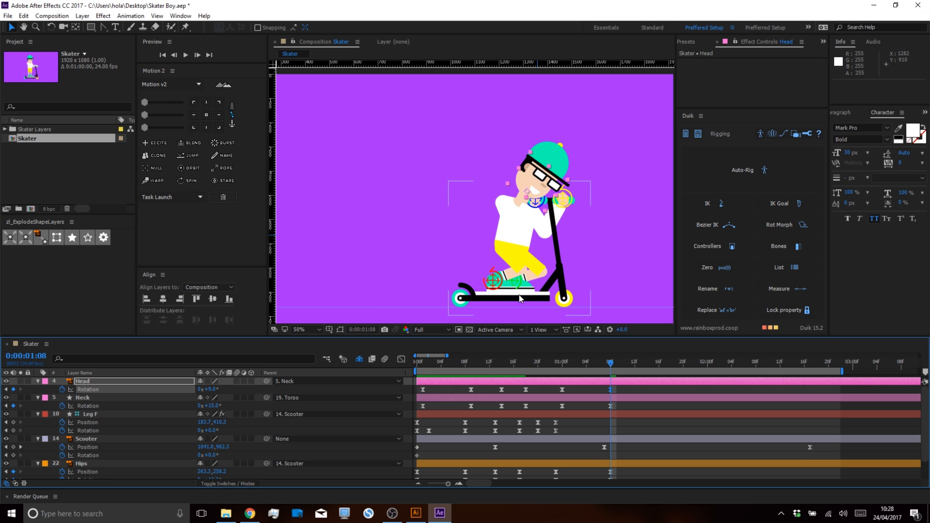
scroll(518, 294, "down", 1)
left_click(628, 428)
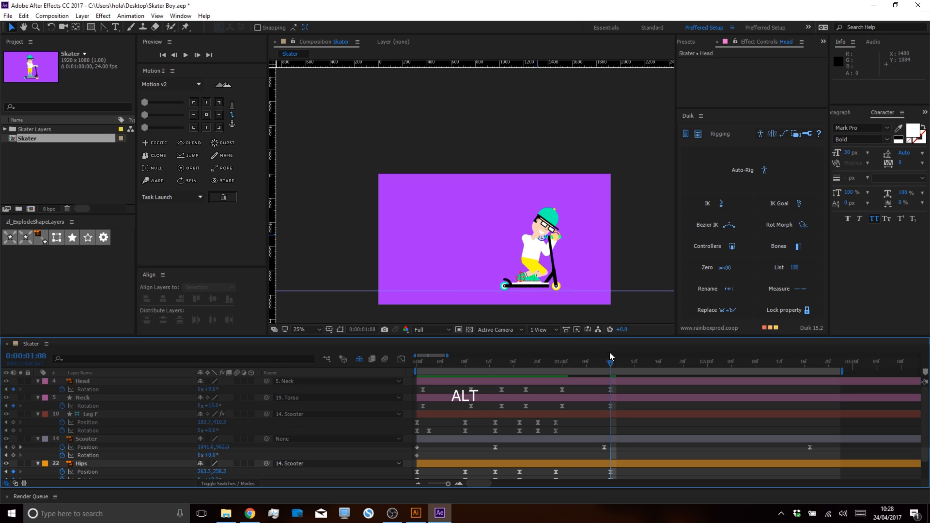
Clone the Head, Neck and Hips keyframes from 0:00:01:08 to 0:00:01:11 to hold the crouch pose.
left_click_drag(603, 363, 610, 383)
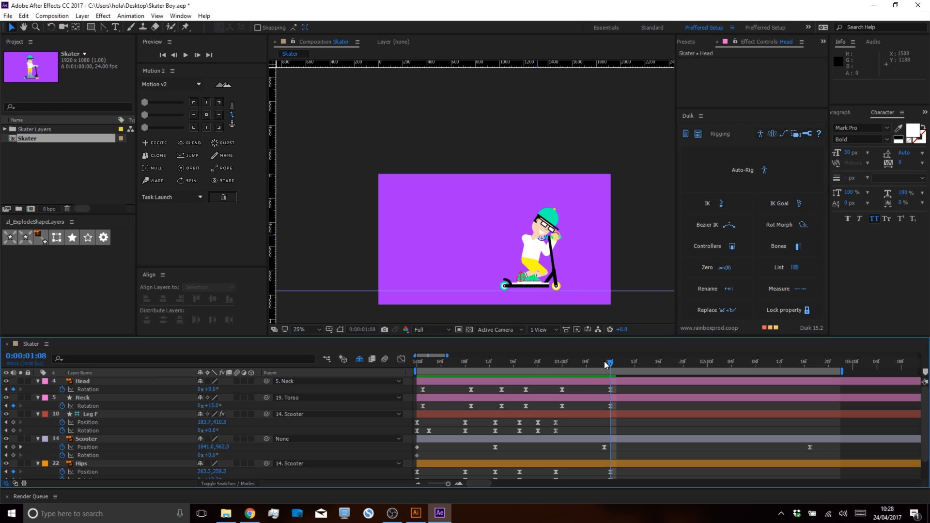
left_click(567, 272)
key("ctrl+Right")
key("ctrl+Right")
key("ctrl+Right")
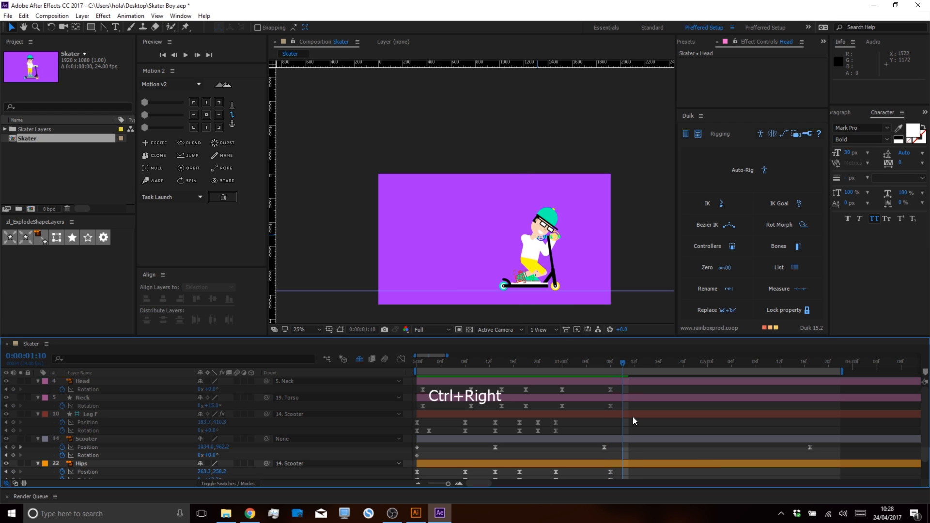
key("grave")
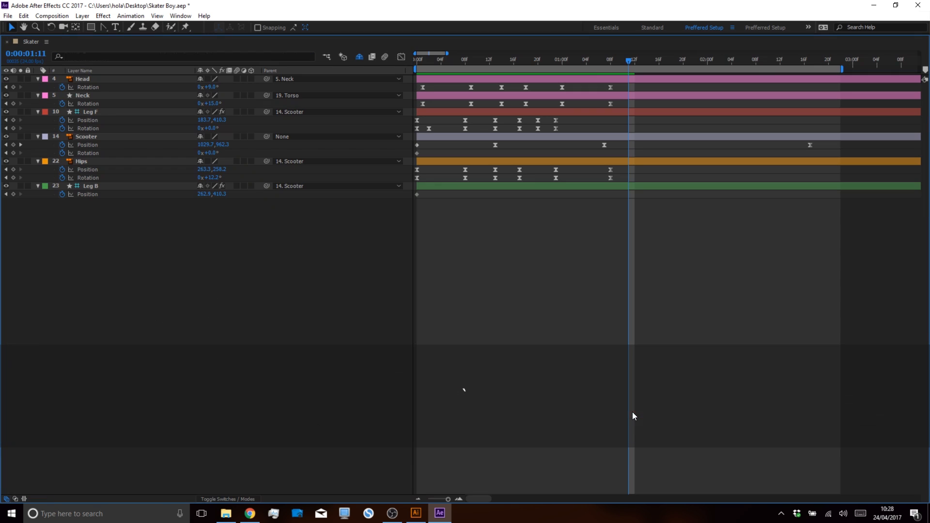
left_click_drag(604, 83, 618, 107)
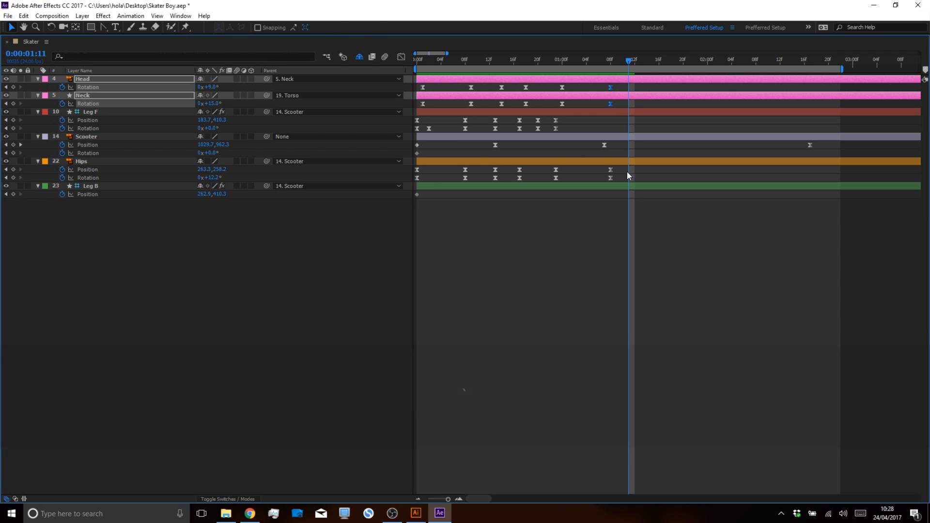
left_click_drag(618, 169, 606, 183)
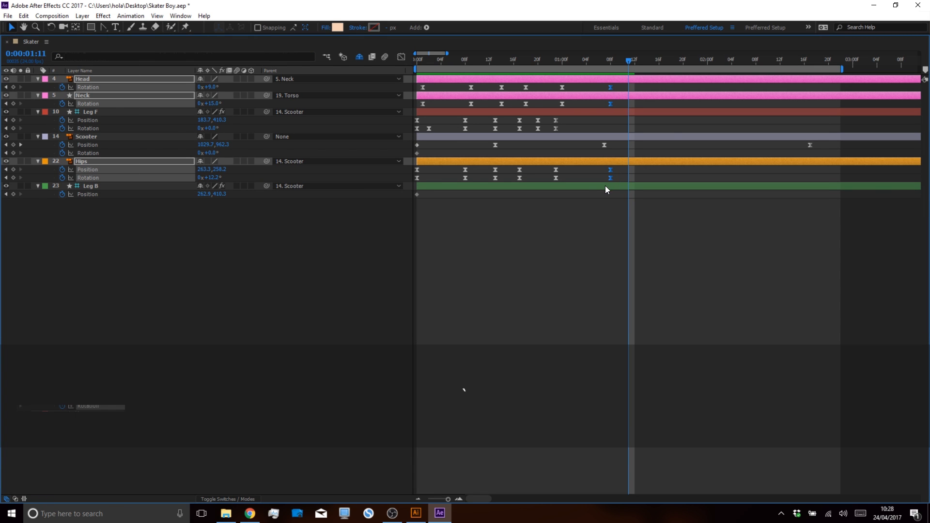
key("grave")
left_click(154, 155)
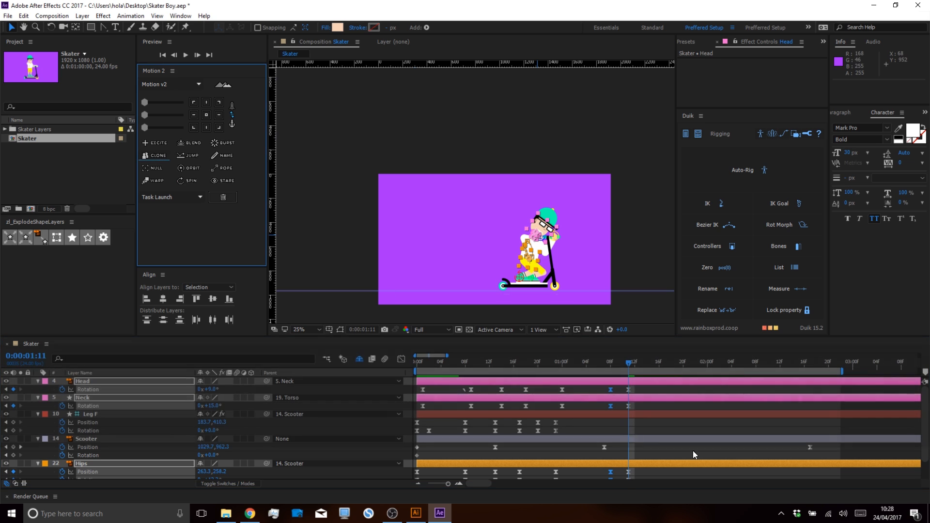
Convert the Head, Neck and Hips keyframes at 0:00:01:08 to hold keyframes.
right_click(609, 388)
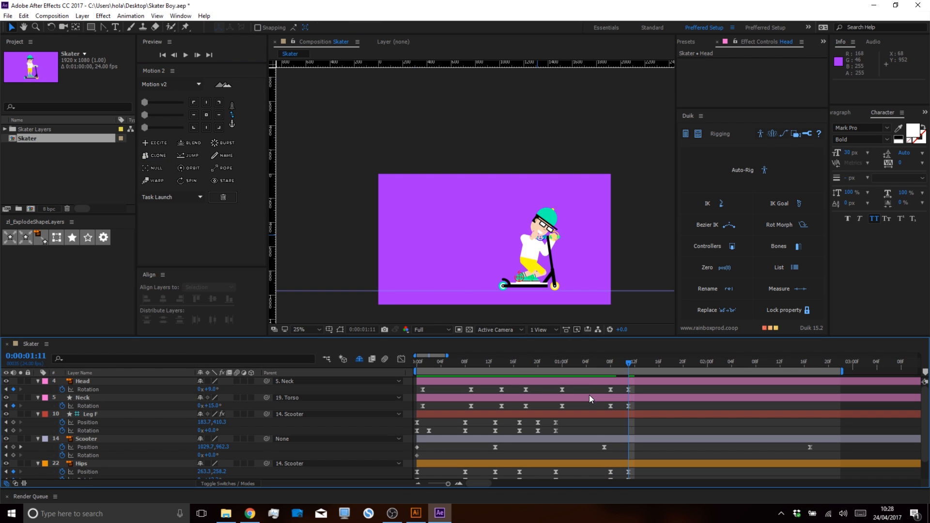
left_click_drag(614, 388, 606, 410)
left_click_drag(630, 466, 600, 466)
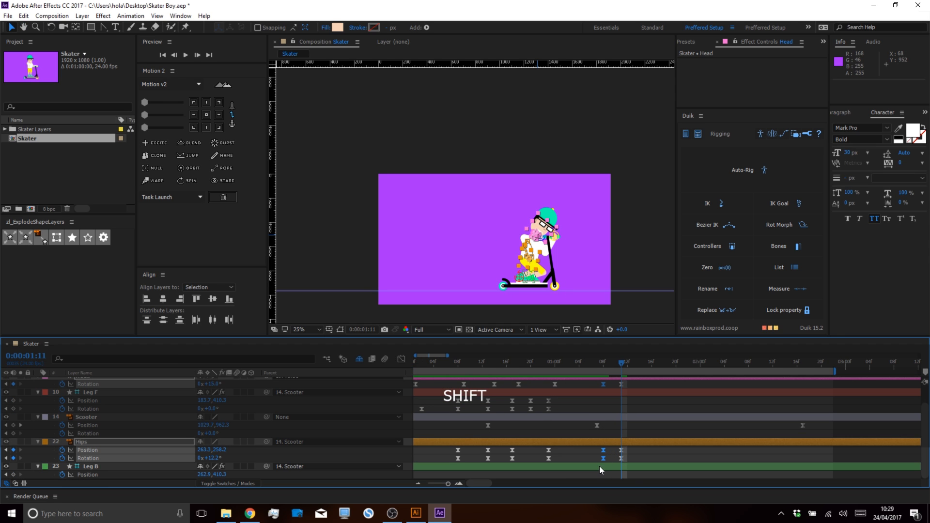
left_click(603, 450, "ctrl+alt")
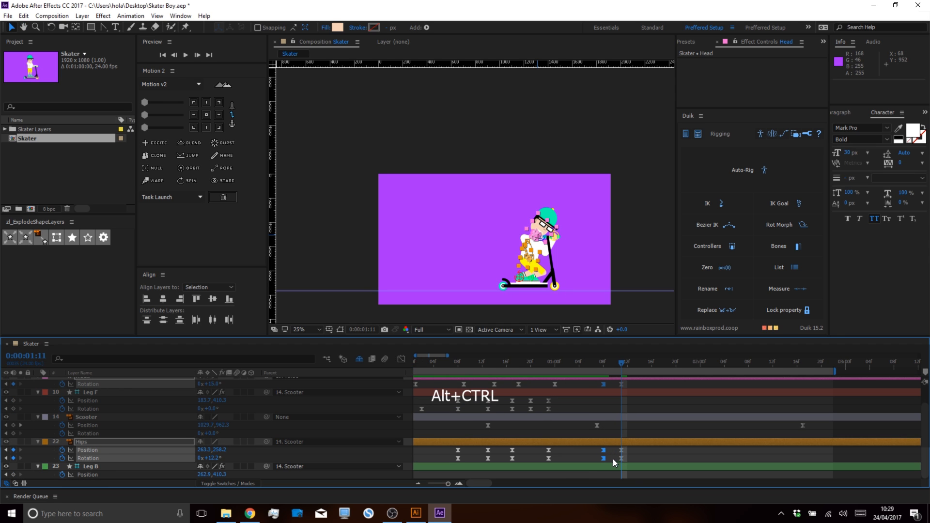
left_click(612, 461)
Check the Hips curves after 0:00:01:08 in the graph editor and preview the held crouch.
left_click(614, 370)
left_click_drag(606, 444, 600, 461)
left_click(401, 359)
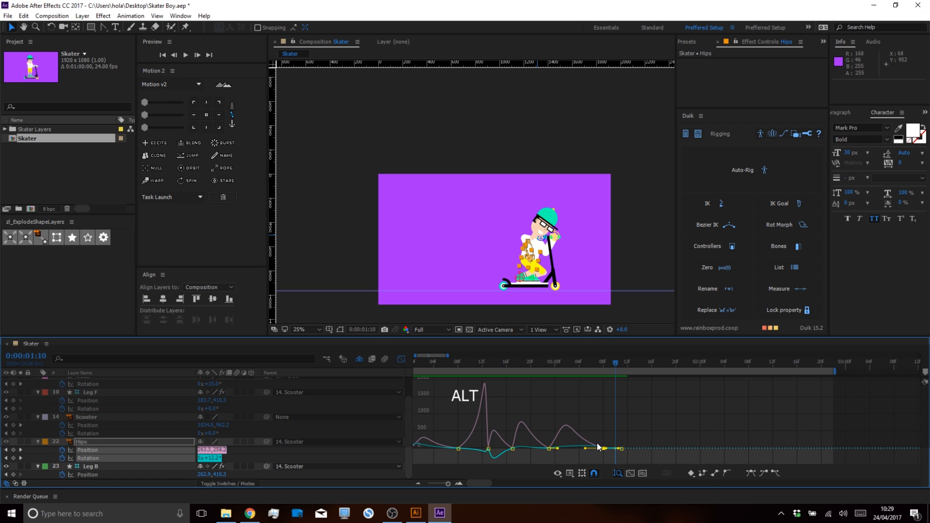
scroll(596, 442, "up", 5)
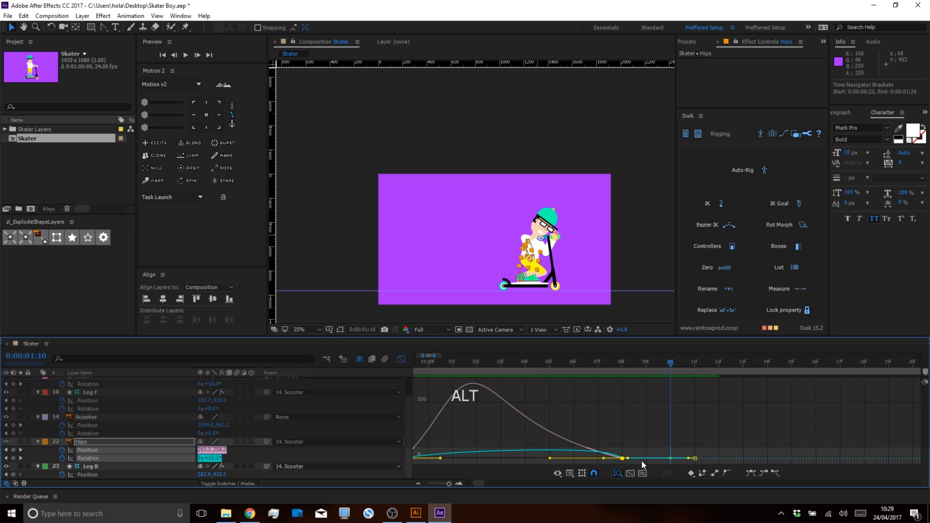
left_click(402, 359)
left_click(643, 378)
left_click_drag(664, 365, 700, 420)
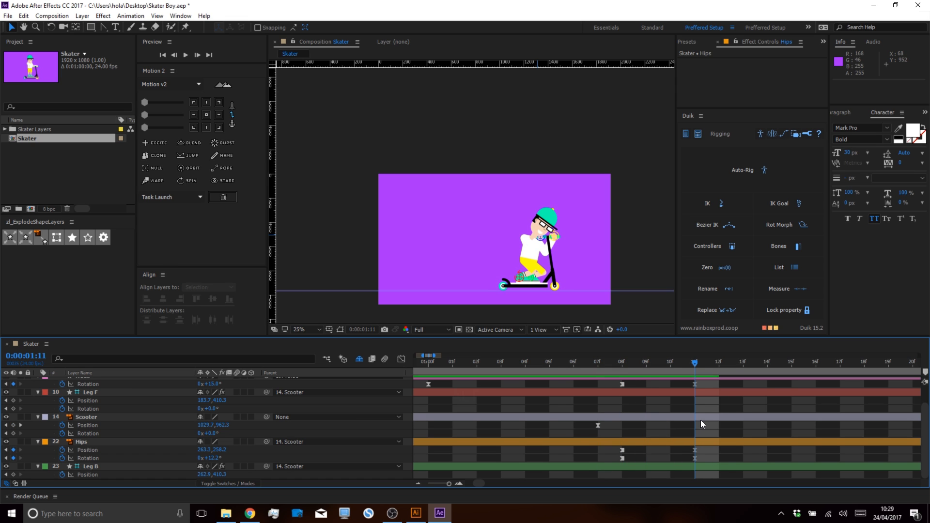
left_click_drag(690, 360, 620, 444)
key("space")
Straighten the skater at 0:00:01:14 by setting the Hips rotation to -25.8° and position to 201.3, 116.2.
left_click_drag(644, 361, 715, 369)
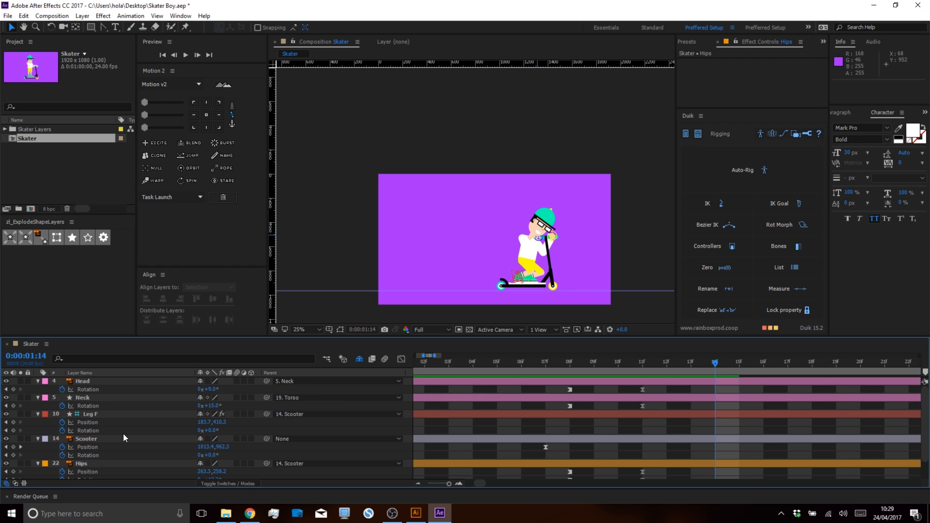
scroll(123, 434, "down", 2)
scroll(123, 431, "up", 2)
scroll(123, 431, "down", 1)
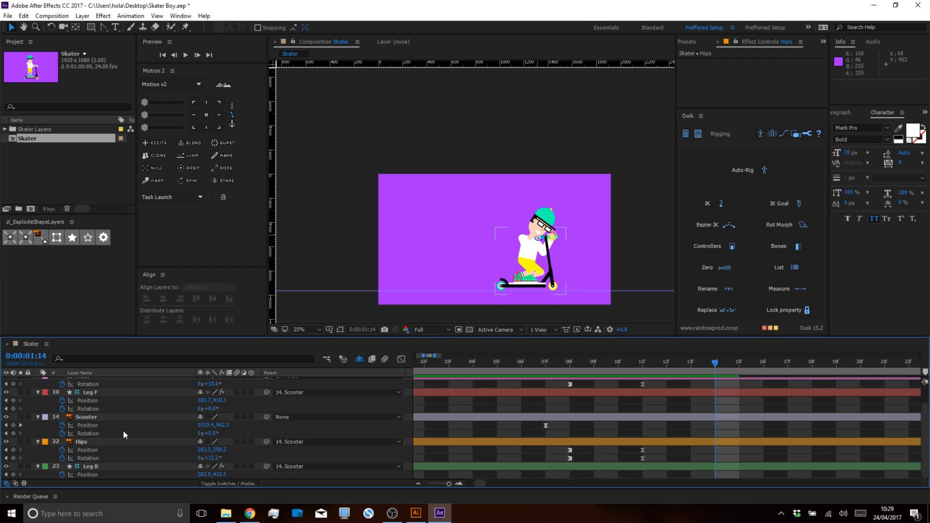
left_click_drag(212, 459, 190, 449)
scroll(511, 249, "up", 2)
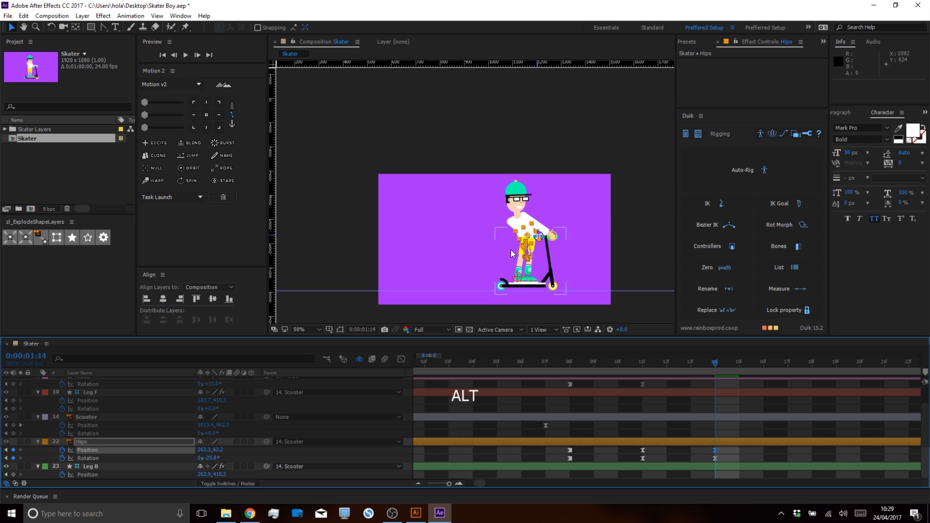
mouse_move(205, 449)
left_mouse_down()
mouse_move(169, 452)
mouse_move(246, 449)
mouse_move(218, 449)
left_mouse_up()
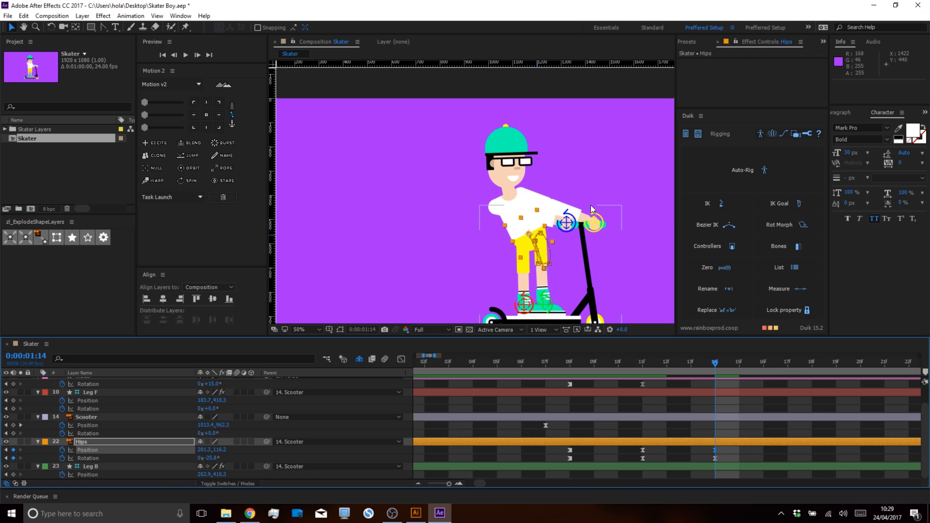
Tilt the skater's head back at 0:00:01:14 by setting Neck rotation to -11° and Head rotation to -22°.
scroll(115, 413, "up", 1)
left_click_drag(213, 406, 196, 392)
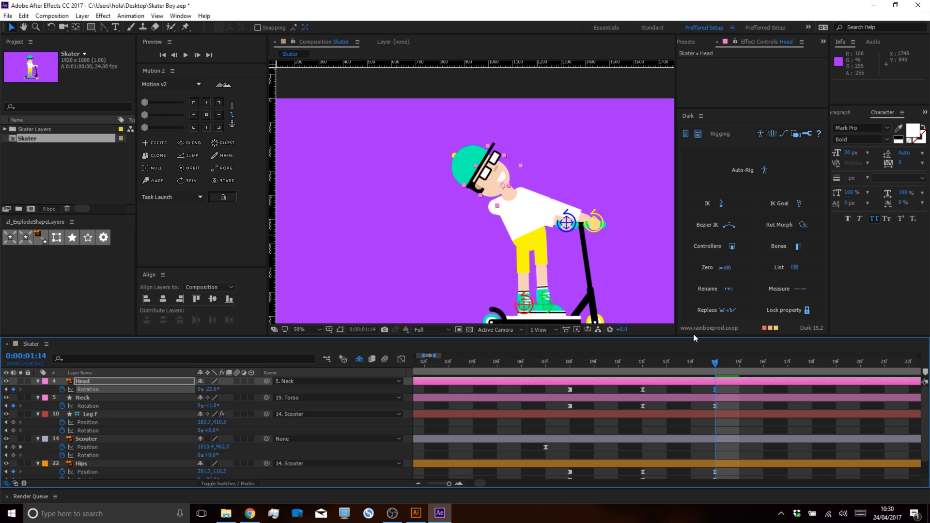
left_click(745, 407)
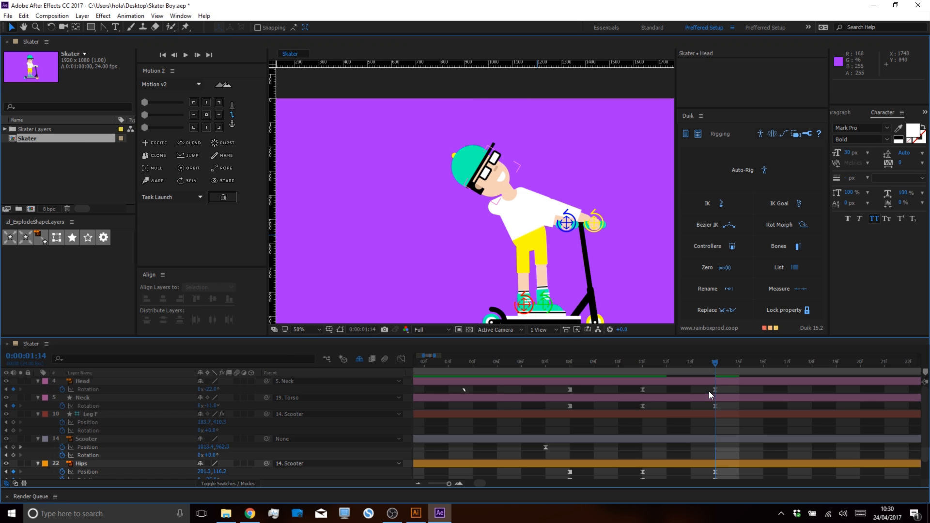
Reshape the Head, Neck and Hips speed curves between 0:00:01:11 and 0:00:01:14 to start fast and slow down gradually.
key("grave")
left_click_drag(697, 90, 724, 194)
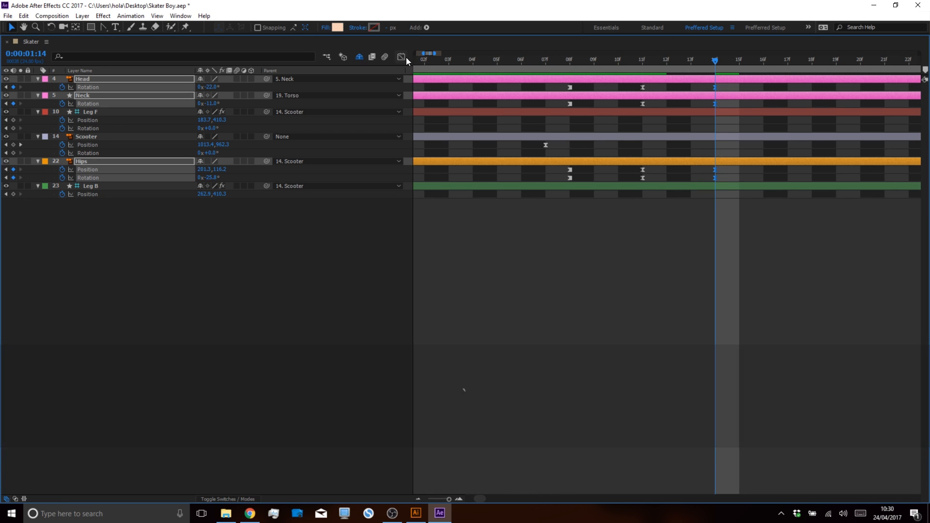
key("shift+F3")
left_click_drag(661, 390, 626, 423)
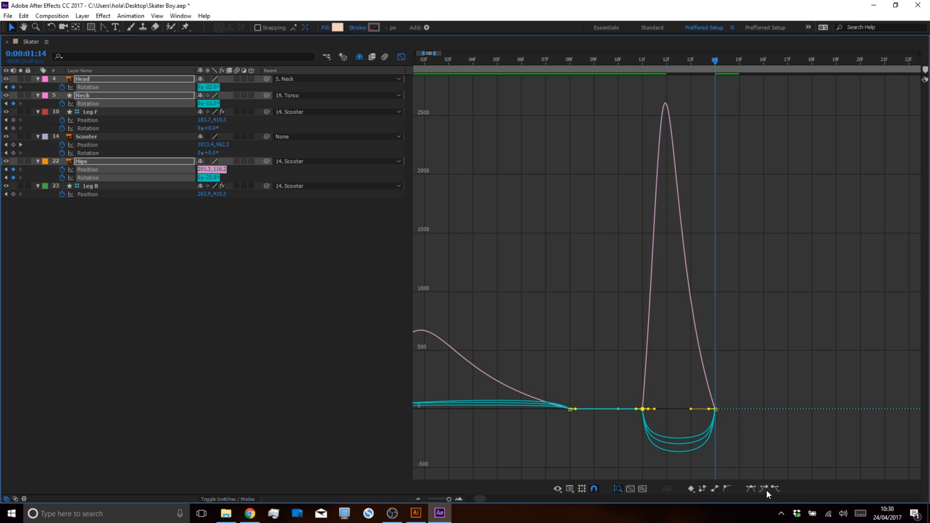
left_click(753, 487)
left_click_drag(730, 357, 701, 414)
left_click(753, 488)
left_click_drag(619, 427, 649, 384)
left_click_drag(764, 357, 683, 384)
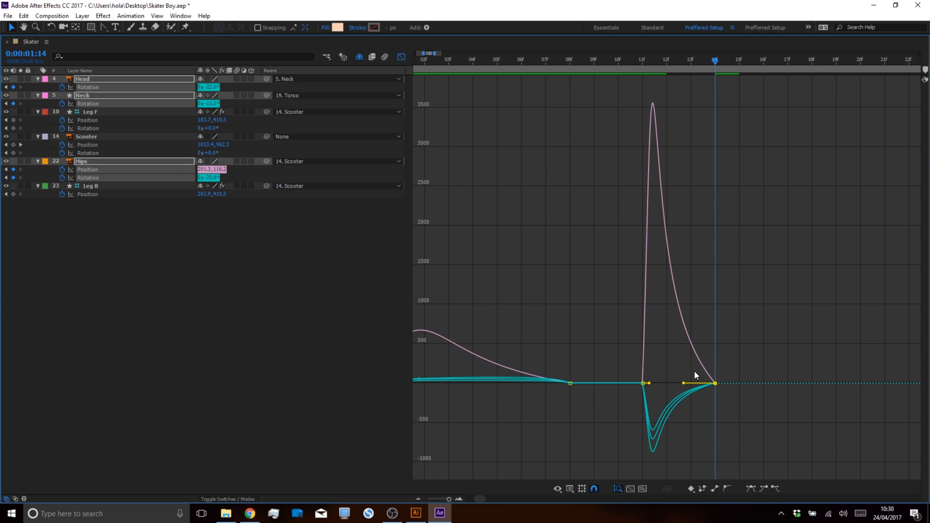
key("grave")
left_click_drag(710, 362, 698, 378)
left_click(401, 359)
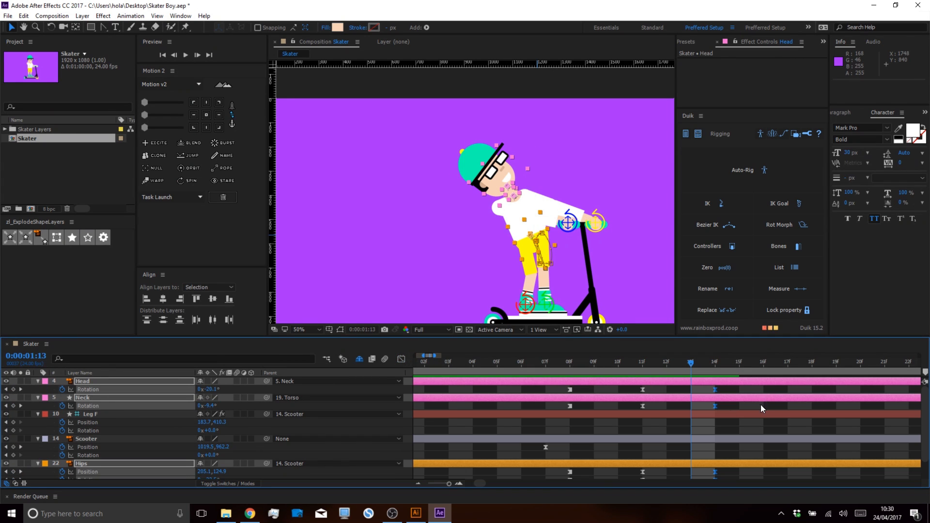
Add position and rotation keyframes to the Scooter layer at 0:00:01:11.
left_click(678, 426)
key("j")
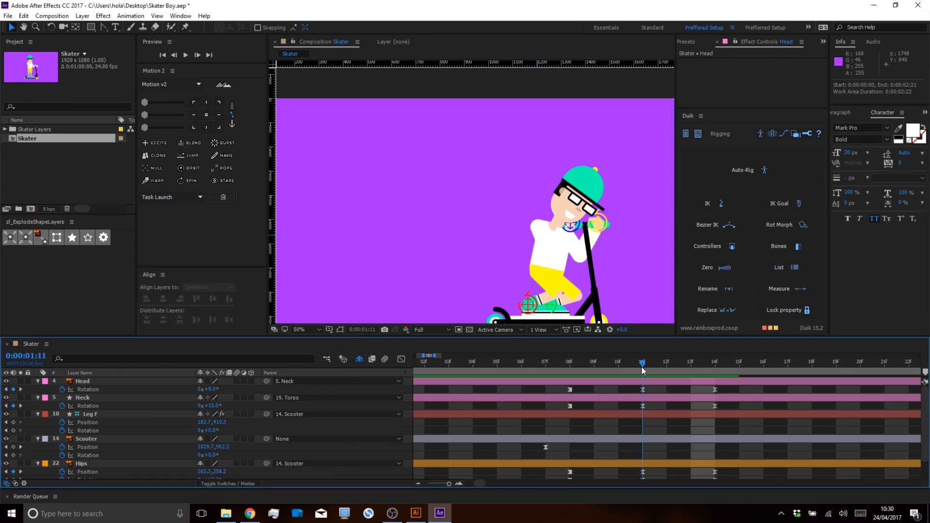
left_click(13, 446)
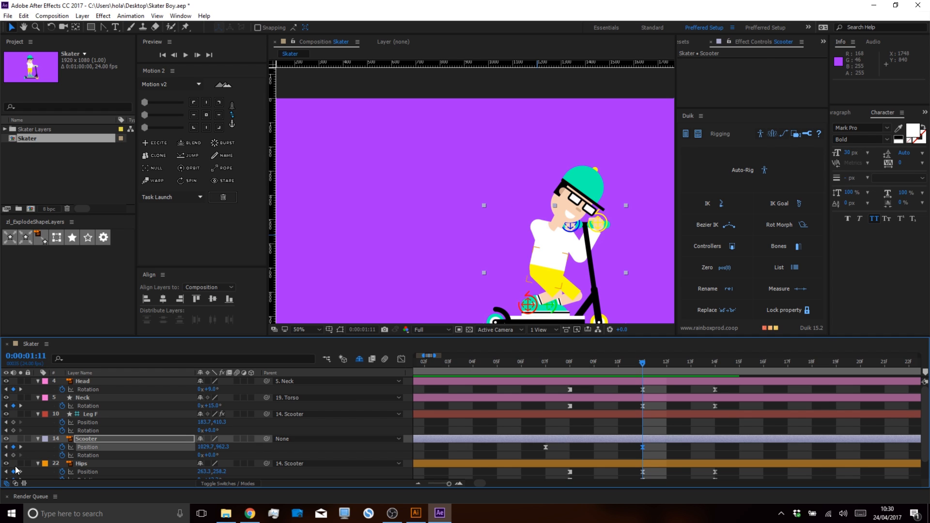
left_click(13, 455)
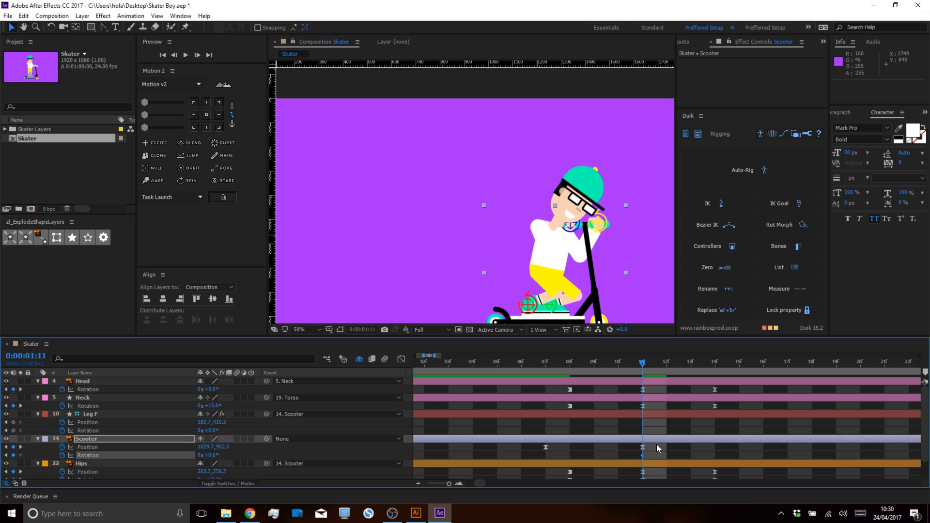
Lift the scooter into a jump at 0:00:01:14 by setting its rotation to -13.7° and position to 1013.4, 799.2.
key("k")
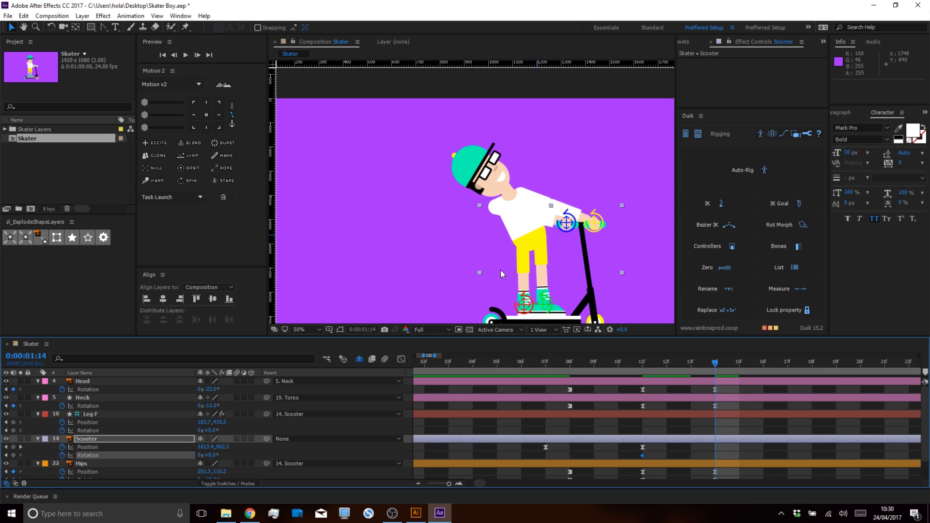
key("alt")
scroll(501, 270, "down", 2)
left_click_drag(209, 452, 135, 458)
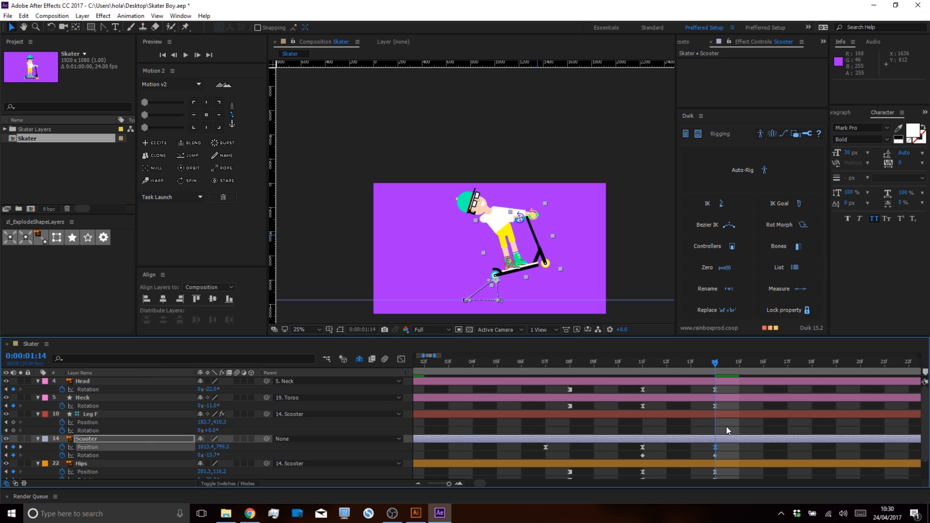
left_click(703, 429)
left_click_drag(718, 359, 717, 432)
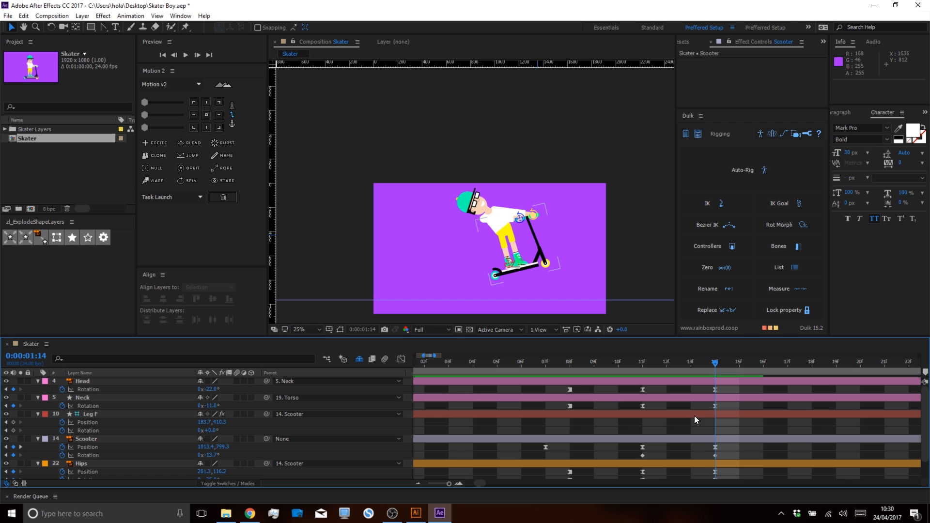
Separate the Scooter layer's Position into X and Y dimensions.
scroll(784, 446, "down", 2, "alt")
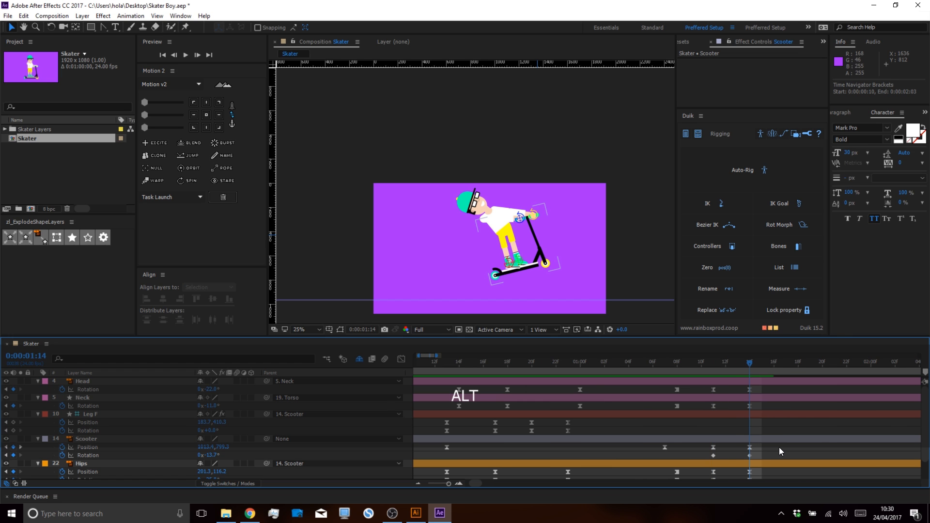
left_click_drag(780, 446, 608, 444)
left_click(103, 424)
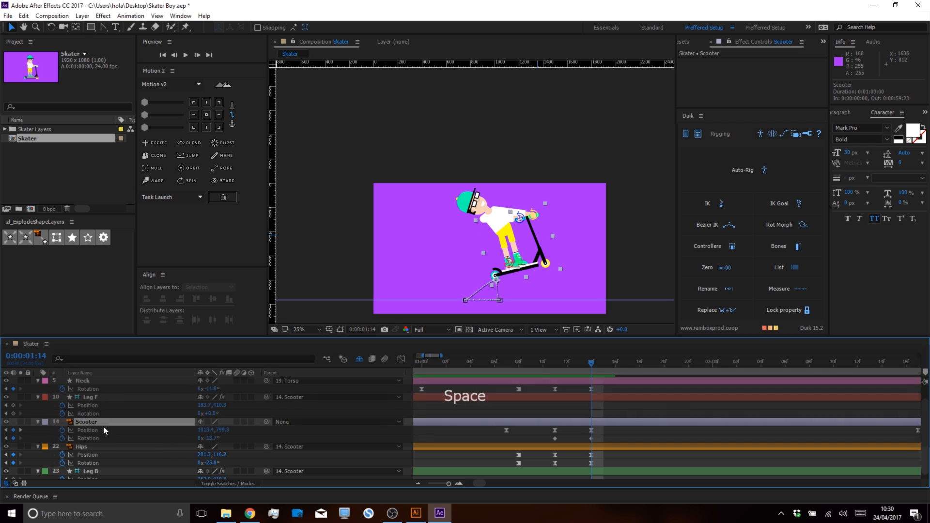
left_click(103, 432)
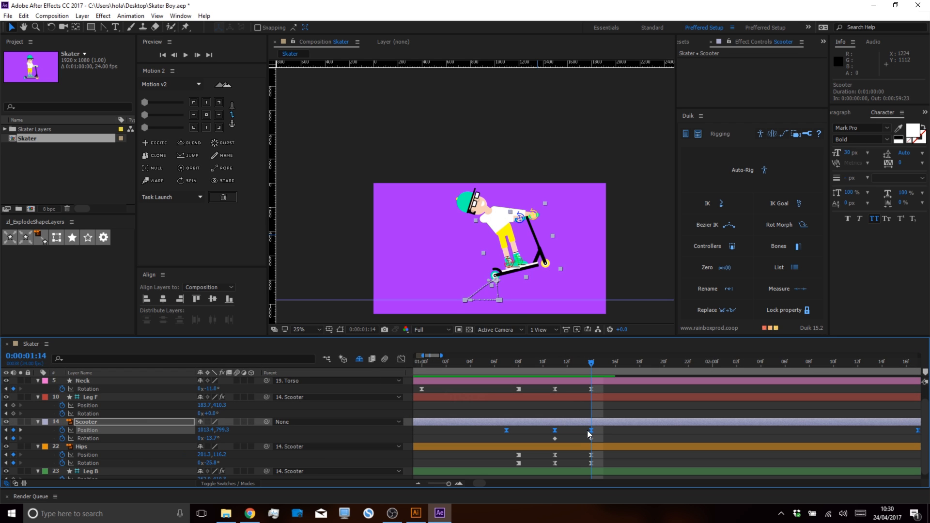
right_click(91, 433)
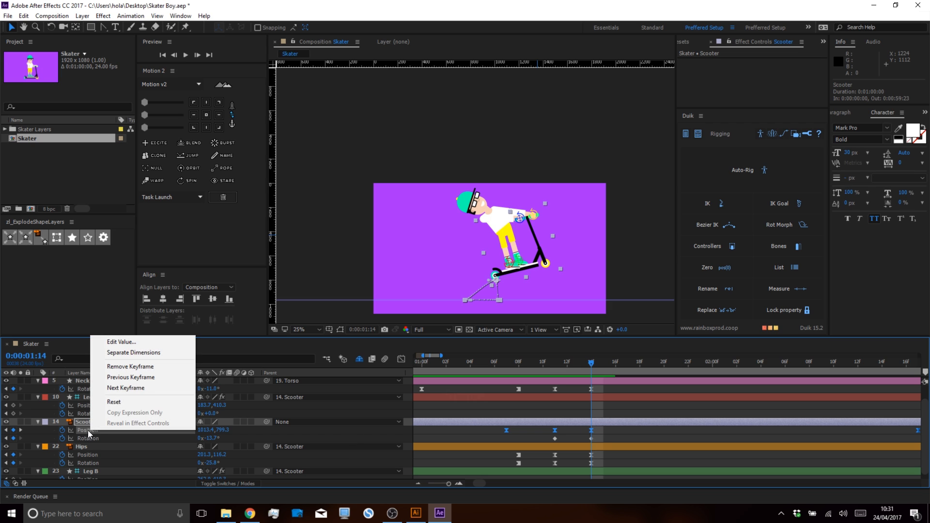
left_click(129, 353)
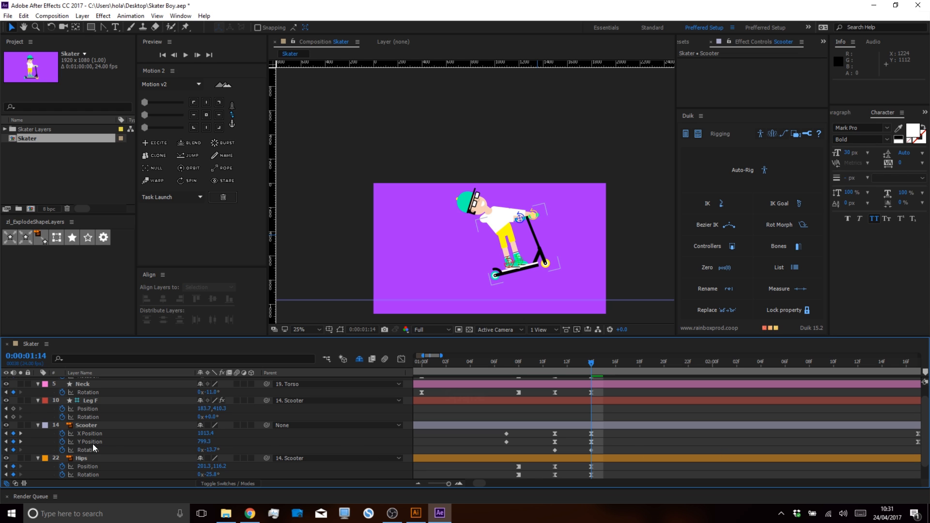
Delete the Scooter's last Y Position keyframe and the one before 0:00:00:14.
key("minus")
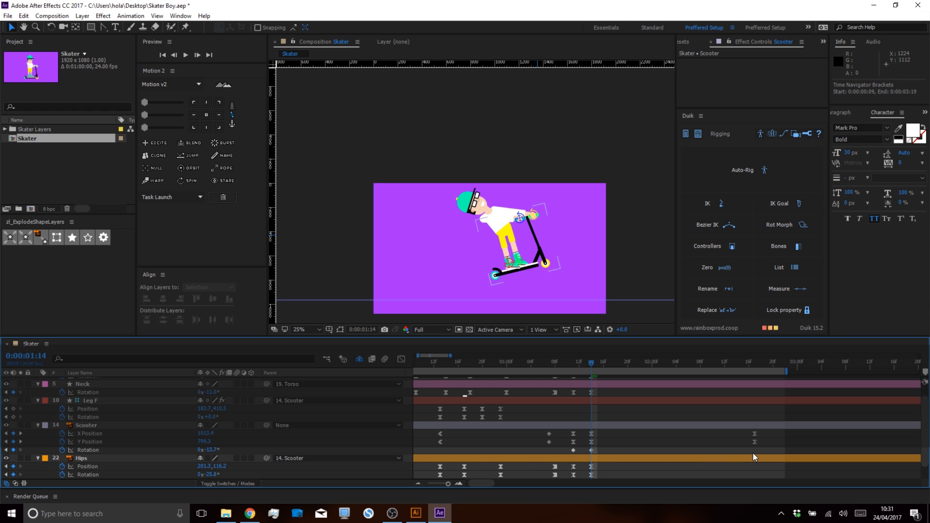
left_click(754, 441)
left_click_drag(444, 440, 433, 444)
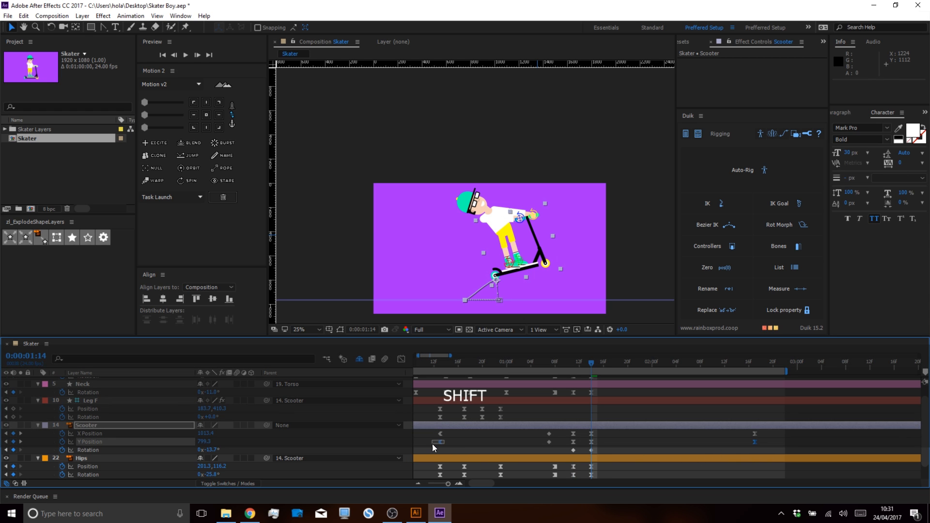
key("BackSpace")
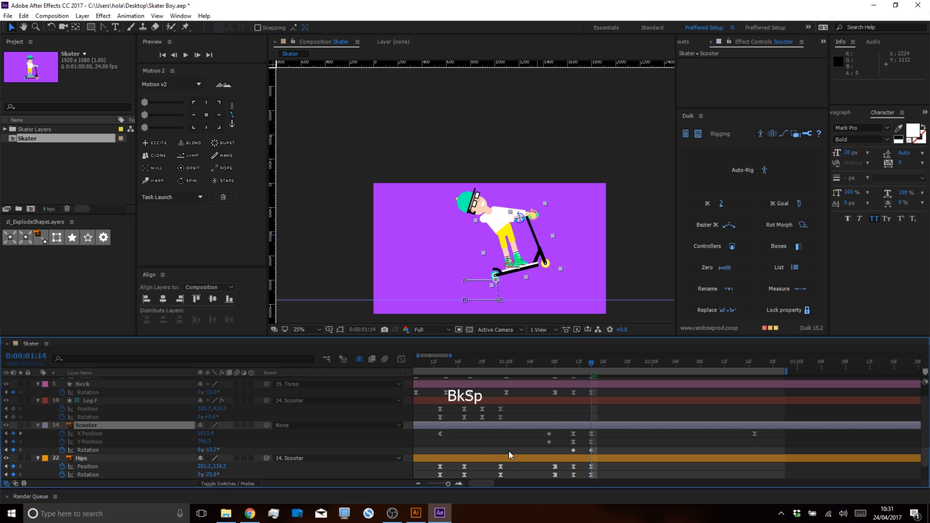
Delete the Scooter's X Position keyframes at 0:00:01:11 and 0:00:01:14, and preview the animation.
left_click(600, 435)
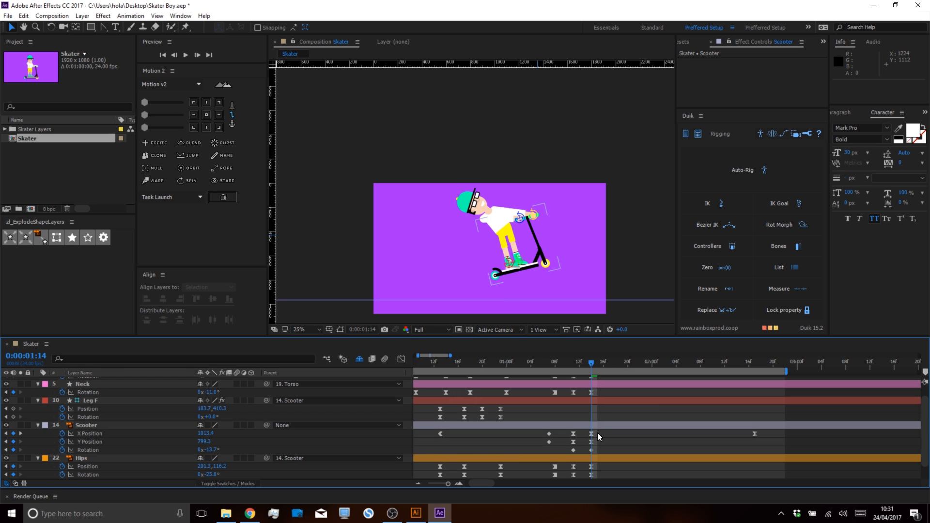
left_click(590, 434)
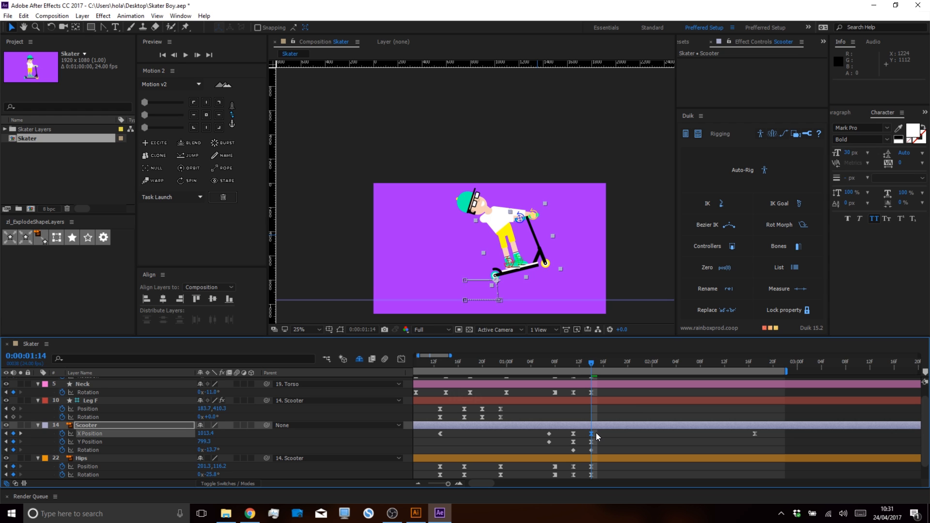
left_click(585, 438)
left_click_drag(569, 436, 570, 439)
key("BackSpace")
key("space")
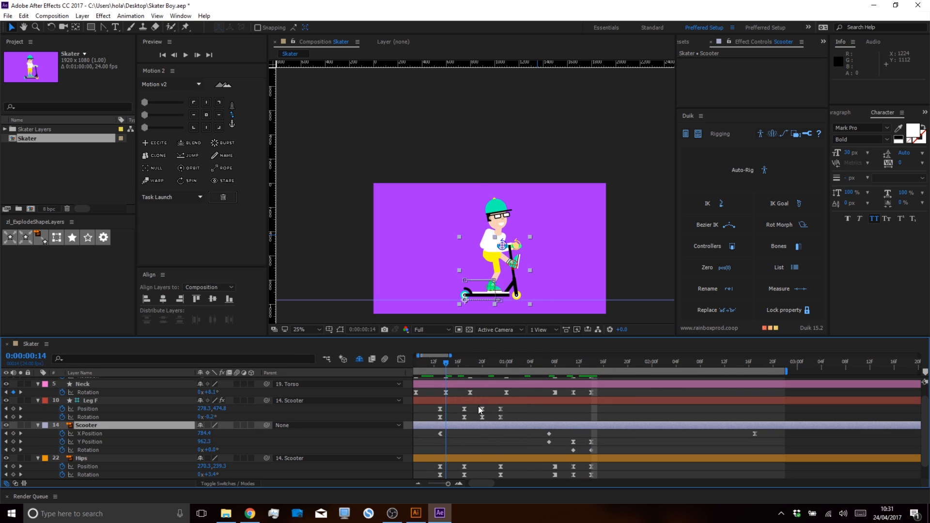
Apply Easy Ease to all the Scooter's X Position keyframes in the graph editor.
left_click(548, 433)
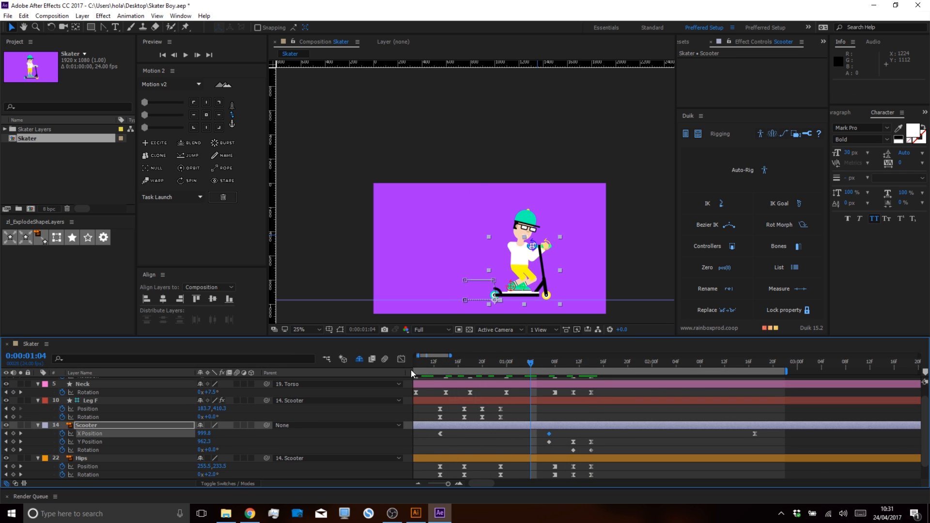
key("shift+F3")
left_click_drag(418, 382, 781, 474)
left_click(750, 473)
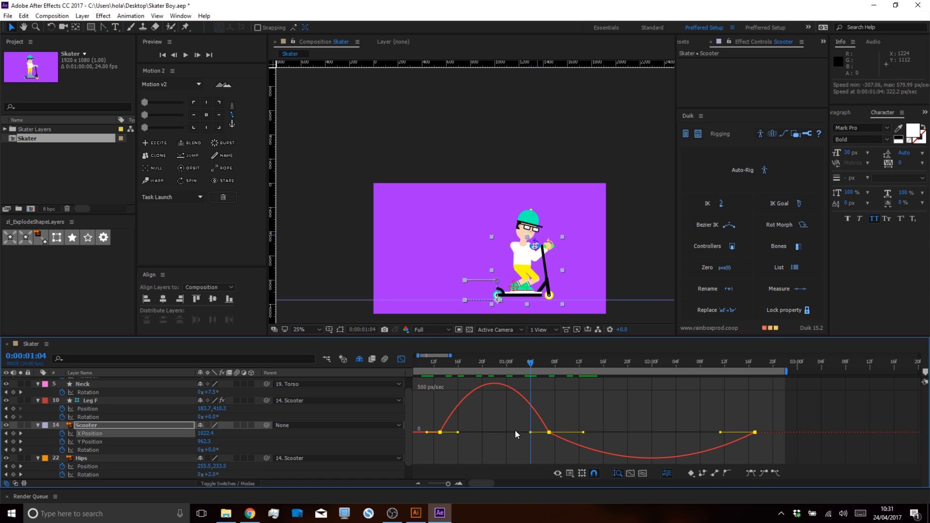
Lengthen the easing on both sides of the Scooter's middle X Position keyframe in the speed graph, and return to the keyframe view.
left_click_drag(576, 413, 518, 444)
left_click_drag(583, 433, 605, 429)
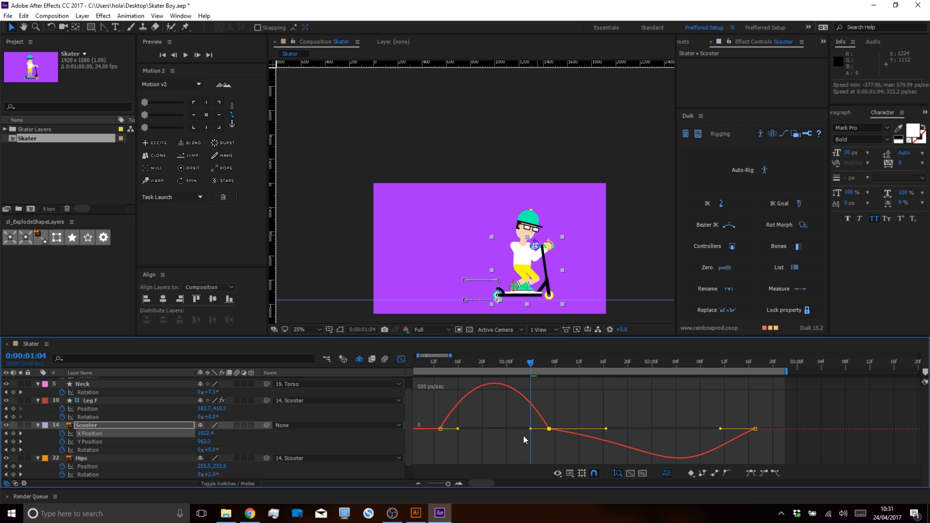
left_click_drag(531, 430, 517, 430)
left_click_drag(673, 422, 708, 435)
left_click(101, 442)
left_click(401, 359)
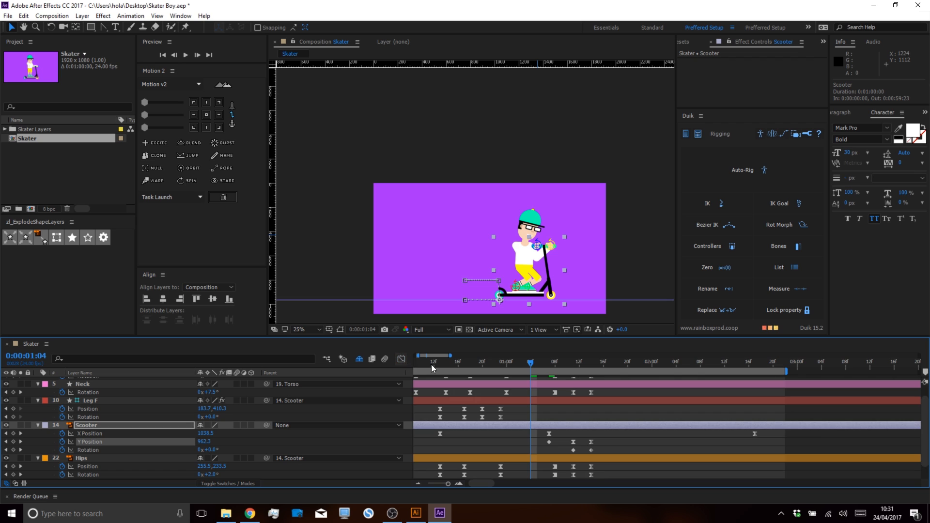
Copy the Scooter's Y Position and Rotation keyframes from 0:00:01:11 and paste them at 0:00:01:18.
left_click_drag(530, 367, 618, 388)
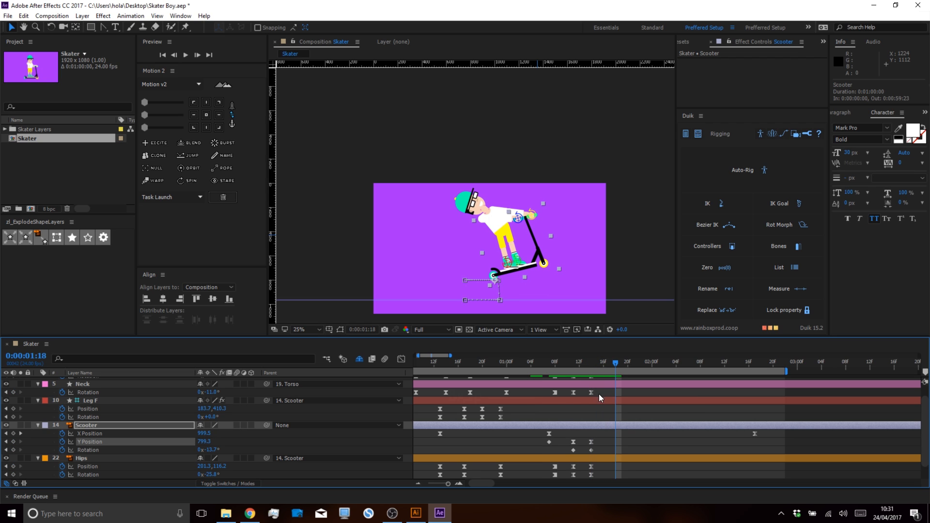
left_click(573, 450, "shift")
key("ctrl+c")
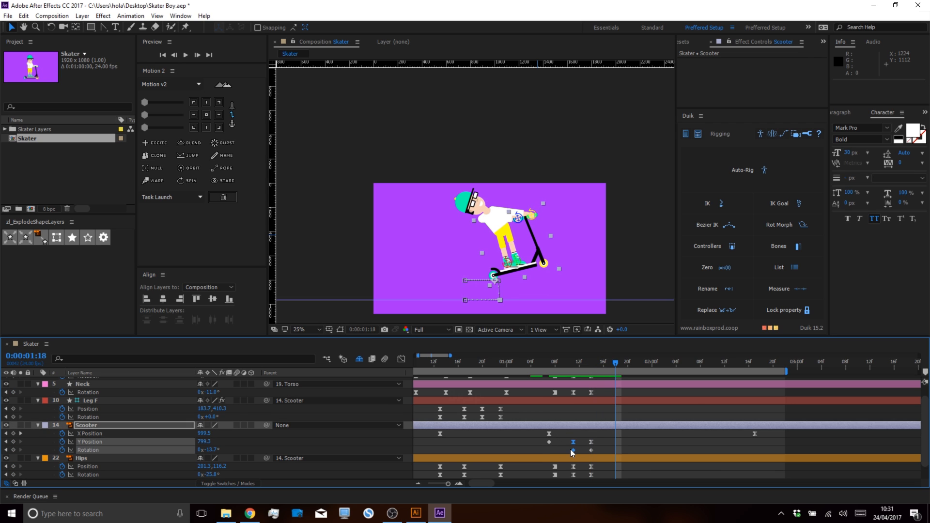
key("ctrl+v")
left_click(667, 446)
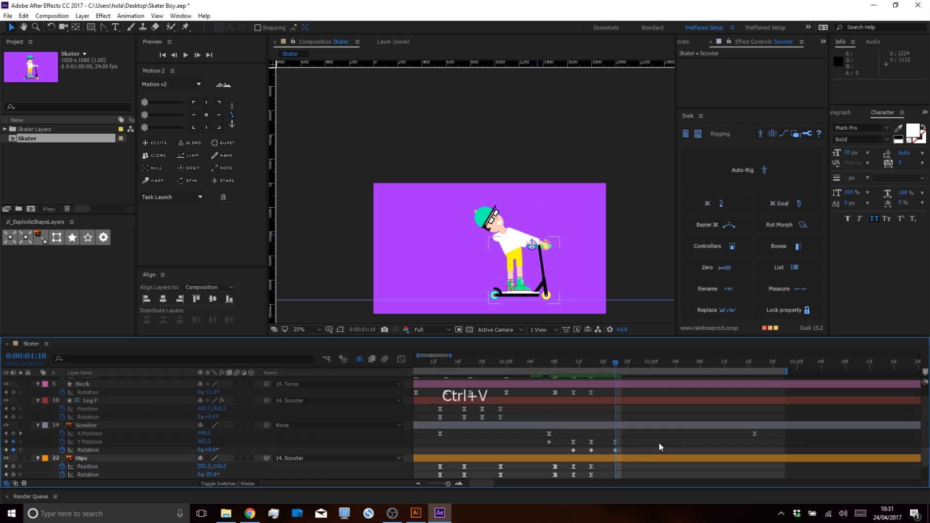
Paste a copy of the Scooter's 0:00:01:14 Rotation keyframe at 0:00:01:17 and set its rotation to about -24.5°.
scroll(621, 435, "up", 4, "alt")
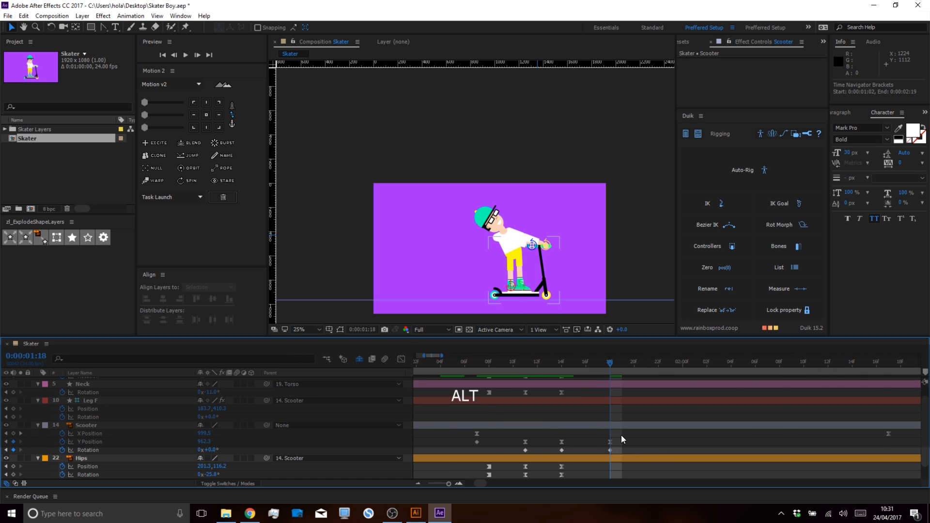
left_click(603, 364)
left_click(520, 450)
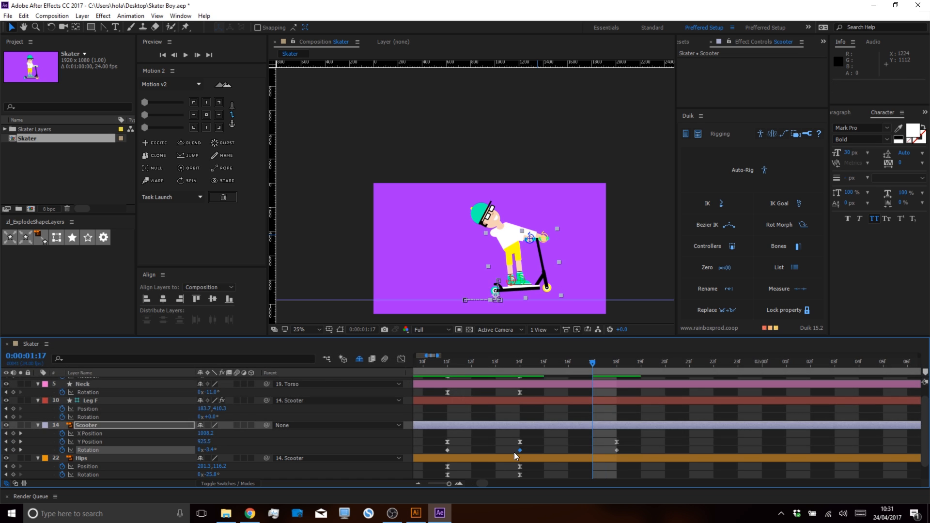
key("ctrl+c")
key("ctrl+v")
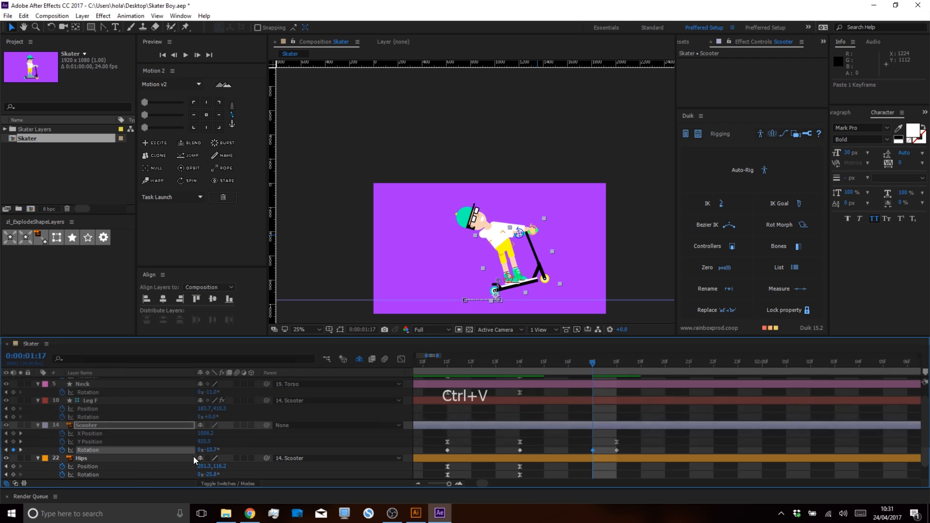
left_click_drag(207, 449, 160, 451)
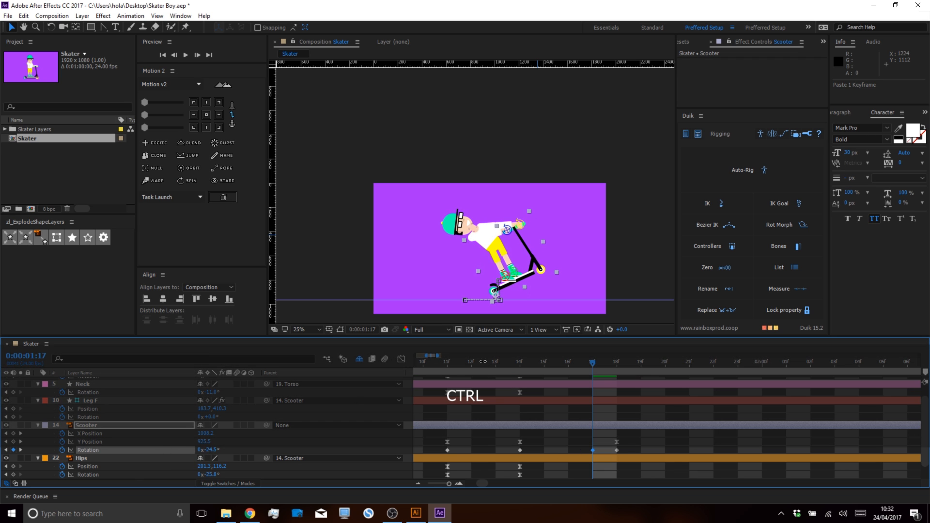
Move the Scooter's last two Rotation keyframes to 0:00:01:18 and 0:00:01:20, and check the landing pose.
scroll(497, 282, "up", 2)
mouse_move(623, 447)
left_mouse_down()
mouse_move(589, 453)
mouse_move(616, 450)
left_mouse_up()
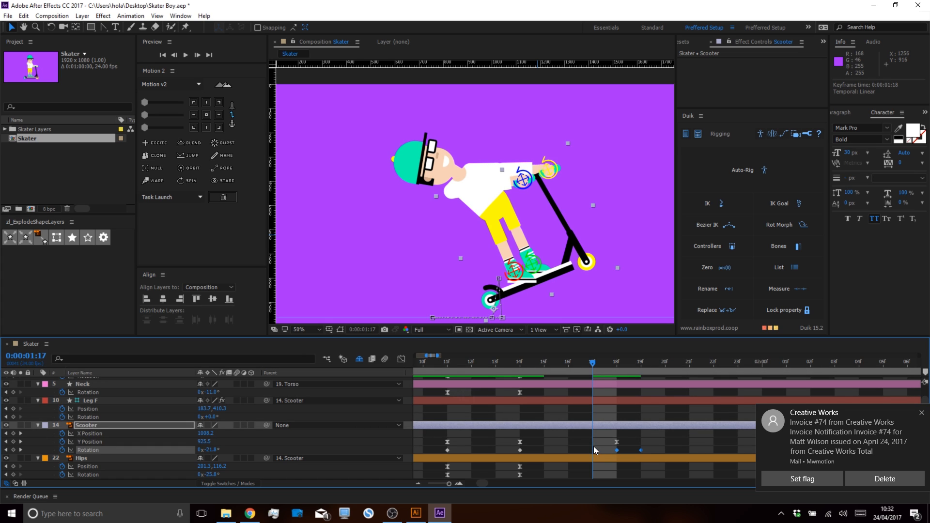
left_click(596, 436)
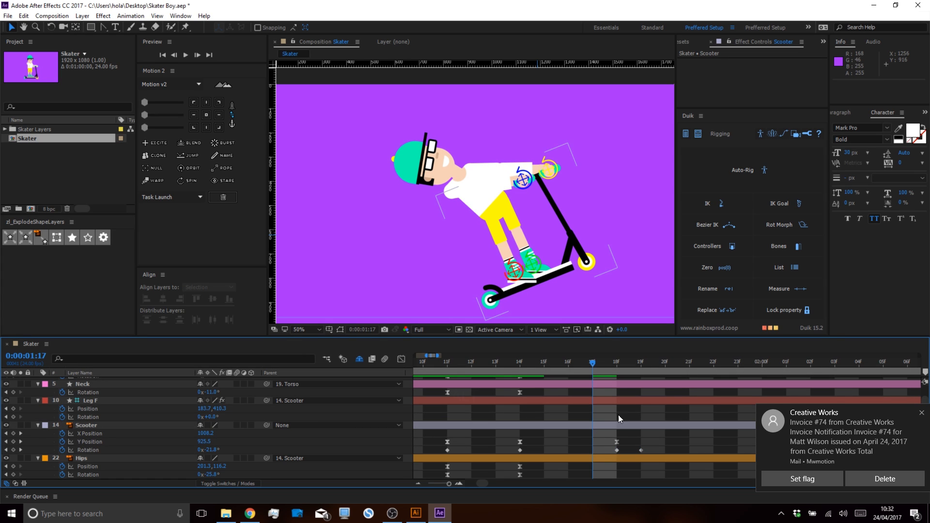
left_click(921, 412)
left_click_drag(594, 367, 617, 374)
key("space")
key("space")
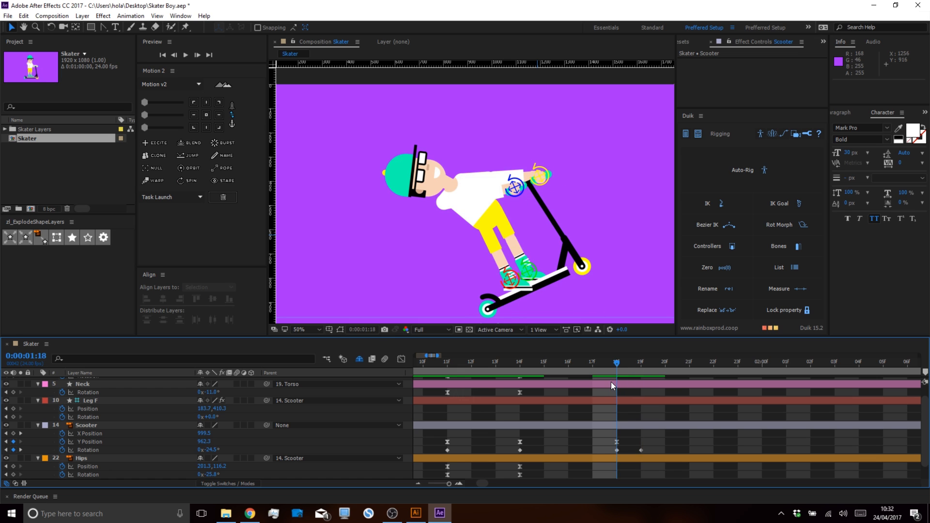
left_click_drag(639, 450, 655, 450)
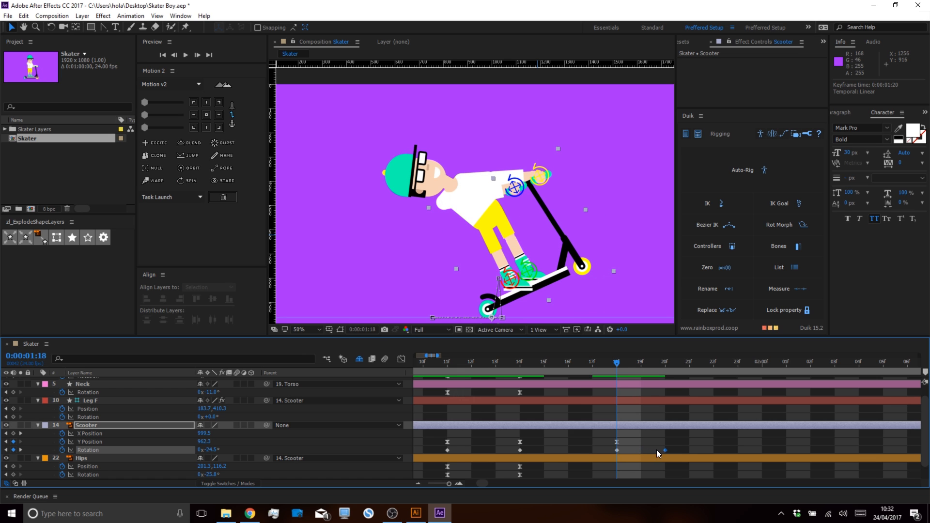
Apply Easy Ease to all the Scooter's Rotation keyframes in the graph editor.
left_click(401, 359)
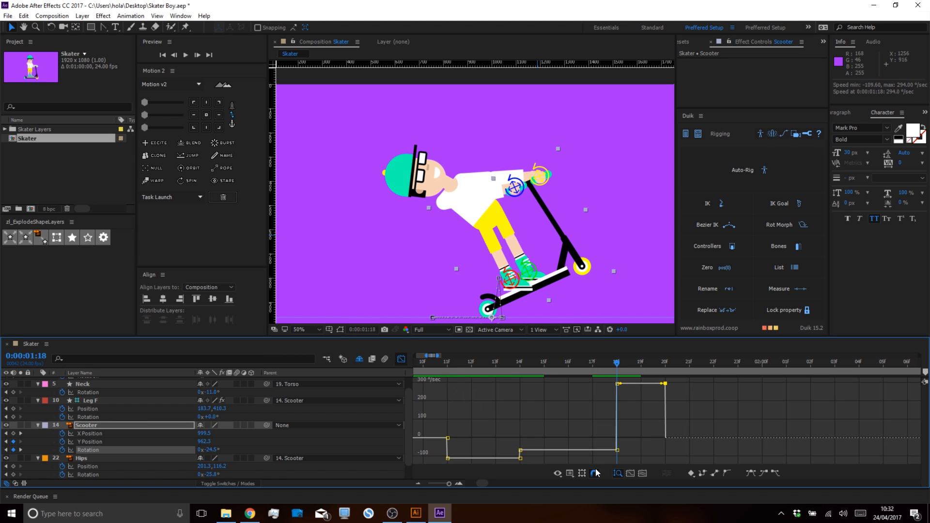
left_click_drag(459, 457, 441, 459)
left_click(750, 473)
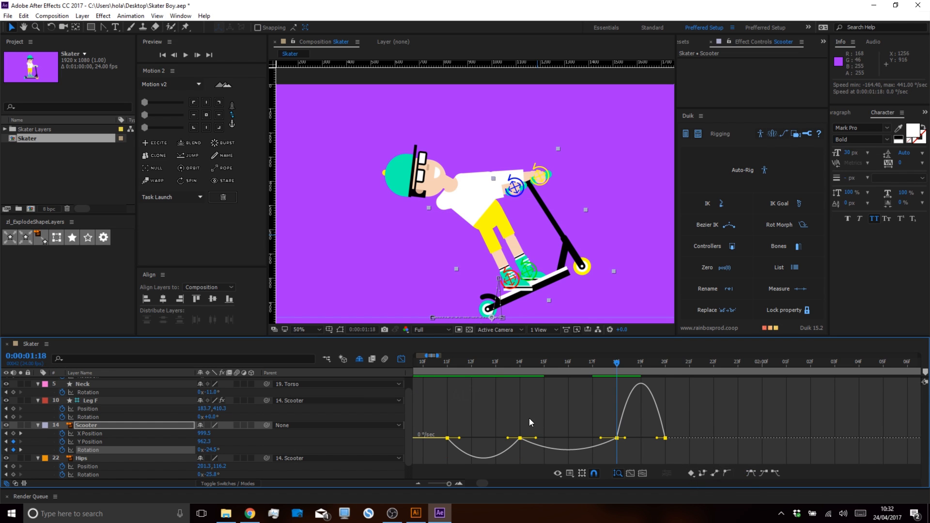
Lengthen the easing around the Scooter's 0:00:01:14 Rotation keyframe and shorten it at 0:00:01:11 and going into 0:00:01:18.
left_click(516, 364)
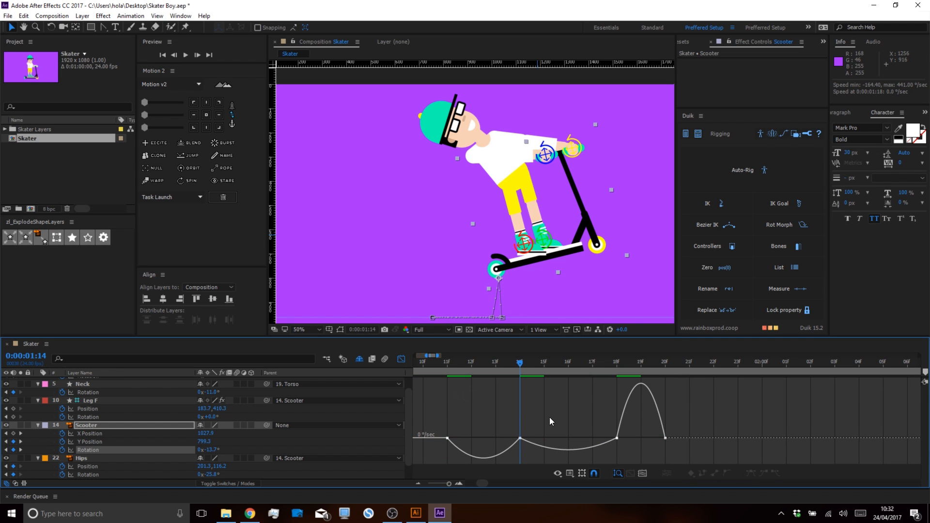
left_click_drag(536, 438, 490, 437)
left_click_drag(516, 361, 463, 399)
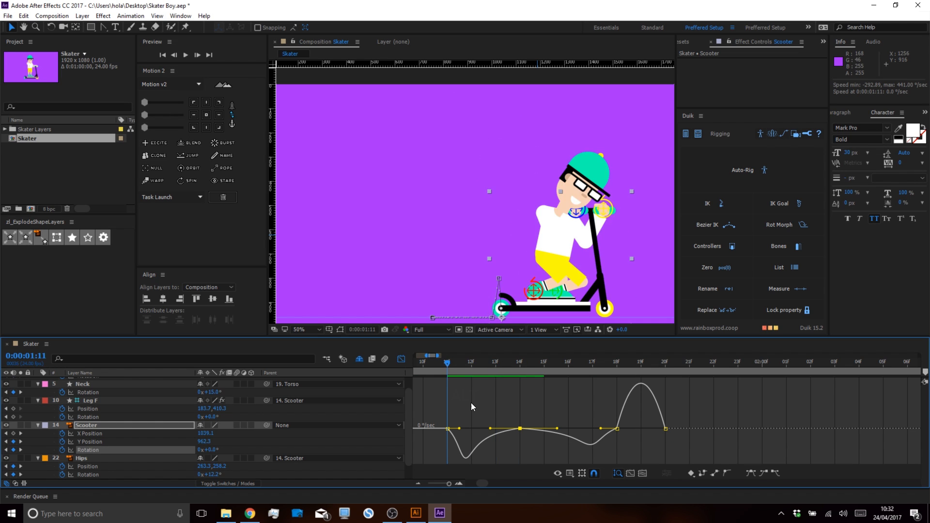
left_click_drag(443, 438, 453, 428)
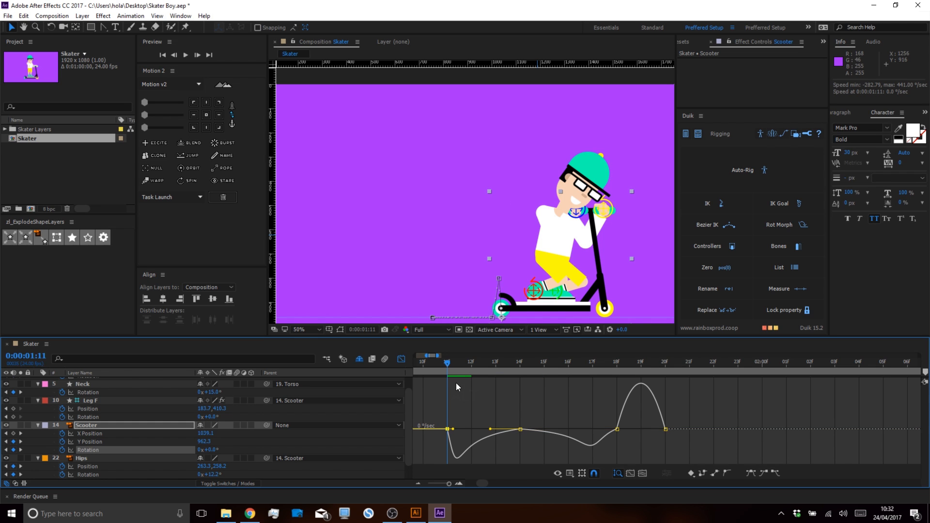
mouse_move(448, 364)
left_mouse_down()
mouse_move(563, 370)
mouse_move(632, 388)
mouse_move(517, 396)
mouse_move(612, 402)
mouse_move(630, 444)
mouse_move(608, 430)
mouse_move(651, 430)
left_mouse_up()
left_click_drag(649, 377, 612, 383)
Apply Easy Ease to the Scooter's Y Position keyframes at 0:00:01:11, 0:00:01:14 and 0:00:01:18.
left_click(86, 442)
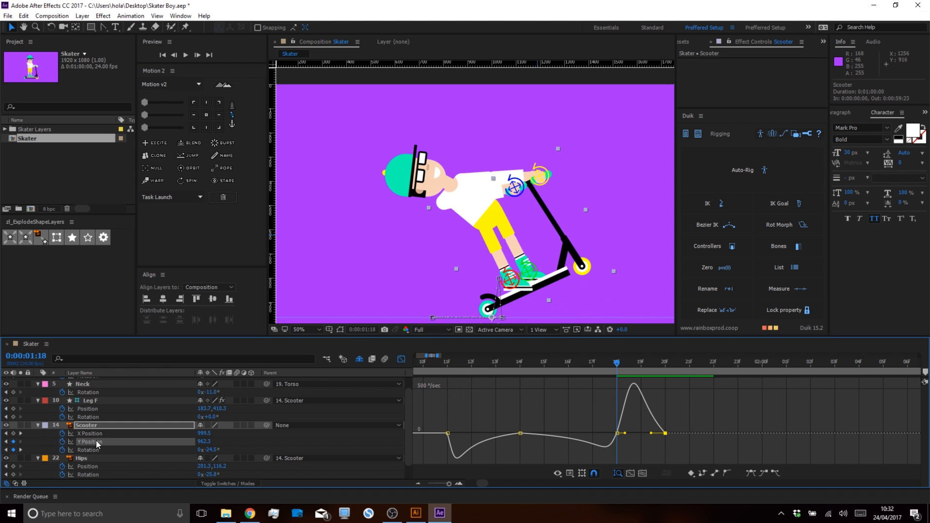
left_click_drag(644, 394, 442, 443)
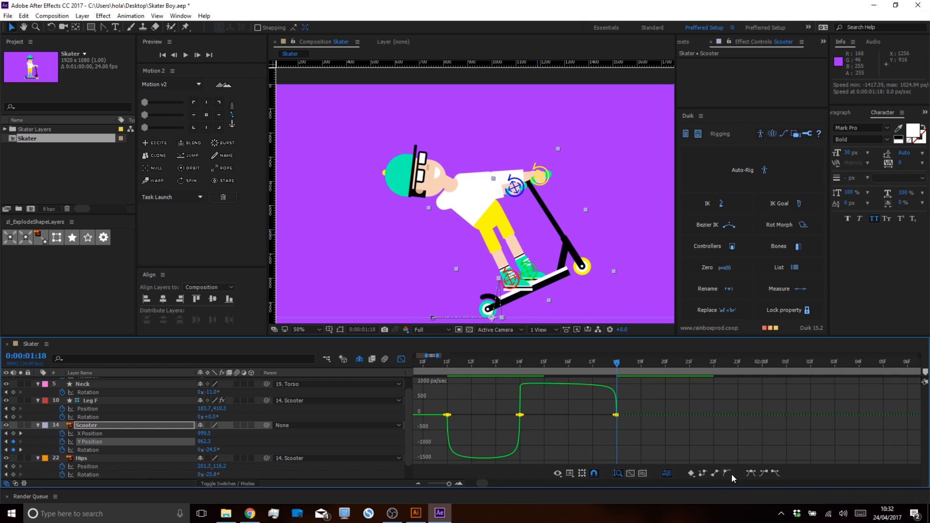
left_click(750, 474)
Lengthen the Y Position easing around 0:00:01:14 and shorten it leaving 0:00:01:11 and entering 0:00:01:18 for a floating jump.
left_click_drag(535, 416, 558, 418)
left_click_drag(544, 397, 489, 422)
left_click_drag(459, 399, 437, 425)
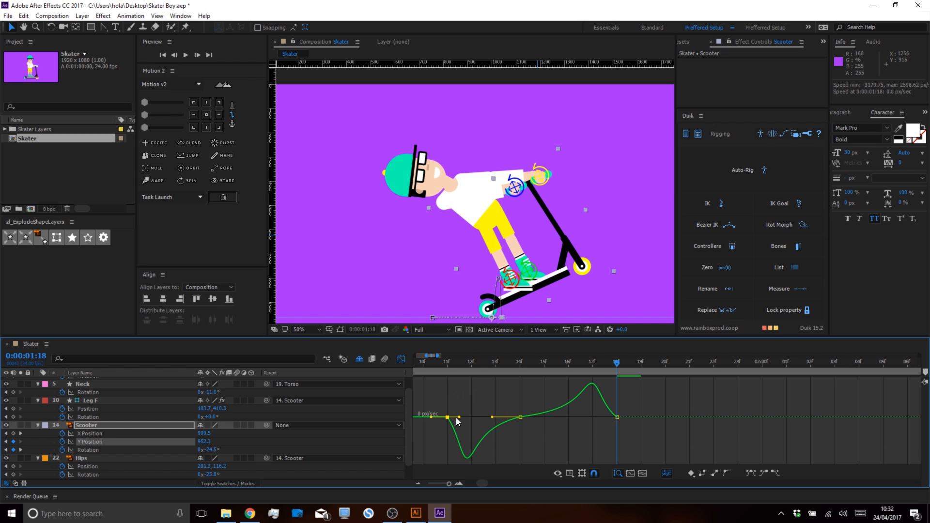
left_click(448, 417)
left_click_drag(458, 419, 454, 417)
left_click_drag(654, 391, 610, 420)
Set the work area from 0:00:01:10 to 0:00:02:02 and preview the jump.
left_click_drag(568, 362, 809, 365)
key("b")
key("n")
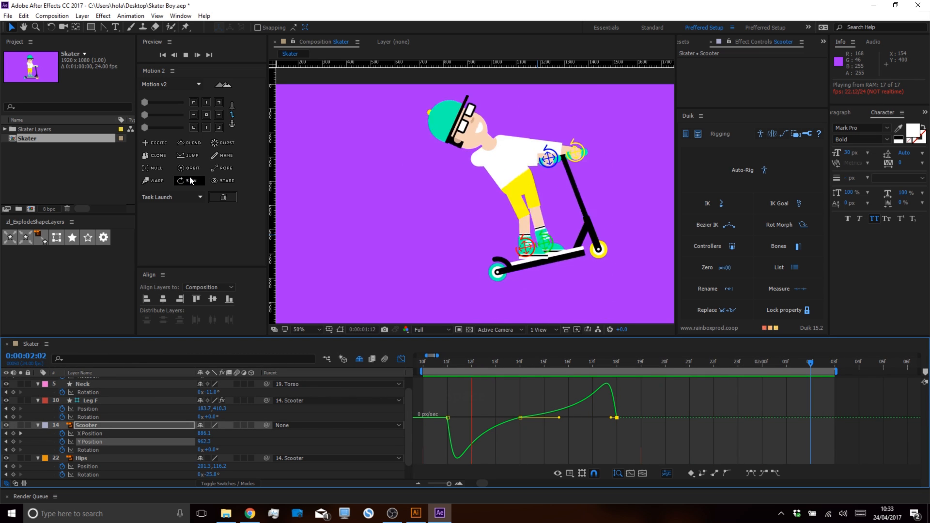
key("space")
scroll(477, 225, "down", 2)
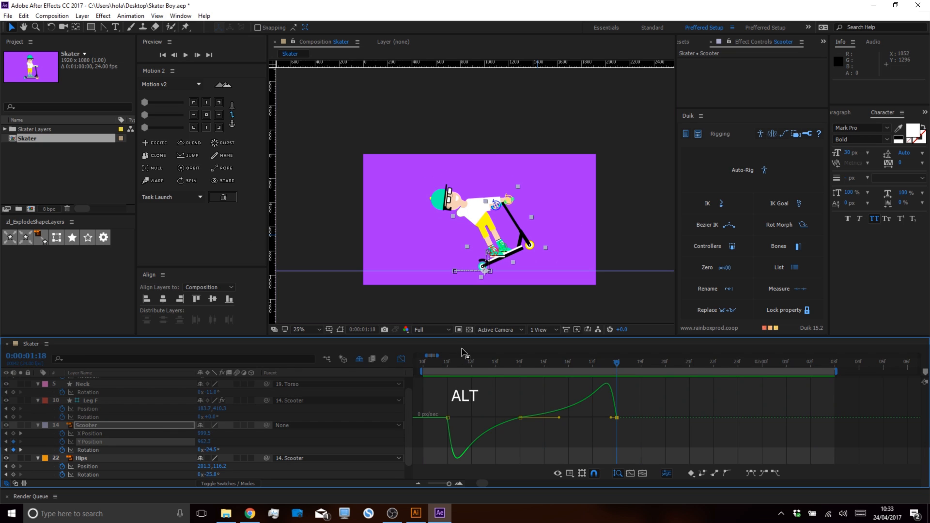
Move the start of the work area to 0:00:01:00 and preview the crouch and jump.
left_click_drag(477, 415, 623, 413)
left_click_drag(547, 367, 559, 386)
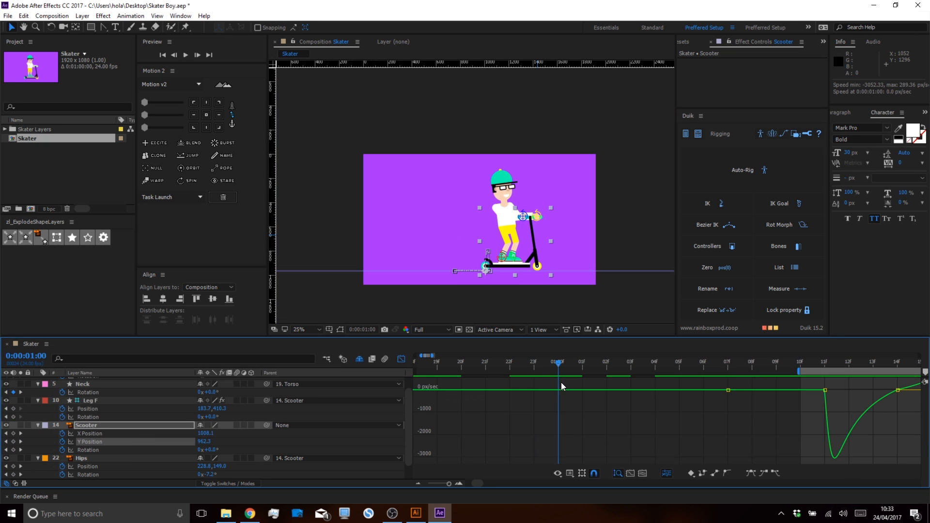
key("b")
key("space")
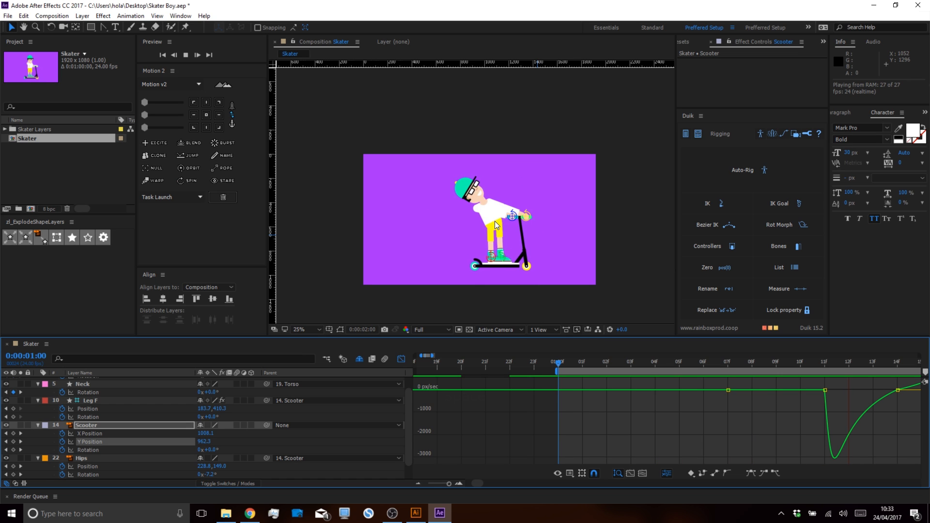
key("space")
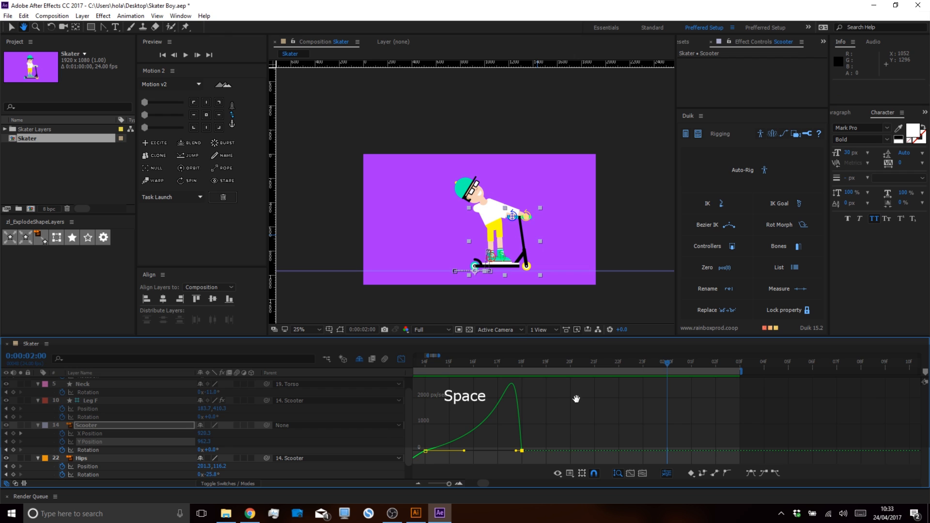
Return to the keyframe view and set the Hips' Rotation to about 14.2° at 0:00:01:18.
left_click(401, 359)
left_click(563, 417)
left_click_drag(562, 417, 709, 406)
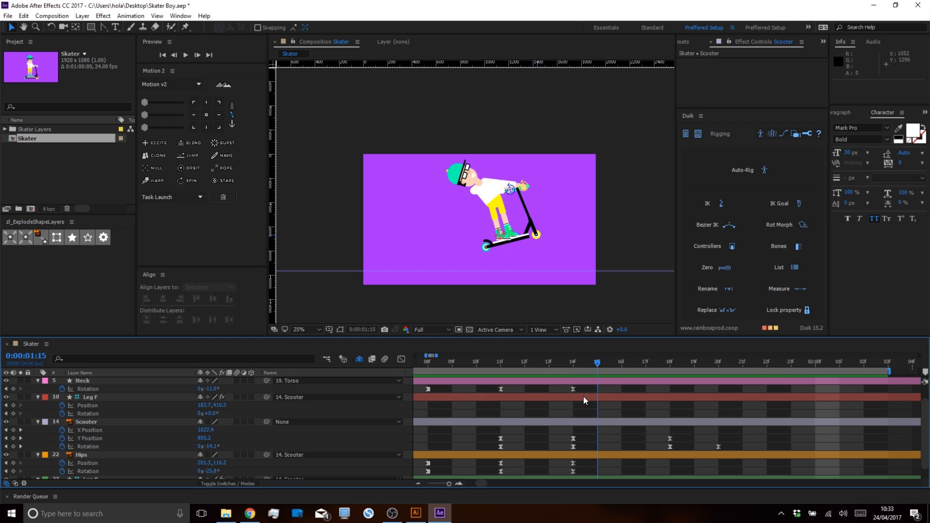
left_click_drag(610, 423, 622, 440)
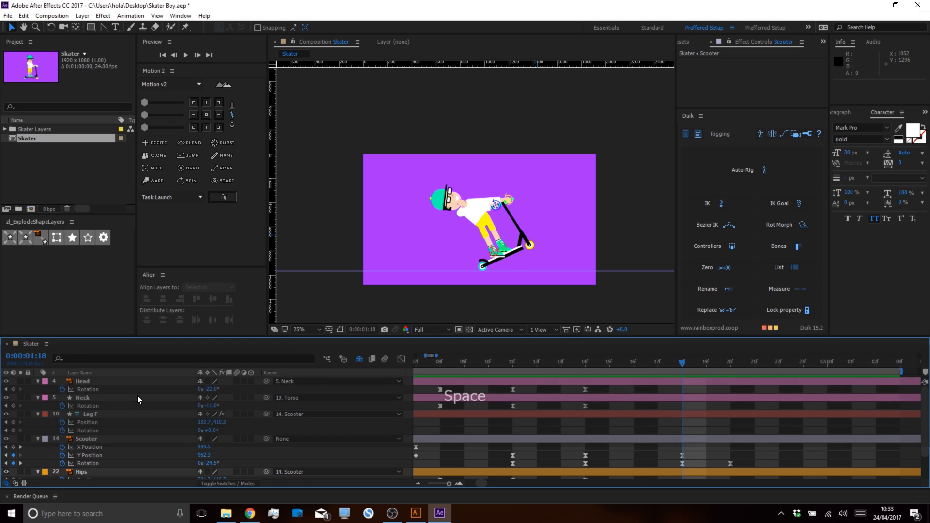
key("space")
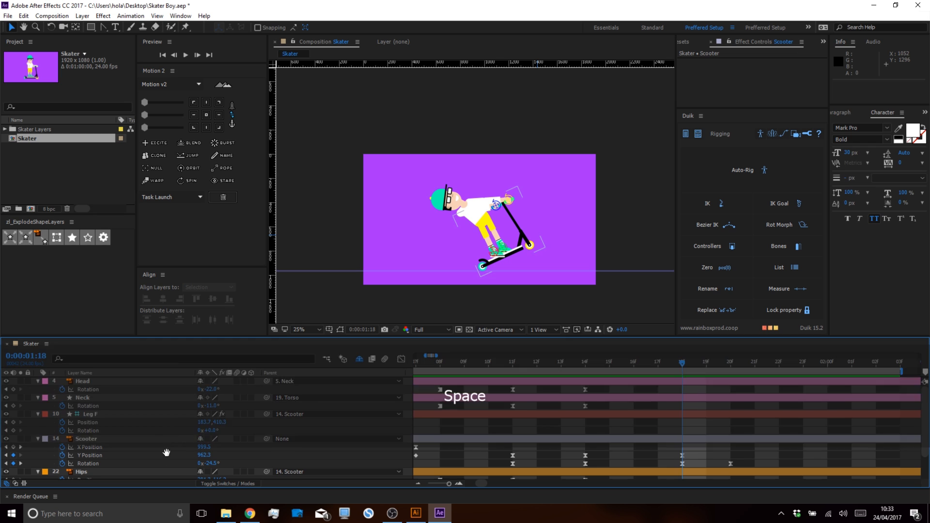
scroll(184, 437, "down", 3)
left_click_drag(212, 458, 229, 458)
left_click(222, 442)
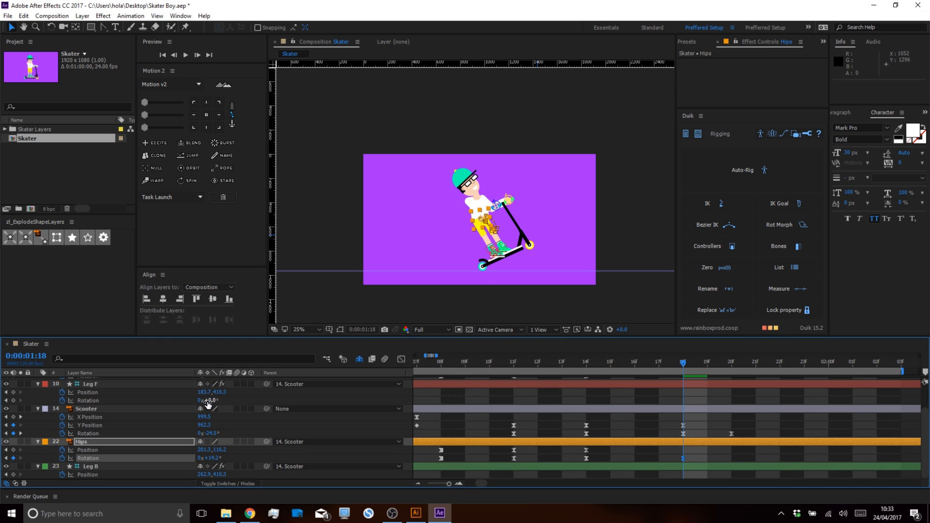
Rotate the Neck forward at 0:00:01:18, set the Head's Rotation to about 7°, and check the following frame.
key("space")
scroll(208, 412, "up", 3)
mouse_move(216, 408)
left_mouse_down()
mouse_move(236, 412)
mouse_move(216, 391)
mouse_move(229, 398)
left_mouse_up()
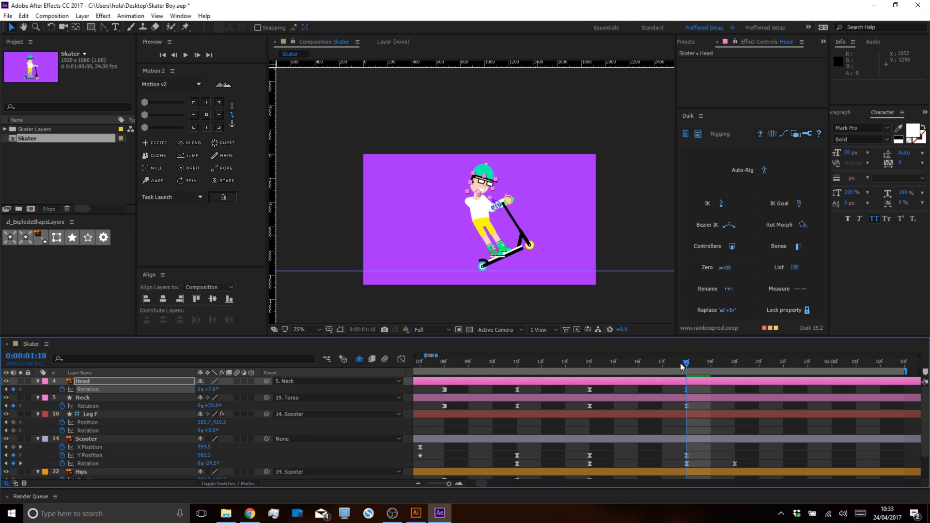
left_click_drag(689, 364, 718, 370)
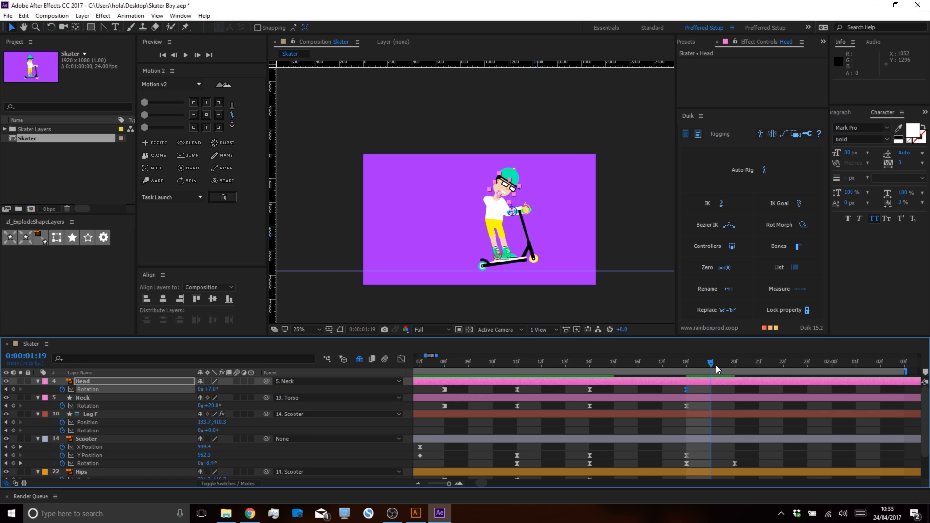
Lower the Hips at 0:00:01:18 by setting their Position to about 274.3, 148.2.
key("space")
scroll(97, 466, "down", 2)
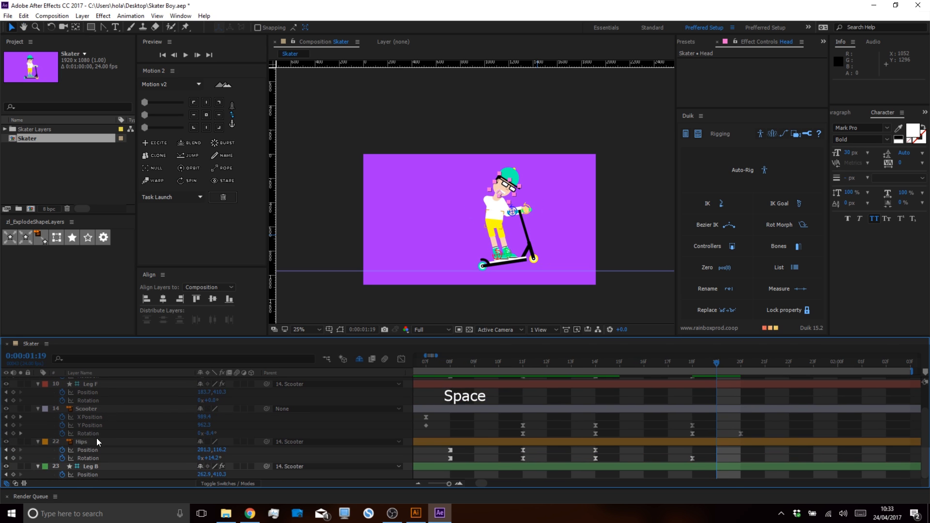
left_click(98, 442)
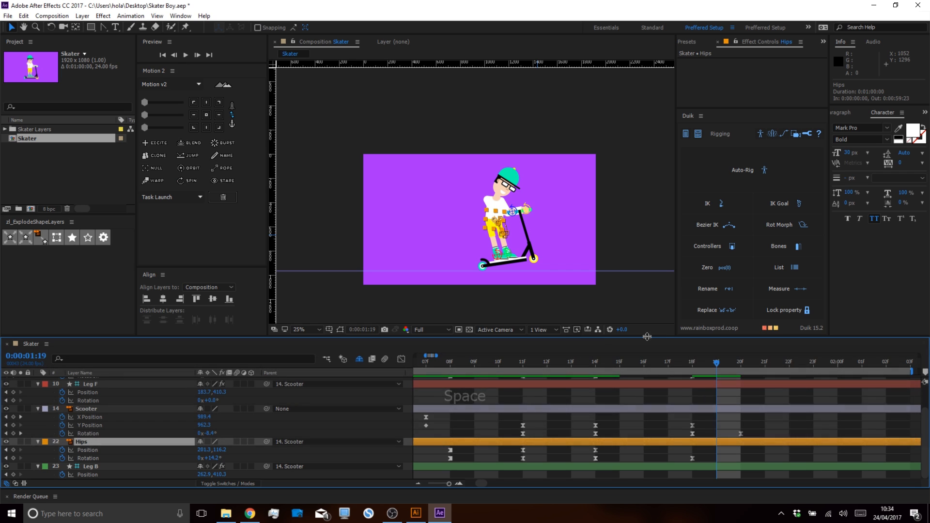
left_click_drag(716, 364, 696, 366)
mouse_move(221, 452)
left_mouse_down()
mouse_move(236, 453)
mouse_move(210, 452)
mouse_move(234, 442)
left_mouse_up()
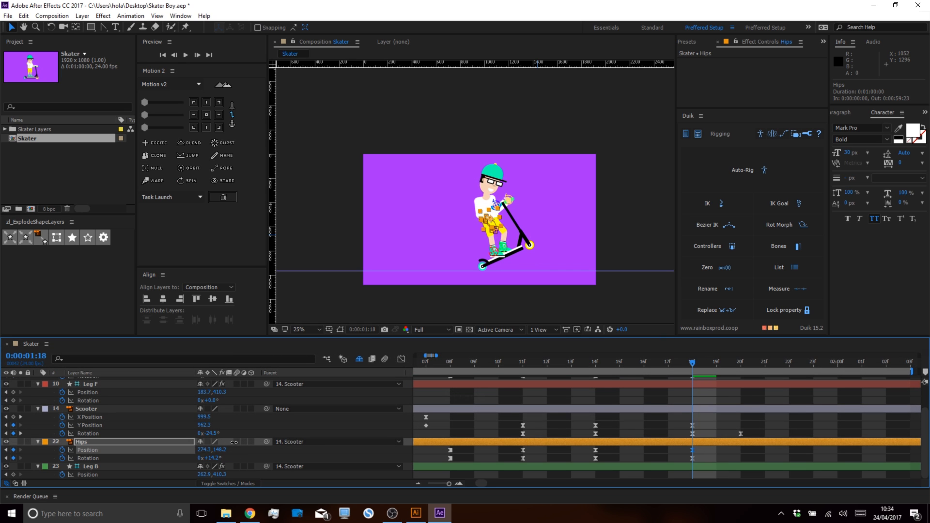
Raise the Hips at 0:00:01:18 to a Position of about 315.1, 131.0 to straighten the legs.
left_click_drag(491, 221, 494, 219)
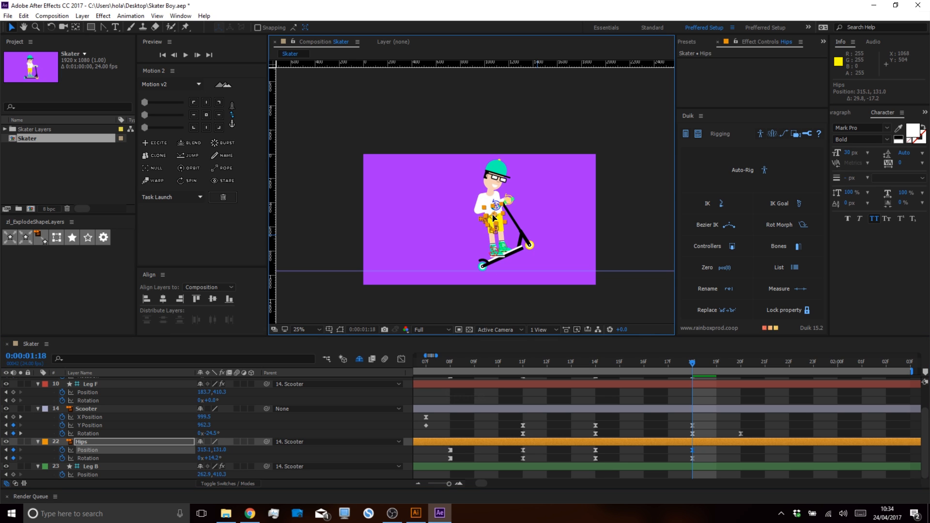
scroll(492, 239, "up", 2)
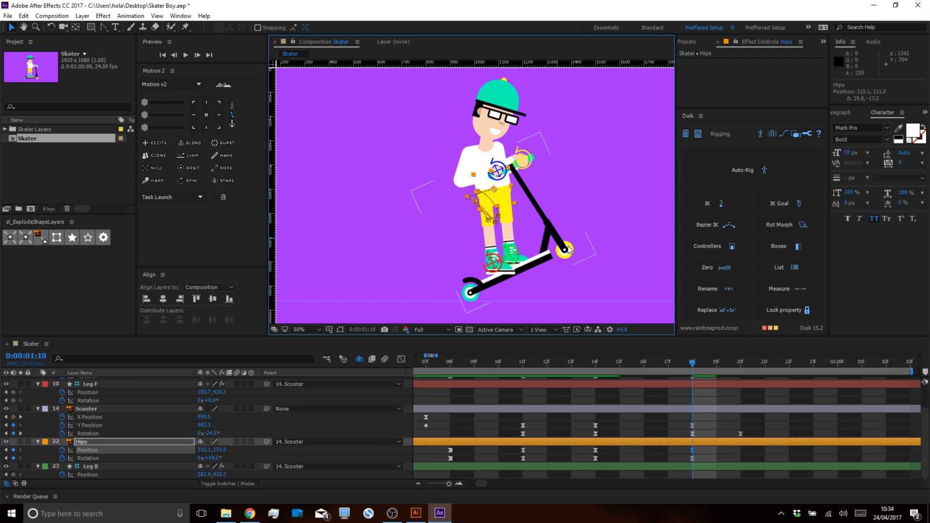
mouse_move(696, 360)
left_mouse_down()
mouse_move(571, 388)
mouse_move(476, 442)
mouse_move(551, 417)
mouse_move(640, 354)
mouse_move(701, 350)
left_mouse_up()
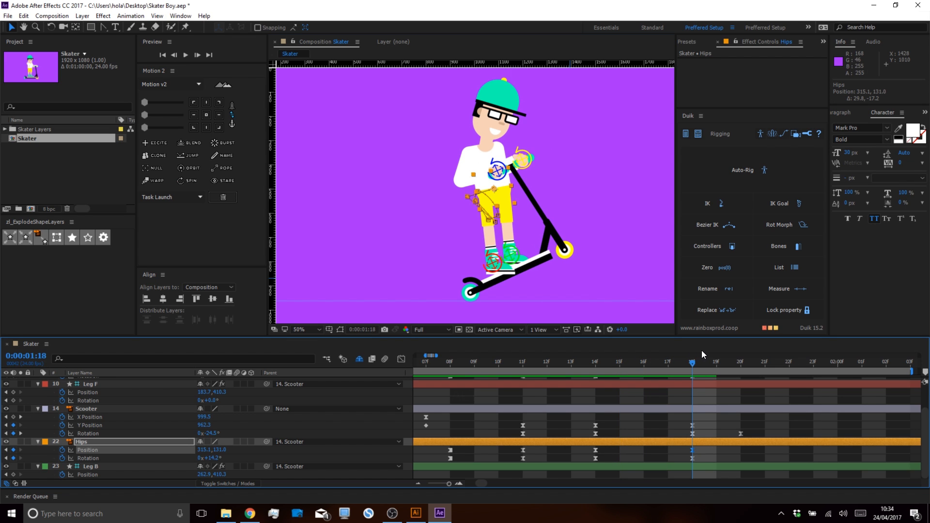
Lower the Hips to about 282.1, 200.0 with 9.1° Rotation at 0:00:01:19, and to 277.2, 244.0 with 14.5° at 0:00:02:01.
key("Page_Down")
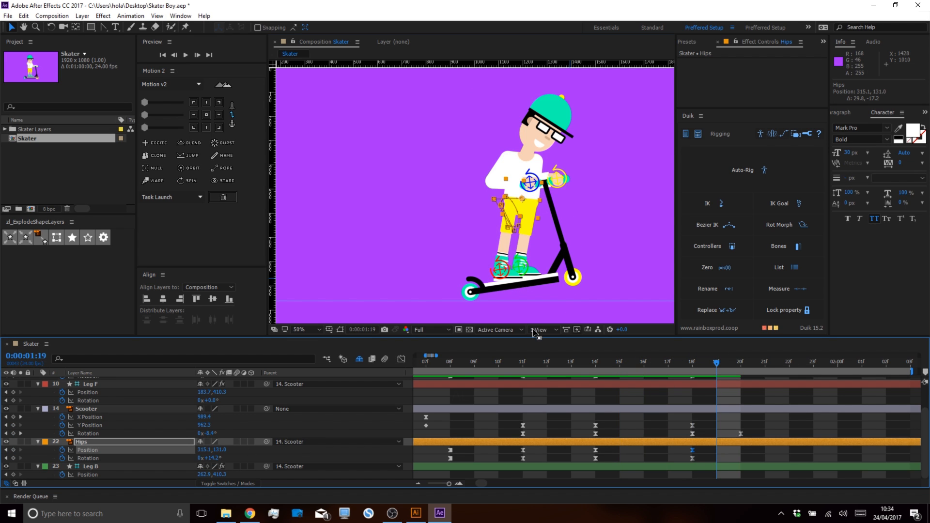
left_click_drag(220, 451, 193, 462)
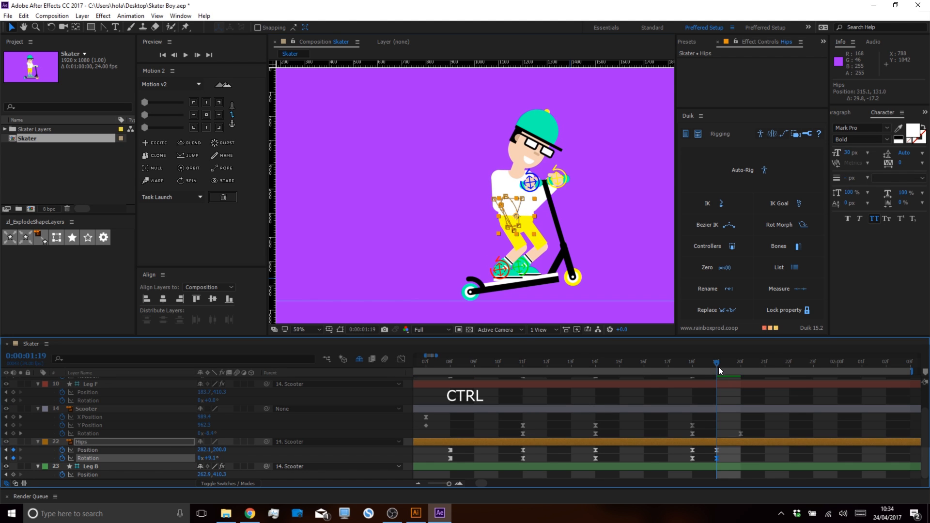
left_click_drag(717, 364, 860, 405)
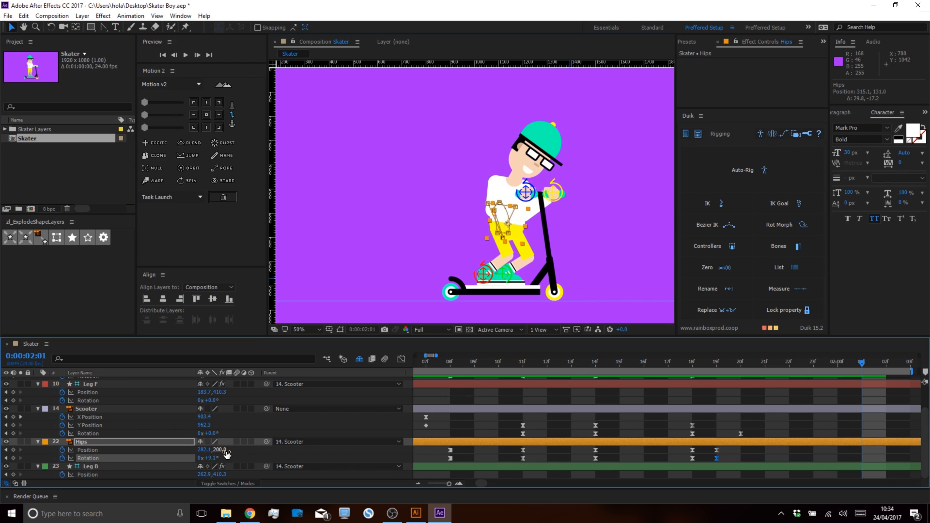
mouse_move(220, 451)
left_mouse_down()
mouse_move(245, 457)
mouse_move(176, 449)
mouse_move(218, 452)
mouse_move(211, 452)
left_mouse_up()
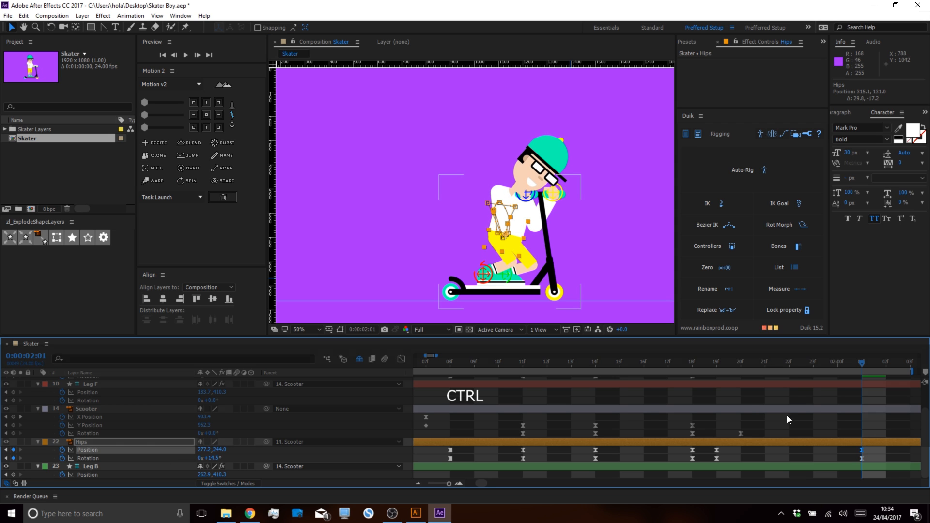
Clone the Hips' first Position and Rotation keyframes at 0:00:02:11 and extend the work area's end to 0:00:02:12.
left_click_drag(661, 425, 438, 425)
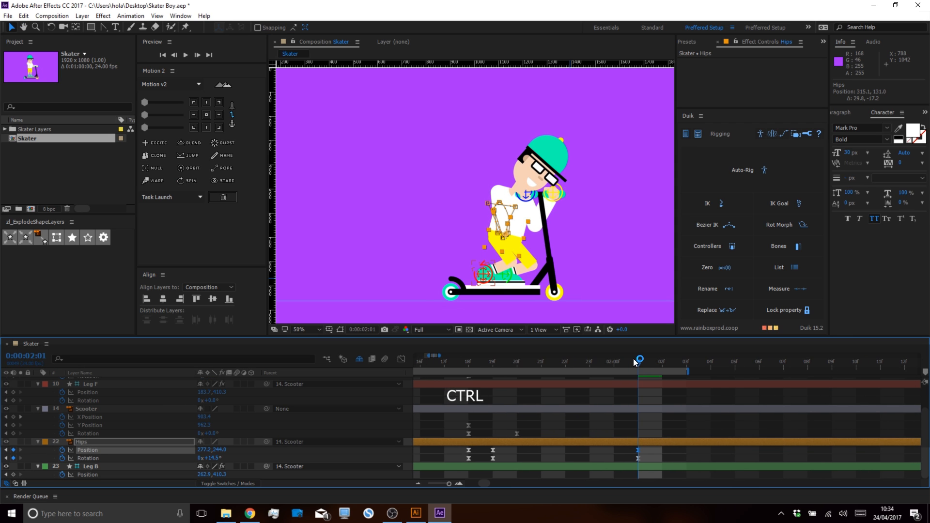
key("shift+ctrl+Right")
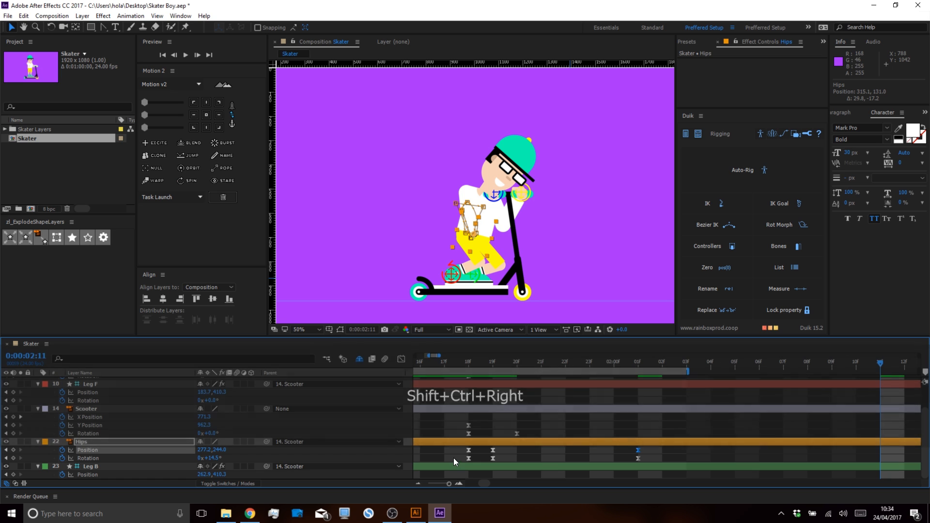
scroll(454, 454, "down", 2, "alt")
scroll(455, 457, "down", 1, "alt")
left_click_drag(456, 455, 728, 438)
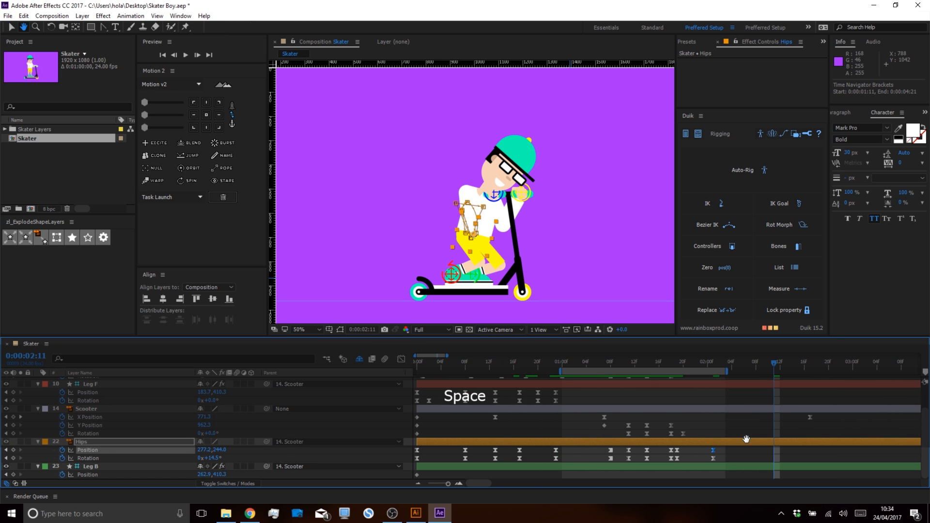
left_click_drag(423, 447, 411, 462)
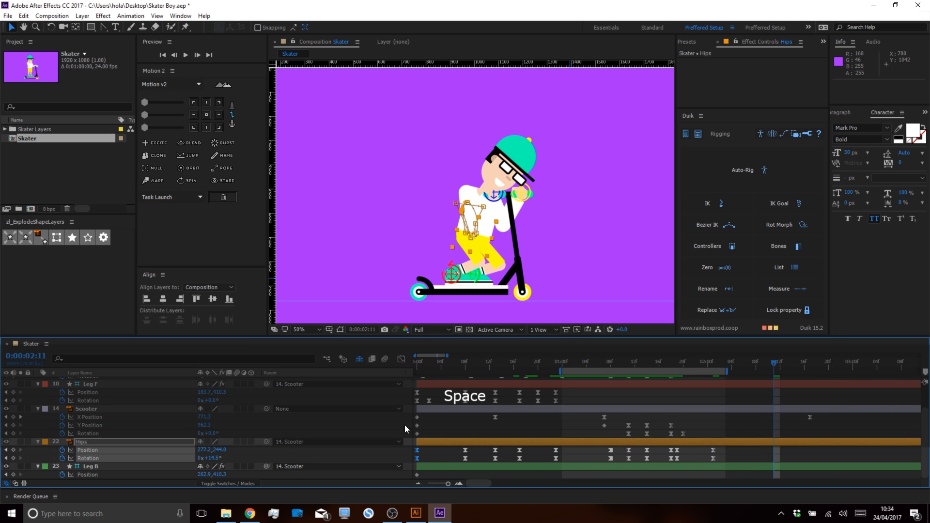
left_click(158, 156)
left_click(744, 447)
left_click_drag(774, 363, 787, 385)
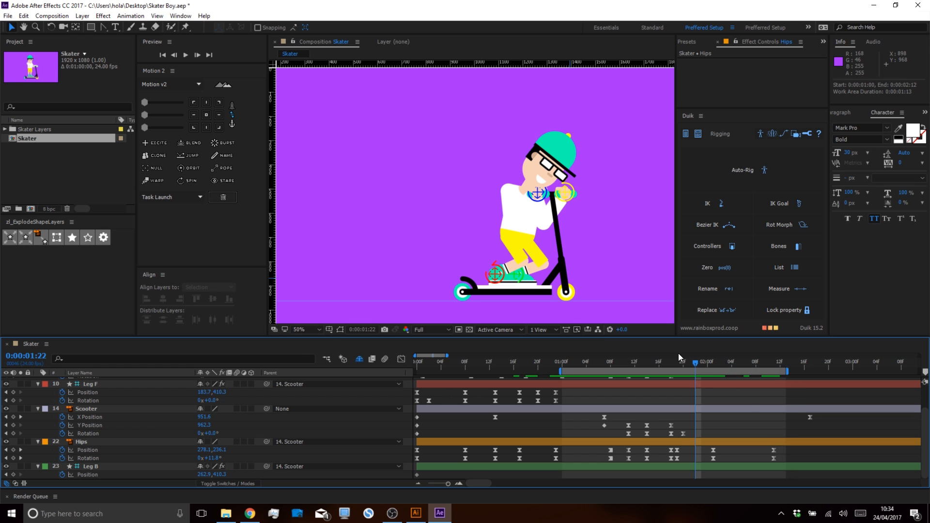
Tilt the head back at 0:00:01:18 by setting the Neck's Rotation to about 9° and the Head's to about -11°.
mouse_move(682, 363)
left_mouse_down()
mouse_move(618, 364)
mouse_move(701, 367)
left_mouse_up()
key("space")
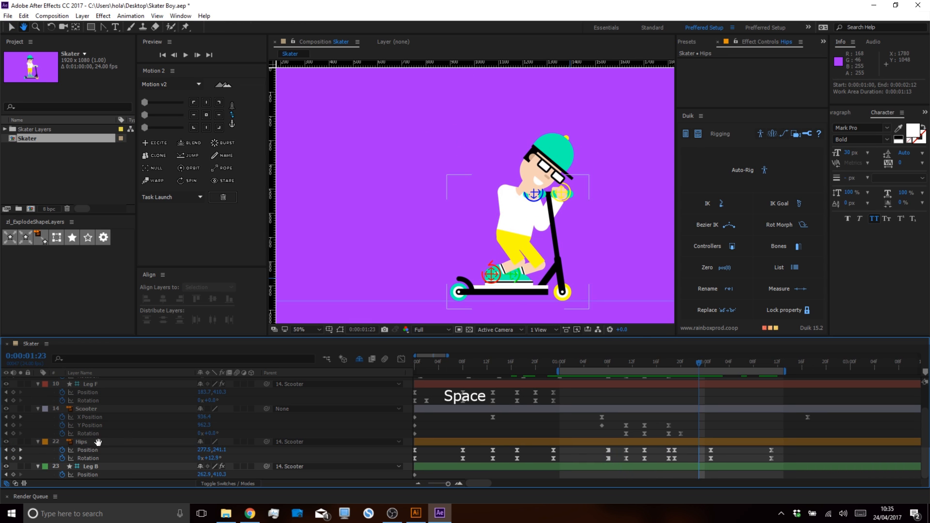
left_click_drag(100, 443, 94, 472)
left_click(88, 398)
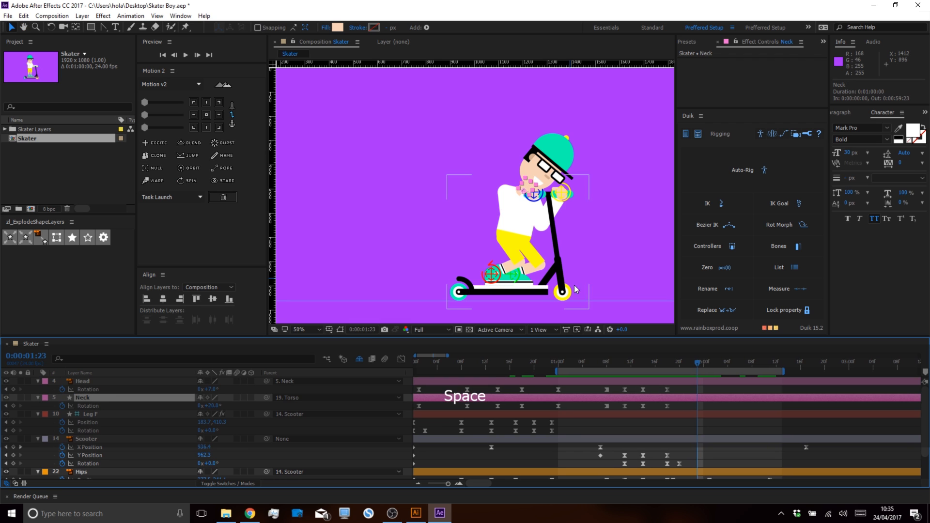
left_click_drag(698, 363, 668, 379)
left_click_drag(213, 406, 191, 391)
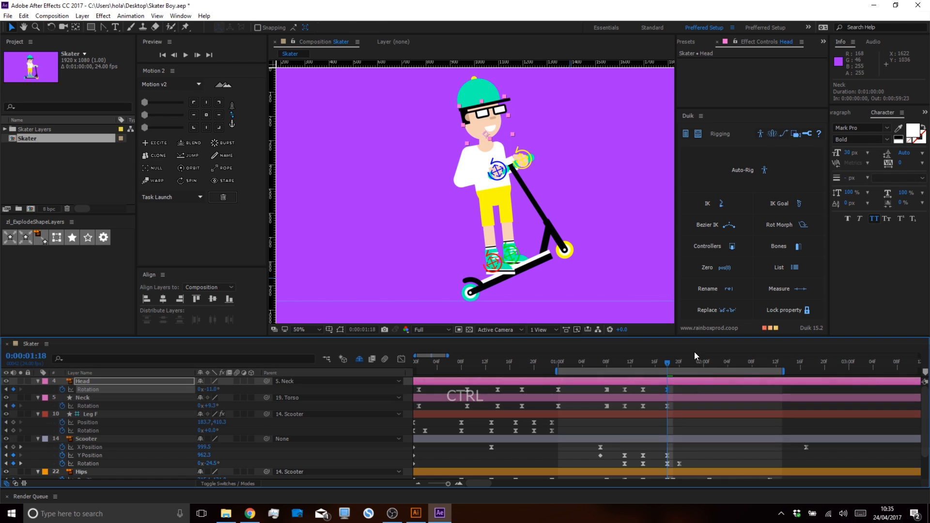
Tilt the head forward at 0:00:01:19 by setting the Neck's Rotation to about 22° and the Head's to about 7°.
key("Page_Down")
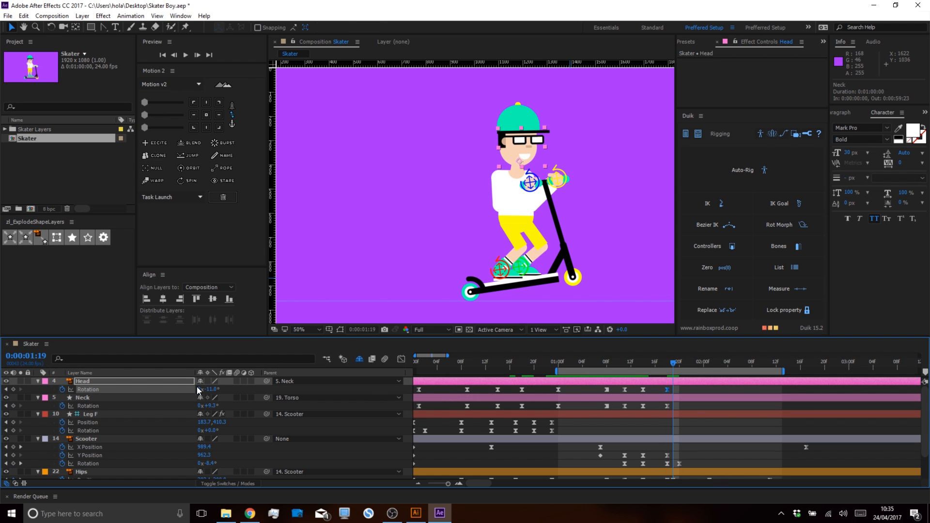
left_click_drag(213, 405, 226, 391)
left_click(678, 392)
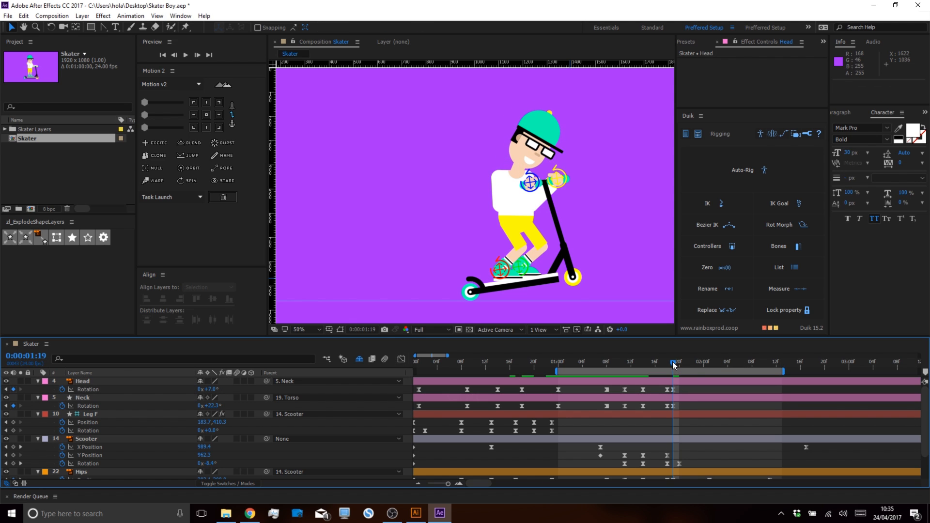
Rotate the Head further forward at 0:00:02:01 and set the Neck's Rotation to about 16°.
left_click_drag(679, 370, 693, 372)
key("space")
left_click_drag(735, 432, 697, 374)
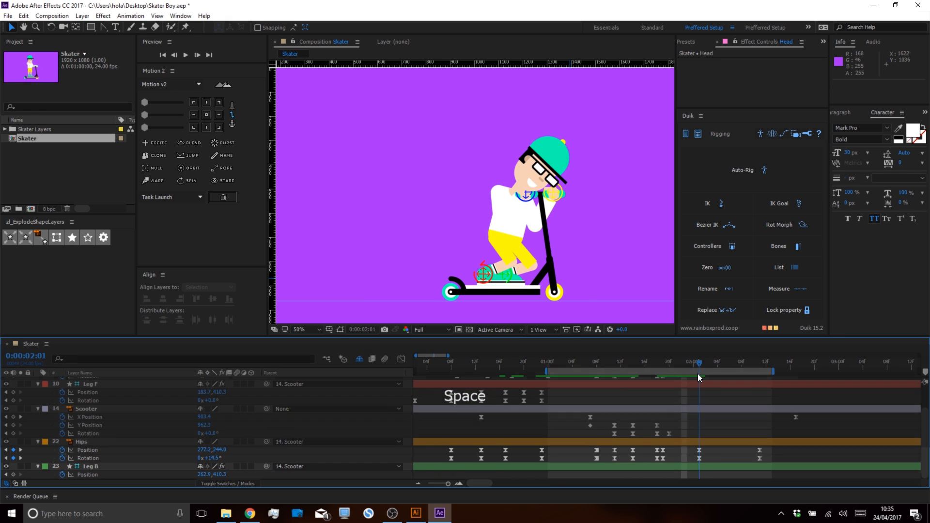
key("space")
left_click_drag(187, 393, 174, 414)
left_click_drag(213, 390, 188, 404)
left_click(719, 406)
Clone the first Rotation keyframes of the Head and Neck at 0:00:02:11.
left_click_drag(700, 361, 762, 380)
key("space")
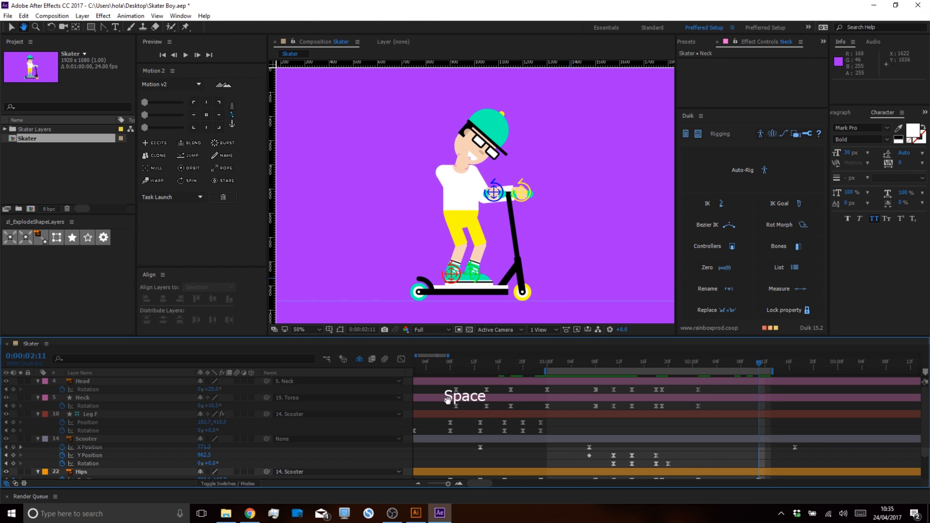
left_click_drag(448, 401, 507, 423)
left_click_drag(431, 389, 417, 405)
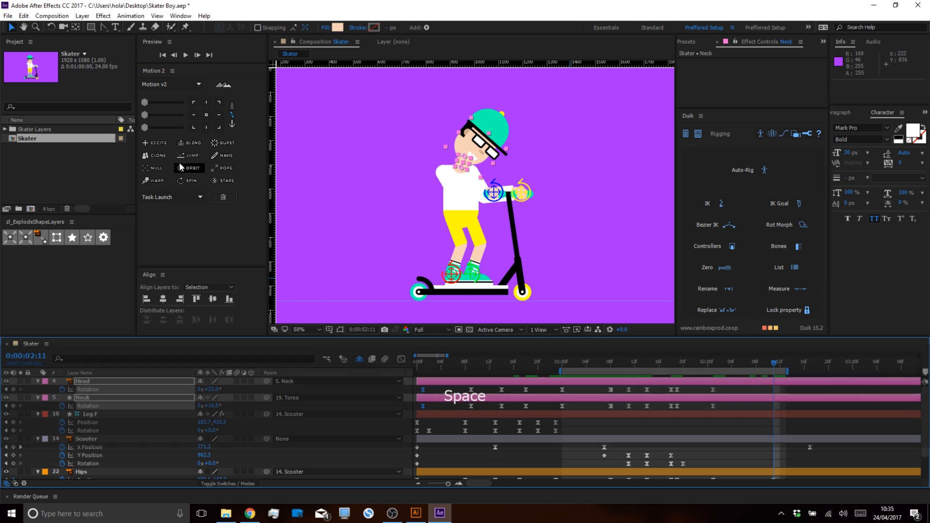
left_click(155, 156)
left_click(787, 385)
Preview the crouch, jump and landing within the work area.
key("space")
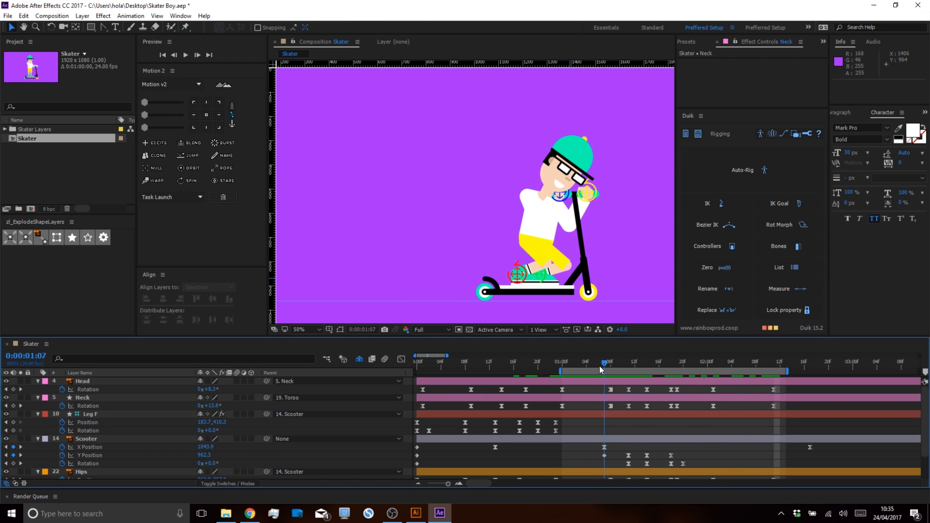
key("space")
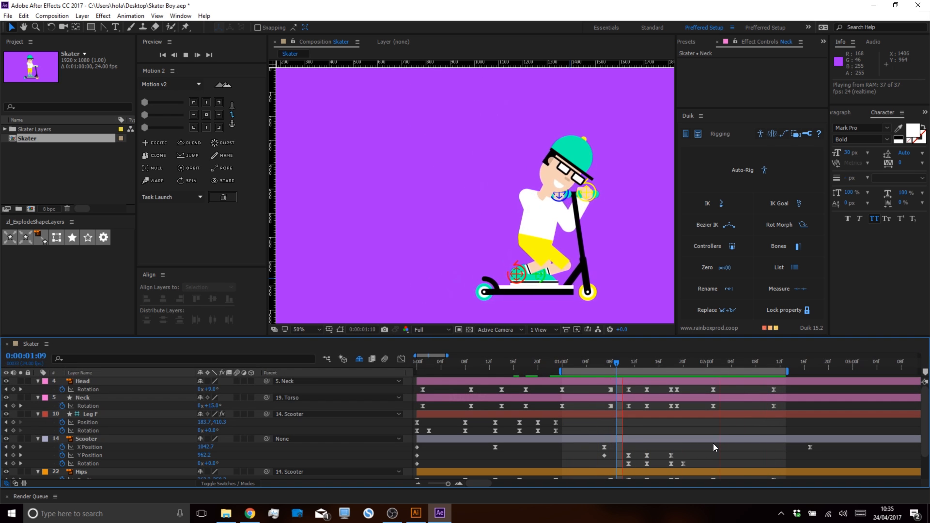
key("space")
left_click_drag(713, 443, 664, 376)
key("space")
key("space")
Try shifting the Head, Neck and Hips keyframes at 0:00:01:18 one frame earlier, preview the jump, and undo the shift.
left_click_drag(670, 377, 672, 390)
key("grave")
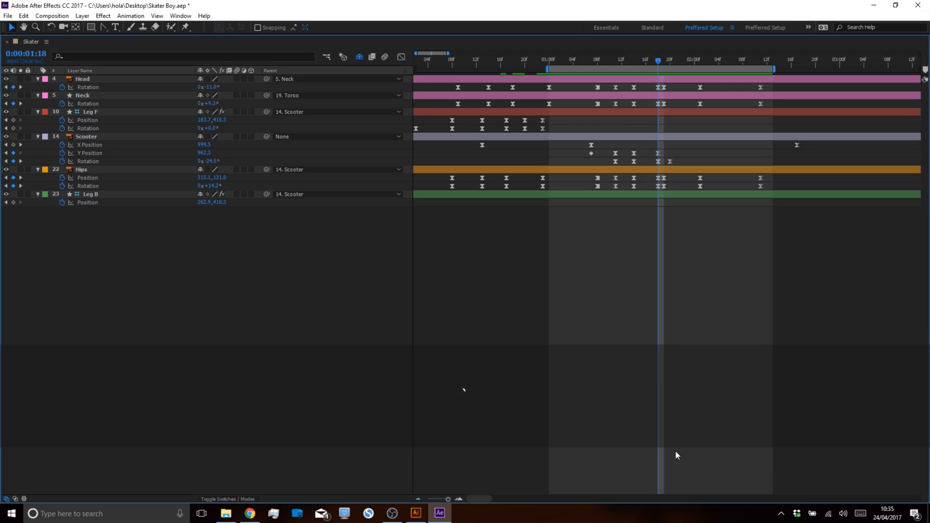
left_click_drag(652, 94, 658, 118)
left_click_drag(658, 187, 658, 177)
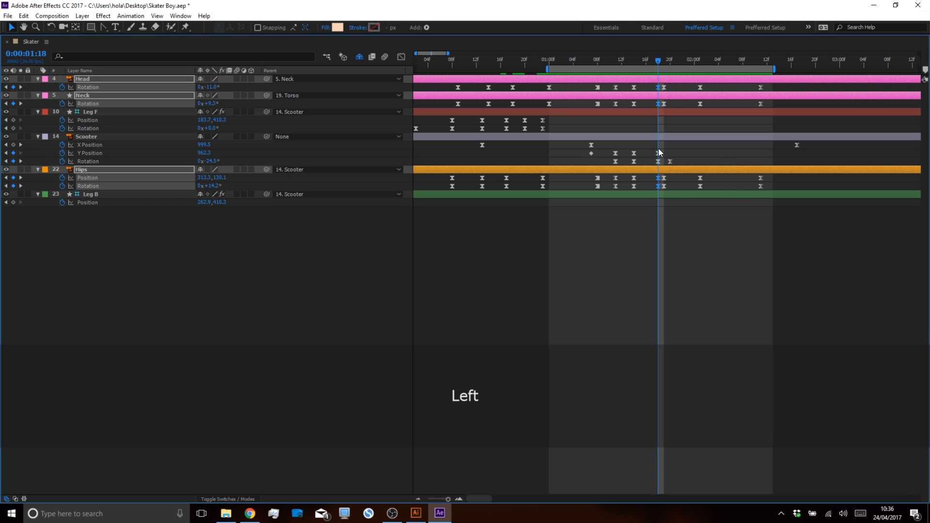
scroll(658, 149, "up", 2)
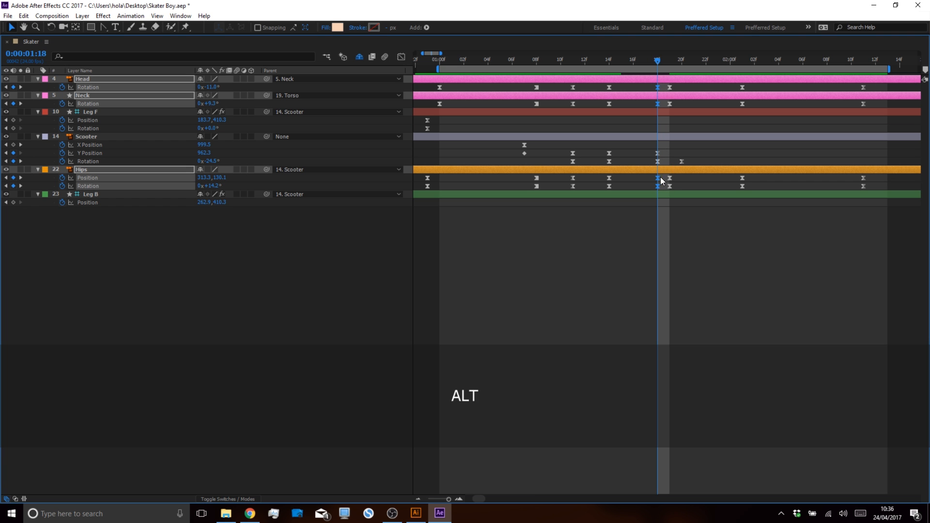
left_click(668, 245)
key("grave")
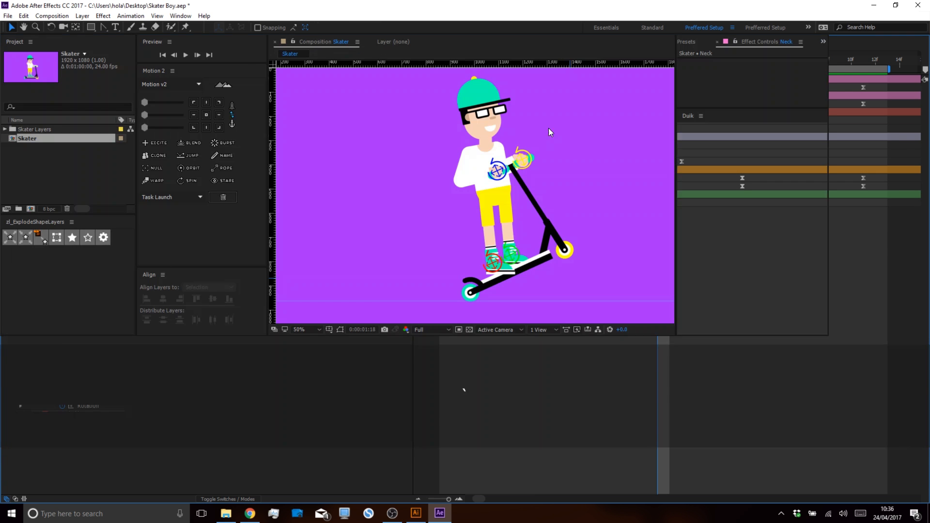
key("space")
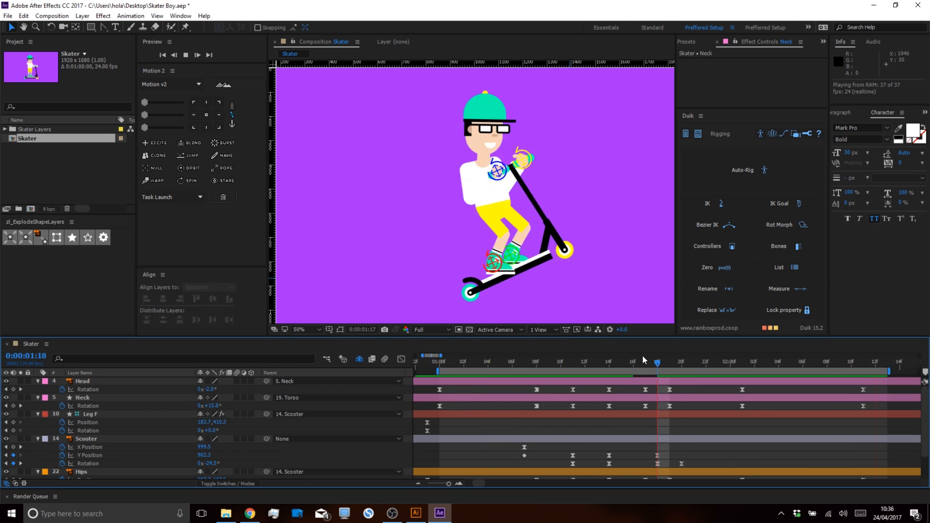
key("space")
key("grave")
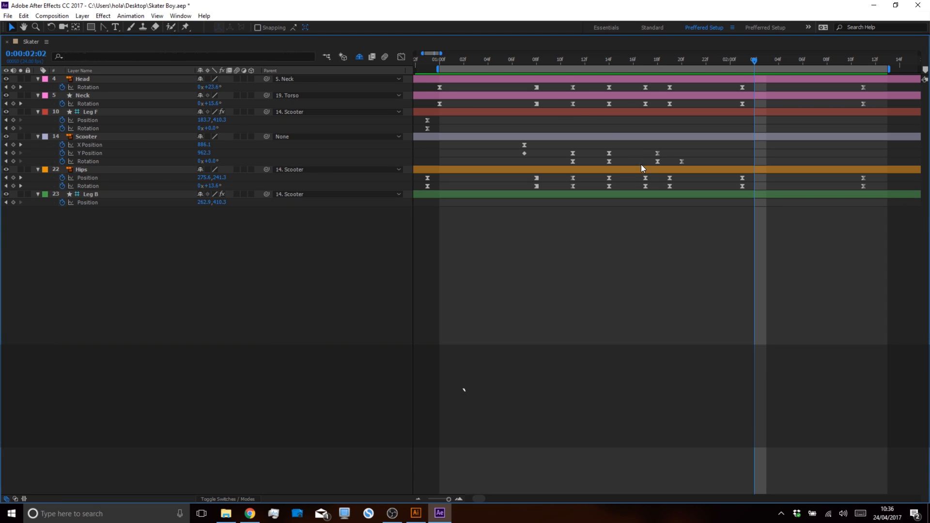
key("ctrl+z")
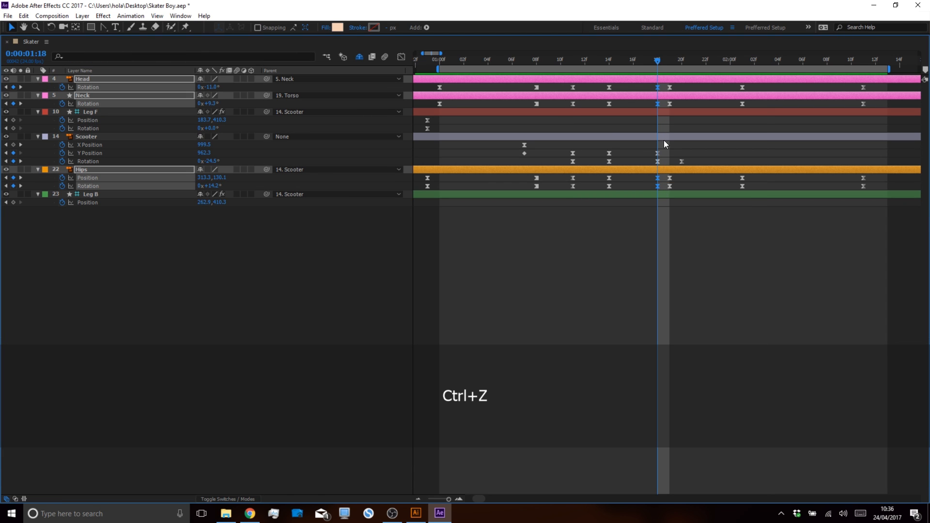
Shift all Head, Neck and Hips keyframes after 0:00:01:18 one frame later.
left_click_drag(664, 84, 897, 127)
left_click_drag(729, 175, 504, 199)
key("alt+Right")
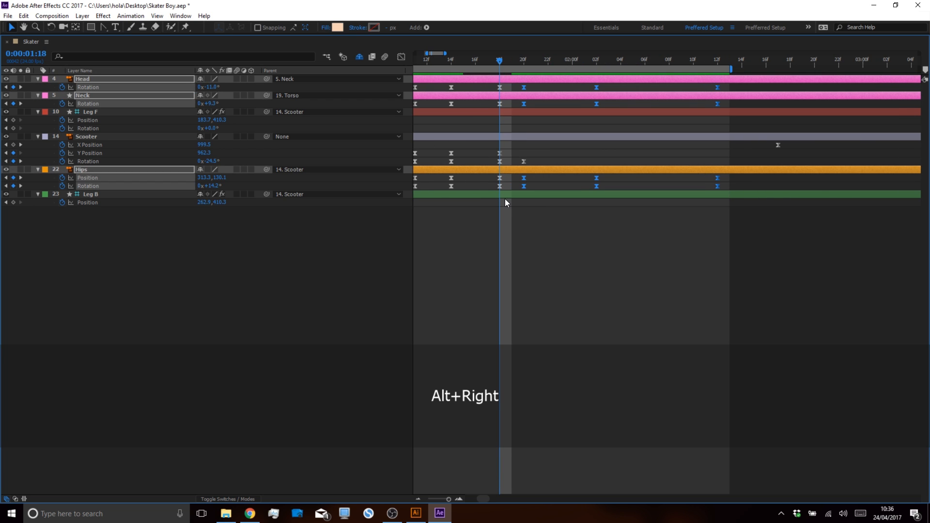
left_click(530, 240)
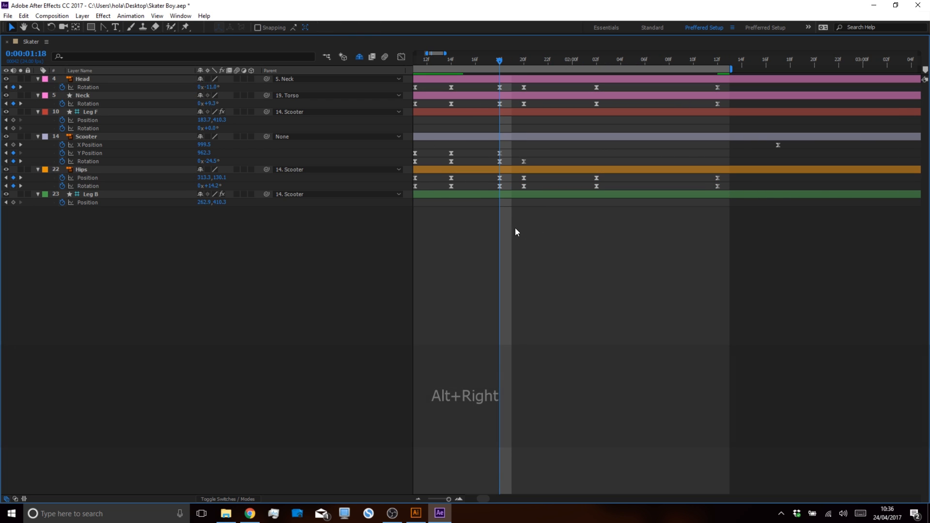
Apply Easy Ease in the speed graph to the Head, Neck and Hips keyframes from 0:00:01:11 to 0:00:02:12.
left_click_drag(524, 176, 528, 175)
left_click_drag(532, 89, 516, 101)
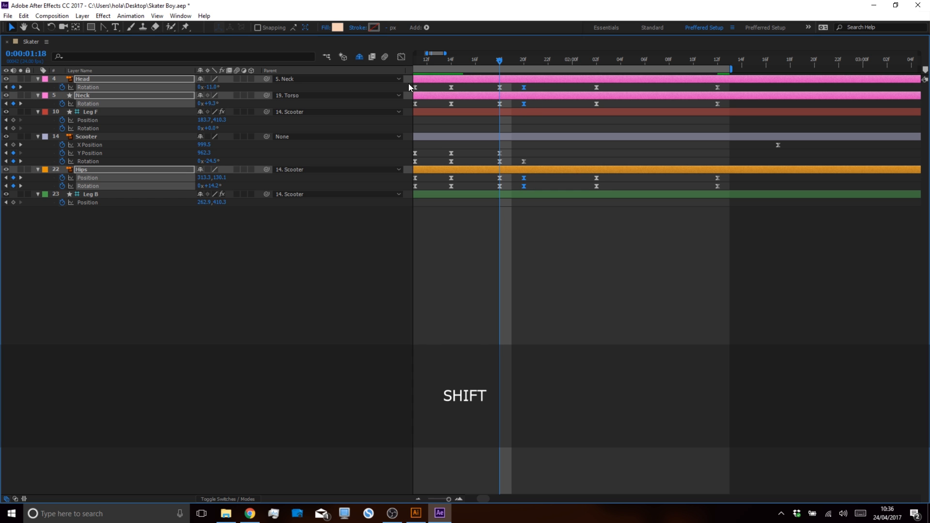
left_click(401, 57)
key("space")
left_click_drag(592, 342, 713, 320)
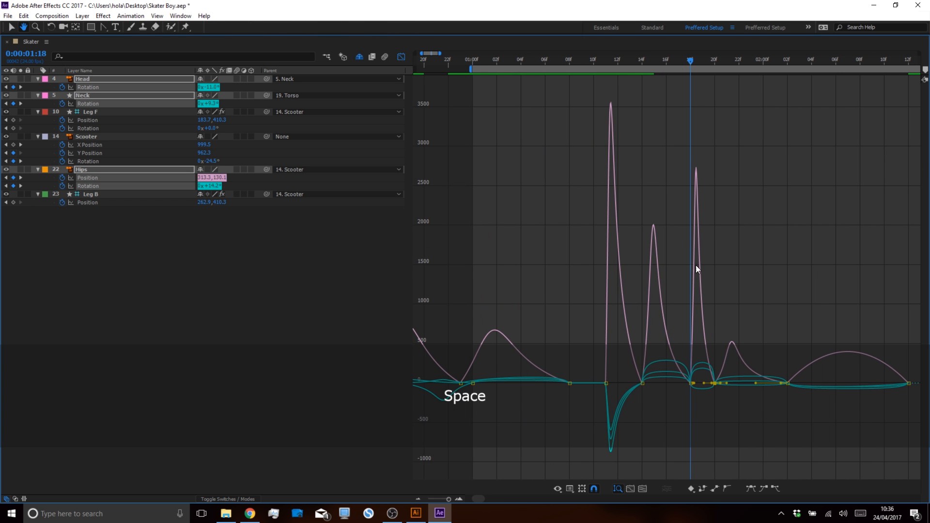
left_click_drag(592, 361, 909, 395)
left_click(749, 487)
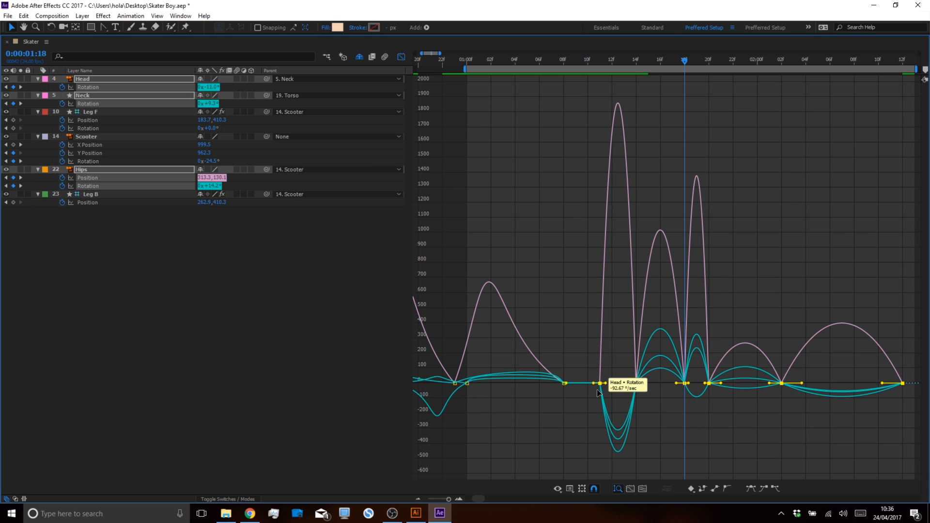
Stretch the speed handles of the Head, Neck and Hips keyframes at 0:00:01:14 to ease into and out of the jump's peak.
scroll(592, 387, "up", 3)
left_click_drag(644, 374, 696, 403)
left_click(675, 59)
key("grave")
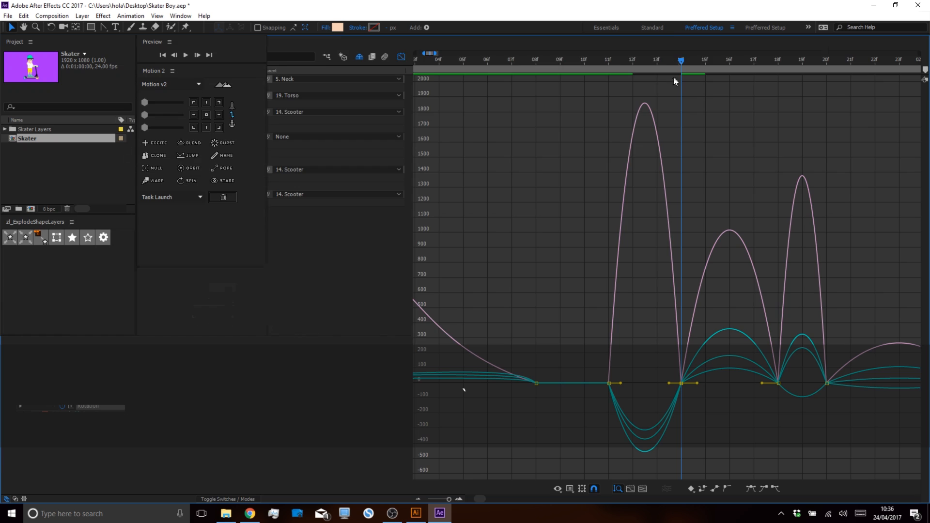
left_click_drag(649, 433, 717, 444)
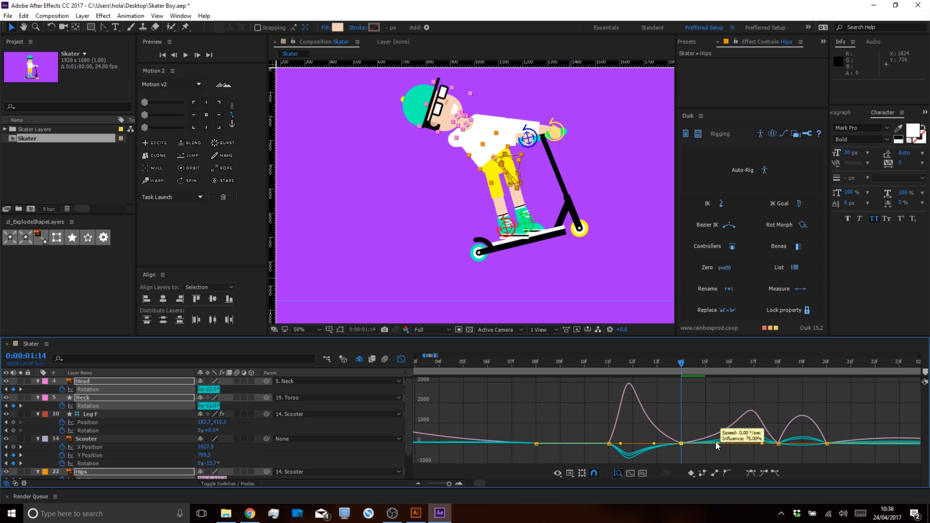
left_click_drag(653, 444, 615, 444)
key("ctrl+z")
left_click_drag(682, 365, 780, 406)
left_click_drag(700, 397, 770, 445)
left_click_drag(697, 411, 723, 443)
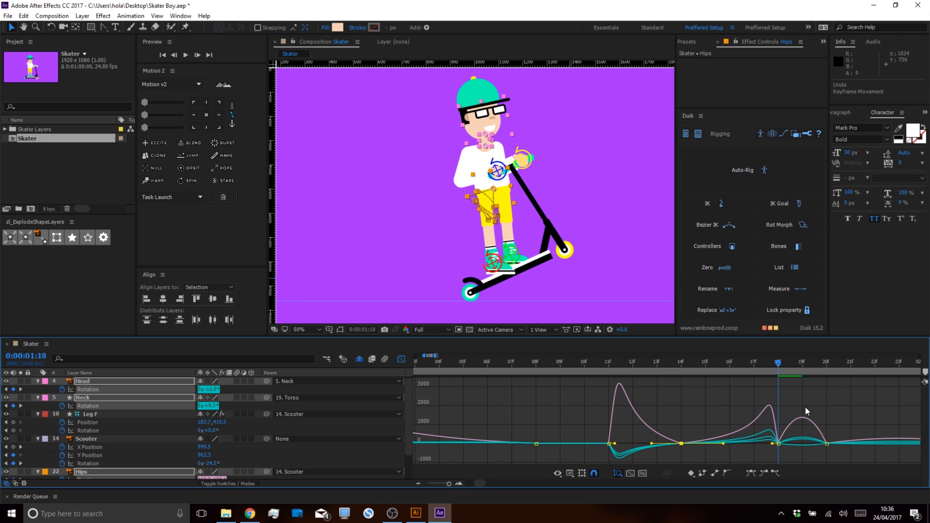
Lengthen the incoming speed handles of the Head, Neck and Hips keyframes at 0:00:01:20 and 0:00:02:12, and preview the motion.
left_click_drag(847, 415, 792, 429)
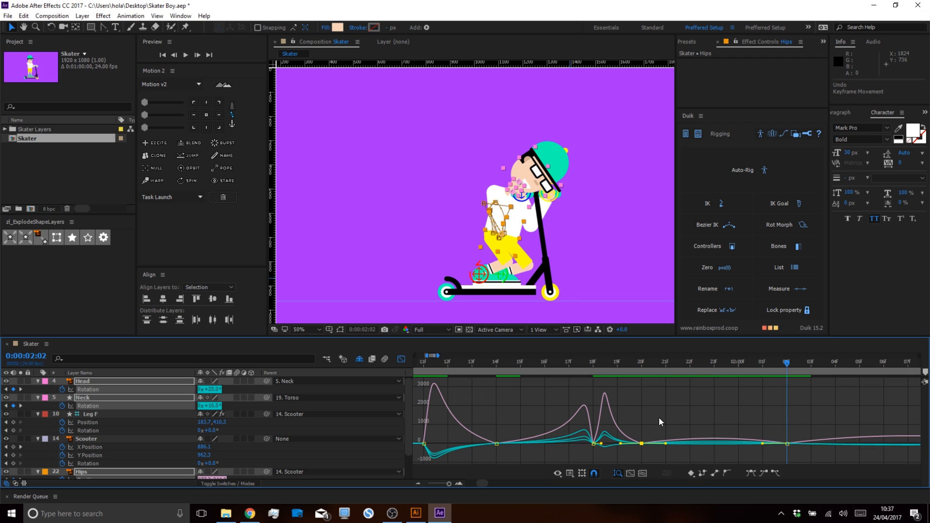
left_click_drag(787, 430, 698, 404)
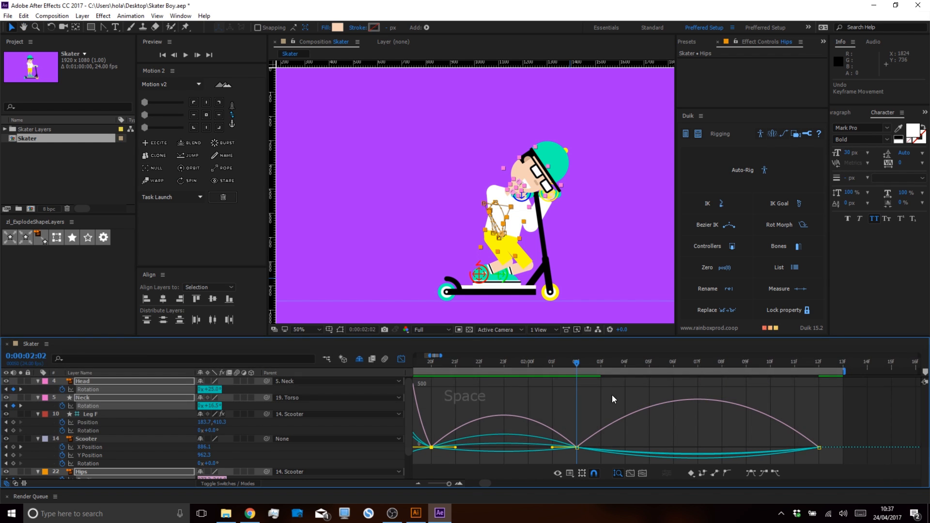
left_click_drag(834, 409, 736, 449)
key("space")
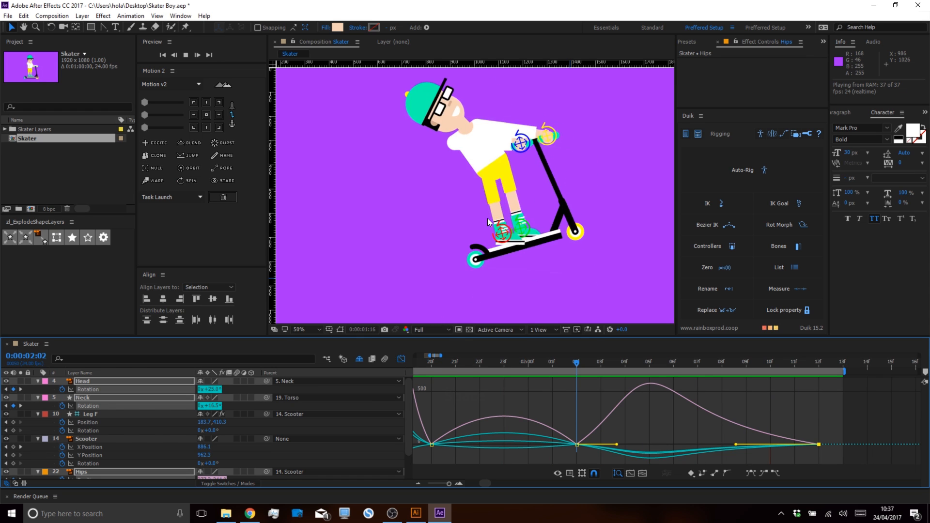
key("space")
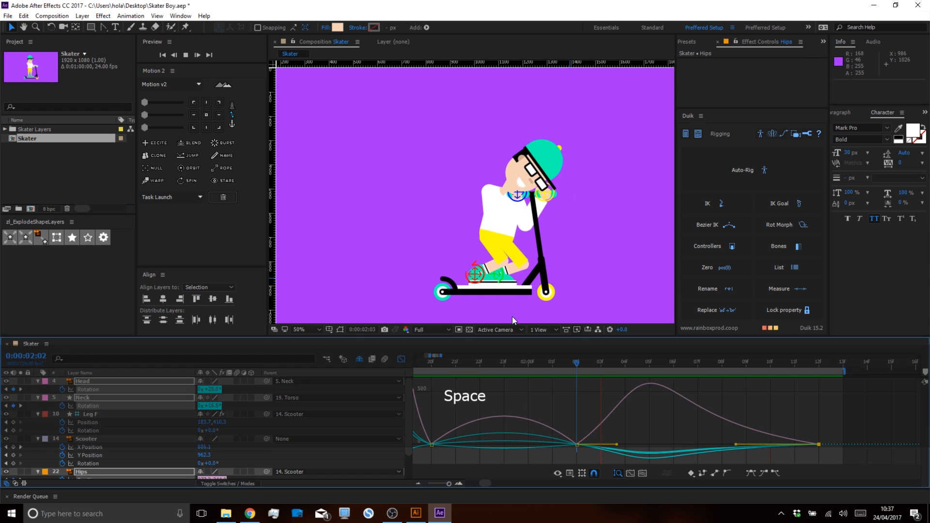
Examine the speed curves of Head Rotation, Neck Rotation and Hips Position around 0:00:02:02.
left_click(316, 388)
left_click(91, 390)
key("space")
left_click_drag(458, 438, 639, 437)
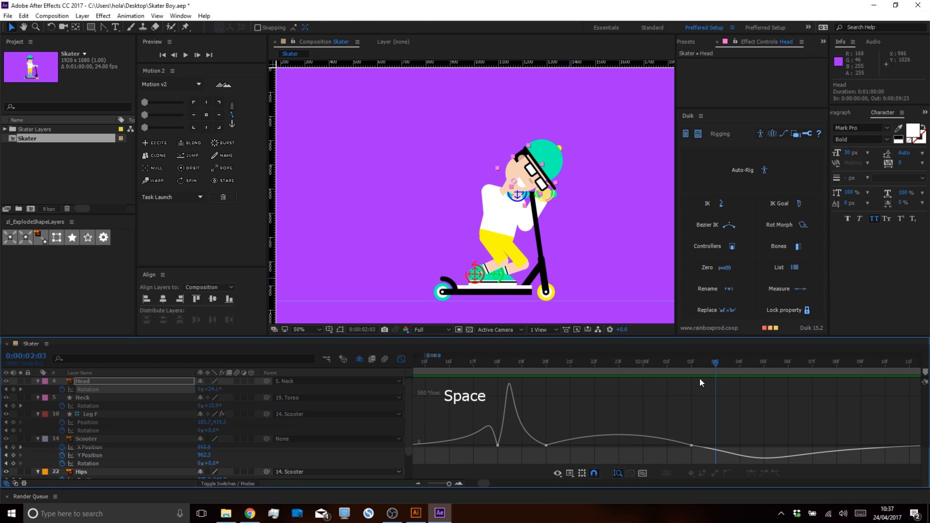
left_click_drag(713, 367, 684, 370)
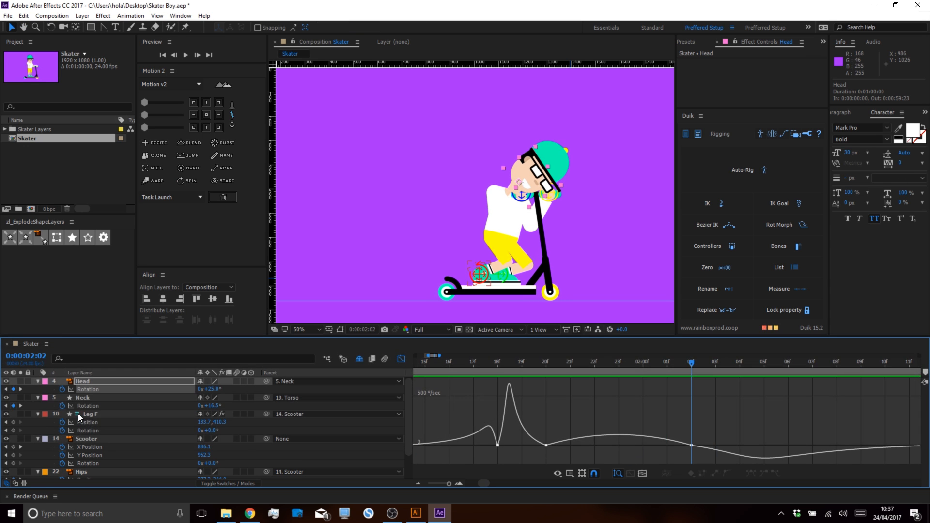
left_click(92, 406)
key("space")
left_click_drag(684, 444, 624, 435)
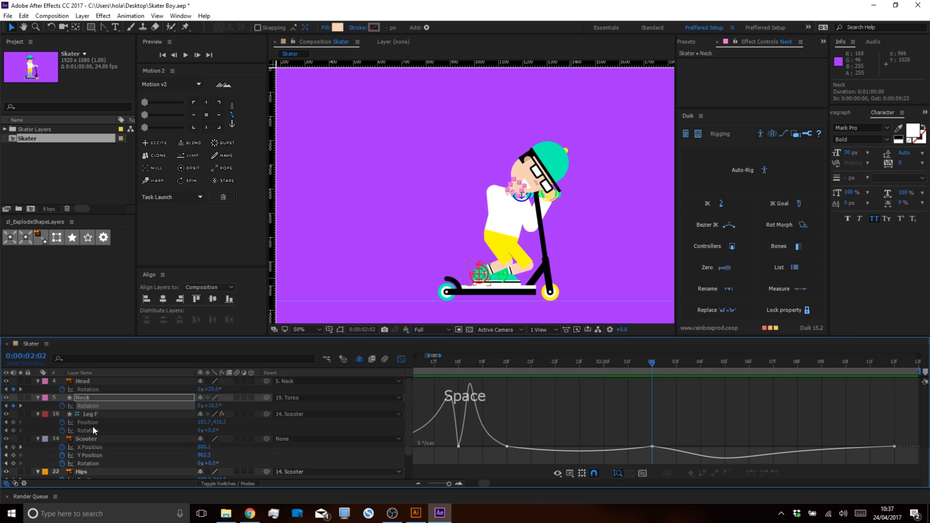
scroll(94, 446, "down", 2)
left_click(89, 451)
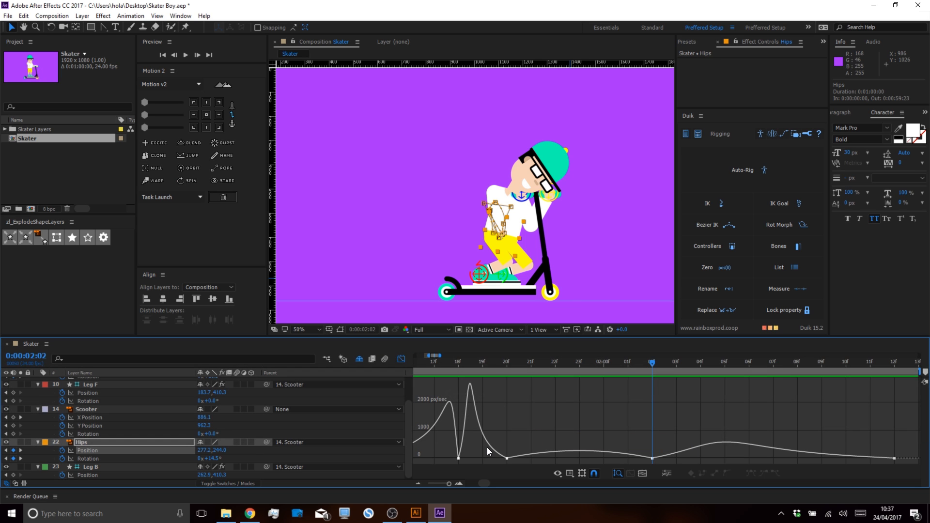
Convert the Hips Position keyframe at 0:00:01:20 to Auto Bezier and return to its speed graph.
mouse_move(514, 362)
left_mouse_down()
mouse_move(466, 370)
mouse_move(513, 379)
left_mouse_up()
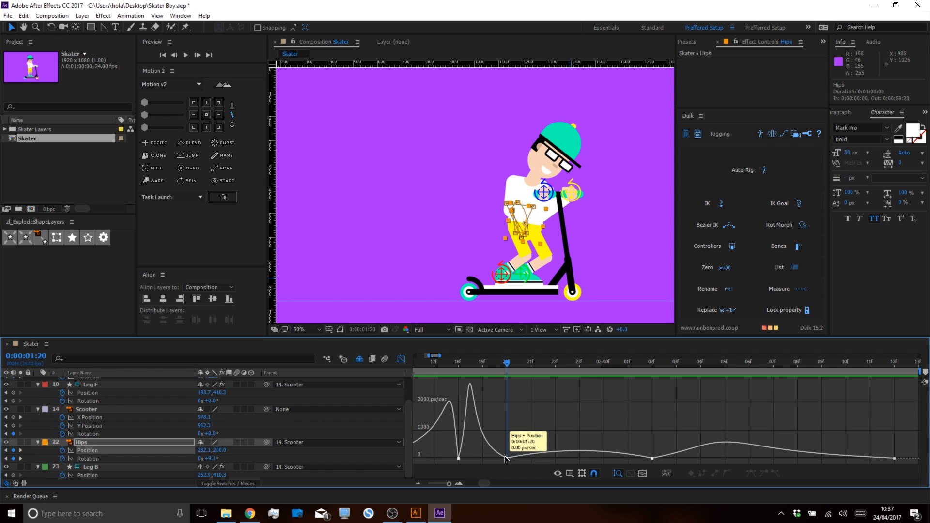
left_click(401, 359)
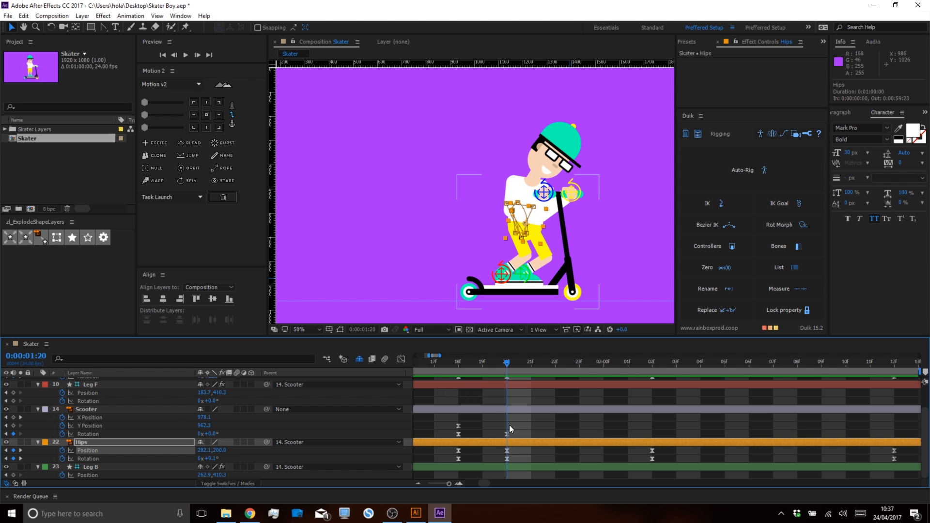
left_click(507, 450, "ctrl")
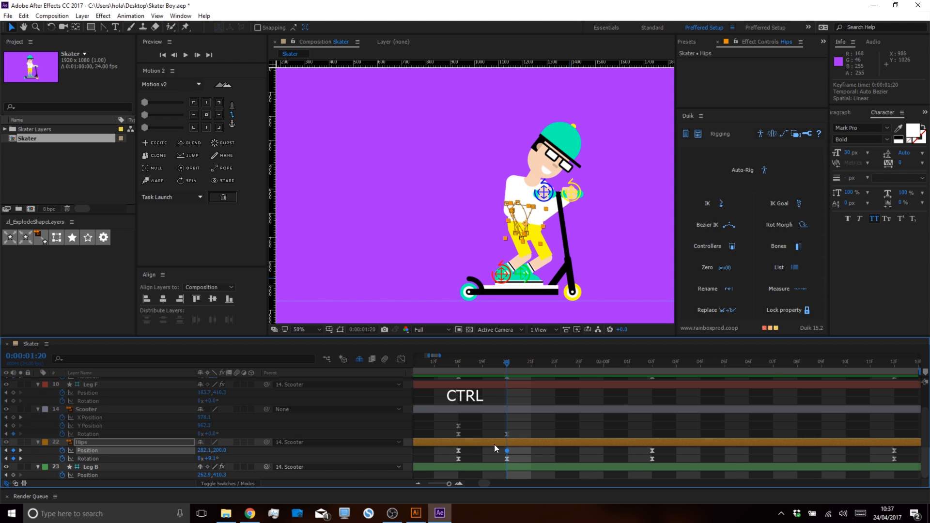
left_click(402, 359)
left_click_drag(497, 442, 578, 429)
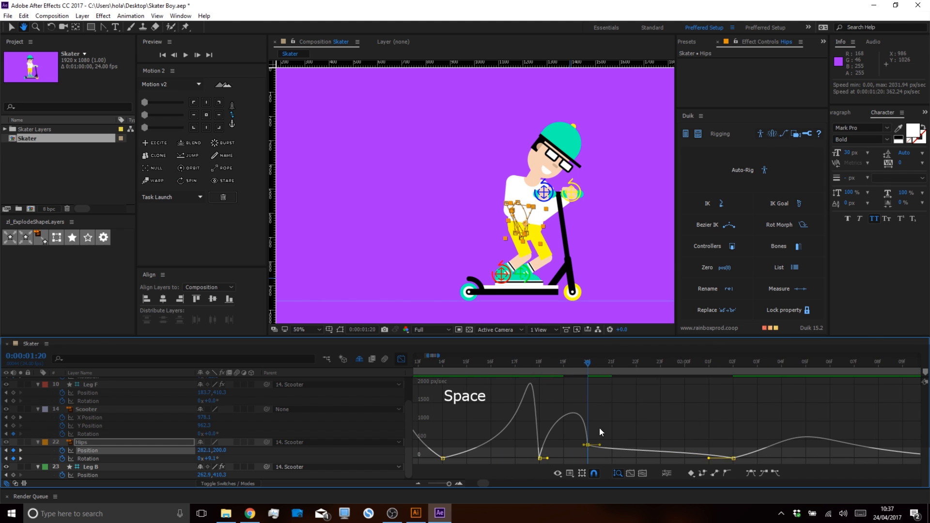
Smooth the Hips Position landing curve by raising the speed at 0:00:01:20 to about 743 px/sec and adjusting the neighbouring influence handles.
left_click_drag(707, 458, 694, 459)
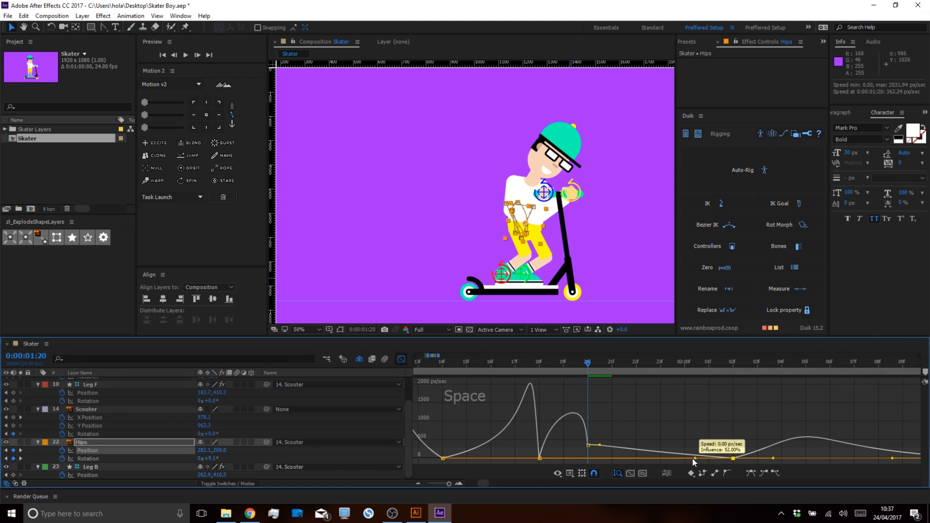
key("alt")
left_click_drag(591, 446, 593, 431)
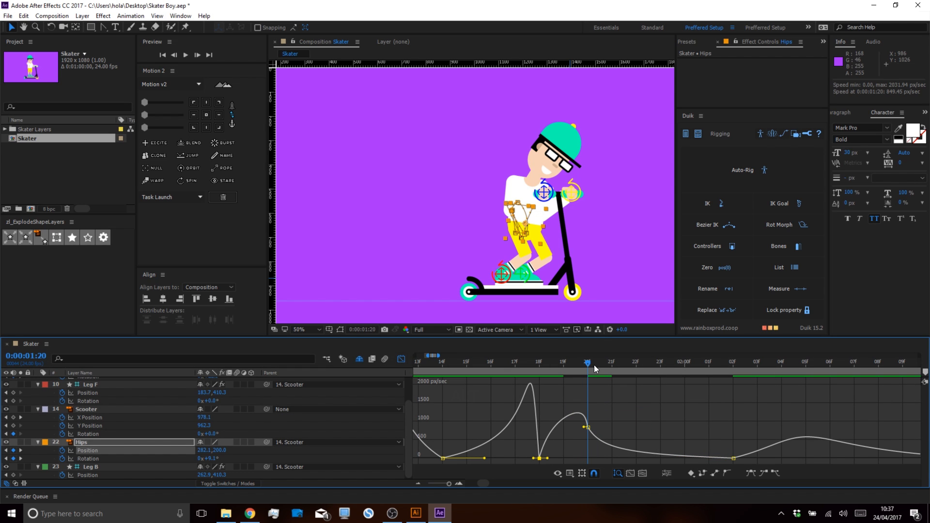
left_click_drag(546, 457, 544, 458)
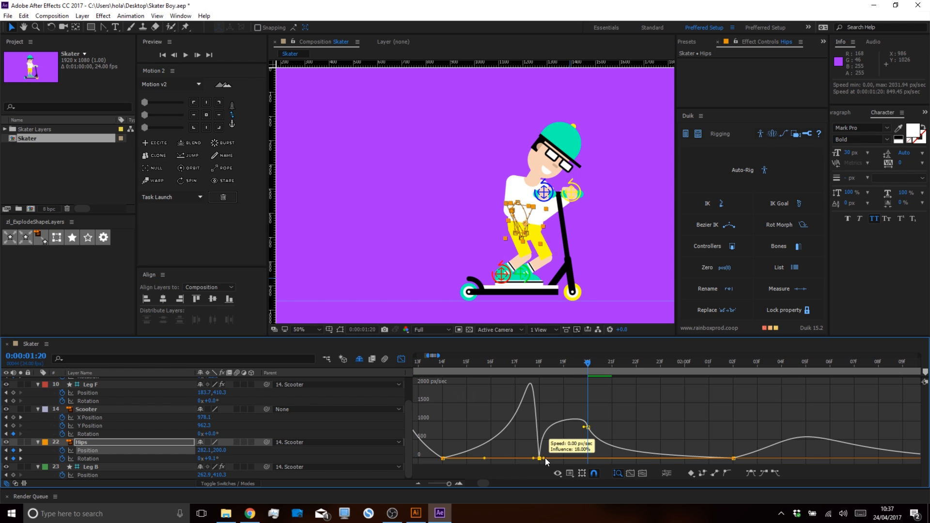
left_click(587, 422)
left_click_drag(589, 433, 481, 430)
left_click_drag(551, 426, 661, 459)
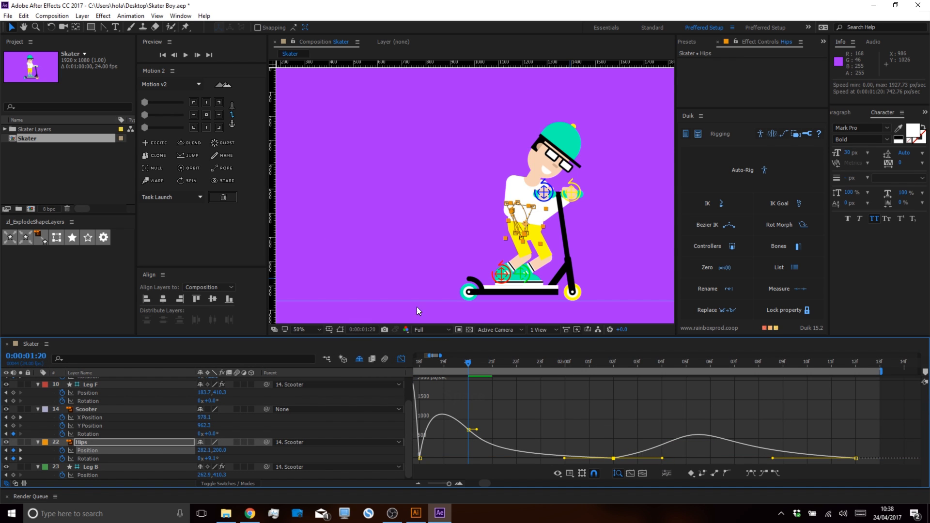
Preview the revised landing and review the Hips Position speed curve across the whole jump.
left_click(568, 415)
key("space")
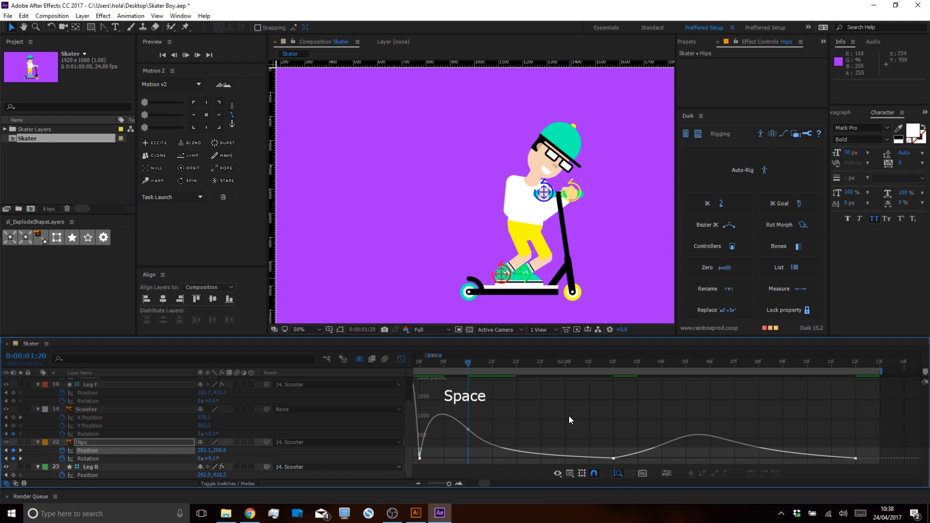
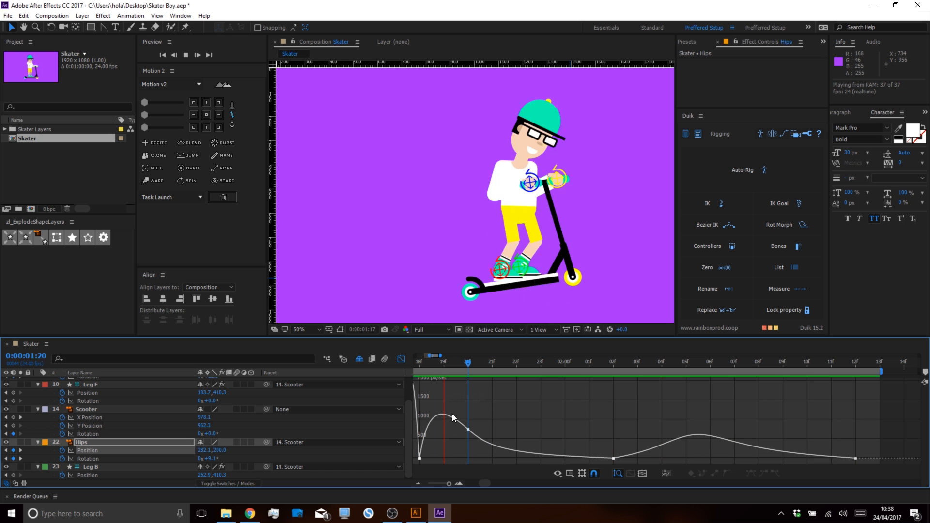
mouse_move(613, 458)
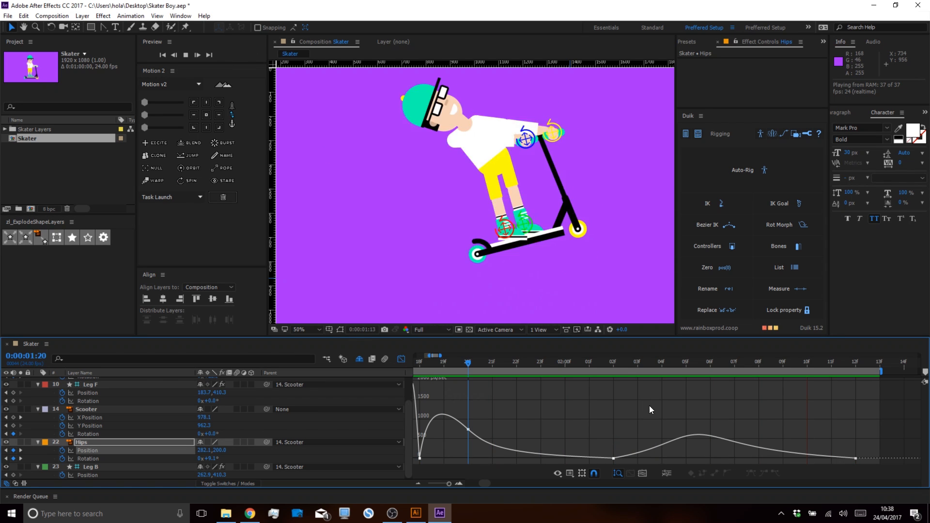
key("alt")
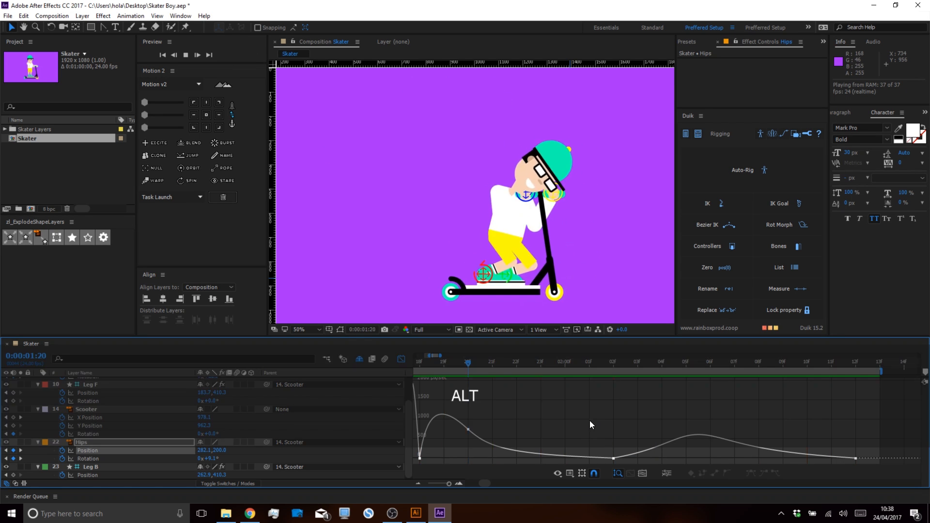
key("space")
scroll(645, 428, "down", 1)
key("space")
left_click_drag(781, 437, 665, 418)
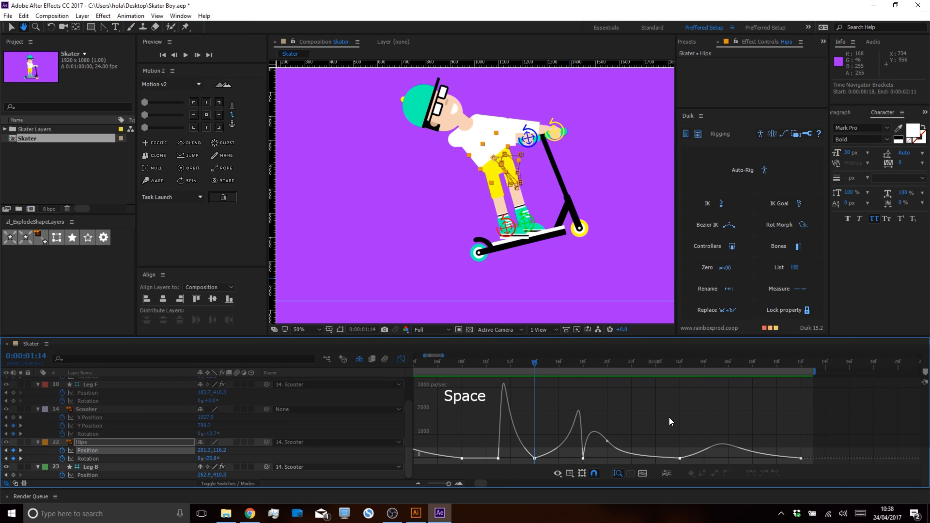
Preview the jump in the keyframe view with the whole composition visible, and save the project.
left_click(401, 359)
left_click(552, 286)
scroll(552, 286, "down", 2)
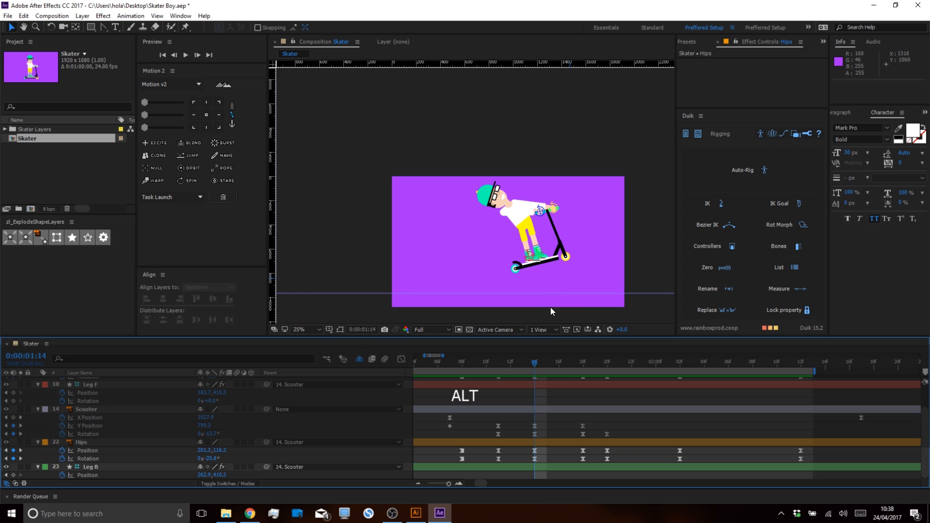
key("space")
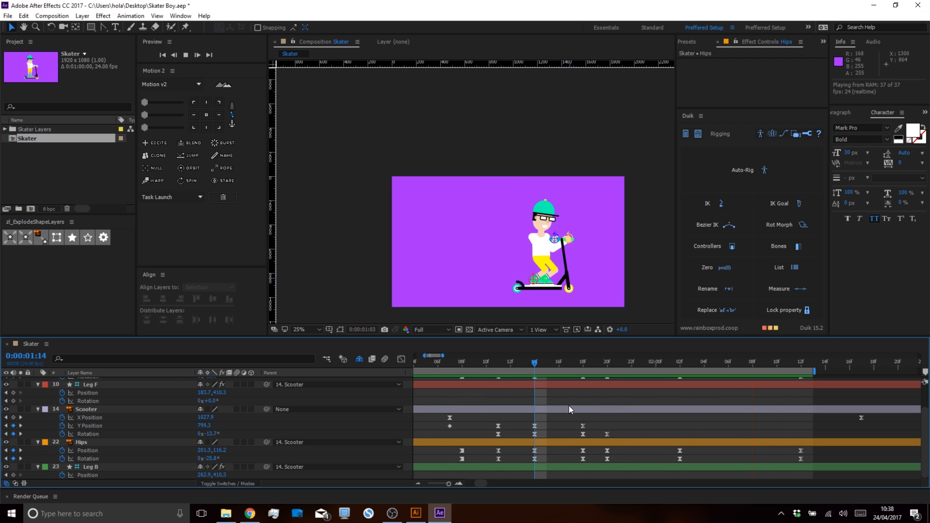
key("space")
left_click_drag(585, 362, 561, 362)
key("space")
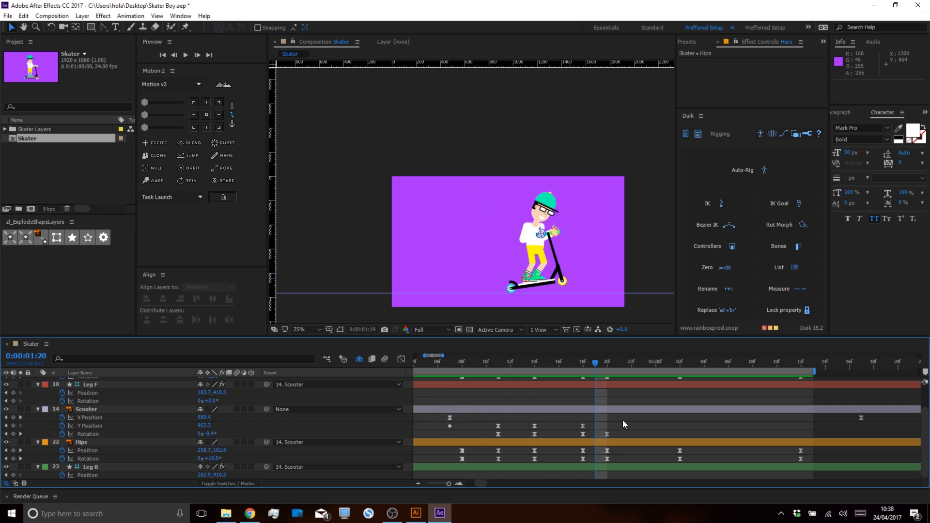
key("ctrl+s")
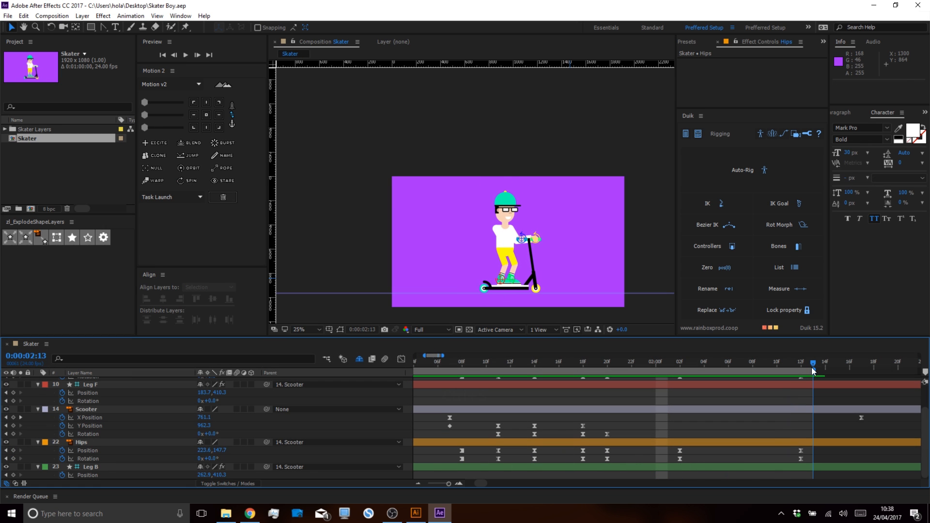
Add keyframes at 0:00:02:18 for Hips Position and Rotation, Leg B Position, Leg F Position and Rotation, and Neck and Head Rotation.
left_click_drag(809, 369, 803, 371)
scroll(726, 426, "down", 4, "alt")
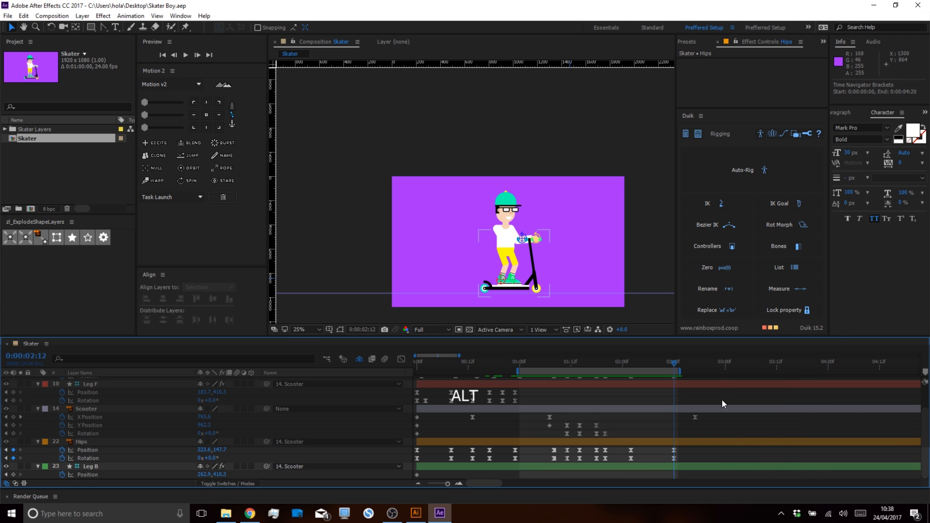
key("grave")
left_click_drag(670, 62, 698, 66)
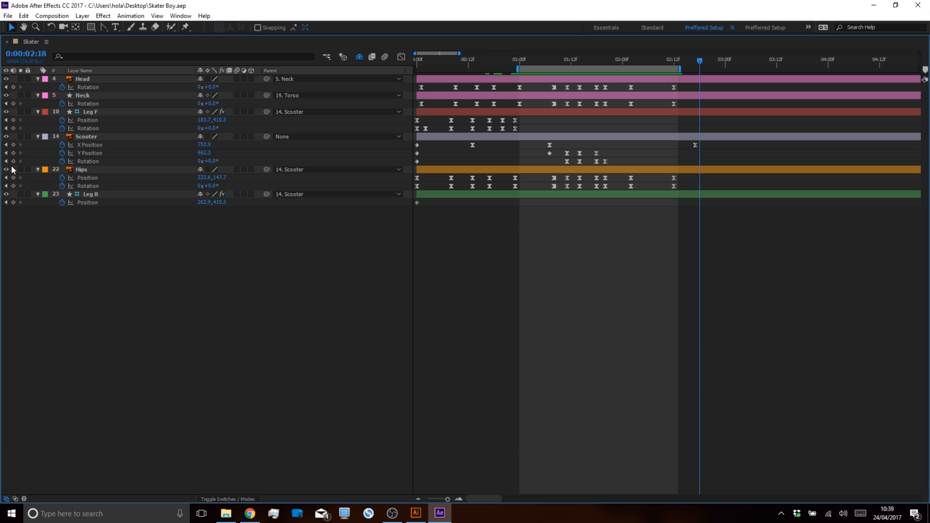
left_click(14, 186)
left_click(13, 177)
left_click(13, 202)
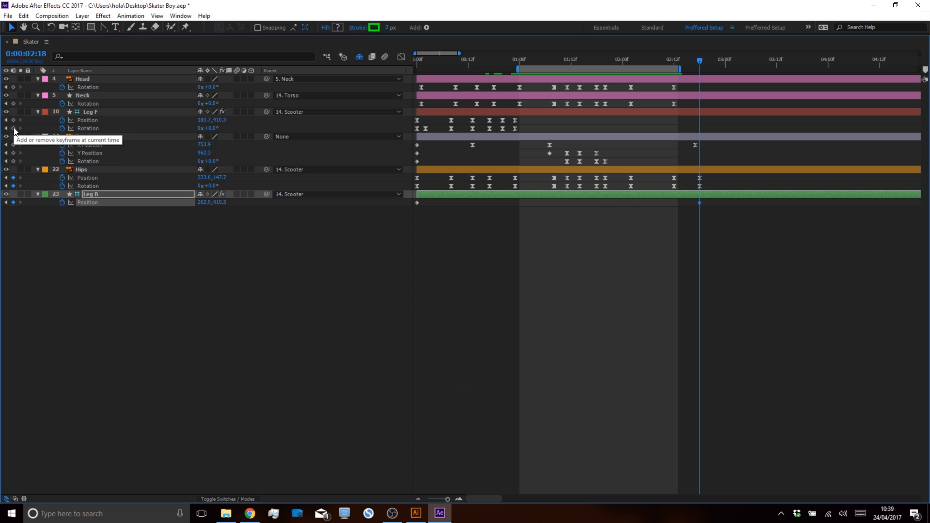
left_click_drag(14, 129, 14, 87)
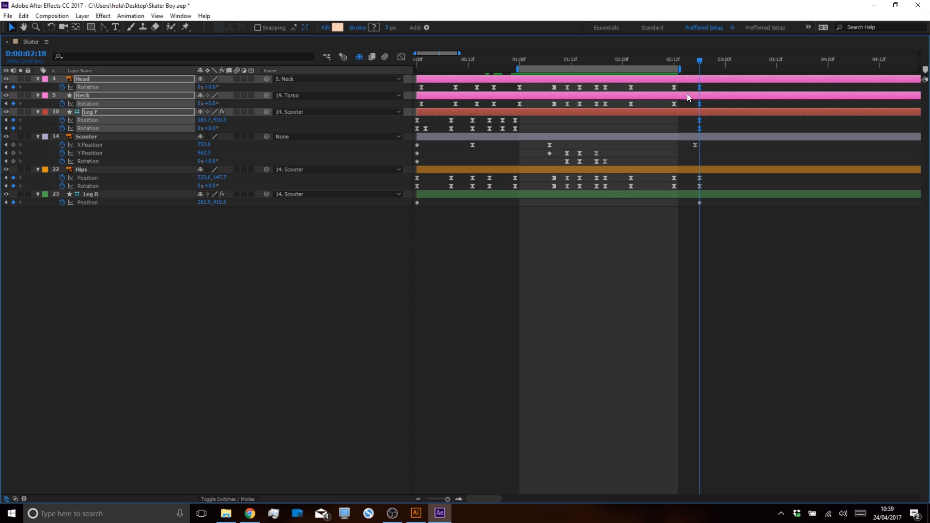
Convert the Hips and Leg B keyframes at 0:00:02:18 to hold keyframes.
left_click_drag(700, 58, 702, 138)
left_click(704, 88)
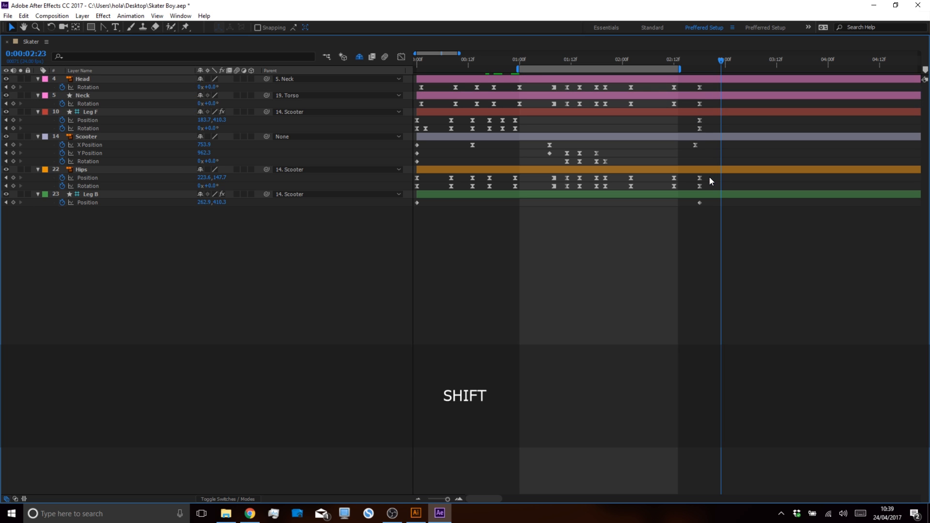
left_click_drag(701, 208, 697, 212)
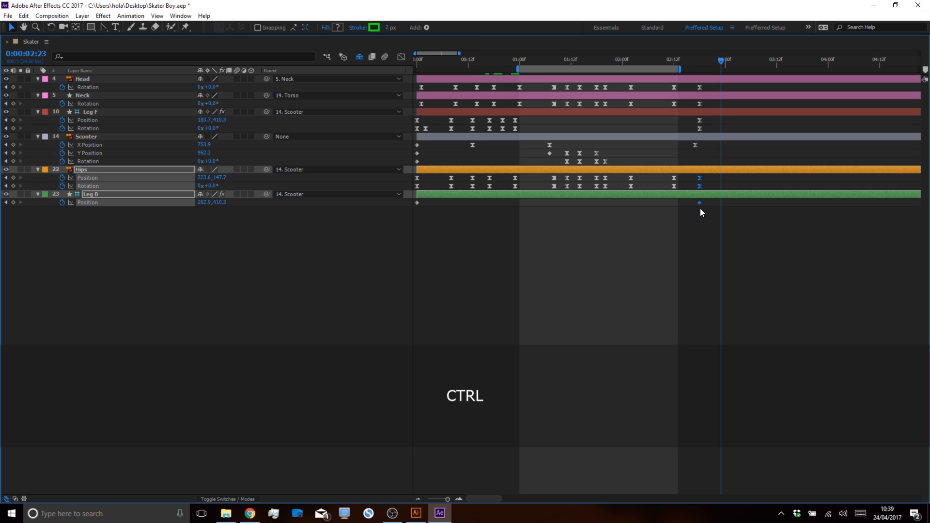
left_click(699, 202, "ctrl+alt")
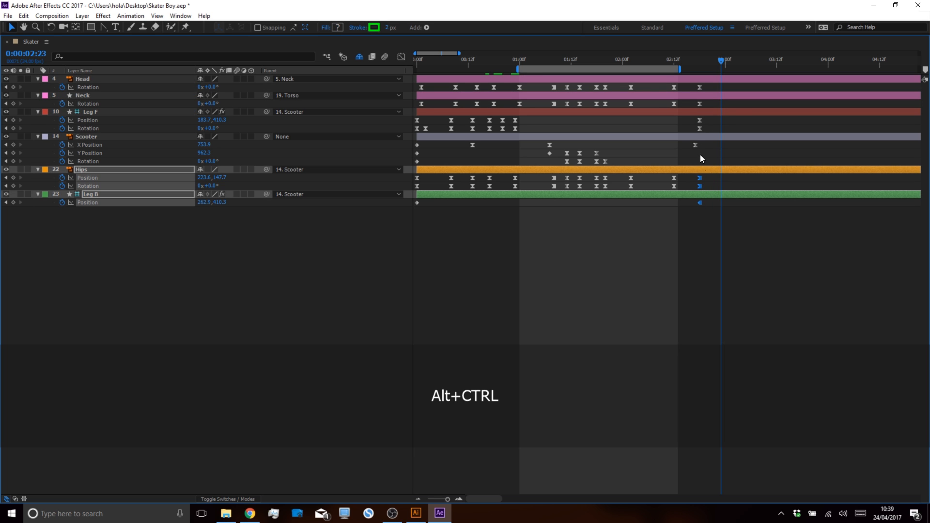
Convert the Head and Neck Rotation and the Leg F Position and Rotation keyframes at 0:00:02:18 to hold keyframes.
left_click_drag(706, 128, 699, 88)
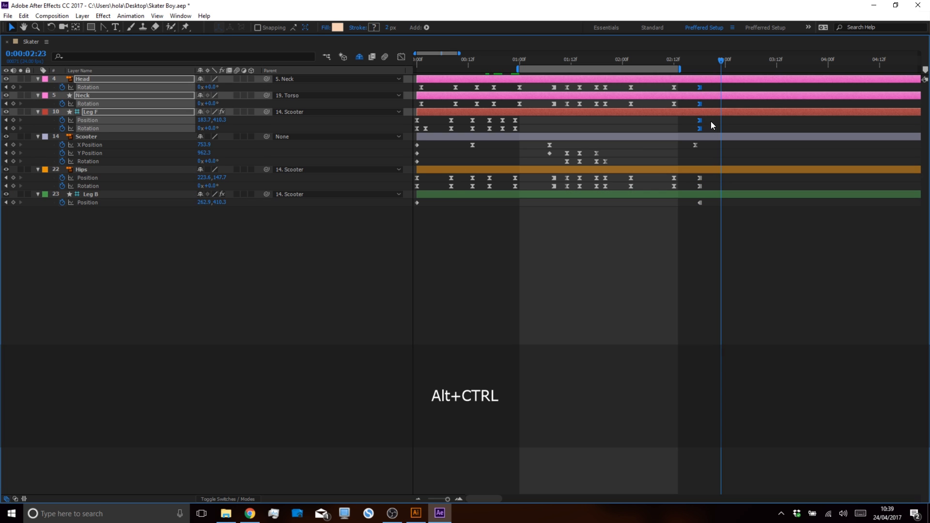
left_click(699, 87, "ctrl+alt")
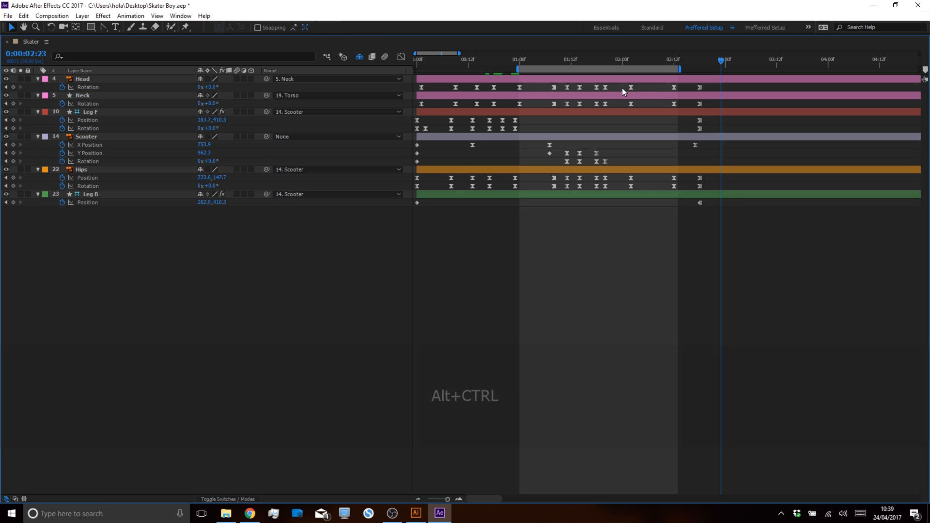
left_click_drag(539, 84, 411, 191)
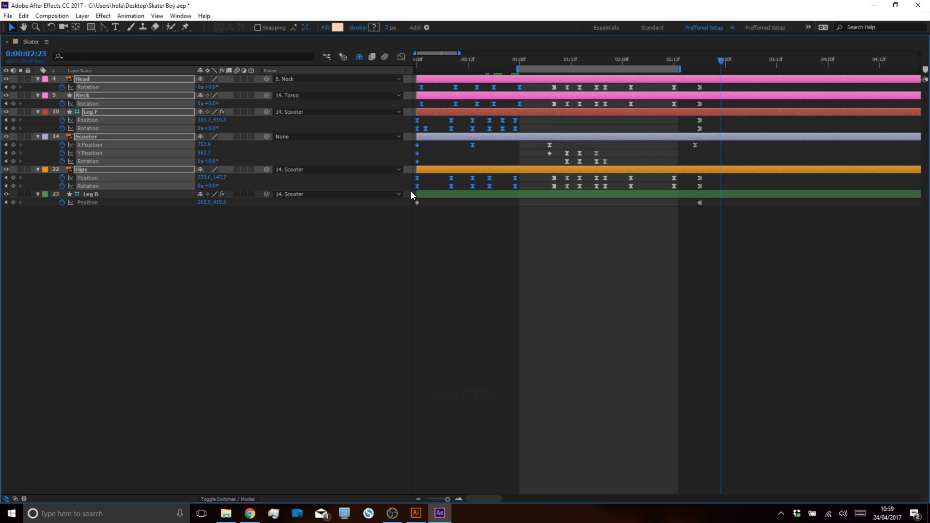
left_click(417, 214)
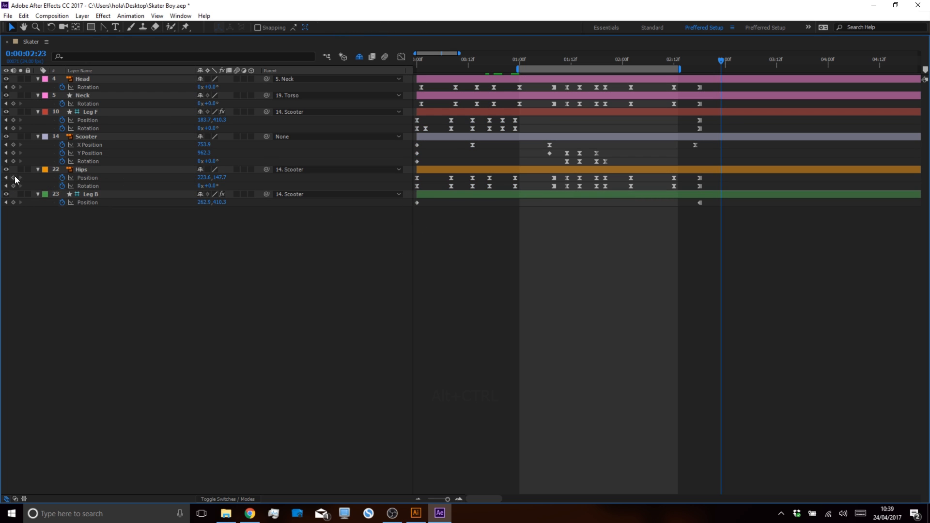
Remove all Position keyframes from Leg B and bring the full workspace back into view.
left_click(63, 203)
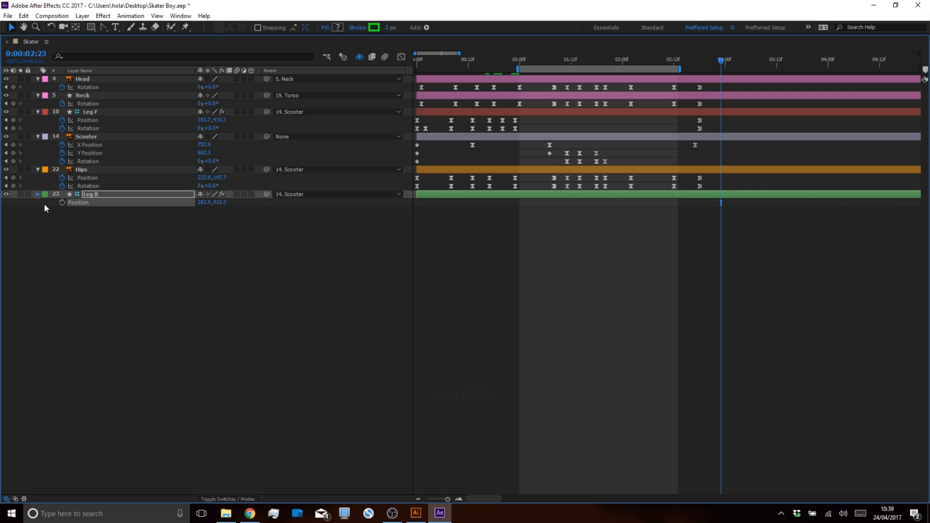
left_click(44, 208)
key("grave")
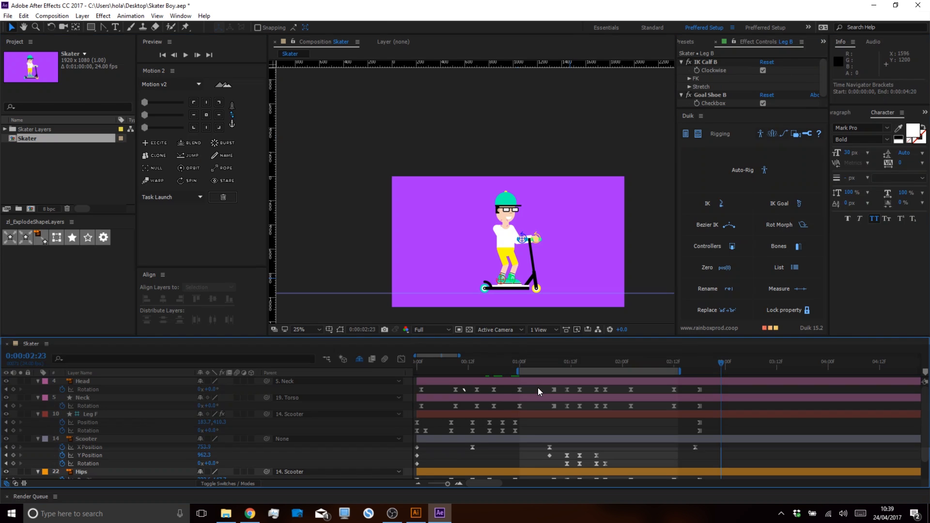
Copy the push-cycle keyframes of Head, Neck, Leg F and Hips plus all Scooter X Position keyframes, and paste them at 0:00:02:23.
left_click_drag(526, 388, 407, 435)
key("space")
left_click_drag(486, 429, 489, 406)
left_click_drag(521, 456, 429, 469)
left_click_drag(704, 424, 412, 428)
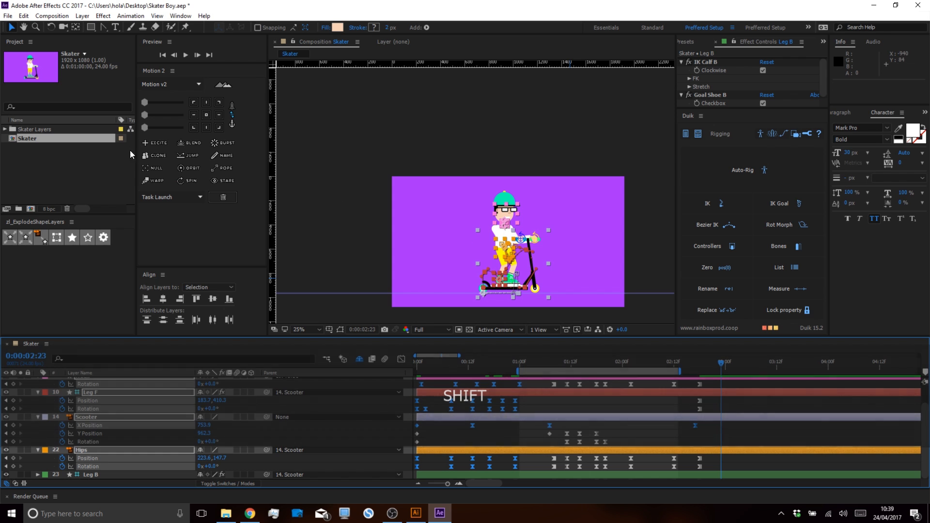
left_click(154, 155)
left_click(747, 430)
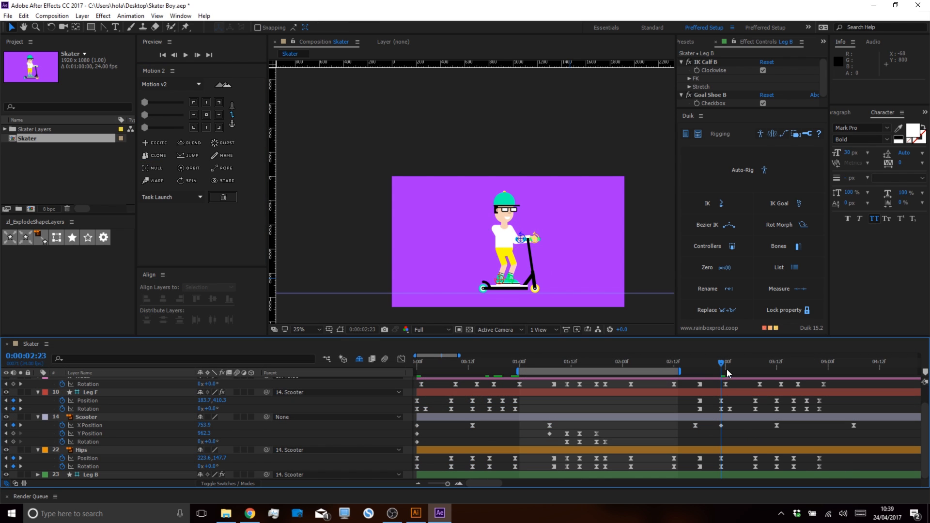
Set the work area to end at the last Scooter X Position keyframe, 0:00:05:16, and preview the repeated motion.
left_click_drag(727, 367, 909, 348)
key("space")
left_click_drag(854, 428, 660, 434)
left_click_drag(711, 362, 803, 369)
key("n")
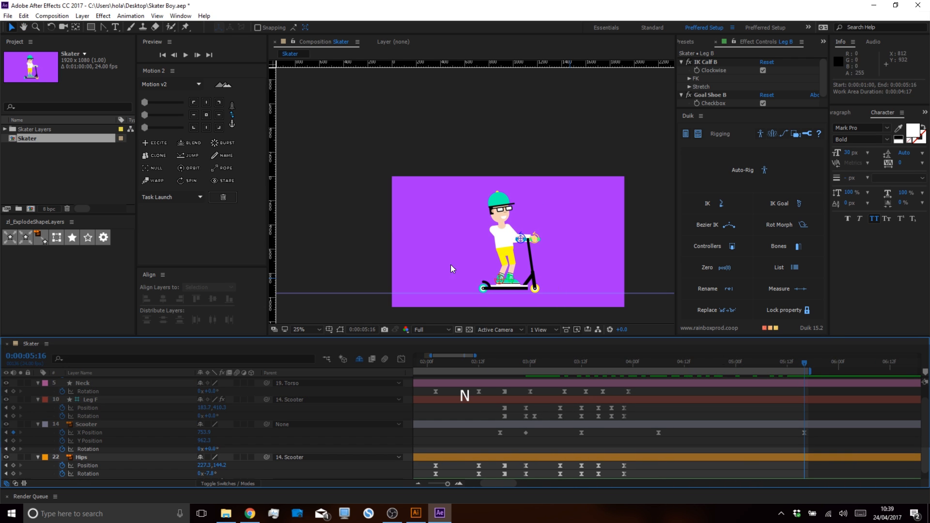
key("space")
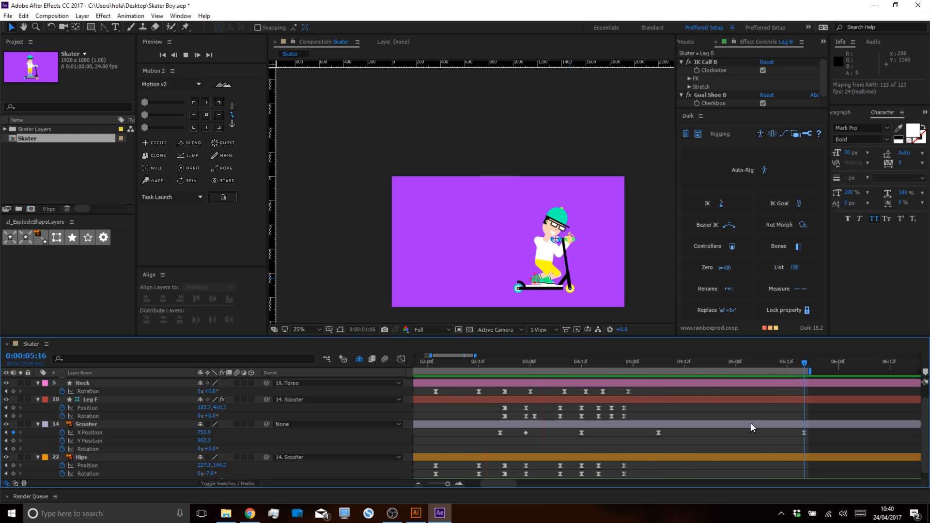
key("space")
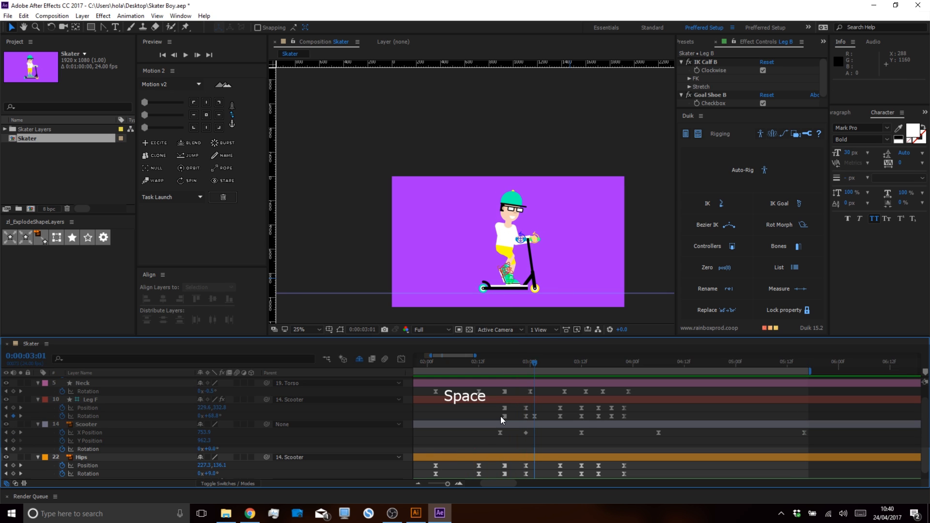
Select Leg F and review the jump up close, examining the front foot at 0:00:01:20.
left_click_drag(485, 439, 639, 422)
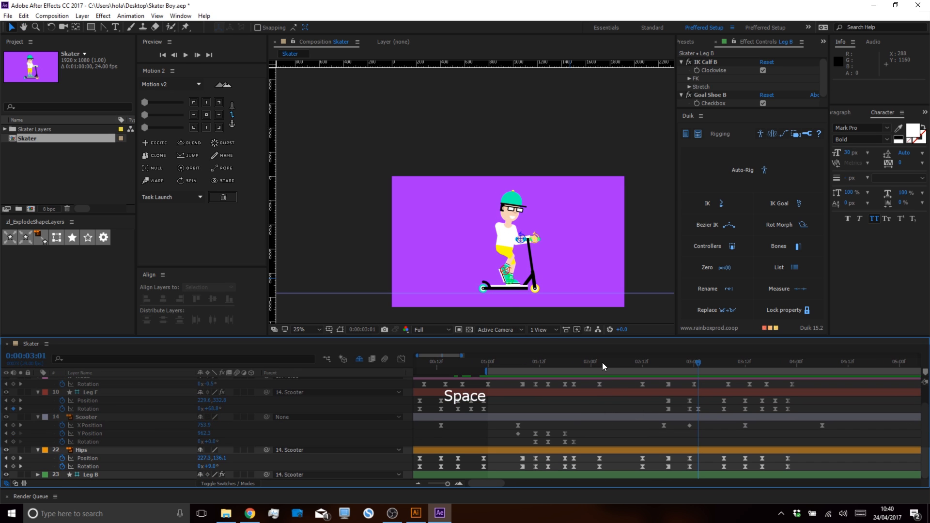
left_click(108, 393)
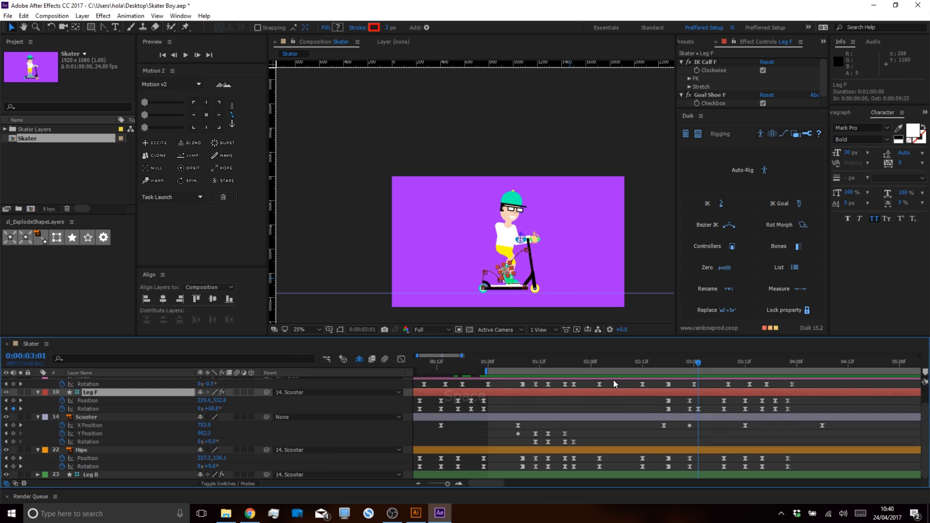
key("alt")
scroll(616, 405, "up", 3)
left_click_drag(736, 368, 732, 431)
key("space")
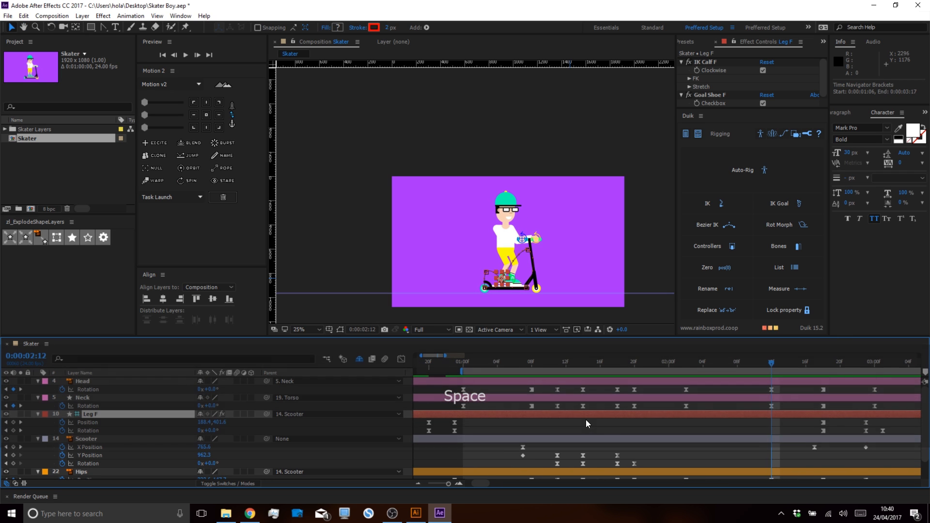
left_click_drag(484, 363, 634, 382)
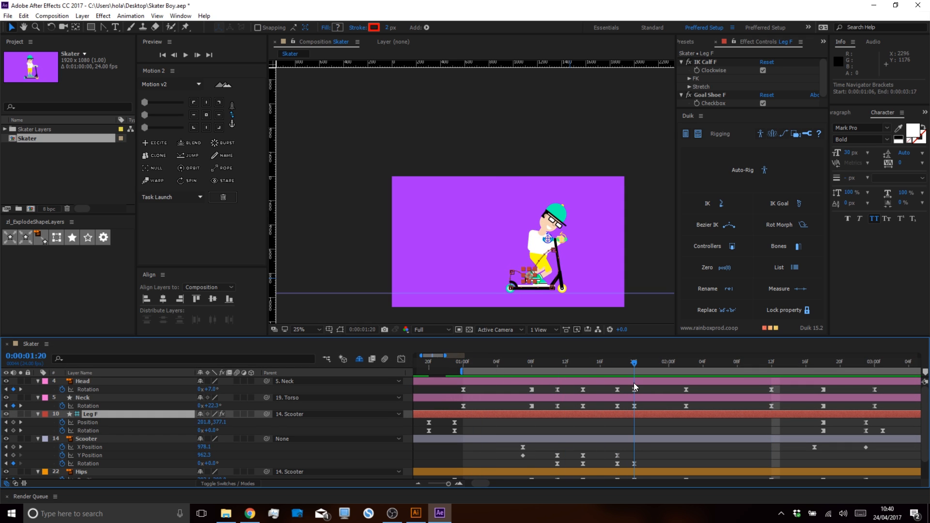
scroll(538, 269, "up", 4)
key("space")
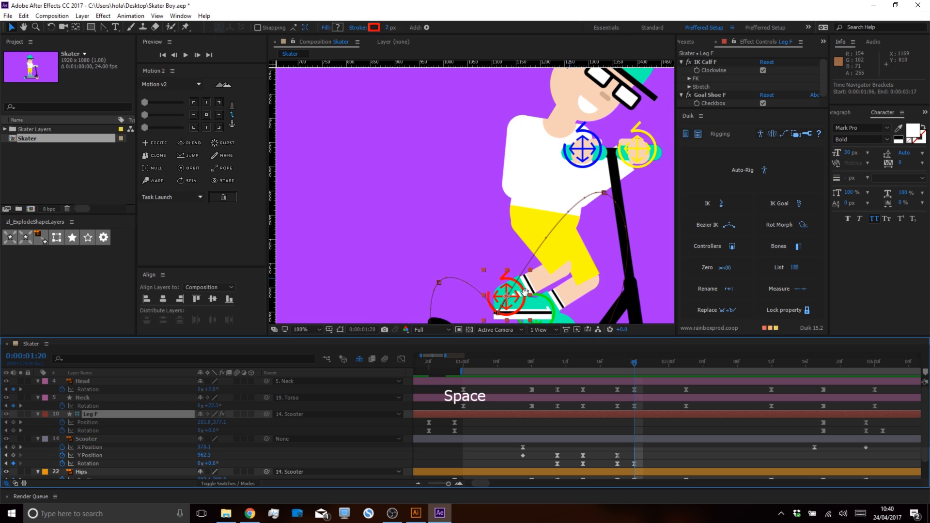
left_click_drag(522, 250, 519, 201)
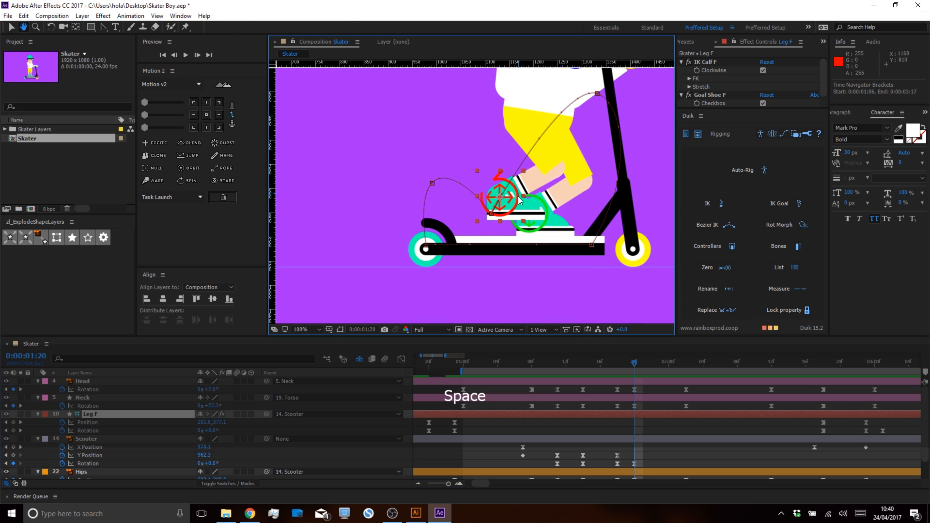
Select the Leg F Position keyframe at 0:00:00:23 and examine the motion path around the front foot.
left_click(454, 422)
left_click_drag(517, 172, 563, 135)
scroll(536, 254, "up", 4, "alt")
key("space")
left_click_drag(373, 101, 448, 216)
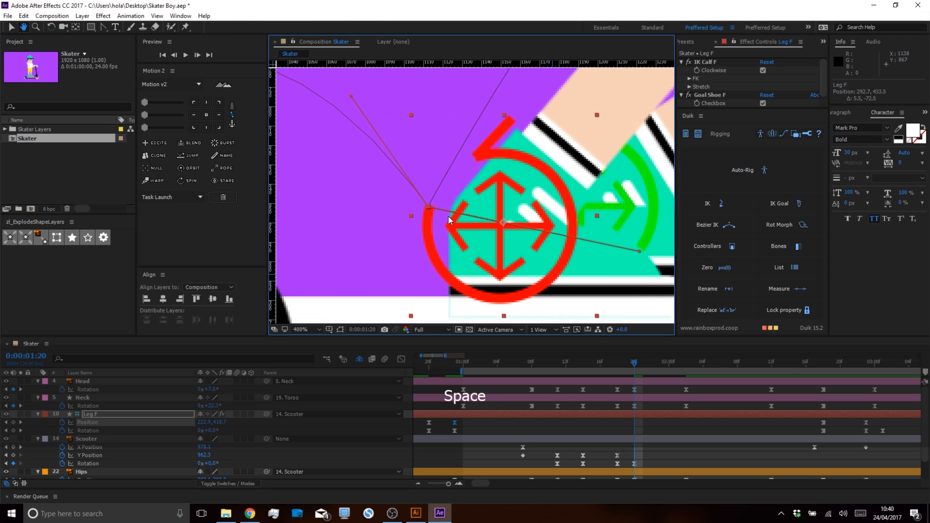
scroll(440, 215, "up", 2, "alt")
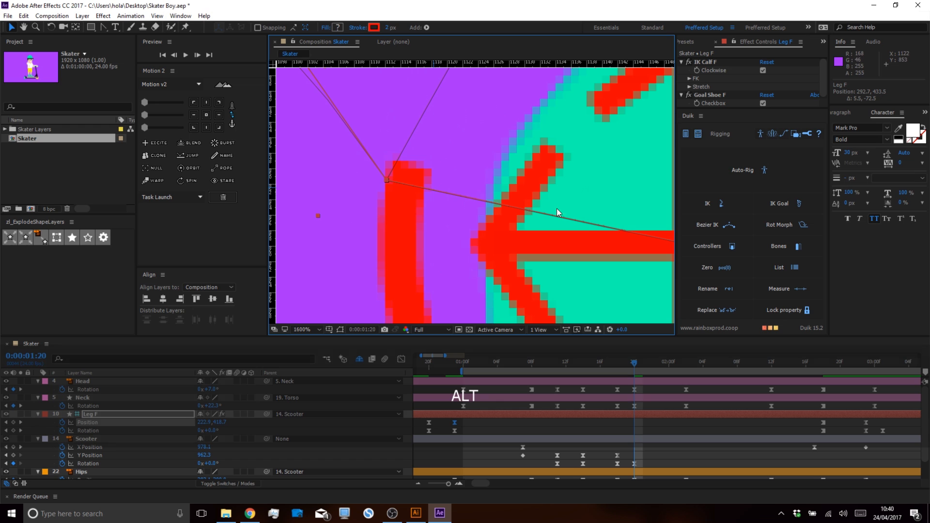
scroll(554, 228, "down", 2)
key("space")
left_click_drag(629, 270, 484, 236)
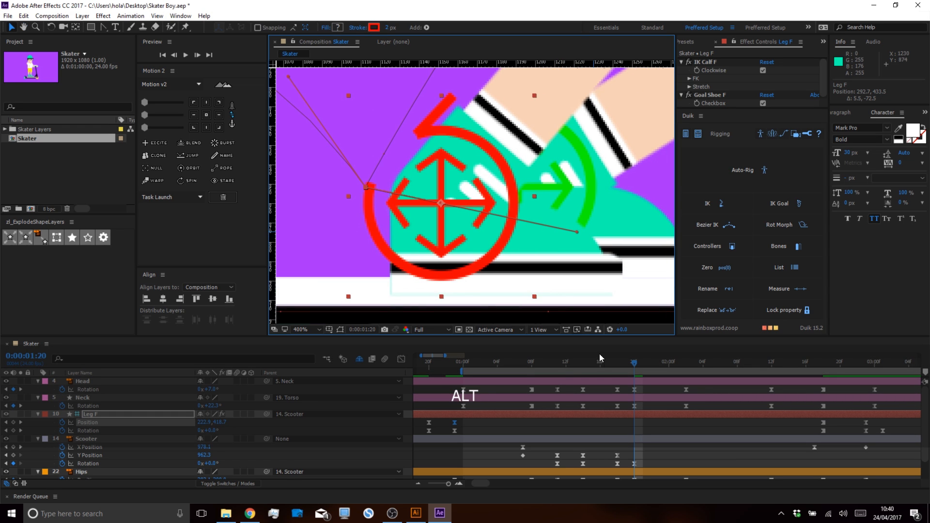
Compare the front foot's placement on the scooter deck at 0:00:00:23 and 0:00:02:18.
left_click(455, 365)
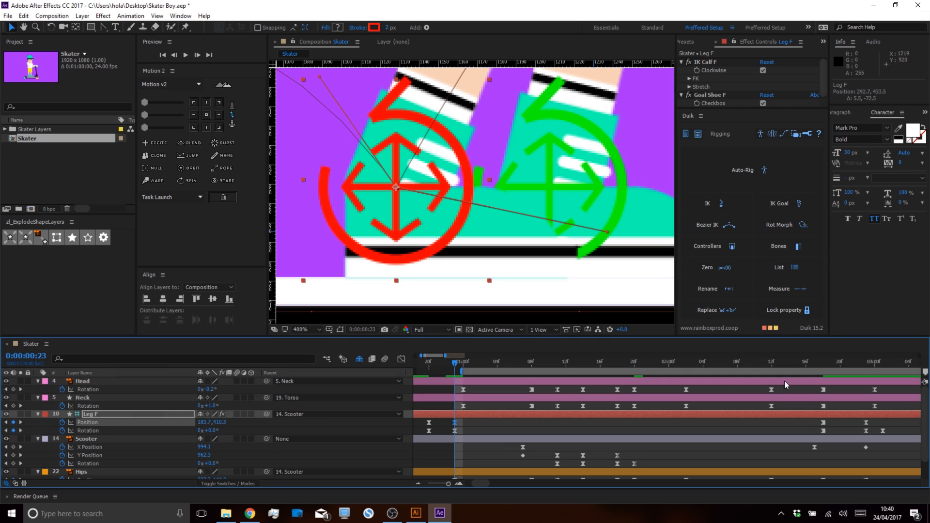
left_click(824, 361)
scroll(477, 257, "down", 2)
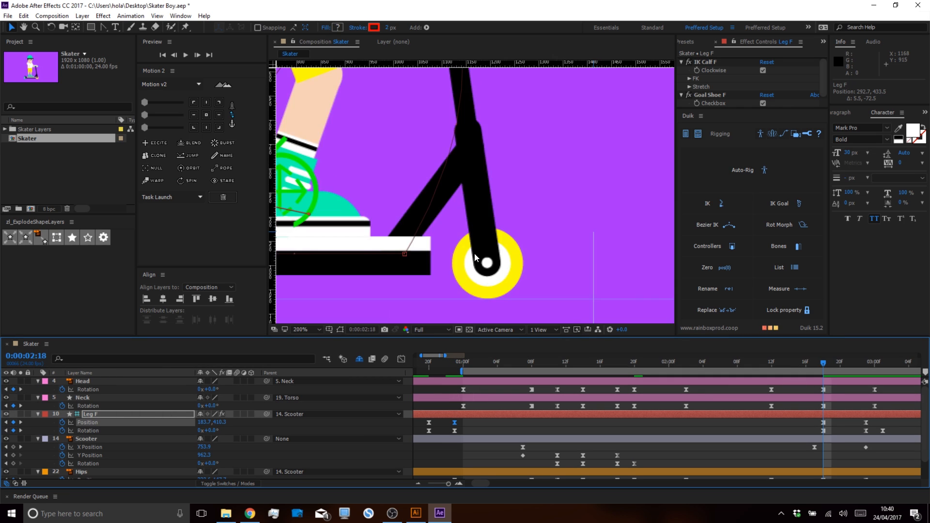
key("space")
left_click_drag(373, 224, 492, 271)
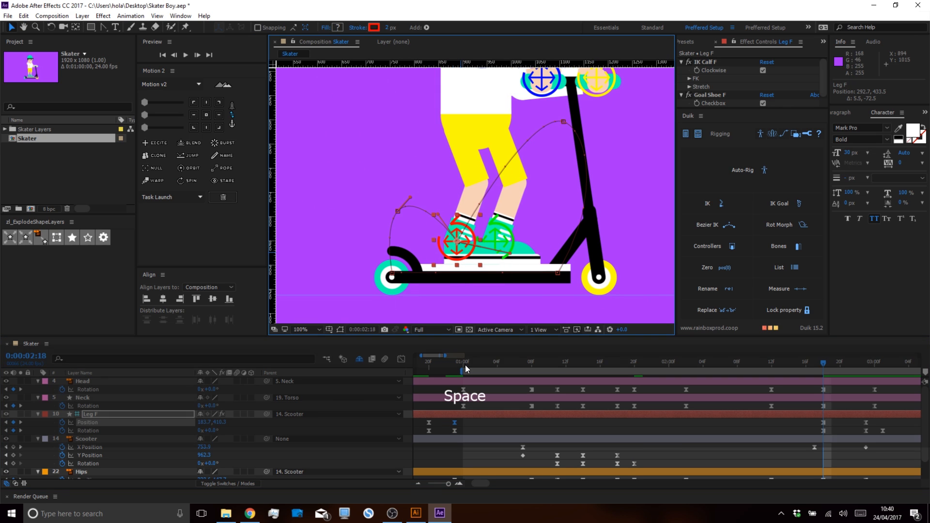
left_click(455, 365)
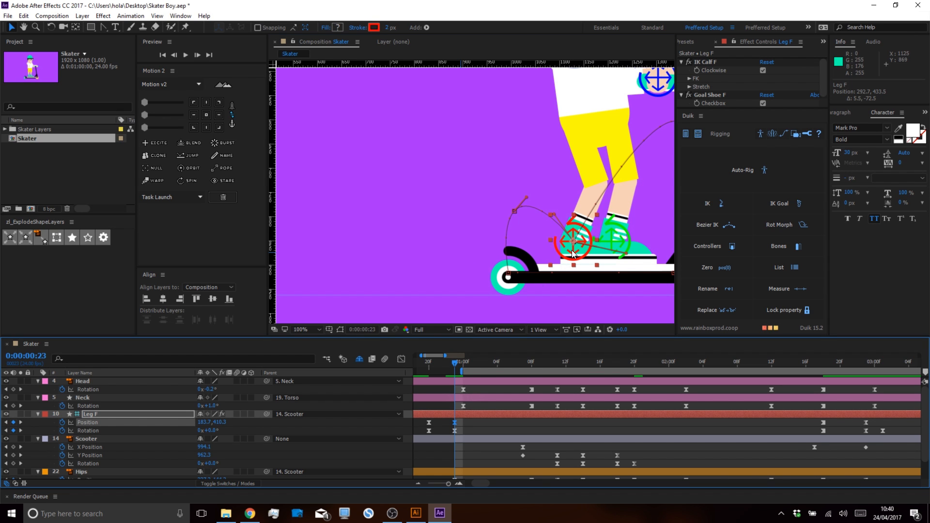
scroll(572, 247, "up", 1)
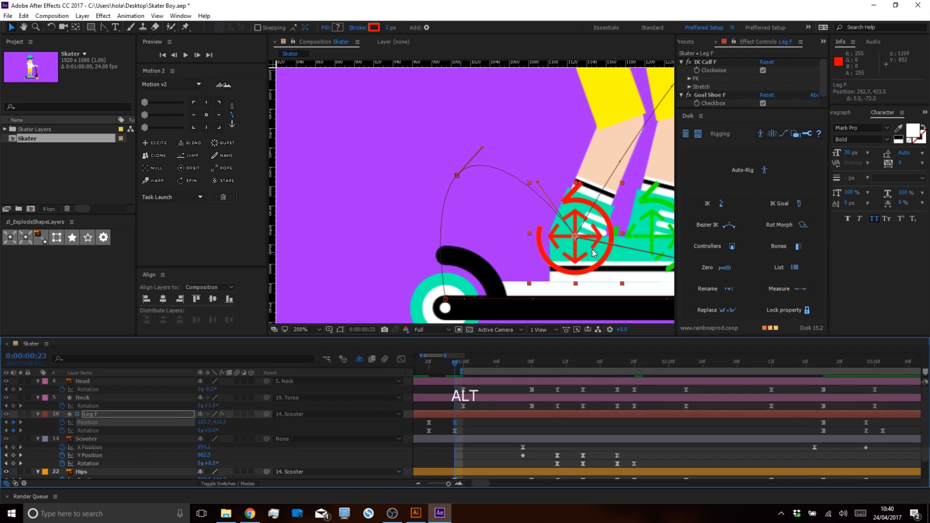
Check Leg F's Position speed curve and convert its Position keyframe at 0:00:00:23 to a hold keyframe.
left_click(401, 359)
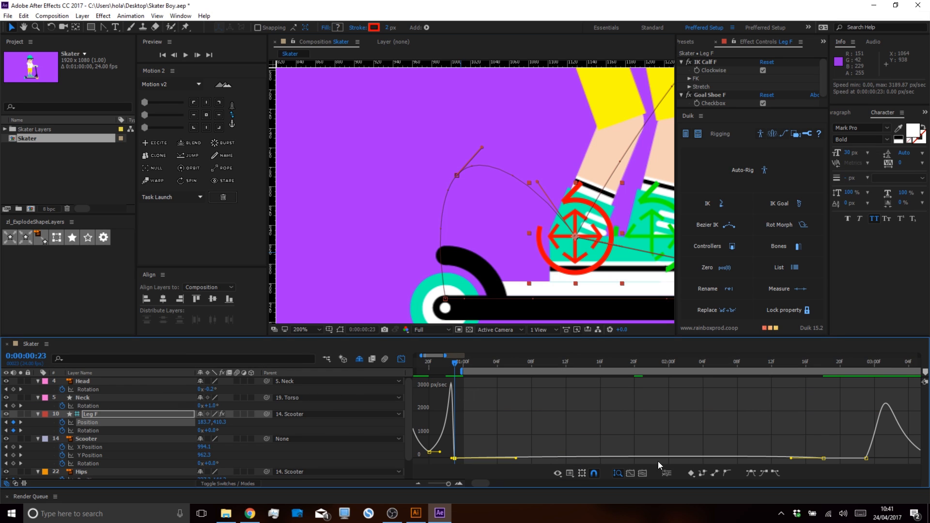
scroll(732, 459, "up", 3, "alt")
scroll(734, 403, "down", 3, "alt")
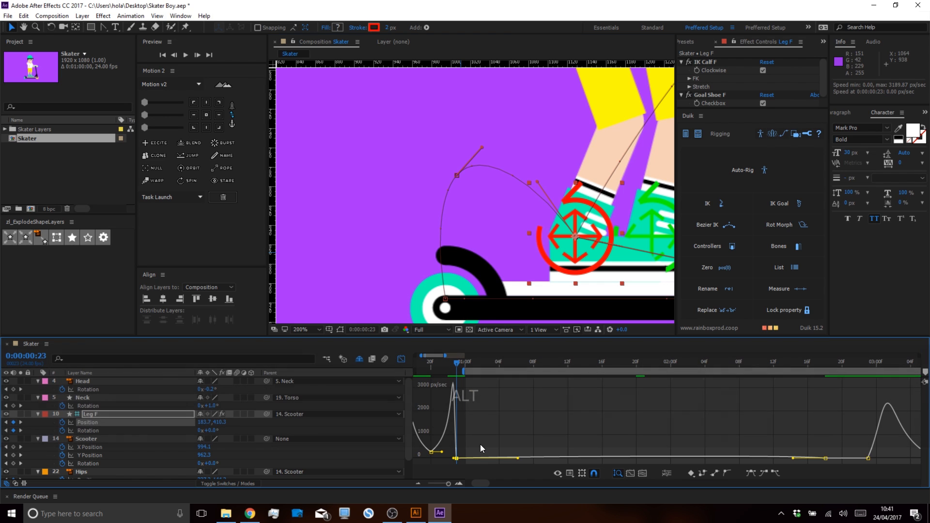
left_click_drag(478, 446, 454, 463)
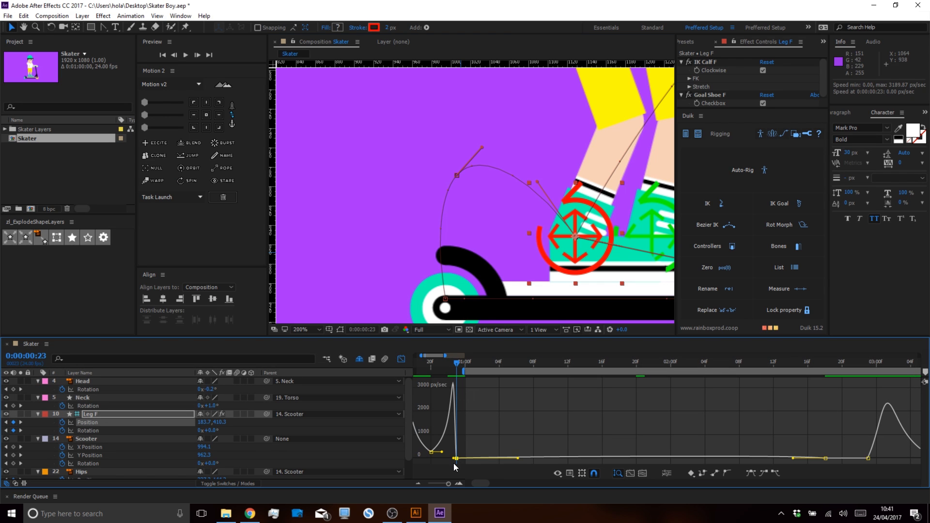
left_click(400, 360)
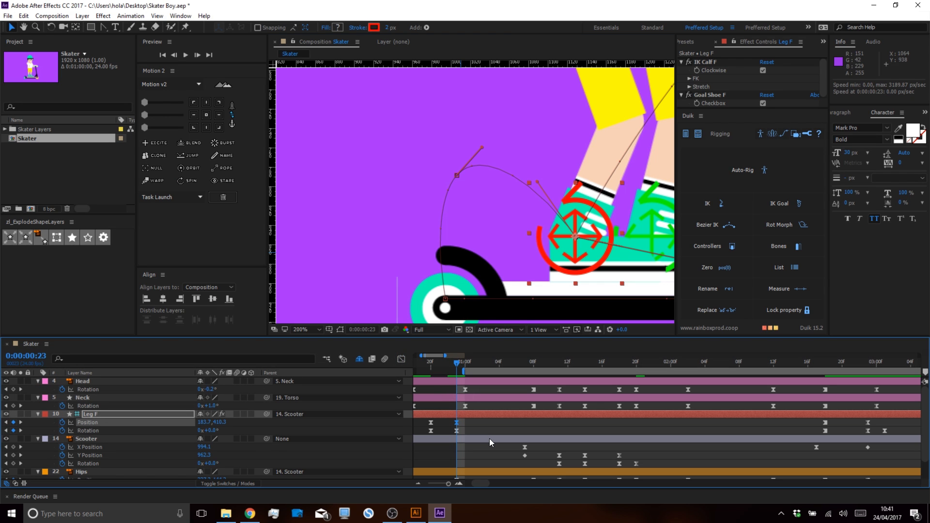
key("ctrl")
left_click(458, 423, "ctrl+alt")
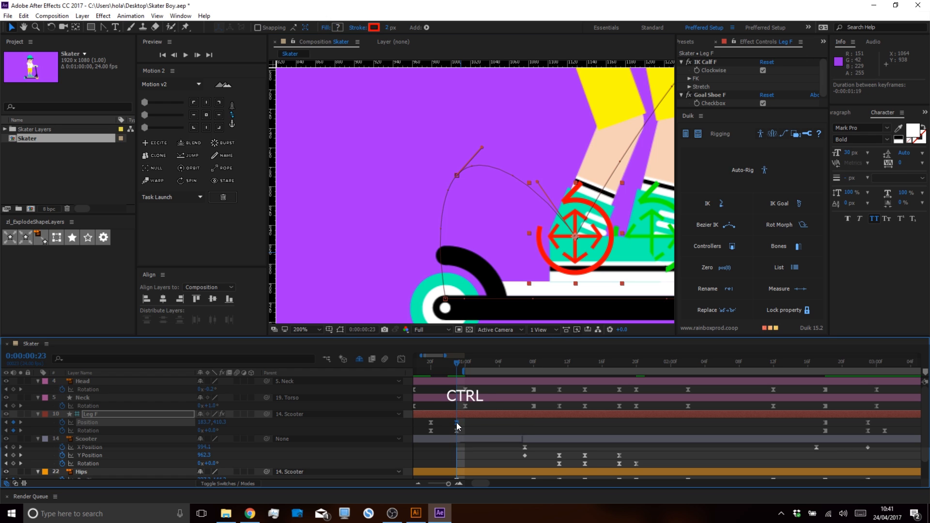
left_click(487, 426)
Scrub through the crouch, jump and landing to check that the front foot stays on the deck.
left_click_drag(480, 362, 559, 362)
key("alt")
scroll(551, 234, "down", 4)
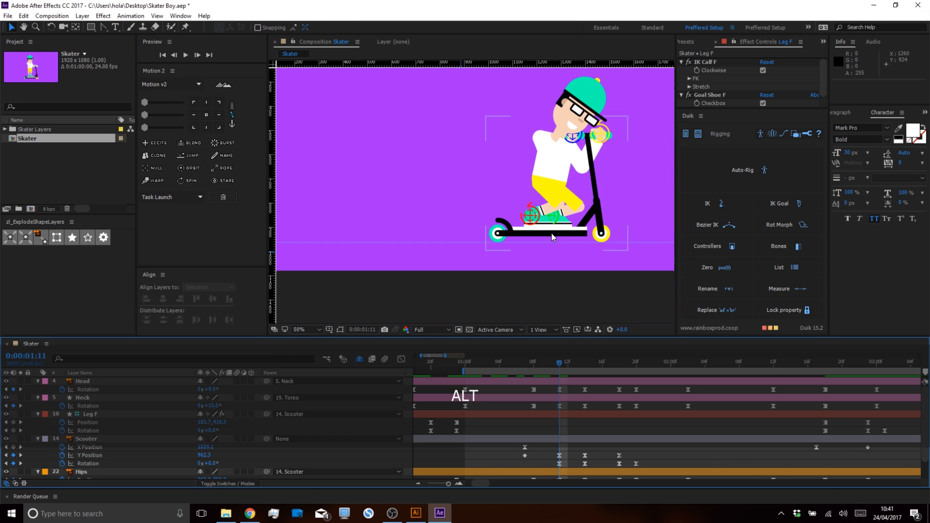
key("space")
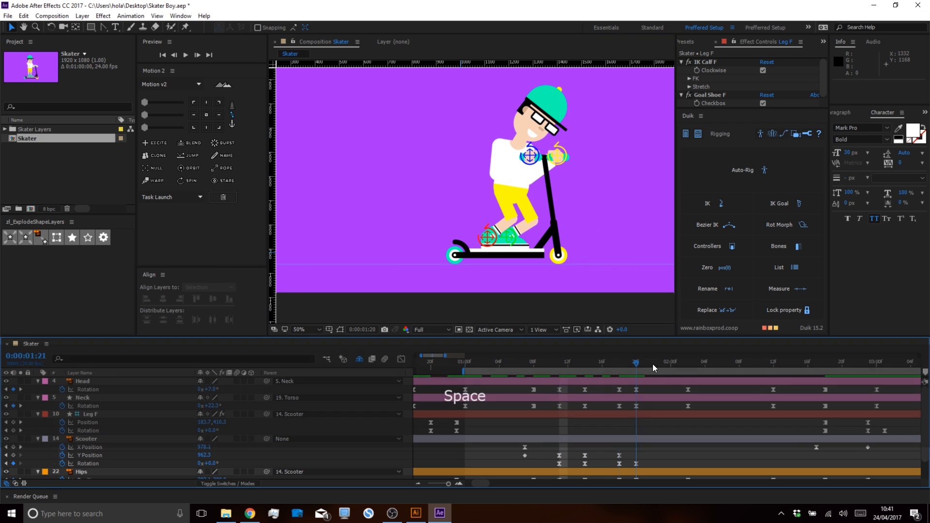
left_click_drag(771, 362, 679, 363)
scroll(436, 192, "down", 2)
Set the work area to start at 0:00:00:00, save the project and preview the whole animation.
key("Home")
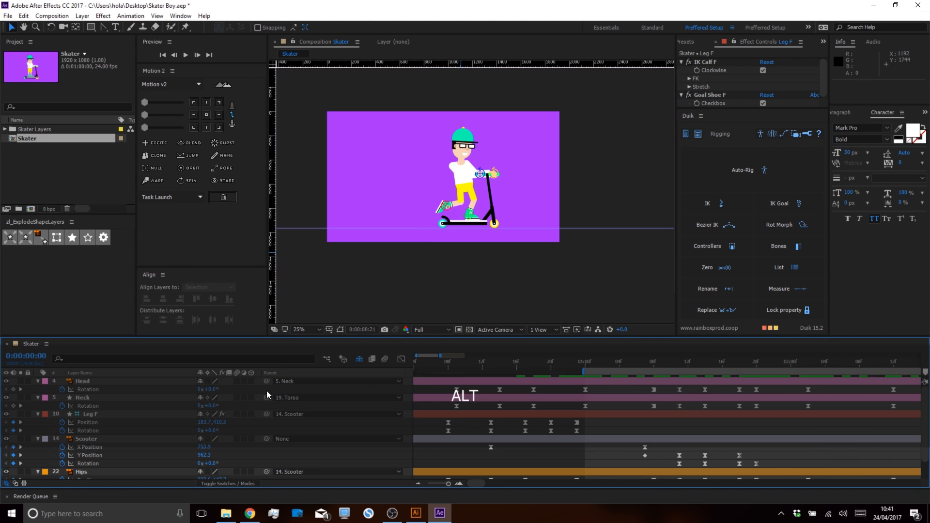
key("b")
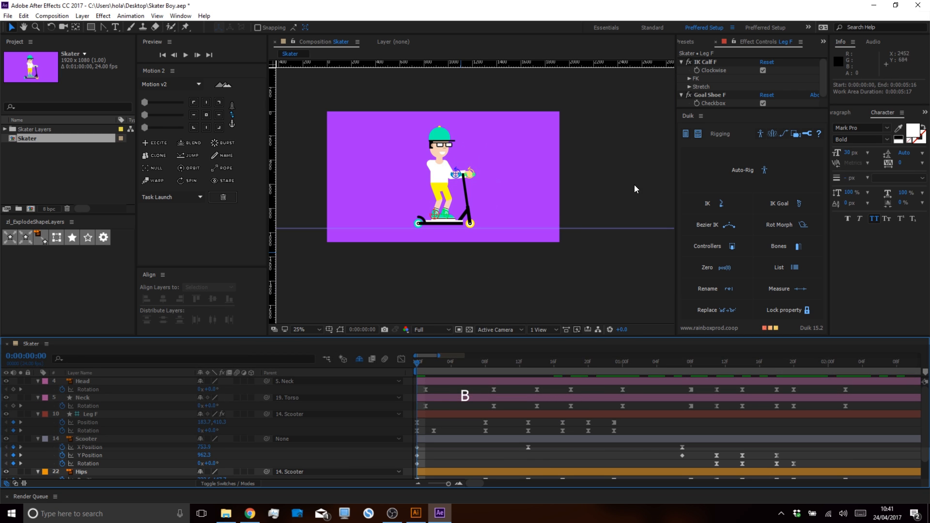
left_click_drag(620, 202, 572, 224)
scroll(697, 414, "down", 4)
scroll(696, 409, "up", 2)
key("ctrl+s")
key("space")
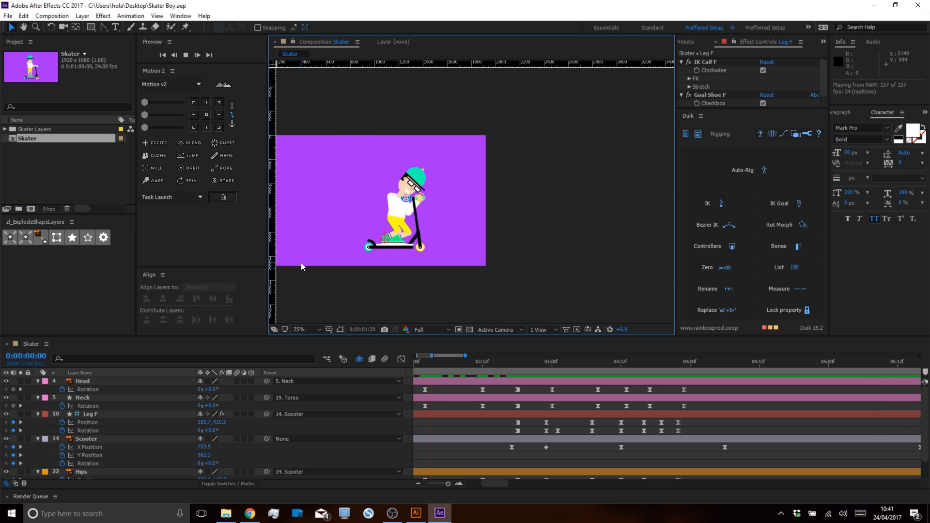
Stop the animation preview and save the project.
key("space")
left_click(493, 428)
key("ctrl+s")
key("space")
left_click_drag(419, 245, 504, 252)
left_click(498, 424)
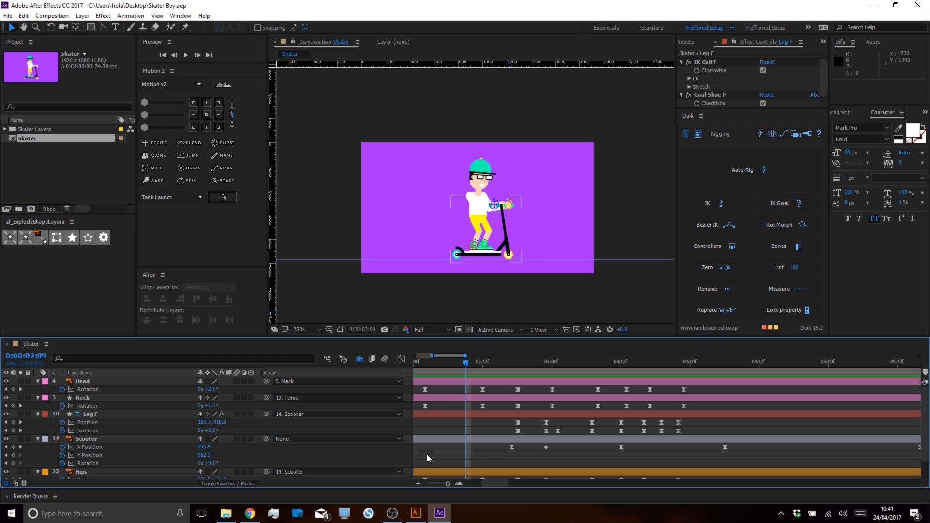
Start a file import and browse to the Scooter Boy folder in Dropbox's Personal Projects.
double_click(42, 166)
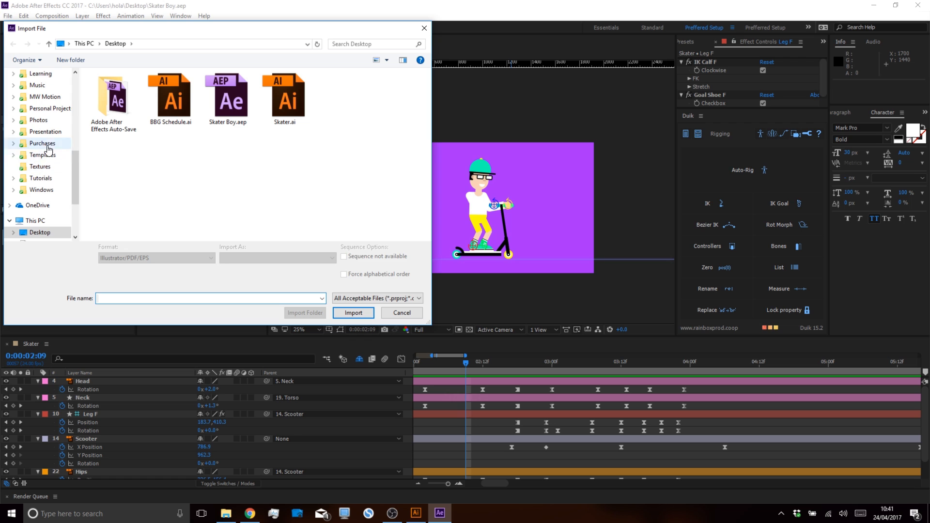
left_click_drag(74, 170, 73, 155)
scroll(75, 141, "up", 5)
left_click(40, 174)
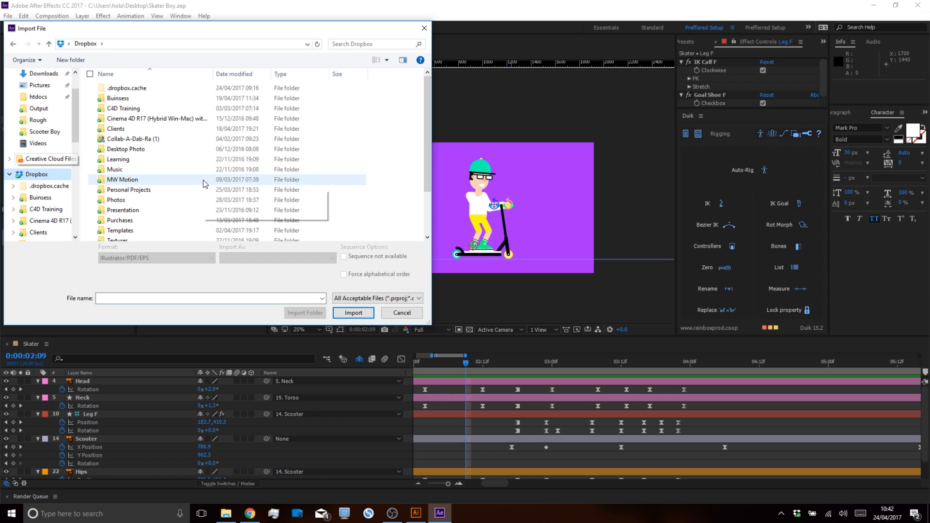
scroll(203, 182, "down", 2)
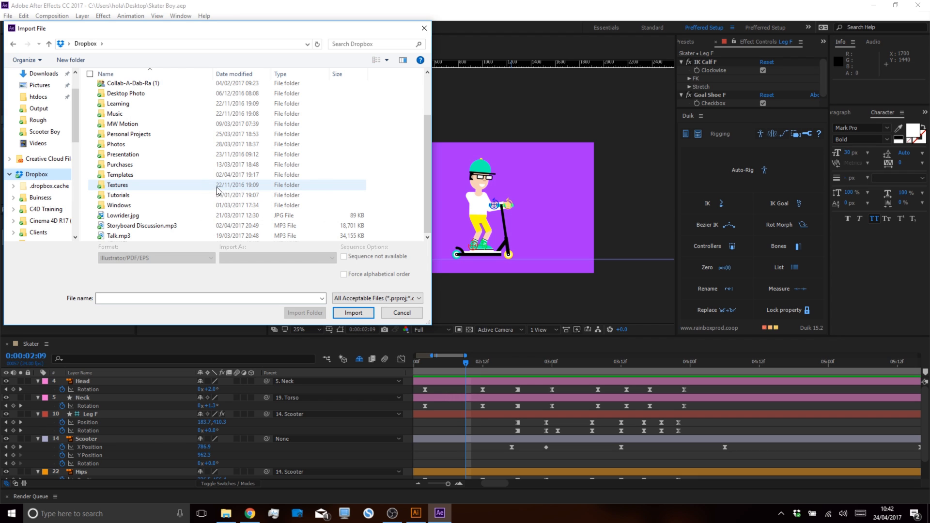
double_click(203, 134)
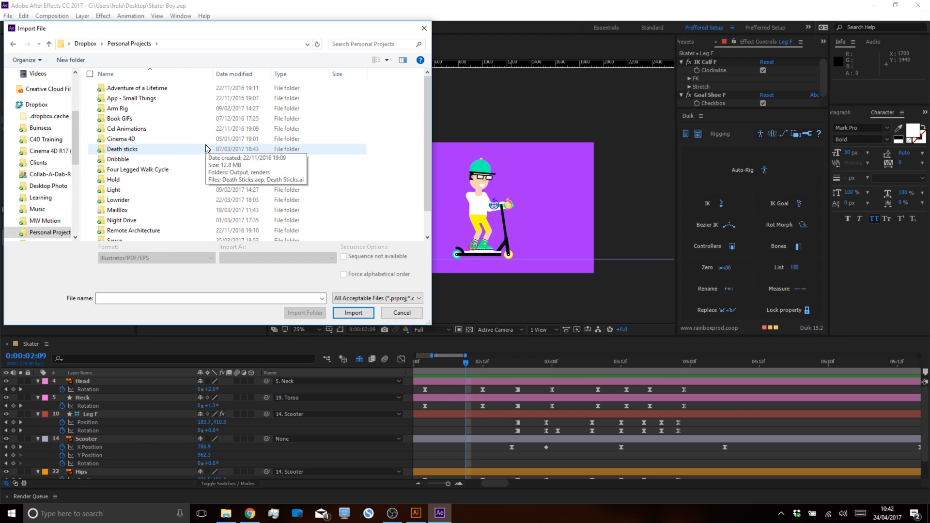
scroll(206, 157, "down", 1)
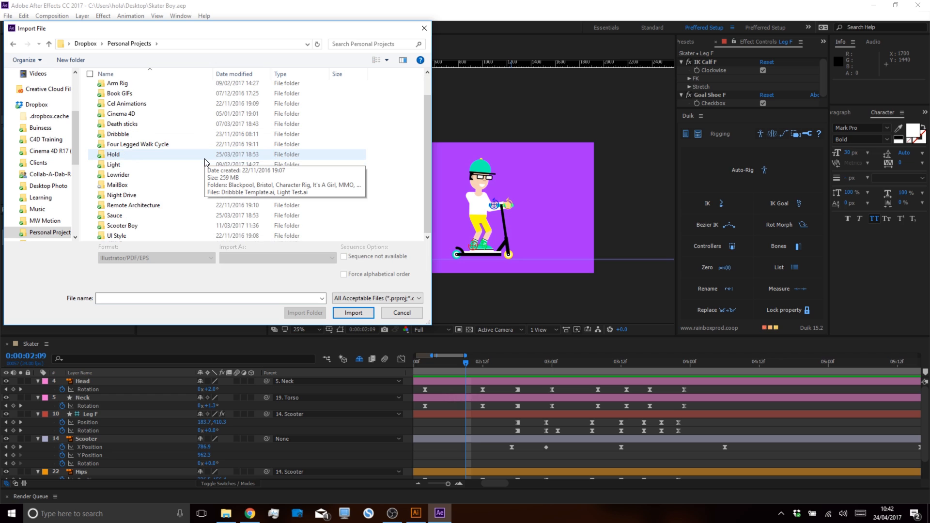
double_click(153, 225)
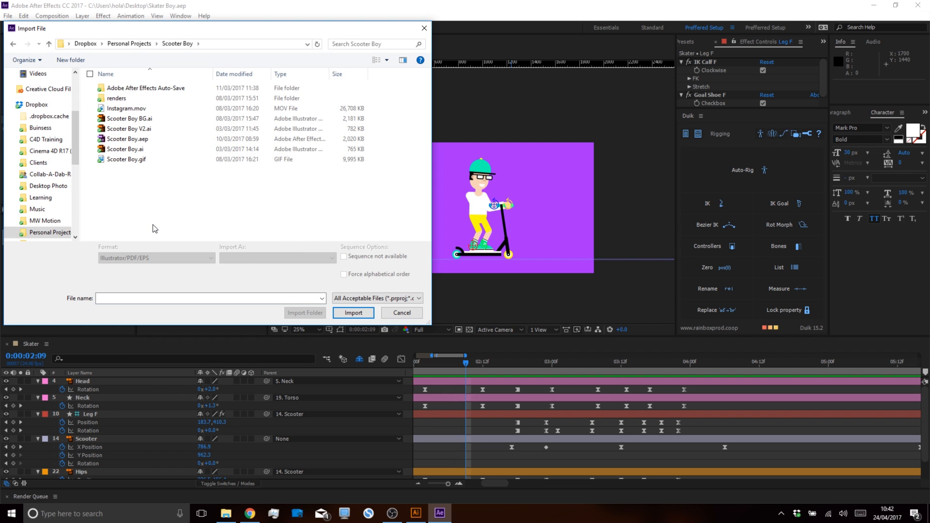
Import Scooter Boy BG.ai as a composition that retains layer sizes and save the project.
left_click(141, 119)
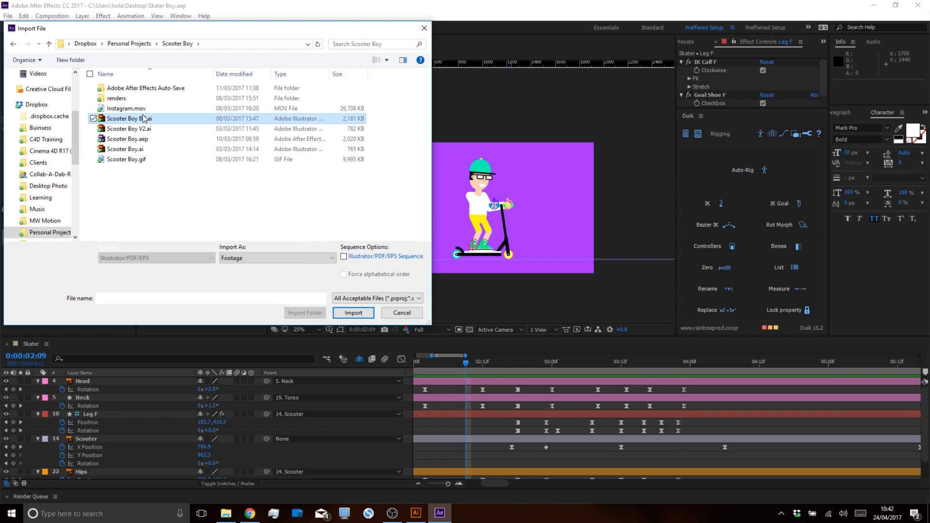
left_click(252, 260)
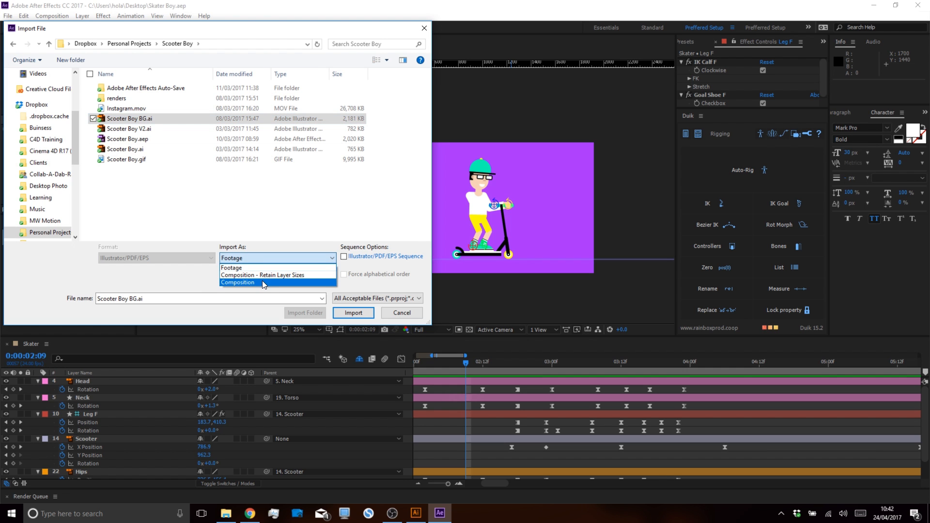
left_click(271, 274)
left_click(354, 313)
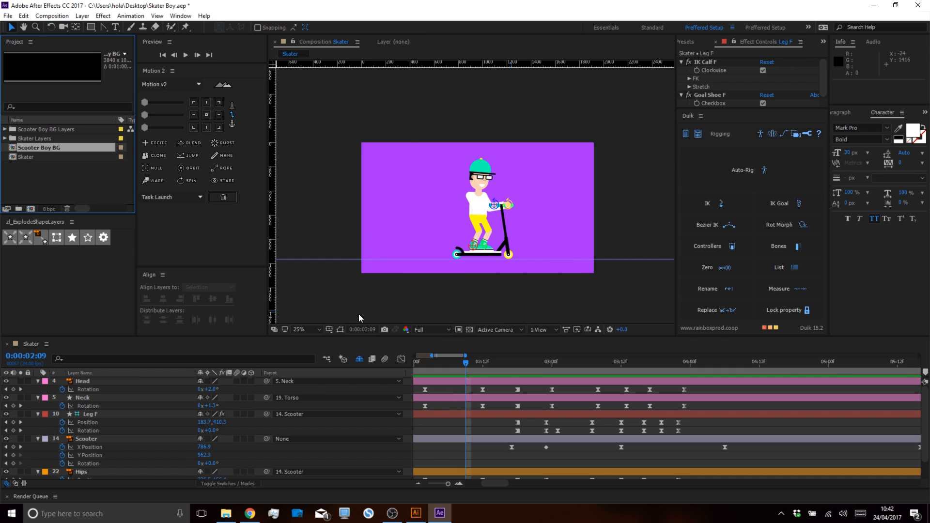
key("ctrl+s")
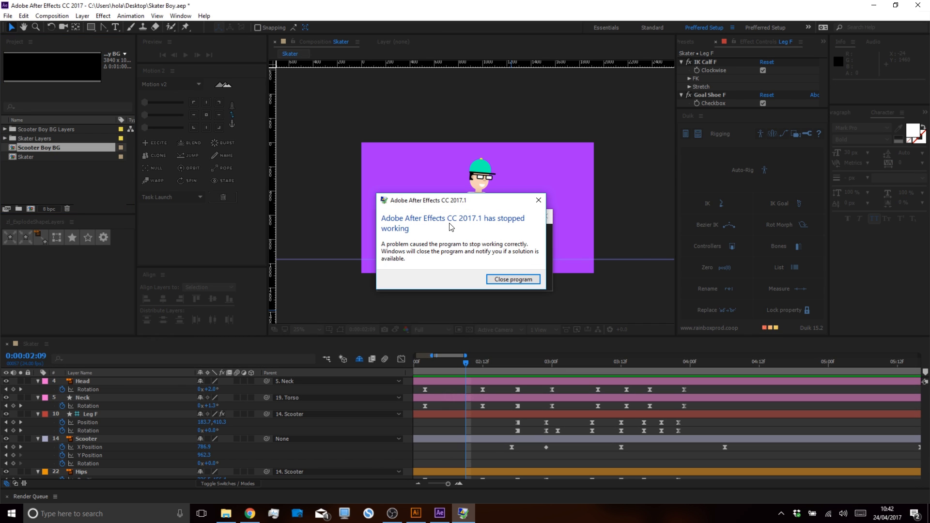
Close the crashed program, reopen Skater Boy.aep from the desktop and select the Scooter Boy BG composition.
left_click(513, 280)
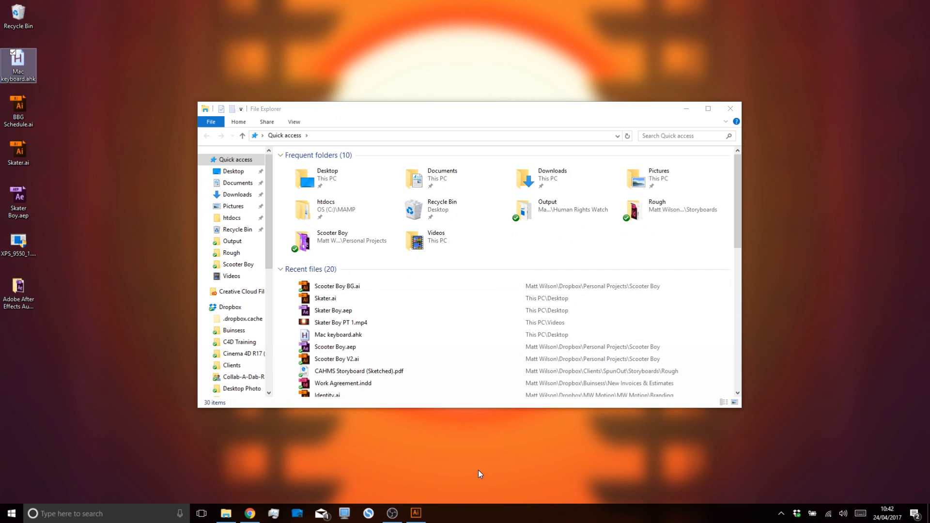
double_click(18, 200)
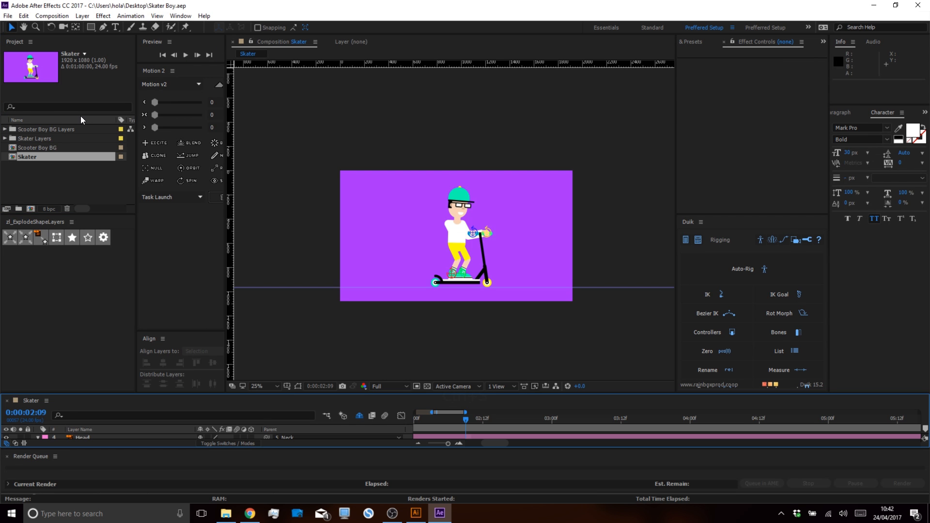
left_click(51, 172)
left_click(47, 153)
left_click(46, 147)
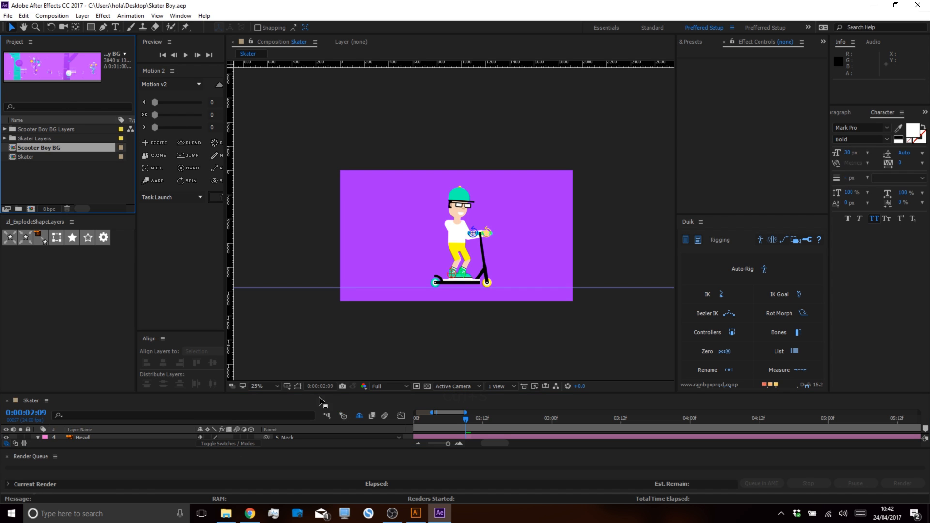
Enlarge the timeline area and open the Scooter Boy BG composition.
left_click_drag(199, 393, 197, 321)
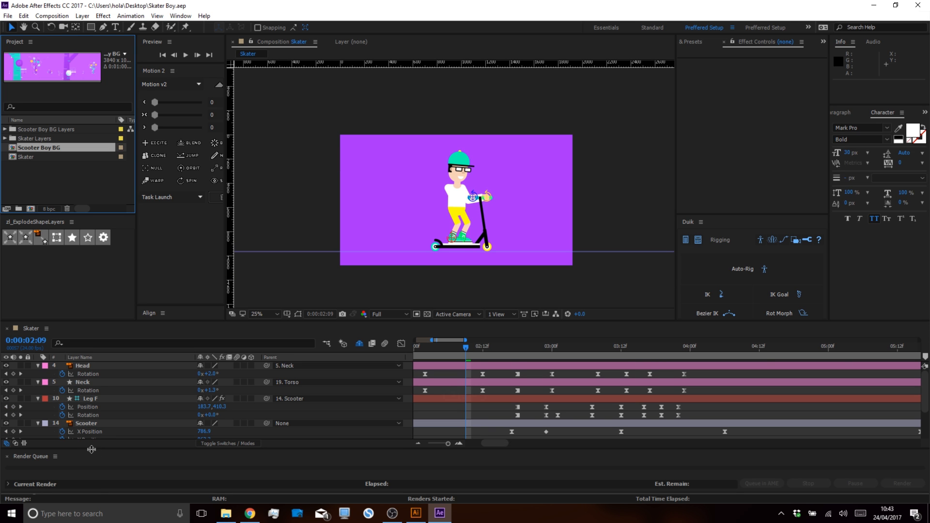
left_click_drag(91, 454, 92, 495)
double_click(50, 147)
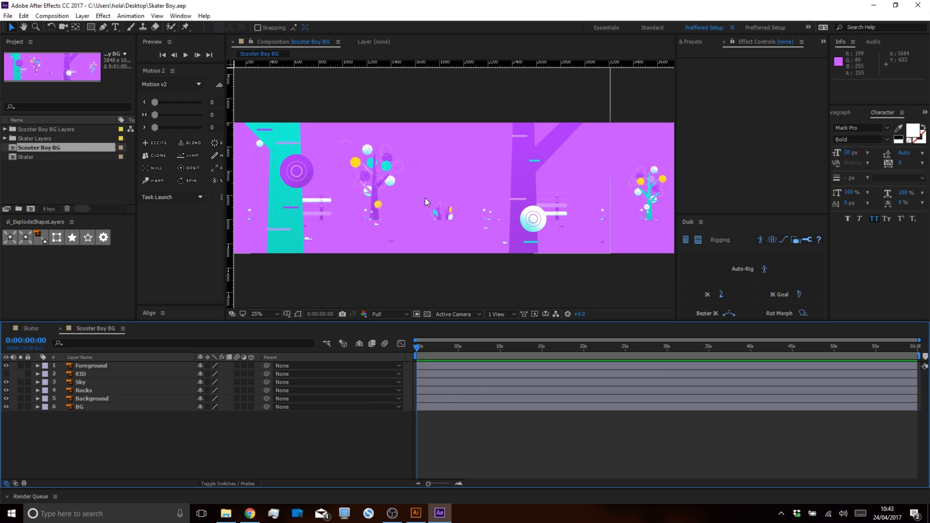
scroll(420, 204, "down", 1)
Solo the Foreground, Sky and Rocks layers one at a time to examine the artwork on each.
left_click(80, 365)
left_click(21, 364, "alt")
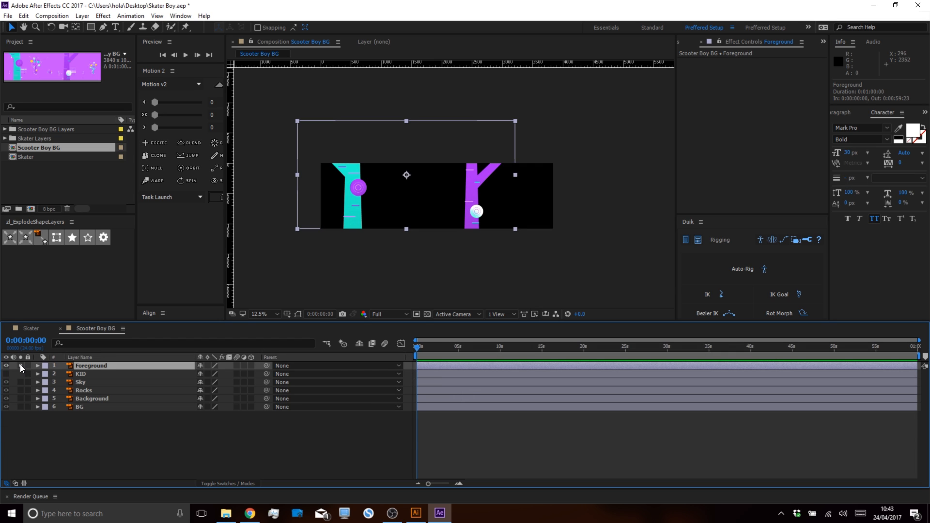
left_click(19, 364)
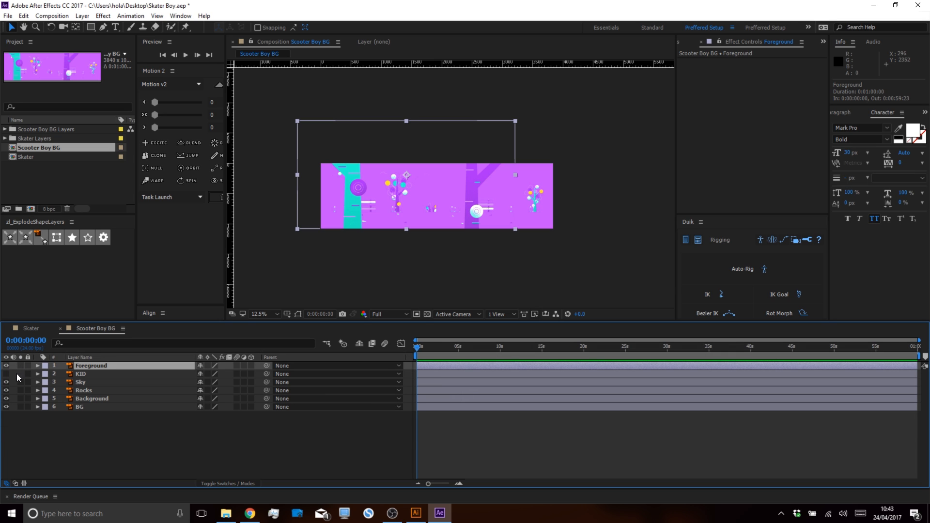
left_click(21, 383)
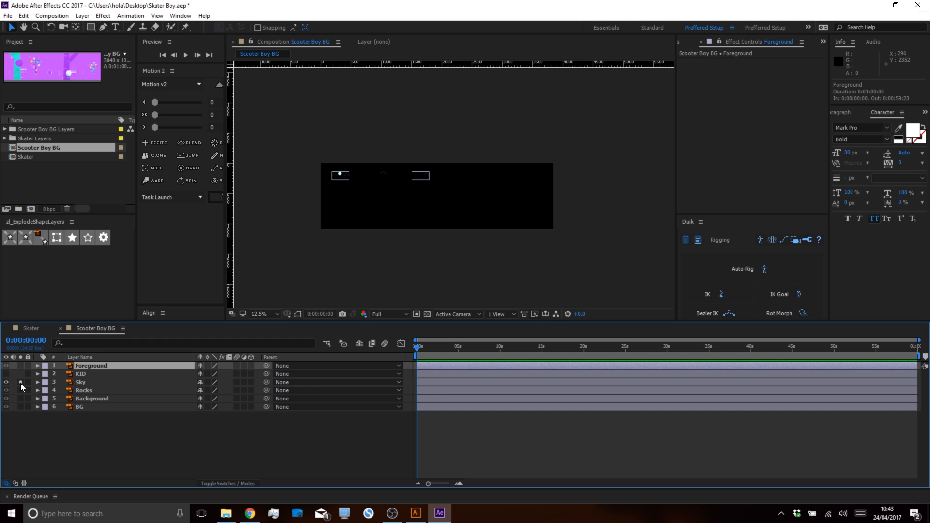
left_click(20, 382)
left_click(20, 383)
left_click(20, 382)
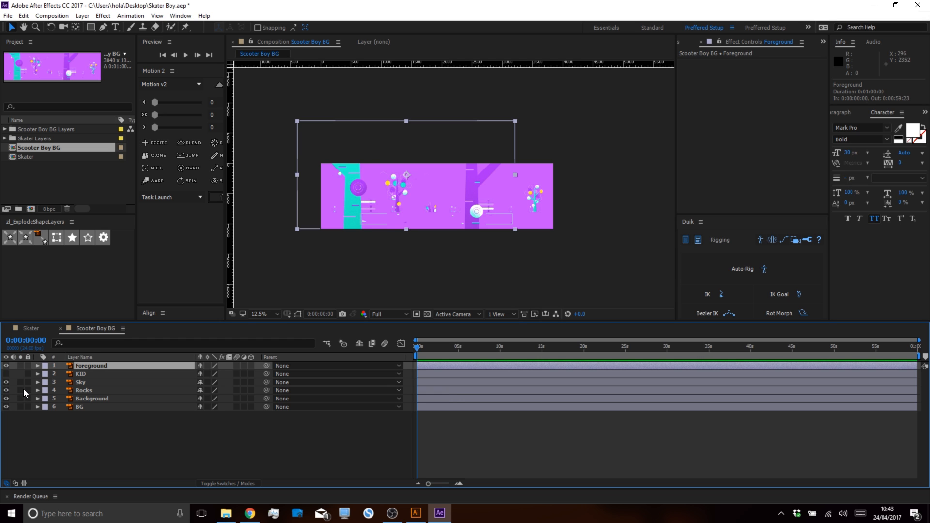
left_click(21, 389)
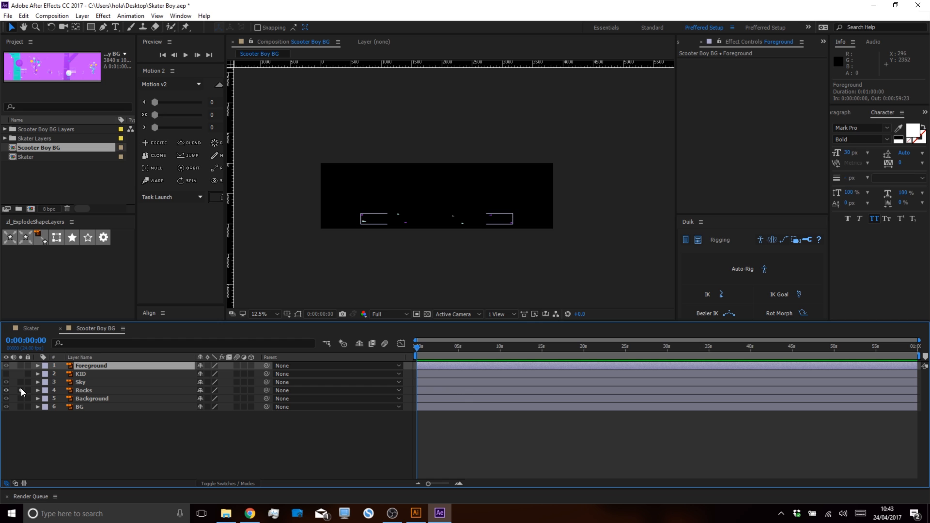
left_click(21, 389)
Solo the Background layer to examine its trees and benches closely, then show all layers again.
left_click(20, 398)
left_click(20, 398)
left_click(21, 398)
left_click(21, 398)
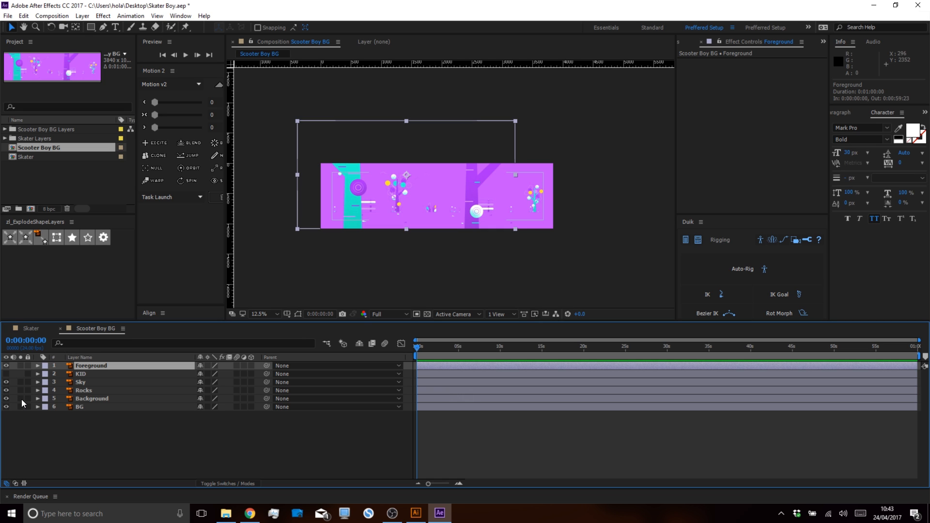
left_click(21, 399)
left_click(83, 399)
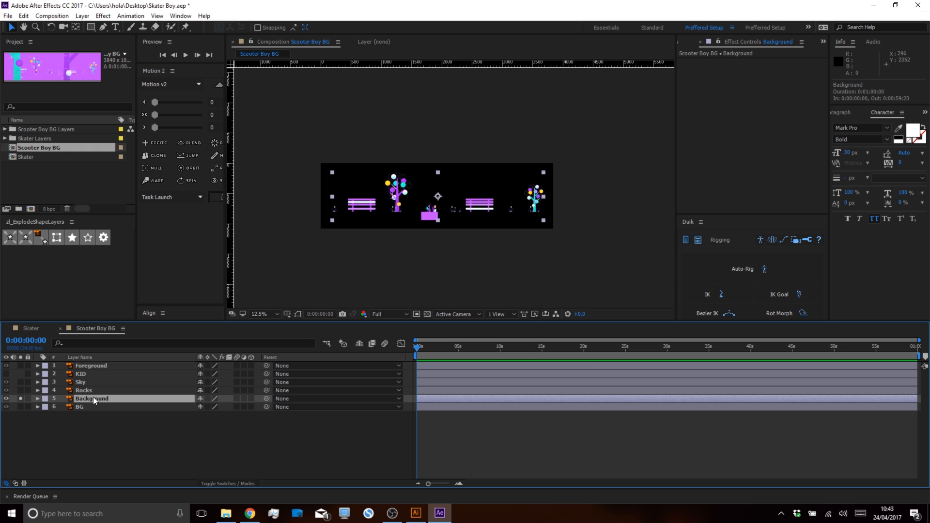
scroll(475, 217, "up", 4)
scroll(475, 214, "down", 2)
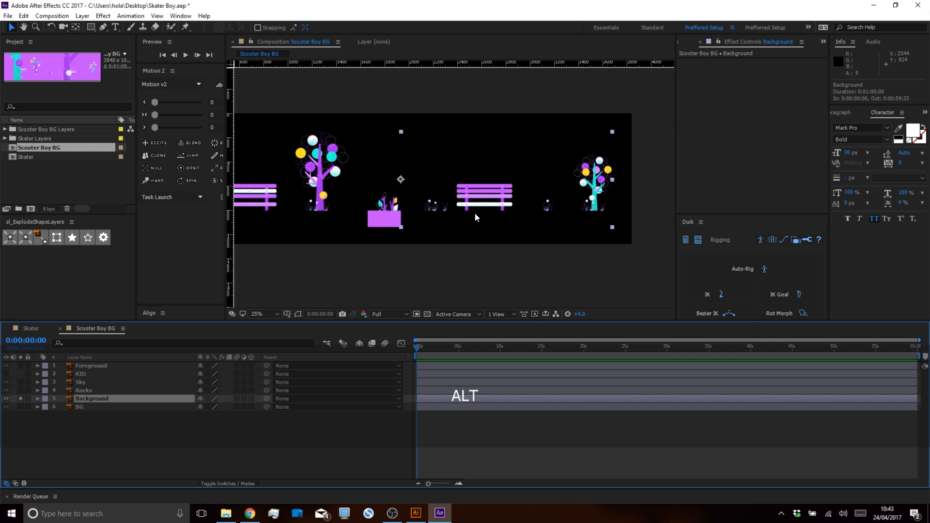
key("space")
left_click_drag(477, 199, 523, 201)
left_click(22, 397)
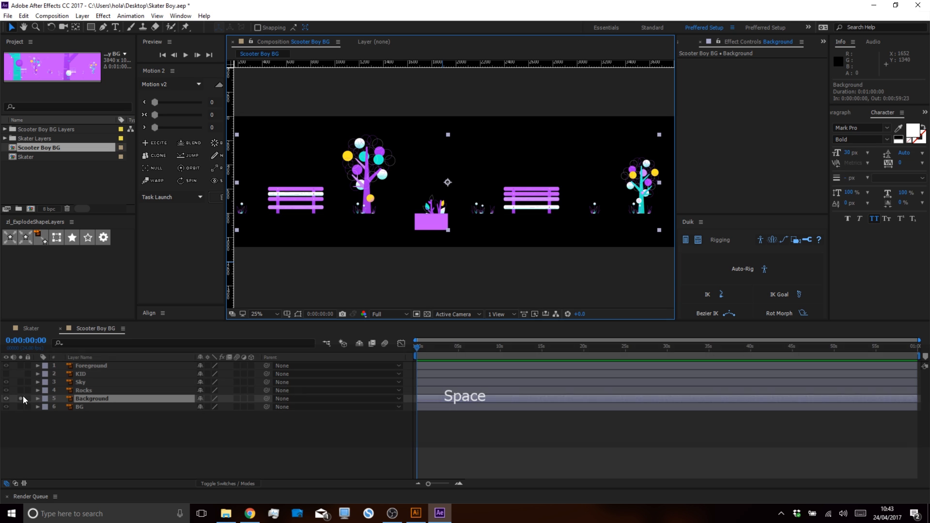
left_click(107, 426)
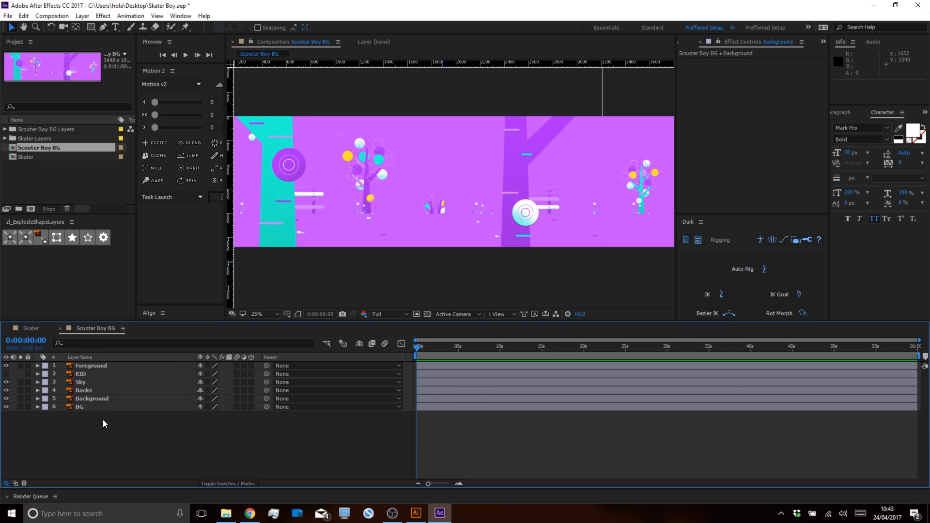
Copy the Foreground, Sky, Rocks and Background layers from Scooter Boy BG into the Skater composition.
left_click(100, 365)
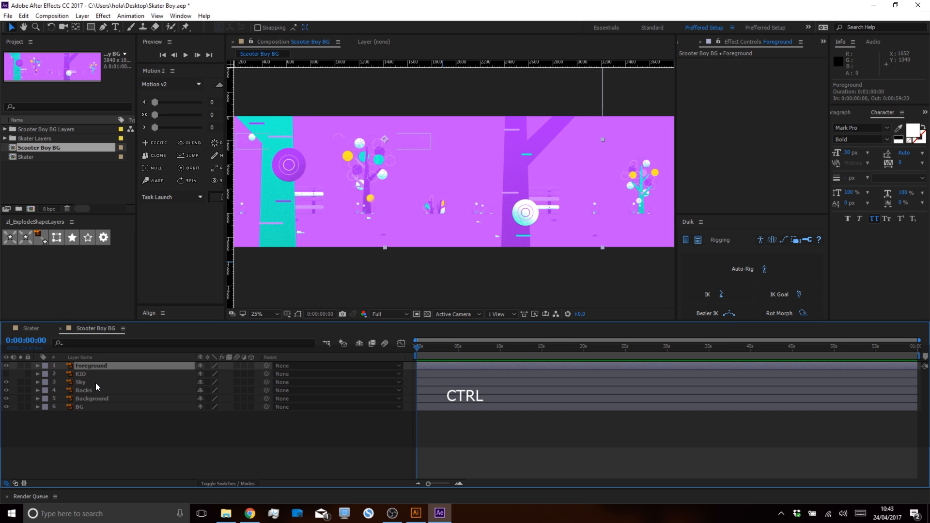
left_click(94, 383, "ctrl")
left_click(95, 391, "ctrl")
left_click(98, 398, "ctrl")
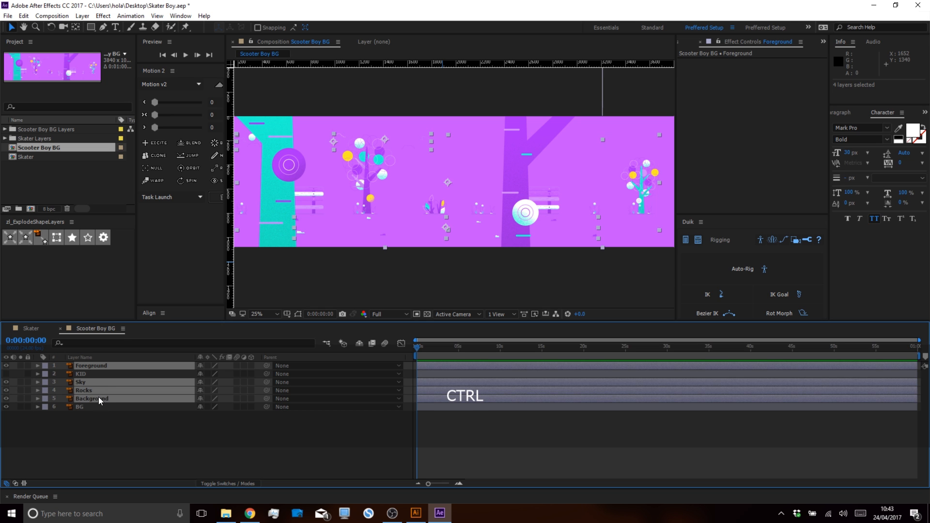
key("ctrl+c")
left_click(37, 329)
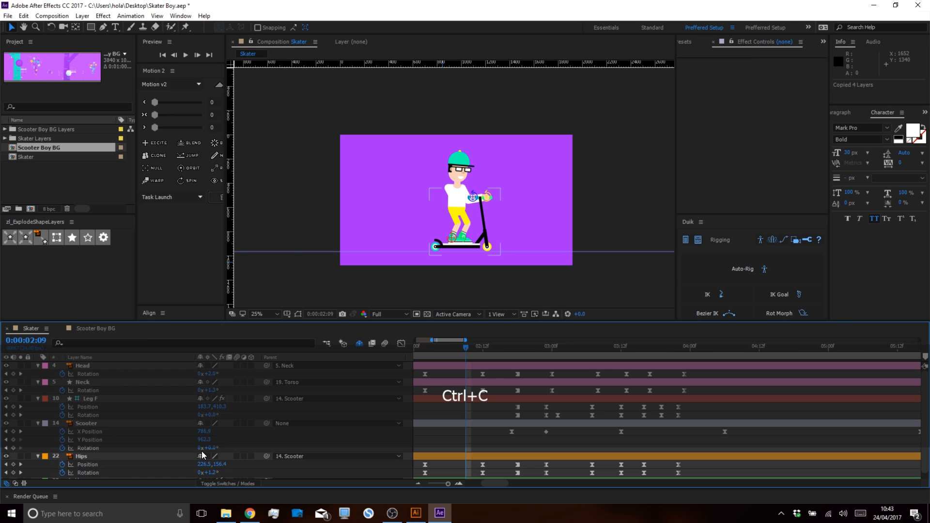
key("ctrl+v")
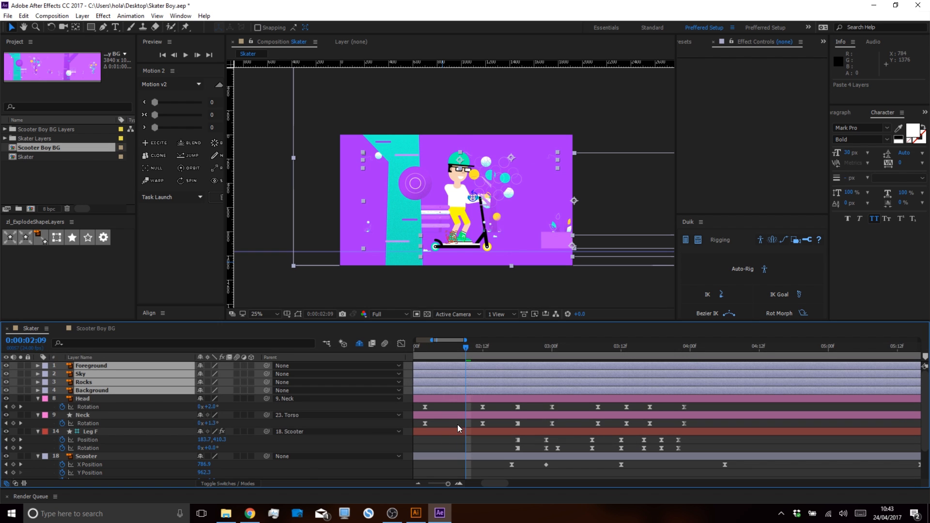
Return to 0:00:00:00 and move the Sky, Rocks and Background layers below Leg B in the layer stack.
left_click_drag(460, 347, 312, 362)
left_click(443, 404)
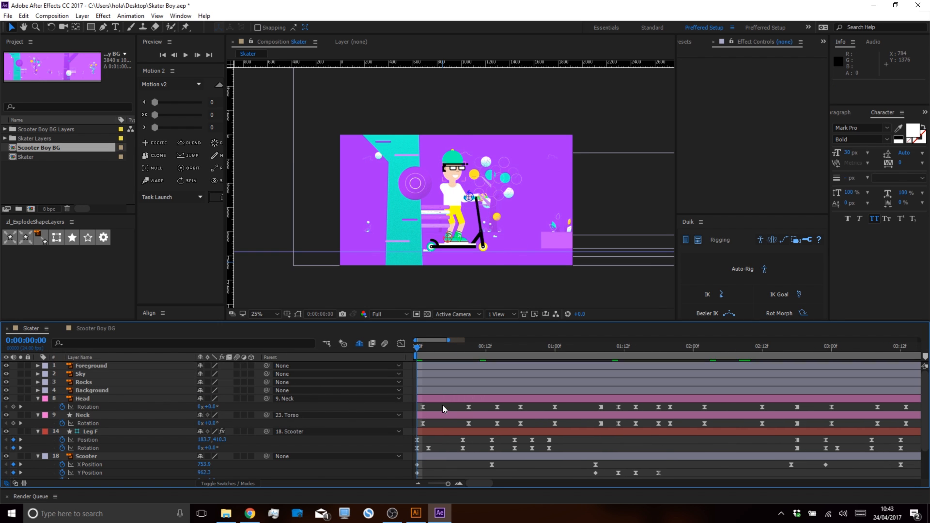
left_click(91, 391)
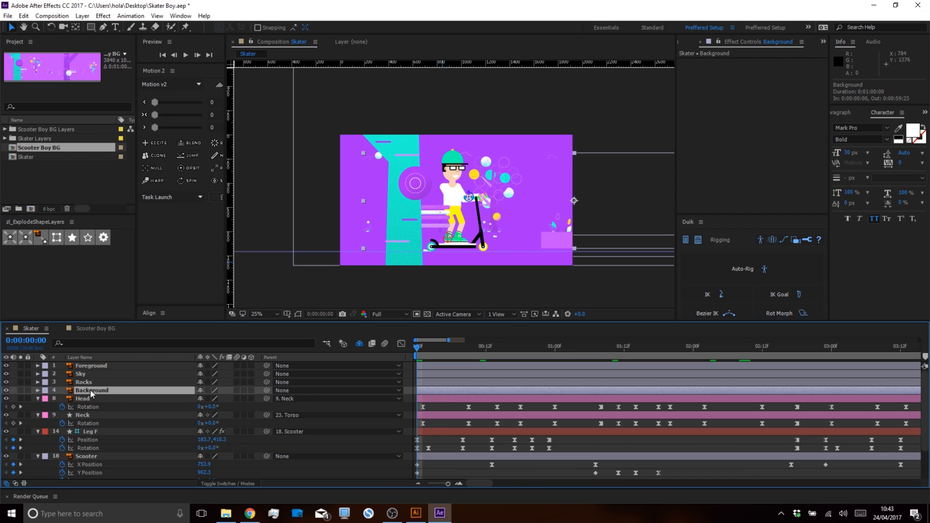
left_click(89, 382, "ctrl")
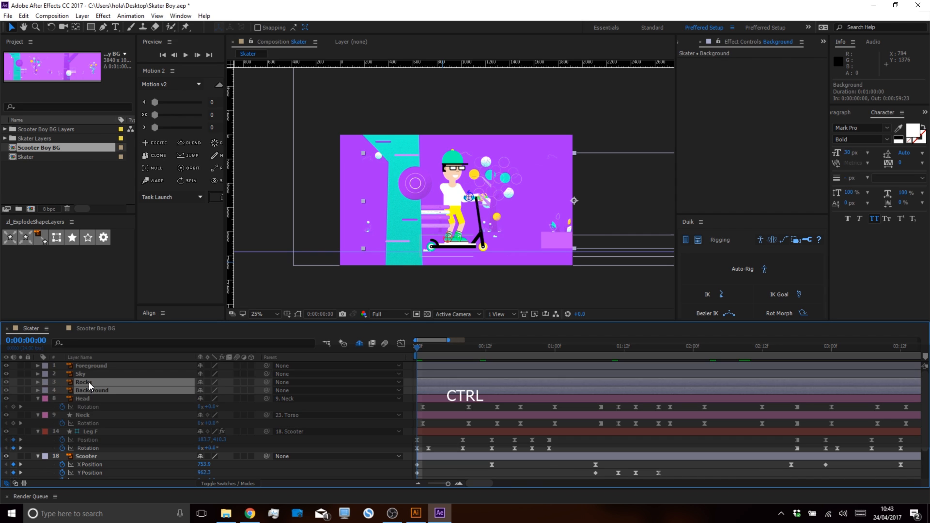
left_click(86, 374, "ctrl")
left_click_drag(92, 390, 92, 477)
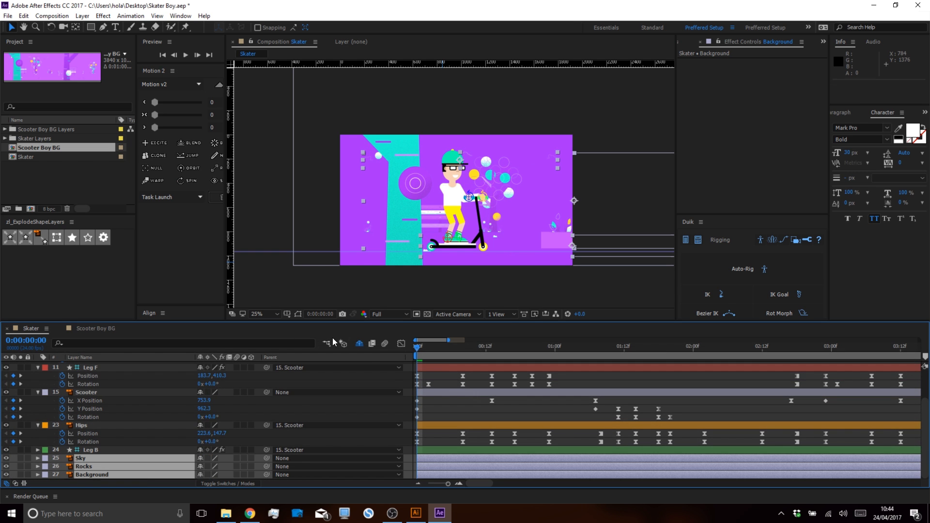
Reveal the shy layers and move Sky, Rocks and Background beneath the remaining character layers.
left_click(359, 343)
key("grave")
left_click_drag(92, 368, 85, 439)
key("grave")
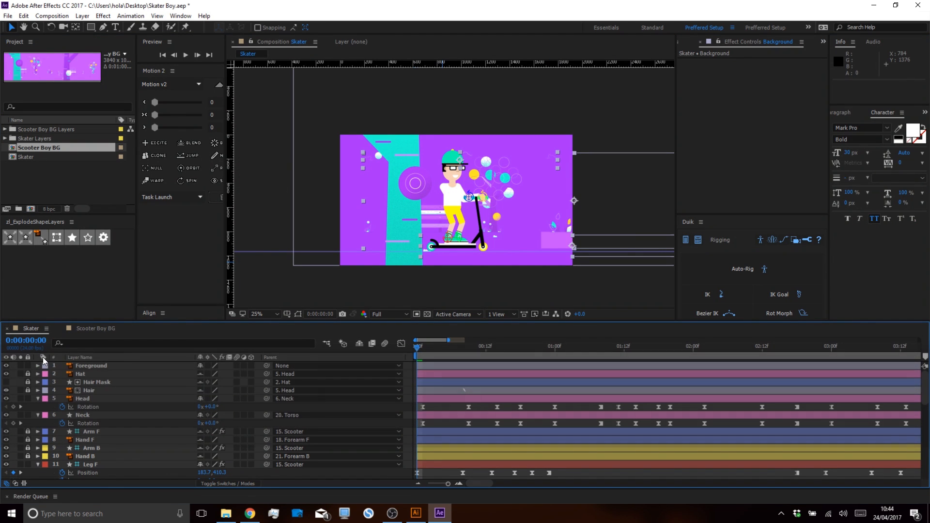
left_click(86, 365)
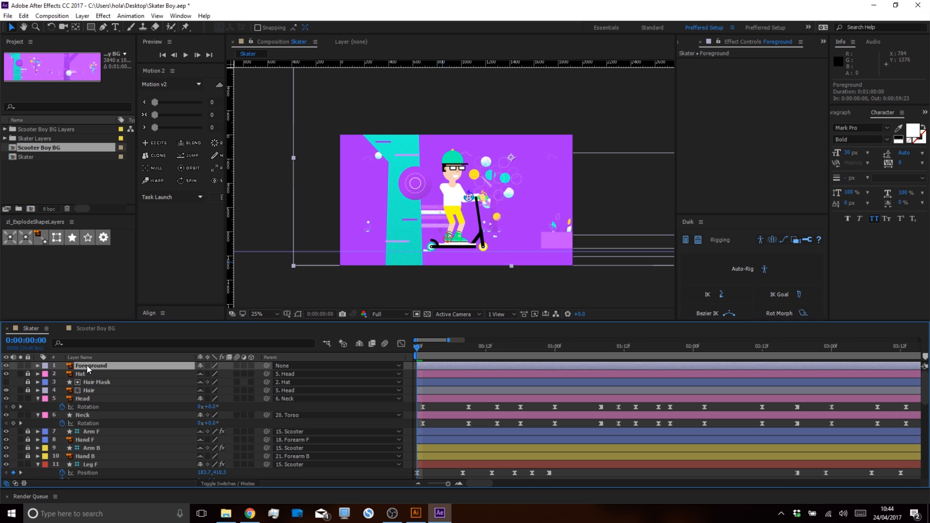
key("p")
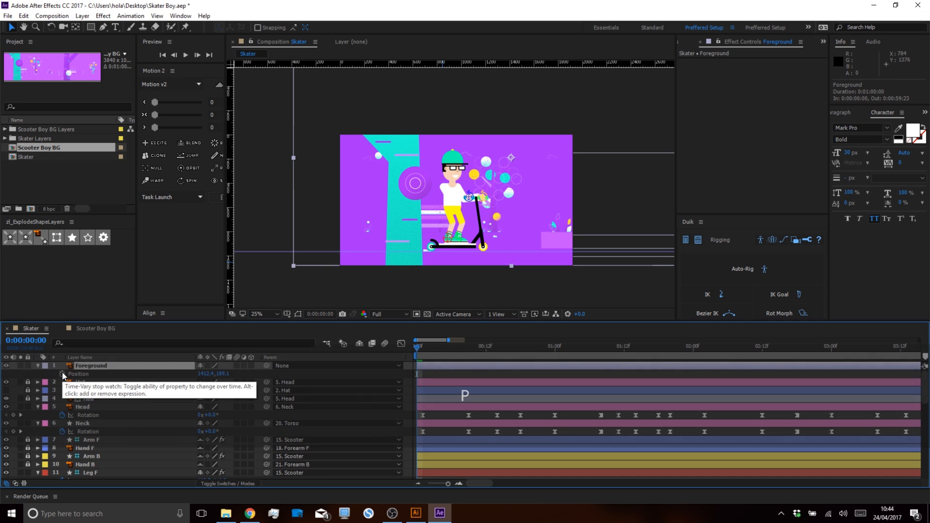
left_click(62, 373)
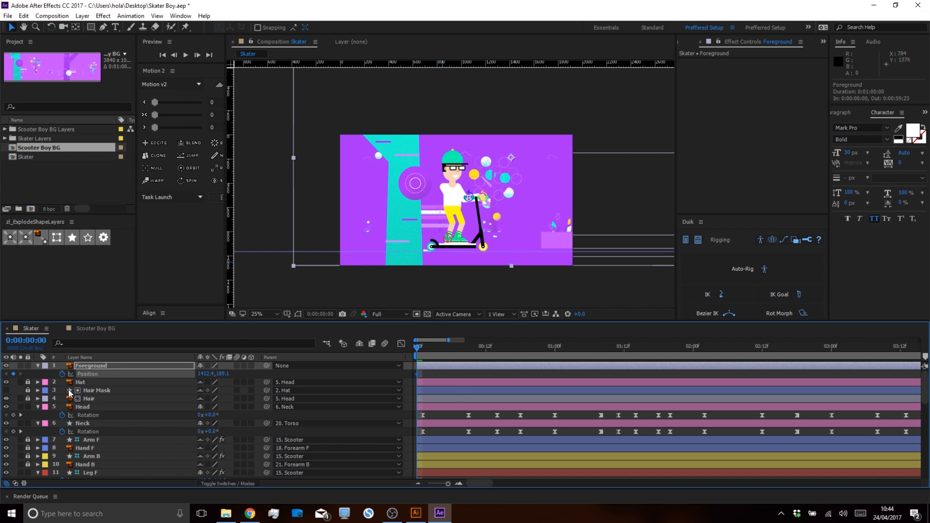
scroll(501, 247, "down", 2)
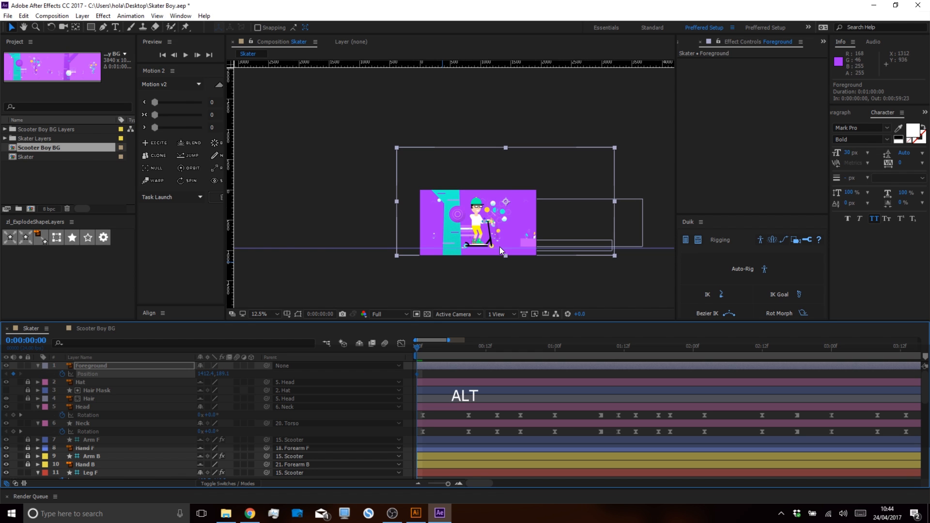
left_click(62, 374)
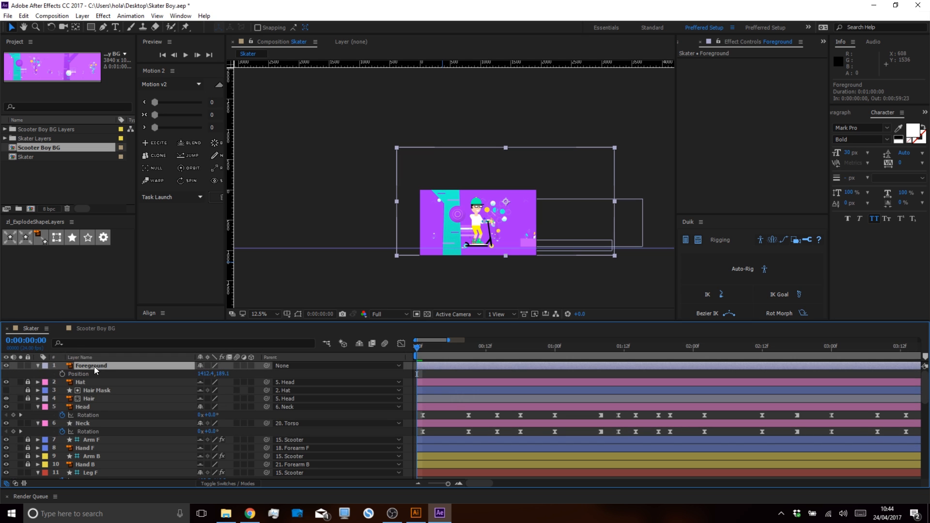
Duplicate the Foreground, Rocks and Background layers in the Skater composition, leaving out Sky.
scroll(92, 414, "down", 10)
left_click(91, 465, "ctrl")
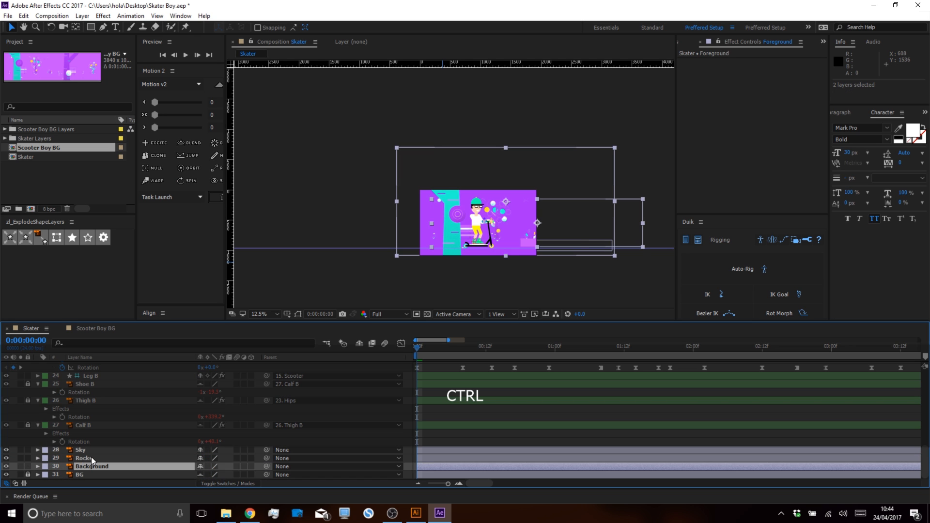
left_click(91, 458, "ctrl")
left_click(91, 450, "ctrl")
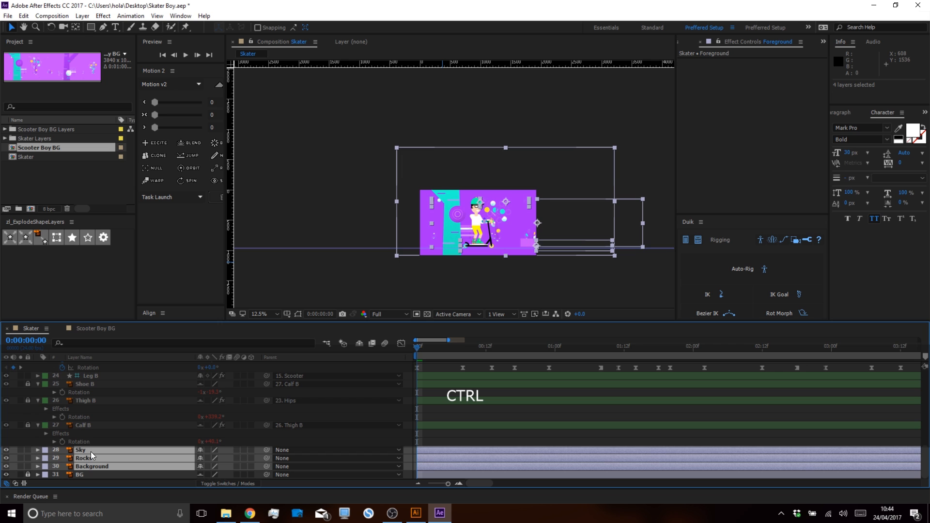
left_click(91, 452, "ctrl")
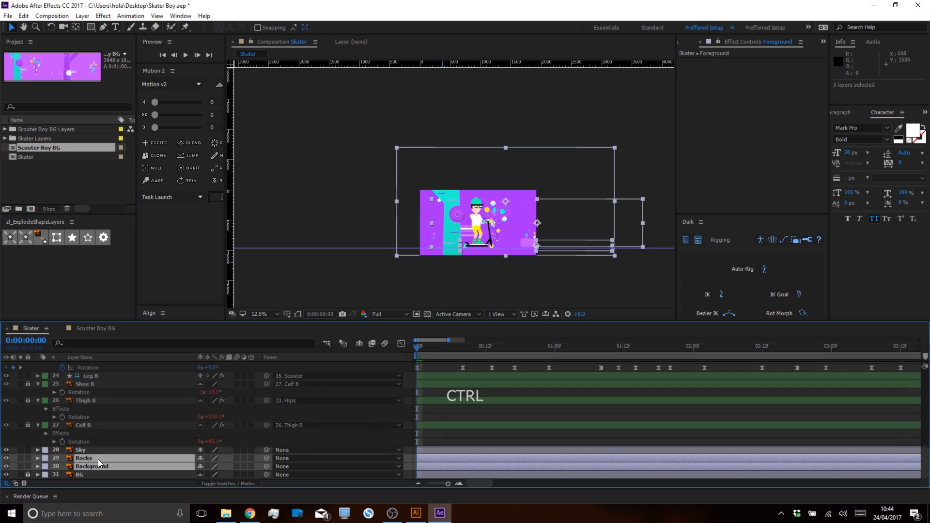
key("ctrl+d")
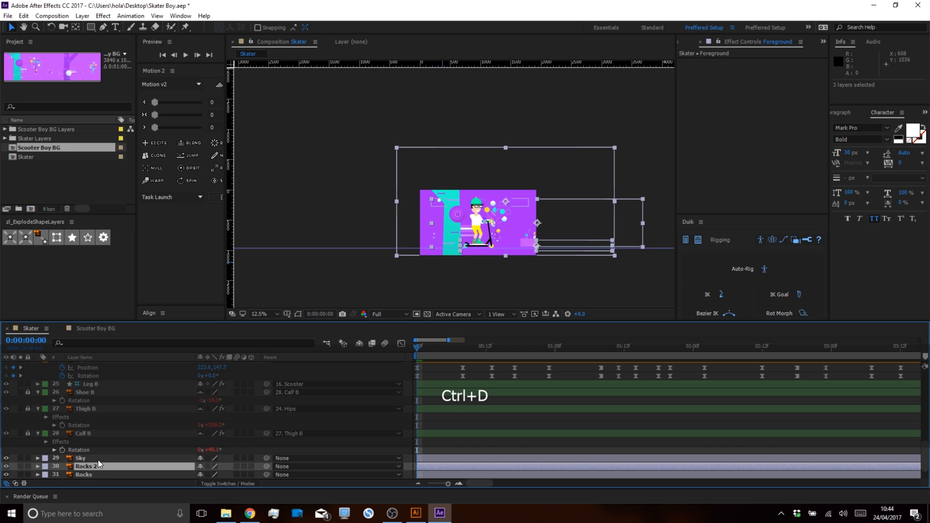
Slide the duplicated scenery layers horizontally past the originals until Foreground 2 meets the end of Foreground.
left_click_drag(496, 177, 703, 181)
scroll(595, 158, "up", 3)
key("space")
left_click_drag(595, 158, 519, 144)
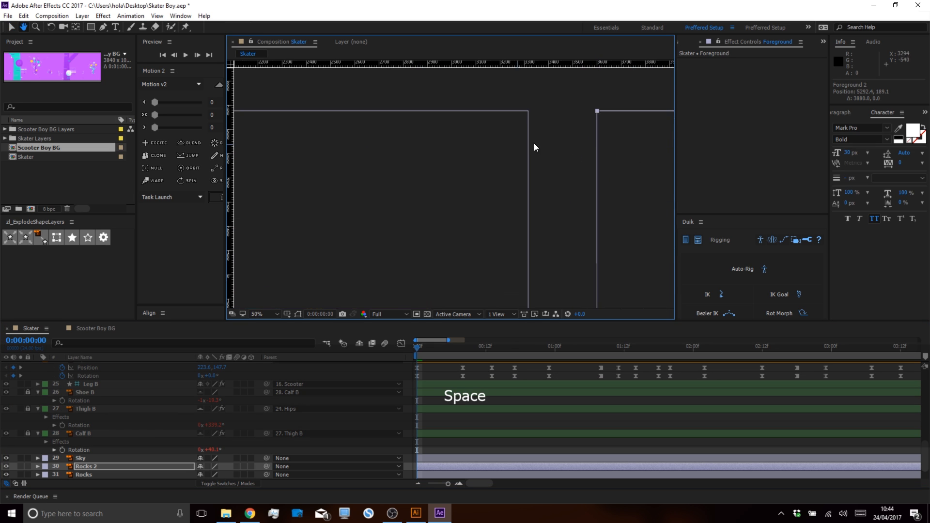
left_click_drag(609, 150, 542, 146)
scroll(545, 162, "down", 4)
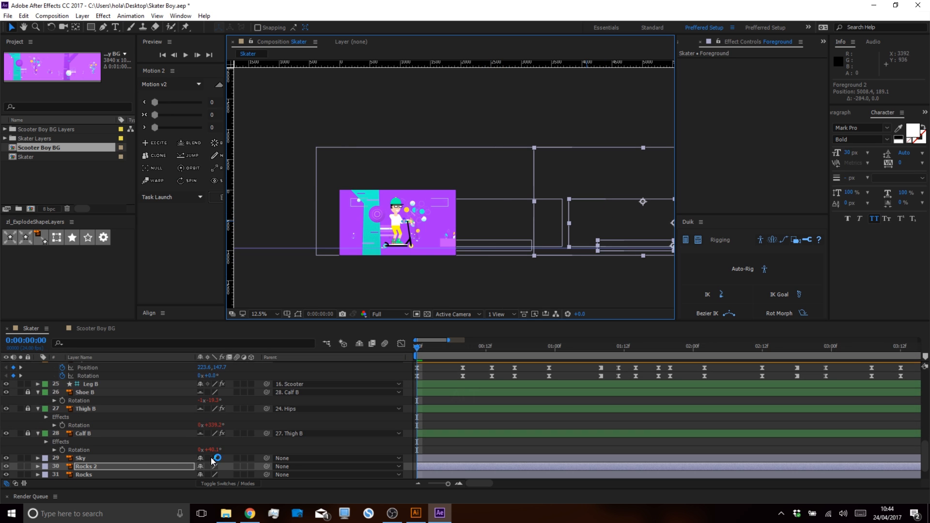
Try to parent the Rocks 2 layer to its original Rocks layer.
left_click(455, 446)
left_click(455, 445)
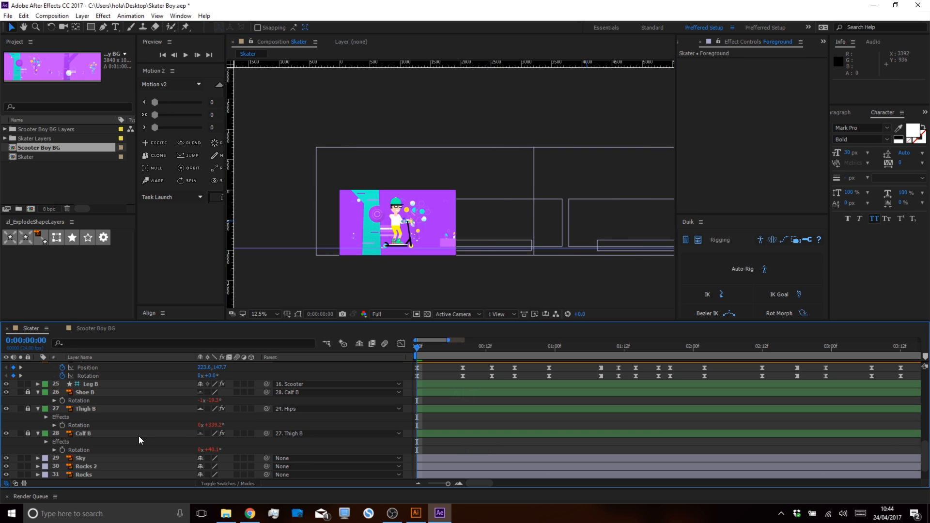
left_click(98, 465)
left_click_drag(268, 467, 98, 449)
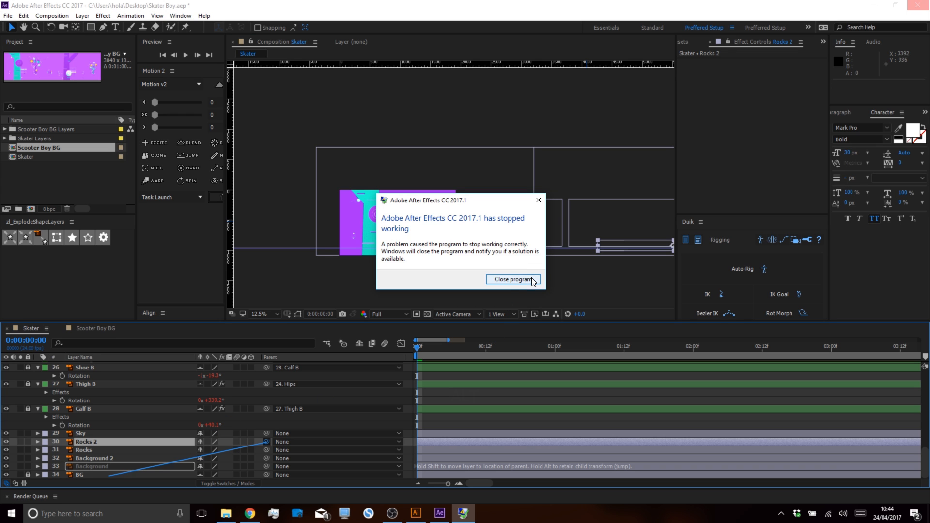
Close the crashed After Effects, check the auto-save folder on the desktop and reopen the Skater Boy.aep project.
left_click(513, 280)
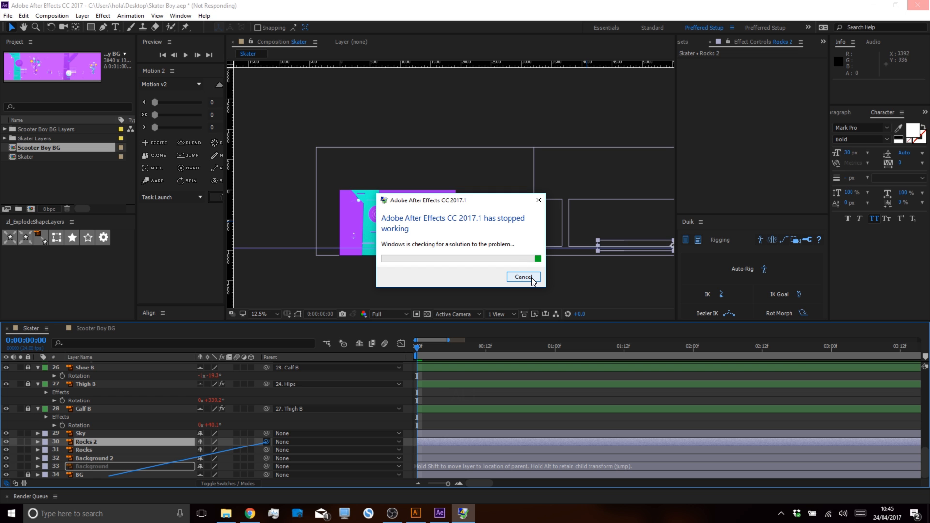
left_click(513, 280)
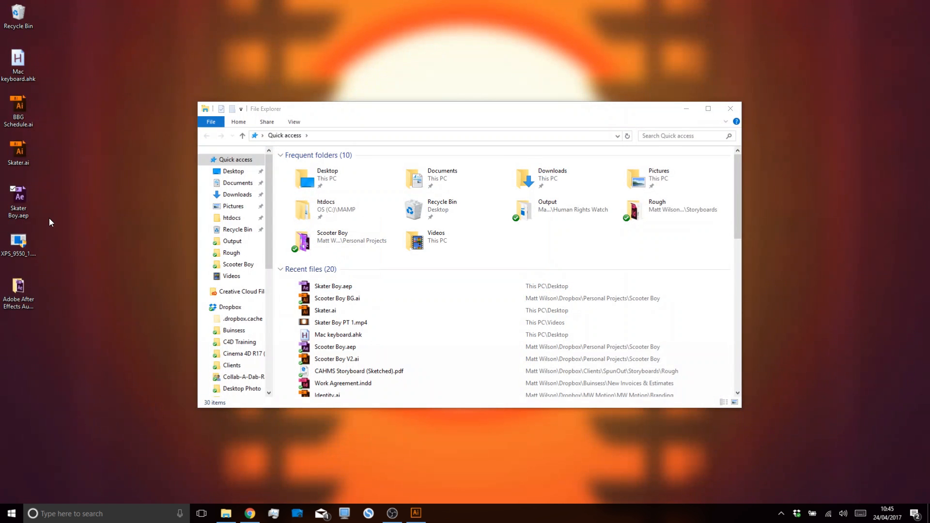
left_click(16, 291)
double_click(16, 291)
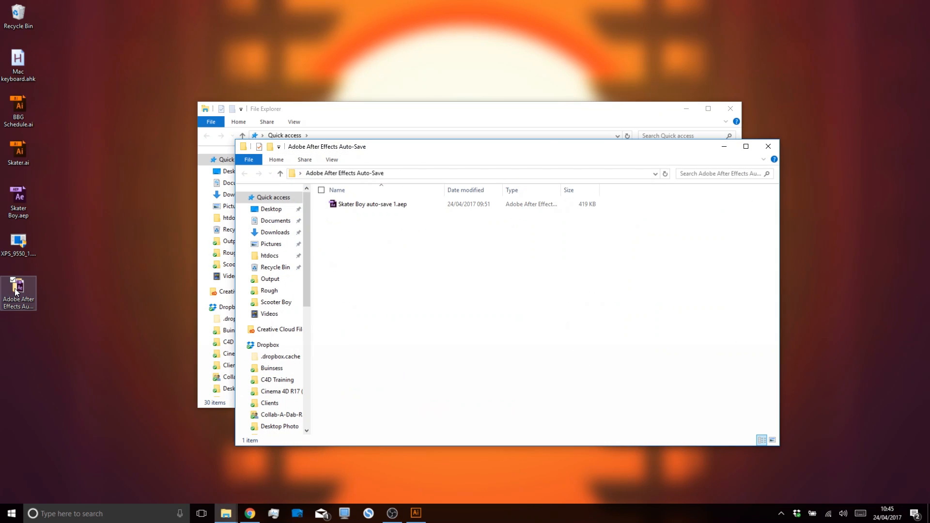
double_click(29, 196)
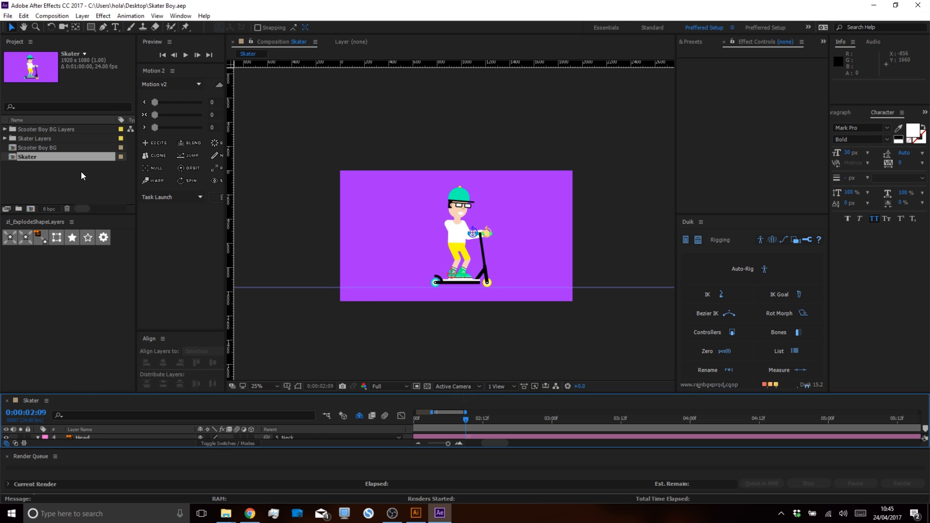
Open the Scooter Boy BG composition and enlarge the timeline area so all its layers are listed.
double_click(50, 150)
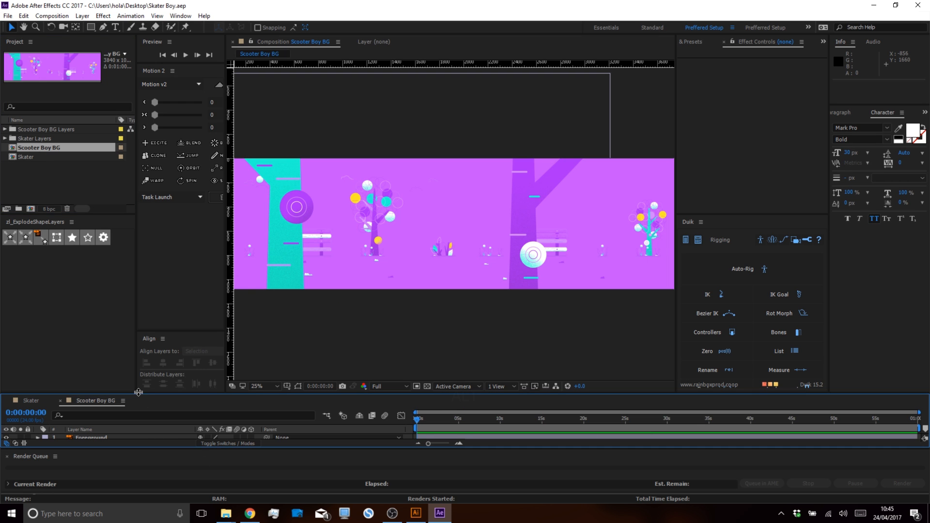
left_click_drag(136, 393, 135, 295)
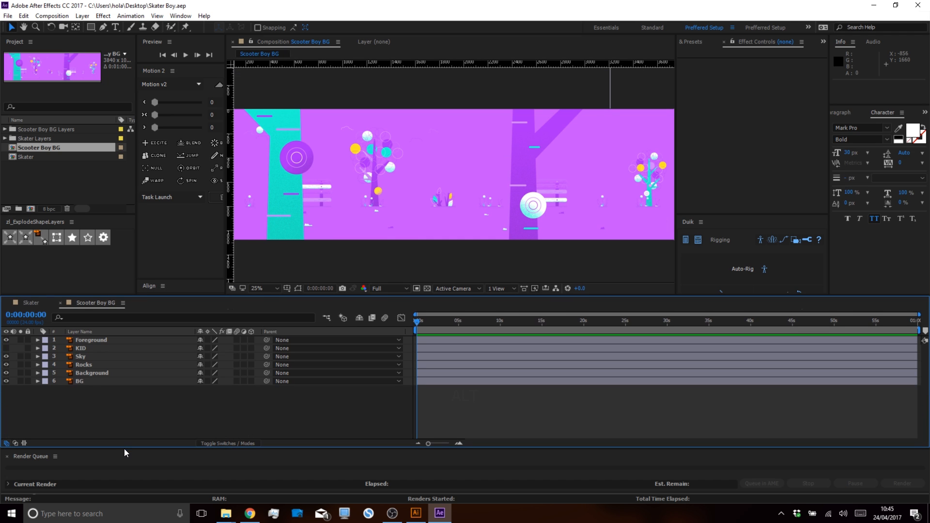
left_click_drag(124, 446, 125, 487)
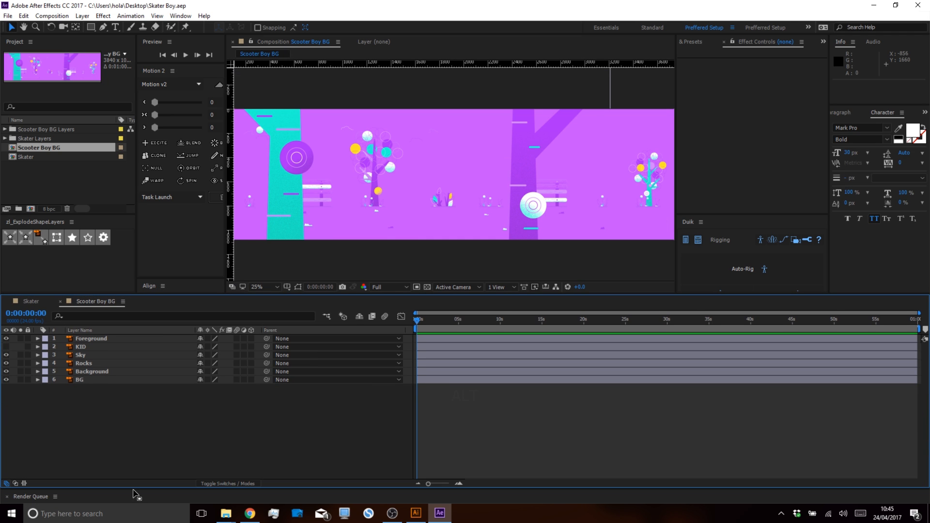
Copy the Foreground, Rocks and Background layers from Scooter Boy BG into the Skater composition.
left_click(99, 338)
left_click(95, 363, "ctrl")
left_click(94, 371, "ctrl")
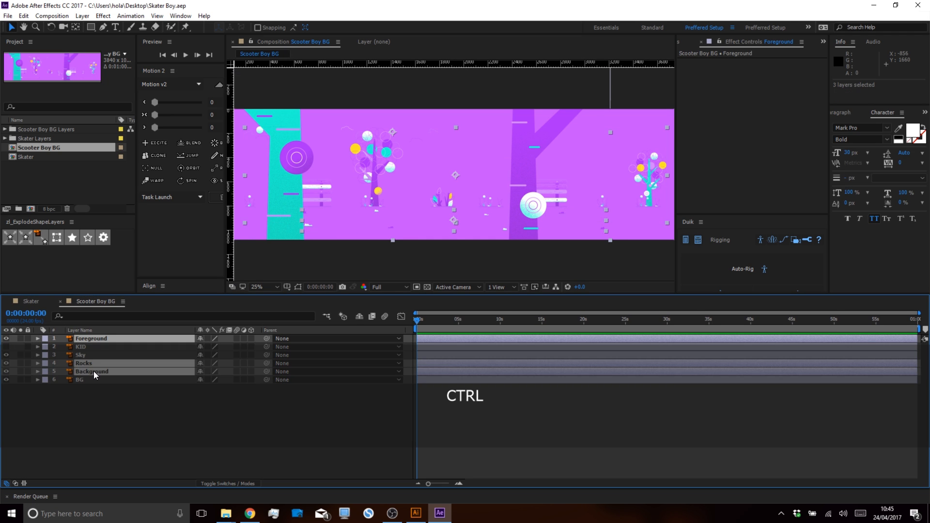
key("ctrl+c")
left_click(41, 303)
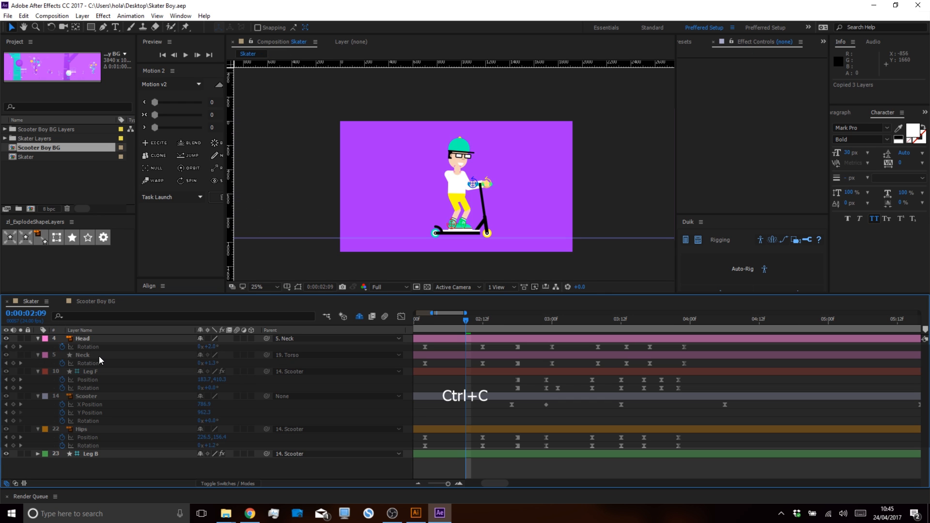
key("ctrl+v")
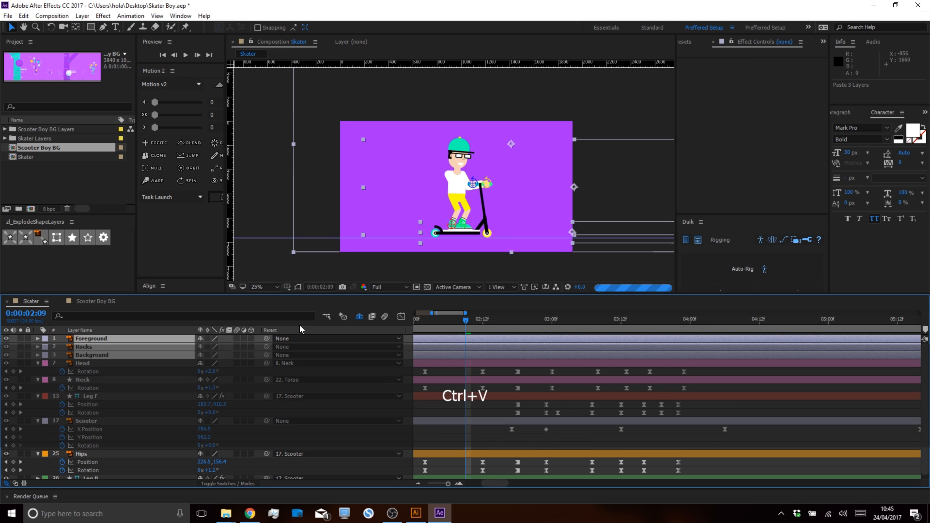
Reveal the shy layers and duplicate the Foreground, Rocks and Background layers.
left_click(359, 318)
left_click(98, 355)
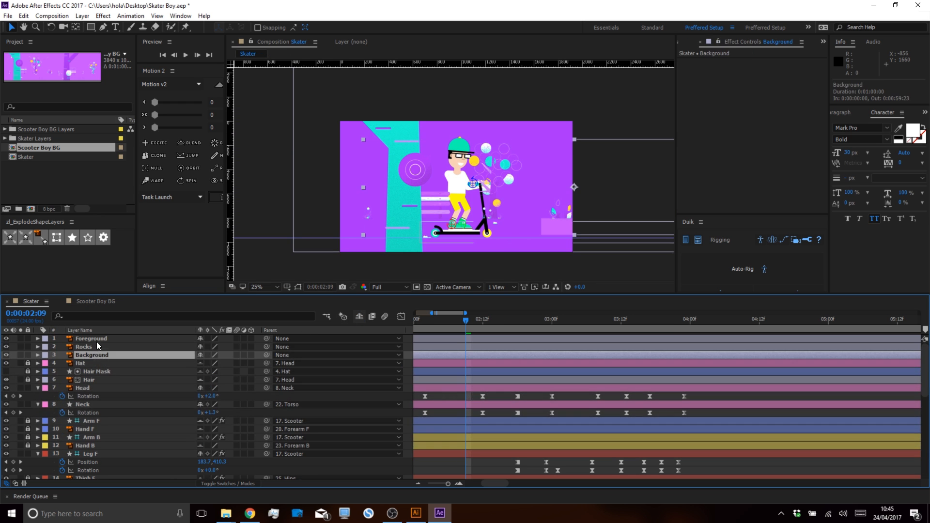
left_click(97, 336, "shift")
key("ctrl+d")
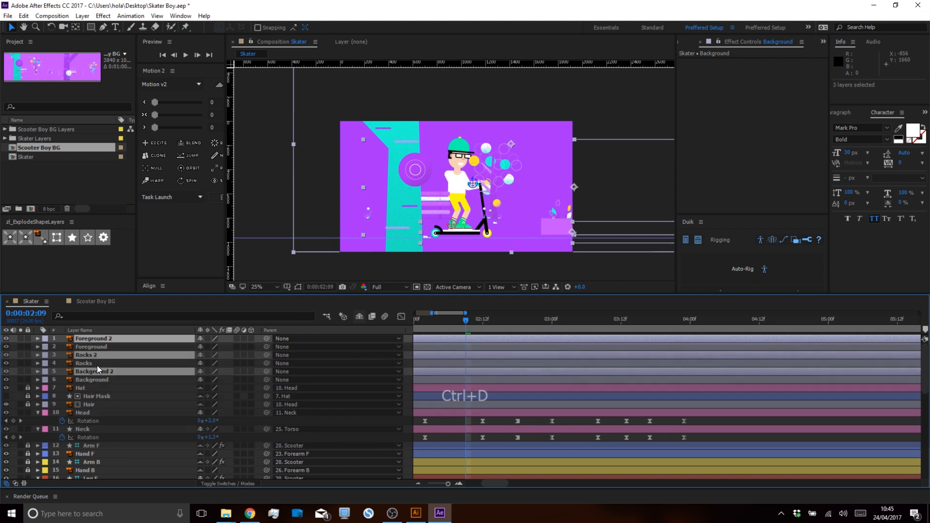
Parent Foreground 2 to Foreground, Rocks 2 to Rocks and Background 2 to Background.
left_click(160, 339)
left_click_drag(267, 338, 106, 348)
left_click(219, 355)
left_click_drag(234, 355, 95, 361)
left_click(139, 372)
left_click_drag(266, 370, 145, 378)
Save the project and slide Foreground 2, Rocks 2 and Background 2 horizontally so Foreground 2 starts where Foreground ends.
left_click(122, 355, "ctrl")
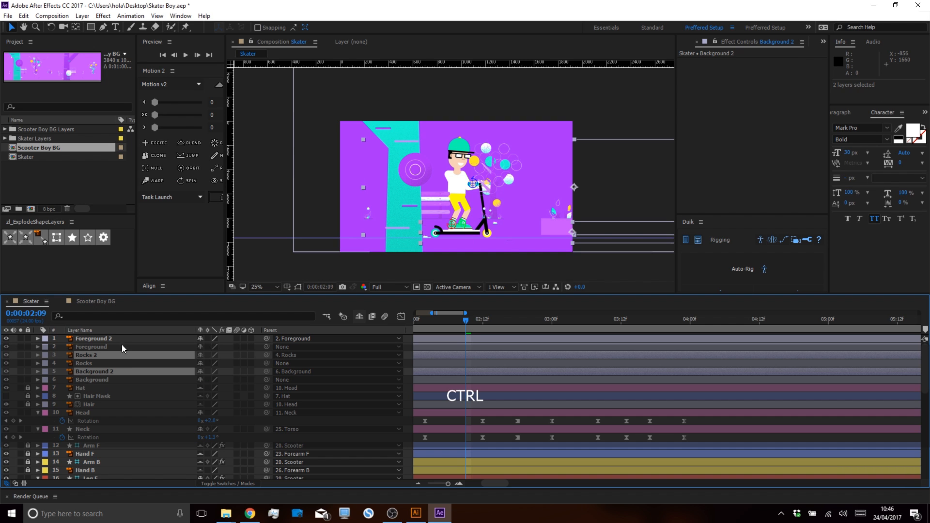
left_click(121, 338, "ctrl")
key("ctrl+s")
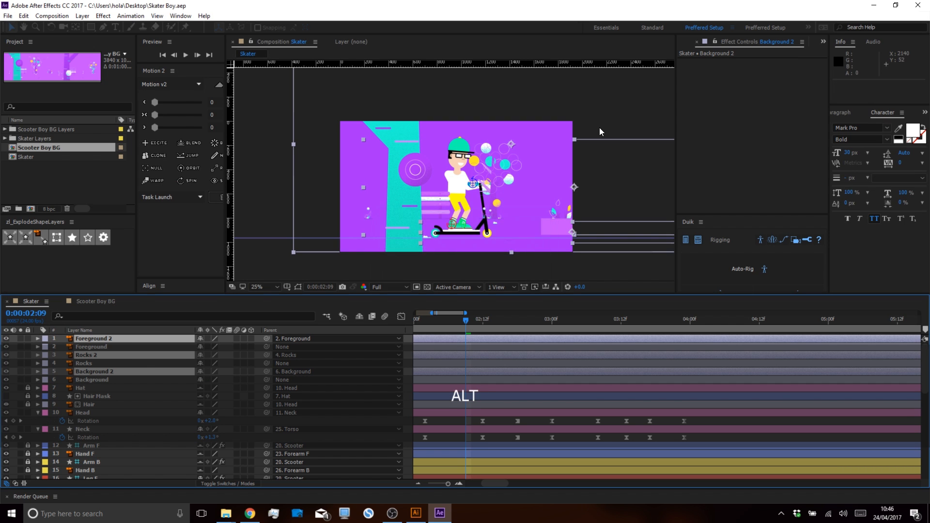
scroll(600, 127, "down", 1)
left_click_drag(599, 127, 464, 183)
left_click_drag(381, 177, 595, 176)
Move Rocks 2, Rocks, Background 2 and Background below Calf B and just above BG, and hide the shy layers again.
left_click(87, 371, "ctrl")
left_click(87, 377)
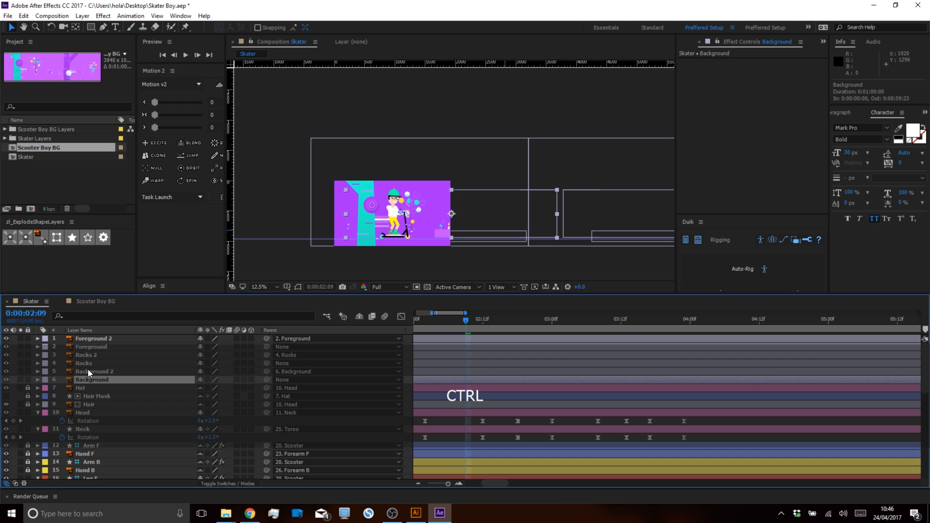
left_click(85, 354, "shift")
left_click_drag(90, 379, 86, 439)
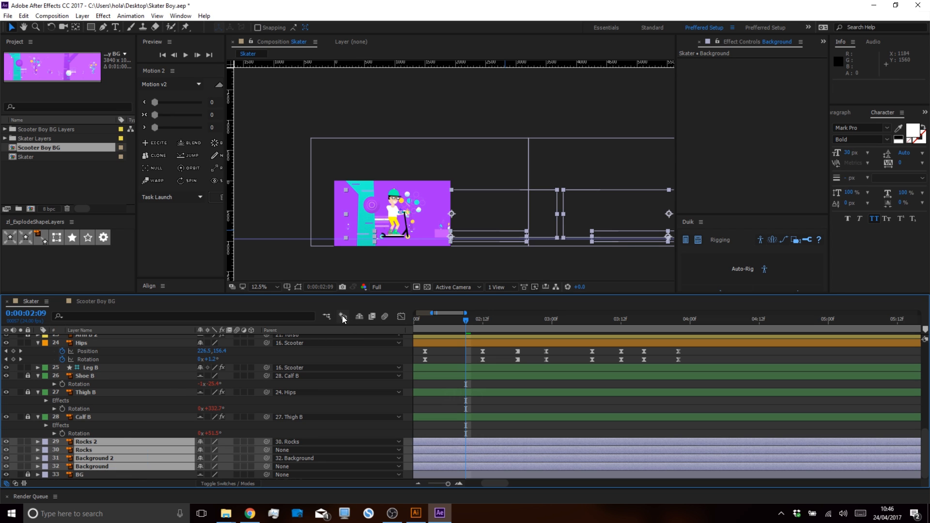
left_click(359, 317)
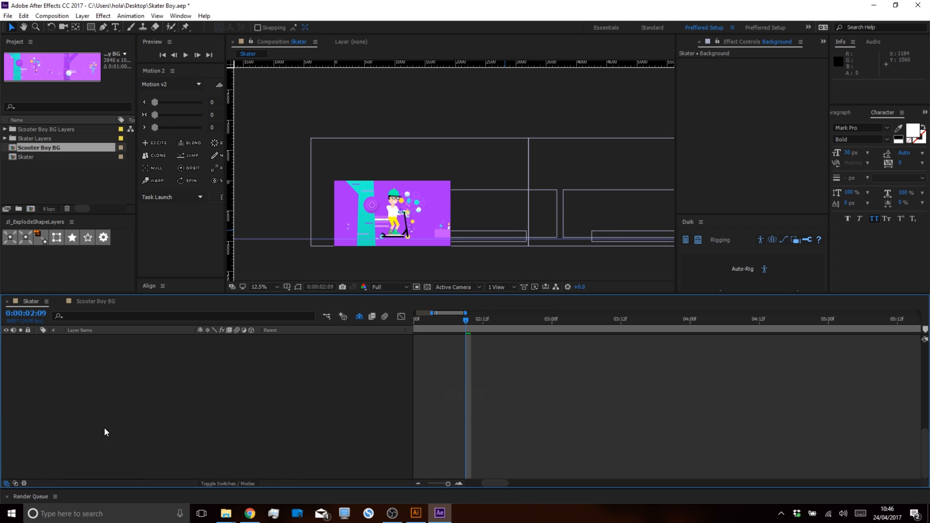
Show the Position property of Rocks, Background and Foreground, and set starting Position keyframes on Rocks and Background at 0:00:02:09.
left_click(103, 465)
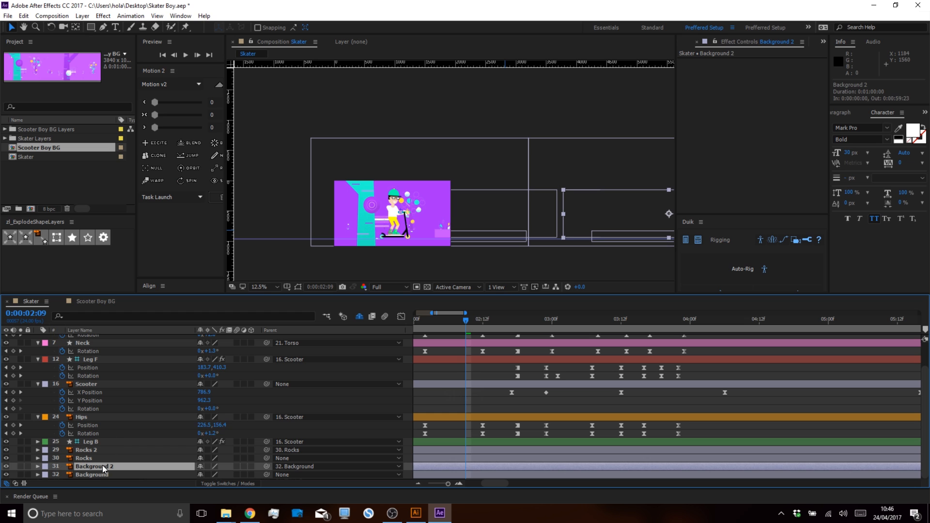
left_click(102, 472)
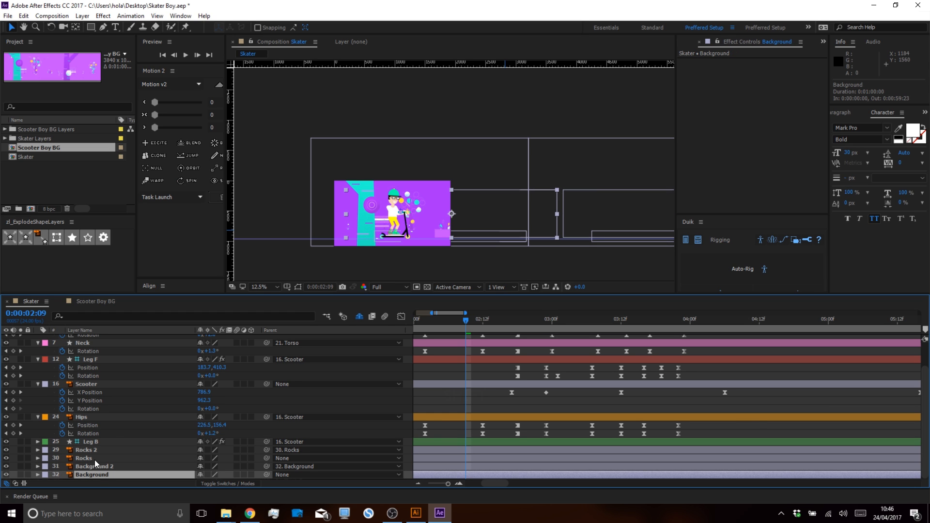
left_click(94, 457, "ctrl")
key("p")
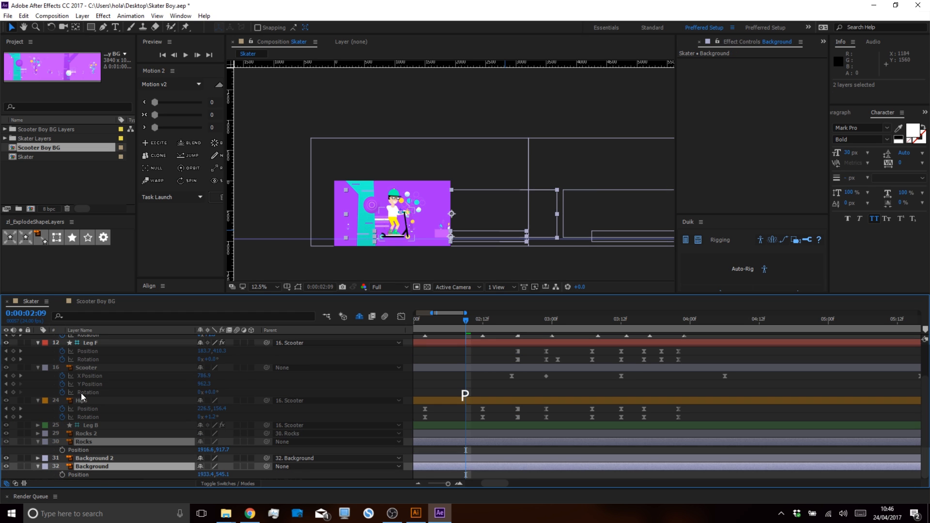
scroll(78, 387, "up", 3)
left_click(80, 347)
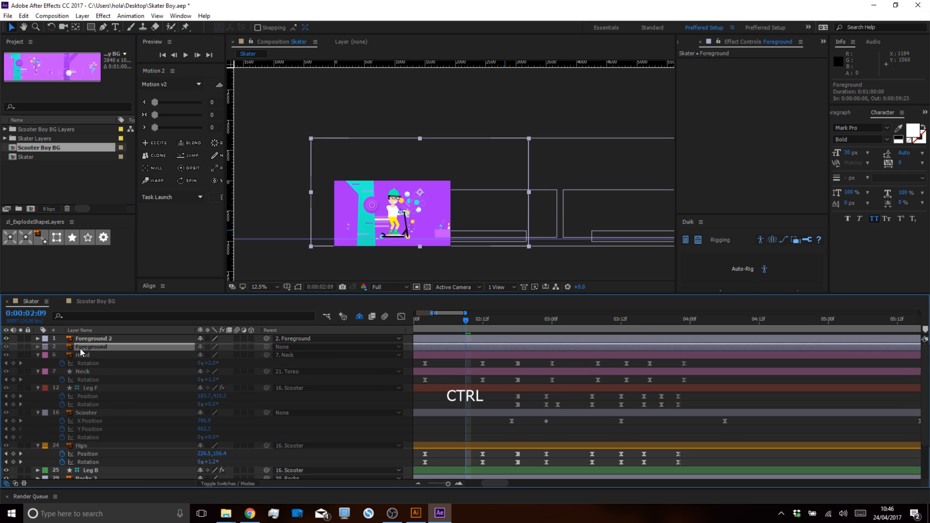
key("p")
scroll(62, 357, "down", 3)
left_click(63, 450)
left_click(62, 475)
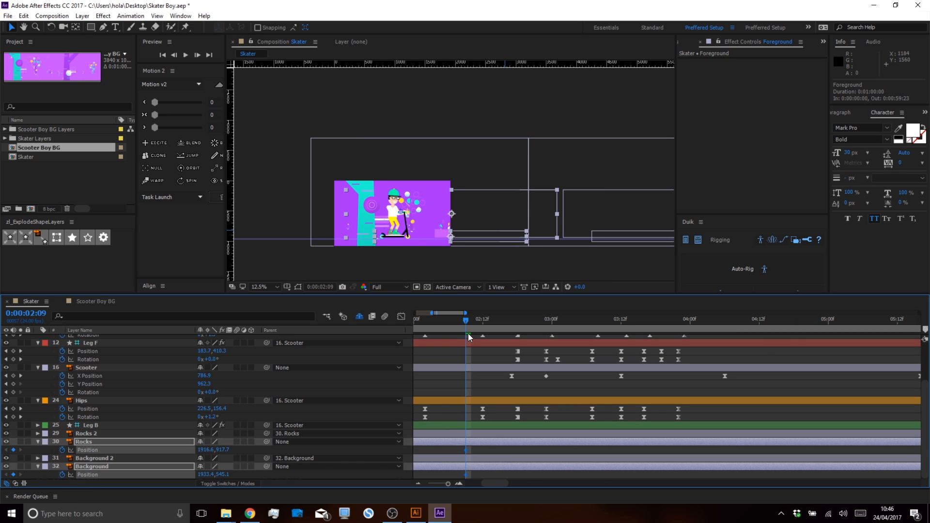
Move the starting Position keyframes of Foreground, Rocks and Background to 0:00:00:00.
key("grave")
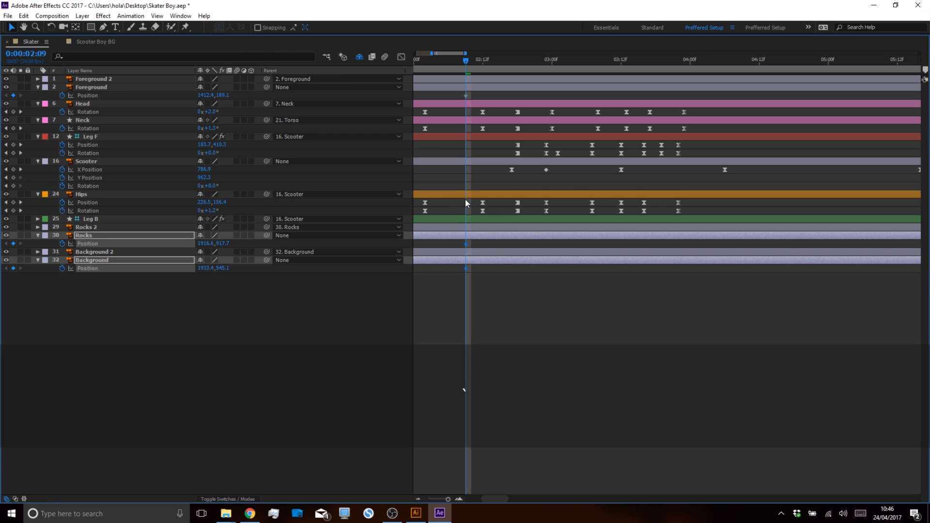
left_click_drag(462, 288, 469, 242)
left_click_drag(458, 92, 724, 105)
key("space")
left_click_drag(460, 107, 583, 86)
left_click_drag(434, 63, 416, 63)
mouse_move(467, 96)
left_mouse_down()
mouse_move(425, 93)
mouse_move(482, 100)
left_mouse_up()
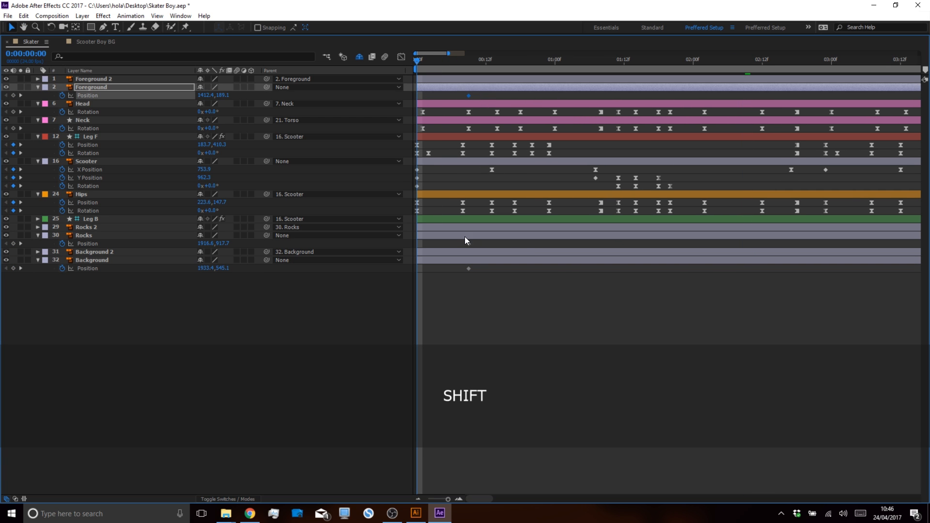
left_click_drag(458, 243, 483, 292)
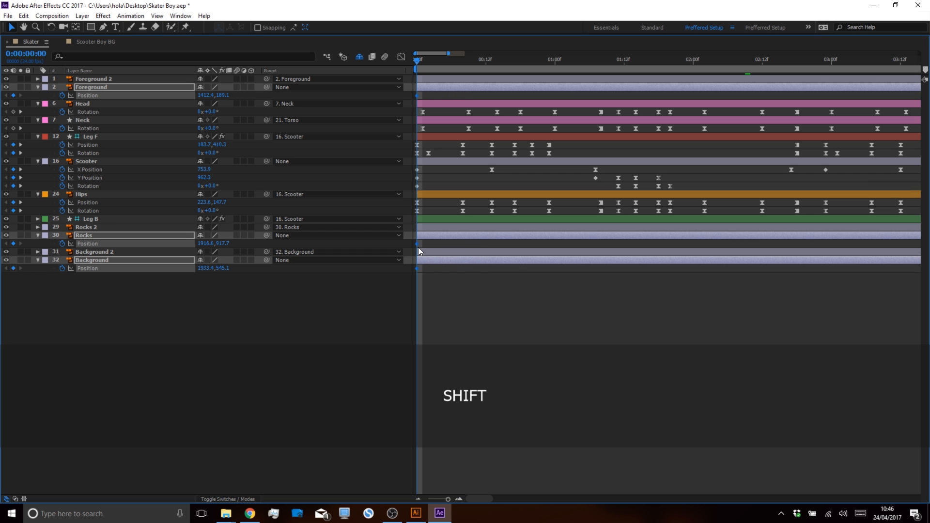
left_click(432, 302)
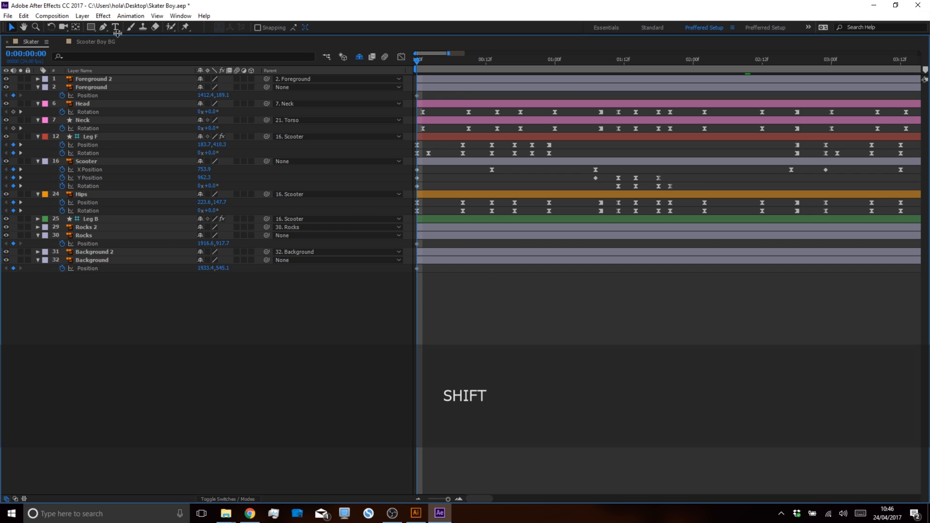
Duplicate Foreground 2, slide the copy horizontally about 3608 px so it starts where Foreground 2 ends, and save the project.
left_click(106, 80)
key("ctrl+d")
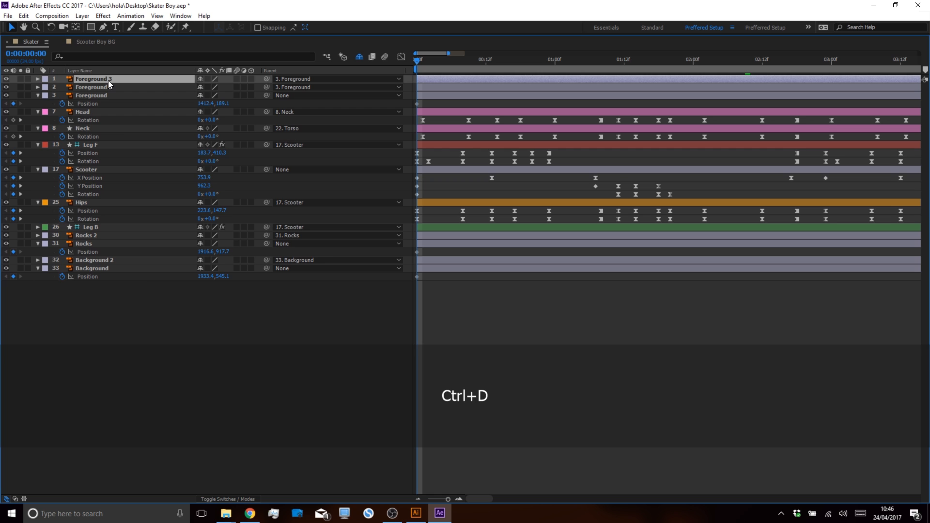
key("grave")
left_click_drag(568, 192, 603, 170)
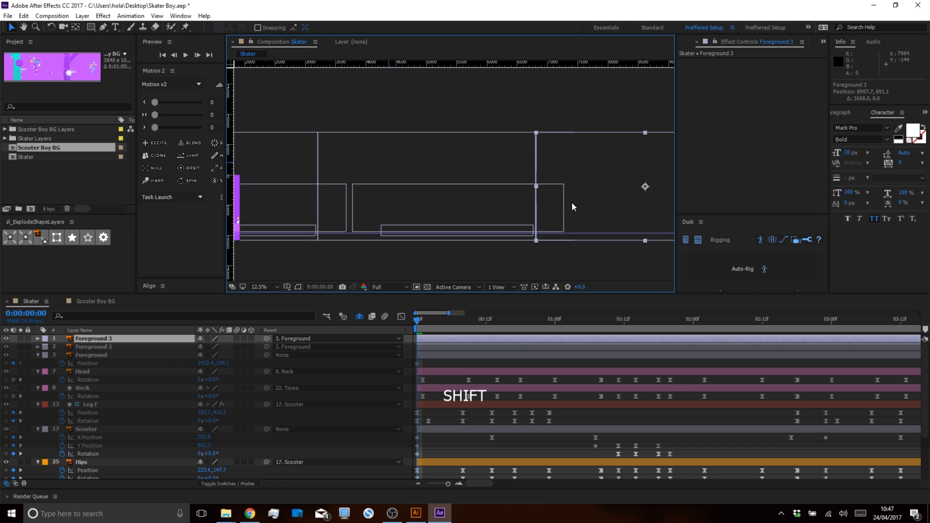
key("Caps_Lock")
key("Caps_Lock")
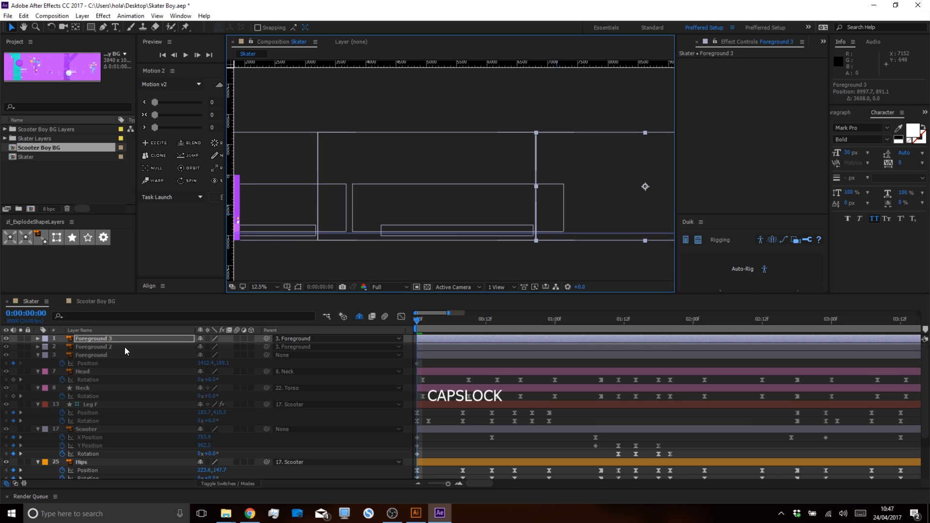
key("ctrl+s")
Select Foreground and place a vertical guide at about X 398 on the teal trunk's left corner at 0:00:00:00.
left_click(510, 355)
mouse_move(417, 319)
left_mouse_down()
mouse_move(449, 320)
mouse_move(405, 326)
left_mouse_up()
left_click_drag(336, 234, 557, 221)
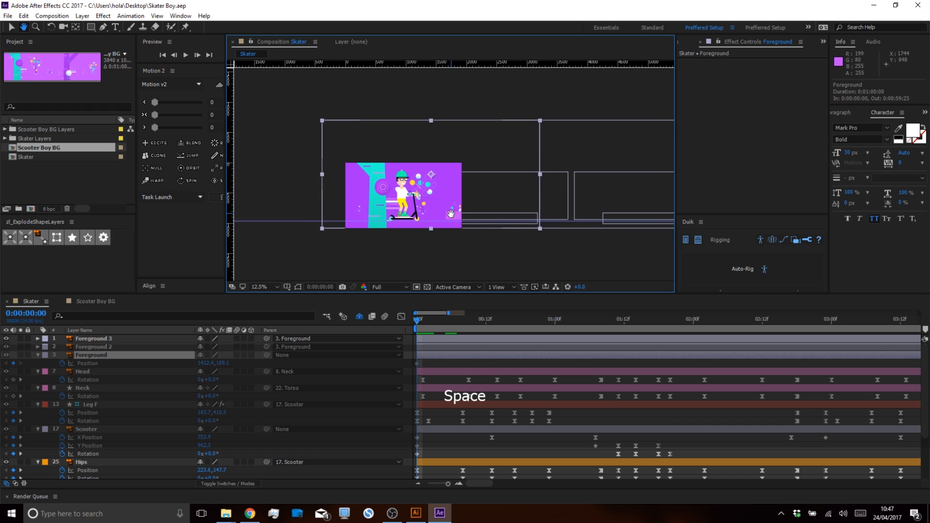
left_click_drag(391, 184, 446, 197)
scroll(447, 196, "up", 1)
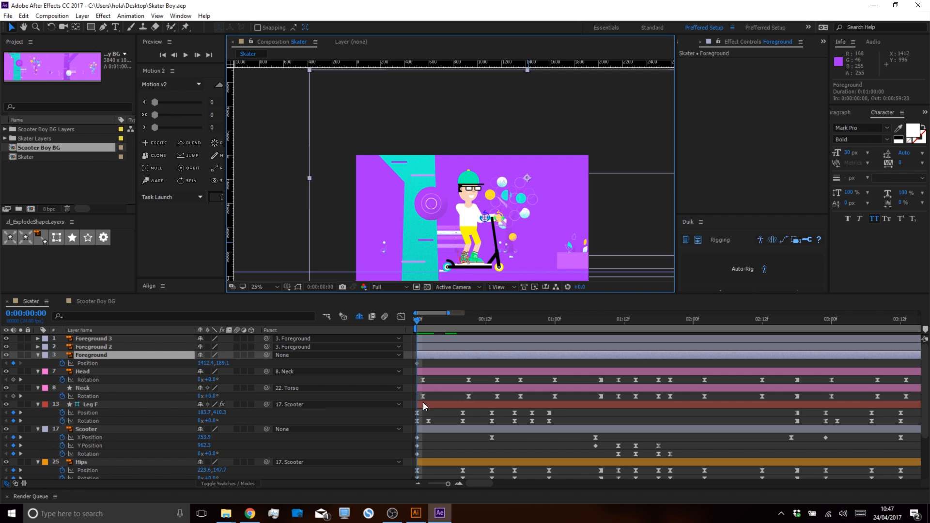
scroll(356, 241, "up", 1)
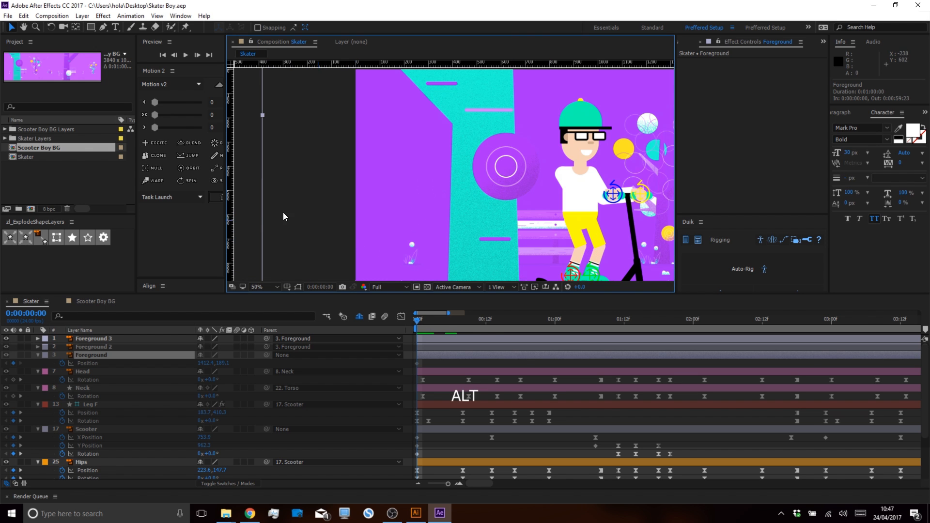
left_click_drag(231, 195, 454, 130)
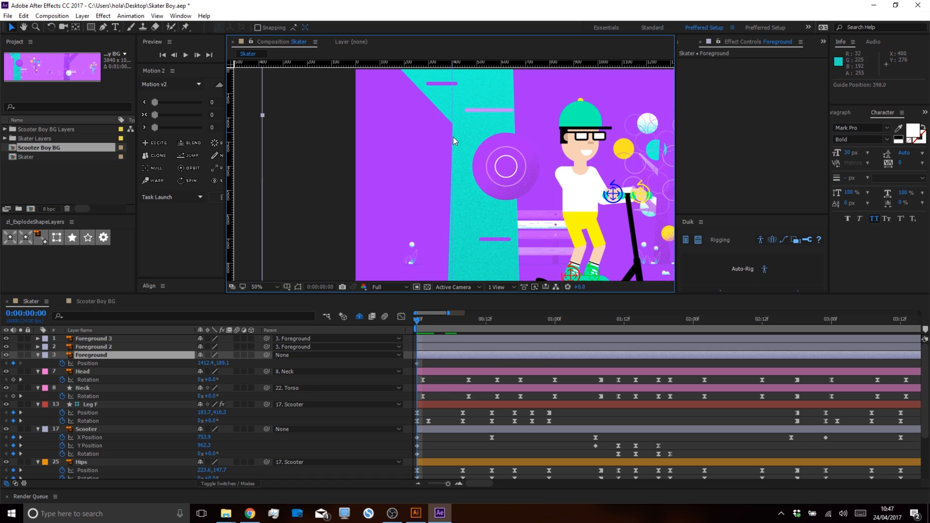
scroll(805, 358, "down", 2)
At 0:00:05:16, keyframe Foreground's X position at about -5787.6 so the repeated teal trunk lines up with the guide.
left_click_drag(805, 359, 484, 395)
left_click(819, 324)
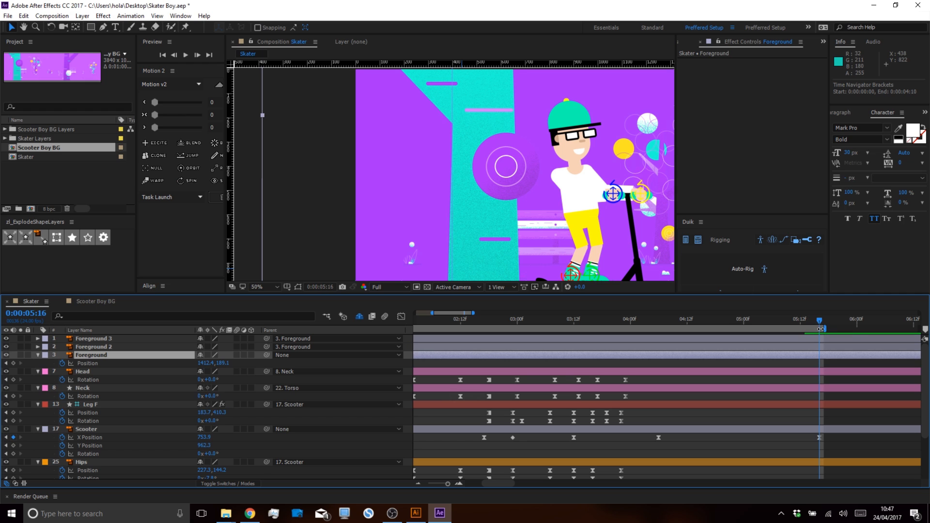
left_click_drag(200, 366, 134, 367)
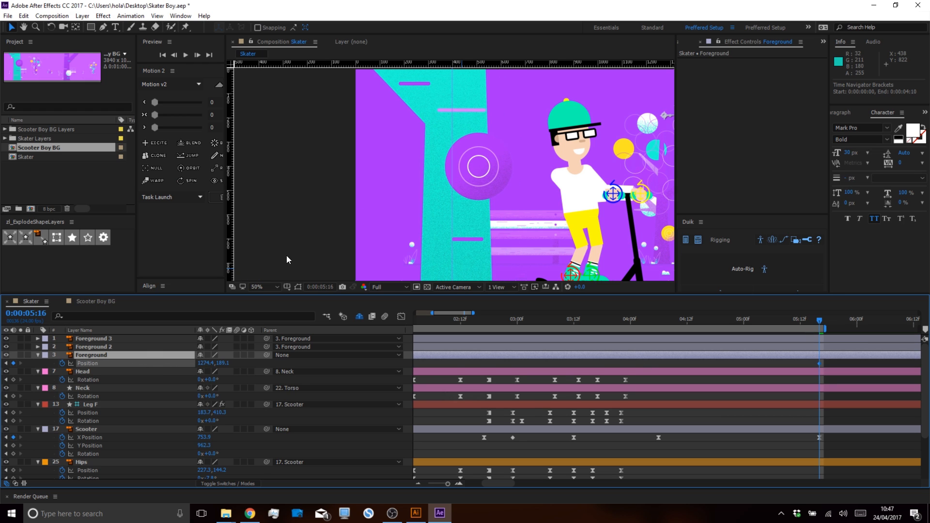
scroll(354, 257, "down", 3)
left_click_drag(167, 364, 5, 379)
left_click_drag(173, 362, 28, 366)
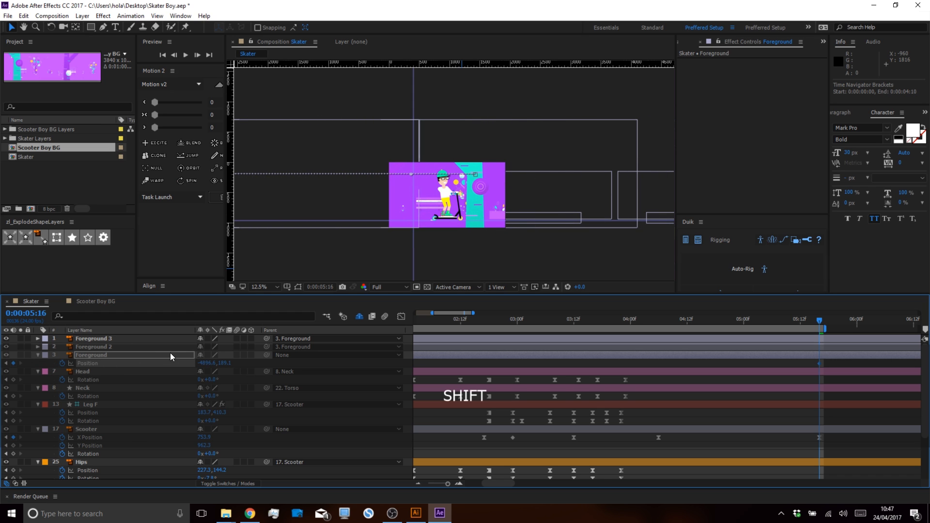
left_click_drag(205, 364, 188, 364)
scroll(449, 183, "up", 2)
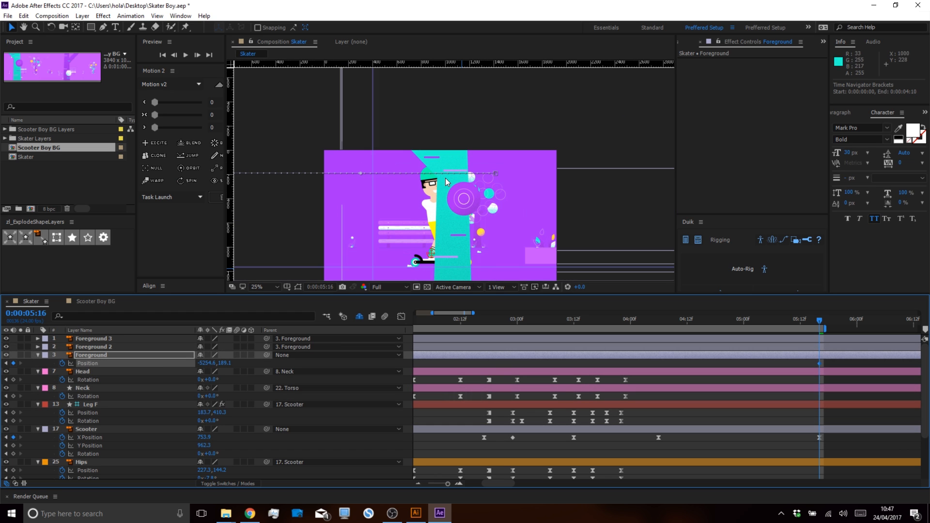
left_click_drag(185, 366, 165, 366)
scroll(353, 200, "up", 2)
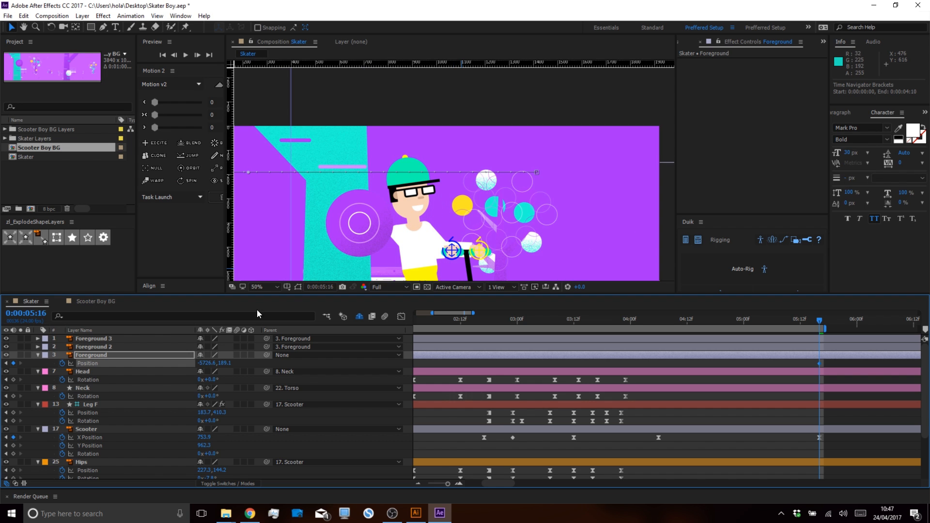
left_click_drag(299, 185, 387, 184)
left_click_drag(204, 365, 176, 364)
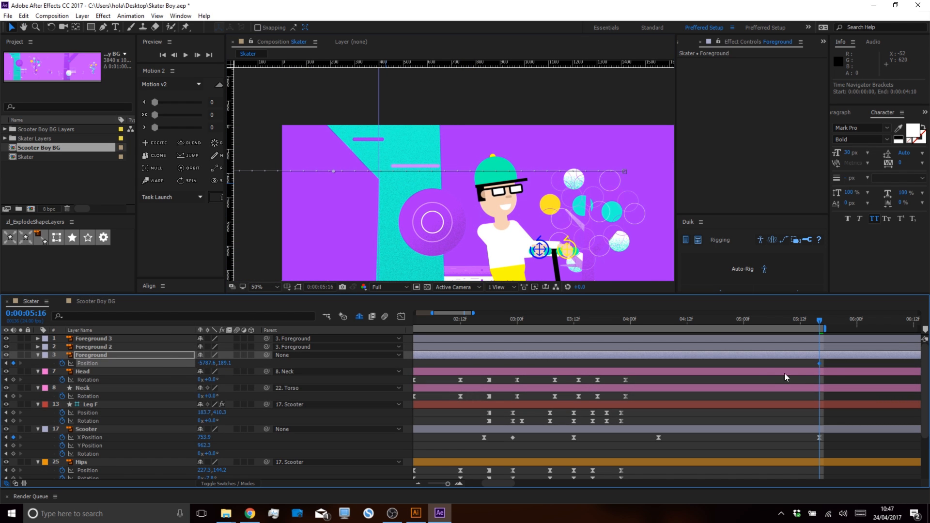
left_click(761, 357)
Select Rocks and place a vertical guide at X 685 on the left edge of the rock beneath the scooter's rear wheel.
left_click_drag(509, 273, 428, 47)
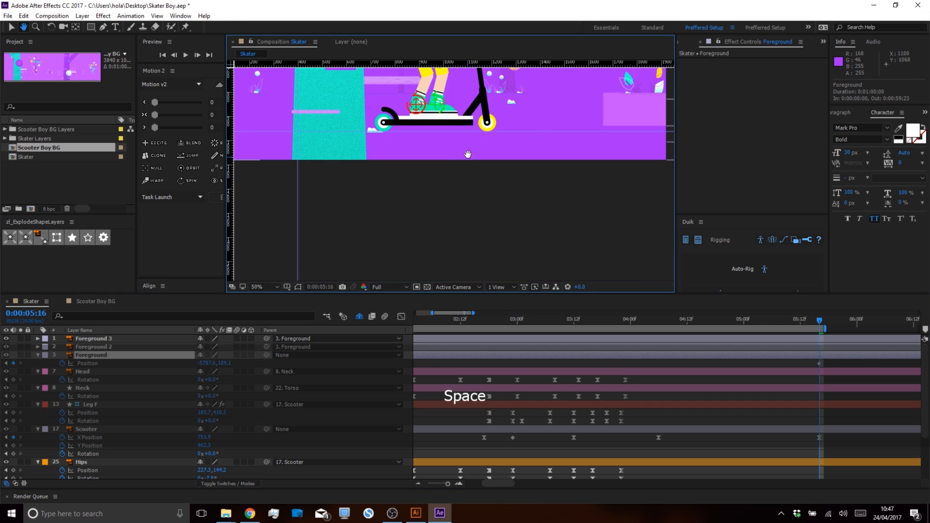
left_click_drag(464, 149, 508, 206)
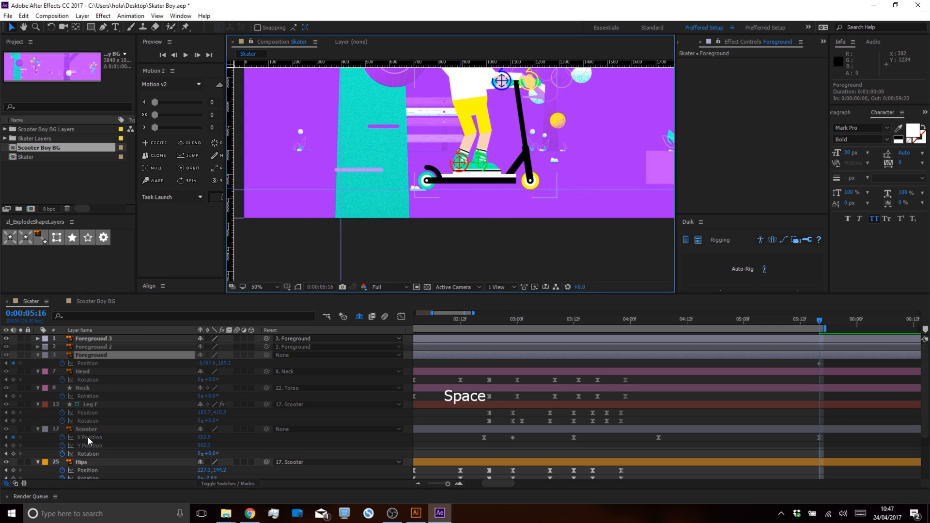
scroll(87, 437, "down", 3)
left_click(88, 434)
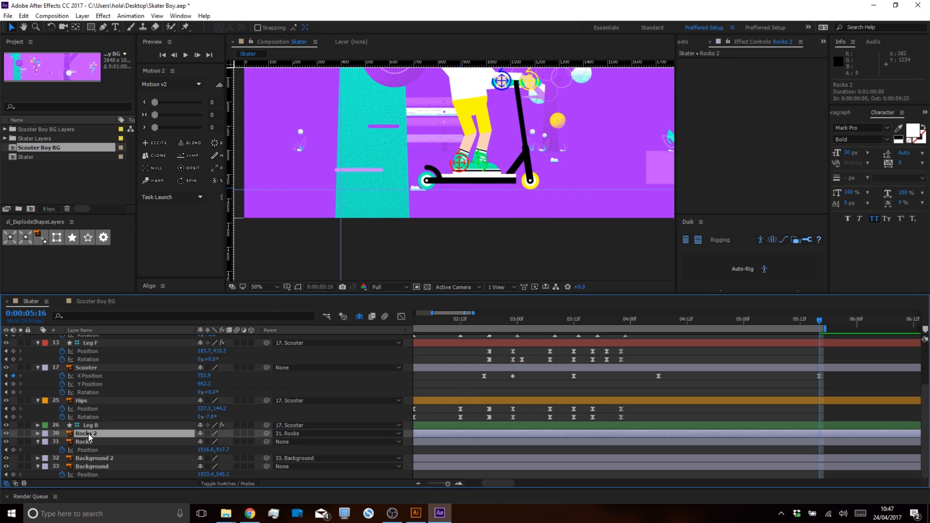
left_click(91, 441)
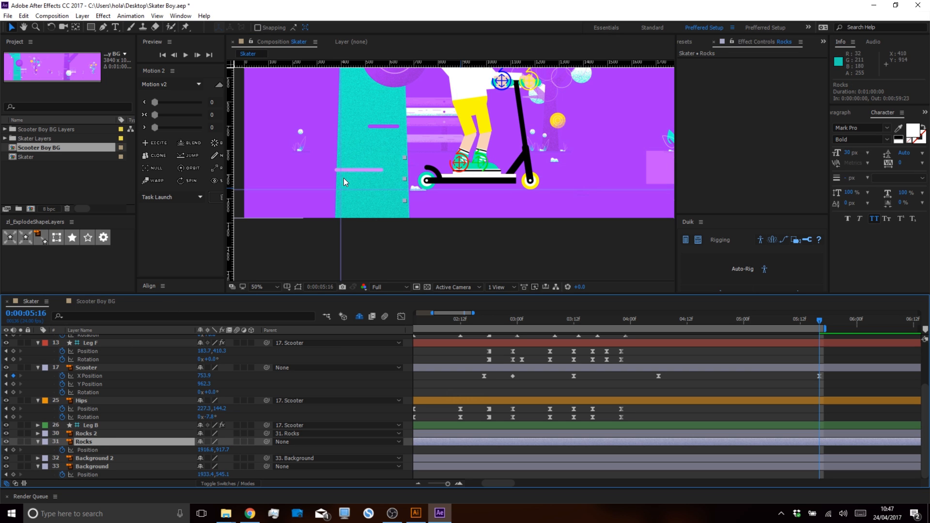
scroll(417, 199, "up", 4, "alt")
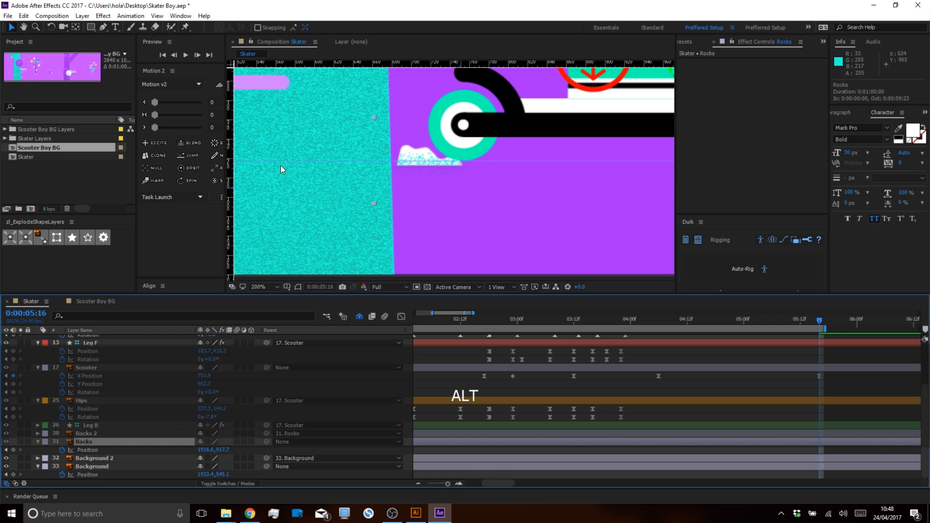
left_click_drag(225, 165, 397, 168)
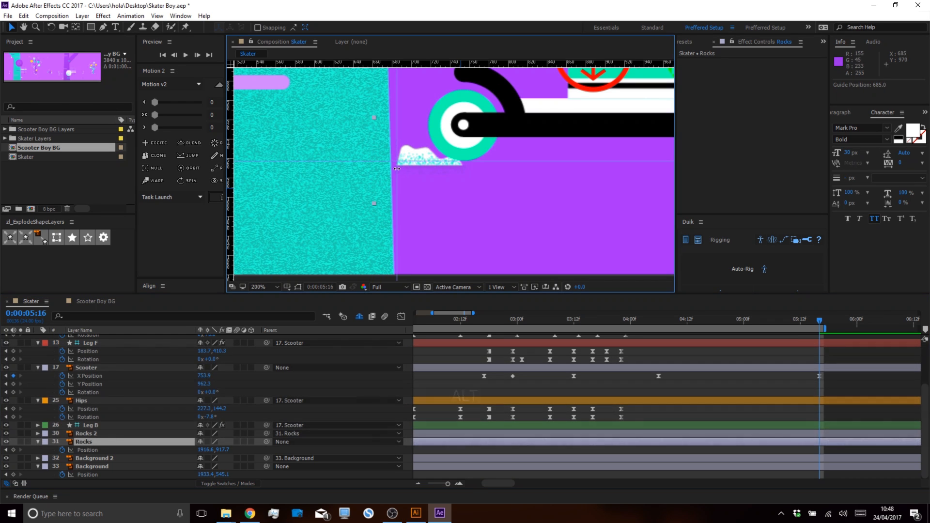
scroll(450, 187, "down", 4, "alt")
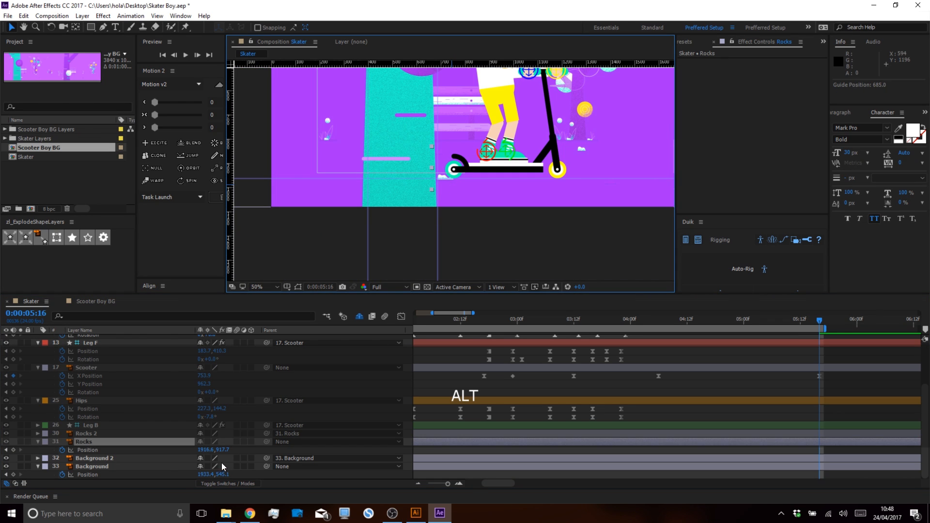
At 0:00:05:16, keyframe Rocks' X position at about -1678.4 so the repeated rock meets its guide, and scrub to check the scroll.
left_click_drag(211, 451, 48, 471)
scroll(375, 211, "down", 5, "alt")
scroll(376, 211, "up", 4, "alt")
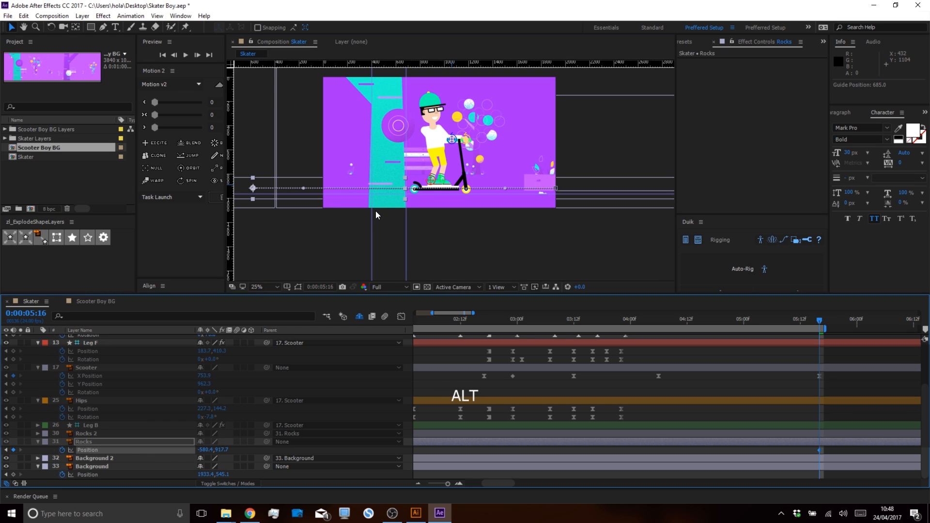
scroll(376, 210, "up", 2, "alt")
scroll(376, 211, "down", 2, "alt")
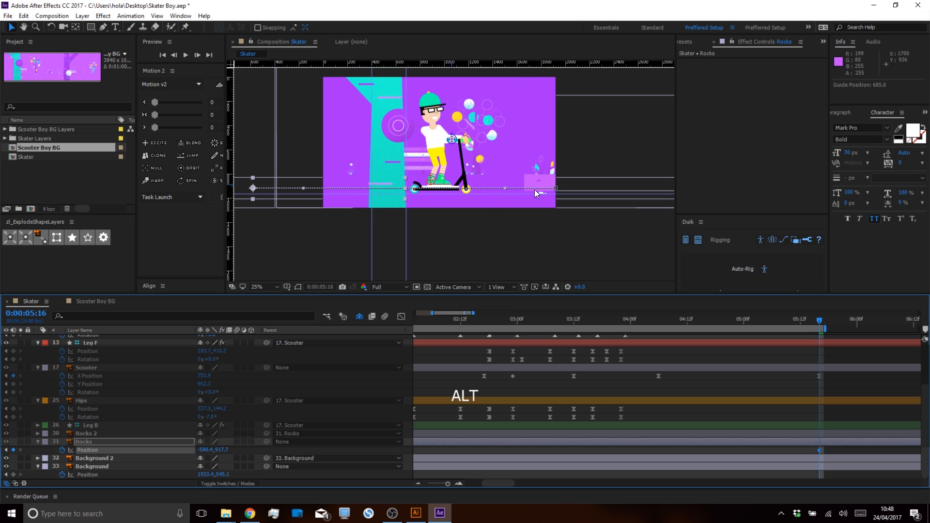
left_click(209, 443)
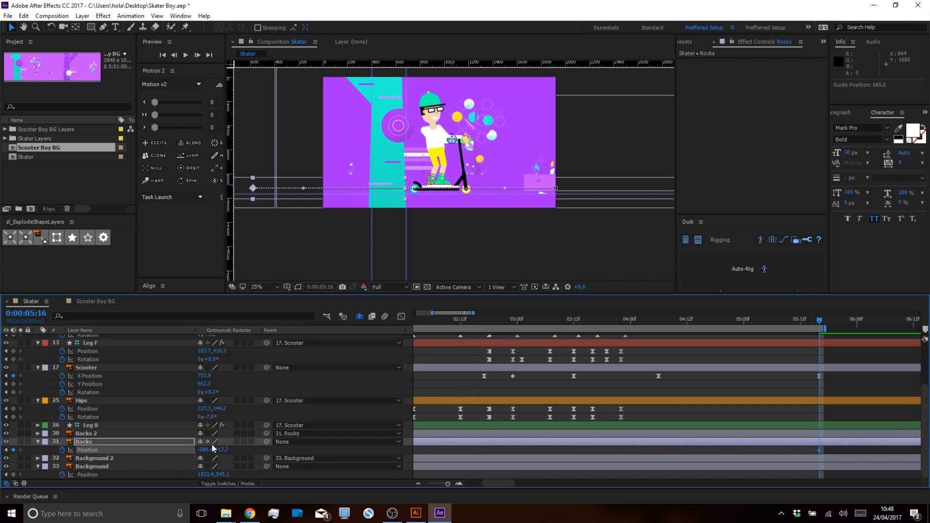
left_click_drag(202, 449, 179, 442)
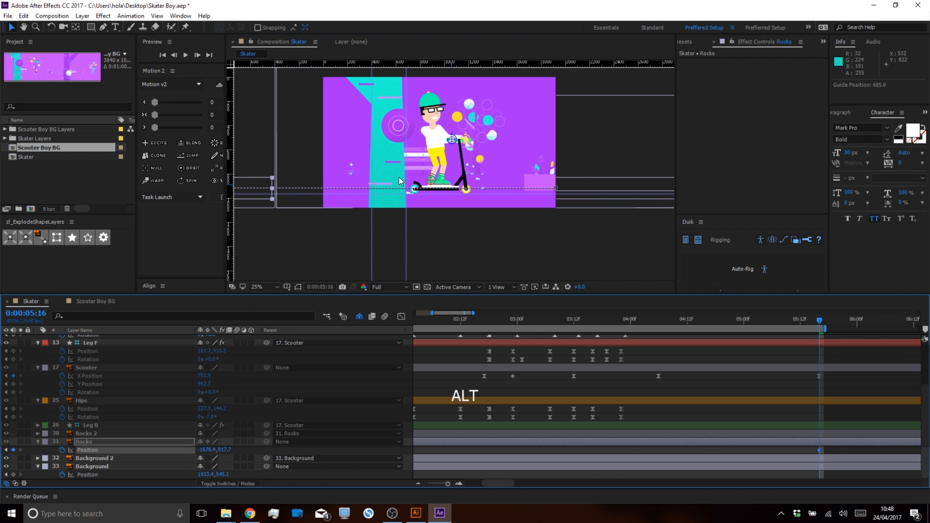
scroll(425, 207, "up", 4)
mouse_move(666, 319)
left_mouse_down()
mouse_move(183, 331)
mouse_move(671, 331)
left_mouse_up()
scroll(487, 126, "down", 4)
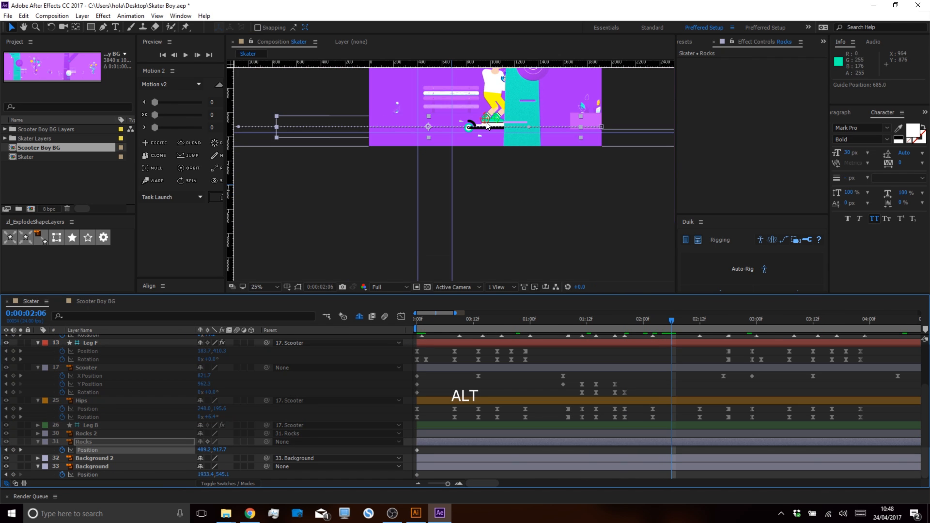
left_click_drag(473, 160, 425, 204)
Select Background, place a vertical guide at X 1261 on the yellow ball's left edge at 0:00:00:00, and go to 0:00:05:16.
left_click_drag(668, 321, 386, 356)
left_click(435, 450)
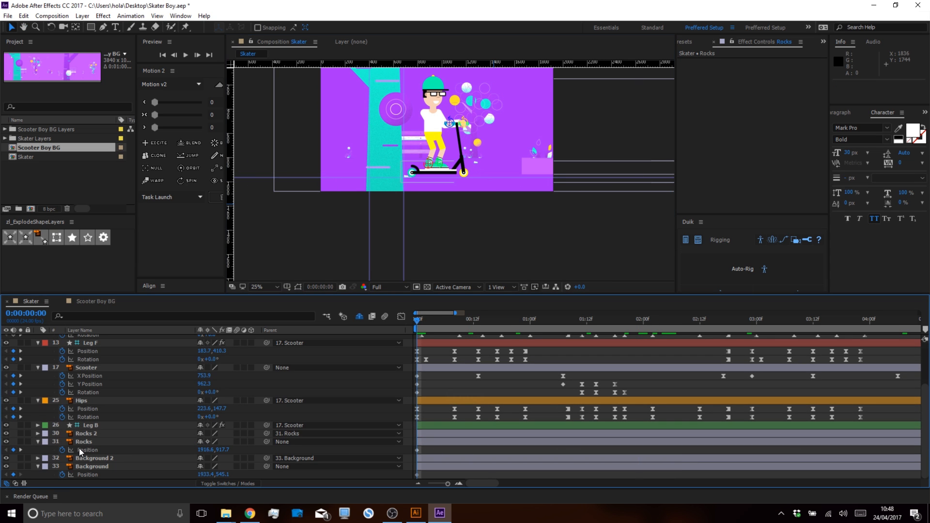
key("space")
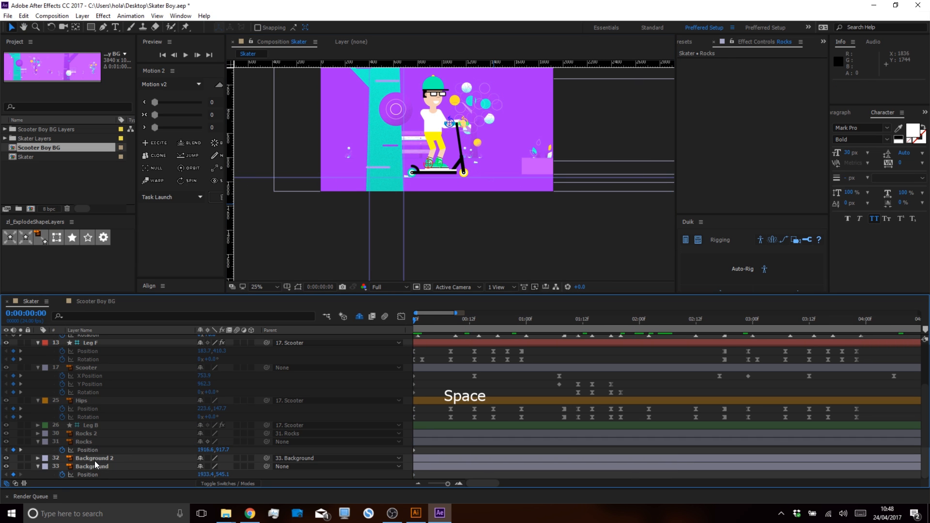
left_click(95, 466)
scroll(475, 136, "up", 4)
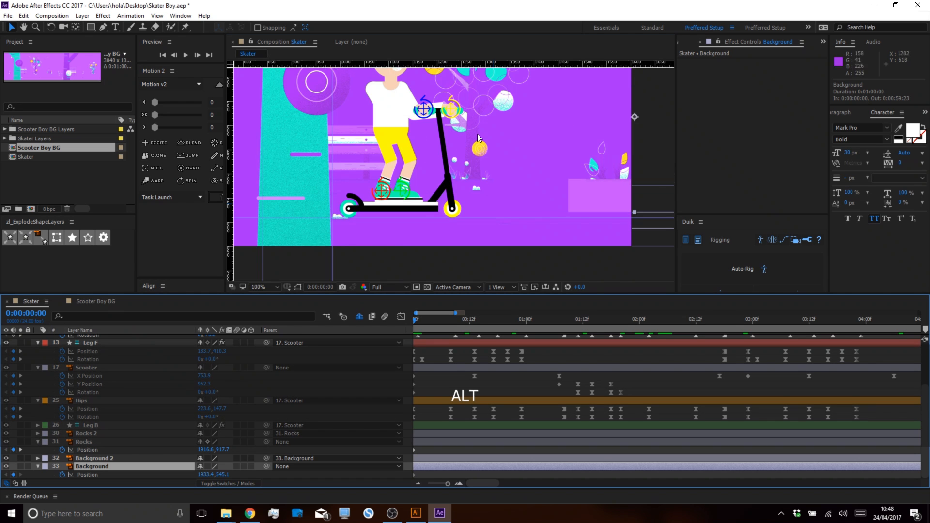
left_click_drag(231, 209, 467, 165)
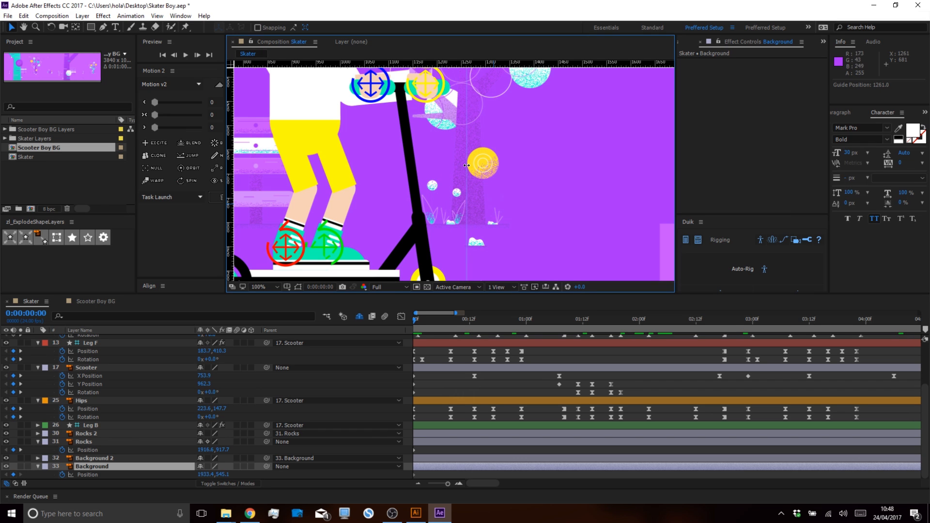
scroll(473, 167, "down", 1)
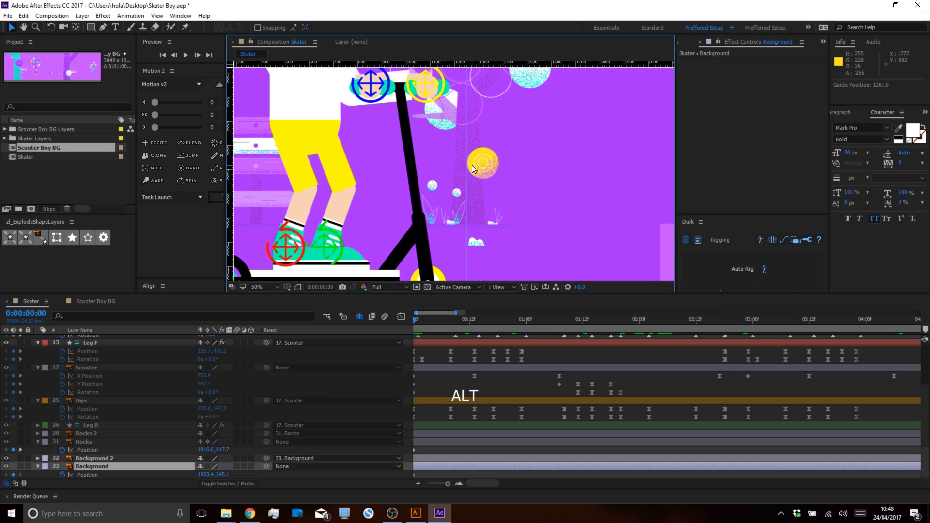
left_click(786, 319)
key("space")
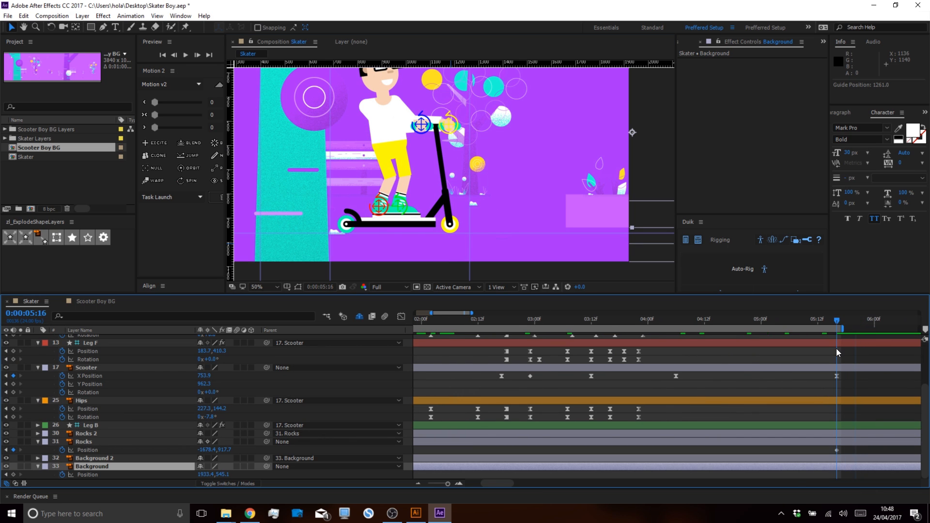
At 0:00:05:16, keyframe Background's X position at about -1659.6 so the repeated yellow ball lines up with its guide.
left_click_drag(206, 474, 2, 484)
left_click_drag(201, 476, 83, 475)
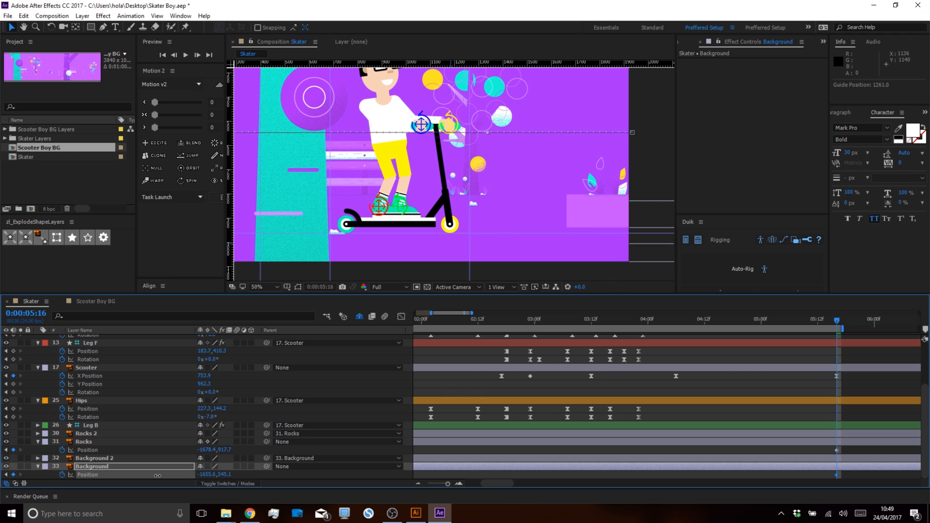
scroll(584, 207, "up", 2)
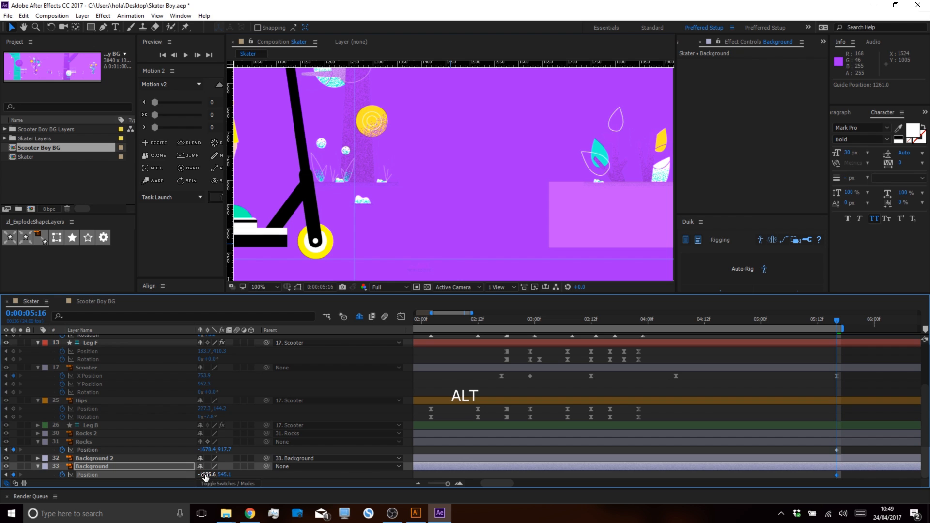
left_click_drag(203, 474, 202, 475)
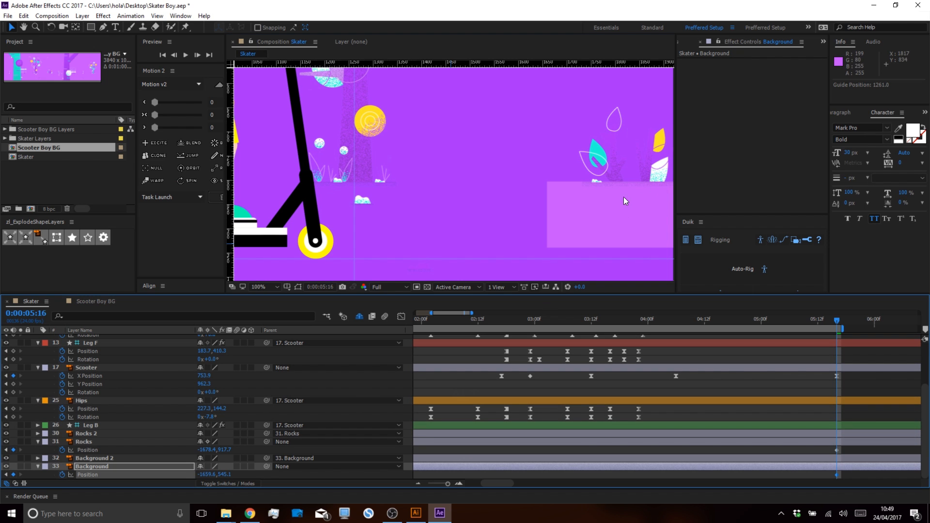
scroll(532, 205, "down", 2)
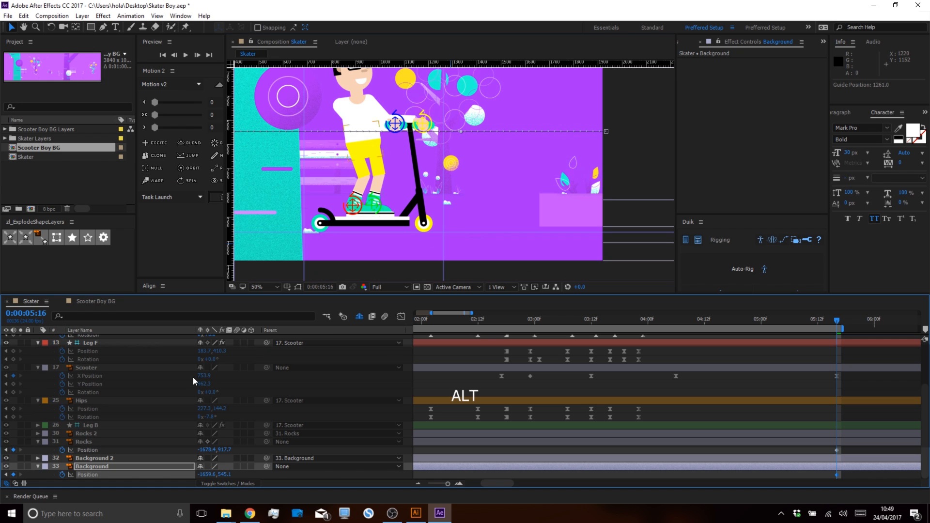
Show the shy layers, convert the BG layer to a shape layer, and delete the original BG layer.
left_click(346, 318)
scroll(190, 377, "down", 5)
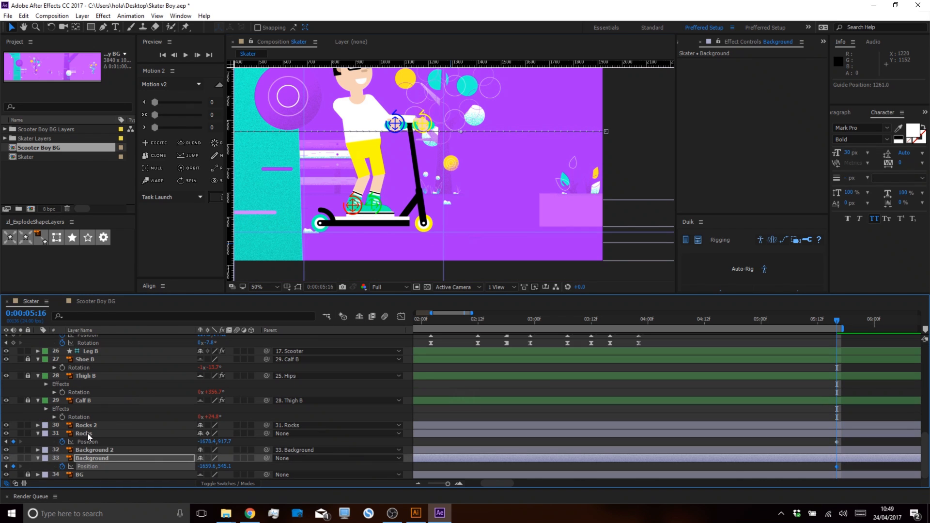
left_click(74, 476)
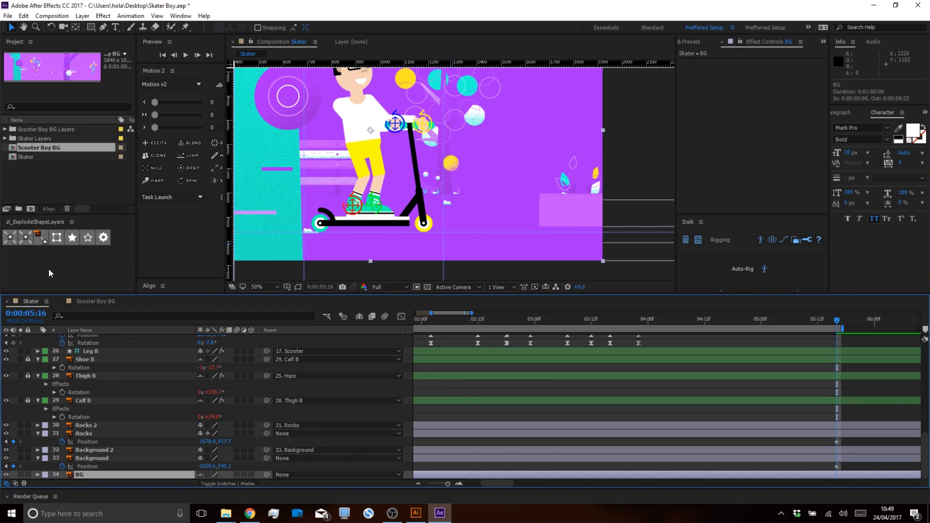
left_click(33, 236)
left_click(498, 292)
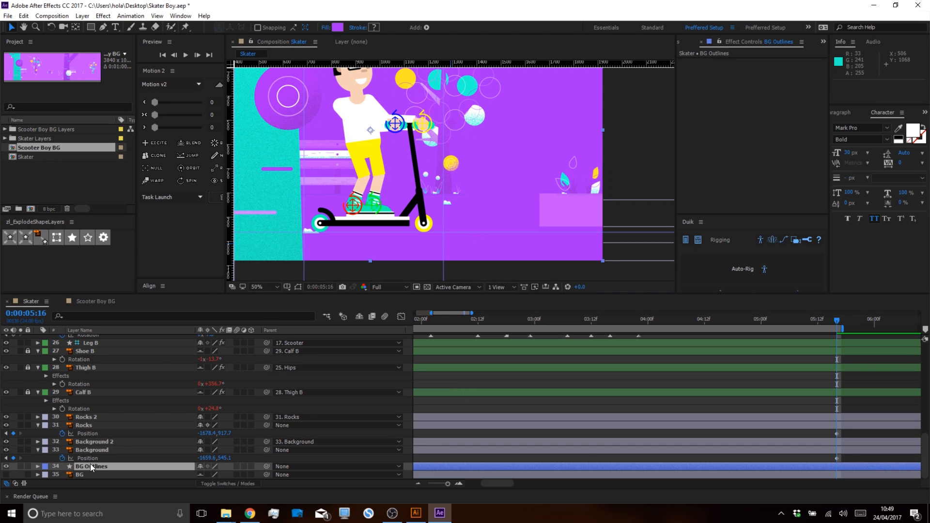
left_click(89, 472)
key("BackSpace")
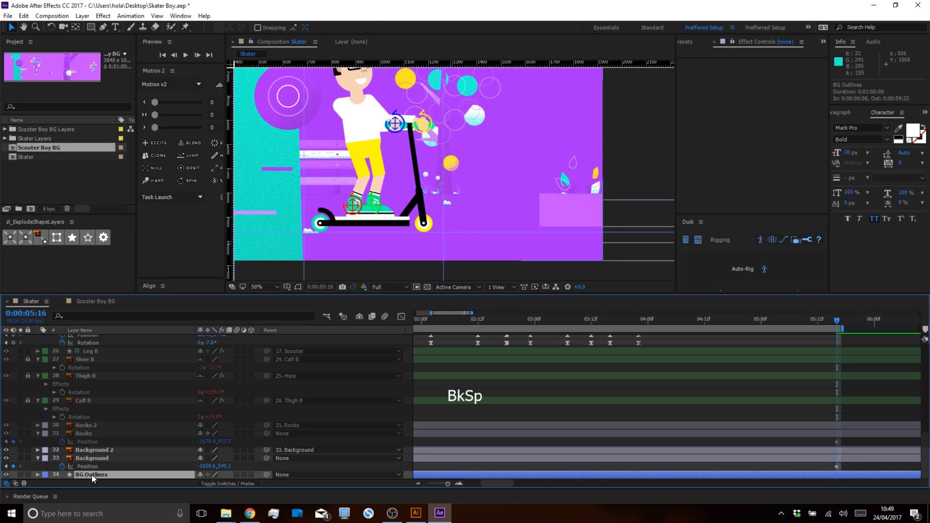
Set the BG Outlines fill to the lighter purple C750FF sampled from the background block, and hide the shy layers.
left_click(338, 28)
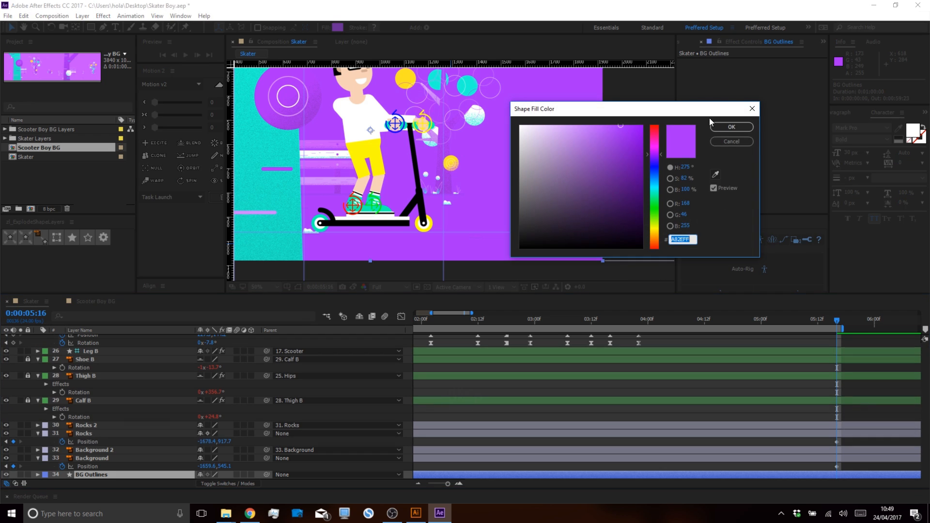
left_click_drag(710, 102, 795, 149)
left_click(800, 215)
left_click(572, 217)
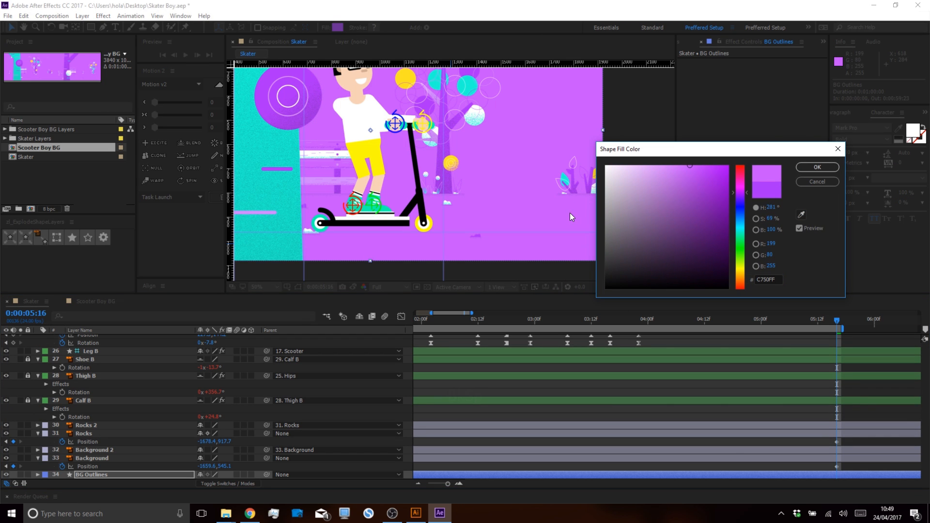
left_click(814, 169)
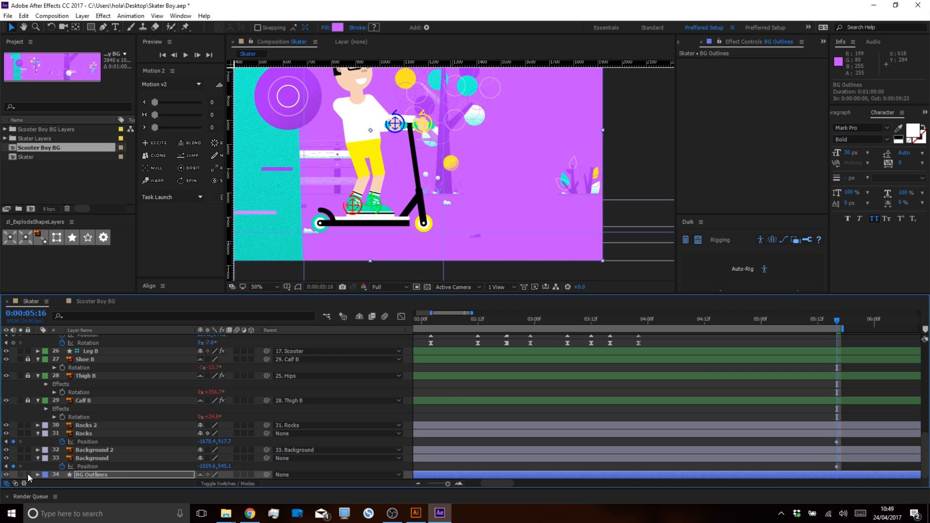
left_click(359, 316)
Save the project and play back the whole composition to check the scrolling loop.
key("ctrl+s")
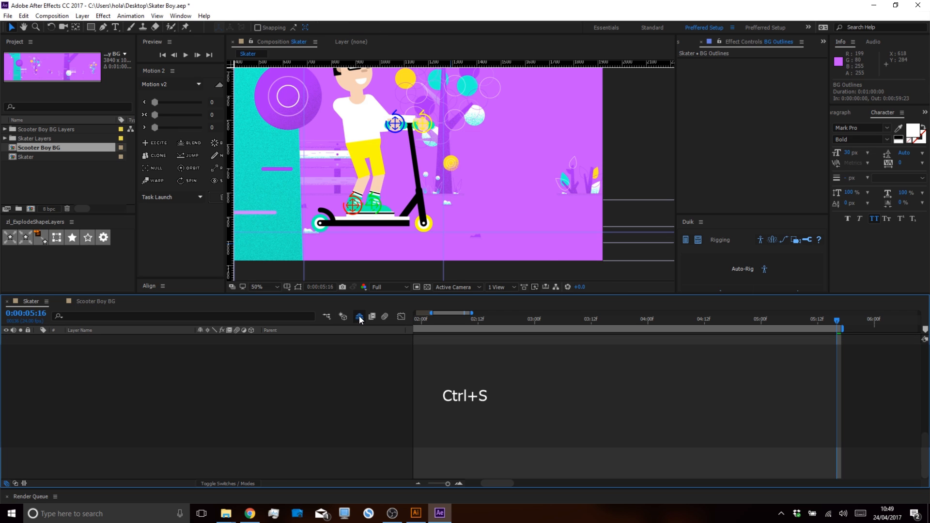
scroll(455, 151, "down", 2)
left_click_drag(406, 151, 441, 208)
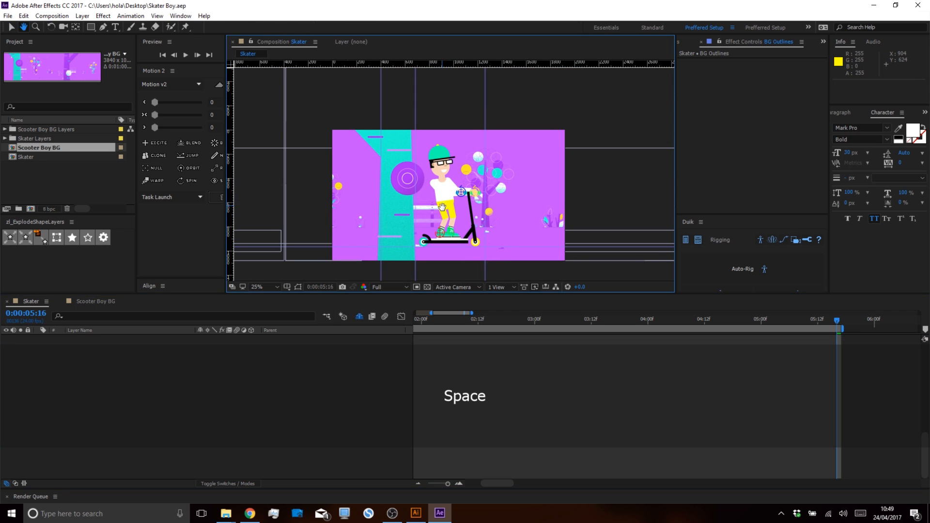
key("space")
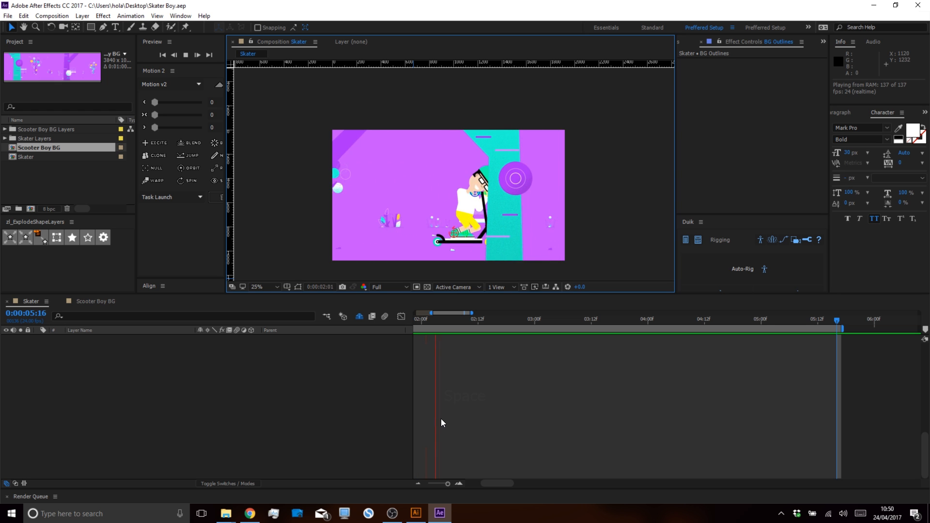
left_click(301, 364)
scroll(213, 378, "up", 3)
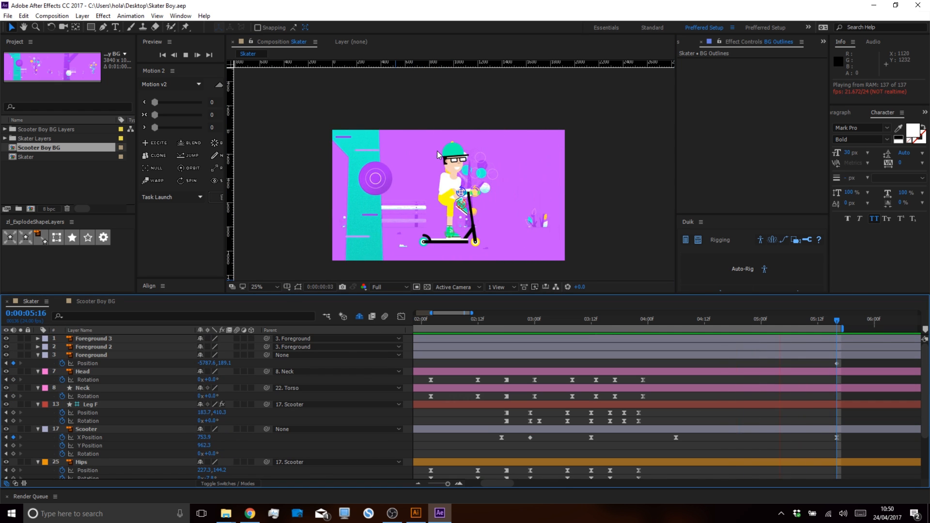